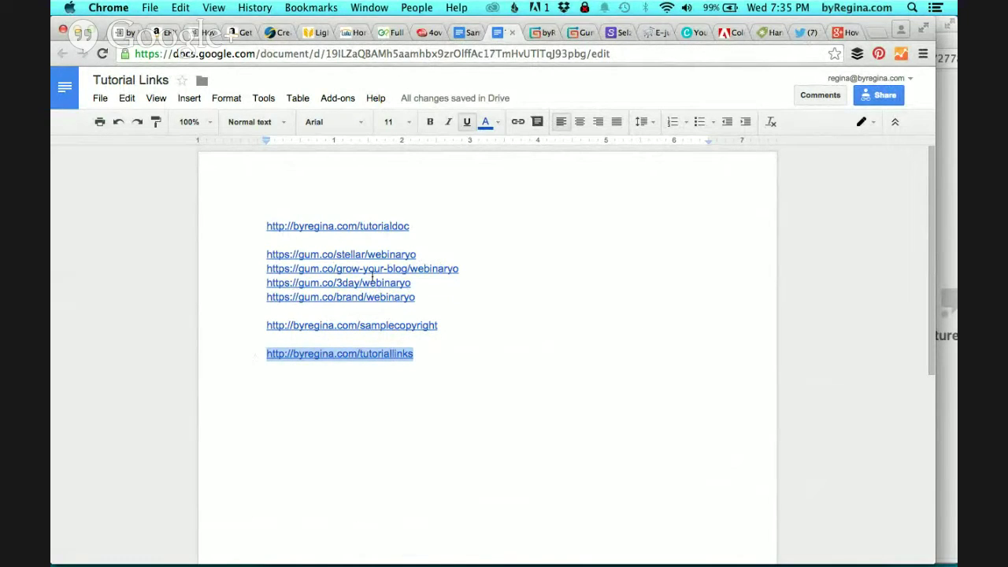
Step: Add the label "Apple Pages:" in front of the byregina.com/tutorialdoc link in the Tutorial Links document
{"action": "left_click", "coordinate": [403, 388]}
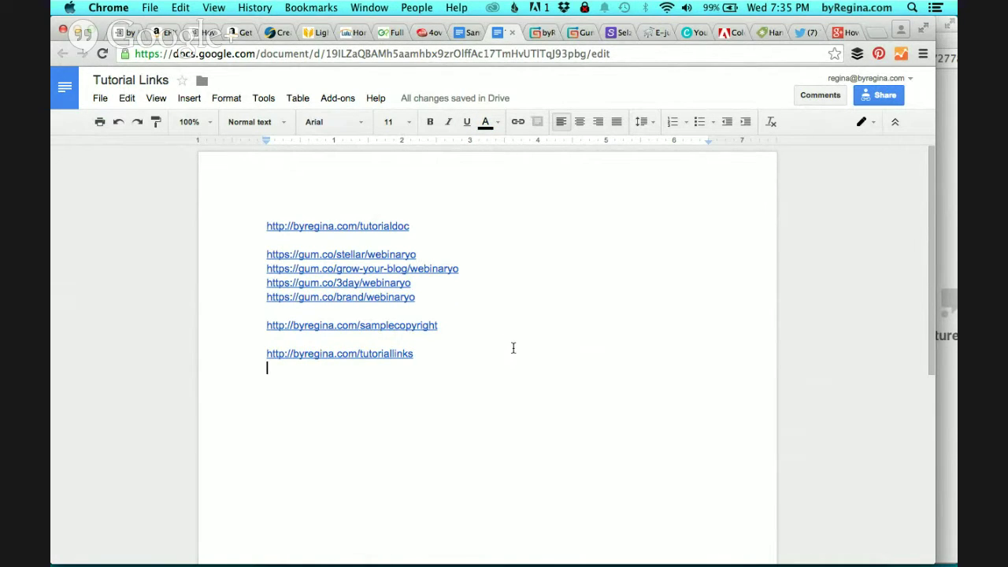
{"action": "scroll", "coordinate": [512, 348], "scroll_direction": "down", "scroll_amount": 3}
{"action": "scroll", "coordinate": [513, 348], "scroll_direction": "up", "scroll_amount": 3}
{"action": "left_click", "coordinate": [265, 224]}
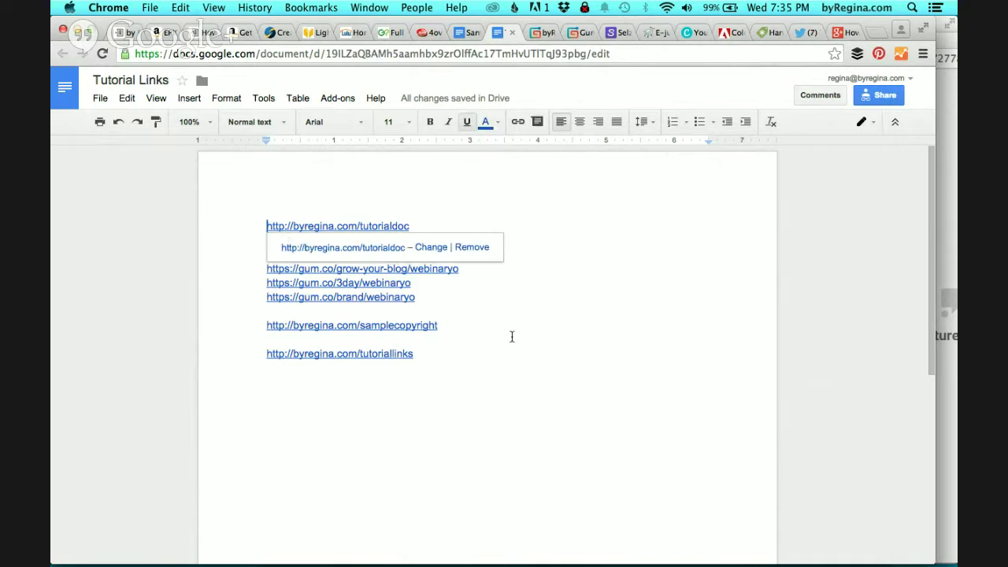
{"action": "type", "text": "Apple Pag"}
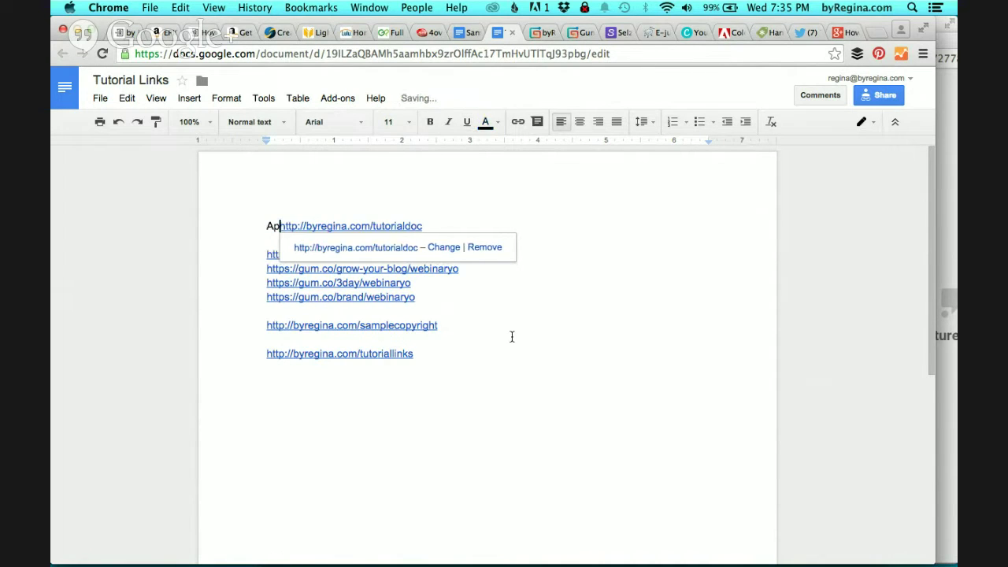
{"action": "type", "text": "es:"}
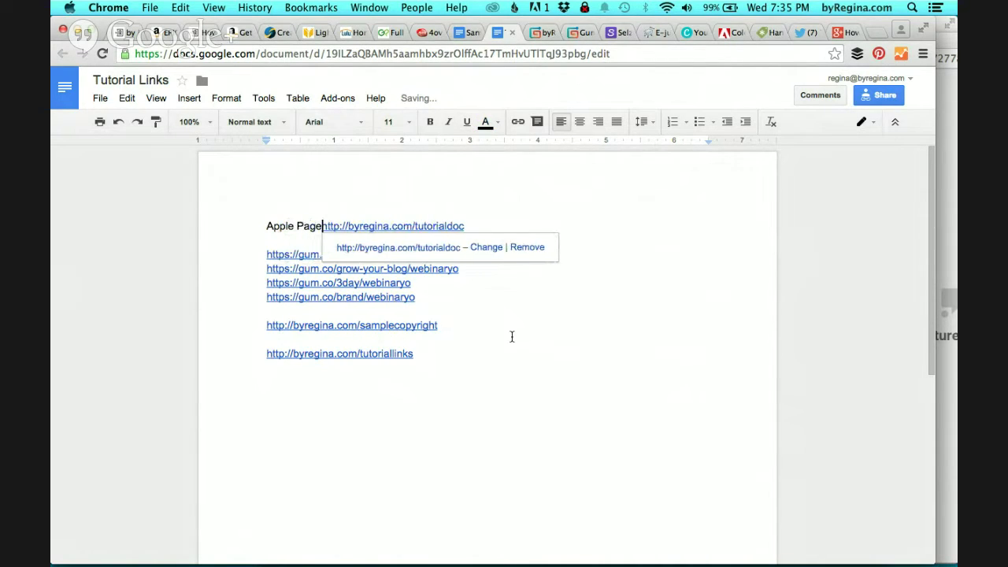
{"action": "left_click", "coordinate": [662, 367]}
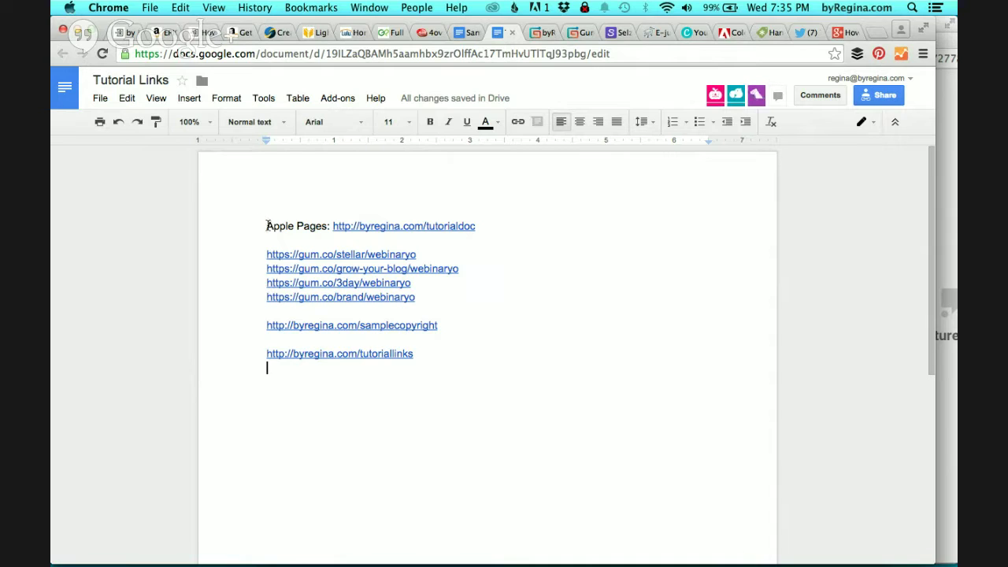
Step: Highlight the Apple Pages line, look through Sample Doc for Tutorial in Pages, and return to the Tutorial Links document
{"action": "left_click_drag", "start_coordinate": [267, 226], "coordinate": [489, 233]}
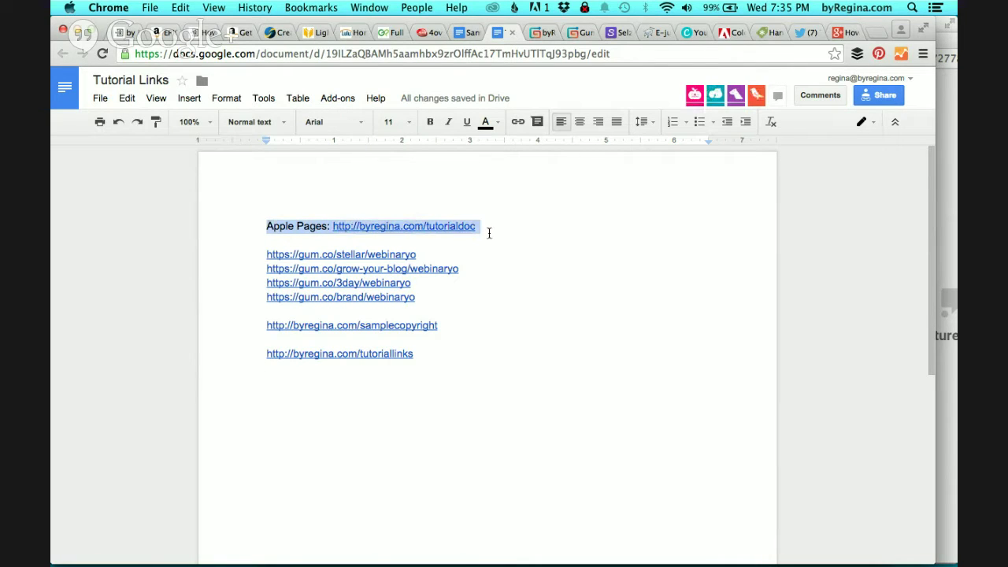
{"action": "left_click", "coordinate": [478, 362]}
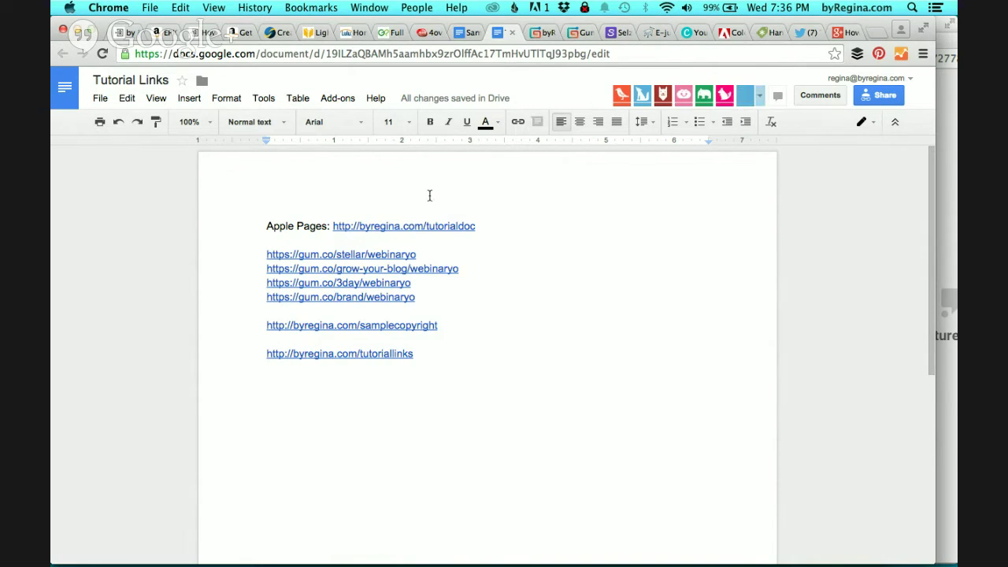
{"action": "mouse_move", "coordinate": [633, 553]}
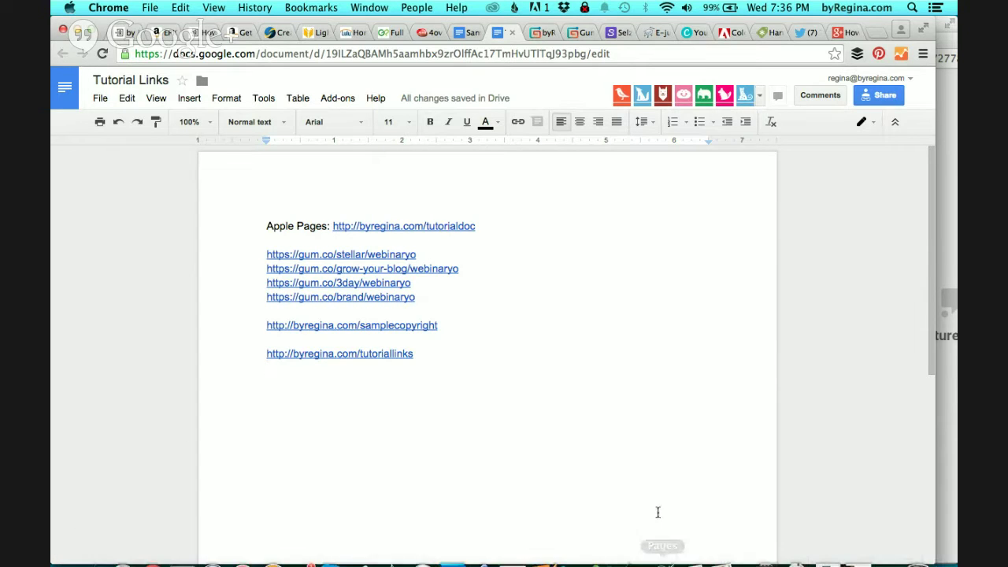
{"action": "mouse_move", "coordinate": [701, 544]}
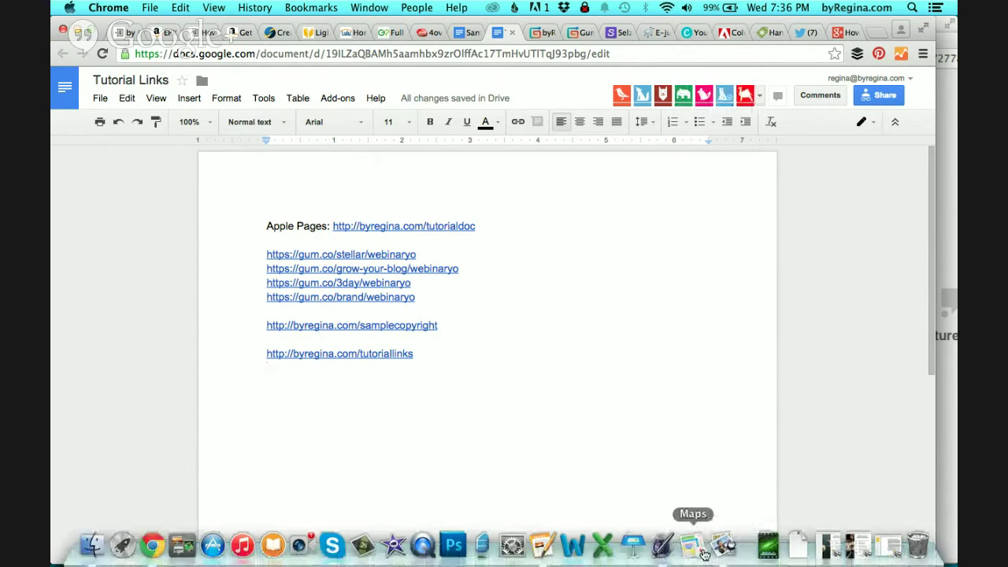
{"action": "left_click", "coordinate": [644, 544]}
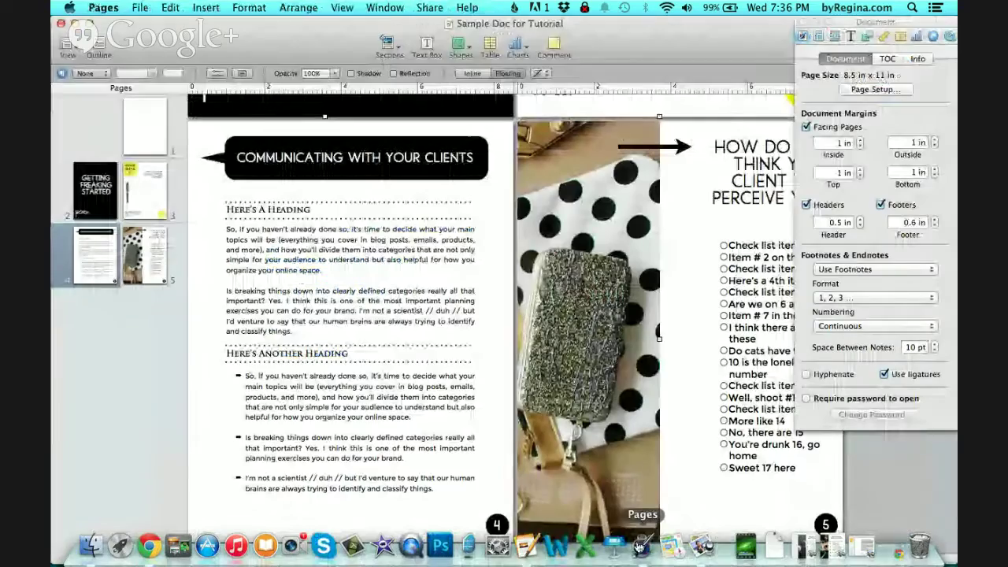
{"action": "scroll", "coordinate": [563, 267], "scroll_direction": "up", "scroll_amount": 10}
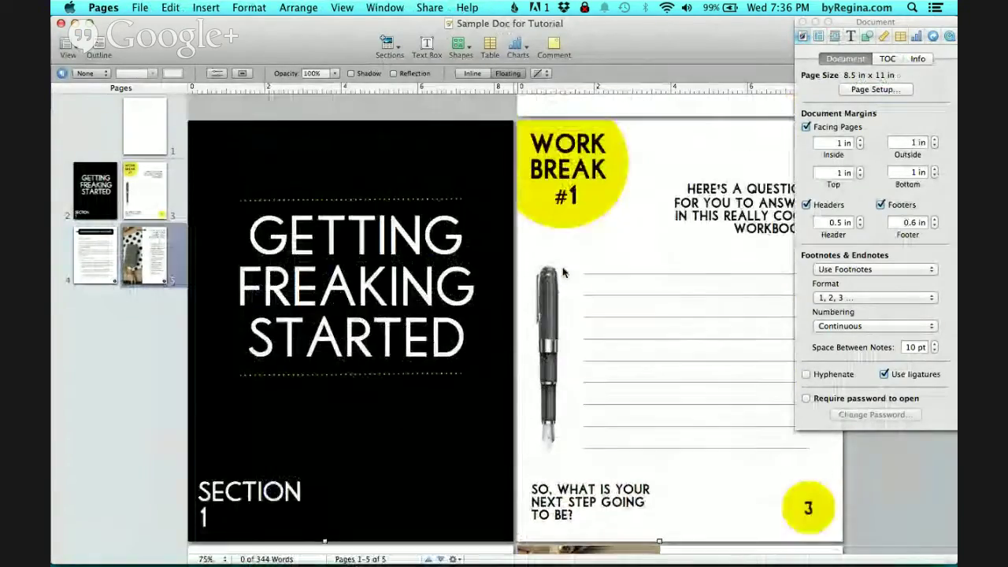
{"action": "scroll", "coordinate": [562, 272], "scroll_direction": "down", "scroll_amount": 10}
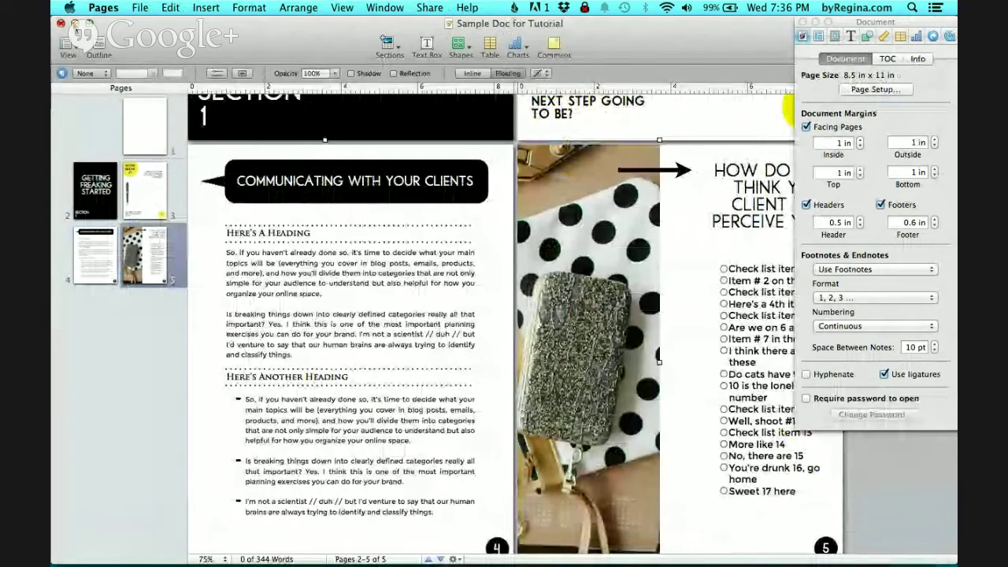
{"action": "key", "text": "super+m"}
{"action": "left_click", "coordinate": [531, 247]}
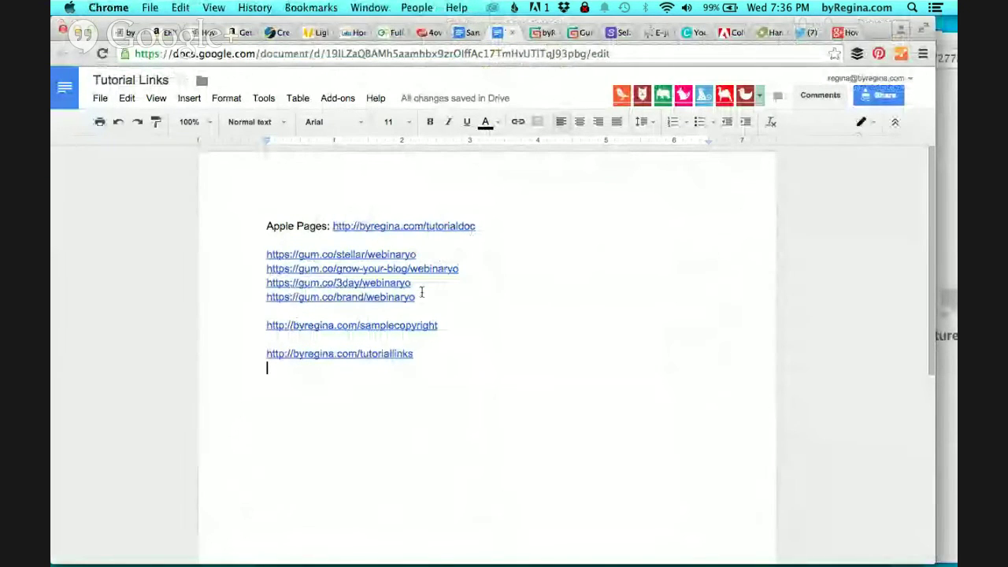
Step: Highlight the four gum.co webinar links and look over the workbook listings on the byRegina Gumroad storefront
{"action": "left_click_drag", "start_coordinate": [417, 297], "coordinate": [248, 252]}
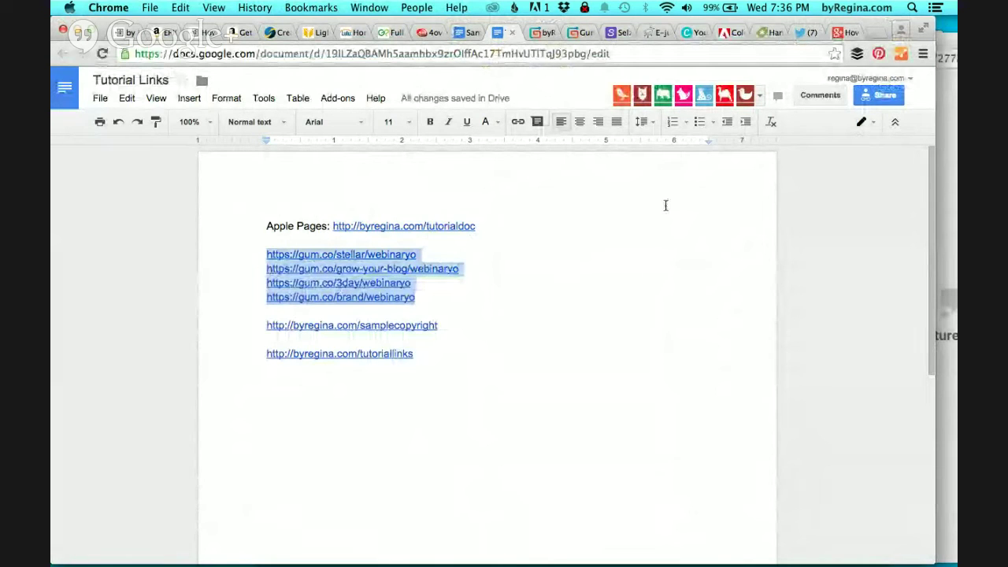
{"action": "left_click", "coordinate": [541, 33]}
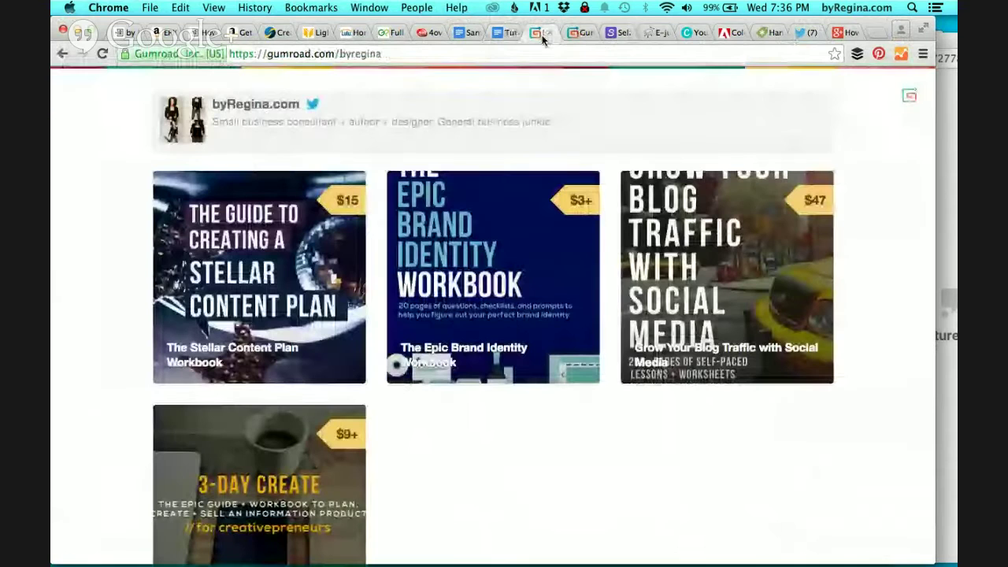
{"action": "scroll", "coordinate": [559, 446], "scroll_direction": "down", "scroll_amount": 5}
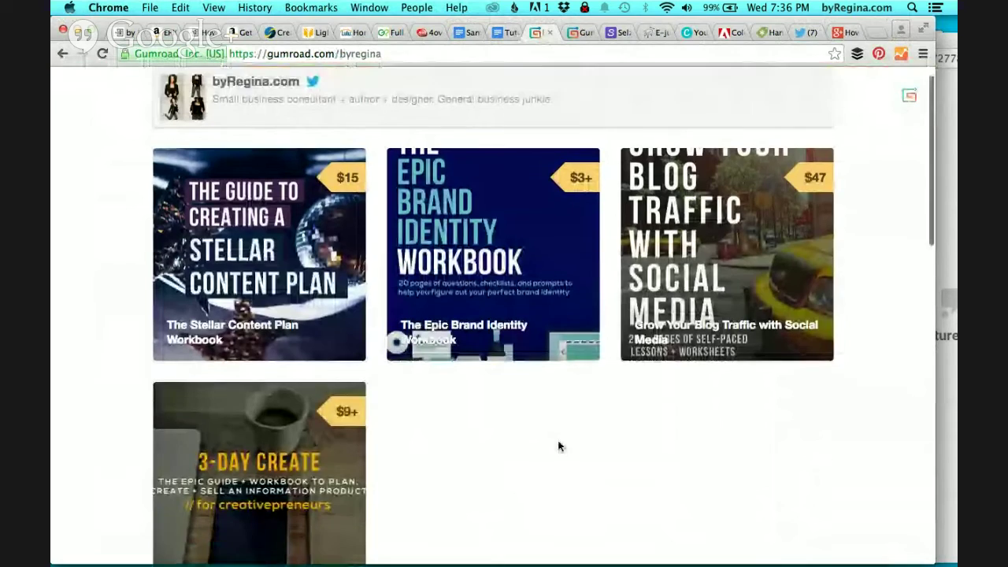
{"action": "scroll", "coordinate": [559, 445], "scroll_direction": "up", "scroll_amount": 5}
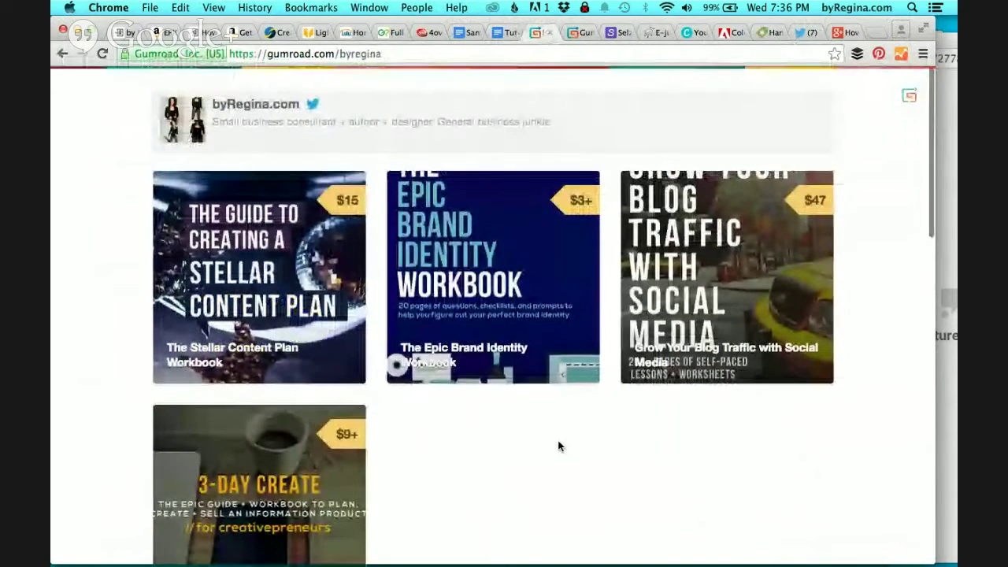
{"action": "scroll", "coordinate": [559, 445], "scroll_direction": "down", "scroll_amount": 1}
{"action": "scroll", "coordinate": [559, 447], "scroll_direction": "down", "scroll_amount": 1}
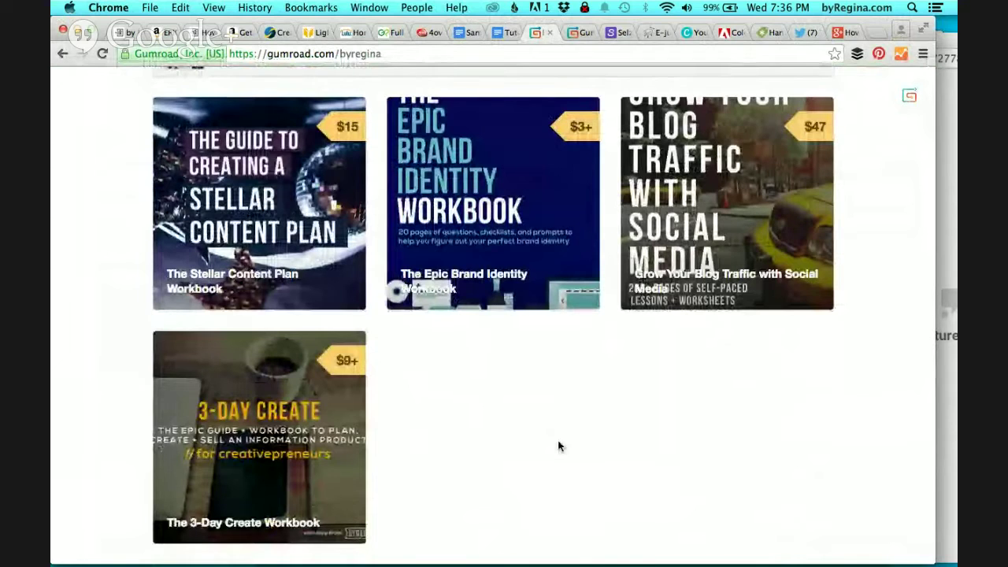
{"action": "scroll", "coordinate": [558, 445], "scroll_direction": "up", "scroll_amount": 3}
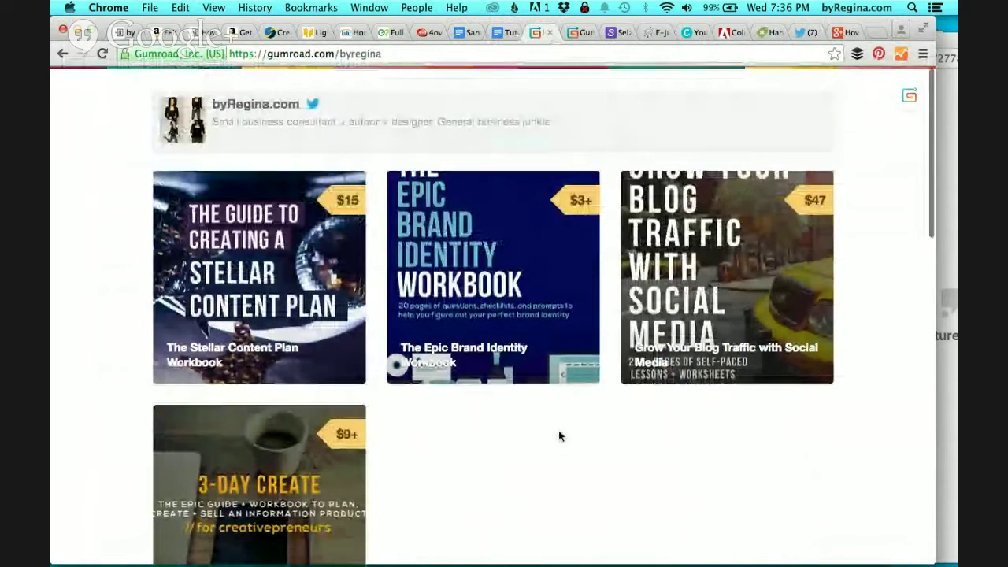
Step: Check the highlighted links in Tutorial Links against the Gumroad storefront and examine its listings down to the 3-Day Create Workbook
{"action": "left_click", "coordinate": [501, 29]}
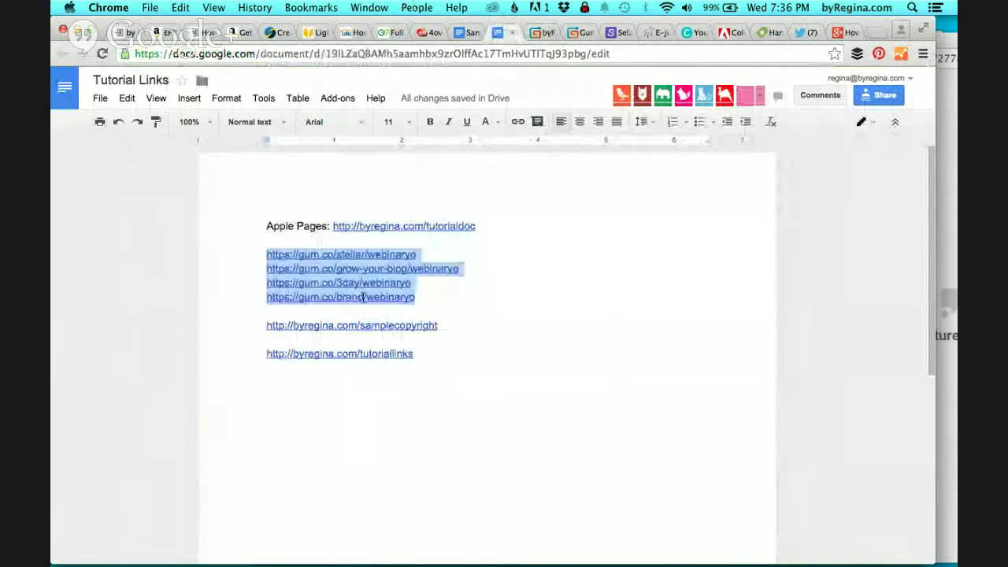
{"action": "left_click", "coordinate": [540, 32]}
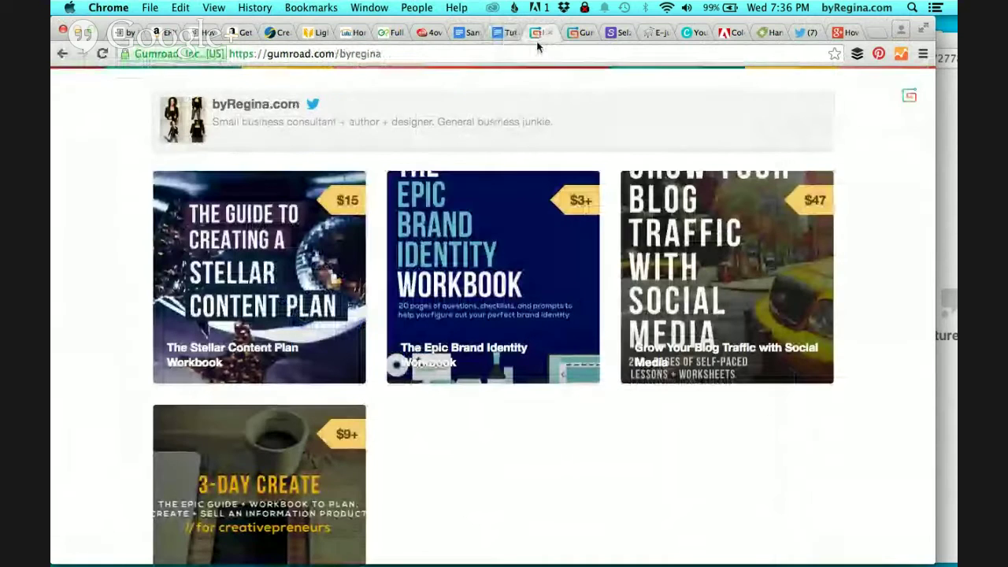
{"action": "scroll", "coordinate": [540, 380], "scroll_direction": "down", "scroll_amount": 2}
{"action": "scroll", "coordinate": [540, 380], "scroll_direction": "up", "scroll_amount": 2}
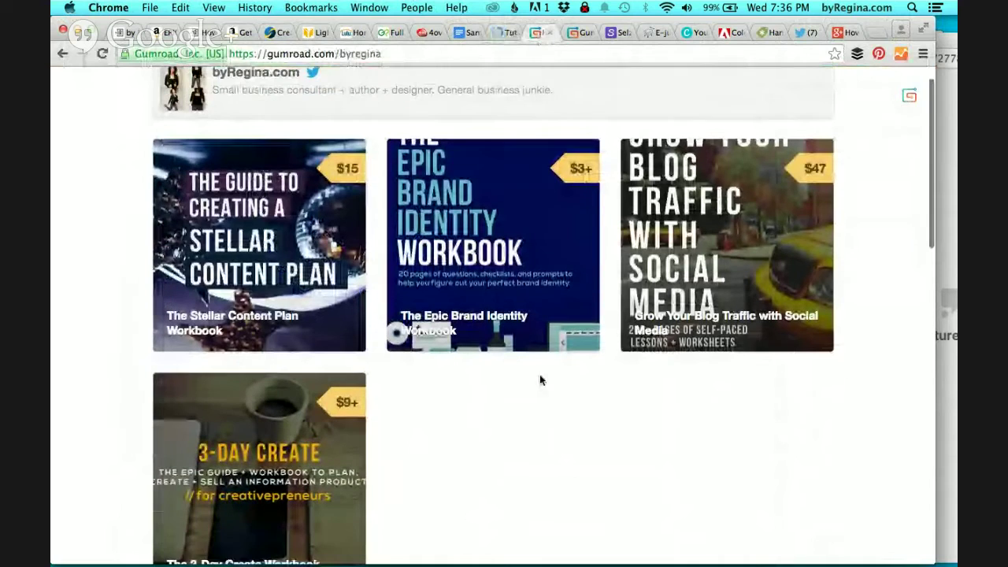
{"action": "scroll", "coordinate": [532, 470], "scroll_direction": "down", "scroll_amount": 2}
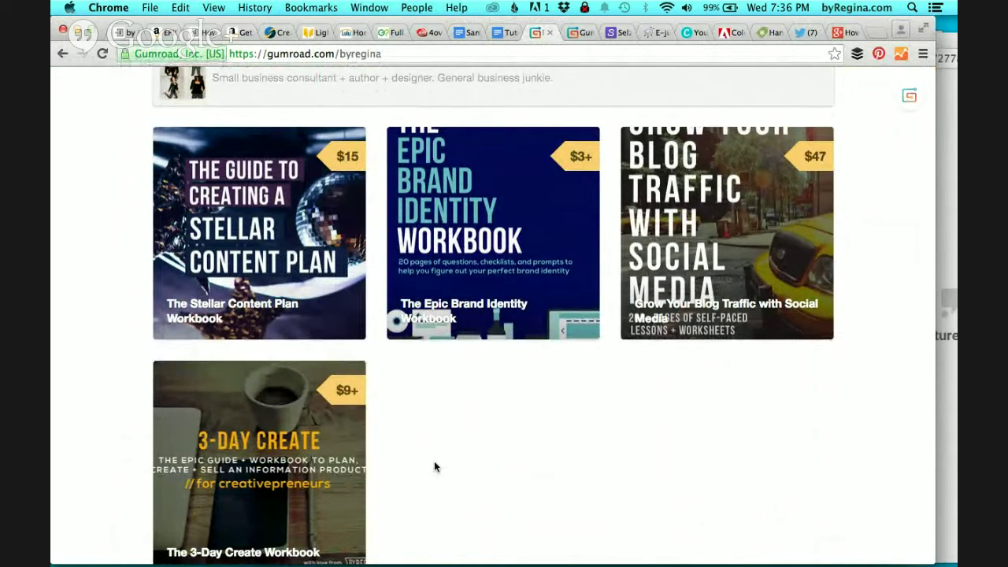
{"action": "scroll", "coordinate": [434, 463], "scroll_direction": "down", "scroll_amount": 2}
{"action": "scroll", "coordinate": [434, 462], "scroll_direction": "up", "scroll_amount": 3}
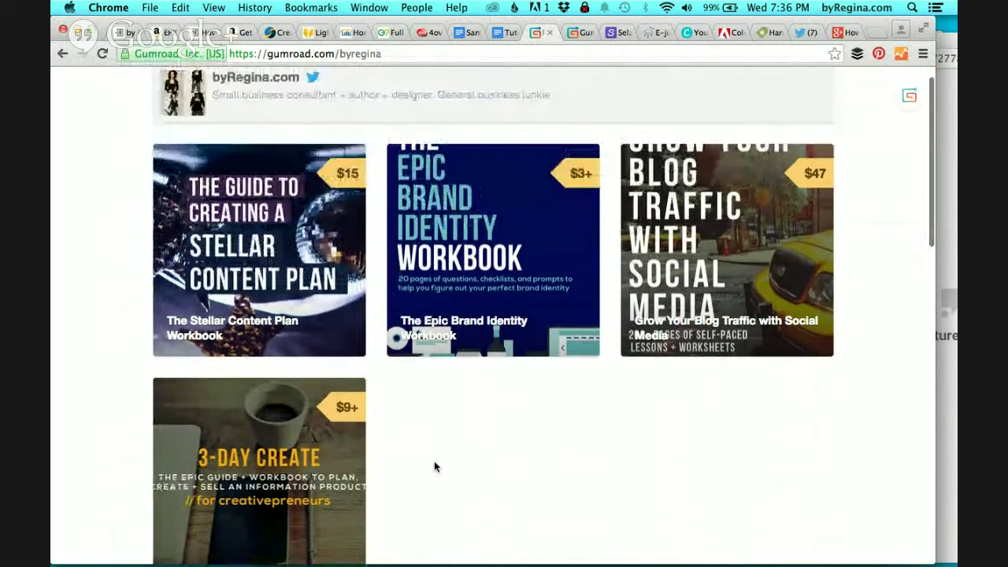
{"action": "scroll", "coordinate": [434, 467], "scroll_direction": "up", "scroll_amount": 1}
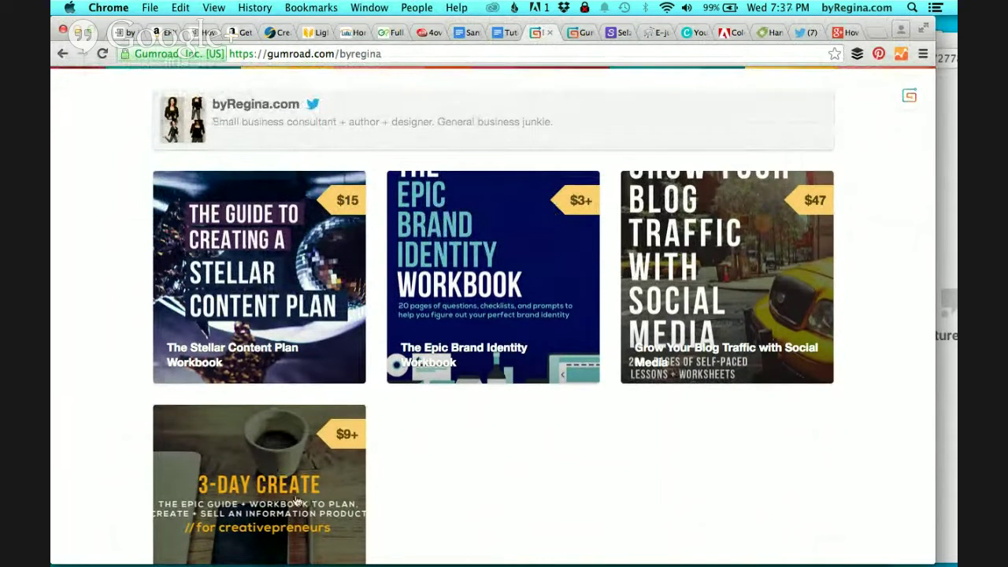
{"action": "scroll", "coordinate": [305, 507], "scroll_direction": "down", "scroll_amount": 3}
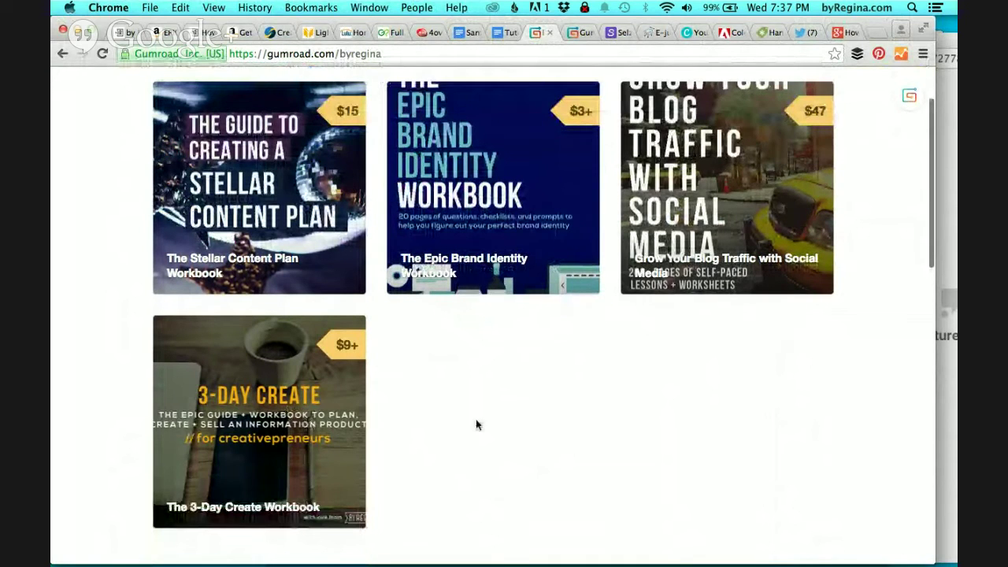
{"action": "scroll", "coordinate": [476, 419], "scroll_direction": "up", "scroll_amount": 3}
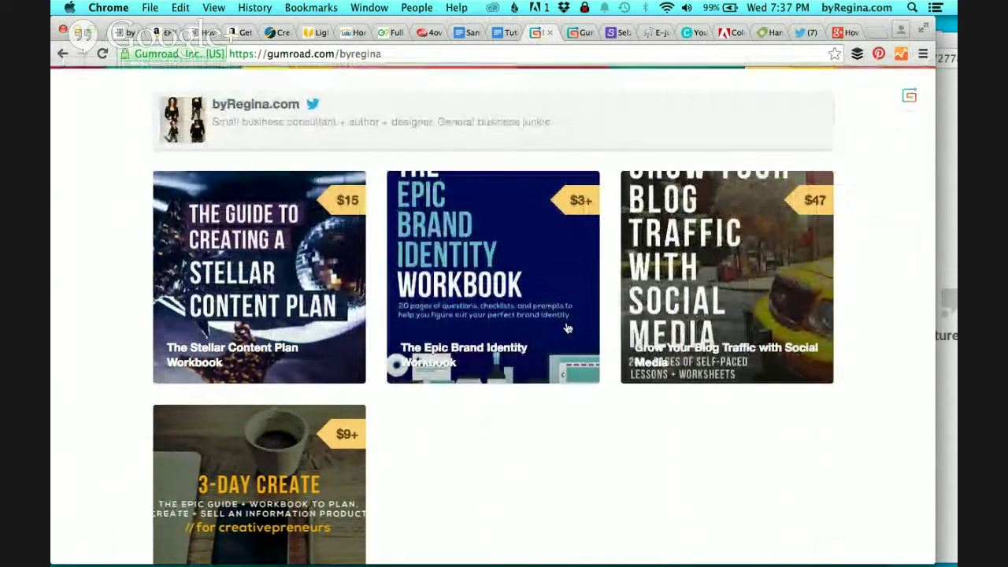
Step: Review the four gum.co links alongside the Gumroad products once more and clear the selection in Tutorial Links
{"action": "left_click", "coordinate": [503, 34]}
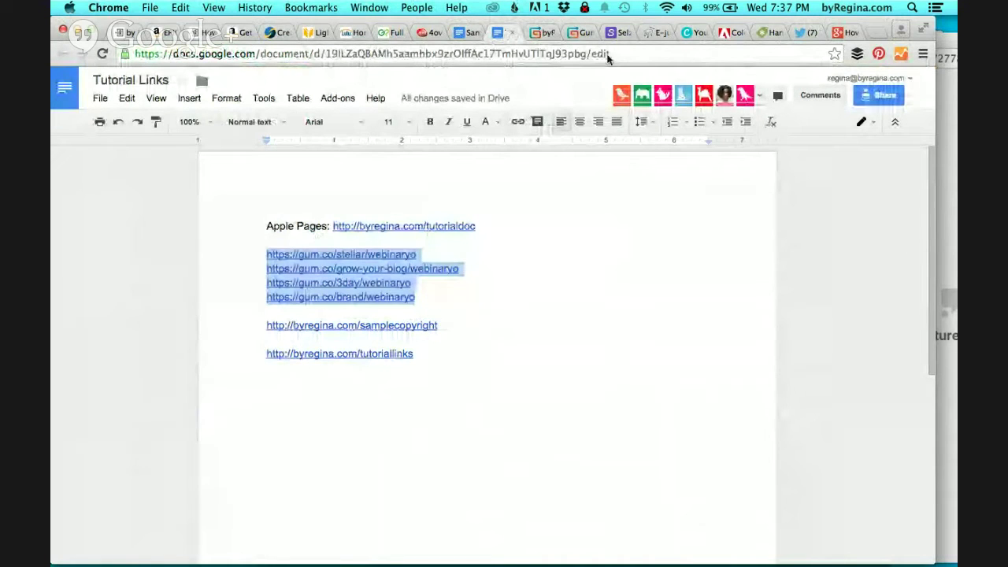
{"action": "left_click", "coordinate": [542, 33]}
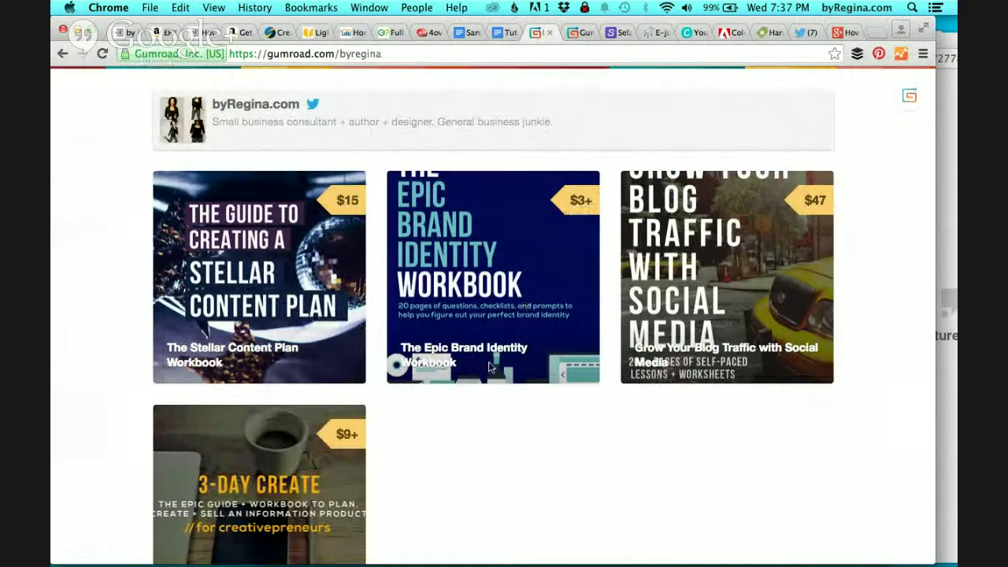
{"action": "left_click", "coordinate": [508, 33]}
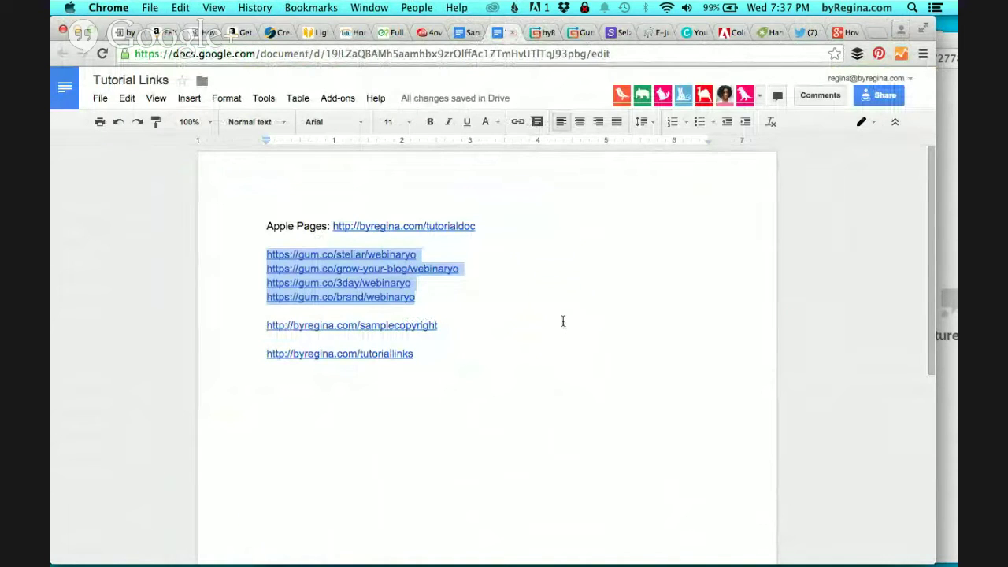
{"action": "left_click_drag", "start_coordinate": [425, 296], "coordinate": [249, 253]}
{"action": "left_click", "coordinate": [485, 290]}
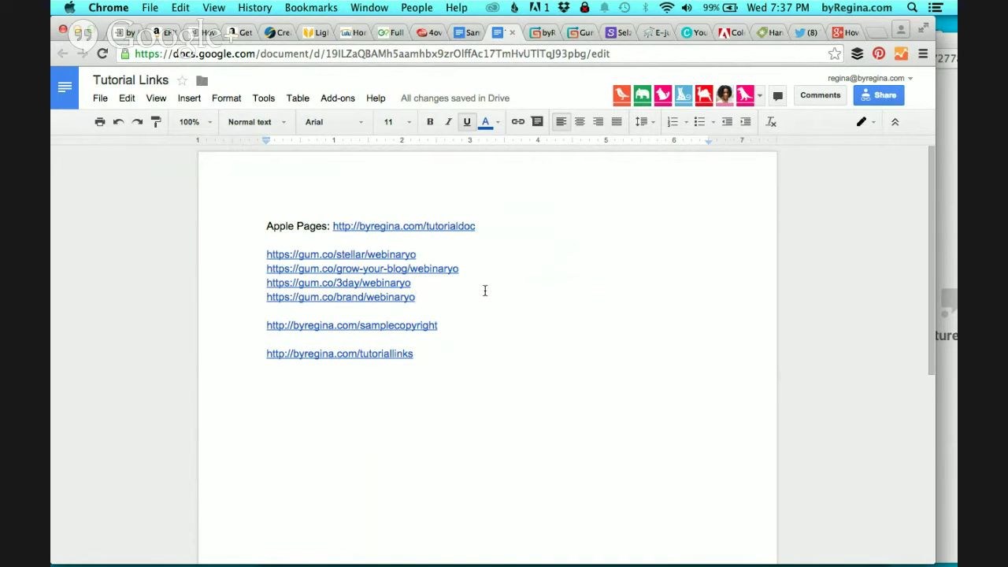
Step: Highlight the byregina.com/samplecopyright link and read through the Sample Copyright Text document
{"action": "left_click_drag", "start_coordinate": [440, 325], "coordinate": [264, 329]}
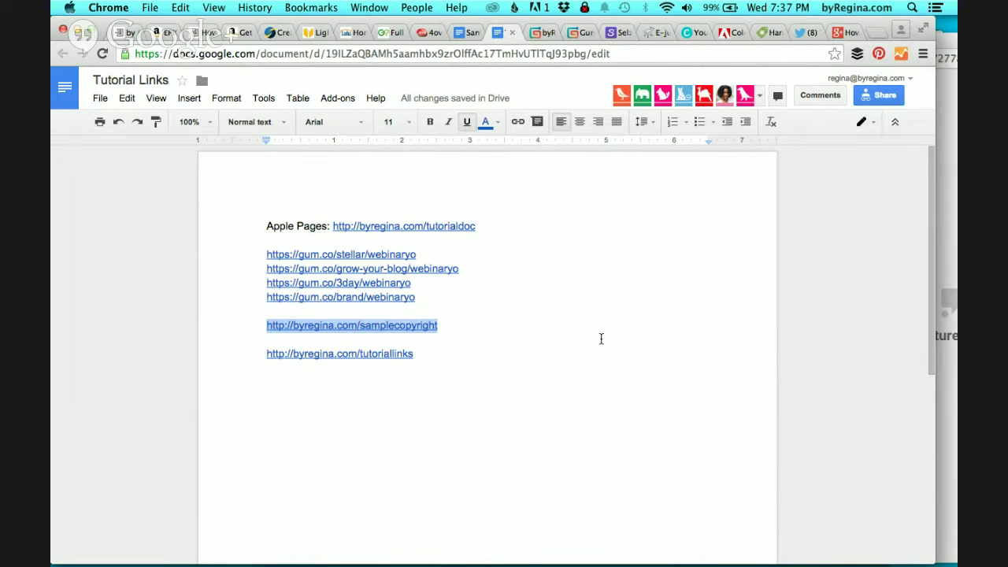
{"action": "left_click", "coordinate": [464, 32]}
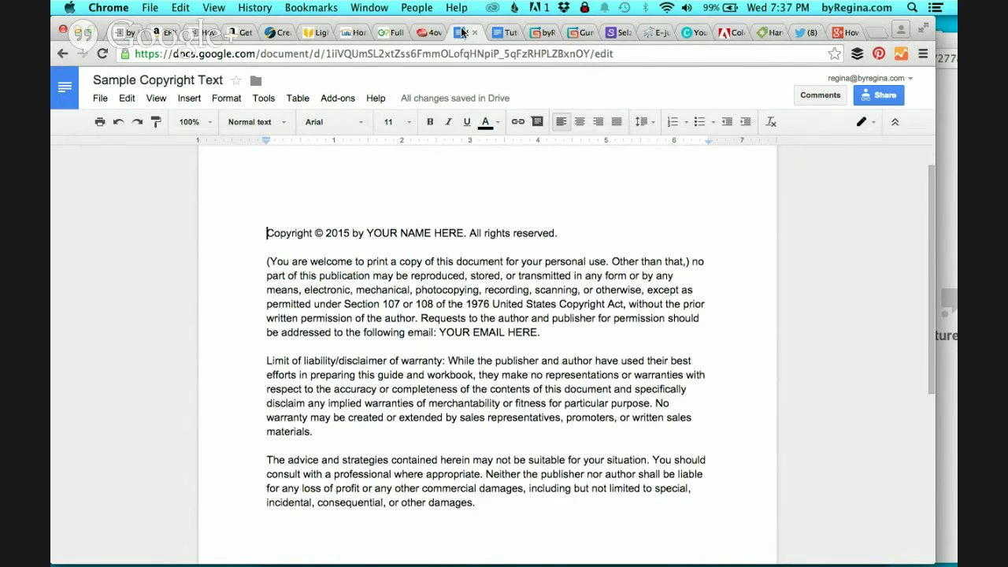
{"action": "scroll", "coordinate": [541, 231], "scroll_direction": "down", "scroll_amount": 2}
{"action": "scroll", "coordinate": [541, 231], "scroll_direction": "up", "scroll_amount": 5}
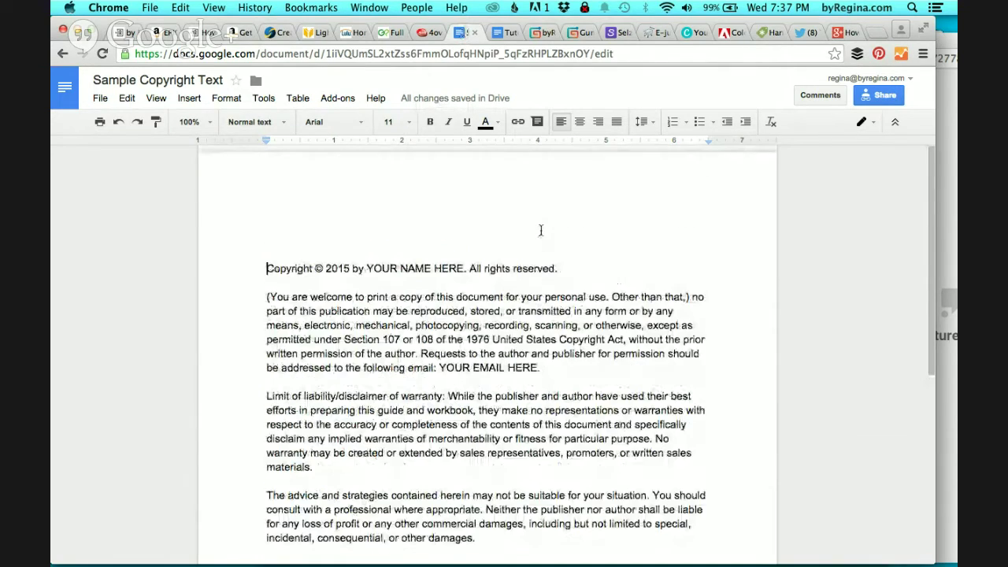
{"action": "scroll", "coordinate": [540, 229], "scroll_direction": "down", "scroll_amount": 4}
{"action": "scroll", "coordinate": [541, 229], "scroll_direction": "up", "scroll_amount": 1}
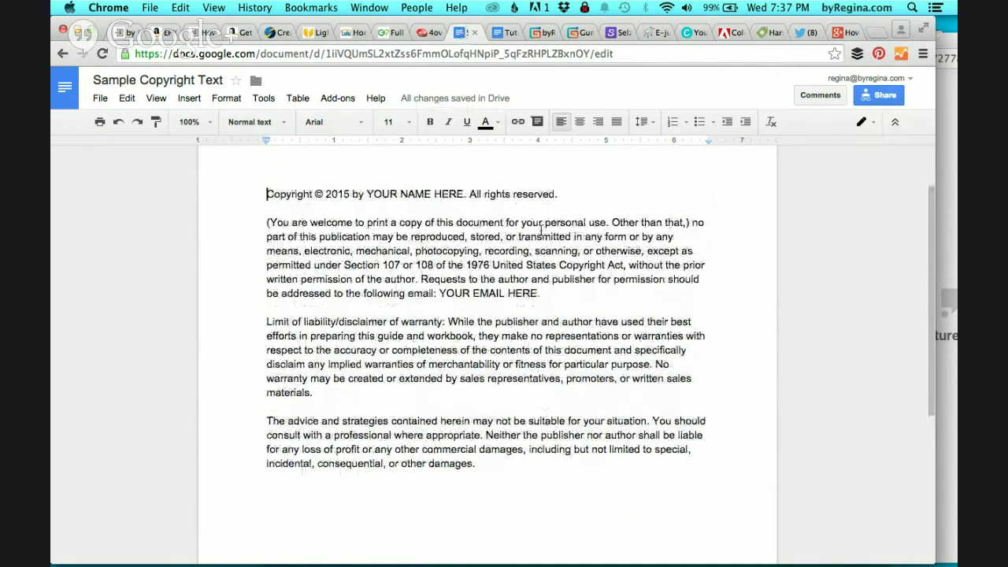
Step: Highlight the YOUR NAME HERE and YOUR EMAIL HERE placeholders and the parenthesised personal-use wording in the sample copyright text
{"action": "left_click_drag", "start_coordinate": [464, 194], "coordinate": [370, 195]}
{"action": "left_click_drag", "start_coordinate": [538, 293], "coordinate": [440, 291]}
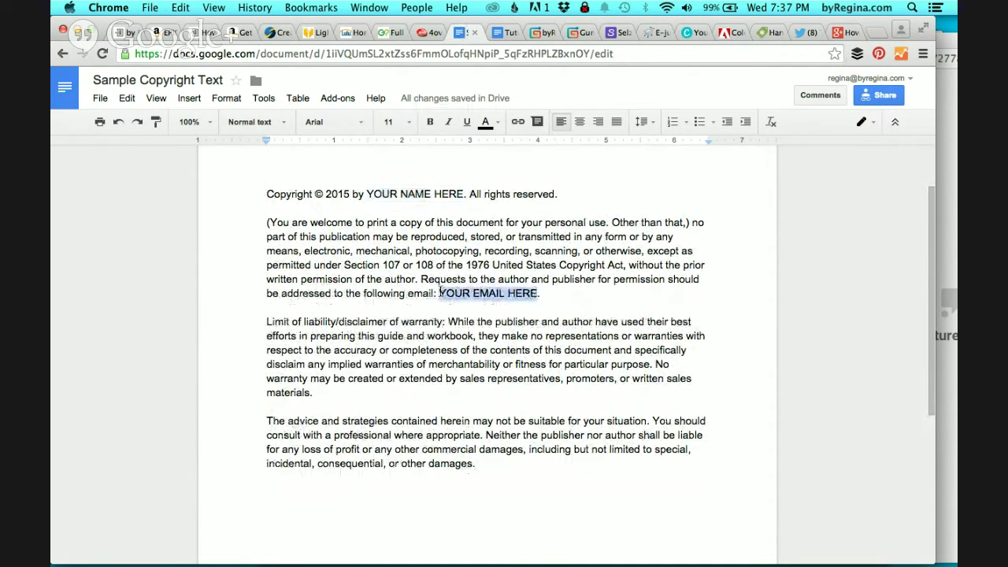
{"action": "left_click", "coordinate": [266, 222]}
{"action": "left_click_drag", "start_coordinate": [267, 222], "coordinate": [682, 223]}
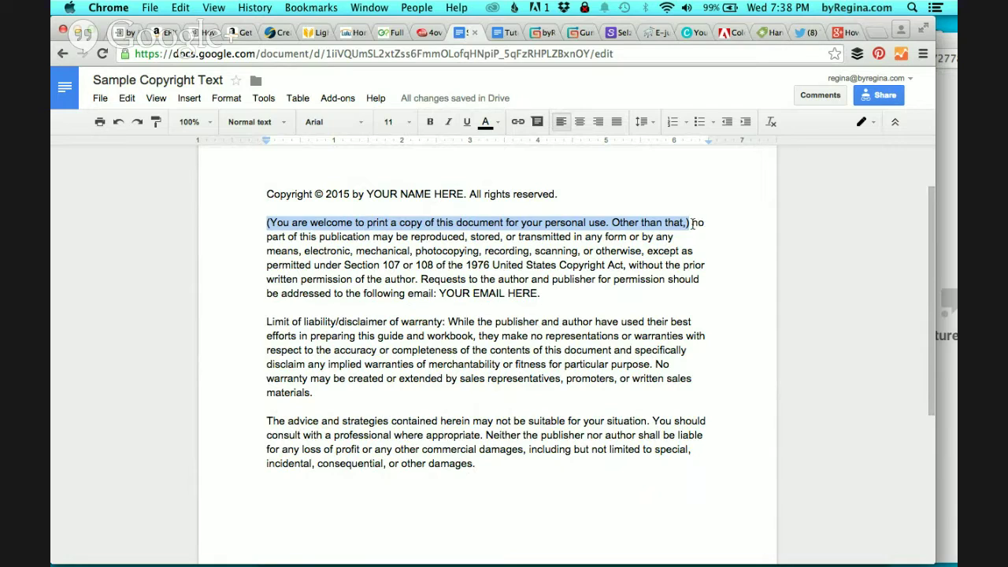
Step: Highlight the remaining copyright wording, clear the selection and review the liability and advice paragraphs
{"action": "left_click_drag", "start_coordinate": [692, 223], "coordinate": [697, 498]}
{"action": "left_click", "coordinate": [648, 323]}
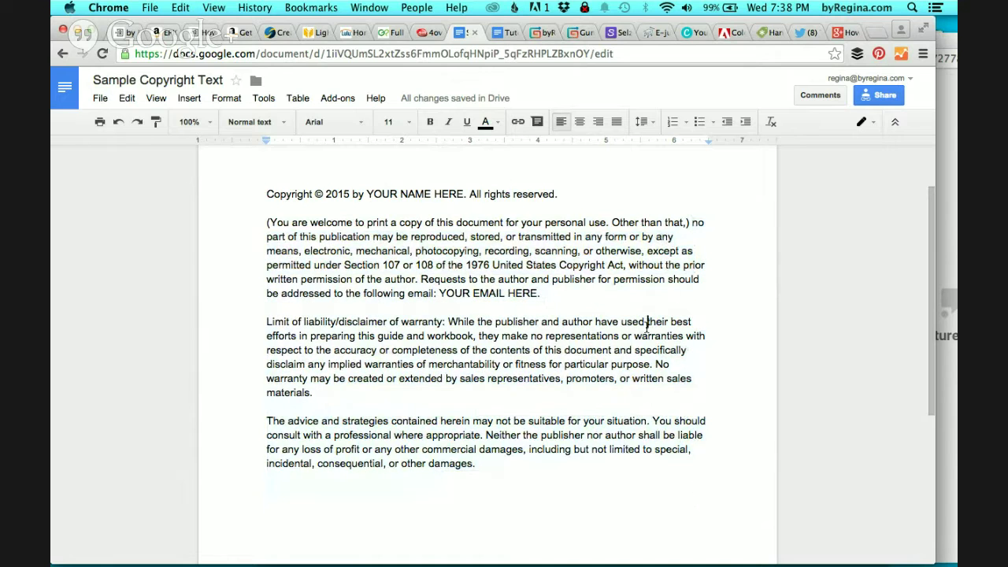
{"action": "scroll", "coordinate": [638, 346], "scroll_direction": "down", "scroll_amount": 1}
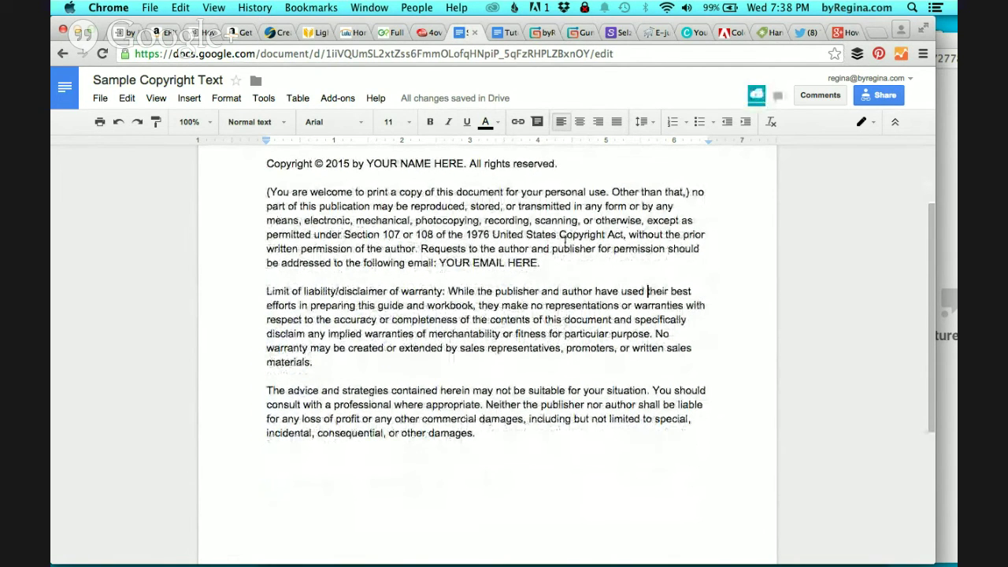
{"action": "scroll", "coordinate": [574, 277], "scroll_direction": "up", "scroll_amount": 1}
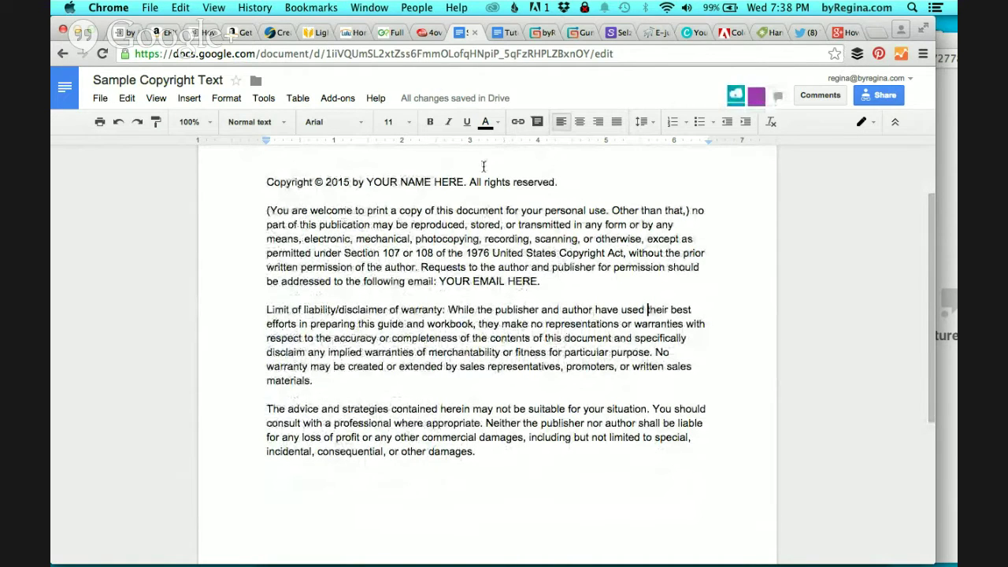
Step: Glance over the comments on the digital downloads post and the byregina.com home page before returning to Sample Copyright Text
{"action": "left_click", "coordinate": [197, 33]}
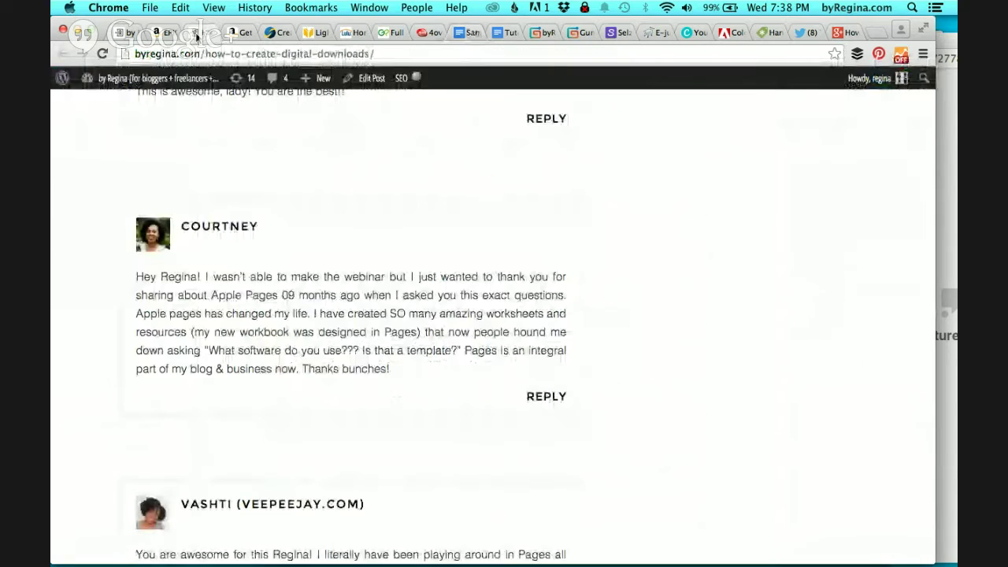
{"action": "left_click", "coordinate": [240, 33]}
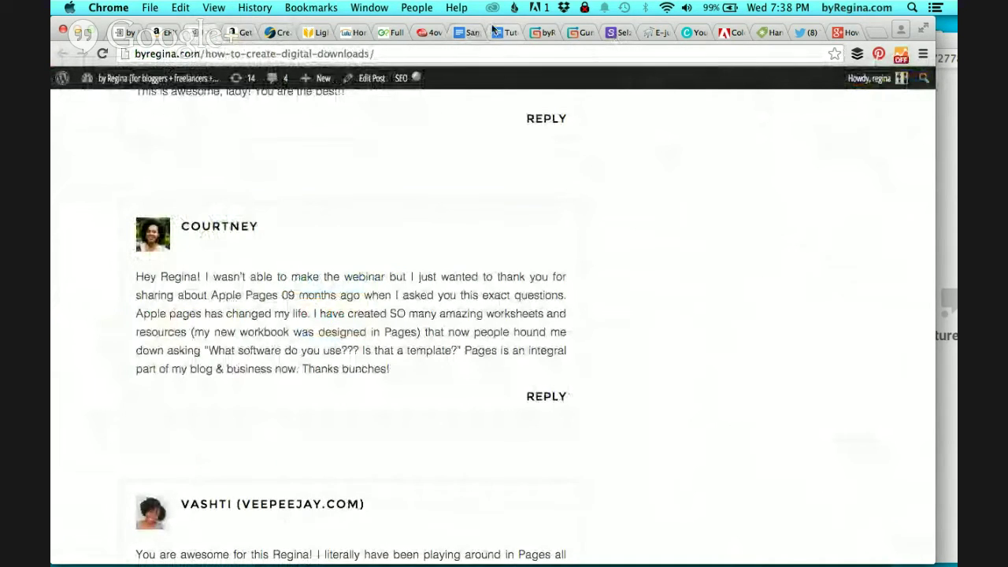
{"action": "left_click", "coordinate": [126, 29]}
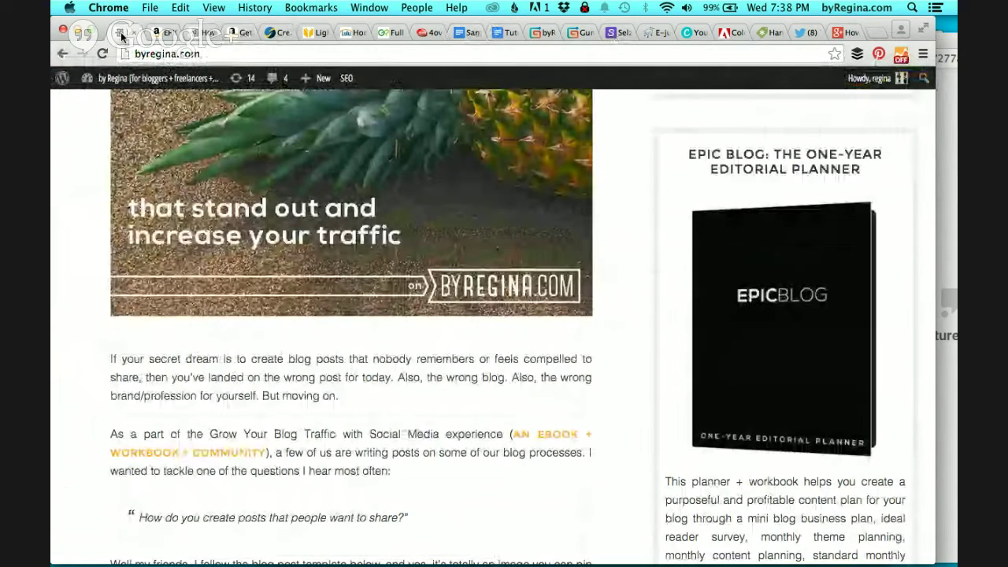
{"action": "left_click", "coordinate": [470, 32]}
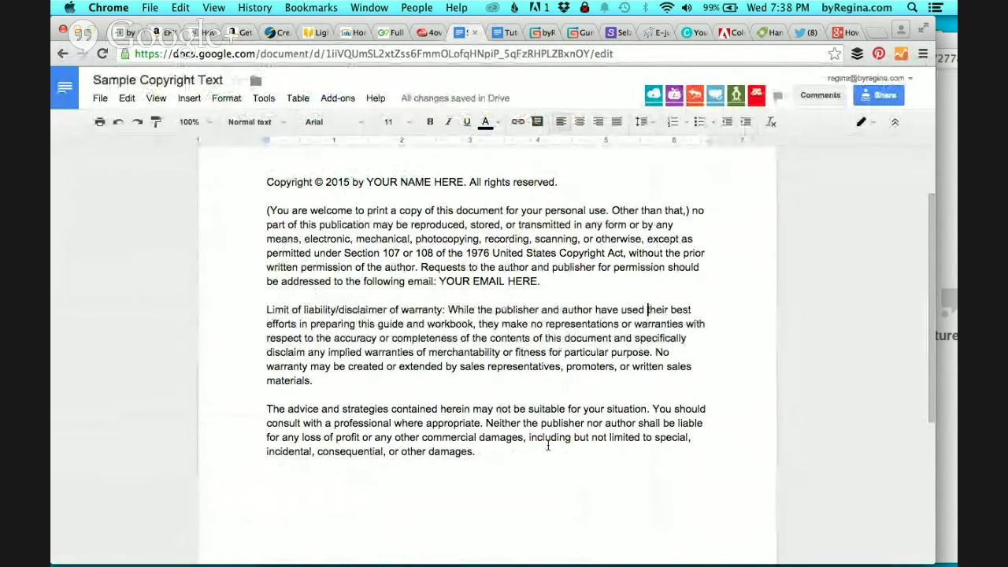
Step: Switch to the Grow Your Blog Traffic with Social Media PDF in Preview and view its cover and table of contents
{"action": "mouse_move", "coordinate": [750, 565]}
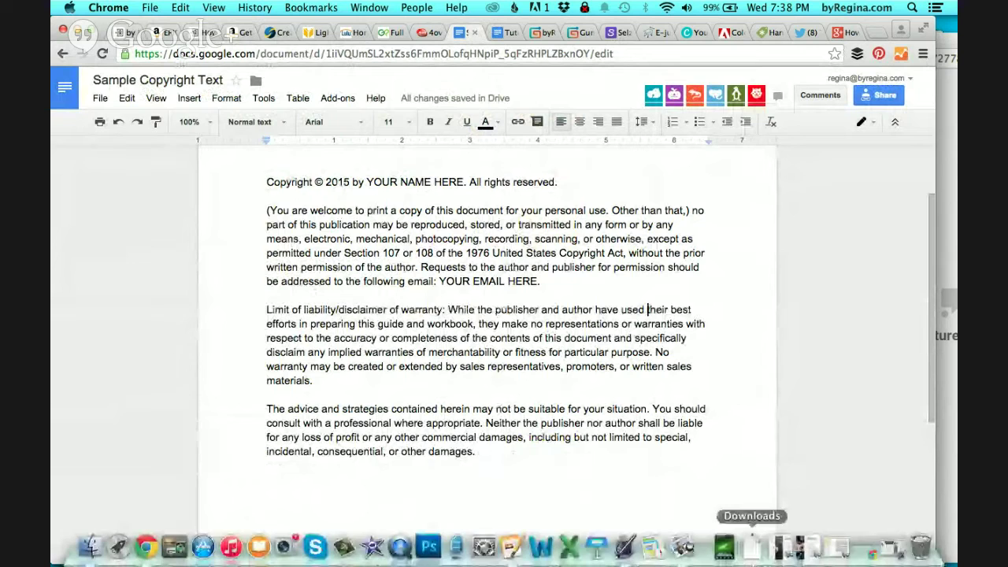
{"action": "left_click", "coordinate": [842, 557]}
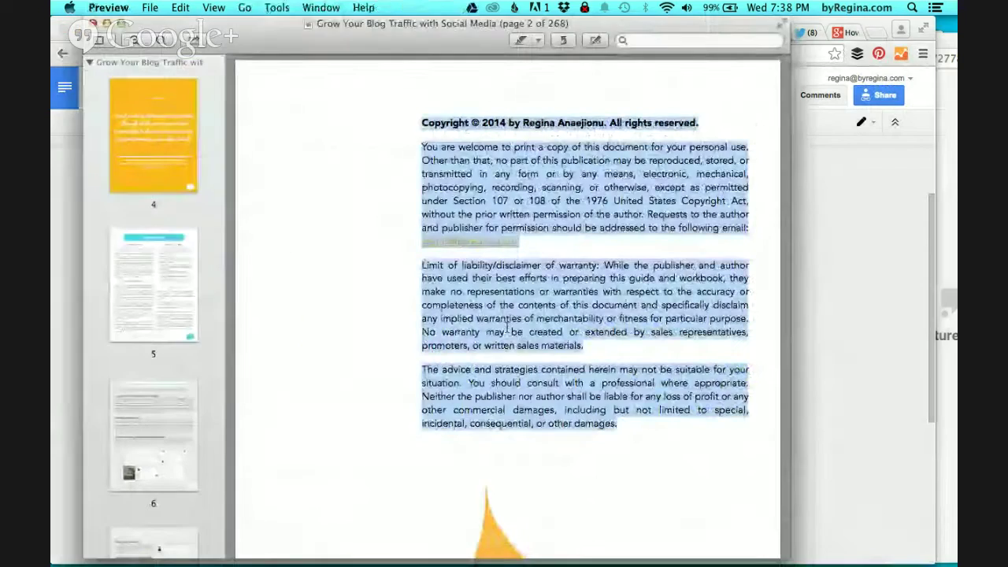
{"action": "left_click", "coordinate": [181, 274]}
{"action": "scroll", "coordinate": [167, 221], "scroll_direction": "up", "scroll_amount": 5}
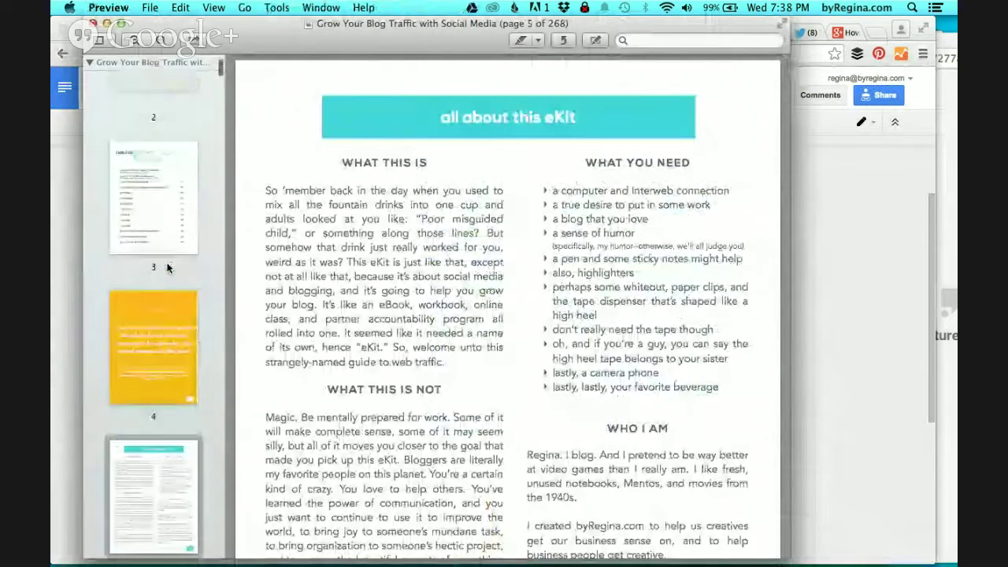
{"action": "left_click", "coordinate": [163, 164]}
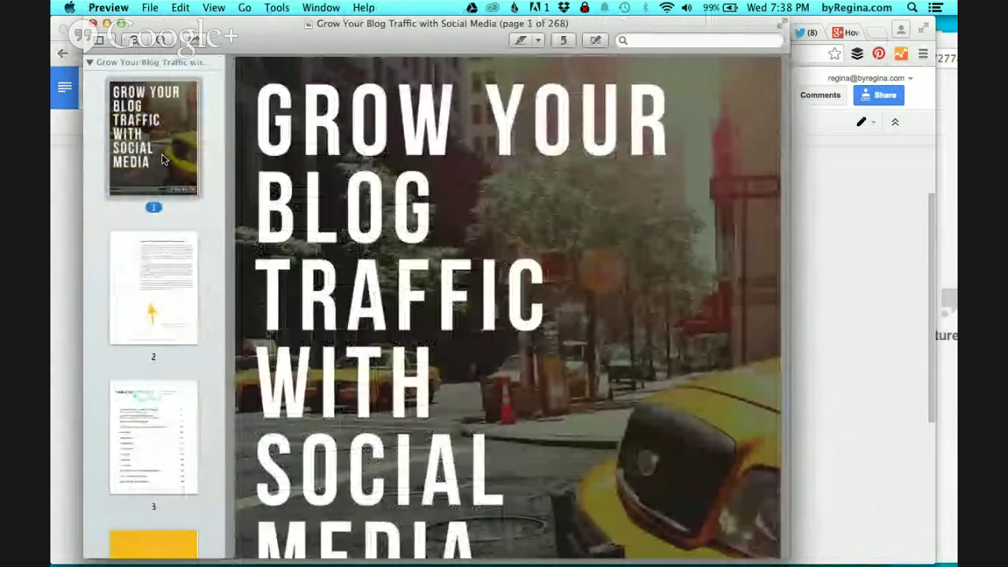
{"action": "scroll", "coordinate": [162, 315], "scroll_direction": "down", "scroll_amount": 5}
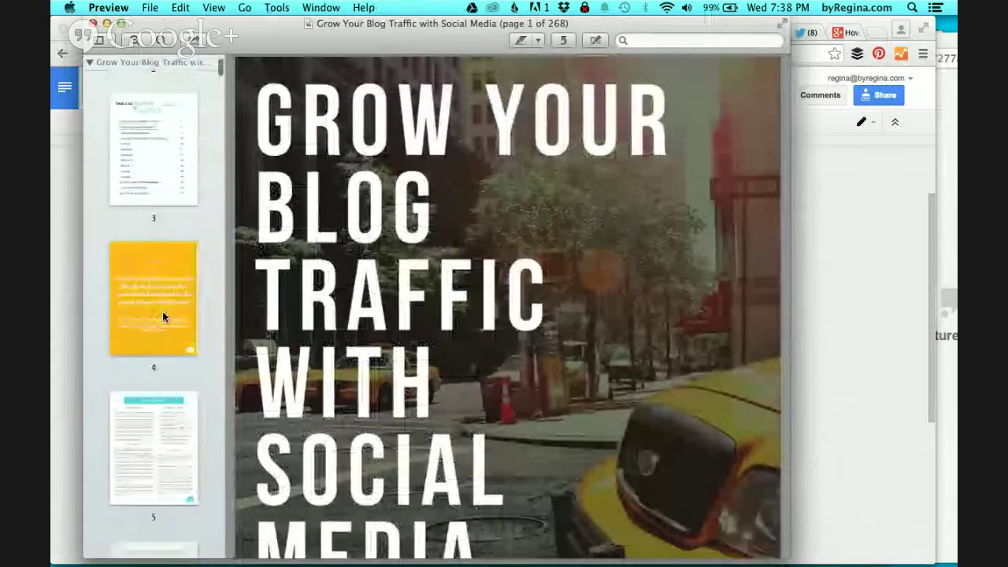
{"action": "scroll", "coordinate": [164, 313], "scroll_direction": "down", "scroll_amount": 1}
{"action": "left_click", "coordinate": [174, 118]}
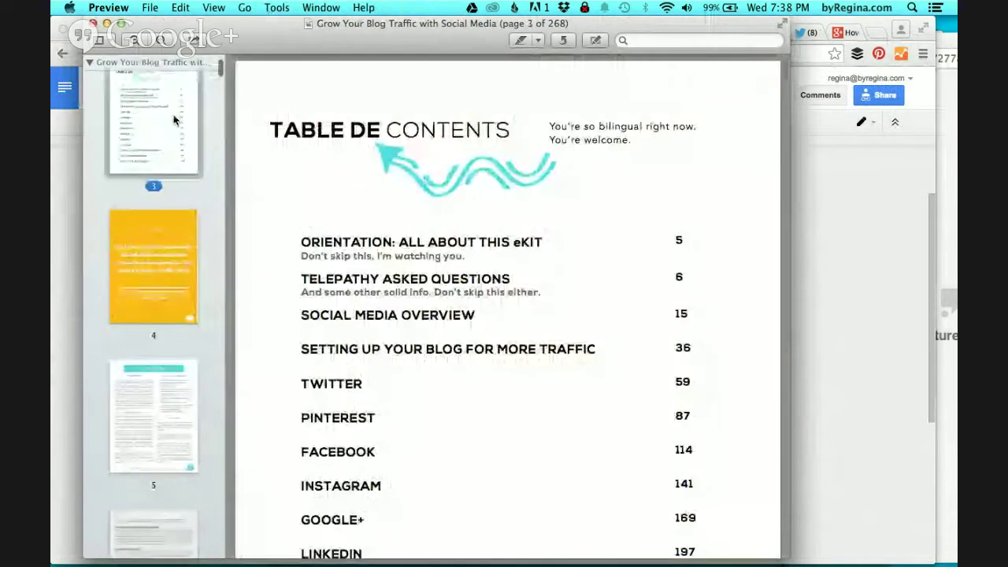
Step: Page through the eKit PDF from page 4 to the Social Media Questionnaire on page 22, examining the layouts
{"action": "left_click", "coordinate": [174, 255]}
{"action": "scroll", "coordinate": [175, 315], "scroll_direction": "down", "scroll_amount": 2}
{"action": "left_click", "coordinate": [171, 307]}
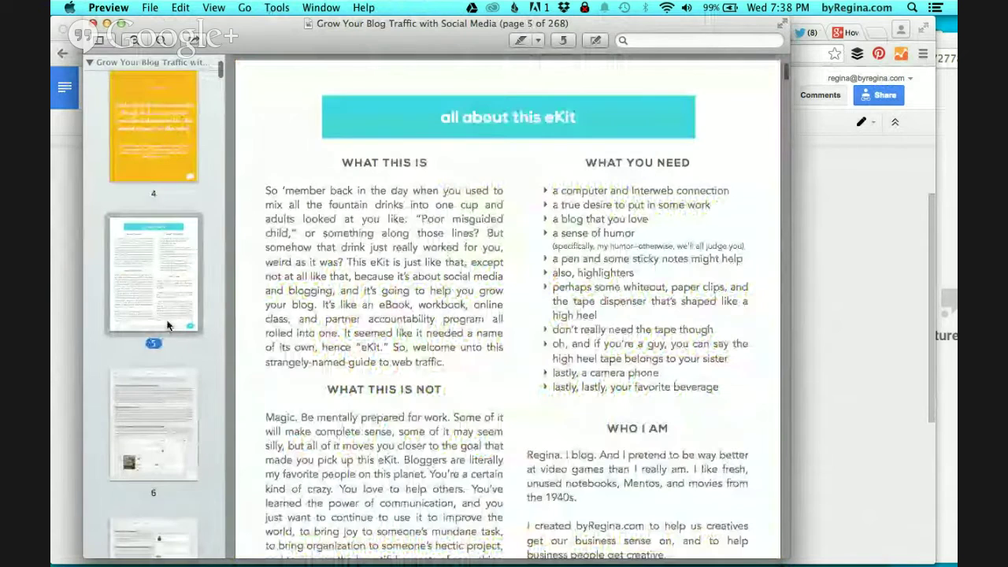
{"action": "scroll", "coordinate": [168, 363], "scroll_direction": "down", "scroll_amount": 2}
{"action": "scroll", "coordinate": [169, 363], "scroll_direction": "down", "scroll_amount": 2}
{"action": "left_click", "coordinate": [159, 235]}
{"action": "key", "text": "Down"}
{"action": "key", "text": "Down"}
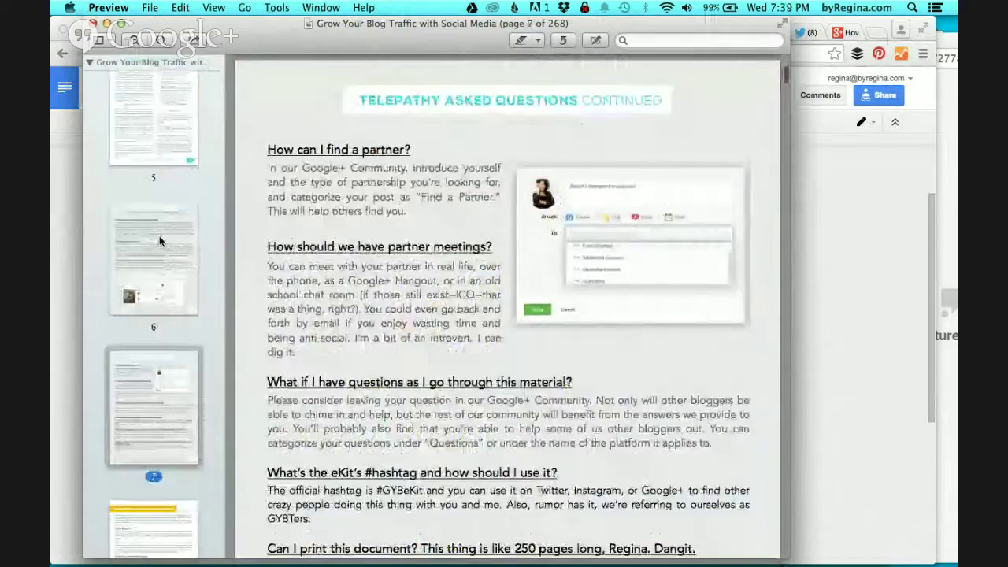
{"action": "key", "text": "Down"}
{"action": "key", "text": "Down"}
{"action": "key", "text": "Down"}
{"action": "key", "text": "Down"}
{"action": "key", "text": "Down"}
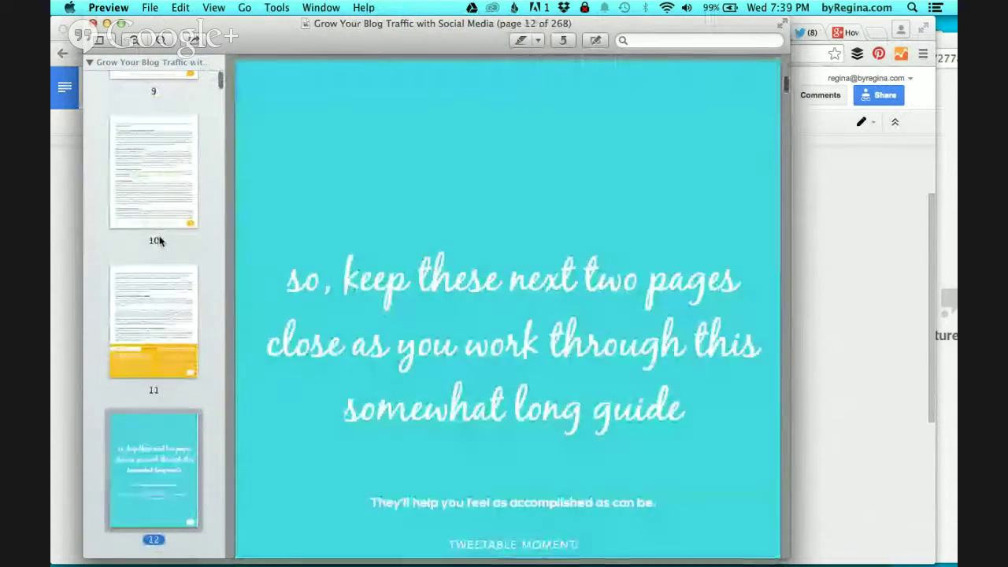
{"action": "key", "text": "Down"}
{"action": "key", "text": "Down"}
{"action": "key", "text": "Down"}
{"action": "key", "text": "Down"}
{"action": "key", "text": "Down"}
{"action": "key", "text": "Down"}
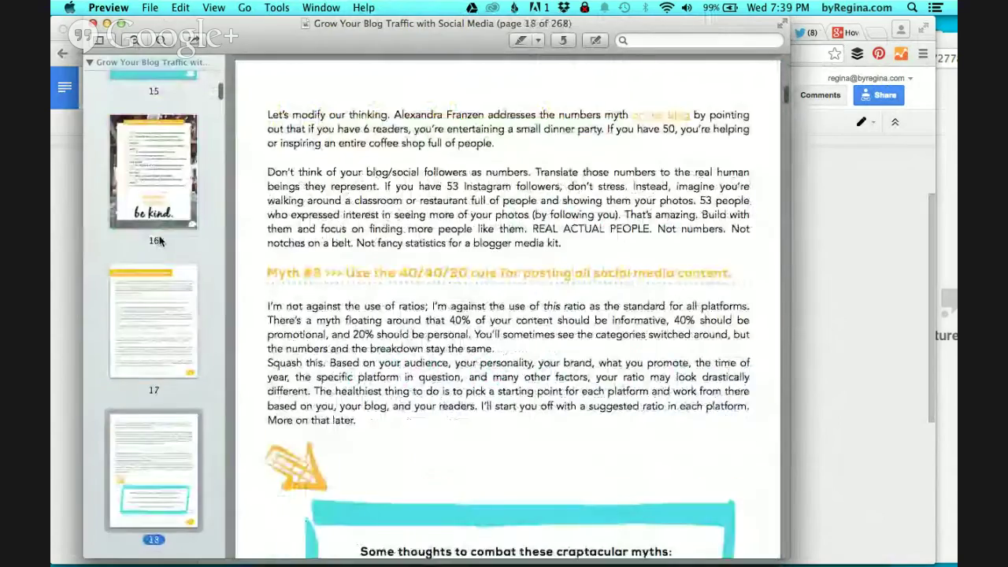
{"action": "key", "text": "Down"}
{"action": "key", "text": "Down"}
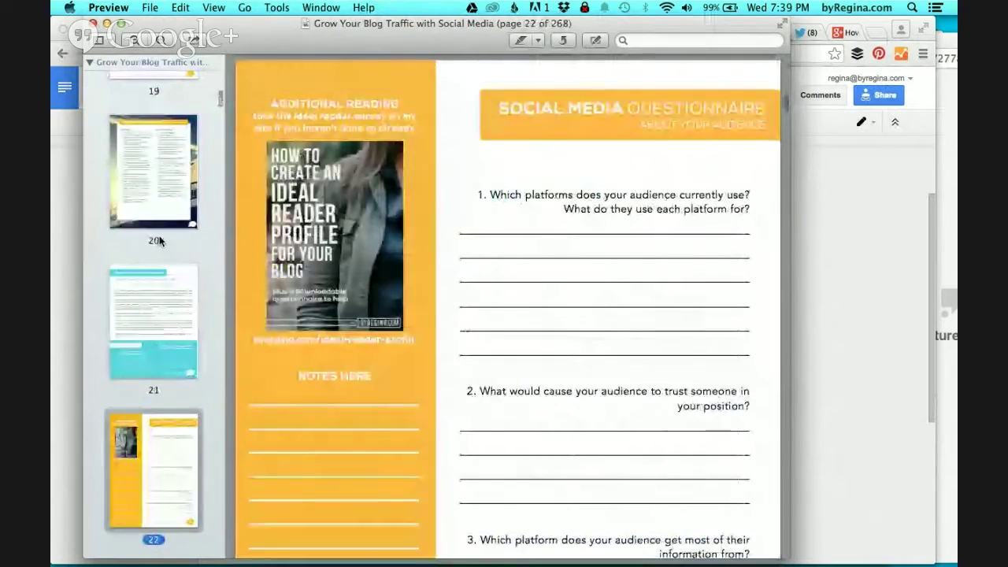
Step: Page back to the Social Media Growth Chart on page 14 and return to the Sample Copyright Text document in Chrome
{"action": "key", "text": "Up"}
{"action": "key", "text": "Up"}
{"action": "key", "text": "Up"}
{"action": "key", "text": "Up"}
{"action": "key", "text": "Up"}
{"action": "key", "text": "Up"}
{"action": "key", "text": "Up"}
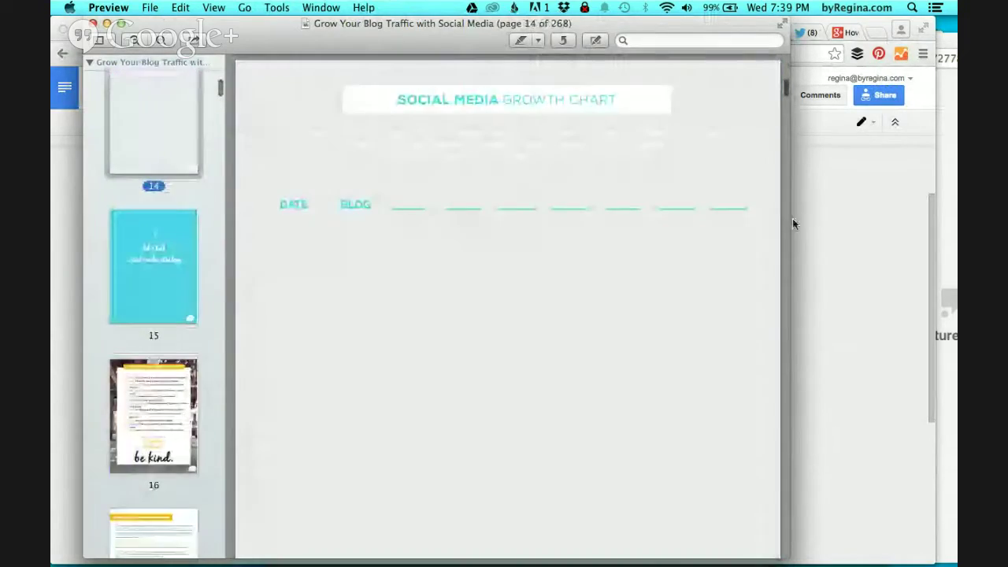
{"action": "left_click", "coordinate": [832, 218]}
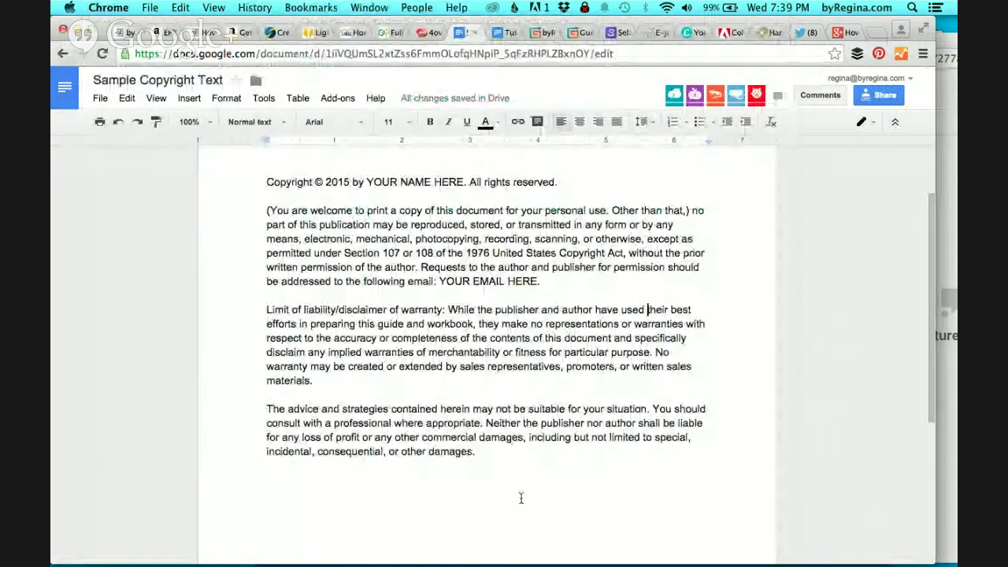
{"action": "scroll", "coordinate": [530, 364], "scroll_direction": "up", "scroll_amount": 1}
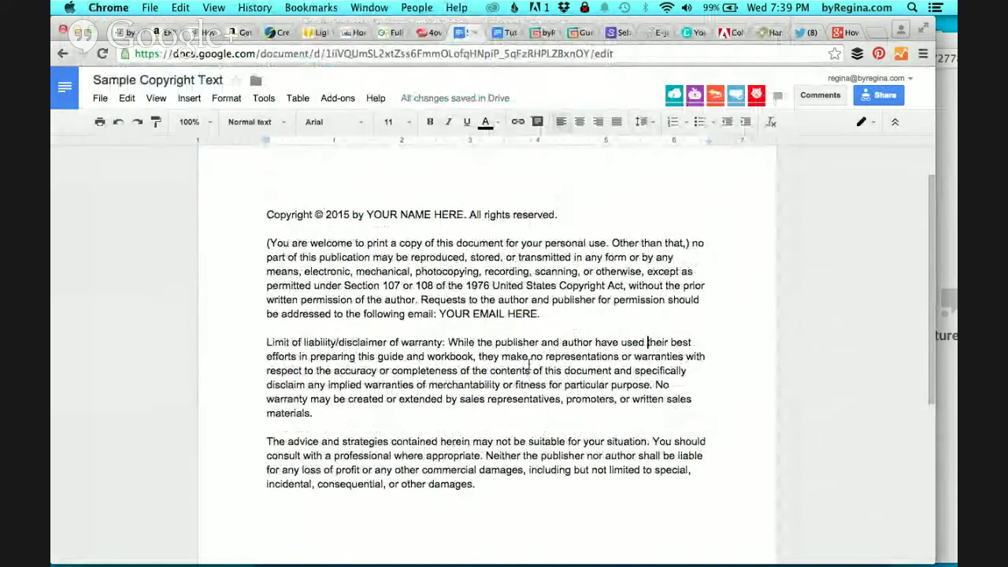
{"action": "scroll", "coordinate": [460, 445], "scroll_direction": "down", "scroll_amount": 1}
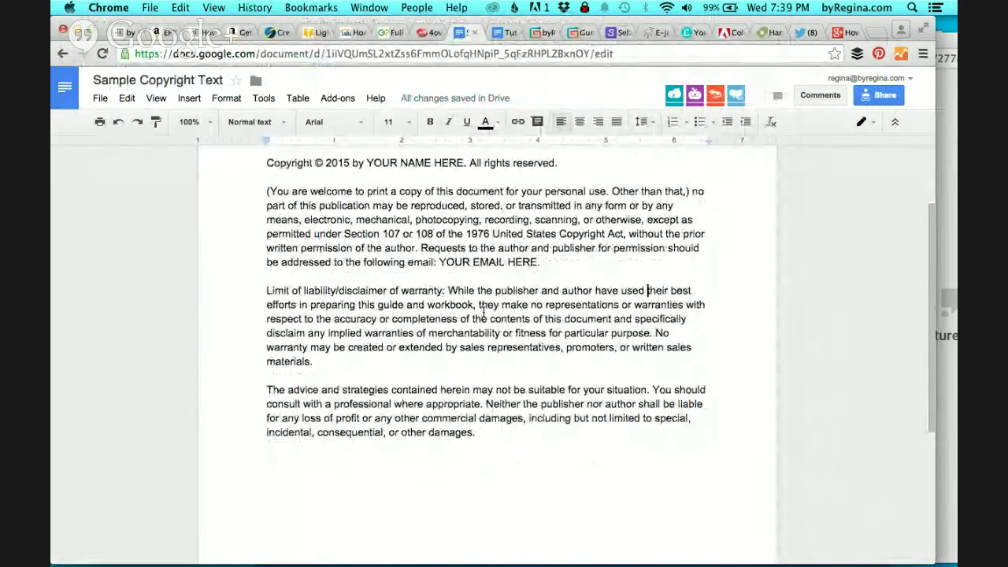
Step: Open the Tutorial Links document to check the samplecopyright link
{"action": "right_click", "coordinate": [501, 33]}
{"action": "left_click", "coordinate": [501, 33]}
{"action": "left_click", "coordinate": [502, 33]}
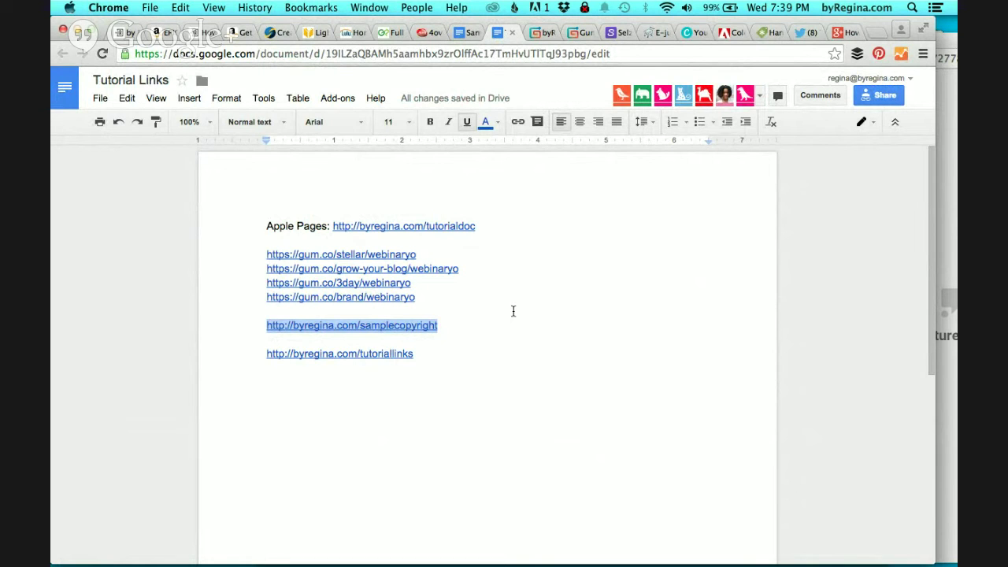
Step: View the EPIC BLOG editorial planner on byregina.com and examine its Amazon product listing
{"action": "left_click", "coordinate": [125, 33]}
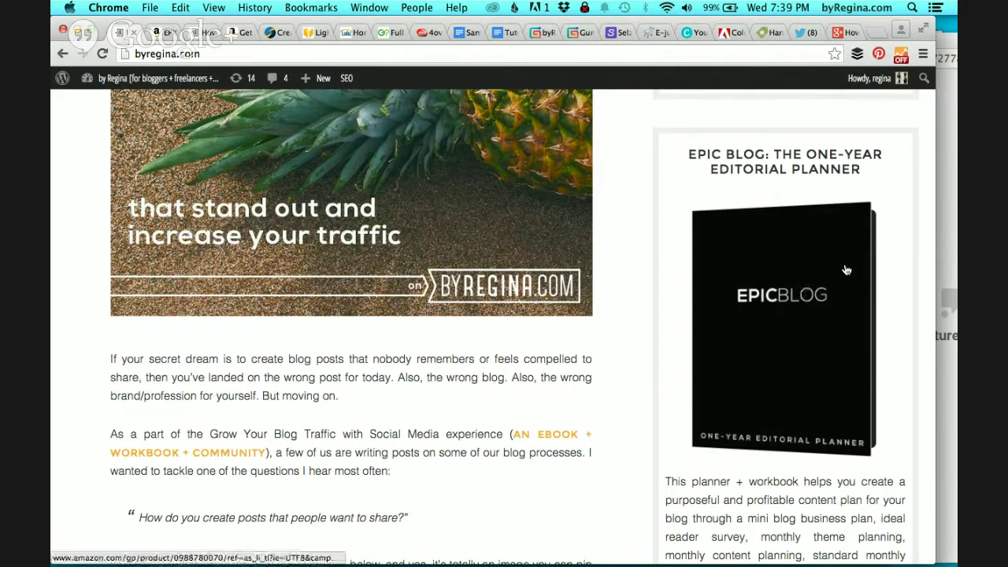
{"action": "left_click", "coordinate": [163, 33]}
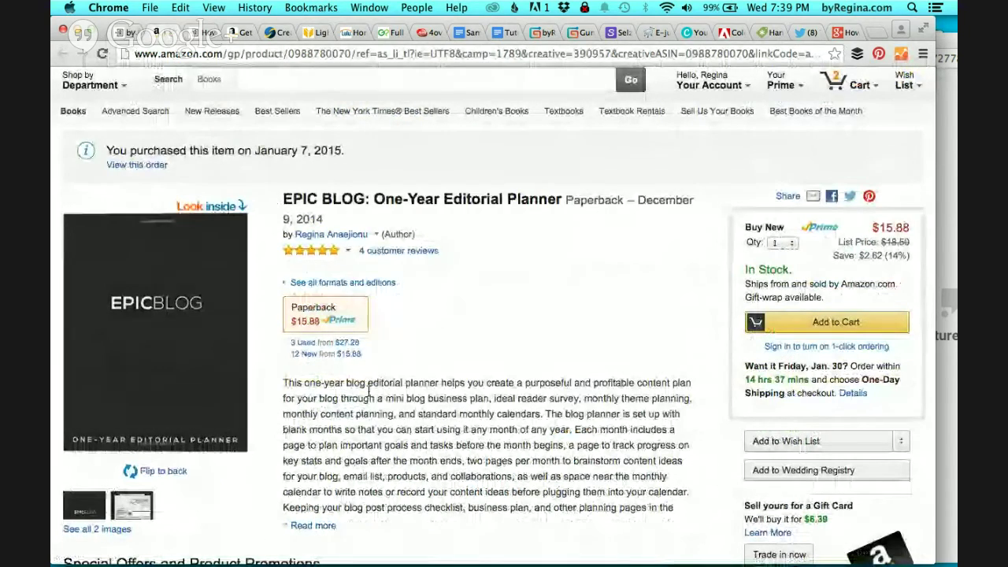
{"action": "scroll", "coordinate": [467, 354], "scroll_direction": "down", "scroll_amount": 3}
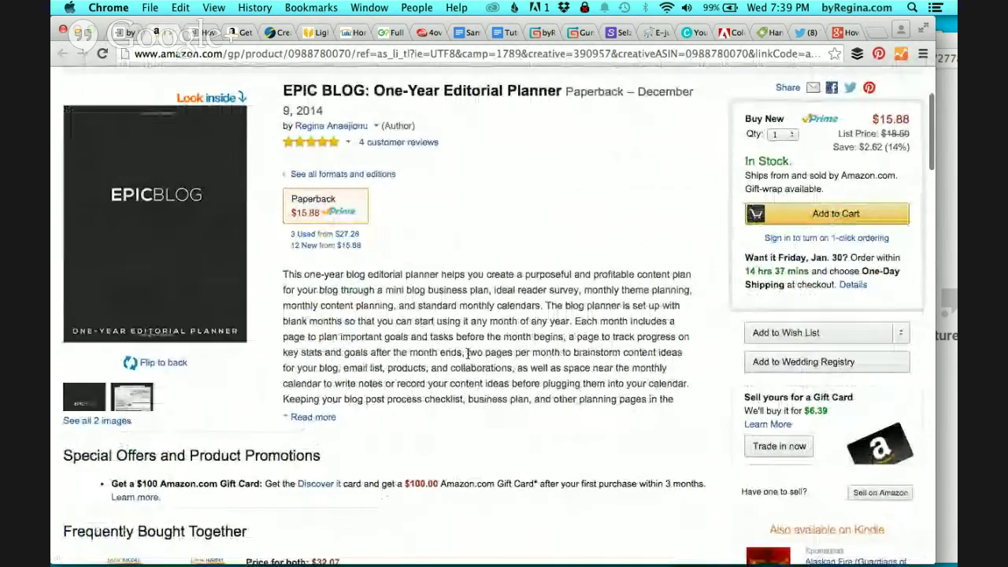
{"action": "scroll", "coordinate": [467, 353], "scroll_direction": "down", "scroll_amount": 2}
{"action": "scroll", "coordinate": [467, 354], "scroll_direction": "up", "scroll_amount": 1}
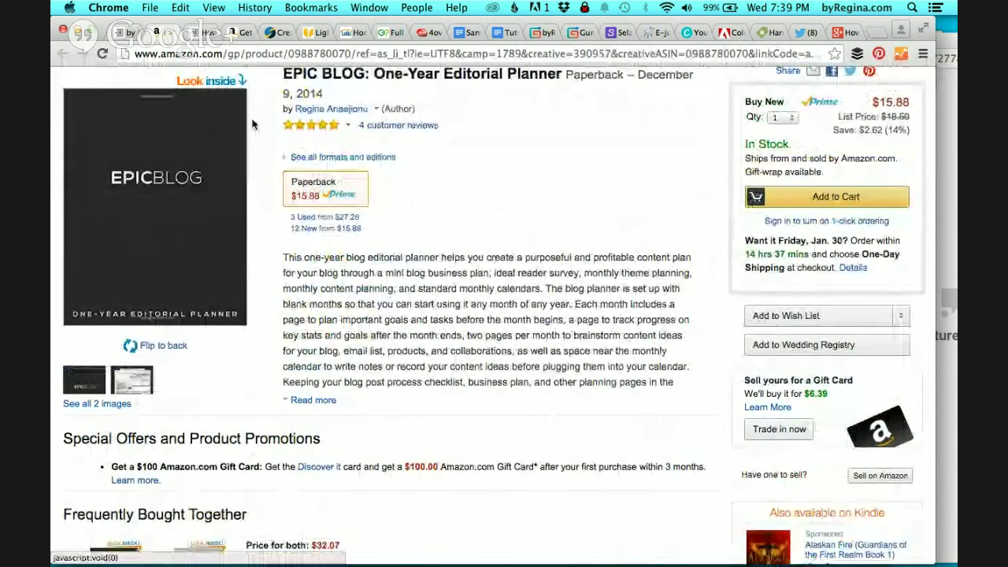
Step: Highlight the reader comment about Apple Pages on the digital downloads post and view the Get What You Want workbook on Amazon
{"action": "left_click", "coordinate": [192, 35]}
{"action": "scroll", "coordinate": [448, 296], "scroll_direction": "down", "scroll_amount": 1}
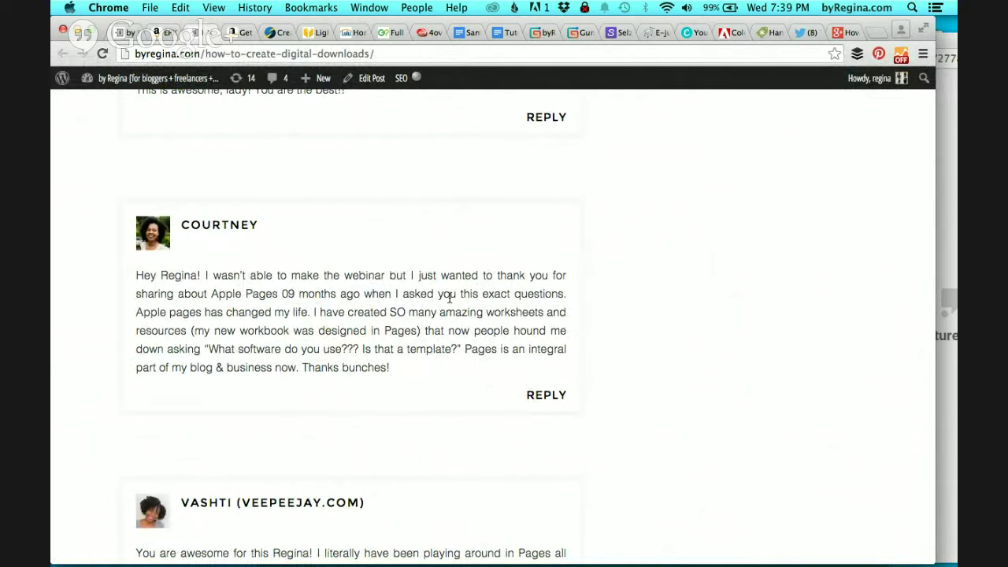
{"action": "left_click_drag", "start_coordinate": [141, 279], "coordinate": [359, 400]}
{"action": "left_click", "coordinate": [465, 382]}
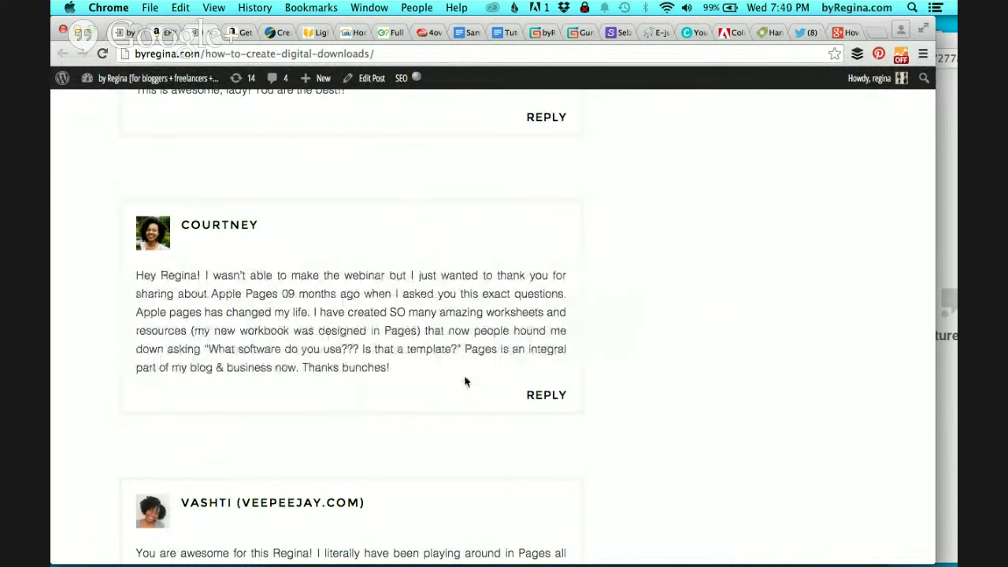
{"action": "left_click", "coordinate": [240, 33]}
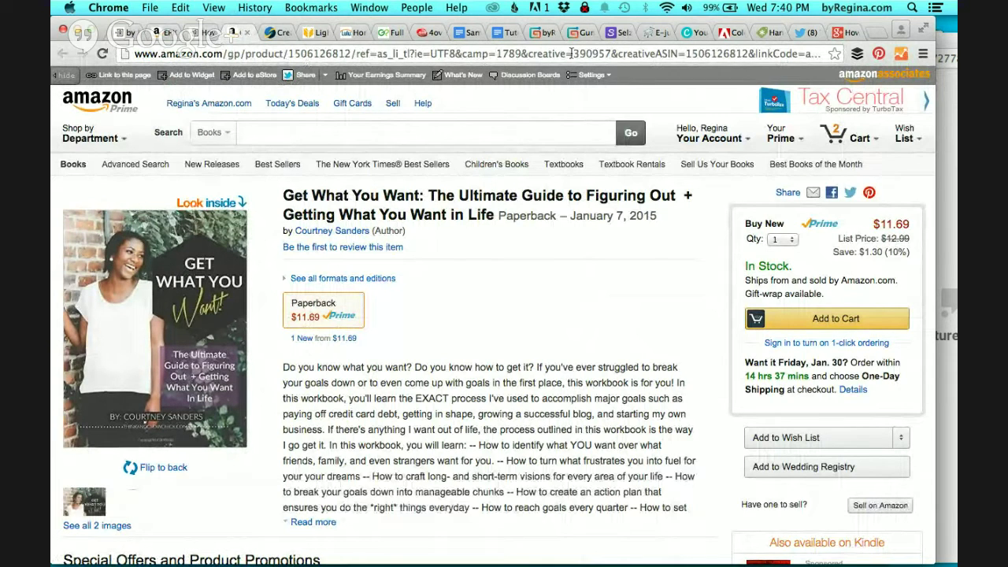
Step: Highlight the byregina.com/tutorialdoc link in the Tutorial Links document and switch to Pages to view the first page of Sample Doc for Tutorial
{"action": "left_click", "coordinate": [501, 33]}
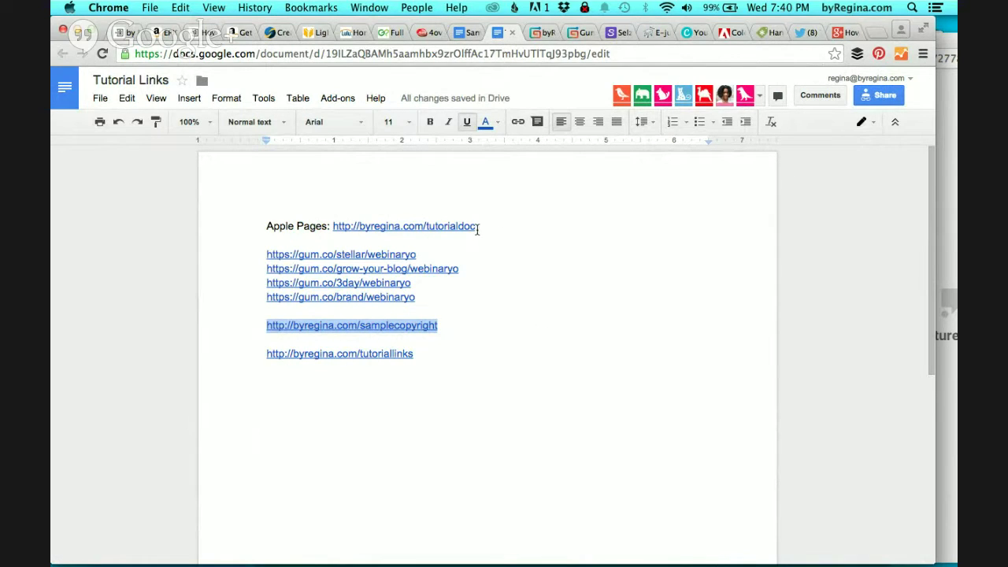
{"action": "left_click_drag", "start_coordinate": [478, 227], "coordinate": [359, 226]}
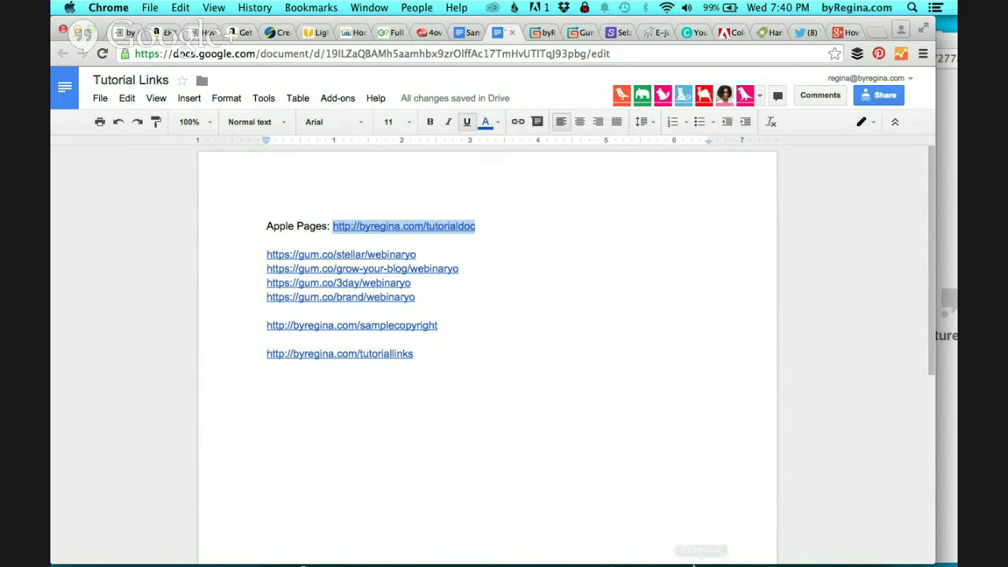
{"action": "mouse_move", "coordinate": [684, 555]}
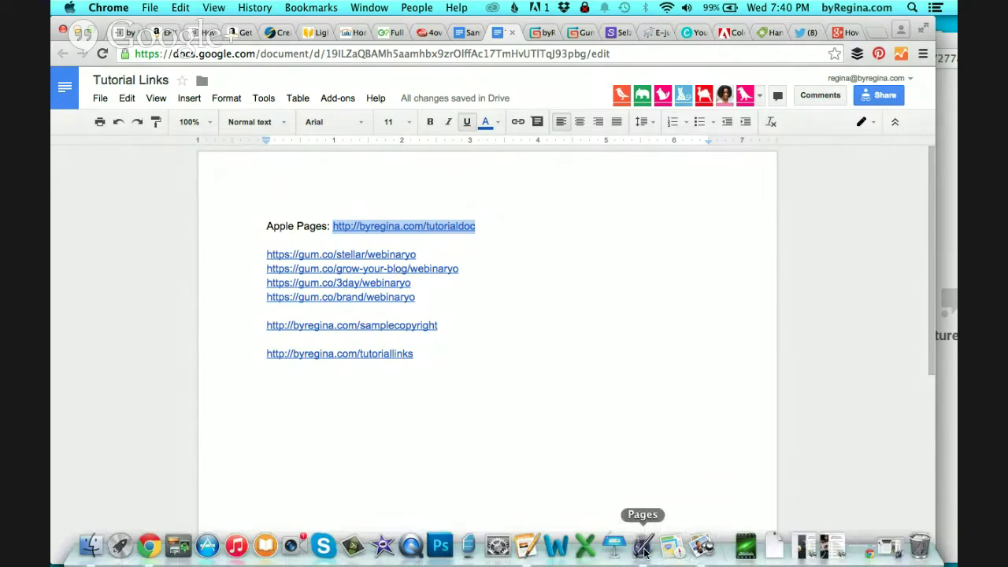
{"action": "left_click", "coordinate": [644, 551]}
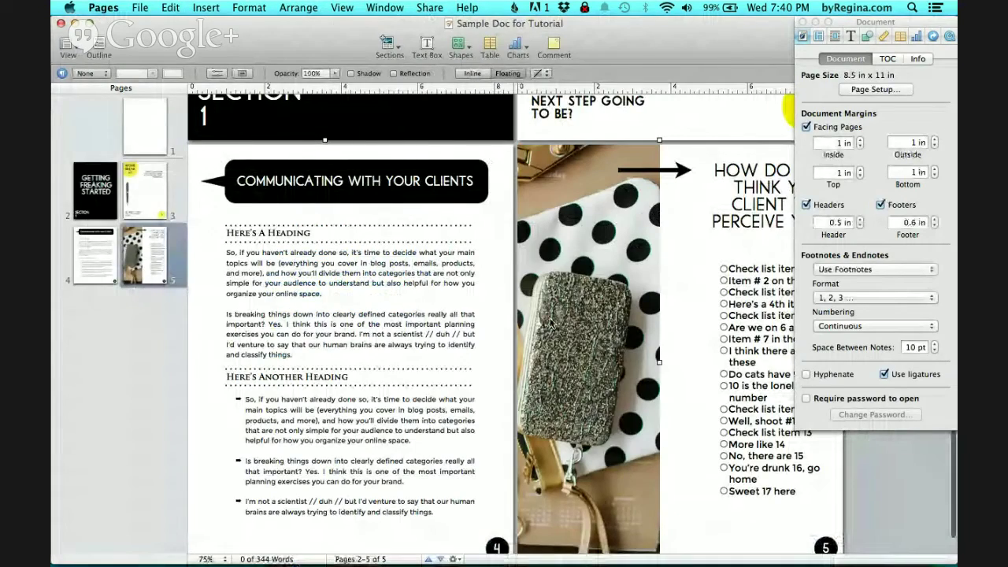
{"action": "scroll", "coordinate": [550, 324], "scroll_direction": "up", "scroll_amount": 10}
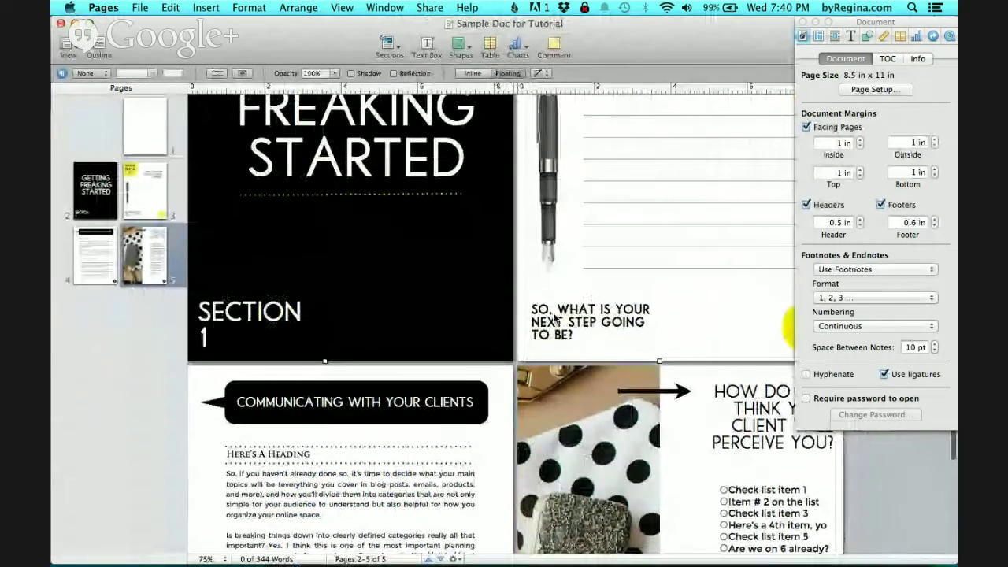
{"action": "scroll", "coordinate": [555, 319], "scroll_direction": "up", "scroll_amount": 20}
Step: Compare the Sample Doc for Tutorial-NEW PAGES version in the newer Pages with the original document in the older Pages
{"action": "mouse_move", "coordinate": [476, 555]}
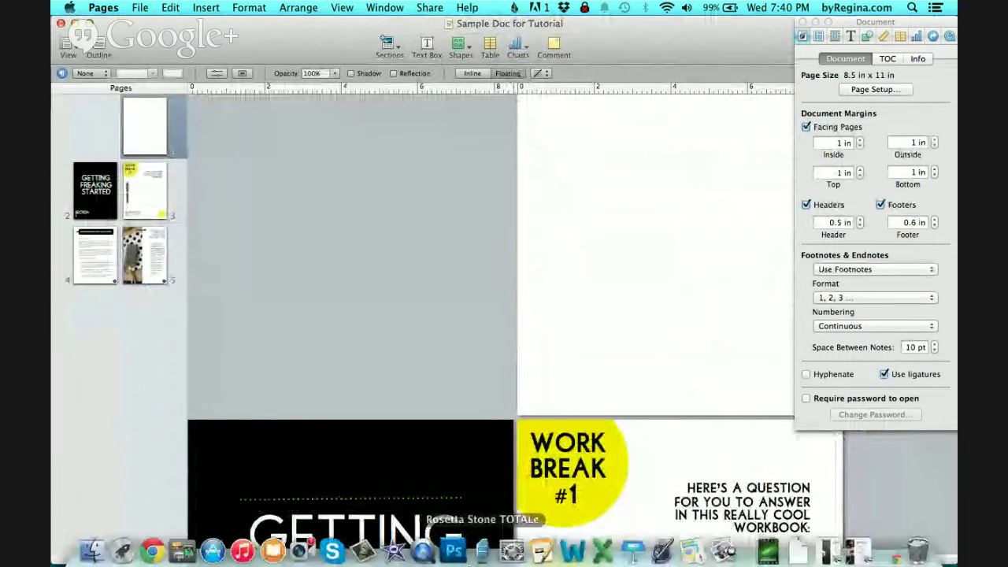
{"action": "left_click", "coordinate": [542, 554]}
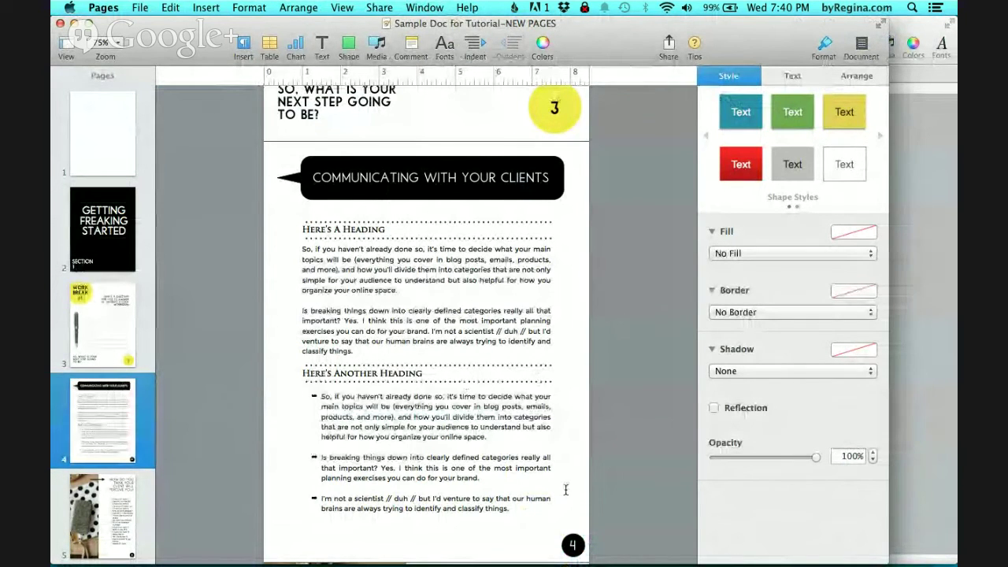
{"action": "left_click", "coordinate": [663, 549]}
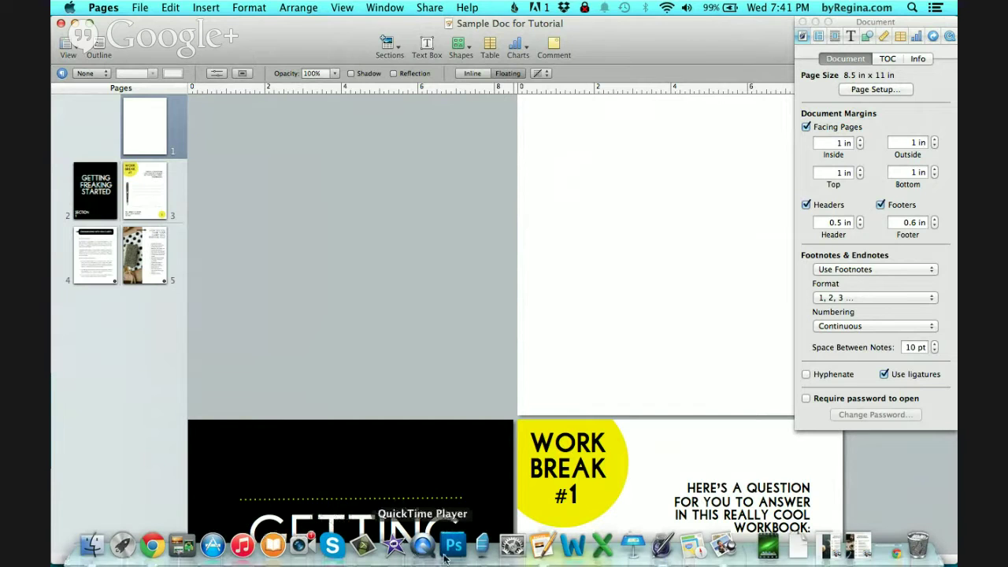
{"action": "left_click", "coordinate": [541, 551]}
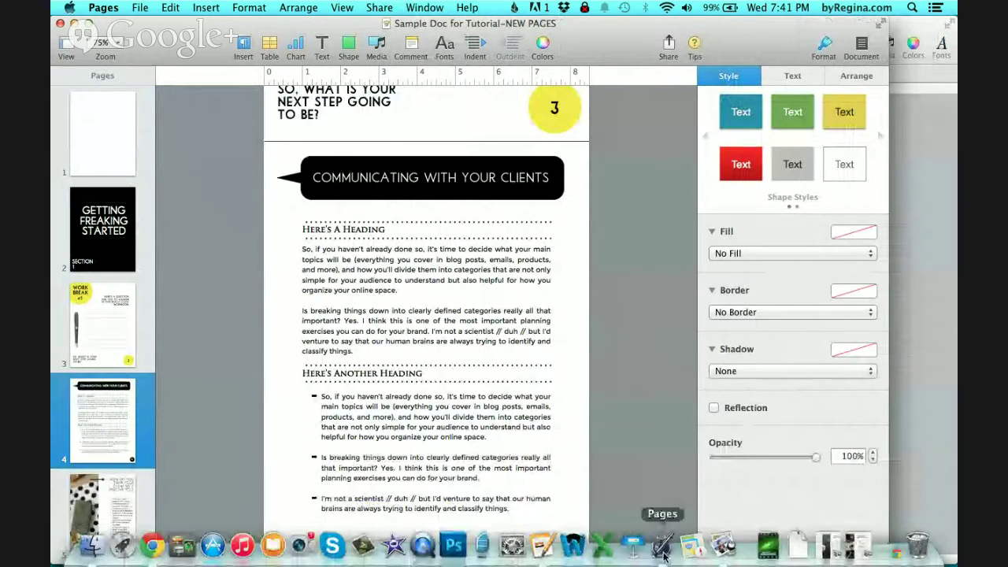
{"action": "left_click", "coordinate": [663, 543]}
{"action": "scroll", "coordinate": [632, 264], "scroll_direction": "up", "scroll_amount": 3}
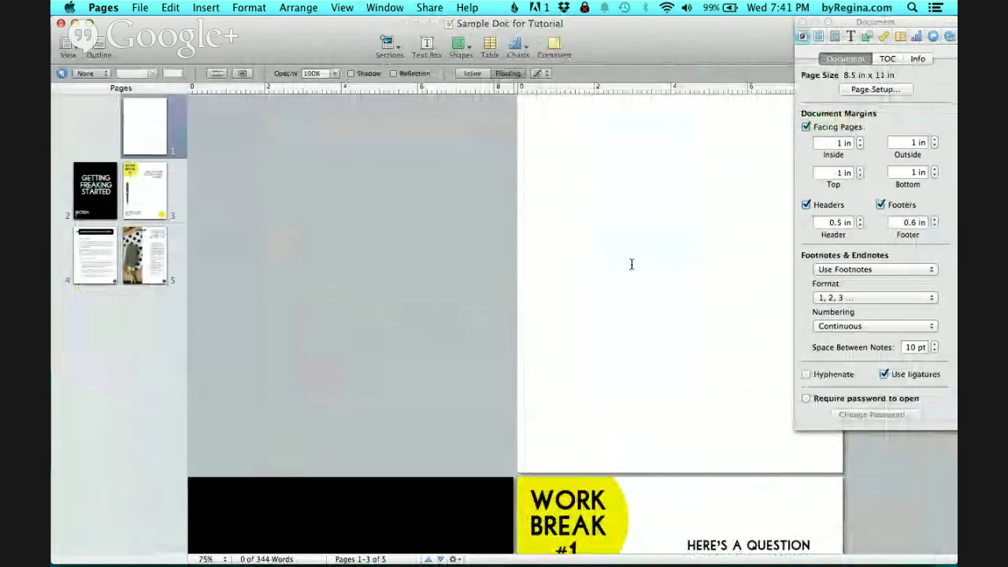
Step: Narrow the sample document window to reach the Google+ Hangouts window and stop the screen share
{"action": "mouse_move", "coordinate": [720, 545]}
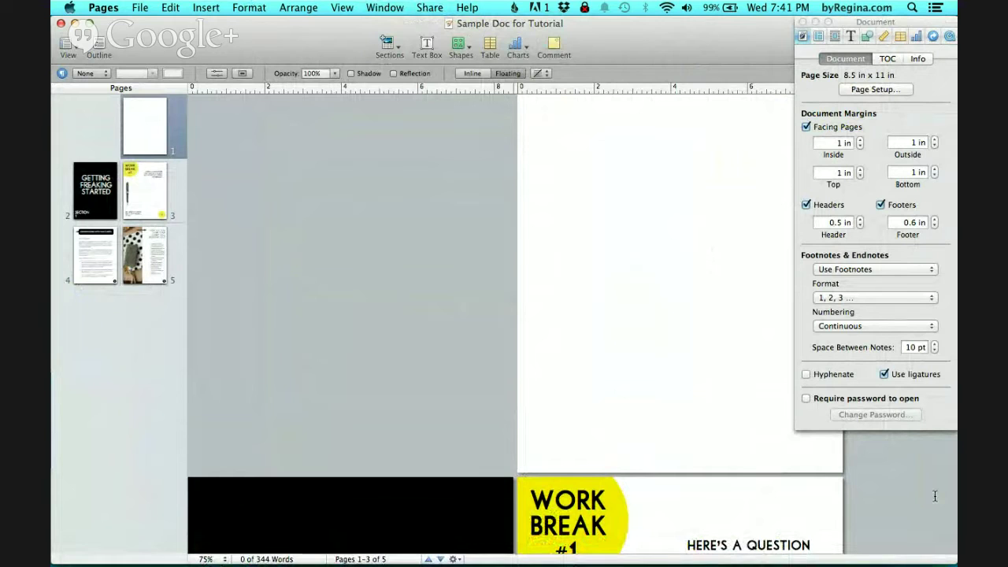
{"action": "left_click_drag", "start_coordinate": [954, 495], "coordinate": [924, 492]}
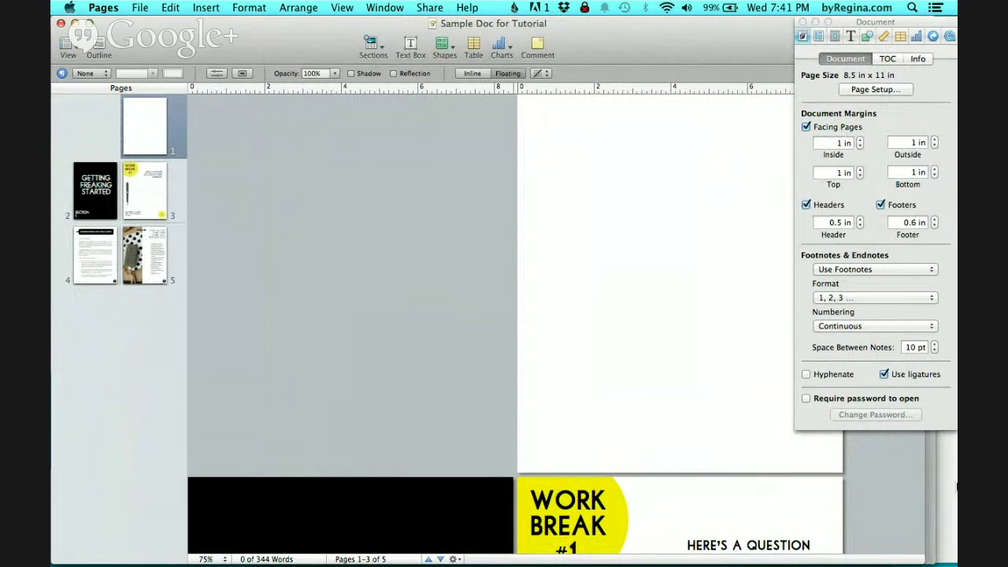
{"action": "left_click", "coordinate": [948, 487]}
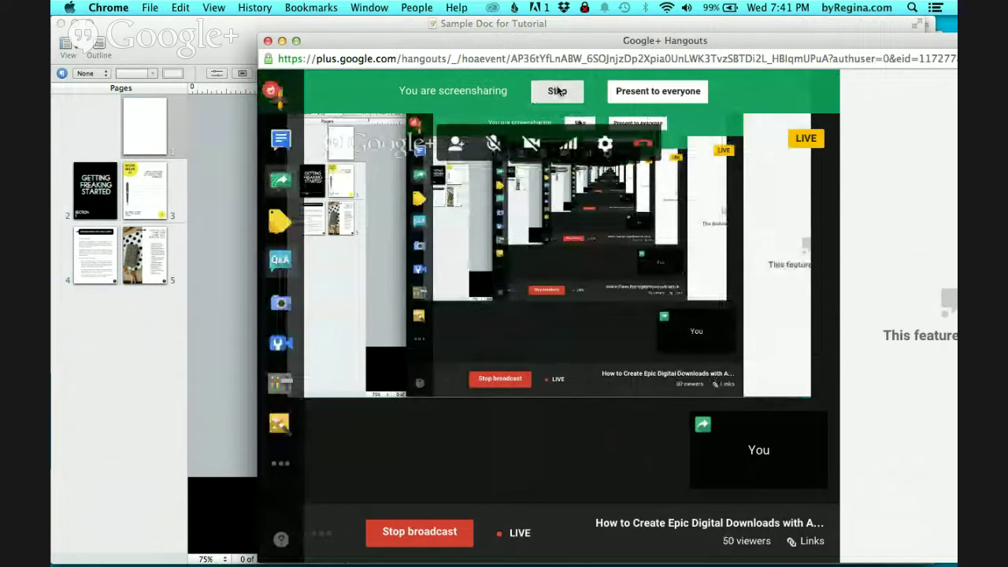
{"action": "left_click", "coordinate": [557, 91]}
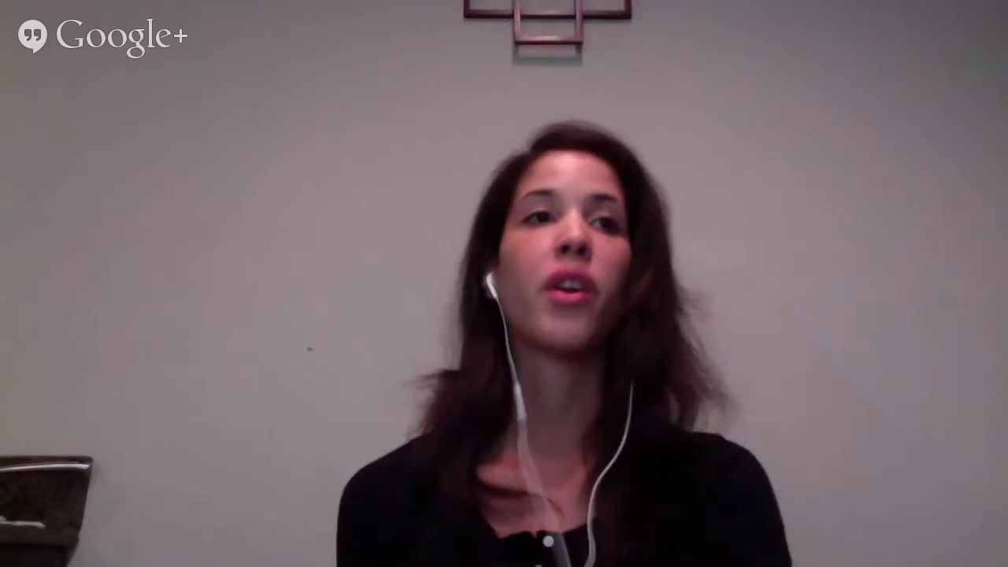
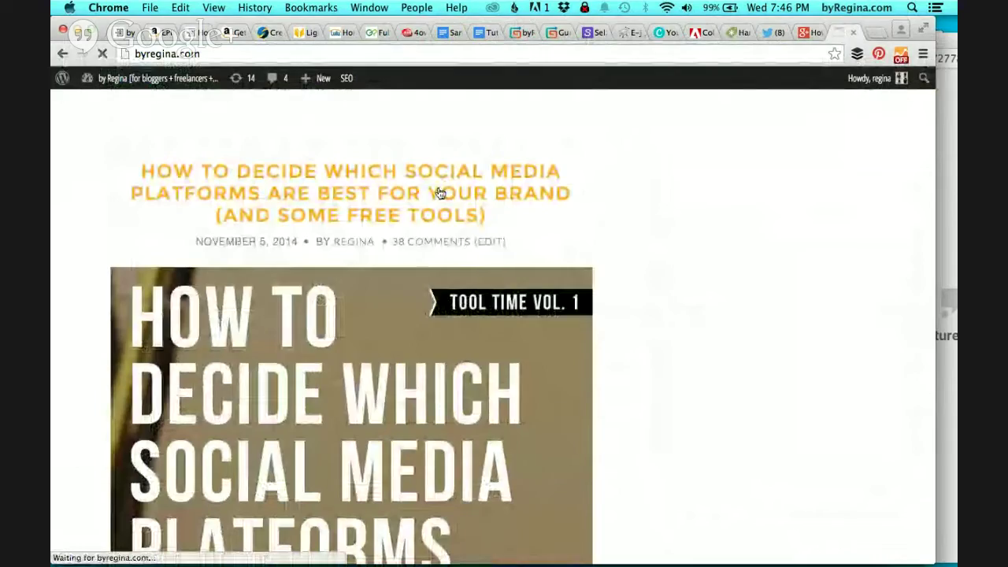
Step: Browse the byregina.com post on choosing social media platforms to examine the YouTube Clarity worksheet image
{"action": "scroll", "coordinate": [457, 367], "scroll_direction": "down", "scroll_amount": 20}
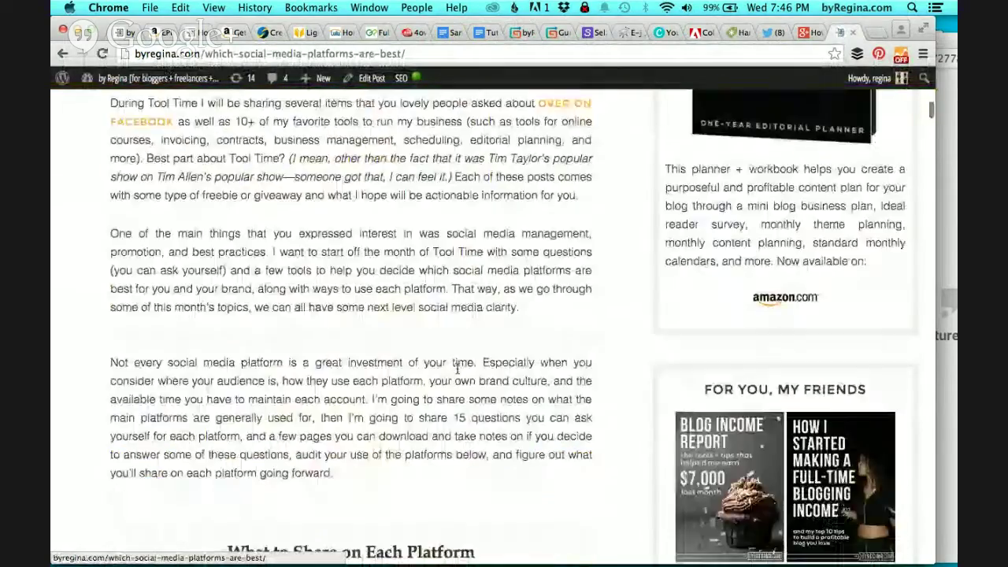
{"action": "scroll", "coordinate": [457, 373], "scroll_direction": "down", "scroll_amount": 20}
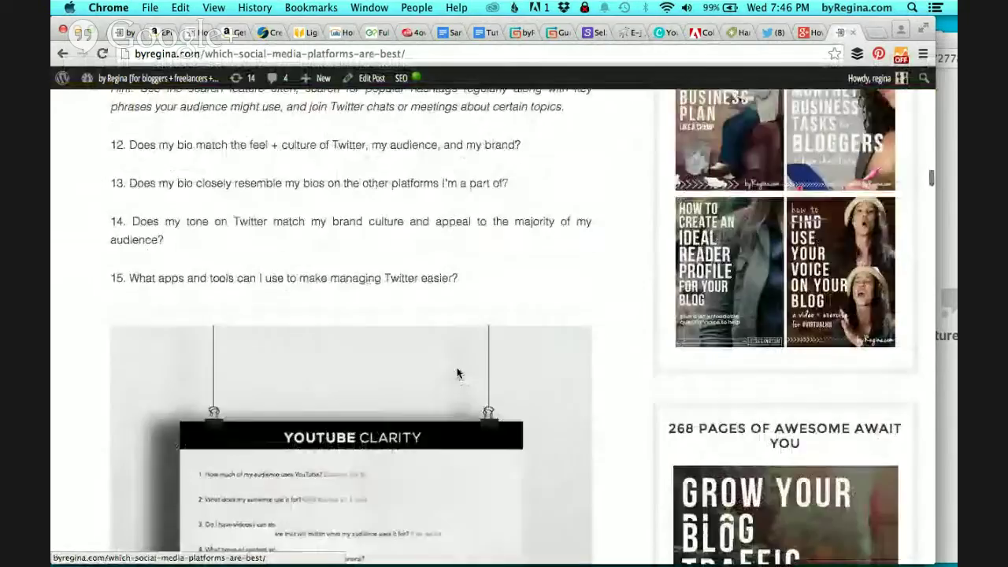
{"action": "scroll", "coordinate": [641, 283], "scroll_direction": "up", "scroll_amount": 2}
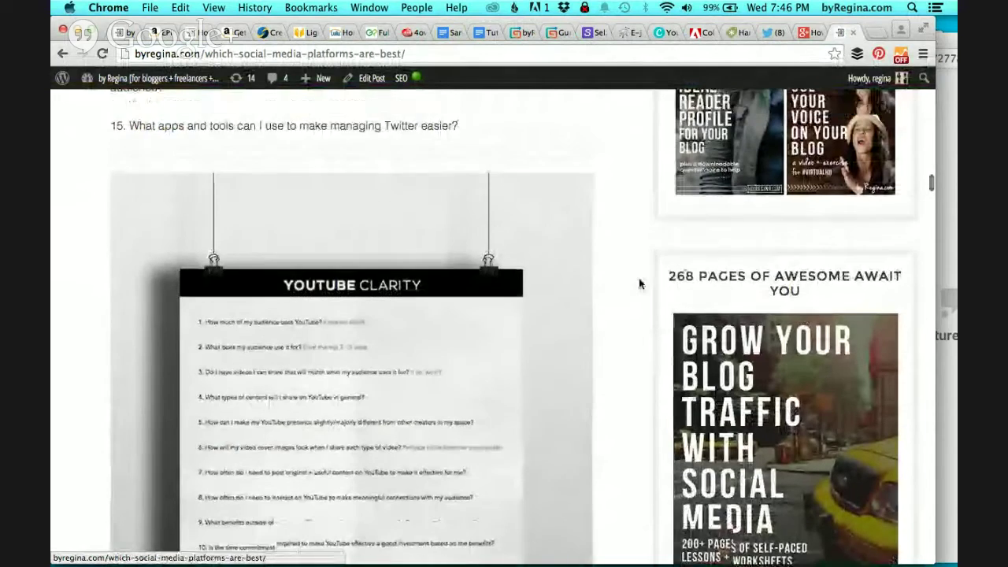
{"action": "scroll", "coordinate": [460, 163], "scroll_direction": "up", "scroll_amount": 4}
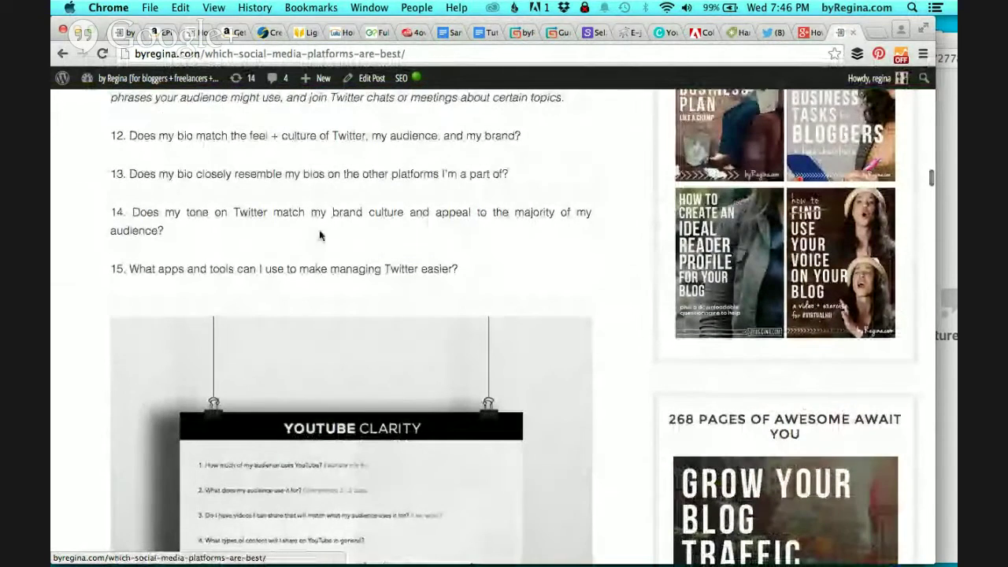
{"action": "scroll", "coordinate": [615, 405], "scroll_direction": "down", "scroll_amount": 2}
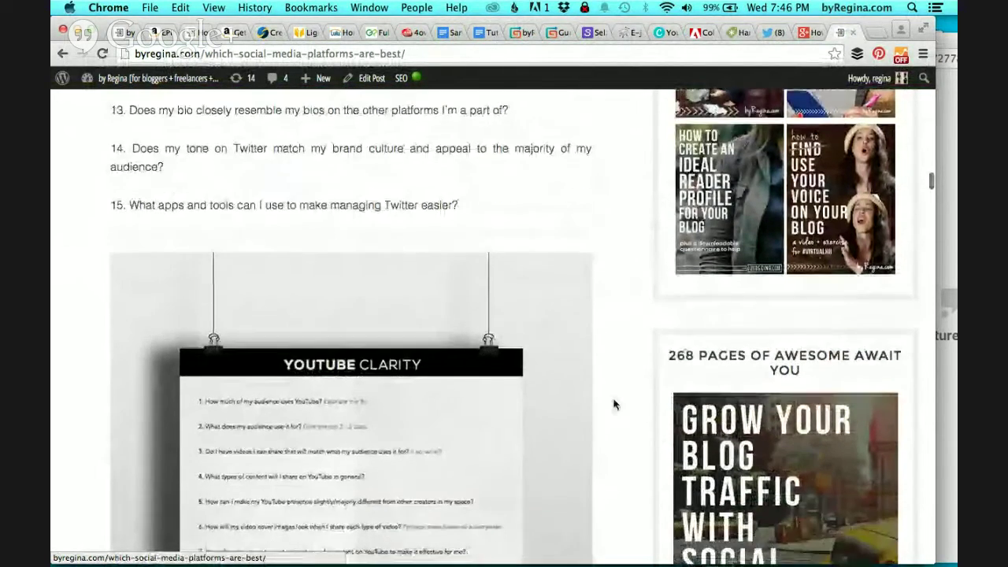
{"action": "scroll", "coordinate": [615, 405], "scroll_direction": "down", "scroll_amount": 5}
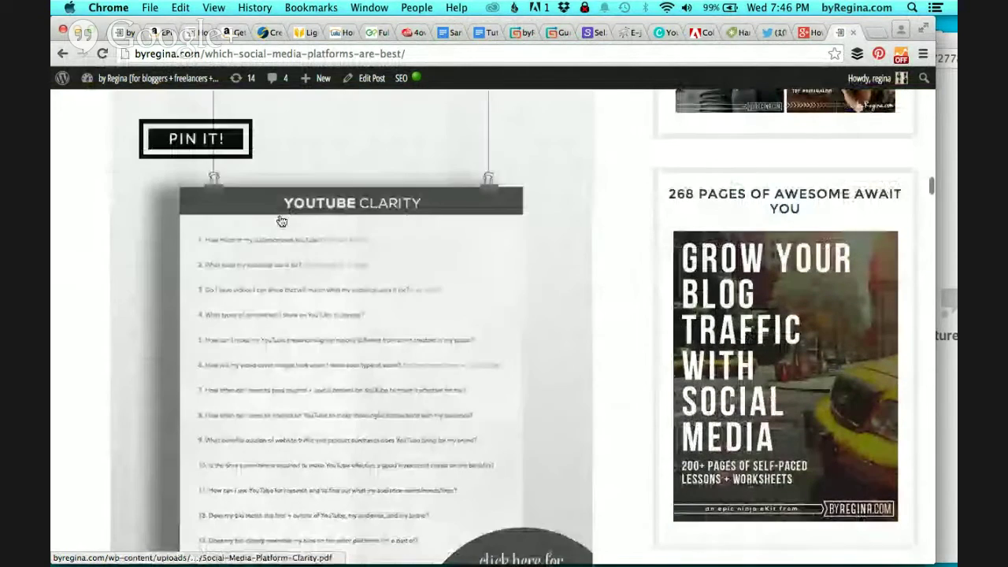
{"action": "scroll", "coordinate": [630, 315], "scroll_direction": "up", "scroll_amount": 2}
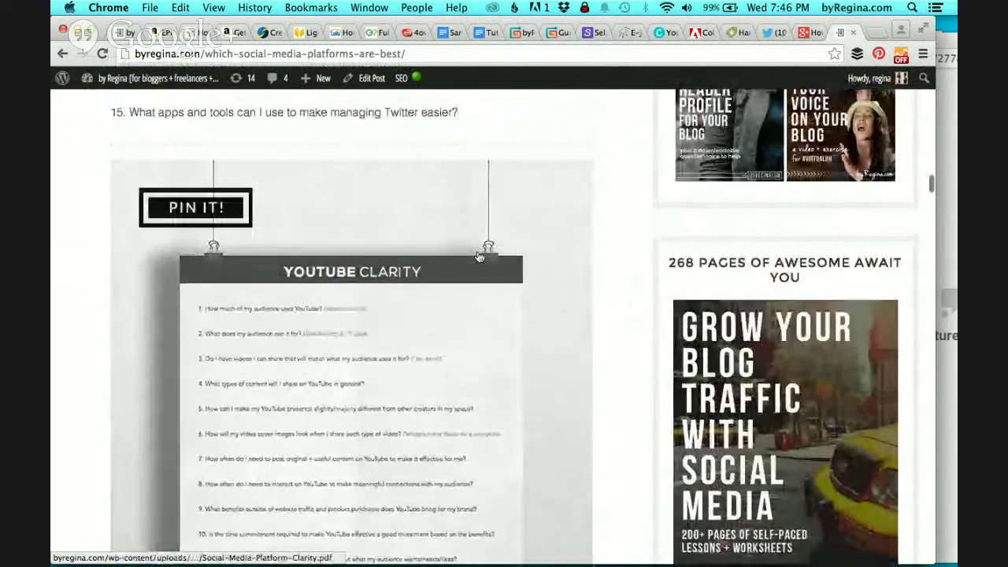
Step: Compare the YouTube Clarity poster graphic with the Social Media Action Items overview graphic in the post
{"action": "scroll", "coordinate": [540, 330], "scroll_direction": "down", "scroll_amount": 12}
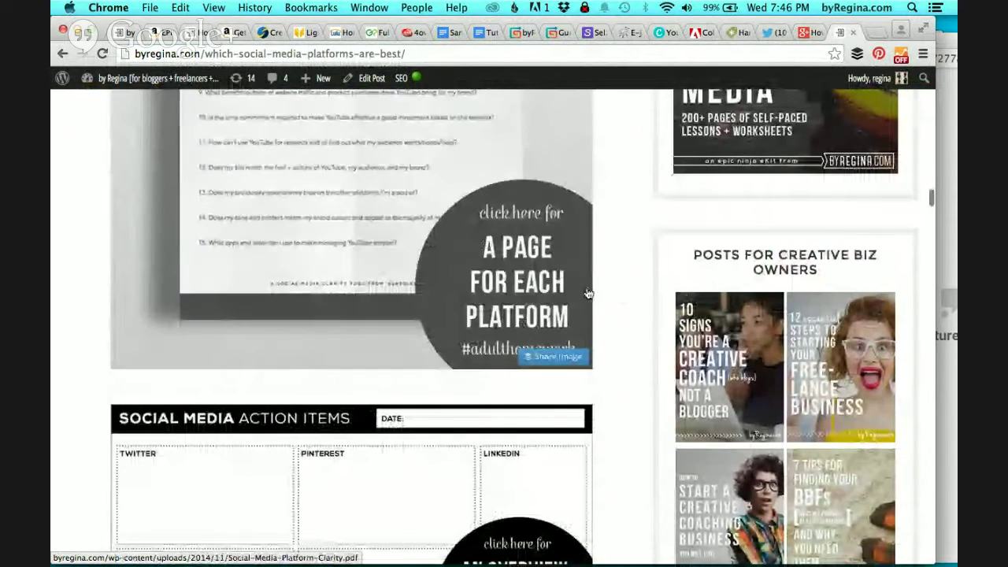
{"action": "scroll", "coordinate": [598, 267], "scroll_direction": "up", "scroll_amount": 10}
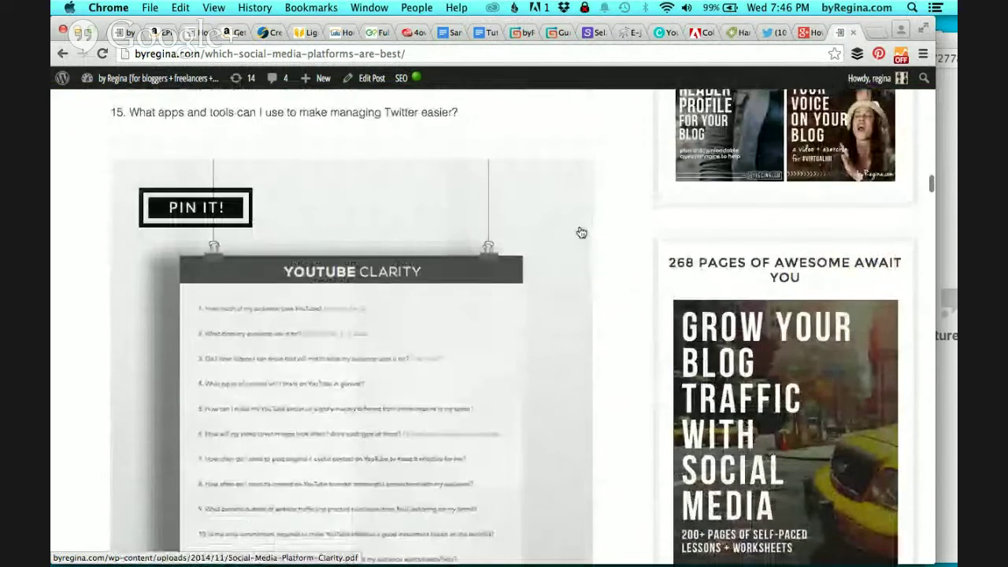
{"action": "scroll", "coordinate": [630, 279], "scroll_direction": "down", "scroll_amount": 13}
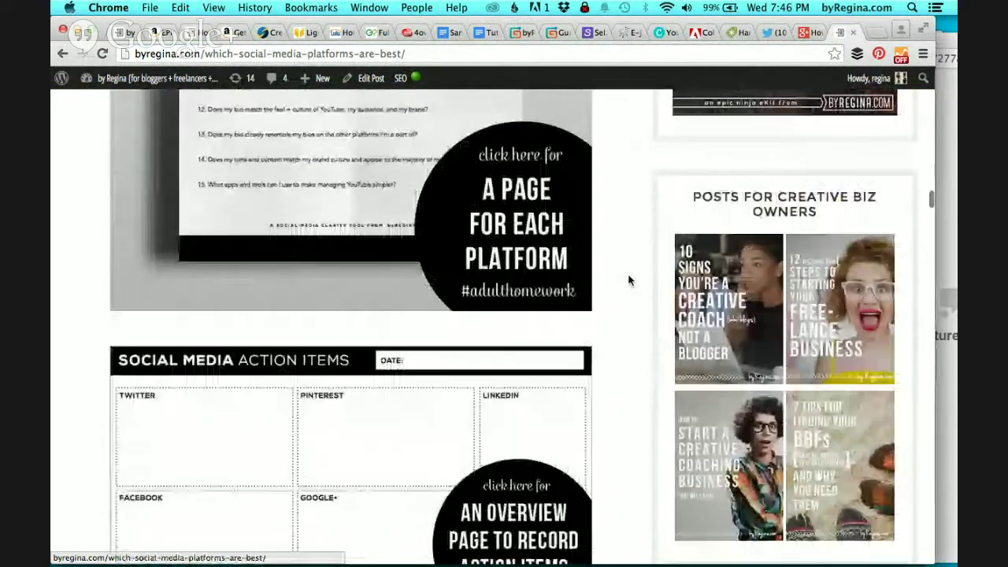
{"action": "scroll", "coordinate": [630, 279], "scroll_direction": "up", "scroll_amount": 5}
{"action": "scroll", "coordinate": [628, 280], "scroll_direction": "up", "scroll_amount": 2}
{"action": "scroll", "coordinate": [628, 281], "scroll_direction": "down", "scroll_amount": 10}
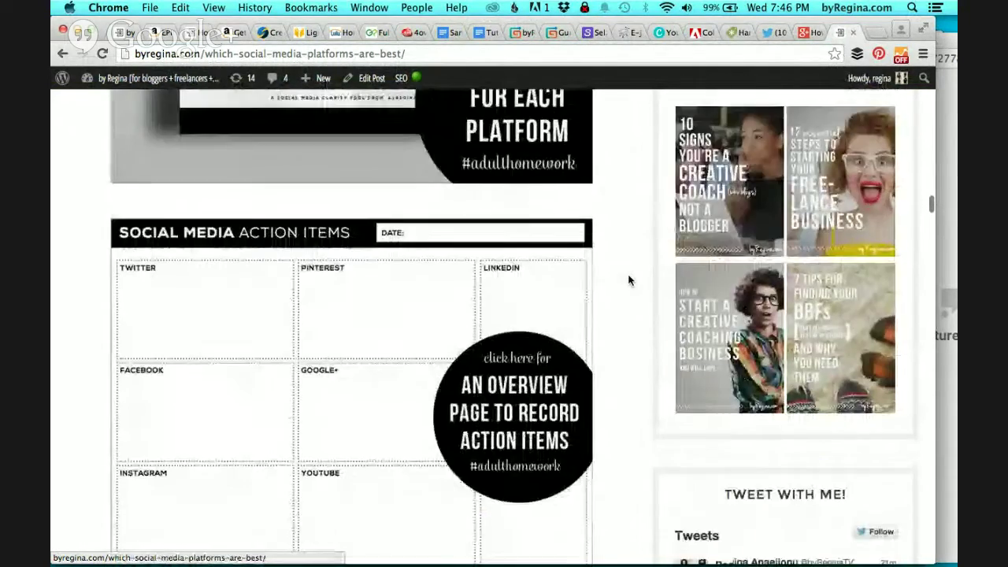
{"action": "scroll", "coordinate": [628, 280], "scroll_direction": "down", "scroll_amount": 3}
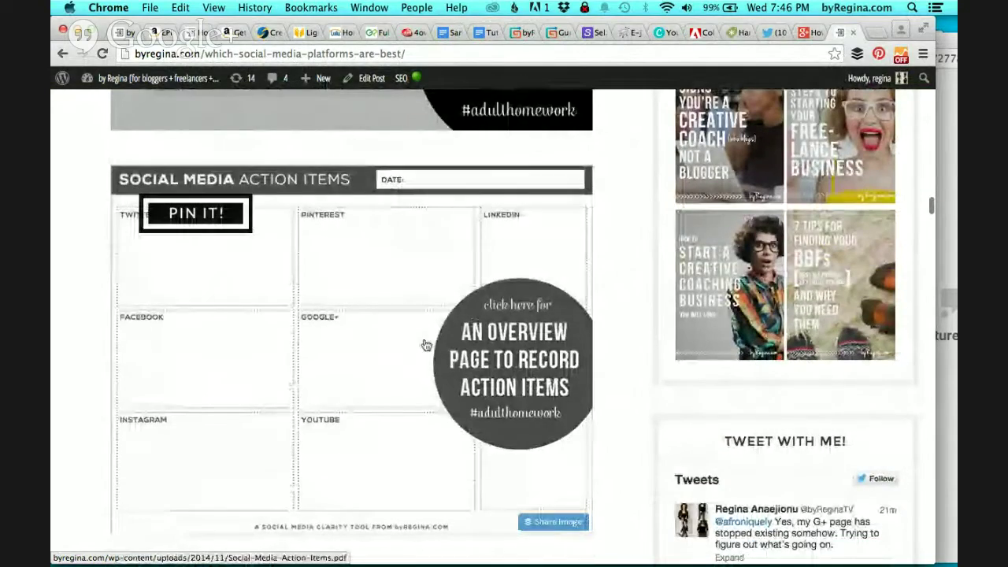
{"action": "scroll", "coordinate": [608, 437], "scroll_direction": "down", "scroll_amount": 6}
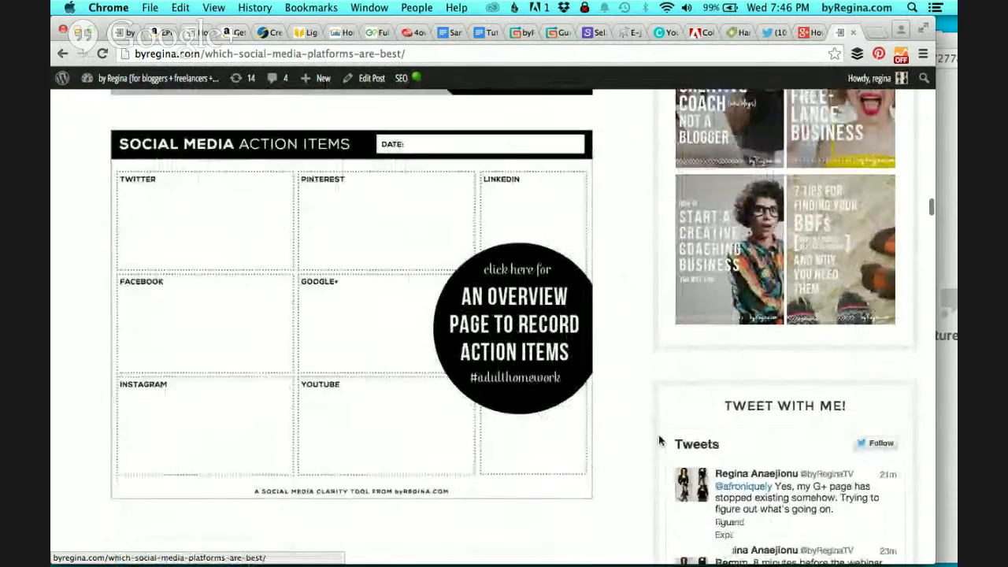
Step: Review the YouTube Clarity poster mockup again along with the Twitter questions above it
{"action": "scroll", "coordinate": [607, 434], "scroll_direction": "up", "scroll_amount": 20}
{"action": "scroll", "coordinate": [607, 434], "scroll_direction": "up", "scroll_amount": 7}
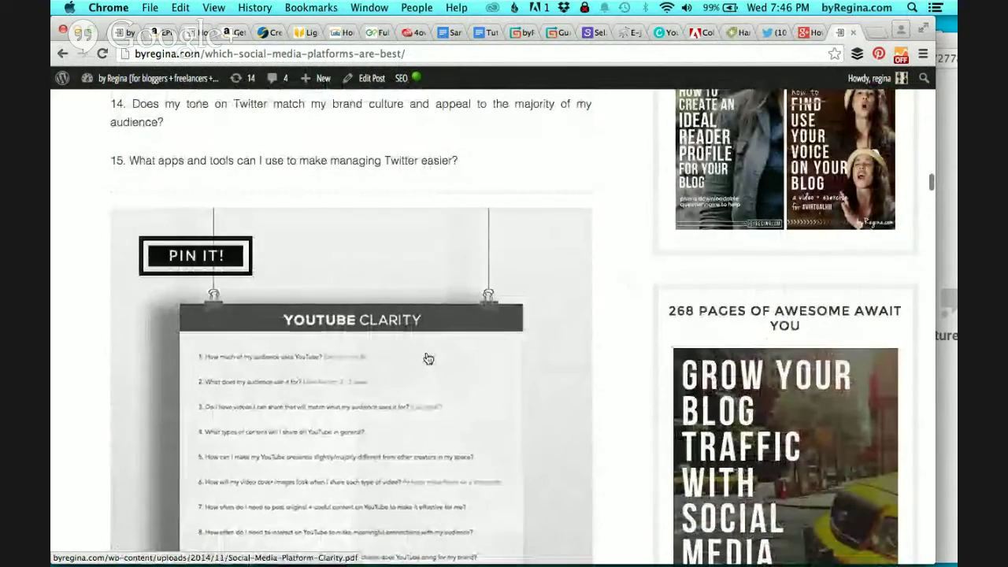
{"action": "scroll", "coordinate": [632, 198], "scroll_direction": "up", "scroll_amount": 3}
{"action": "scroll", "coordinate": [632, 198], "scroll_direction": "down", "scroll_amount": 13}
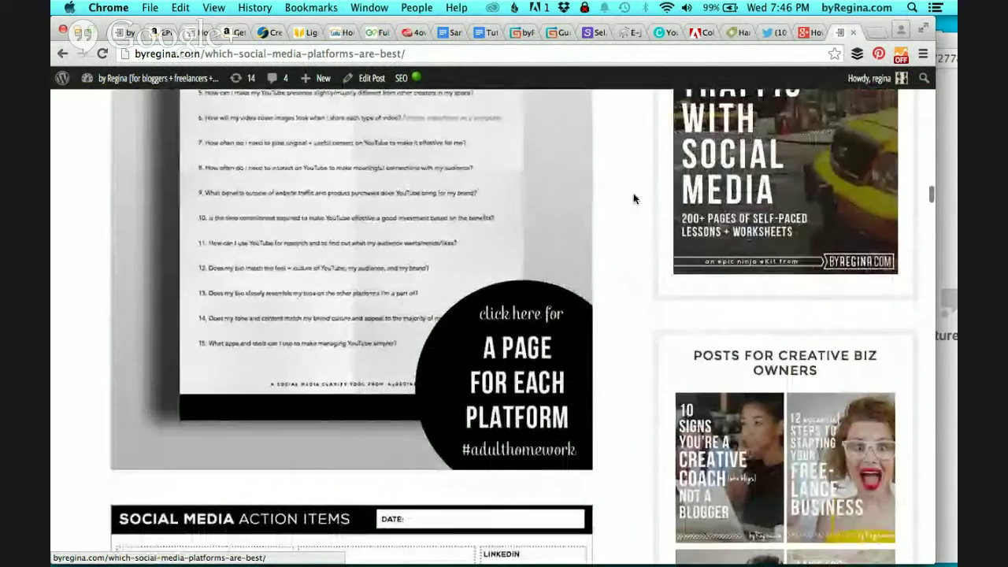
{"action": "scroll", "coordinate": [634, 198], "scroll_direction": "up", "scroll_amount": 15}
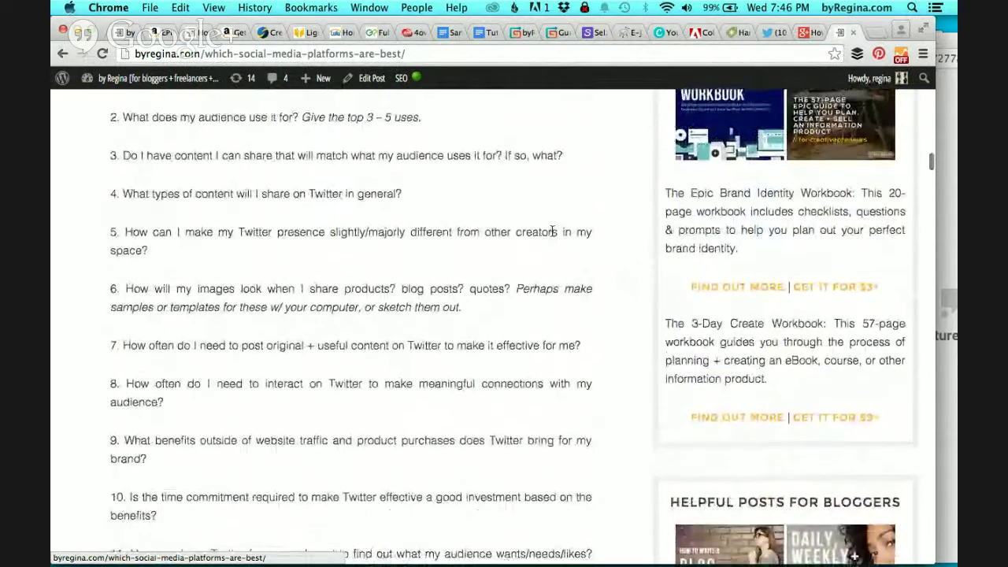
{"action": "scroll", "coordinate": [495, 274], "scroll_direction": "down", "scroll_amount": 15}
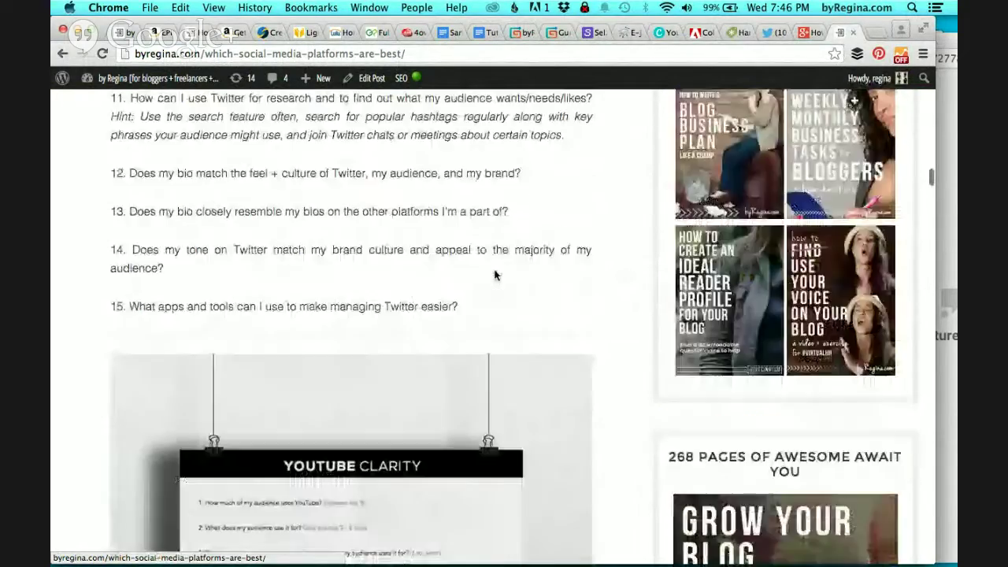
Step: Search Creative Market for "poster mockup" and look through the first rows of results
{"action": "left_click", "coordinate": [734, 33]}
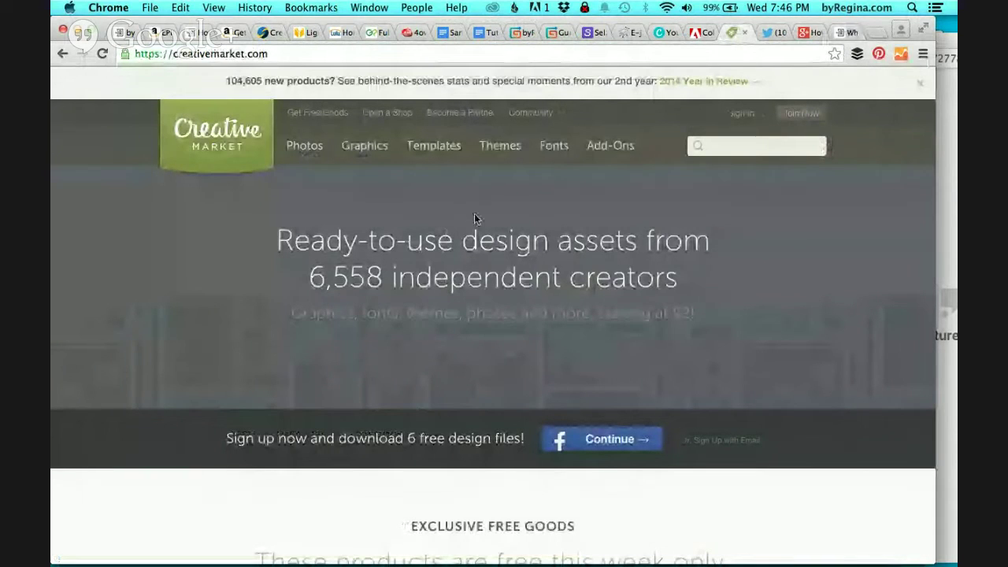
{"action": "left_click", "coordinate": [733, 149]}
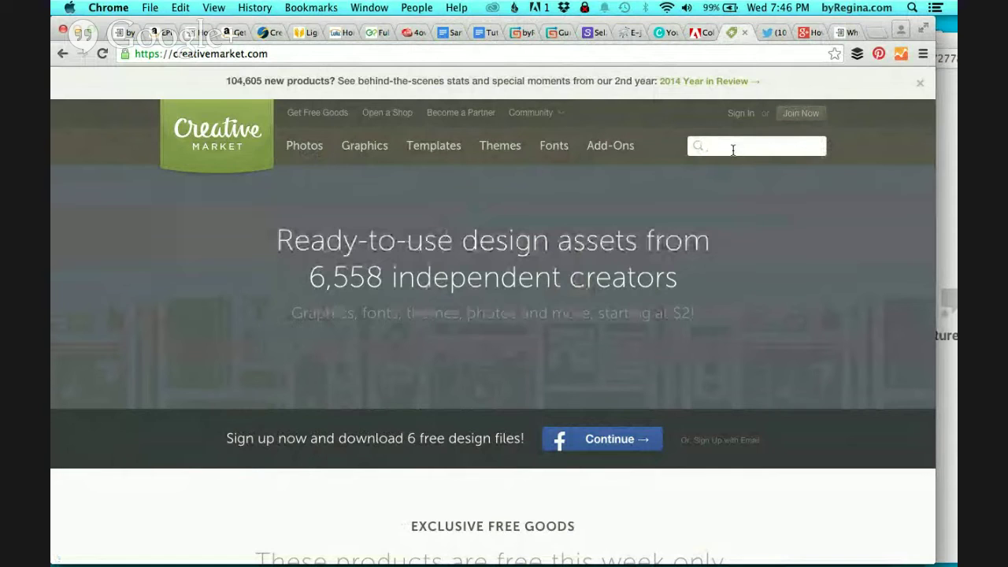
{"action": "type", "text": "postermockup"}
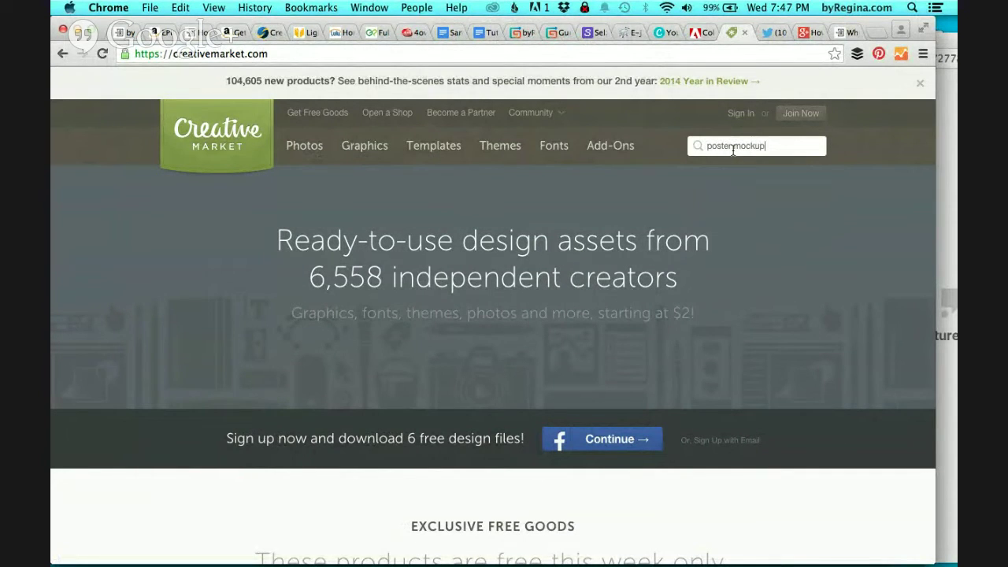
{"action": "key", "text": "Return"}
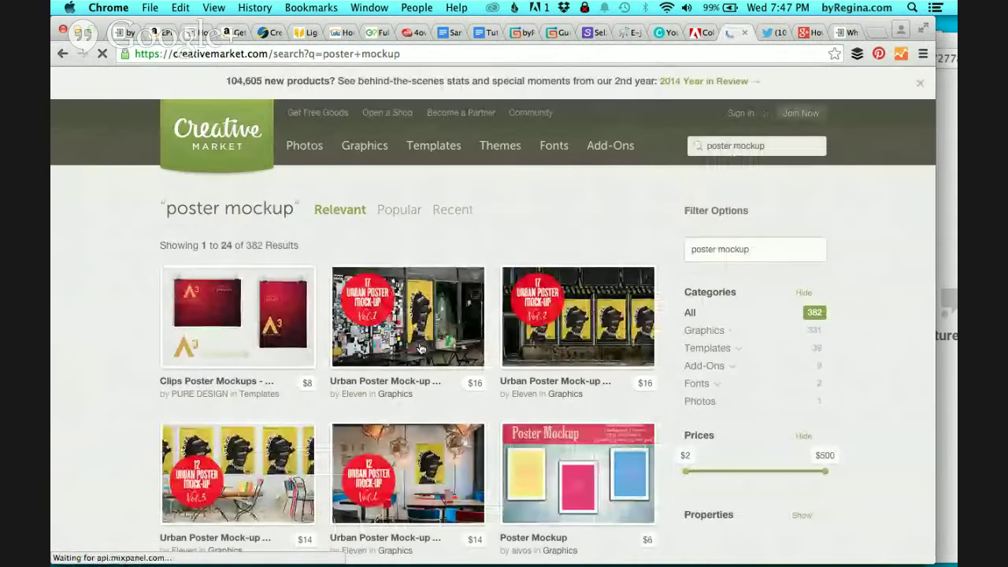
{"action": "scroll", "coordinate": [250, 315], "scroll_direction": "down", "scroll_amount": 3}
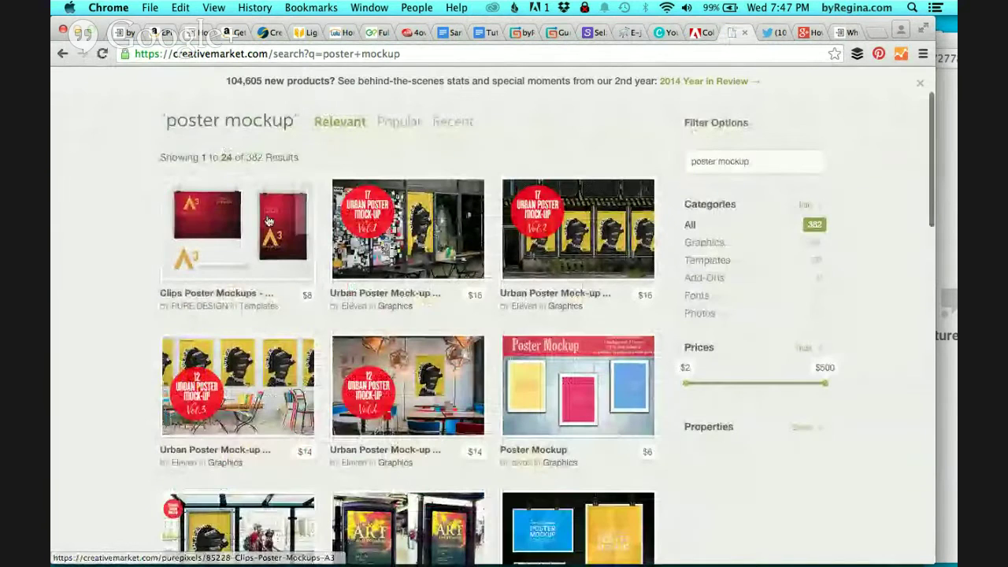
{"action": "scroll", "coordinate": [264, 260], "scroll_direction": "down", "scroll_amount": 4}
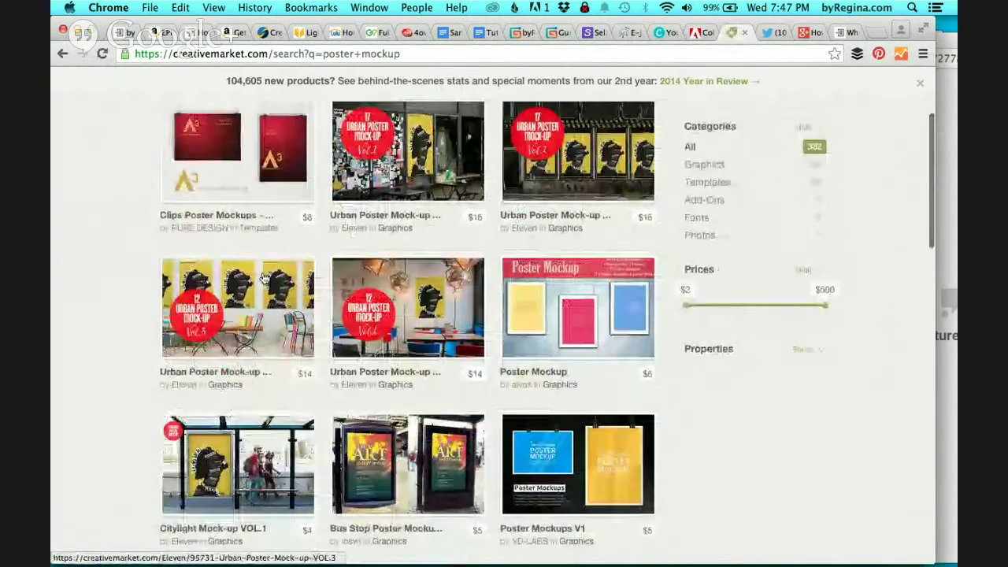
{"action": "scroll", "coordinate": [264, 277], "scroll_direction": "up", "scroll_amount": 5}
Step: Open the Clips Poster Mockups - A3 product by PURE DESIGN and examine its preview images, description and file details
{"action": "left_click", "coordinate": [262, 214]}
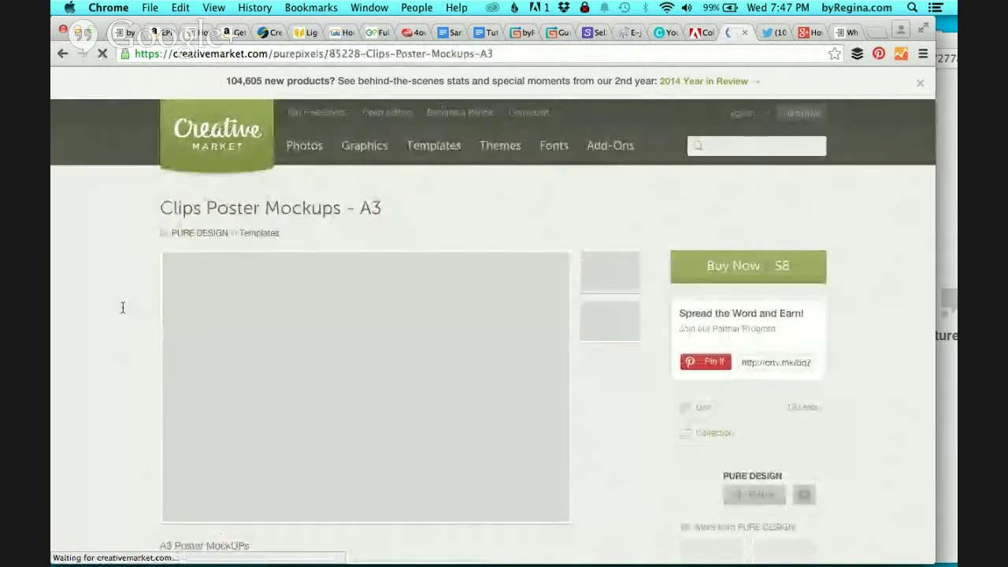
{"action": "scroll", "coordinate": [121, 367], "scroll_direction": "down", "scroll_amount": 2}
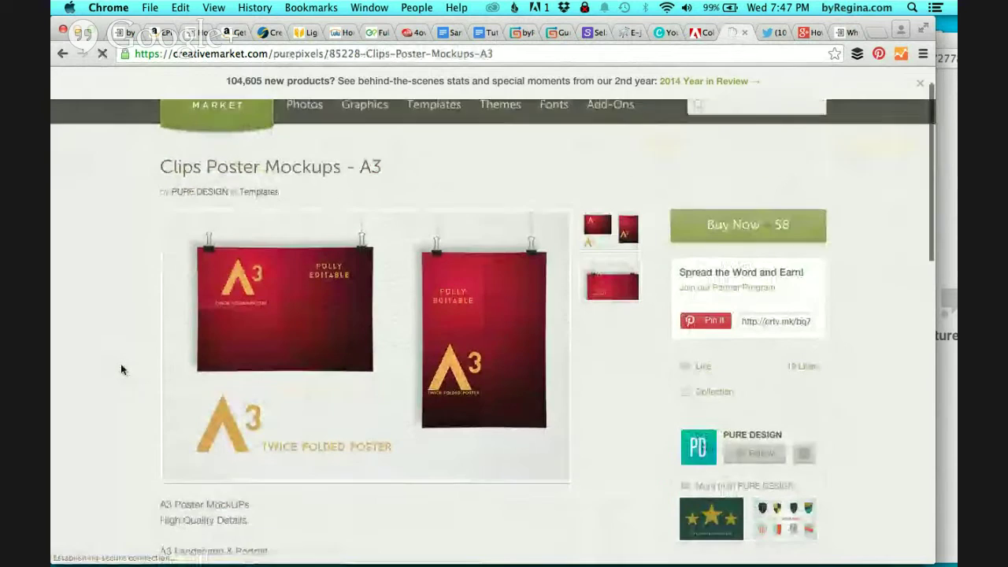
{"action": "scroll", "coordinate": [609, 342], "scroll_direction": "down", "scroll_amount": 2}
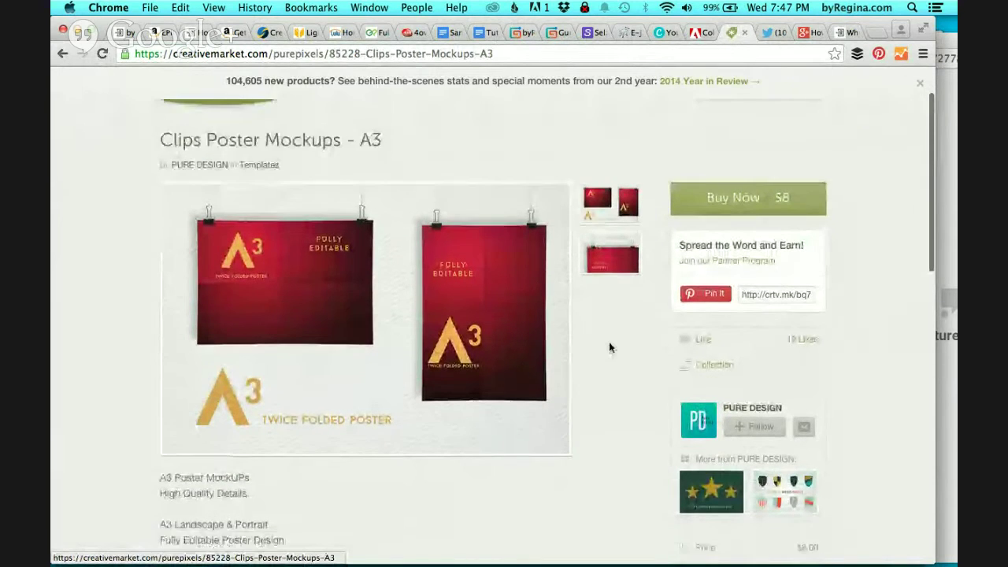
{"action": "scroll", "coordinate": [608, 342], "scroll_direction": "up", "scroll_amount": 4}
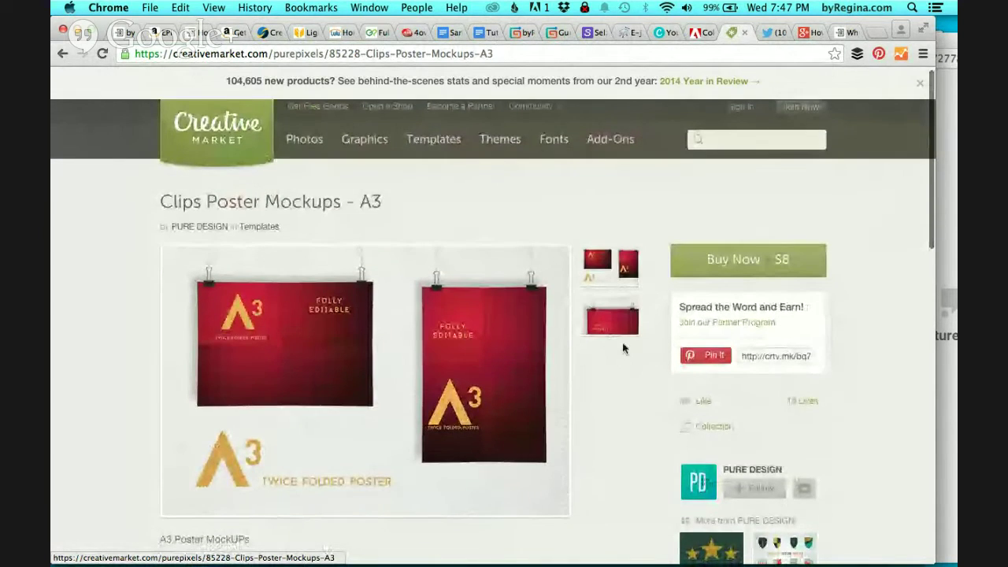
{"action": "scroll", "coordinate": [630, 370], "scroll_direction": "down", "scroll_amount": 3}
{"action": "scroll", "coordinate": [592, 465], "scroll_direction": "down", "scroll_amount": 5}
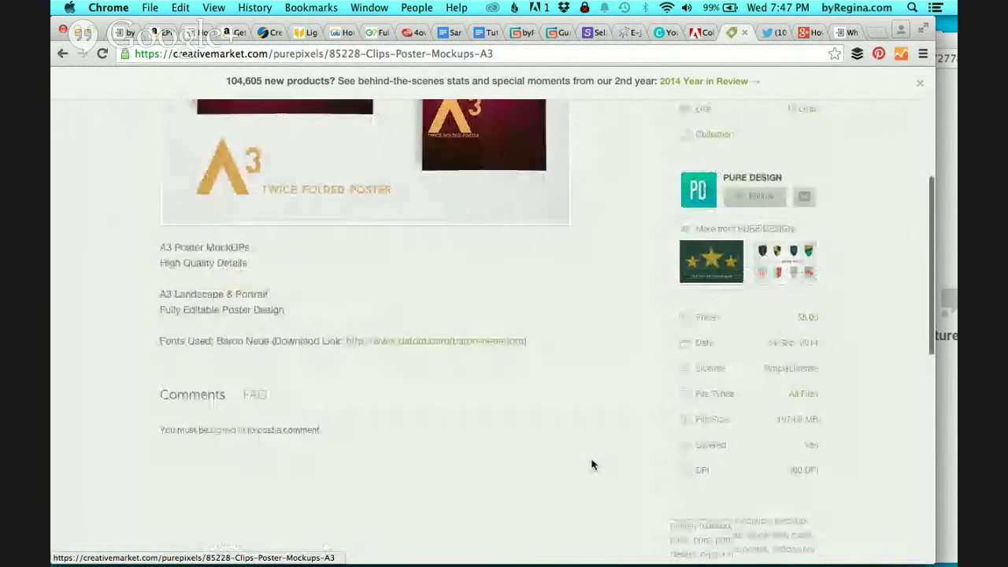
{"action": "scroll", "coordinate": [592, 464], "scroll_direction": "up", "scroll_amount": 6}
{"action": "mouse_move", "coordinate": [450, 390]}
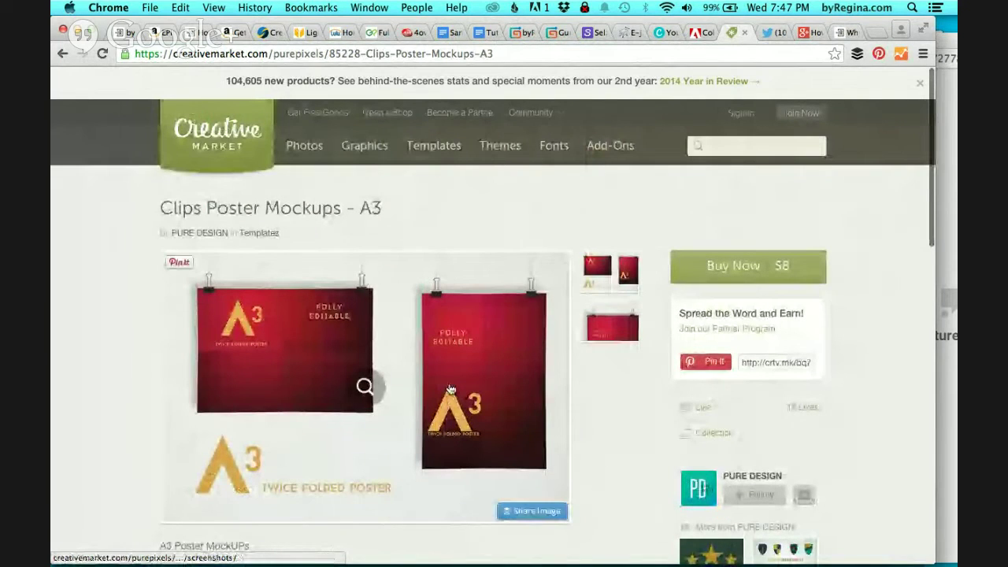
{"action": "scroll", "coordinate": [504, 417], "scroll_direction": "down", "scroll_amount": 5}
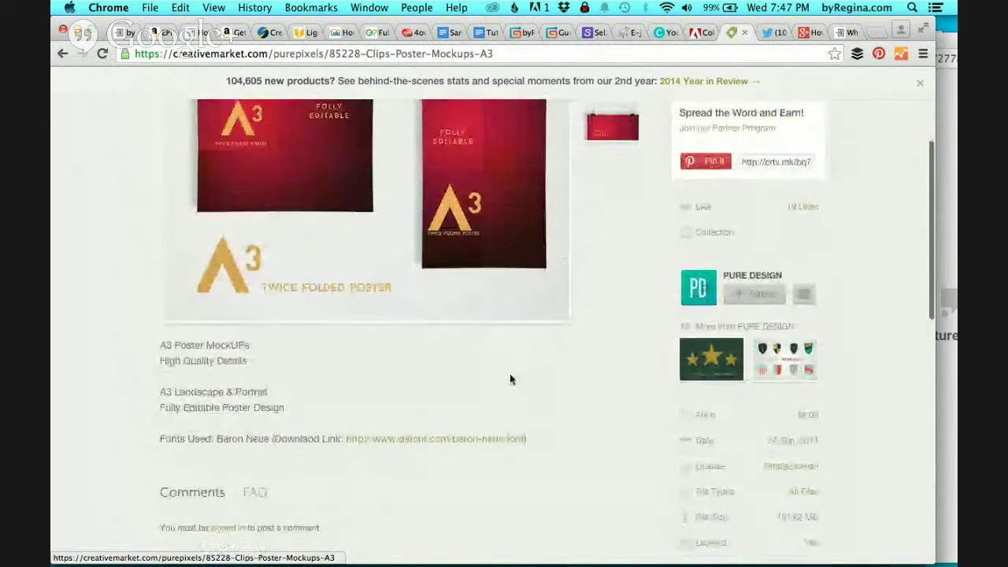
{"action": "scroll", "coordinate": [394, 392], "scroll_direction": "down", "scroll_amount": 4}
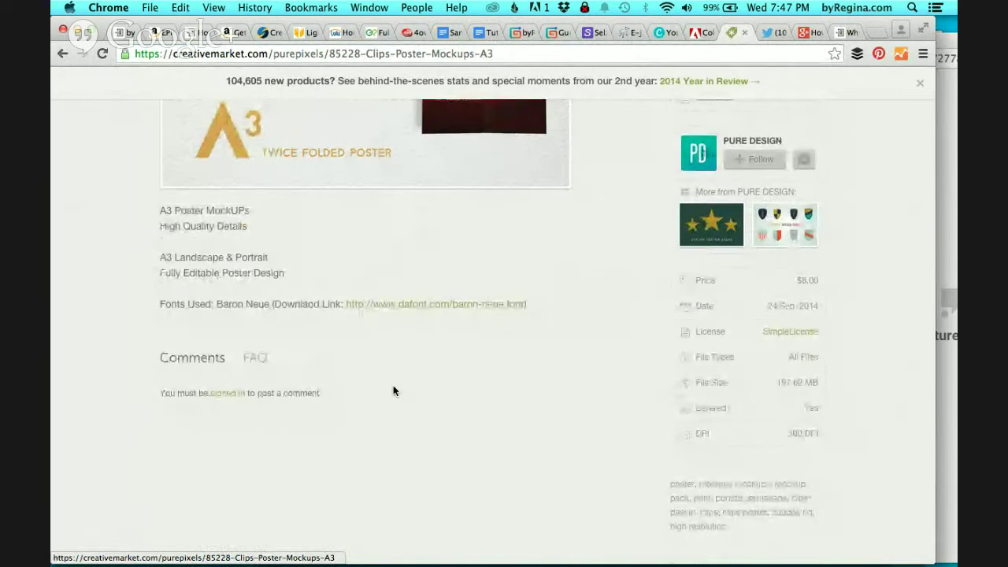
{"action": "scroll", "coordinate": [393, 391], "scroll_direction": "up", "scroll_amount": 2}
{"action": "scroll", "coordinate": [394, 392], "scroll_direction": "up", "scroll_amount": 8}
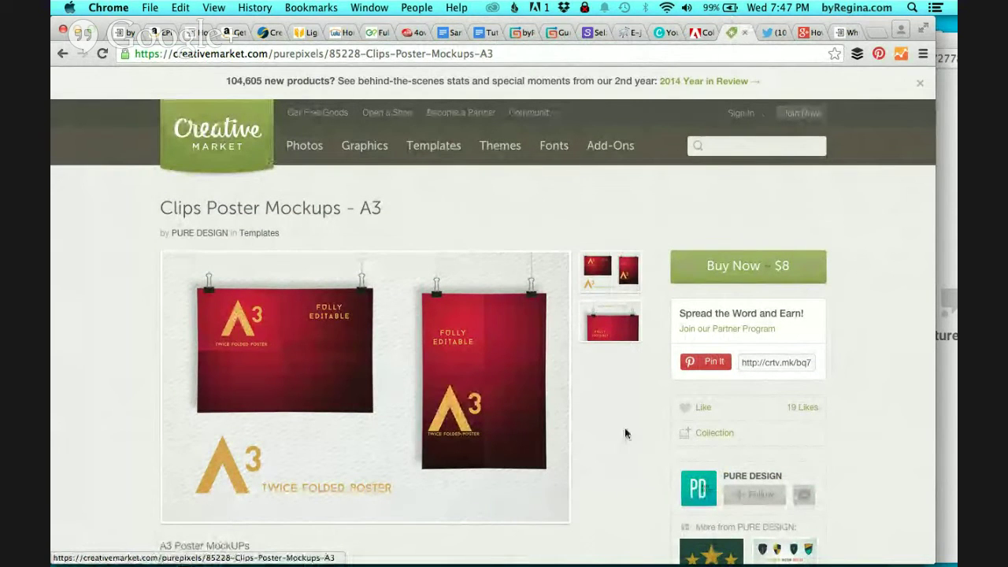
{"action": "scroll", "coordinate": [624, 432], "scroll_direction": "down", "scroll_amount": 2}
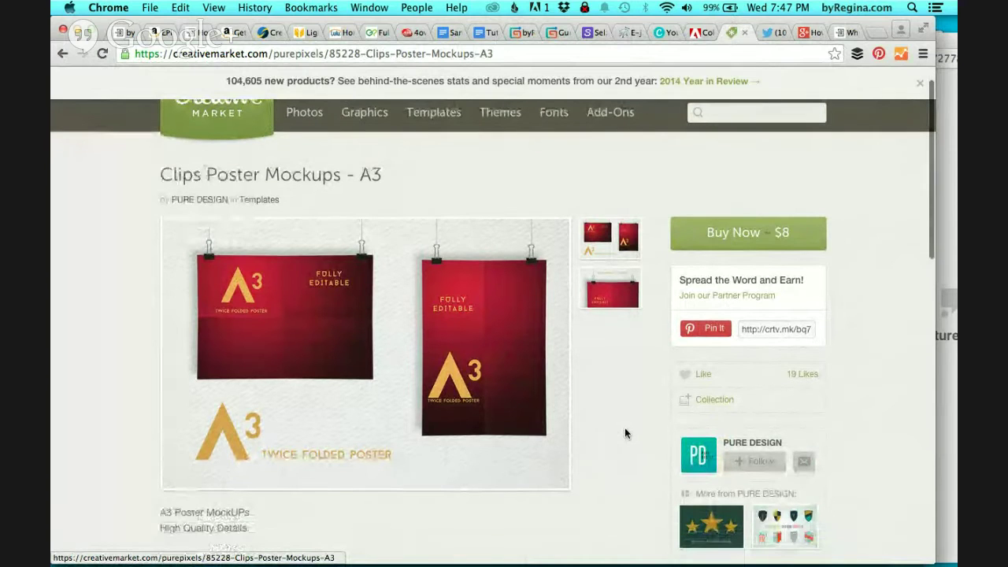
Step: Present the Canva page for starting a new design, with a brief look at the Adobe Color CC color wheel
{"action": "left_click", "coordinate": [663, 33]}
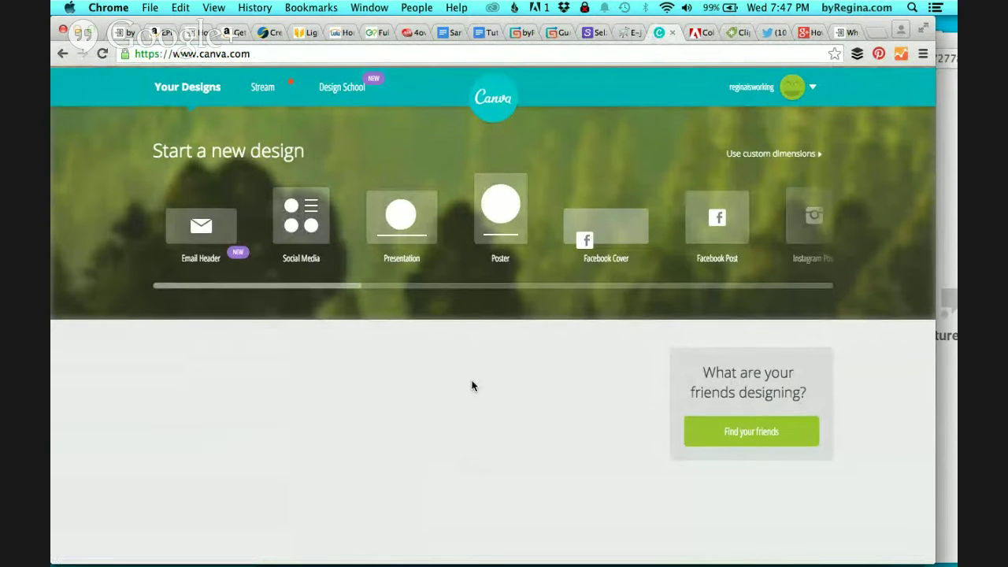
{"action": "scroll", "coordinate": [485, 420], "scroll_direction": "down", "scroll_amount": 1}
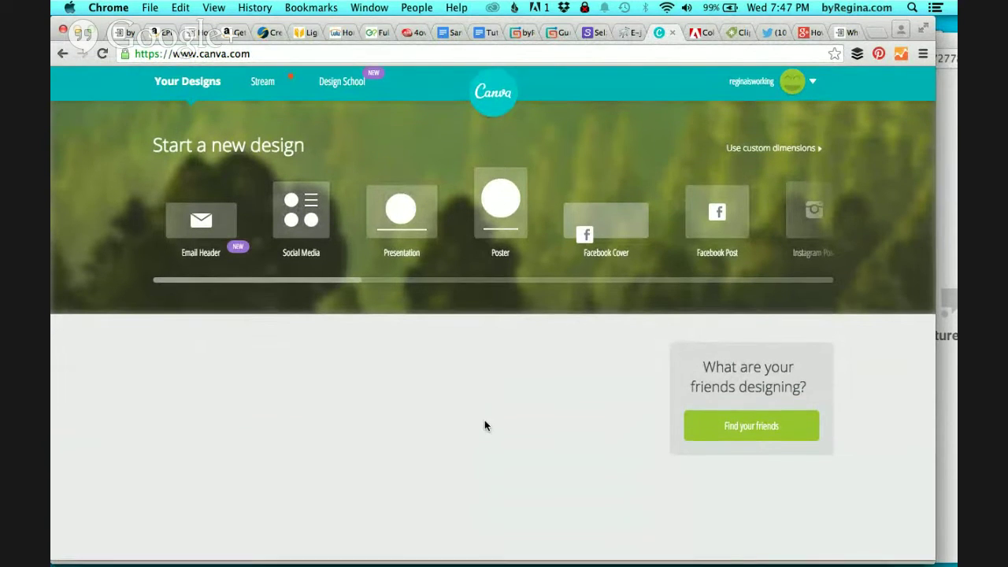
{"action": "scroll", "coordinate": [485, 421], "scroll_direction": "up", "scroll_amount": 1}
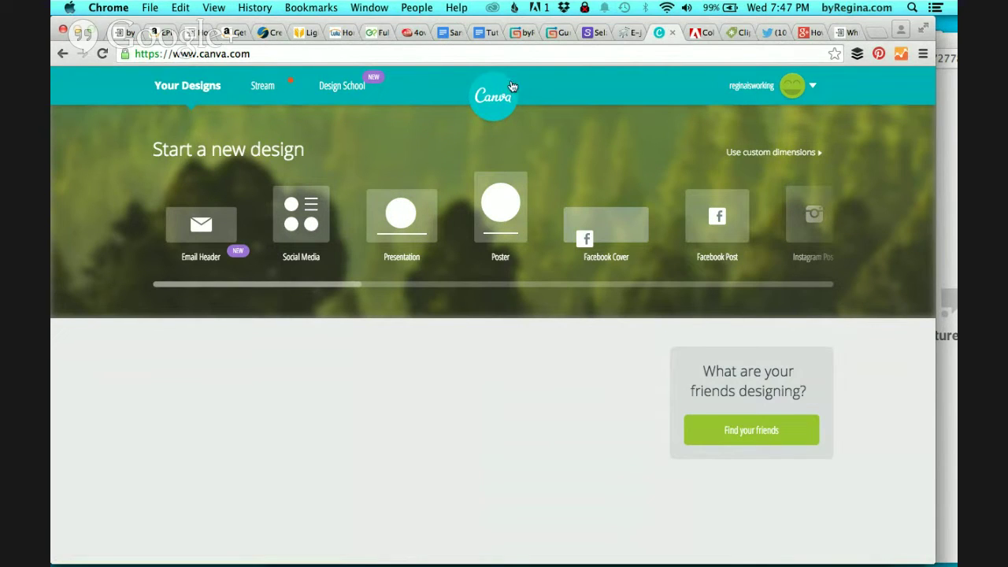
{"action": "left_click", "coordinate": [695, 33]}
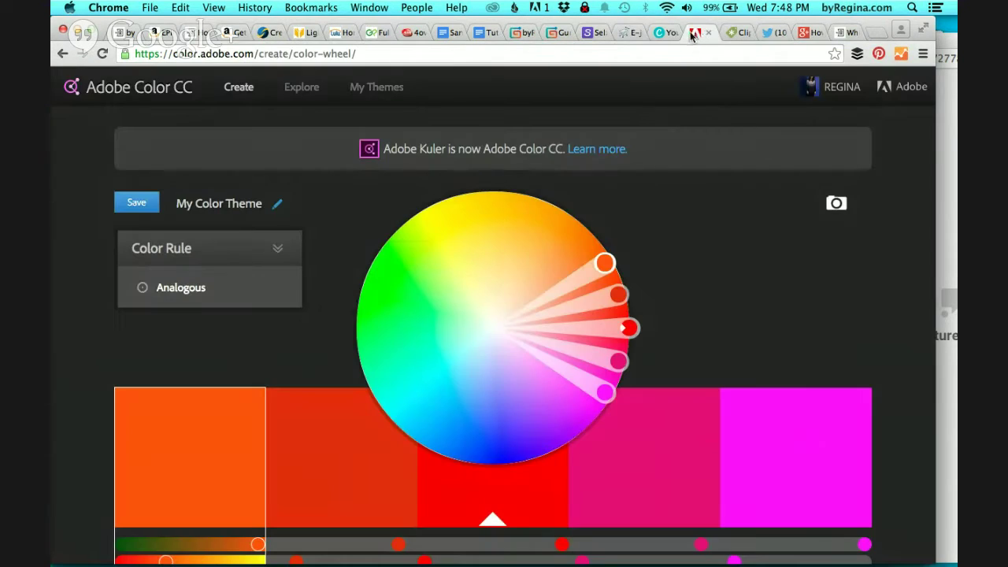
{"action": "left_click", "coordinate": [667, 35]}
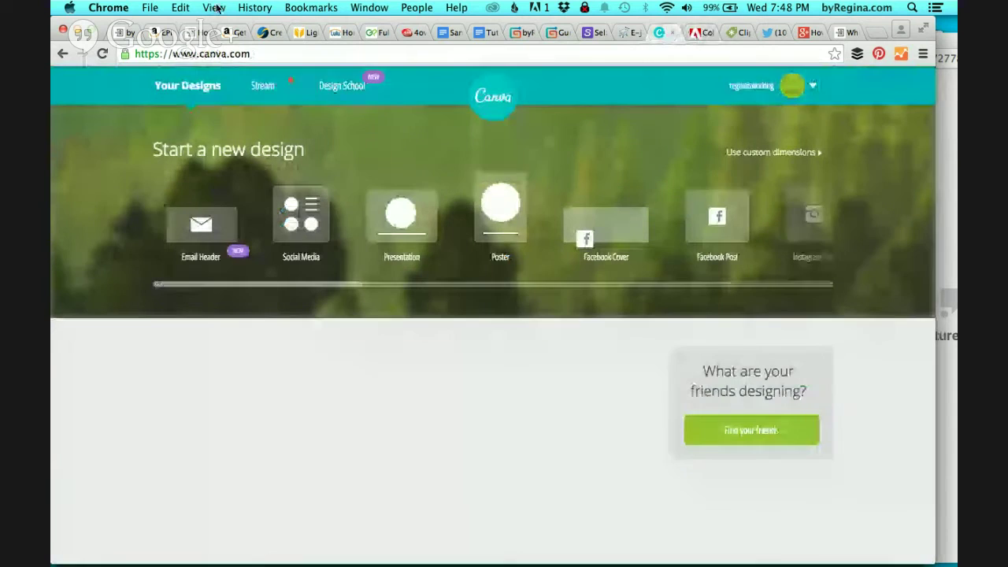
Step: Show the Amazon page of the EPIC BLOG: One-Year Editorial Planner and return to the CreateSpace home page
{"action": "left_click", "coordinate": [260, 33]}
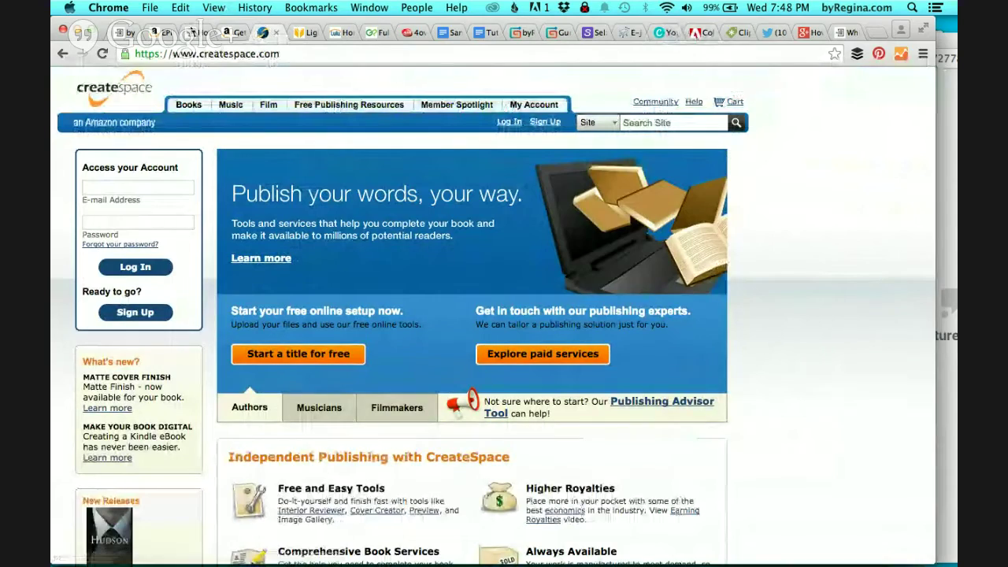
{"action": "left_click", "coordinate": [160, 34]}
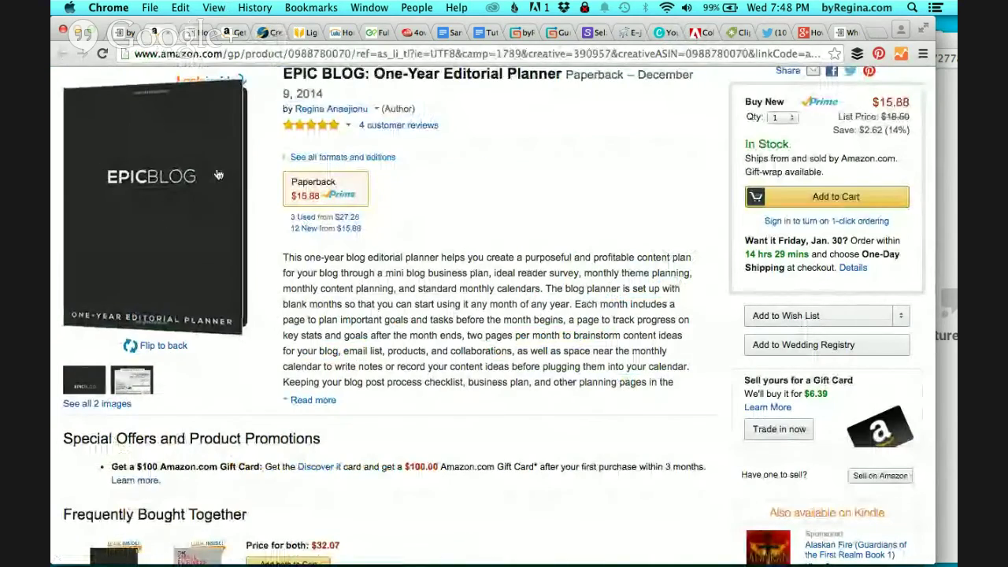
{"action": "scroll", "coordinate": [475, 178], "scroll_direction": "up", "scroll_amount": 3}
{"action": "scroll", "coordinate": [475, 178], "scroll_direction": "down", "scroll_amount": 4}
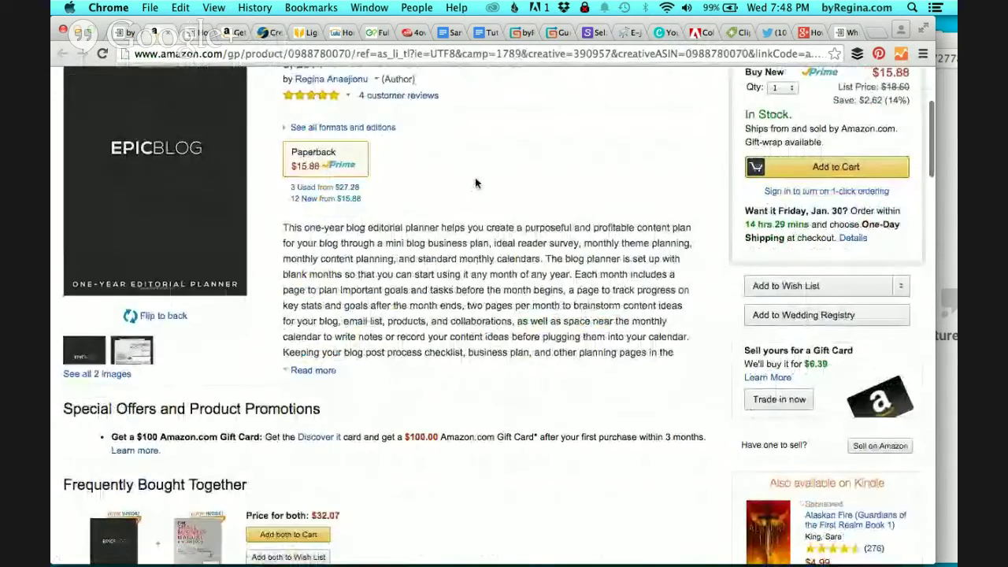
{"action": "left_click", "coordinate": [198, 33]}
{"action": "left_click", "coordinate": [264, 33]}
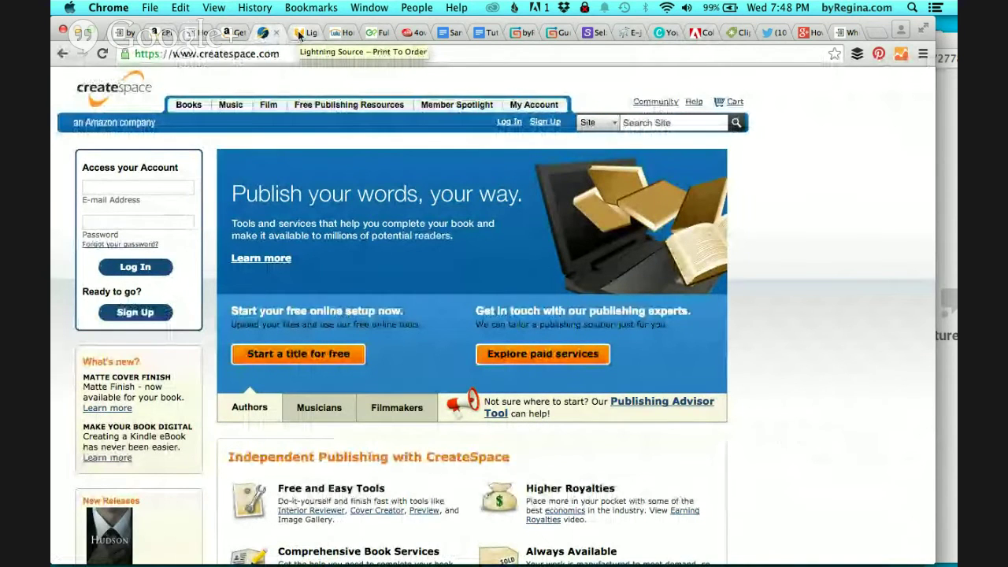
Step: Examine the Lightning Source Print to Order page, including its wholesale distribution model and Ingram distribution channel sections
{"action": "left_click", "coordinate": [299, 33]}
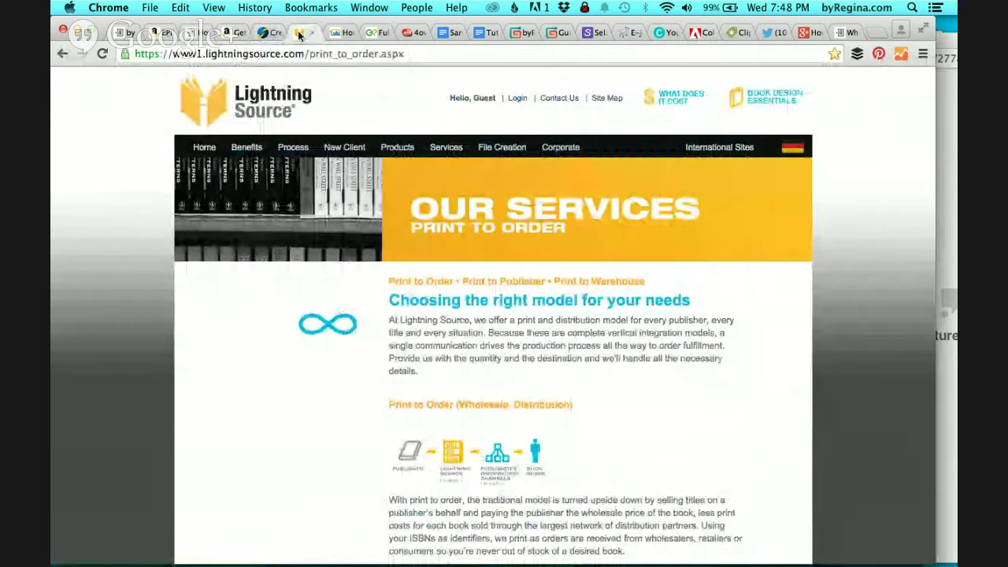
{"action": "scroll", "coordinate": [268, 393], "scroll_direction": "down", "scroll_amount": 2}
{"action": "scroll", "coordinate": [268, 393], "scroll_direction": "down", "scroll_amount": 6}
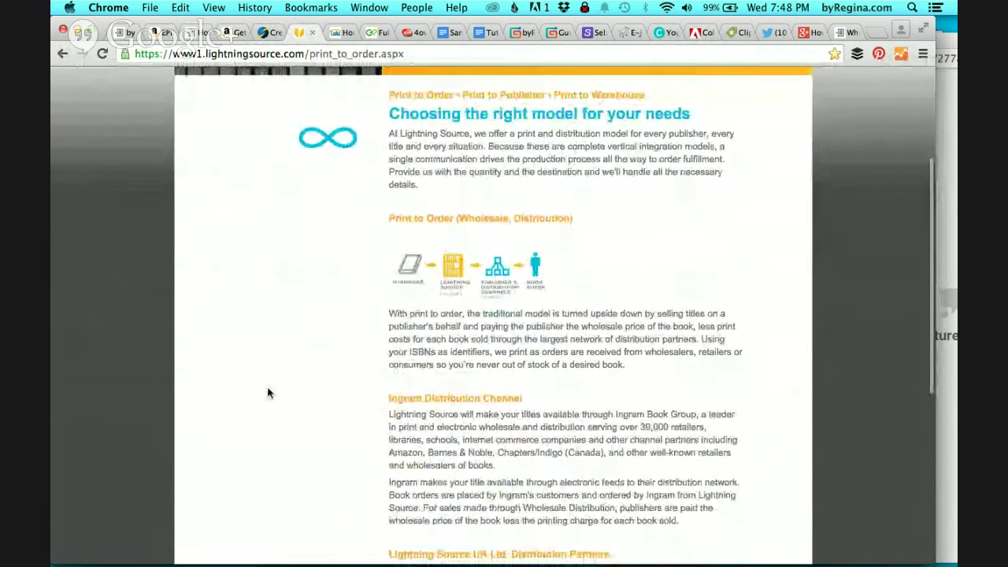
{"action": "scroll", "coordinate": [268, 393], "scroll_direction": "up", "scroll_amount": 8}
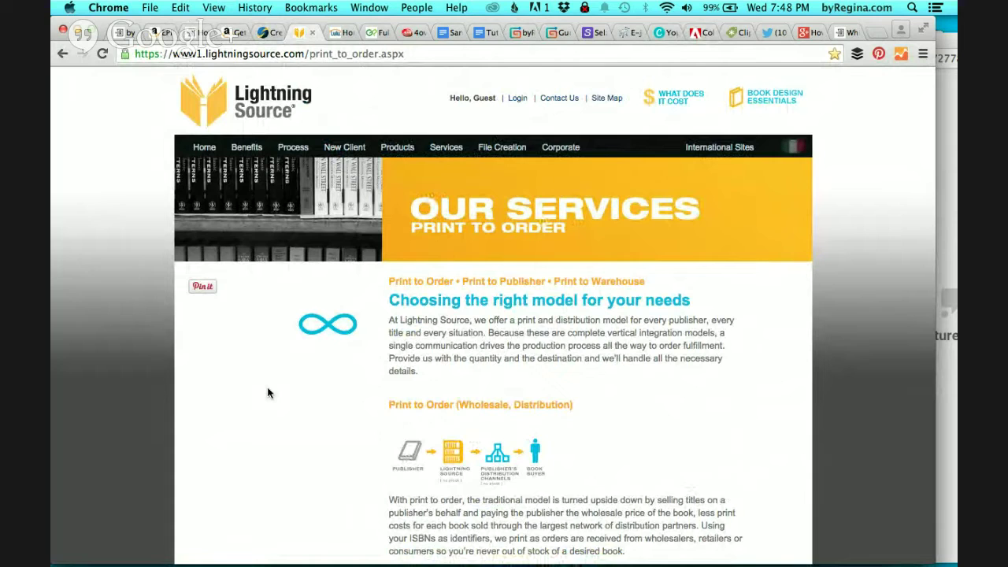
{"action": "scroll", "coordinate": [530, 480], "scroll_direction": "down", "scroll_amount": 6}
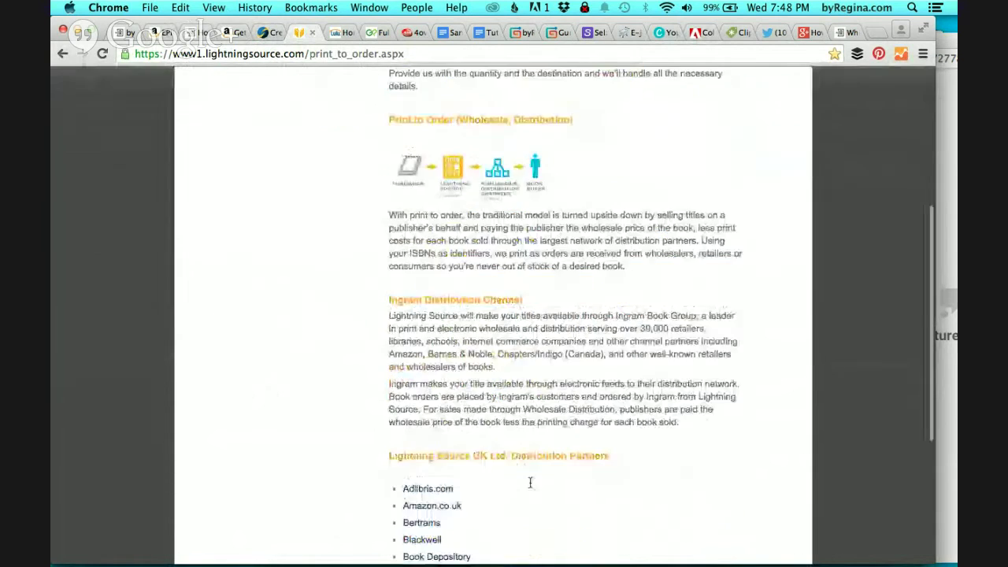
{"action": "scroll", "coordinate": [530, 486], "scroll_direction": "down", "scroll_amount": 1}
{"action": "scroll", "coordinate": [529, 480], "scroll_direction": "up", "scroll_amount": 7}
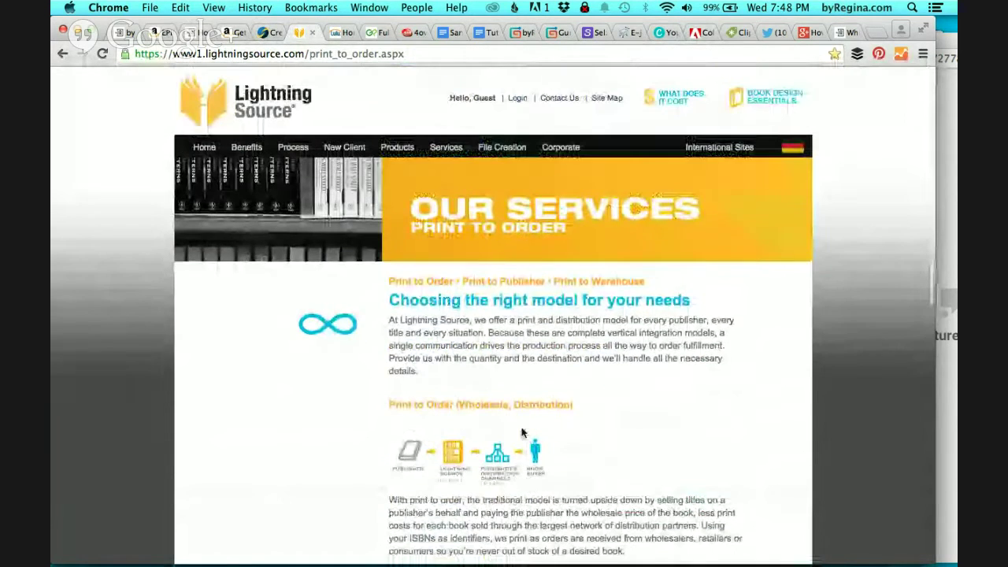
{"action": "mouse_move", "coordinate": [400, 158]}
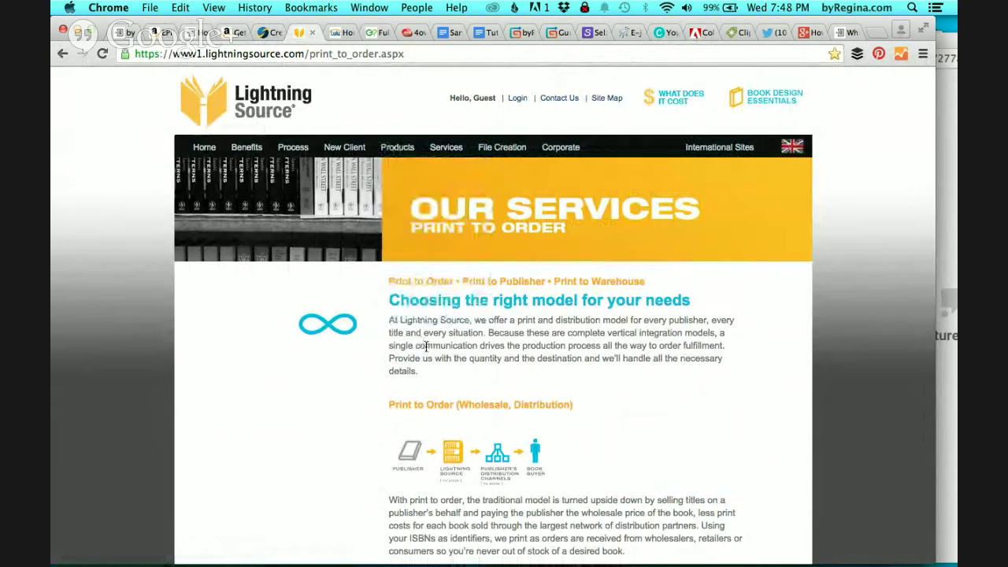
{"action": "scroll", "coordinate": [425, 345], "scroll_direction": "down", "scroll_amount": 2}
{"action": "scroll", "coordinate": [421, 335], "scroll_direction": "up", "scroll_amount": 2}
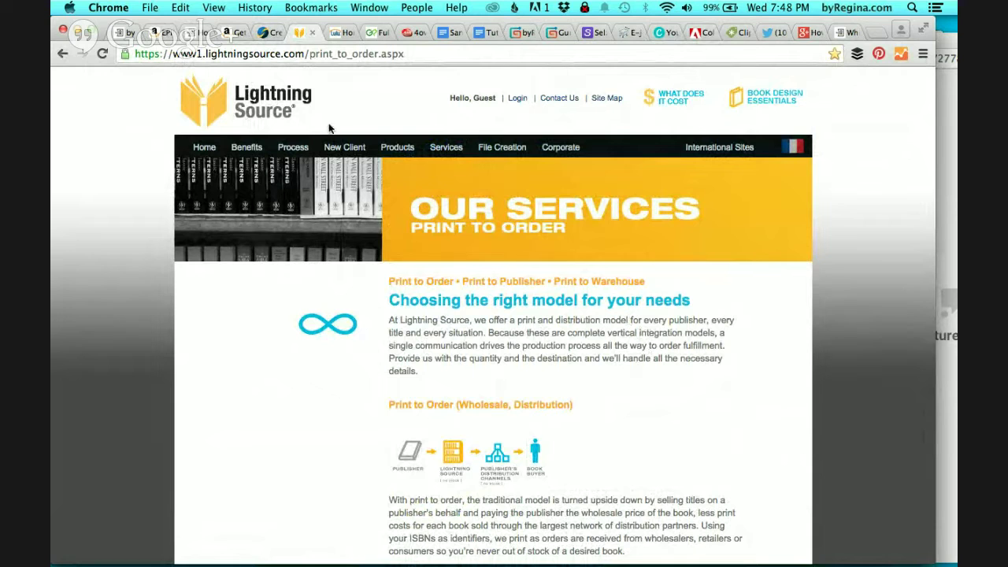
Step: Open the Books page on CreateSpace and view its publishing overview
{"action": "left_click", "coordinate": [264, 33]}
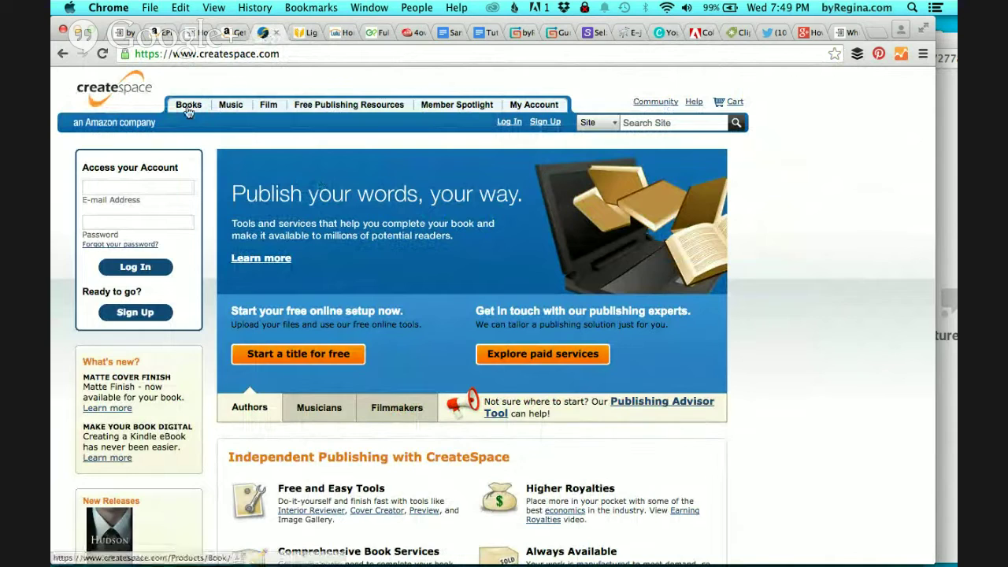
{"action": "mouse_move", "coordinate": [189, 111]}
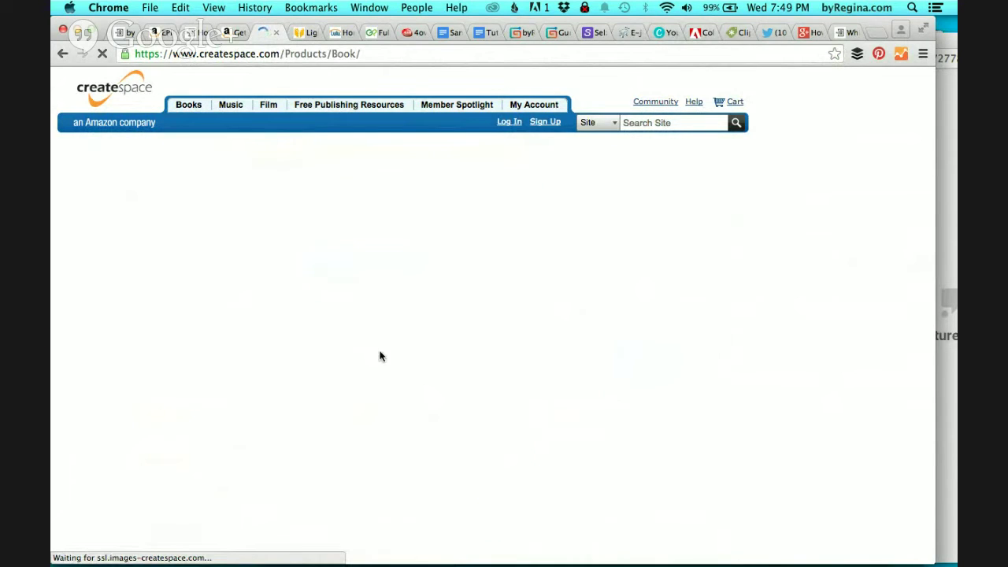
{"action": "scroll", "coordinate": [425, 335], "scroll_direction": "down", "scroll_amount": 4}
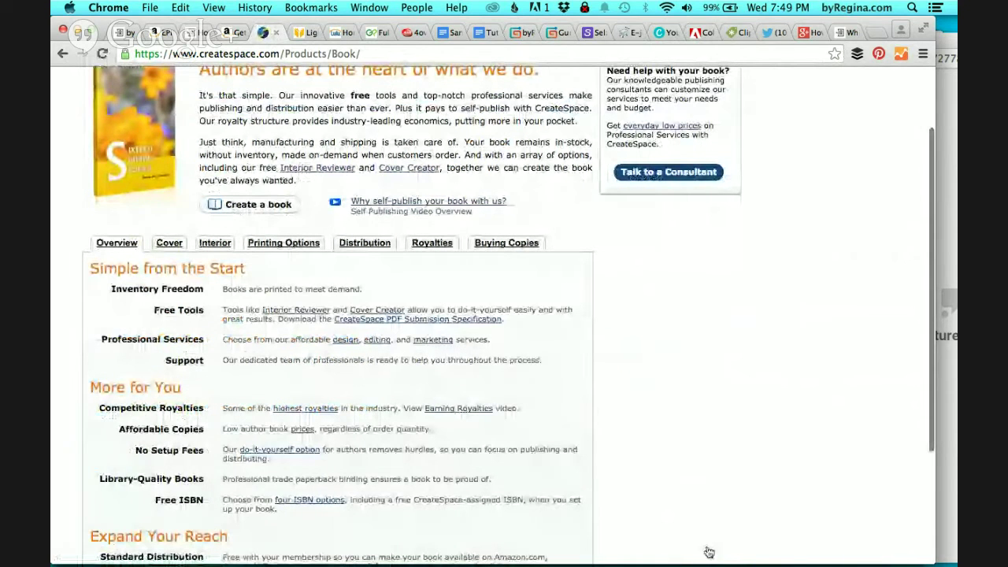
Step: Open the CreateSpace royalty calculator and set Black and White interior, 8.5" x 11" trim size and 204 pages
{"action": "left_click", "coordinate": [437, 246]}
{"action": "scroll", "coordinate": [425, 384], "scroll_direction": "down", "scroll_amount": 10}
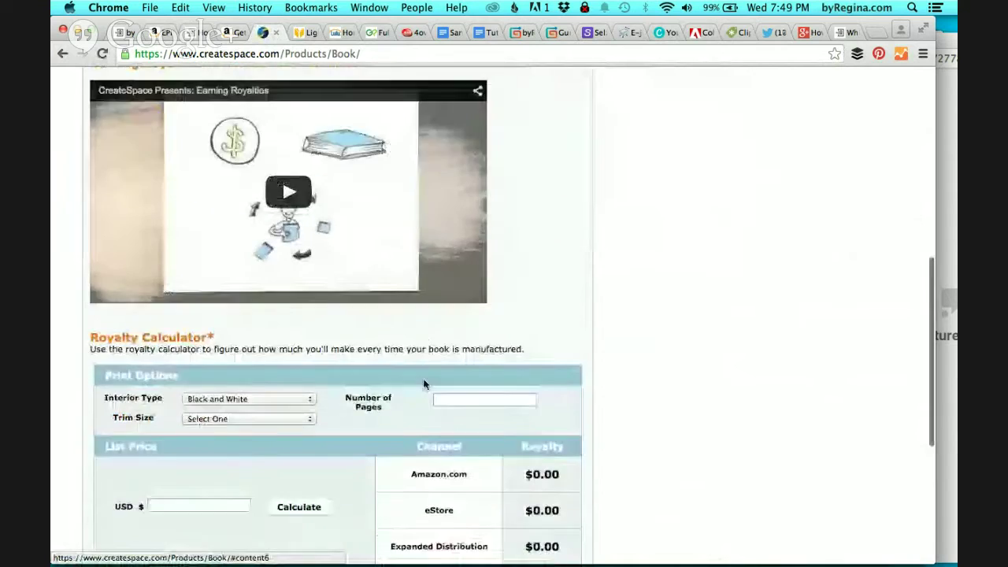
{"action": "left_click", "coordinate": [285, 148]}
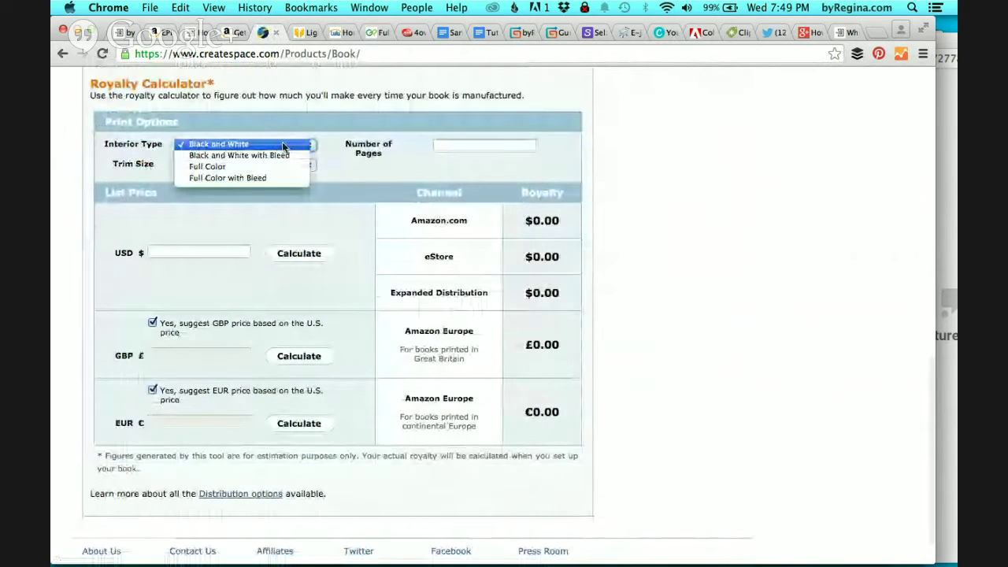
{"action": "left_click", "coordinate": [284, 143]}
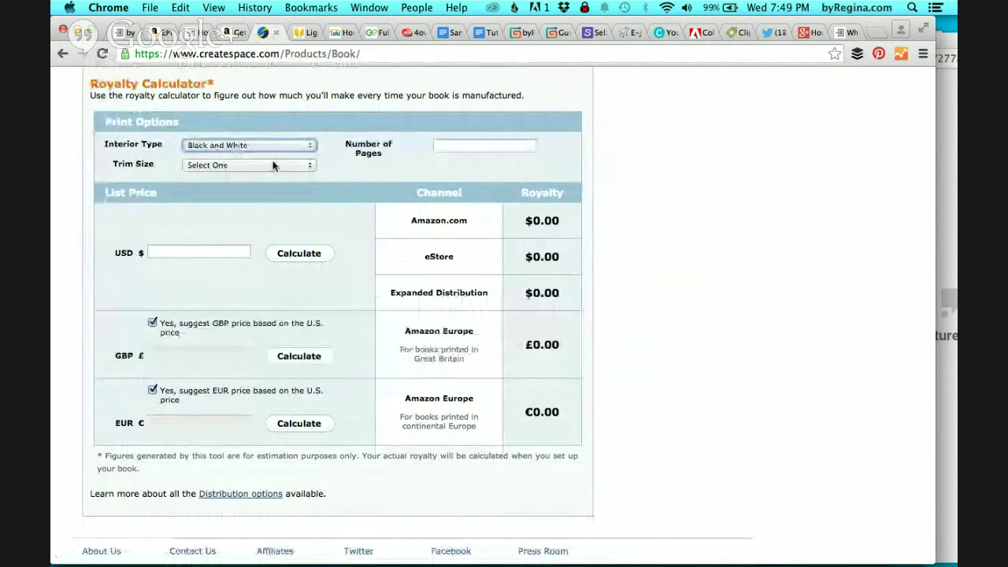
{"action": "left_click", "coordinate": [268, 165]}
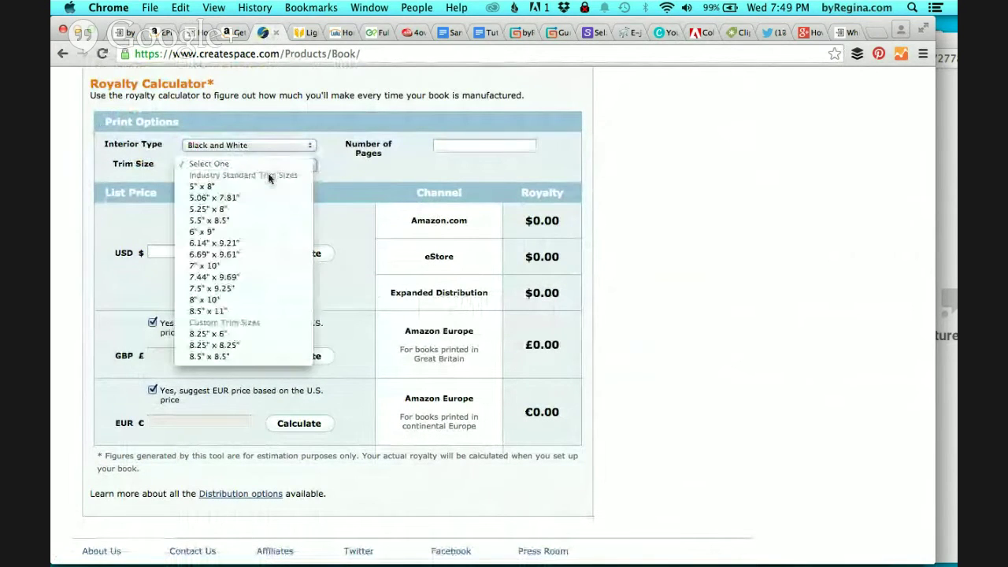
{"action": "left_click", "coordinate": [240, 311]}
{"action": "left_click", "coordinate": [454, 148]}
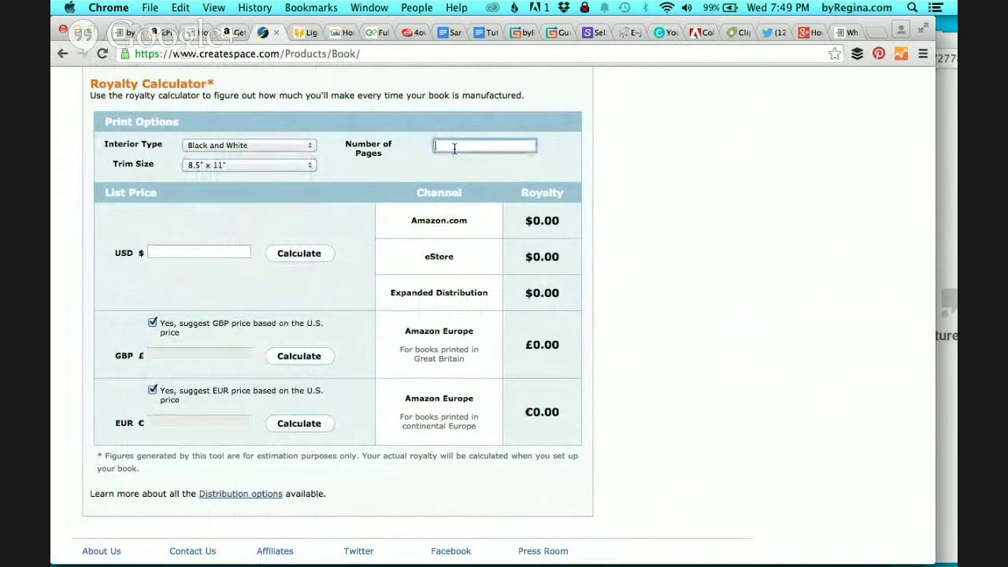
Step: Calculate the royalties for a US list price of $24.99 and highlight the Amazon.com royalty
{"action": "left_click", "coordinate": [221, 251]}
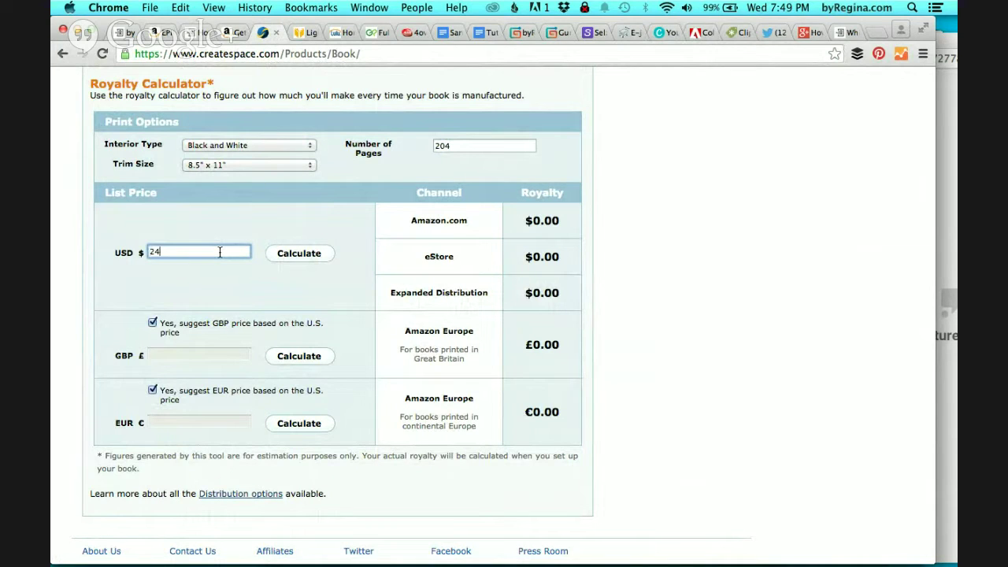
{"action": "left_click", "coordinate": [298, 252]}
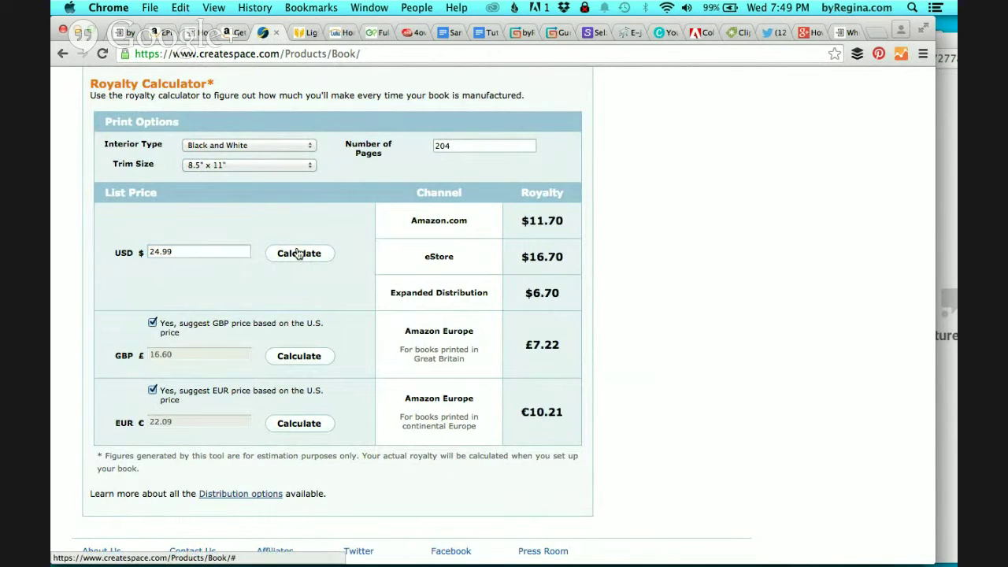
{"action": "left_click_drag", "start_coordinate": [566, 221], "coordinate": [526, 220]}
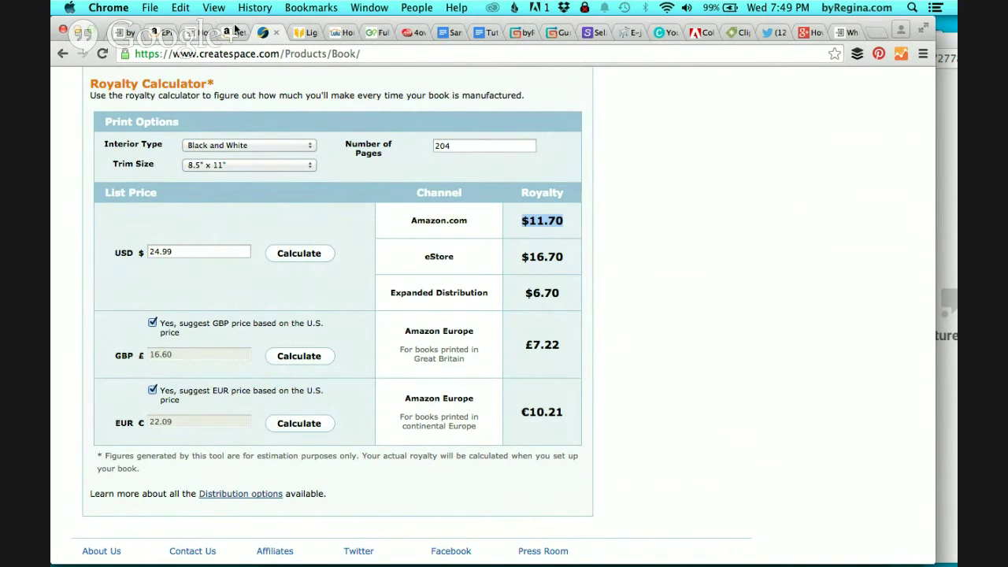
Step: Show the Amazon page of the Get What You Want paperback and return to the CreateSpace royalty calculator
{"action": "left_click", "coordinate": [233, 34]}
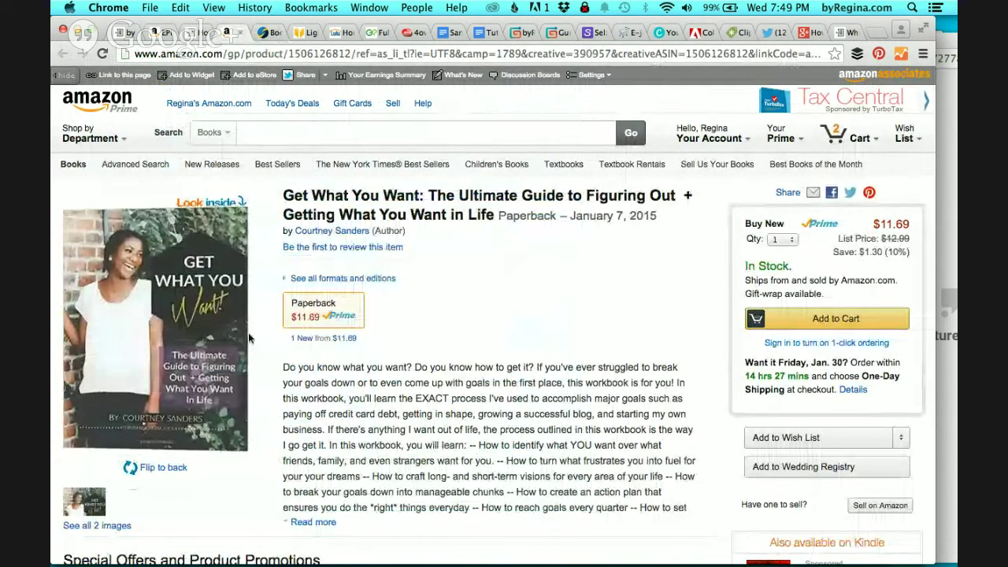
{"action": "left_click", "coordinate": [263, 33]}
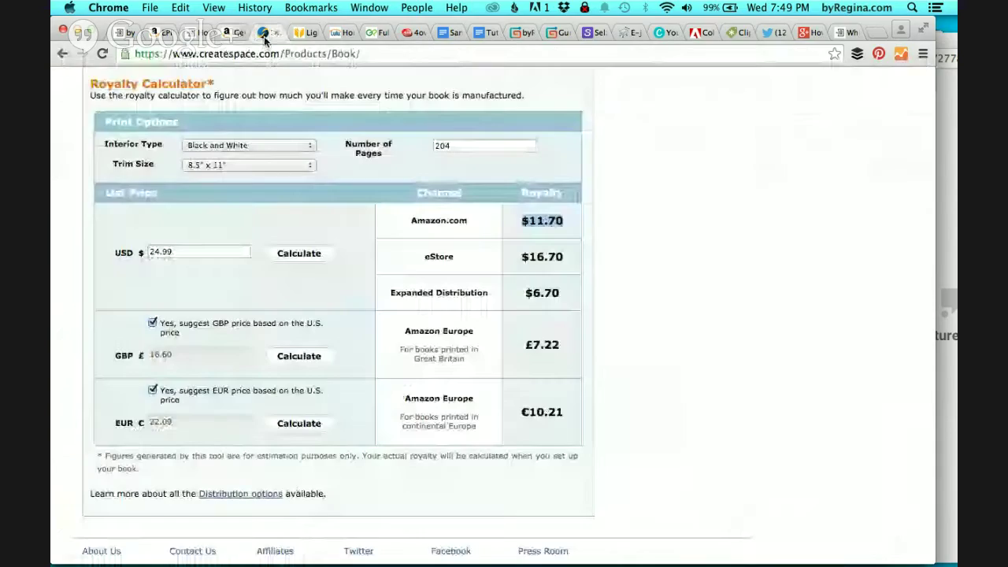
{"action": "scroll", "coordinate": [553, 298], "scroll_direction": "up", "scroll_amount": 2}
{"action": "scroll", "coordinate": [554, 298], "scroll_direction": "down", "scroll_amount": 2}
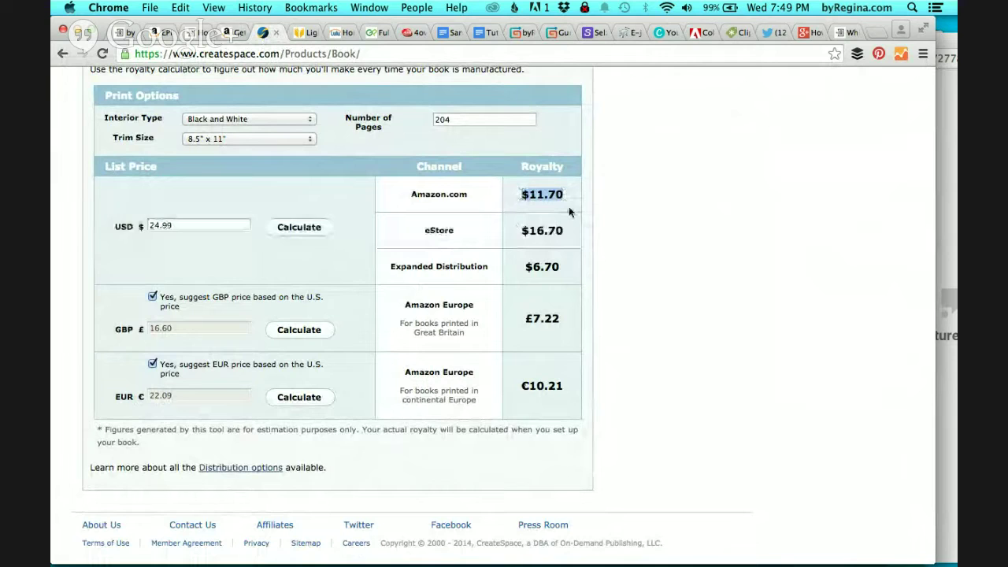
Step: Review the calculator's US list price, interior type choices and Amazon Europe channel, and return to the start of the Books page
{"action": "left_click", "coordinate": [183, 225]}
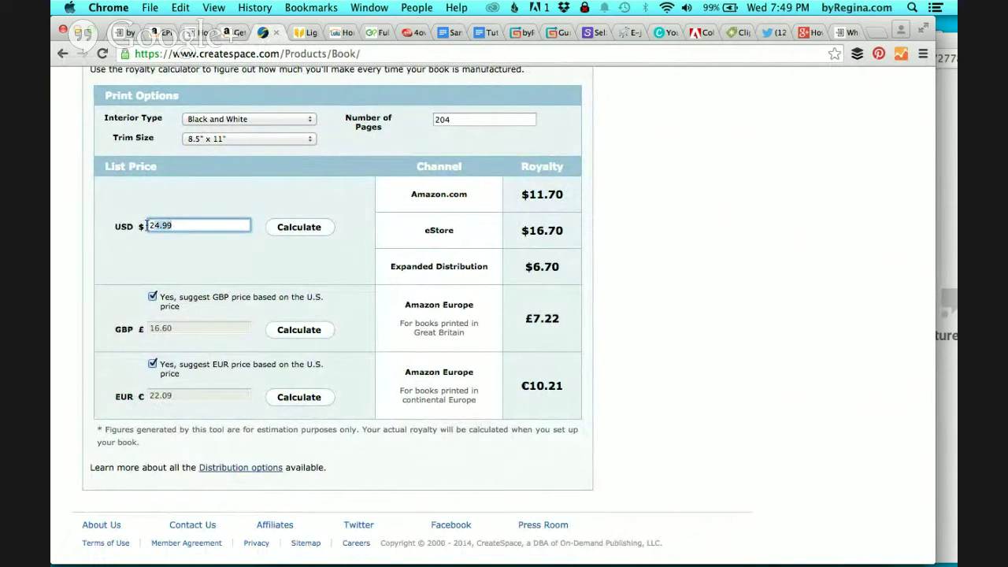
{"action": "scroll", "coordinate": [460, 120], "scroll_direction": "up", "scroll_amount": 1}
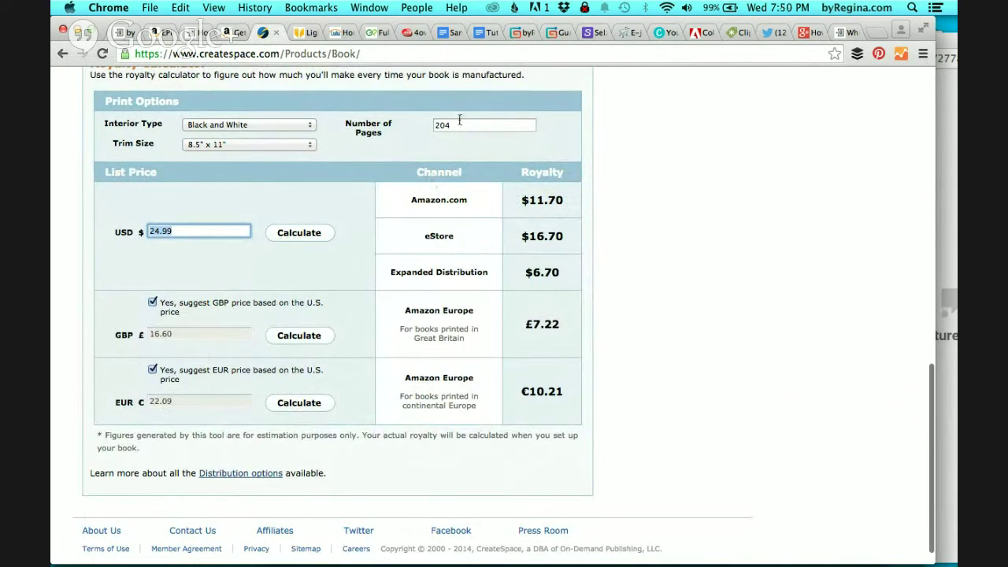
{"action": "left_click", "coordinate": [199, 126]}
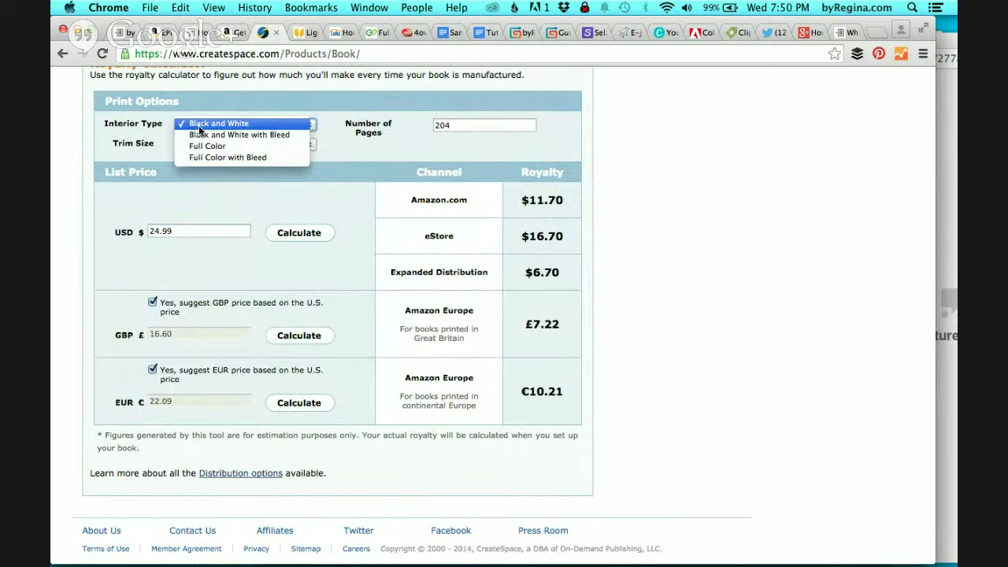
{"action": "left_click", "coordinate": [204, 128]}
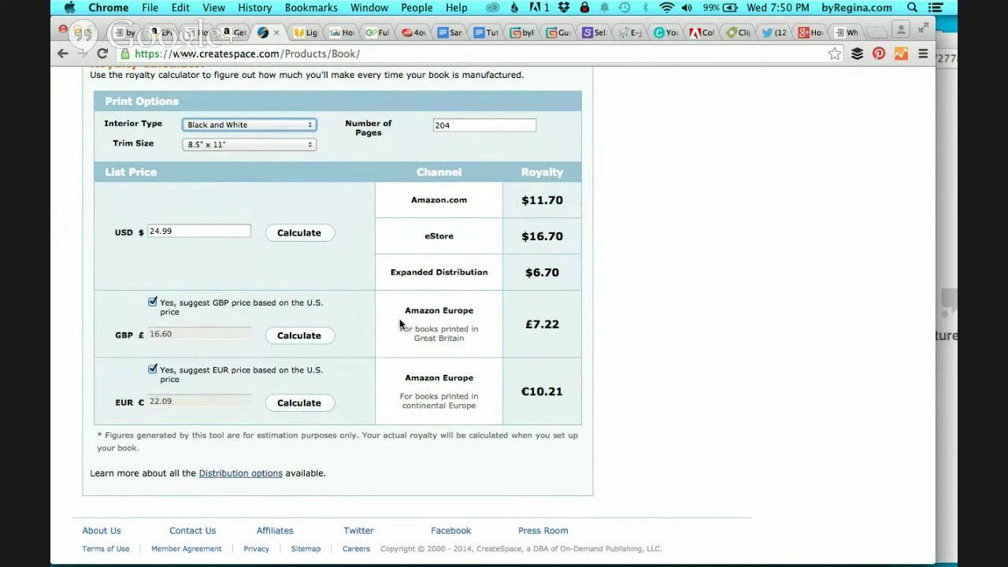
{"action": "scroll", "coordinate": [400, 318], "scroll_direction": "down", "scroll_amount": 1}
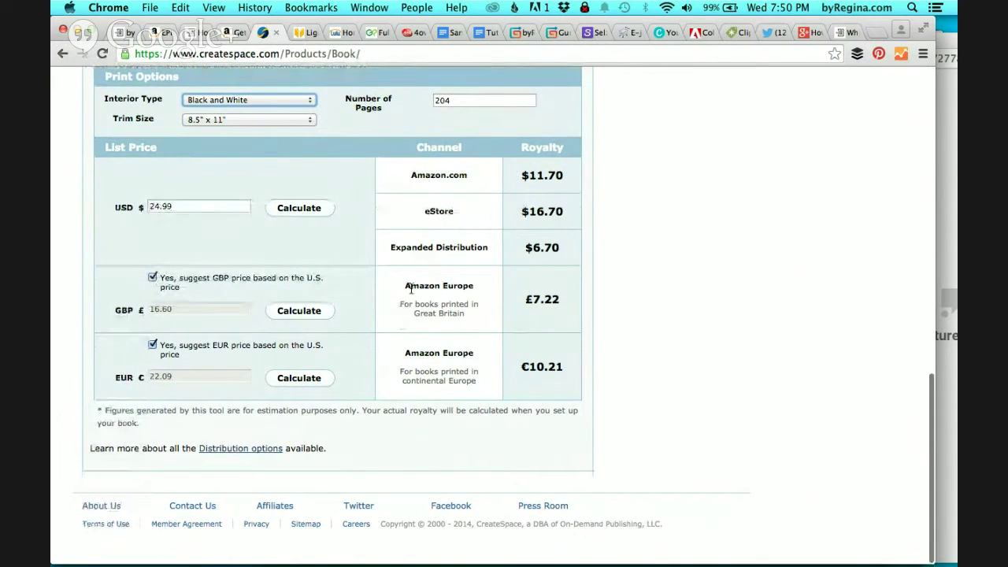
{"action": "left_click_drag", "start_coordinate": [410, 288], "coordinate": [459, 293]}
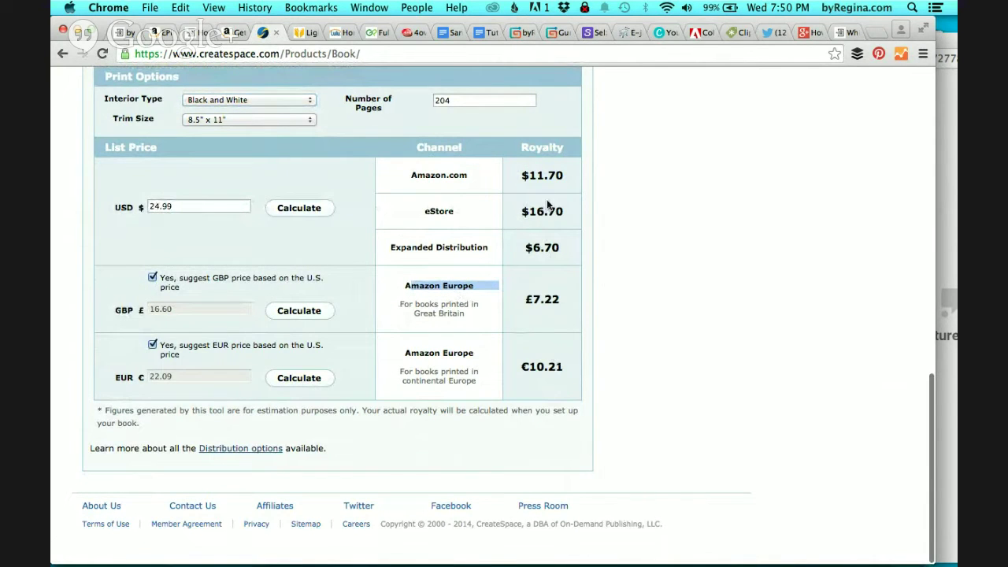
{"action": "scroll", "coordinate": [570, 284], "scroll_direction": "up", "scroll_amount": 15}
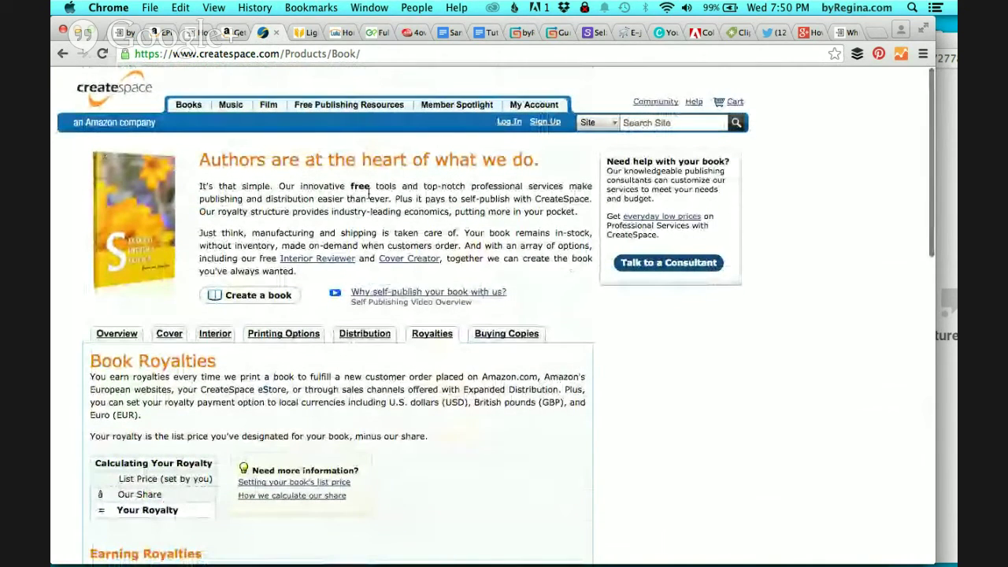
Step: Briefly show Lightning Source again, and open the print book creation page on Lulu
{"action": "left_click", "coordinate": [298, 33]}
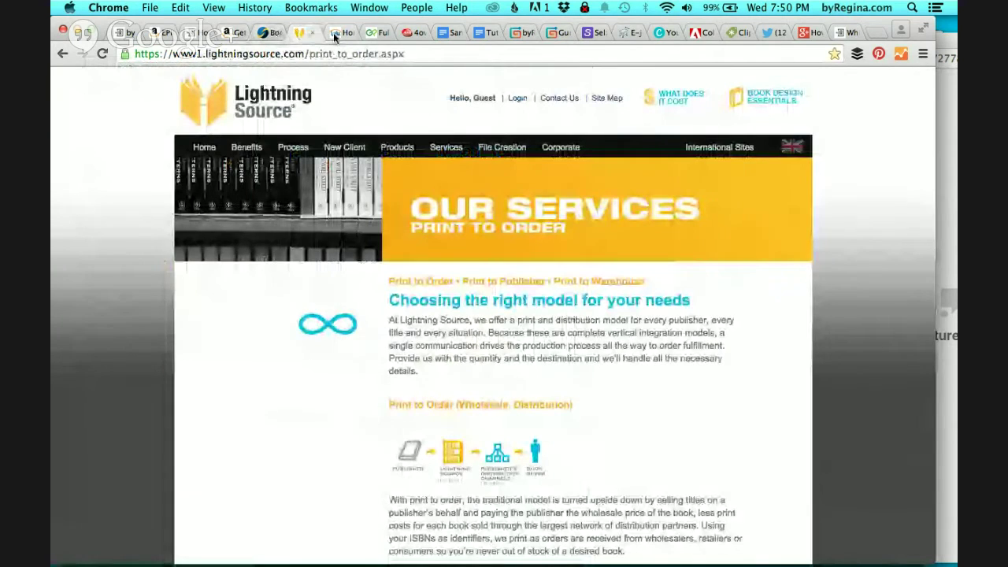
{"action": "left_click", "coordinate": [336, 33]}
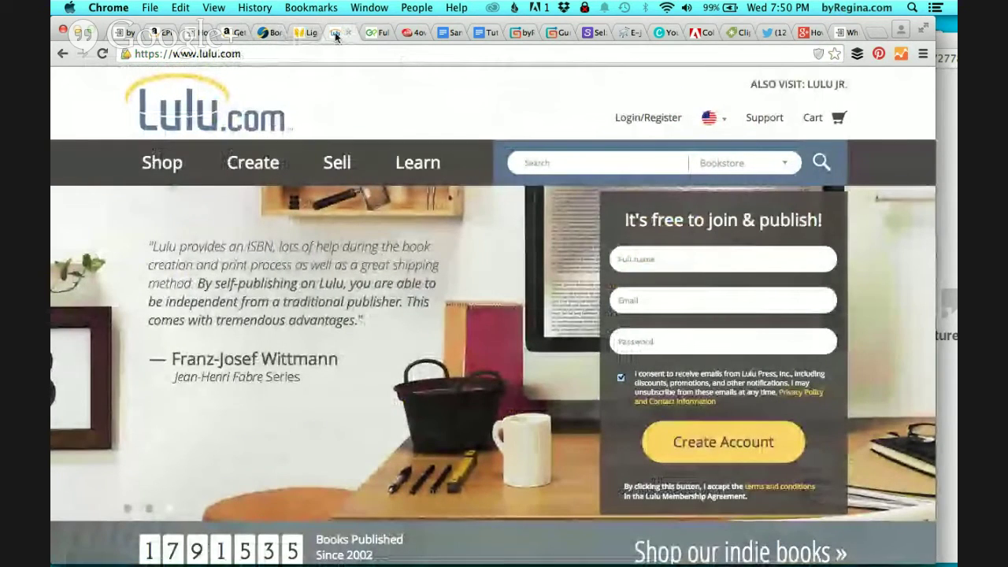
{"action": "left_click", "coordinate": [258, 169]}
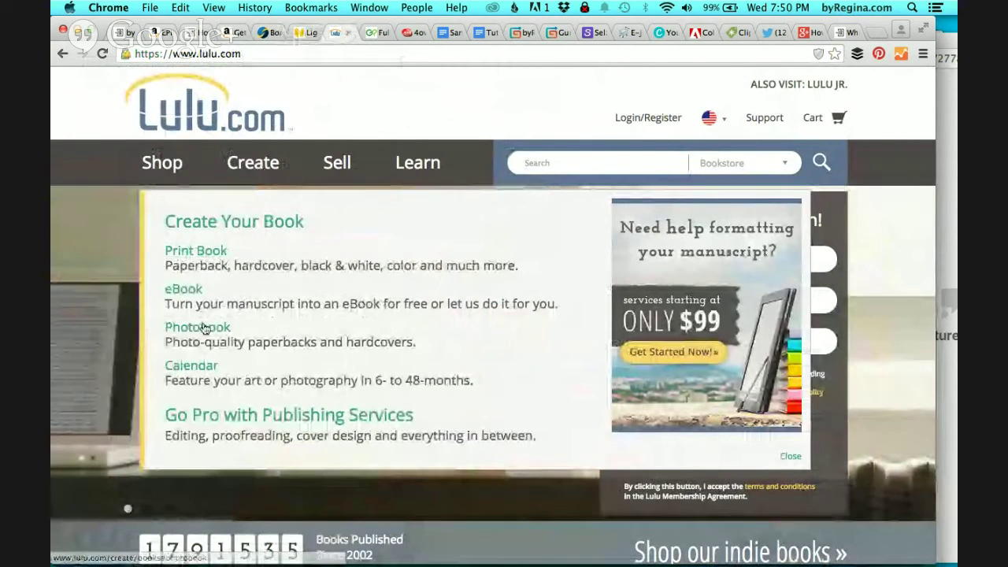
{"action": "left_click", "coordinate": [202, 252]}
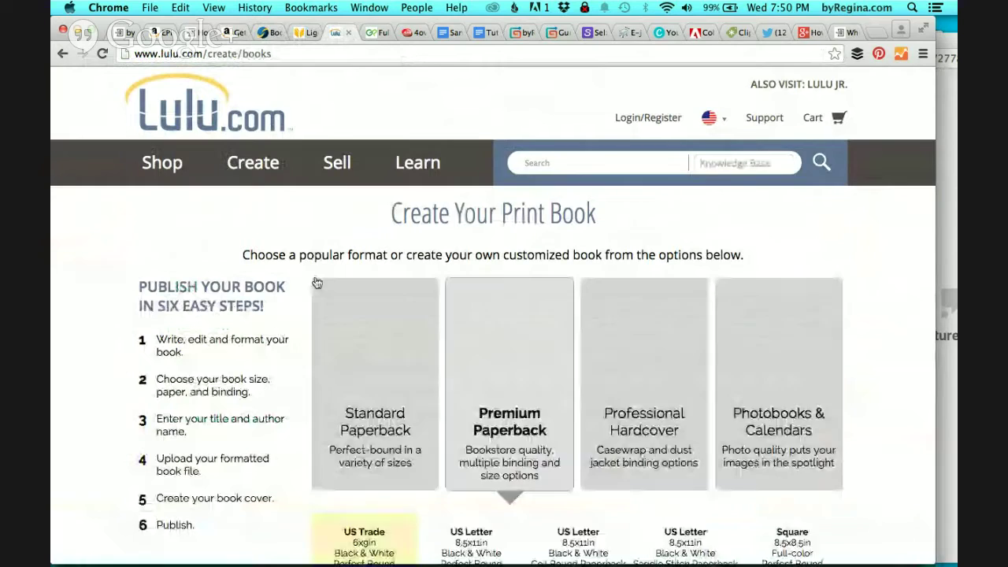
Step: Examine Lulu's print book formats, sizes and prices, along with its options for selling books
{"action": "scroll", "coordinate": [615, 443], "scroll_direction": "down", "scroll_amount": 1}
{"action": "scroll", "coordinate": [616, 444], "scroll_direction": "down", "scroll_amount": 3}
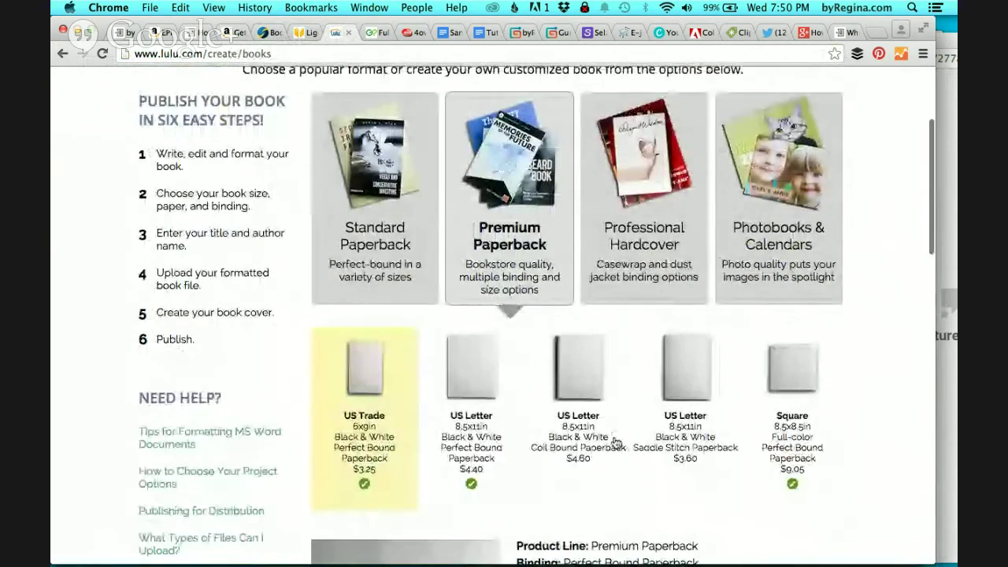
{"action": "scroll", "coordinate": [379, 231], "scroll_direction": "up", "scroll_amount": 4}
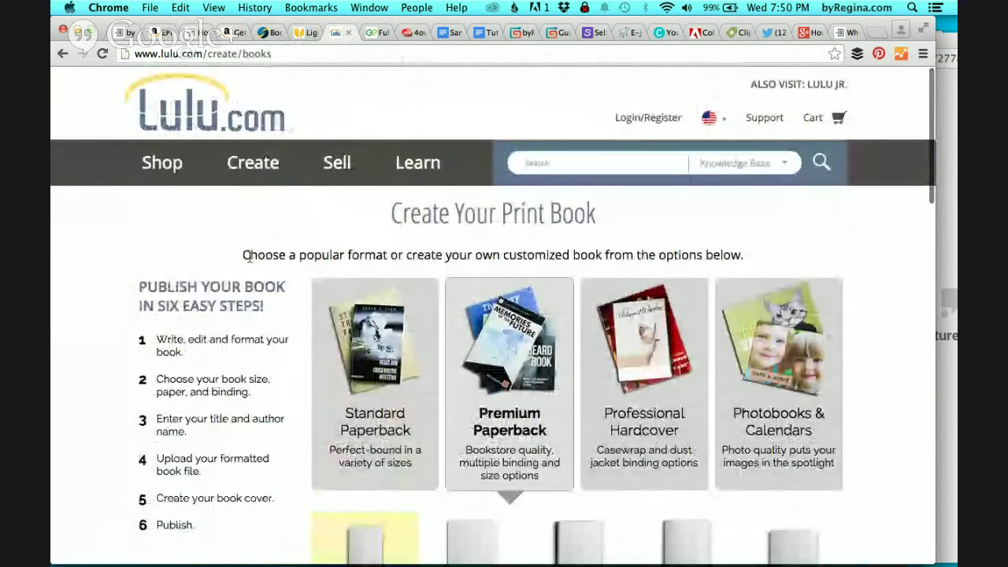
{"action": "scroll", "coordinate": [334, 386], "scroll_direction": "down", "scroll_amount": 5}
{"action": "scroll", "coordinate": [337, 390], "scroll_direction": "up", "scroll_amount": 5}
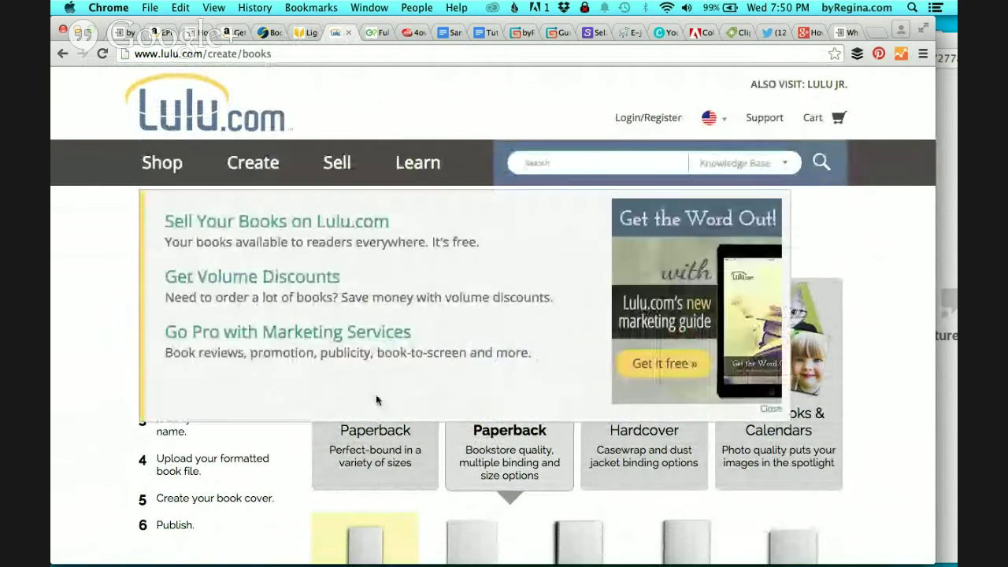
{"action": "scroll", "coordinate": [376, 400], "scroll_direction": "down", "scroll_amount": 4}
{"action": "left_click", "coordinate": [408, 356]}
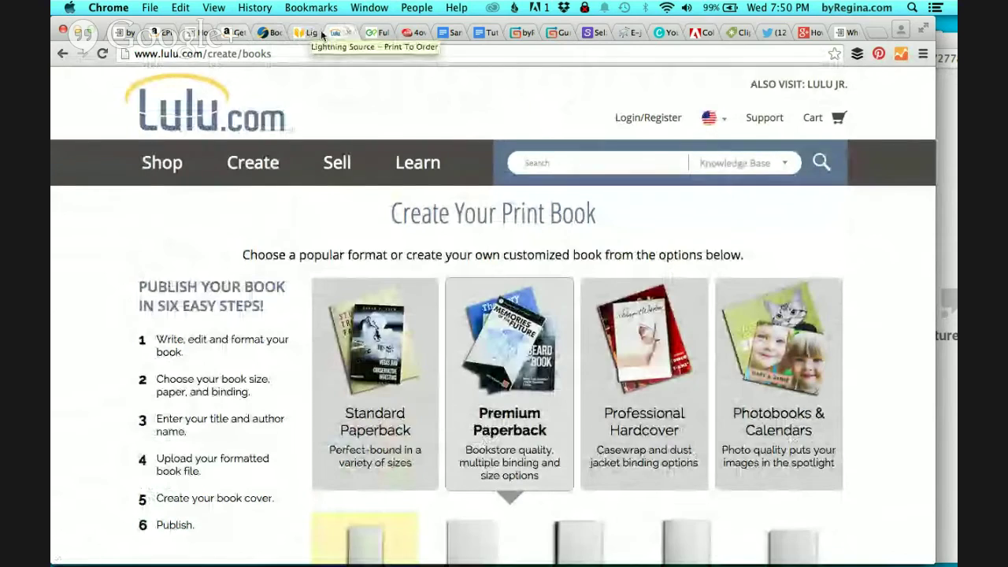
Step: Look over the print product list on GotPrint and open the Notepad ordering page
{"action": "left_click", "coordinate": [368, 35]}
{"action": "scroll", "coordinate": [232, 361], "scroll_direction": "down", "scroll_amount": 2}
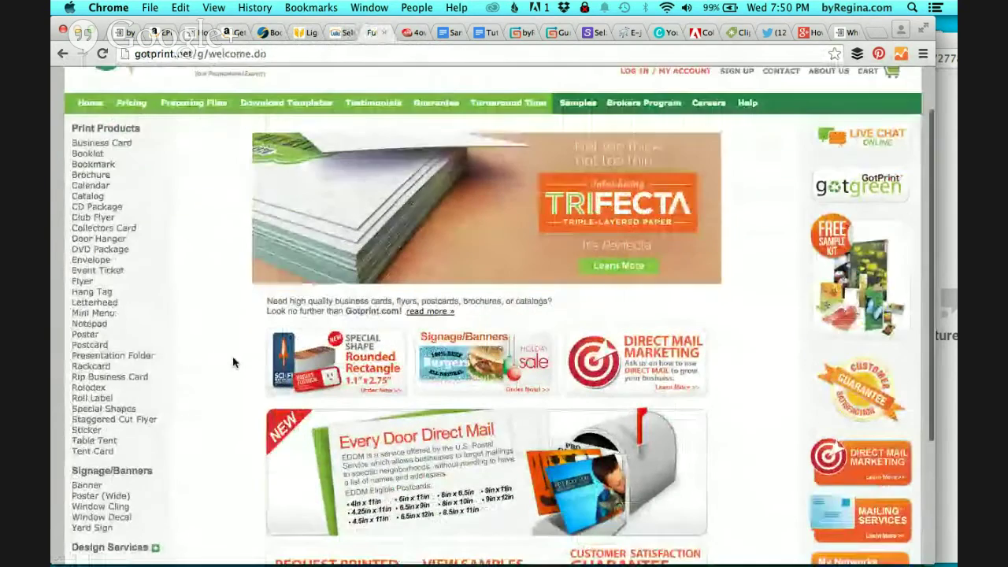
{"action": "scroll", "coordinate": [232, 362], "scroll_direction": "down", "scroll_amount": 2}
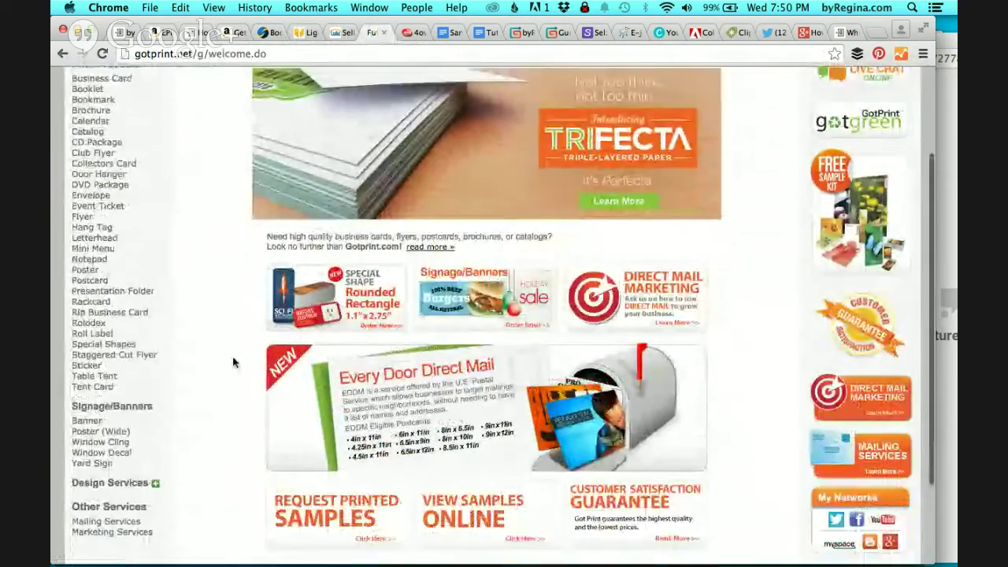
{"action": "left_click", "coordinate": [96, 261]}
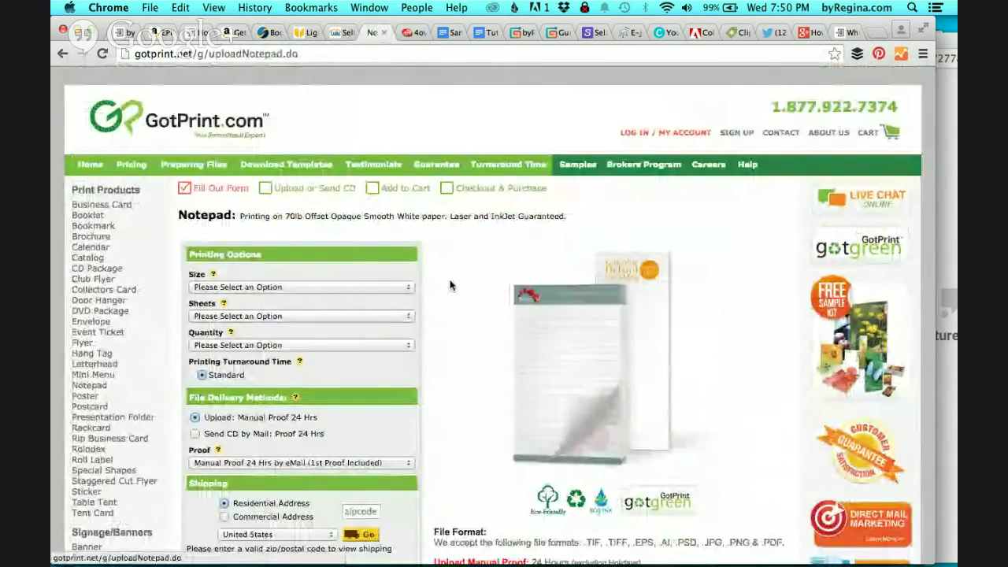
Step: View the notepad printing options and the available sizes without choosing one
{"action": "scroll", "coordinate": [437, 325], "scroll_direction": "down", "scroll_amount": 1}
{"action": "scroll", "coordinate": [436, 325], "scroll_direction": "down", "scroll_amount": 4}
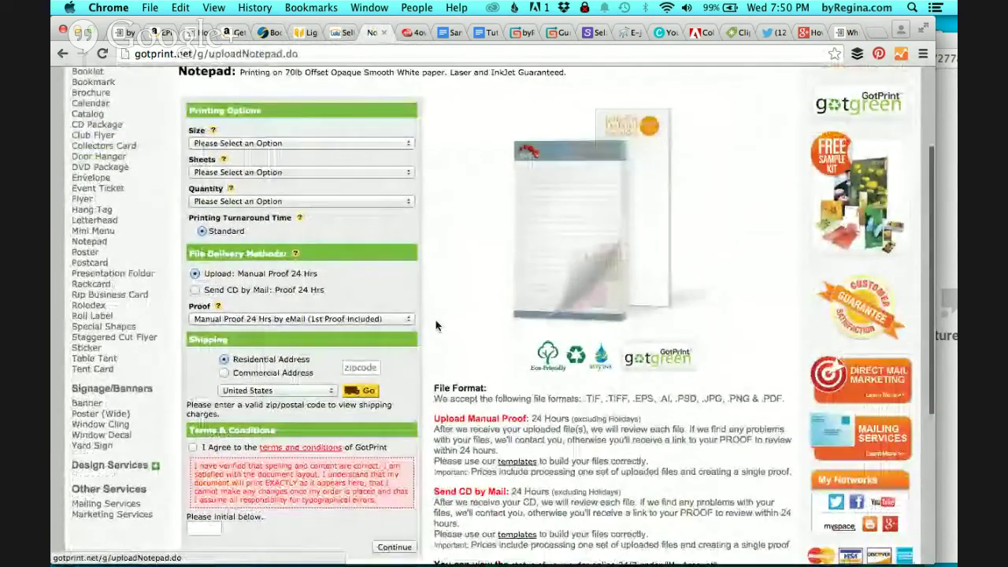
{"action": "left_click", "coordinate": [397, 143]}
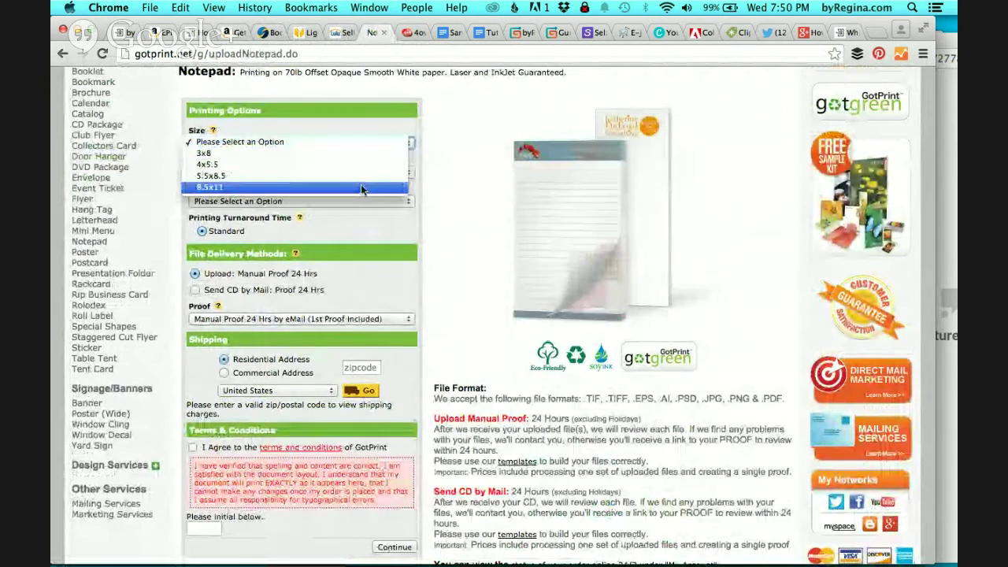
{"action": "left_click", "coordinate": [440, 232]}
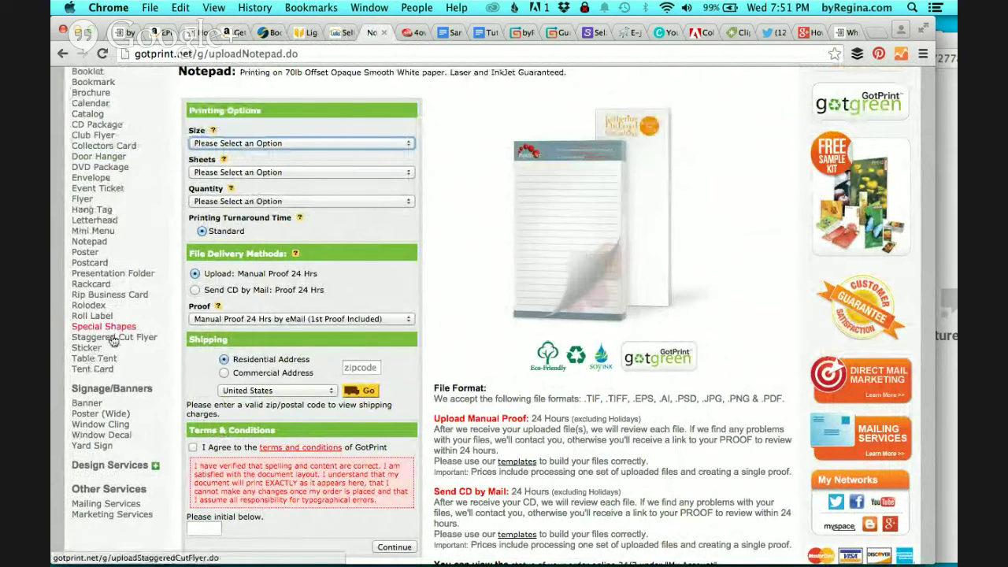
Step: Show the product categories on the 4over home page and open the Gumroad home page
{"action": "left_click", "coordinate": [405, 34]}
{"action": "scroll", "coordinate": [240, 299], "scroll_direction": "down", "scroll_amount": 2}
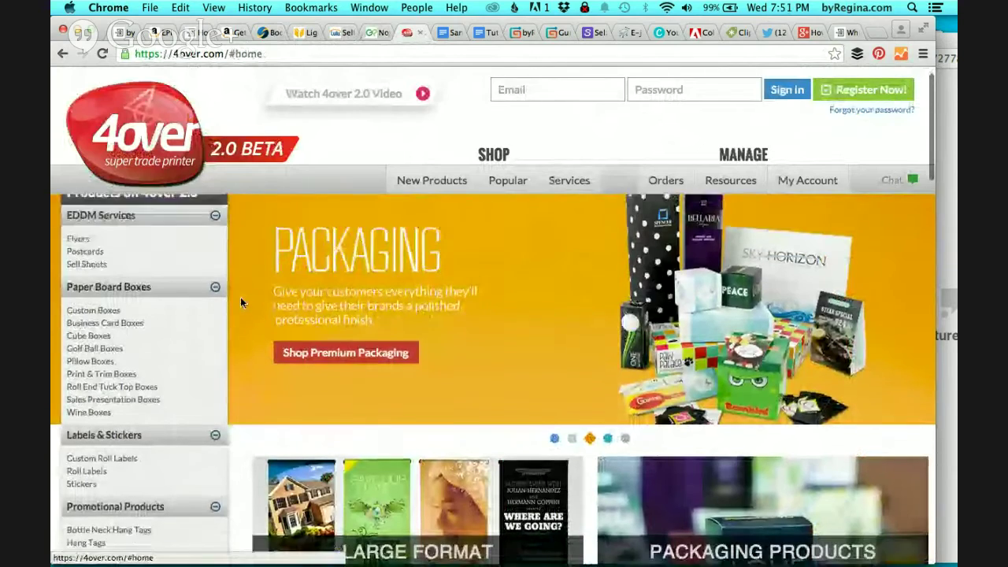
{"action": "scroll", "coordinate": [241, 299], "scroll_direction": "up", "scroll_amount": 2}
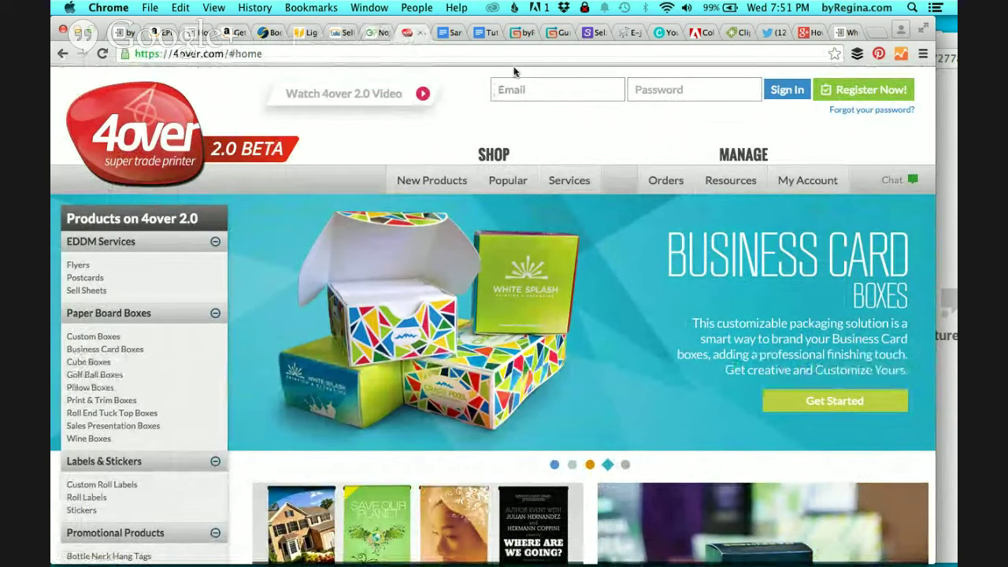
{"action": "left_click", "coordinate": [556, 33]}
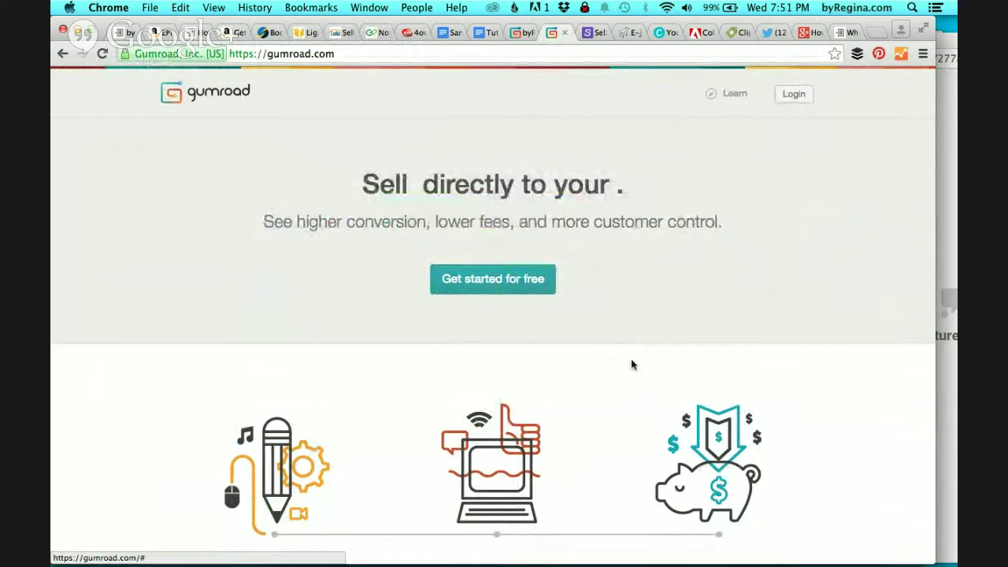
Step: Look over Gumroad's home page and view the products in the byRegina.com Gumroad store
{"action": "scroll", "coordinate": [625, 430], "scroll_direction": "down", "scroll_amount": 10}
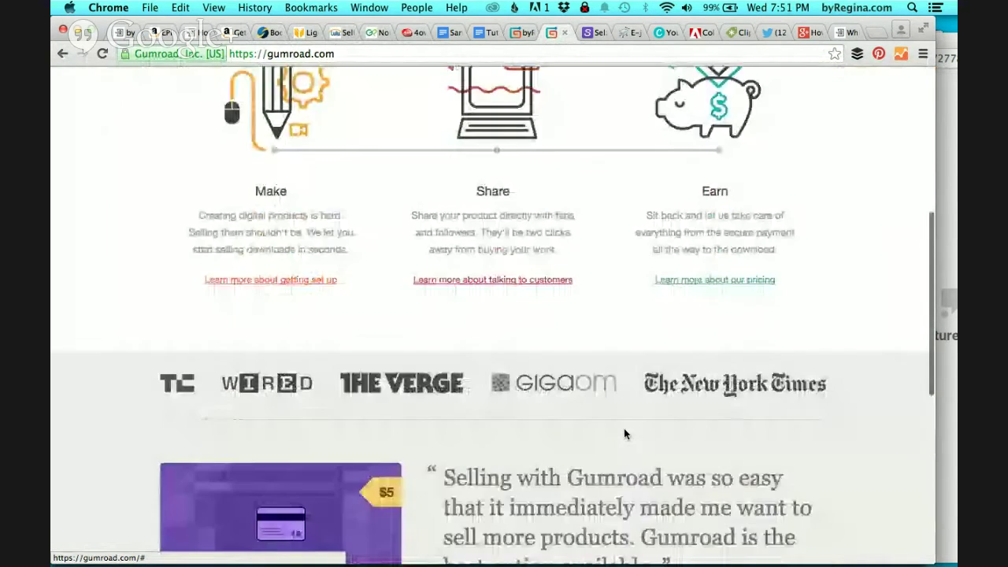
{"action": "scroll", "coordinate": [624, 433], "scroll_direction": "up", "scroll_amount": 10}
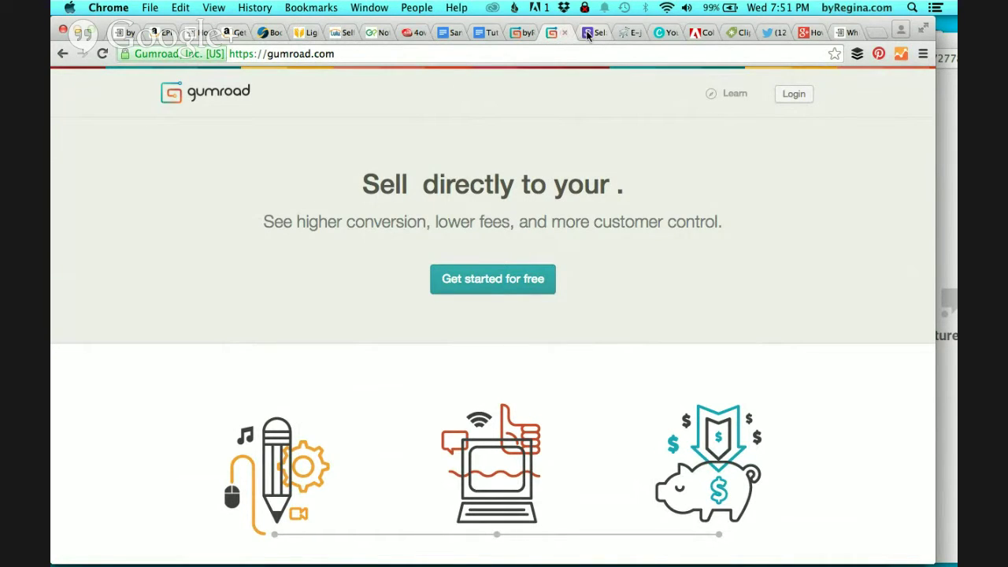
{"action": "left_click", "coordinate": [516, 33]}
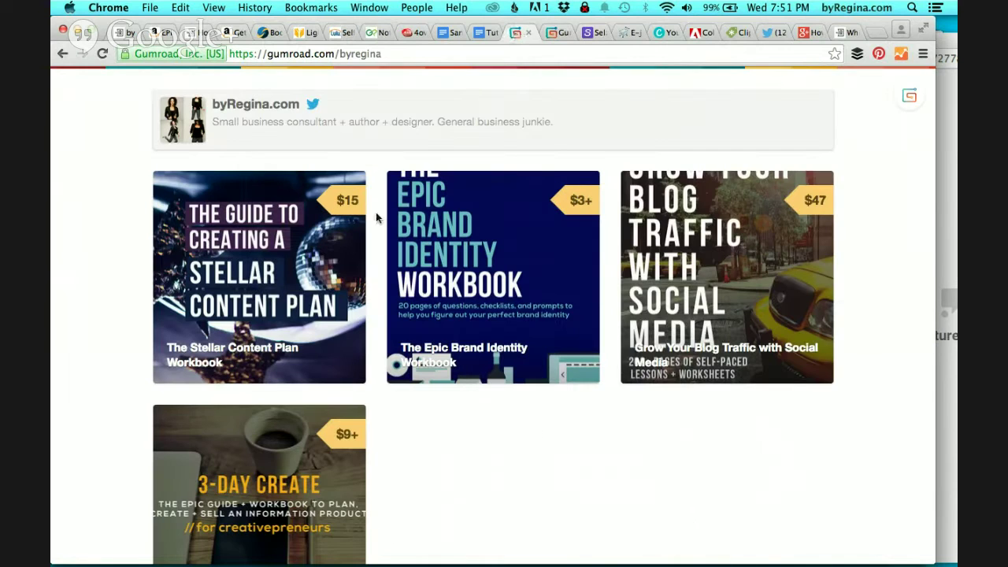
Step: Open the Selz home page and look over its introduction to selling online
{"action": "left_click", "coordinate": [587, 33]}
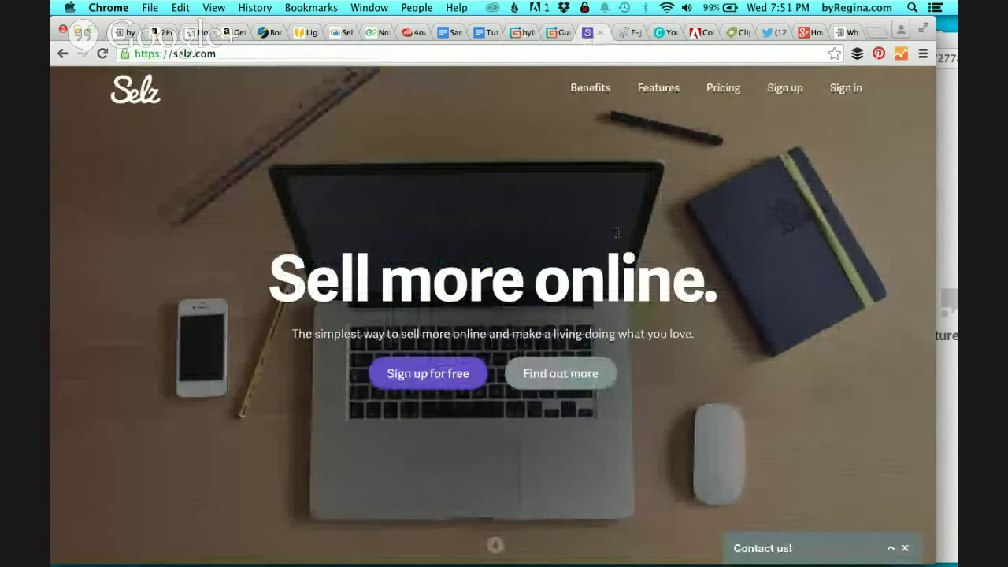
{"action": "scroll", "coordinate": [637, 332], "scroll_direction": "down", "scroll_amount": 7}
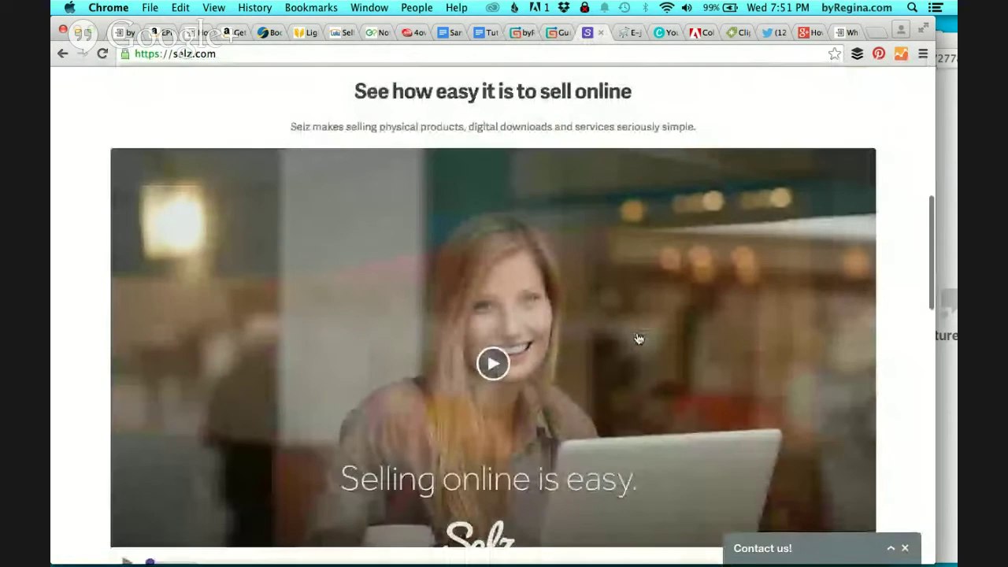
{"action": "scroll", "coordinate": [639, 339], "scroll_direction": "up", "scroll_amount": 10}
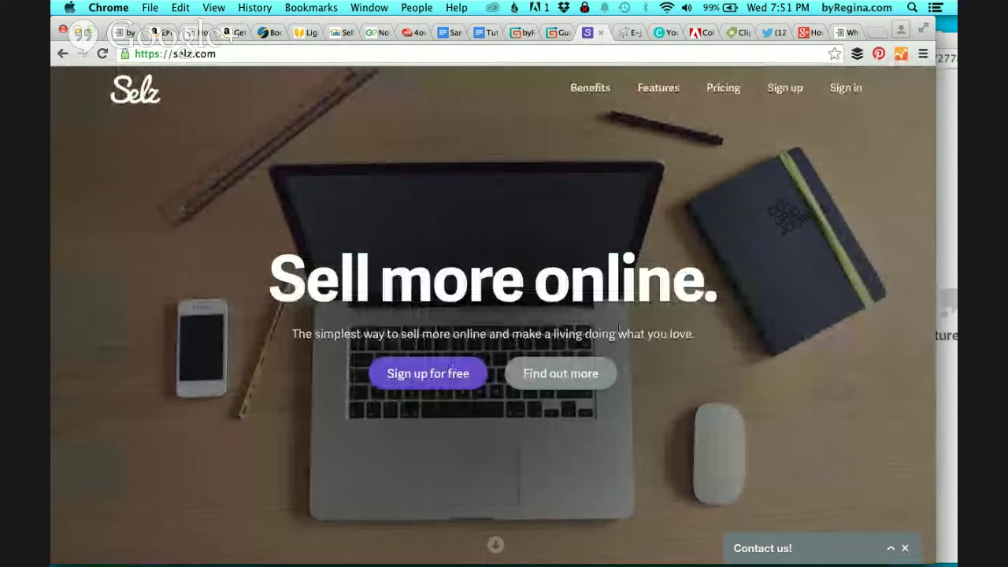
{"action": "scroll", "coordinate": [634, 364], "scroll_direction": "down", "scroll_amount": 5}
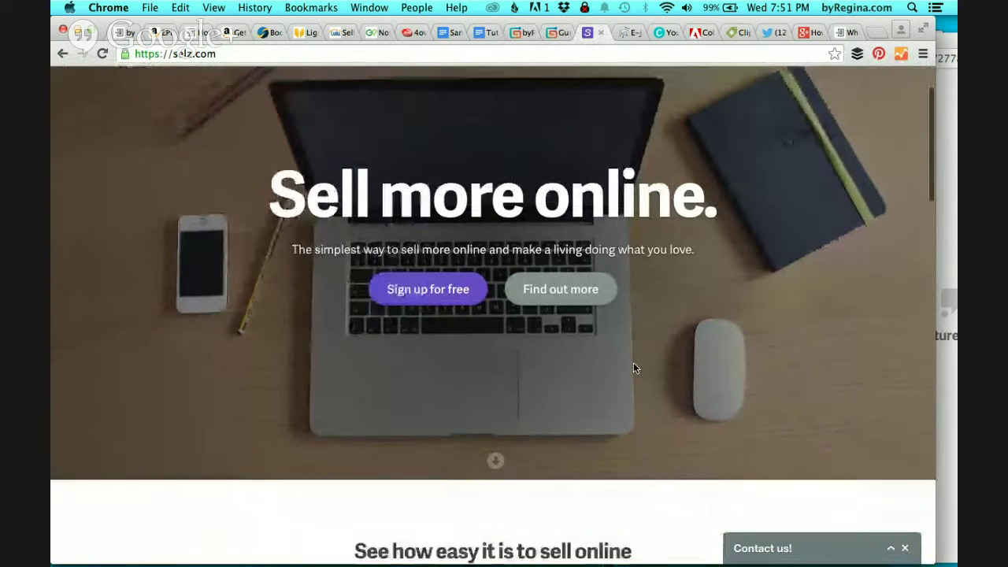
{"action": "scroll", "coordinate": [633, 362], "scroll_direction": "up", "scroll_amount": 10}
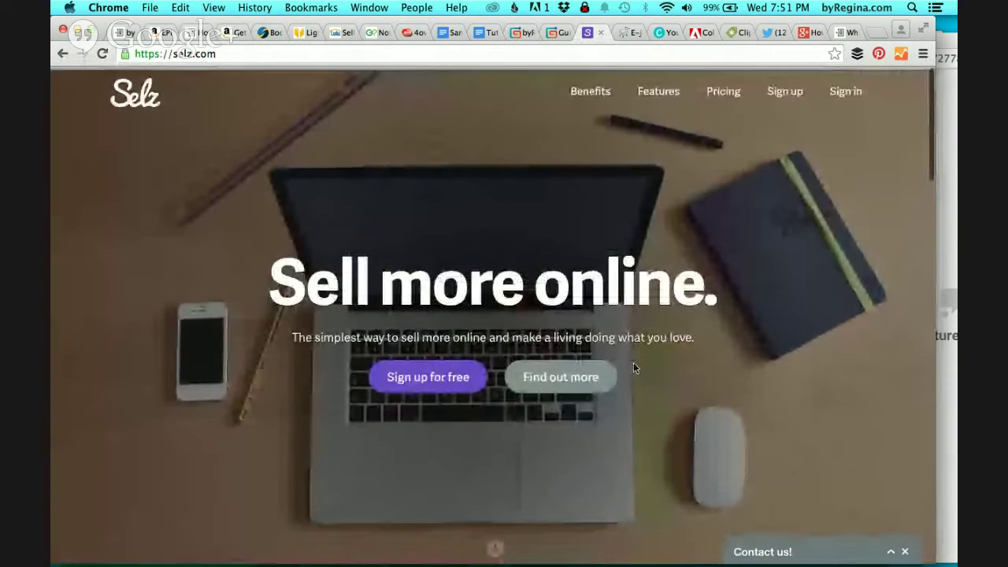
Step: Switch to Pages and look through the first pages of Sample Doc for Tutorial
{"action": "mouse_move", "coordinate": [664, 557]}
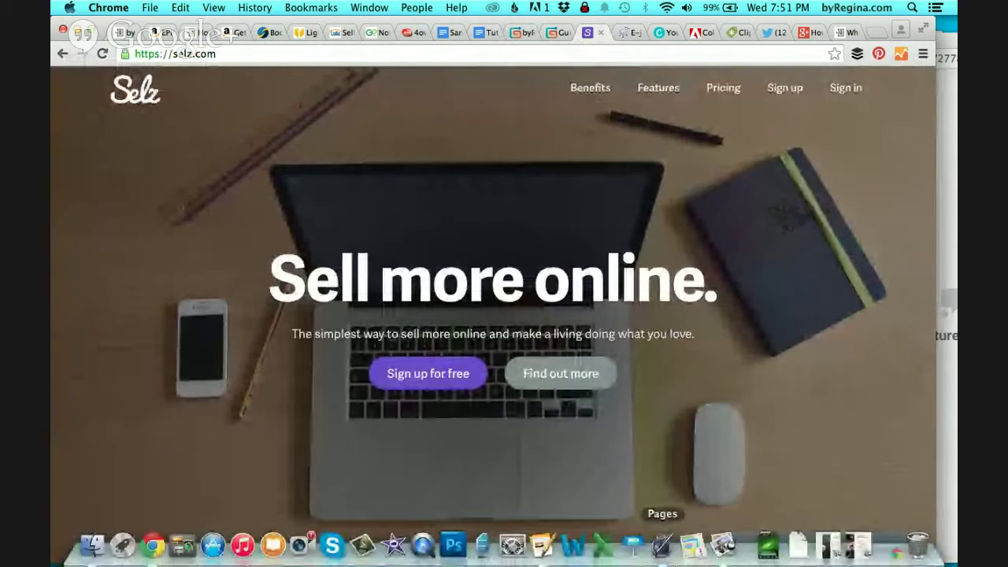
{"action": "left_click", "coordinate": [663, 547]}
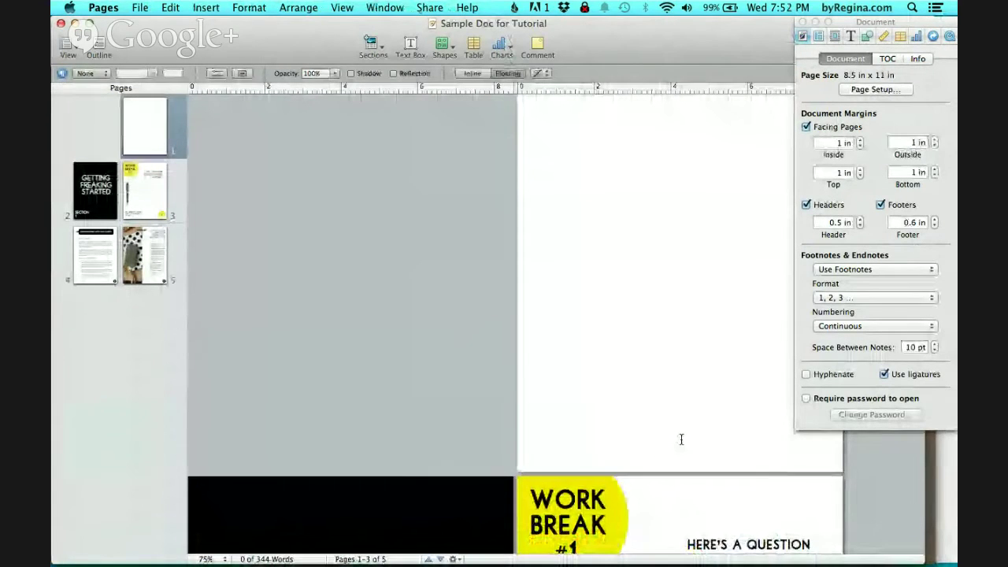
{"action": "scroll", "coordinate": [681, 439], "scroll_direction": "down", "scroll_amount": 5}
{"action": "scroll", "coordinate": [681, 438], "scroll_direction": "down", "scroll_amount": 3}
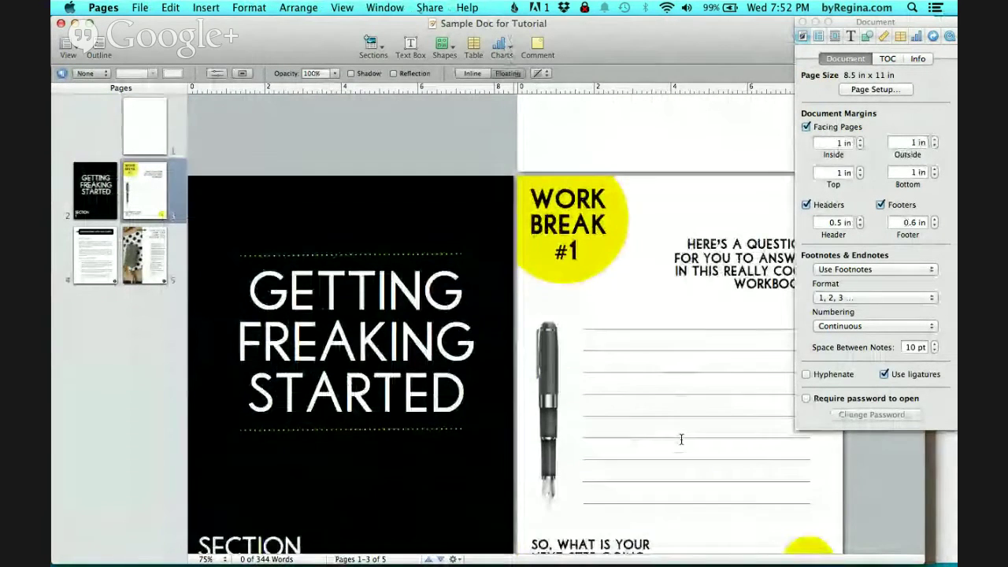
{"action": "mouse_move", "coordinate": [633, 560]}
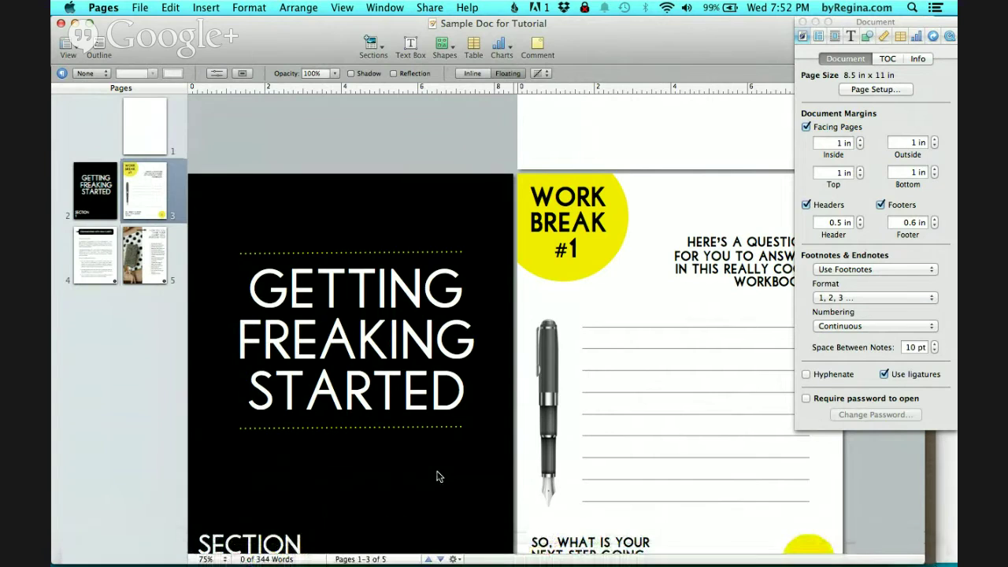
{"action": "mouse_move", "coordinate": [347, 564]}
{"action": "scroll", "coordinate": [642, 389], "scroll_direction": "up", "scroll_amount": 4}
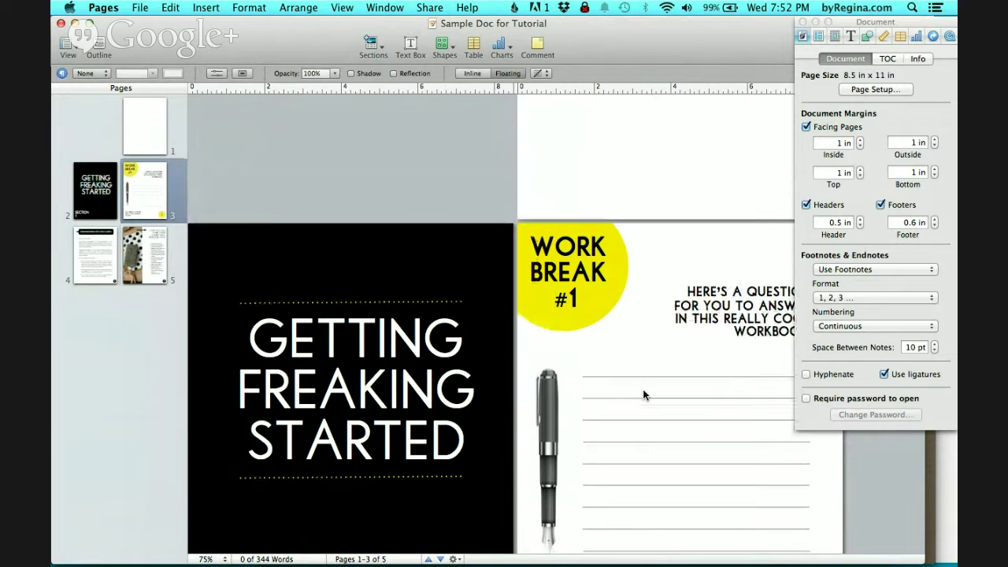
{"action": "scroll", "coordinate": [644, 394], "scroll_direction": "up", "scroll_amount": 5}
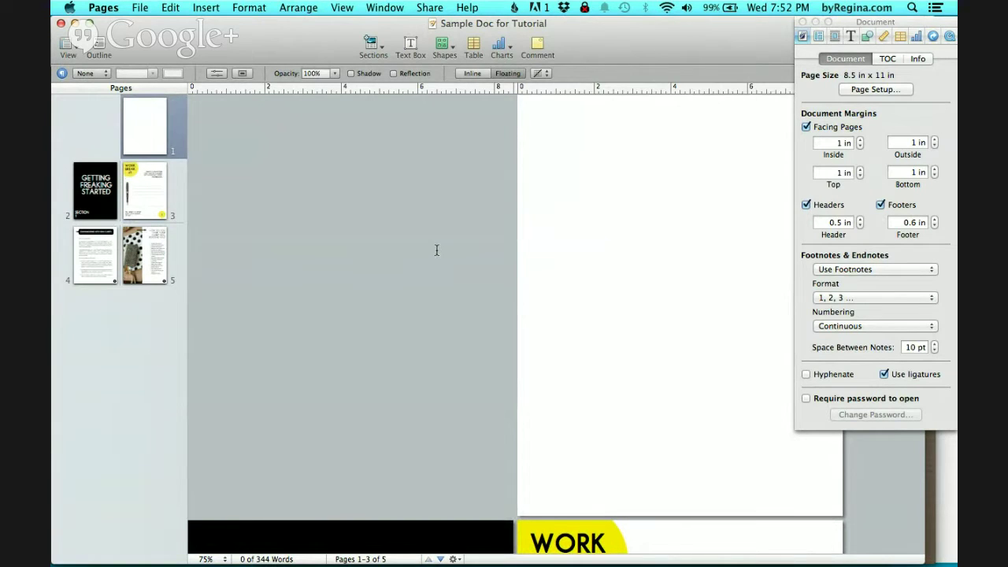
{"action": "scroll", "coordinate": [286, 257], "scroll_direction": "down", "scroll_amount": 10}
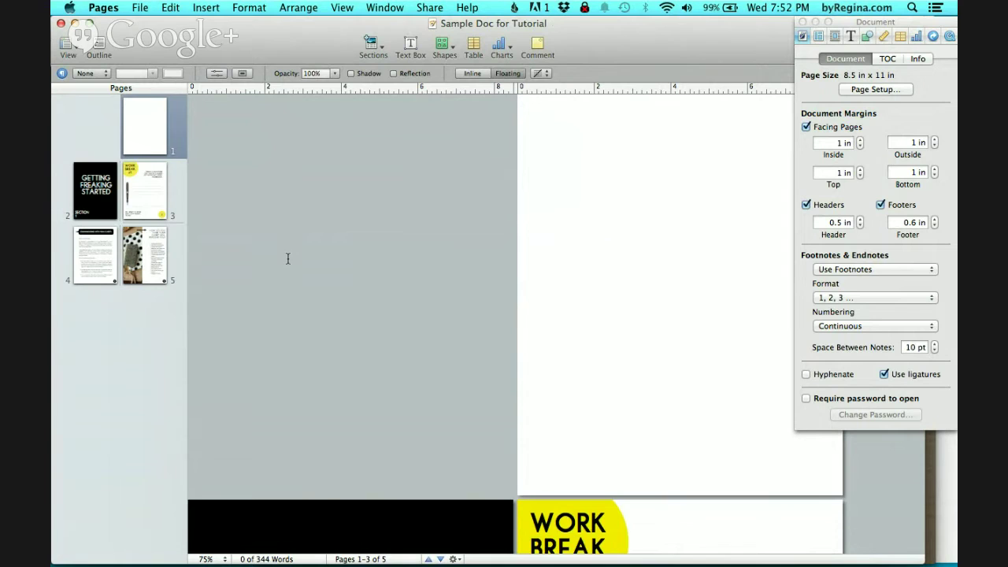
{"action": "scroll", "coordinate": [259, 200], "scroll_direction": "up", "scroll_amount": 10}
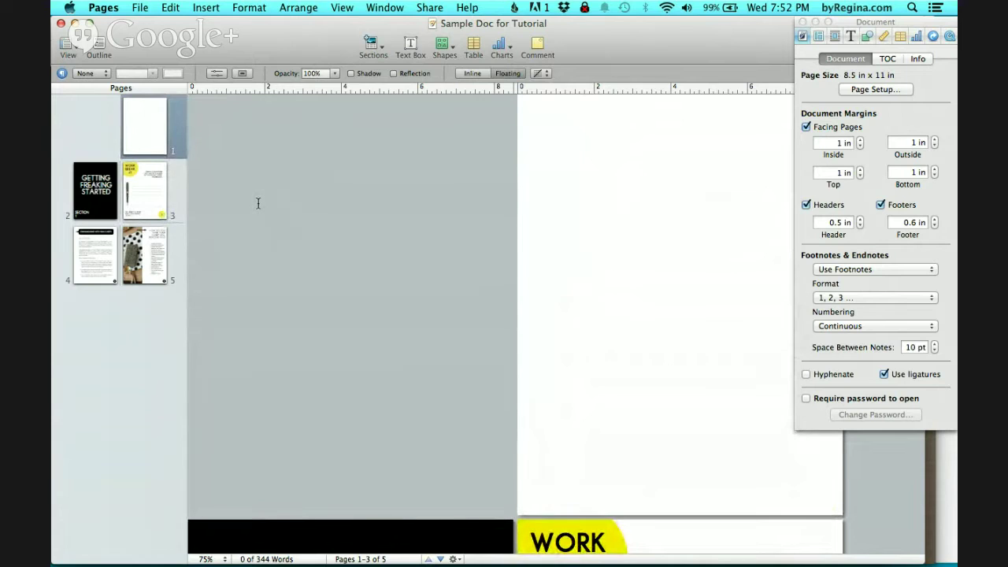
Step: Create a new document from the Blank word processing template
{"action": "left_click", "coordinate": [141, 8]}
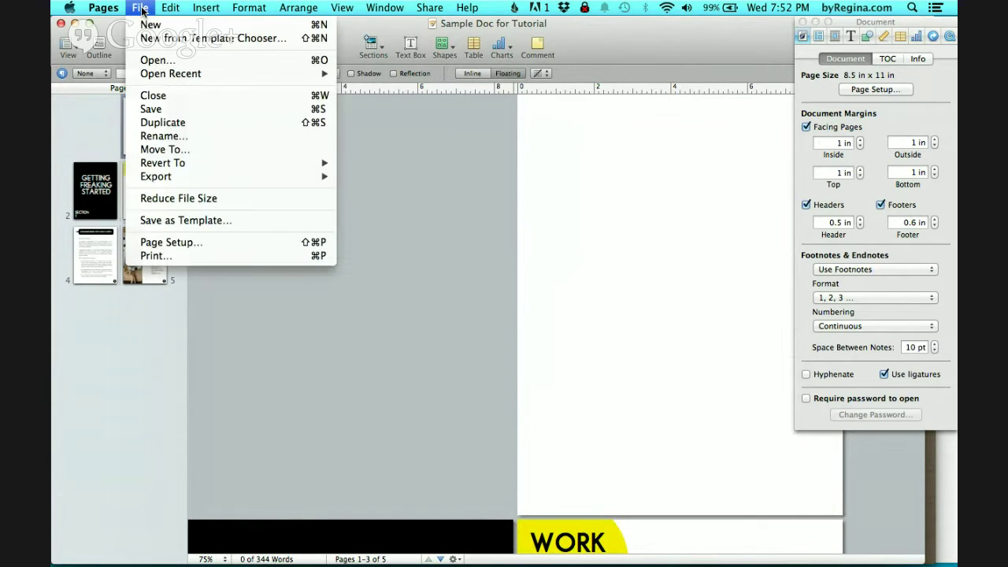
{"action": "left_click", "coordinate": [148, 25]}
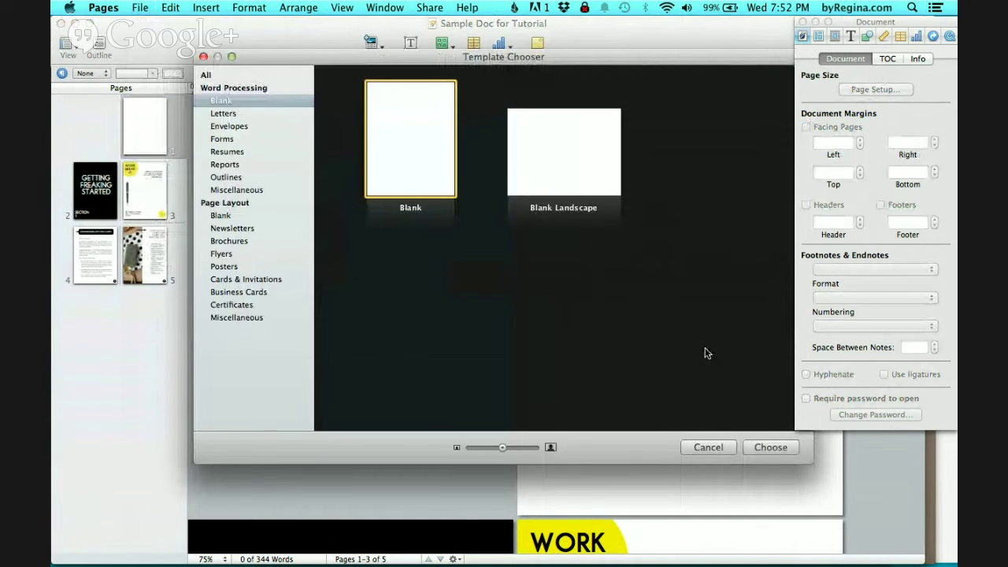
{"action": "left_click", "coordinate": [770, 447]}
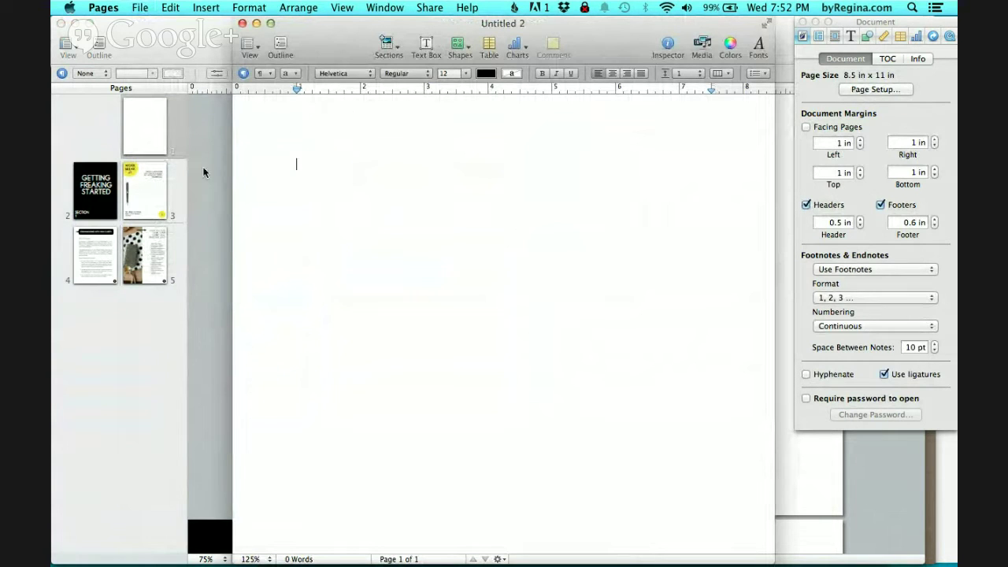
Step: Show page thumbnails in the new blank document and set its zoom to 75%
{"action": "left_click", "coordinate": [257, 48]}
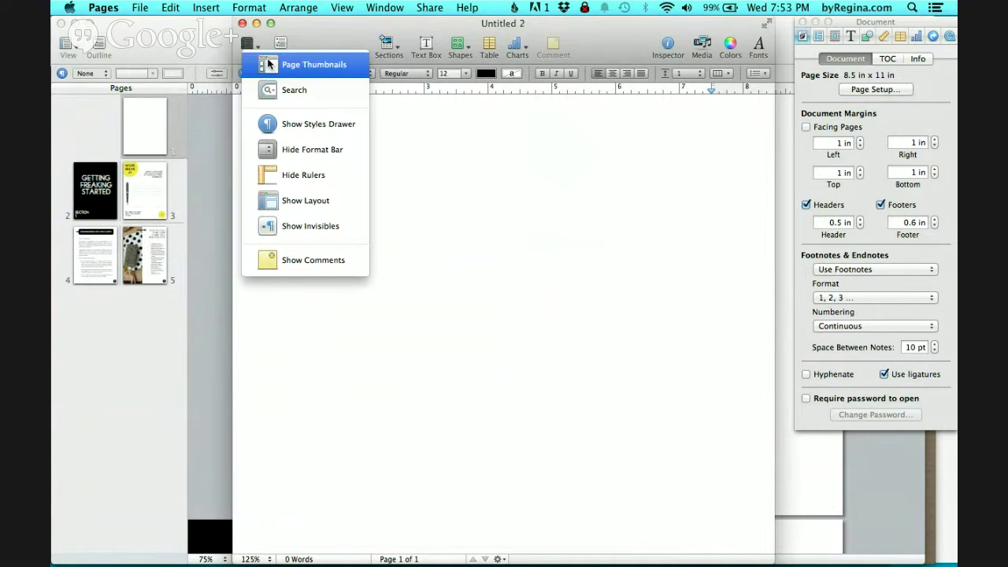
{"action": "left_click", "coordinate": [267, 65]}
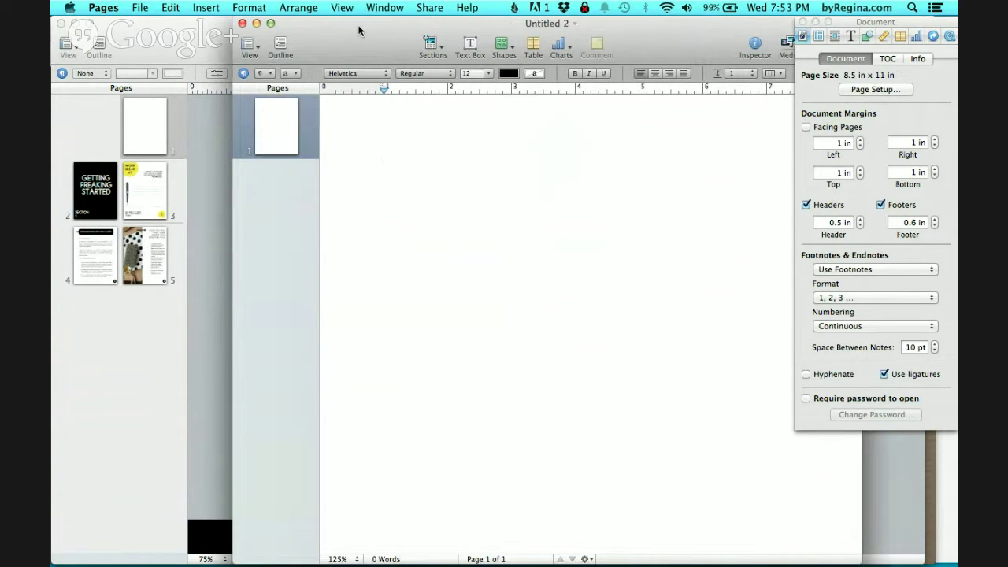
{"action": "left_click_drag", "start_coordinate": [359, 30], "coordinate": [248, 30]}
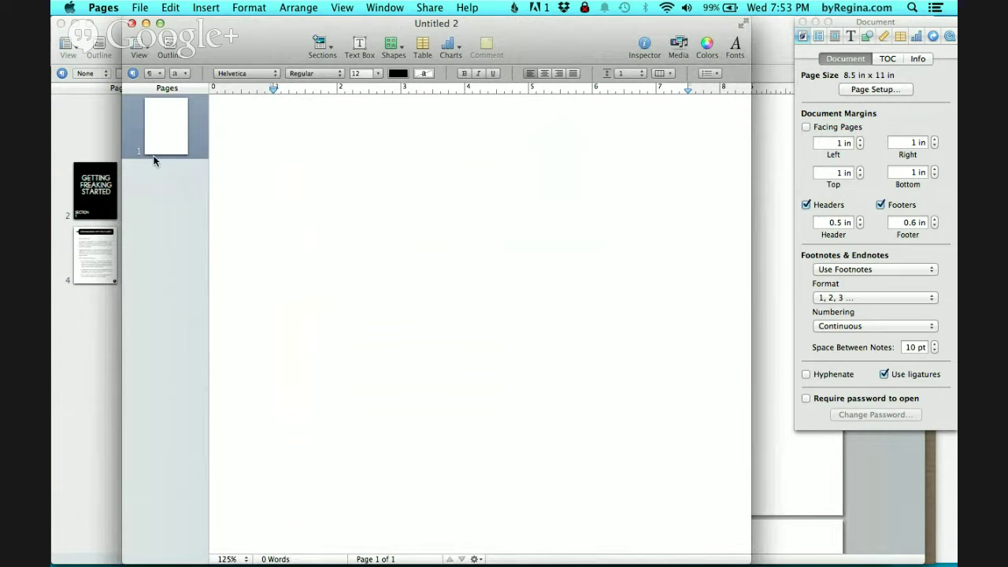
{"action": "left_click", "coordinate": [239, 559]}
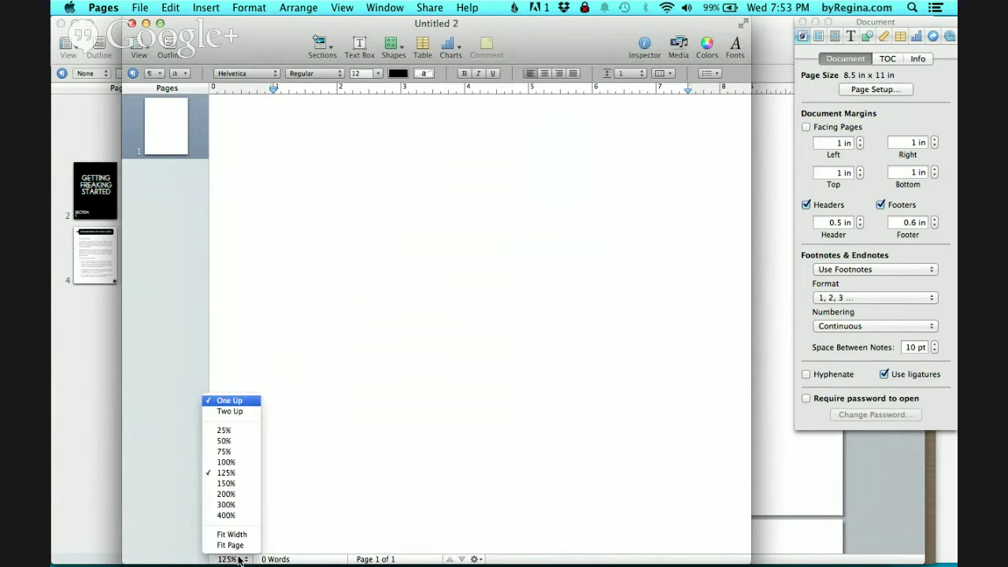
{"action": "left_click", "coordinate": [246, 452]}
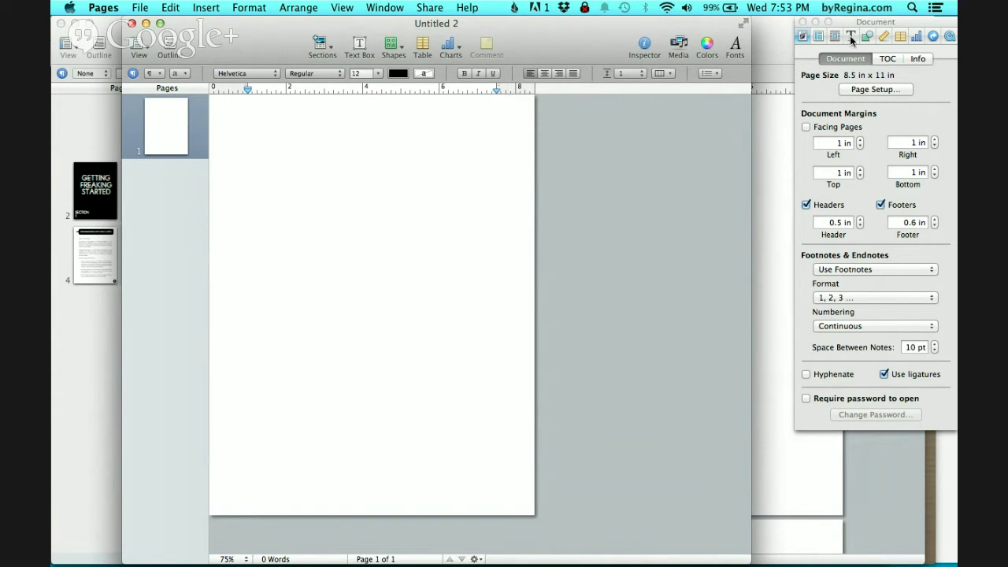
Step: Close the Inspector, reopen it for the blank document, and shift the document window slightly
{"action": "left_click", "coordinate": [802, 22]}
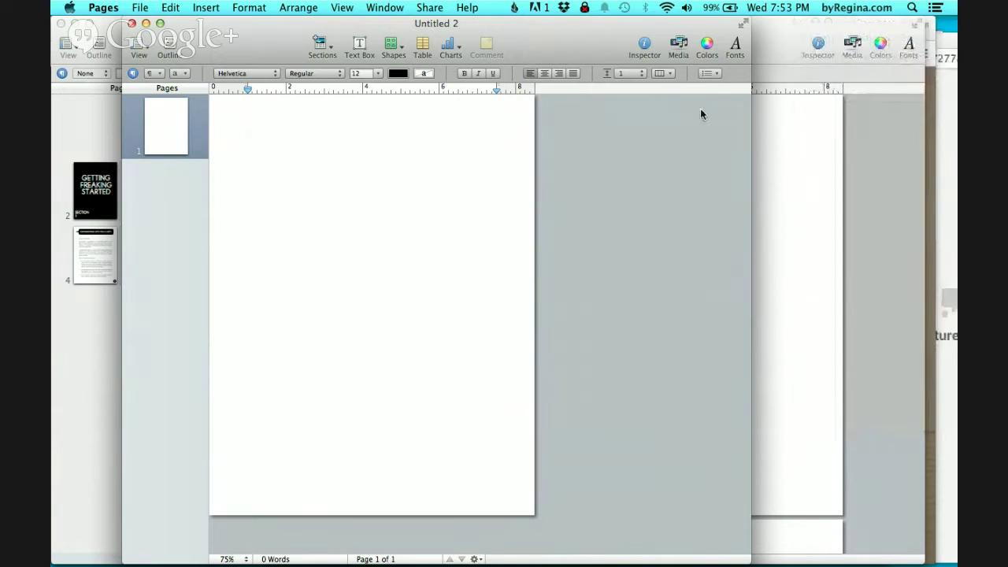
{"action": "left_click", "coordinate": [644, 46]}
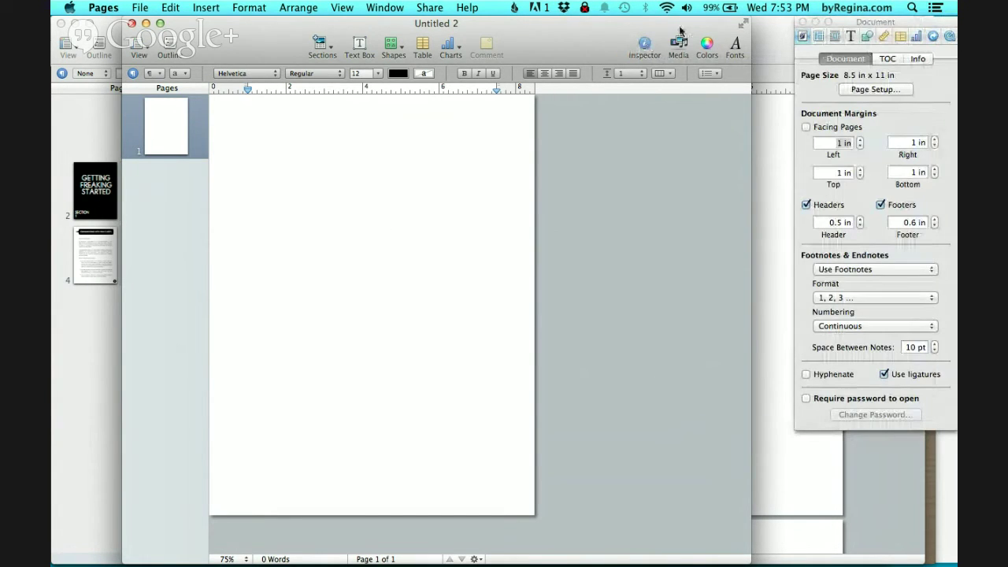
{"action": "left_click_drag", "start_coordinate": [680, 30], "coordinate": [711, 30]}
Step: Switch to the newer Pages version and show the document settings of Sample Doc for Tutorial-NEW PAGES
{"action": "mouse_move", "coordinate": [513, 551]}
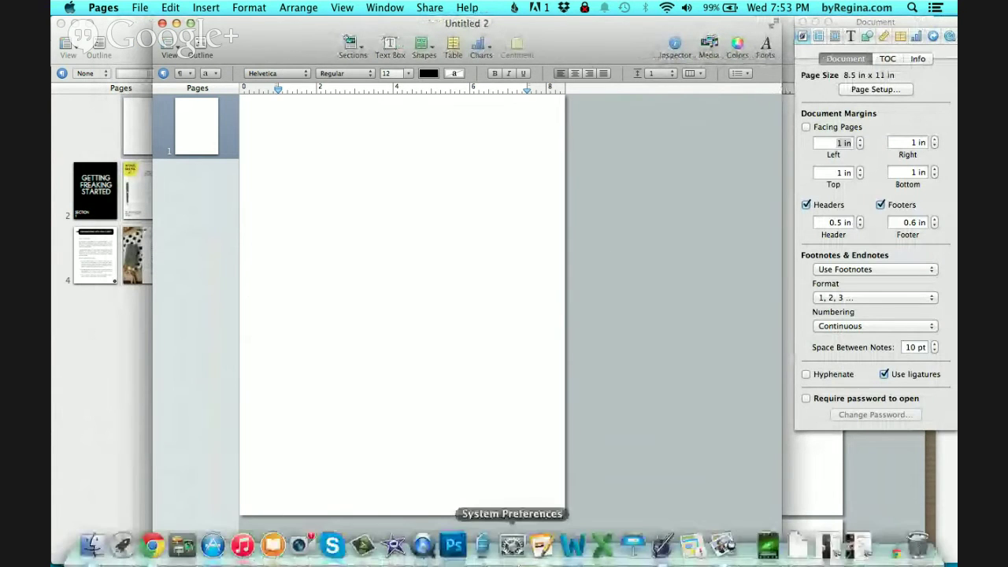
{"action": "left_click", "coordinate": [542, 544]}
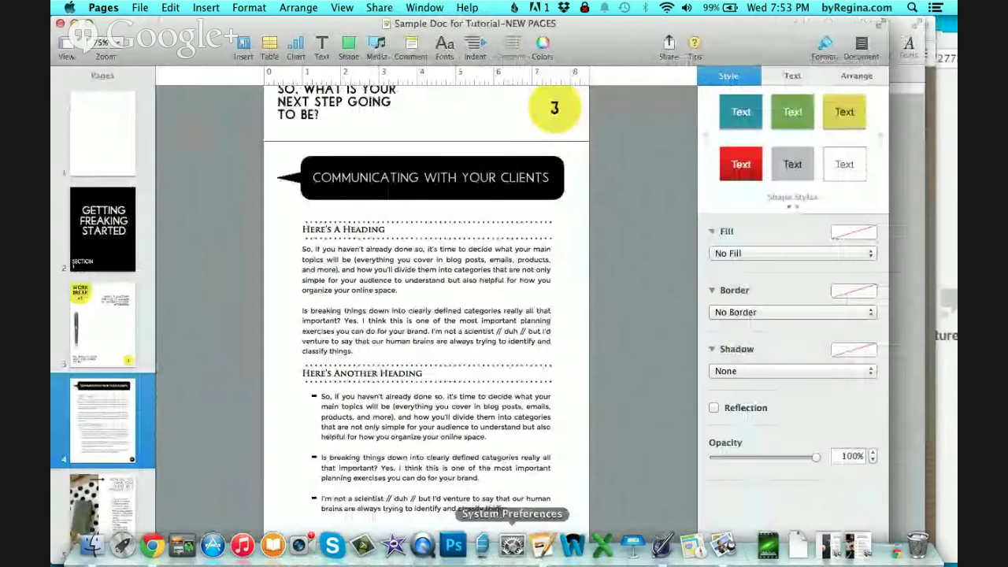
{"action": "left_click", "coordinate": [862, 41]}
{"action": "left_click", "coordinate": [864, 44]}
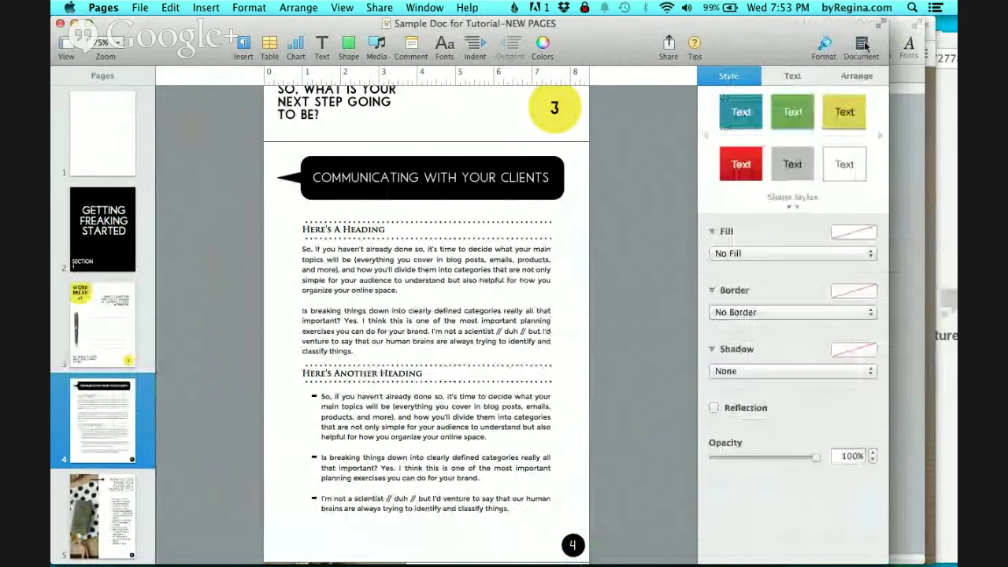
{"action": "left_click", "coordinate": [864, 45]}
{"action": "left_click", "coordinate": [866, 47]}
{"action": "left_click", "coordinate": [871, 54]}
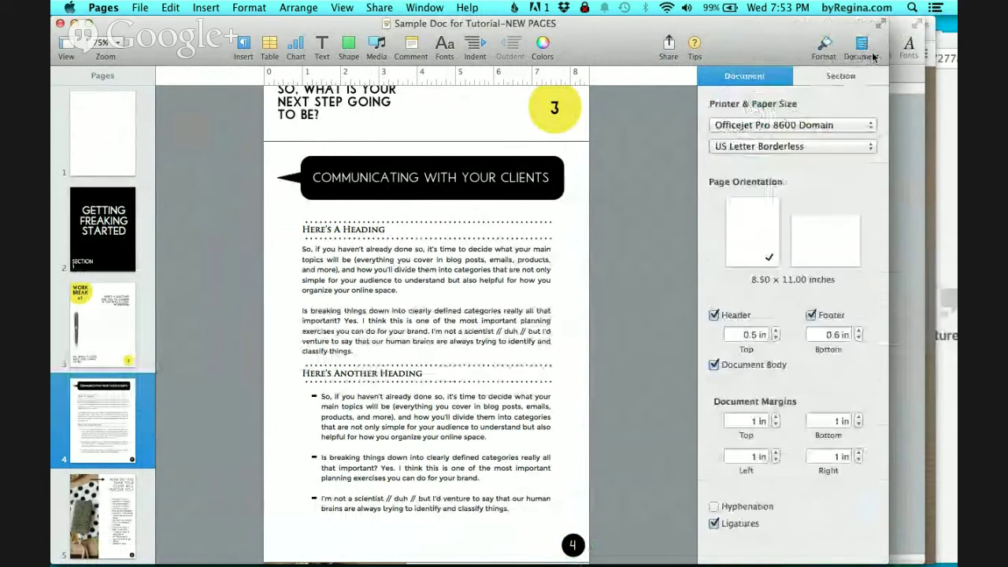
Step: Return to the older Pages version, minimize Sample Doc for Tutorial, and bring the blank document to the front
{"action": "left_click", "coordinate": [902, 31]}
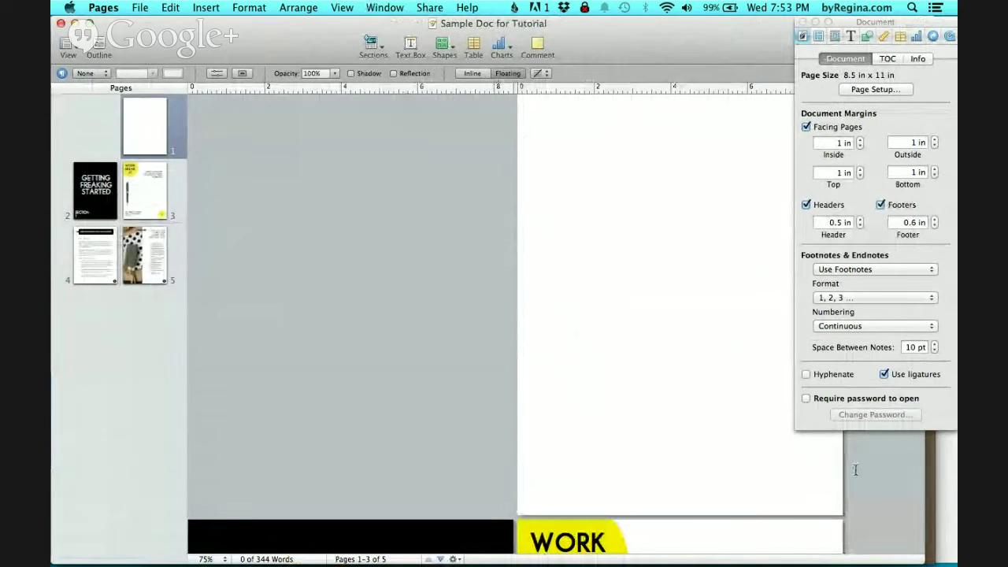
{"action": "mouse_move", "coordinate": [668, 559]}
{"action": "mouse_move", "coordinate": [890, 24]}
{"action": "left_mouse_down"}
{"action": "mouse_move", "coordinate": [889, 11]}
{"action": "mouse_move", "coordinate": [879, 22]}
{"action": "mouse_move", "coordinate": [892, 22]}
{"action": "left_mouse_up"}
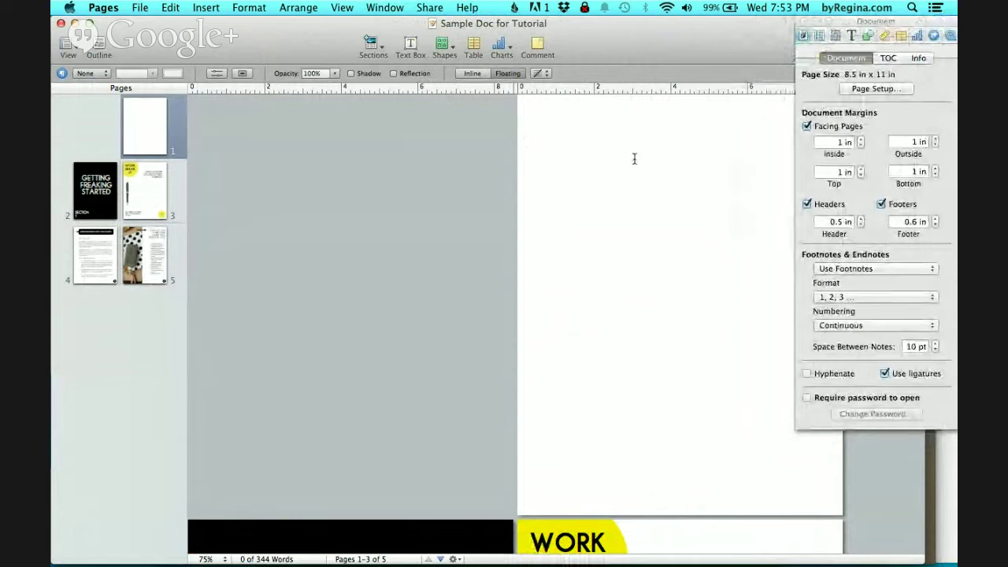
{"action": "scroll", "coordinate": [573, 292], "scroll_direction": "down", "scroll_amount": 2}
{"action": "scroll", "coordinate": [573, 293], "scroll_direction": "up", "scroll_amount": 2}
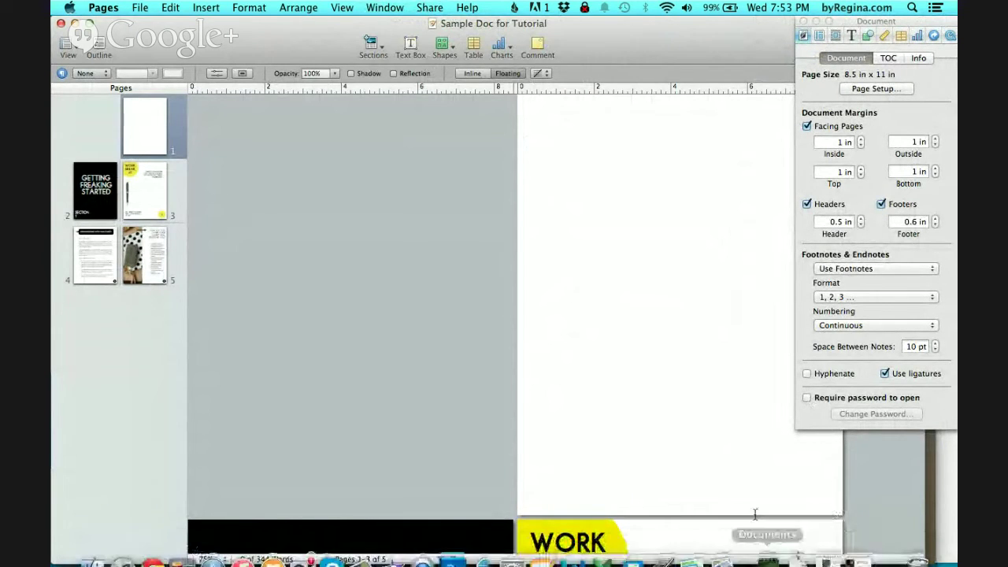
{"action": "left_click", "coordinate": [74, 25]}
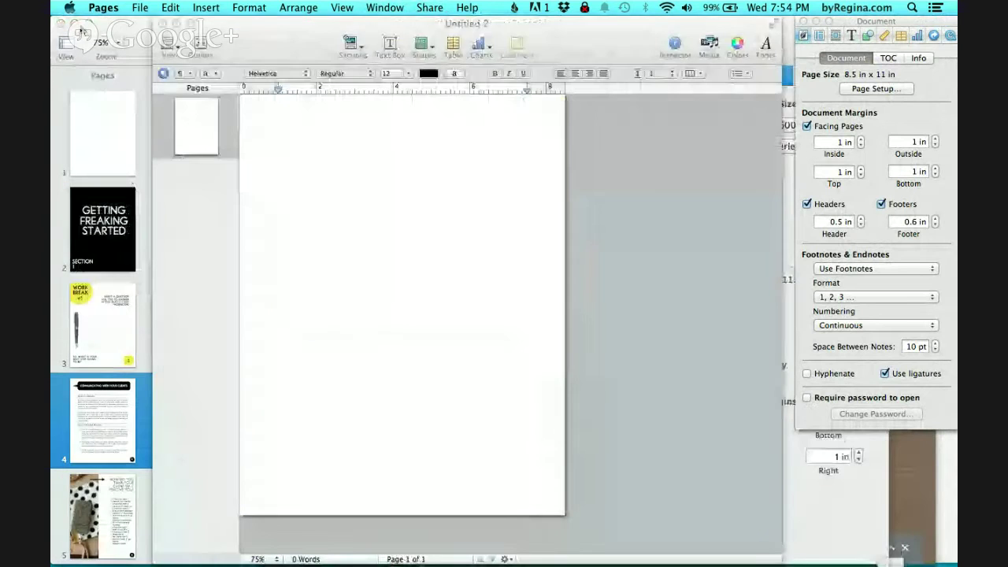
{"action": "left_click_drag", "start_coordinate": [601, 30], "coordinate": [612, 31]}
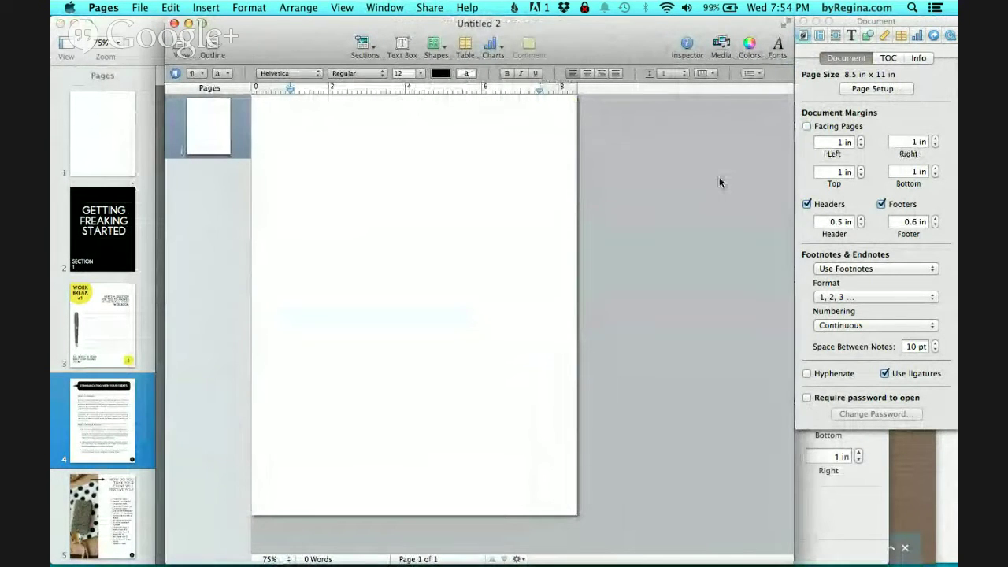
Step: Set the blank document's left and right margins to 0.5 in and its top and bottom margins to 0.25 in
{"action": "left_click", "coordinate": [861, 145]}
{"action": "left_click", "coordinate": [861, 145]}
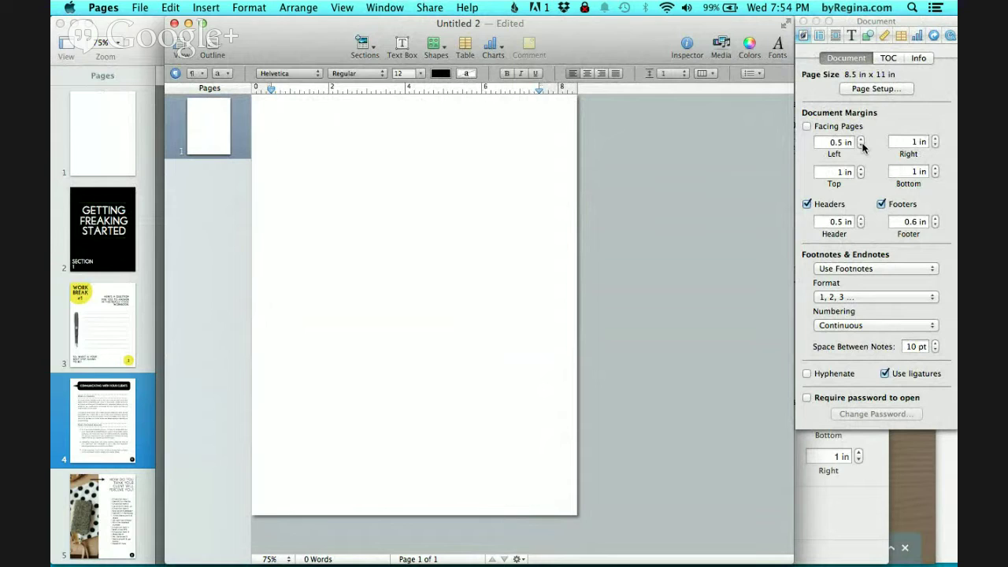
{"action": "left_click", "coordinate": [935, 145]}
{"action": "left_click", "coordinate": [936, 140]}
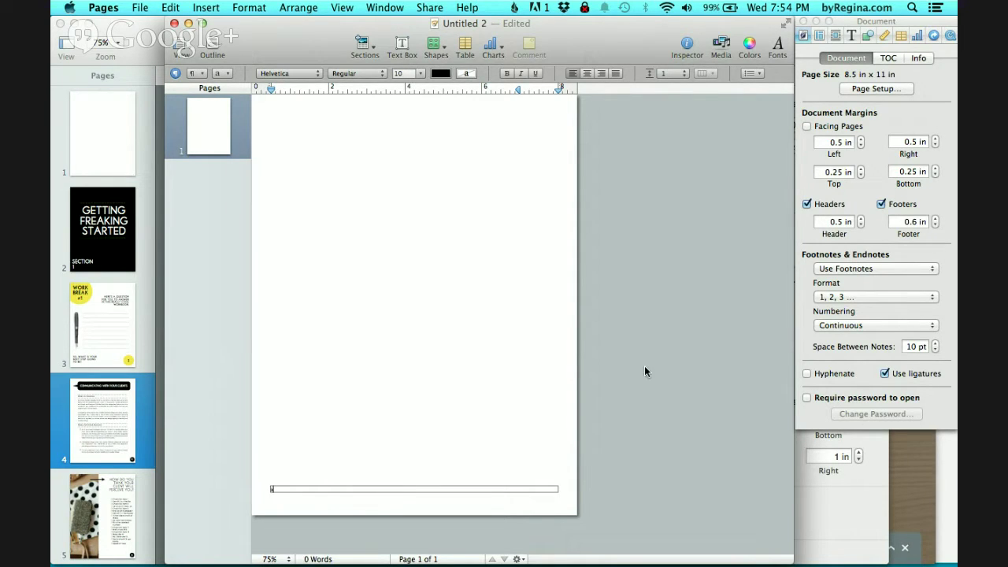
Step: Set the footer distance to 0.1 in and the header distance to 0.25 in
{"action": "left_click", "coordinate": [936, 226]}
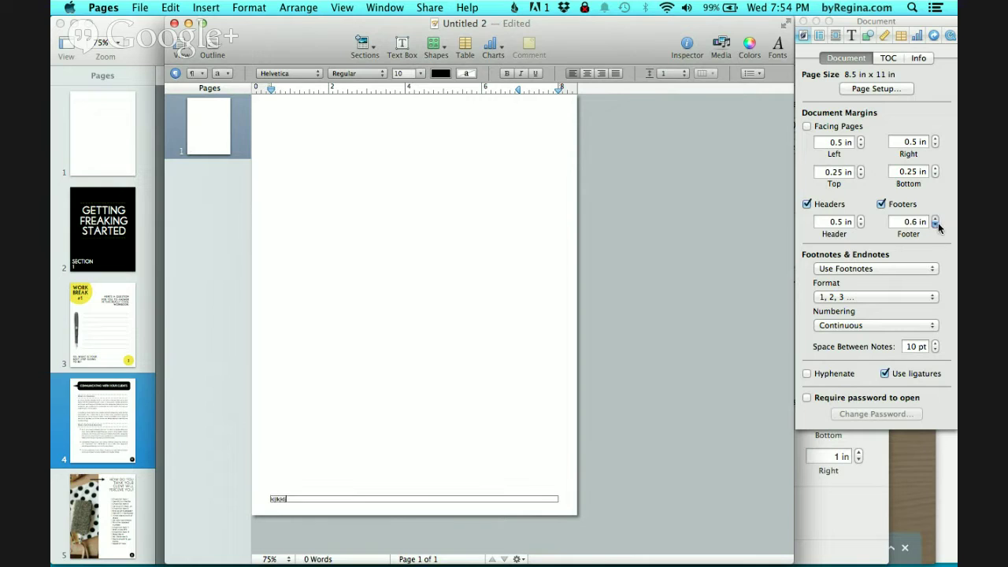
{"action": "left_click", "coordinate": [937, 226]}
{"action": "left_click", "coordinate": [937, 226]}
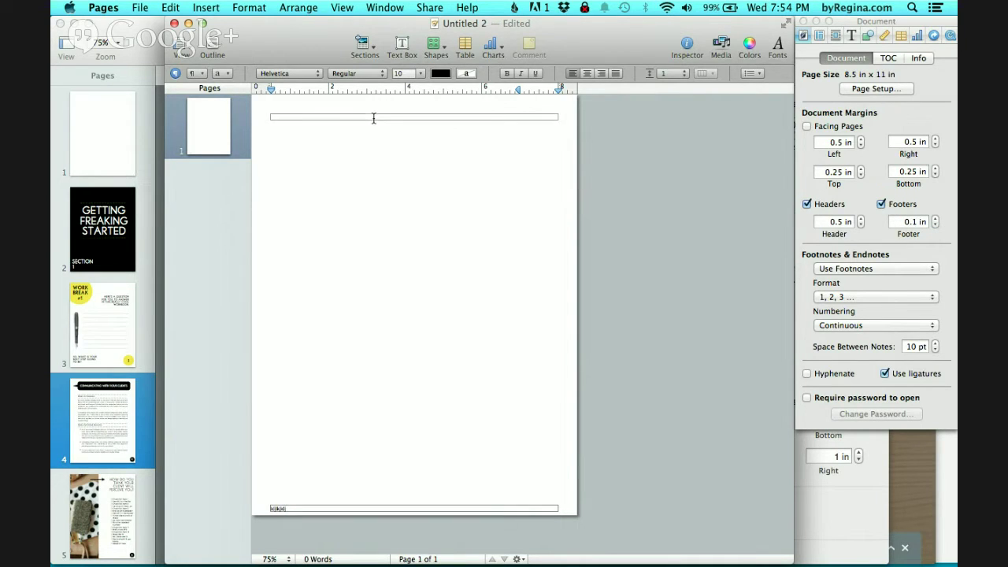
{"action": "left_click", "coordinate": [861, 219]}
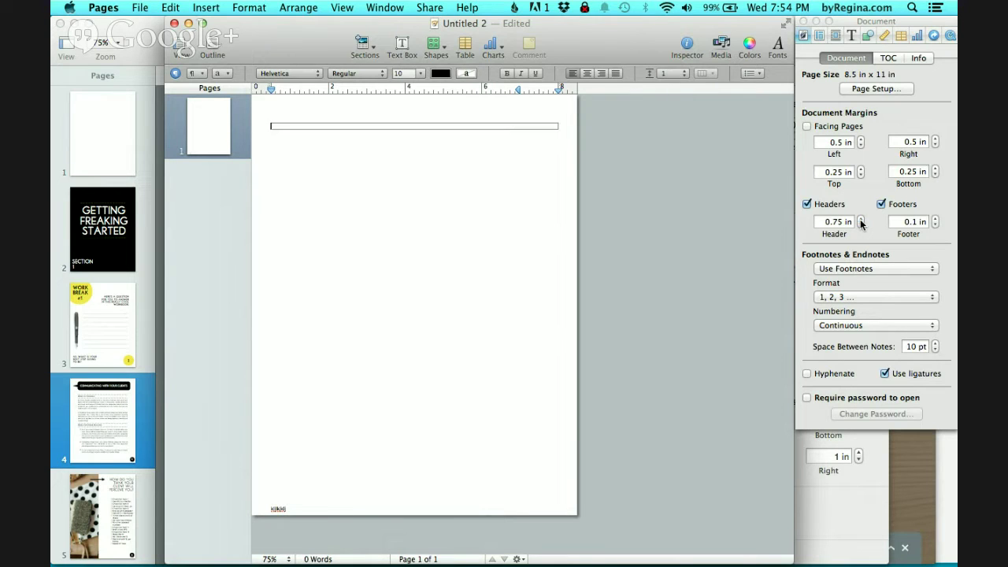
{"action": "left_click", "coordinate": [861, 225]}
{"action": "left_click", "coordinate": [860, 225]}
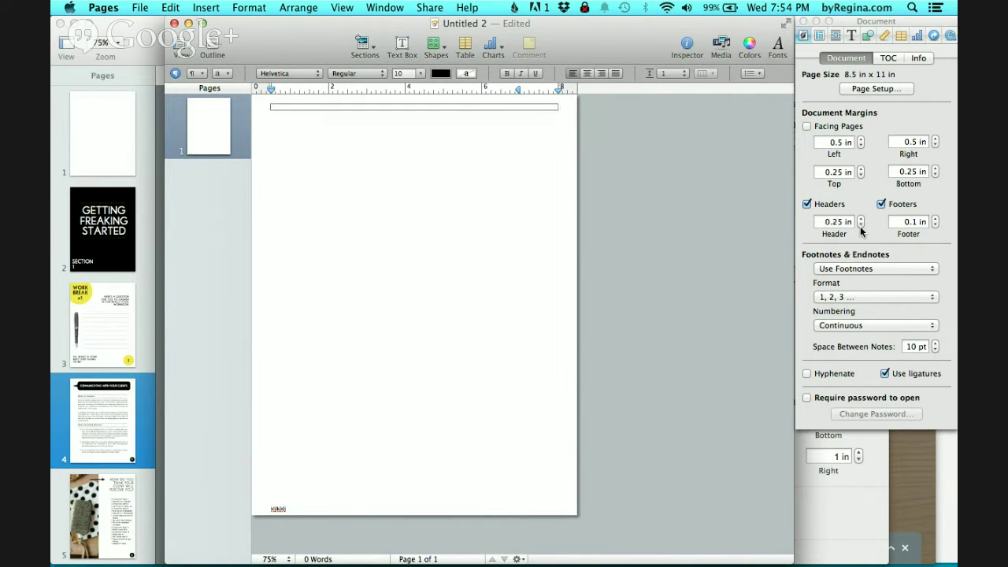
{"action": "left_click", "coordinate": [418, 201]}
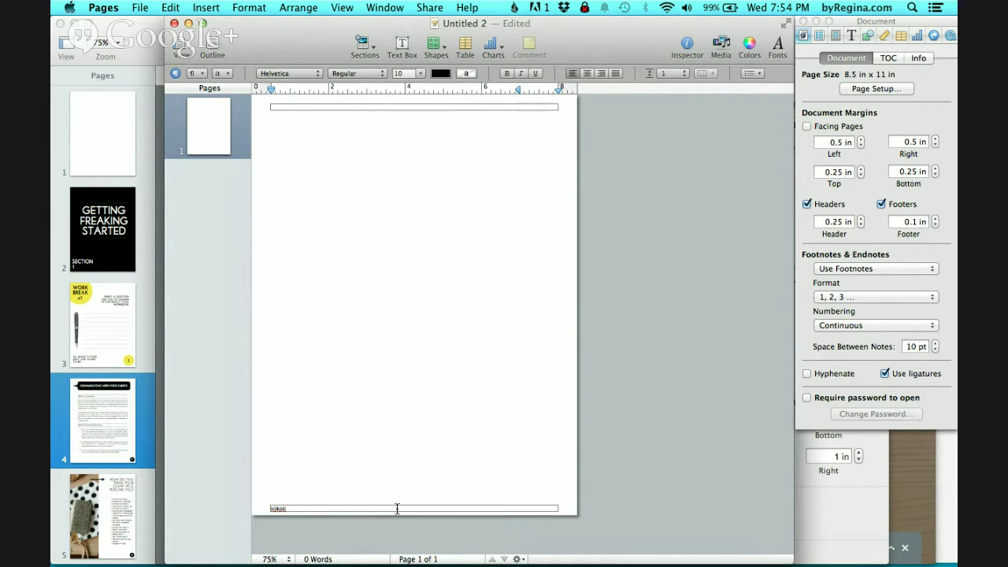
Step: Show the Week 3 Schedule PDF in Preview in a wider window, and return to the blank Pages document
{"action": "left_click", "coordinate": [801, 555]}
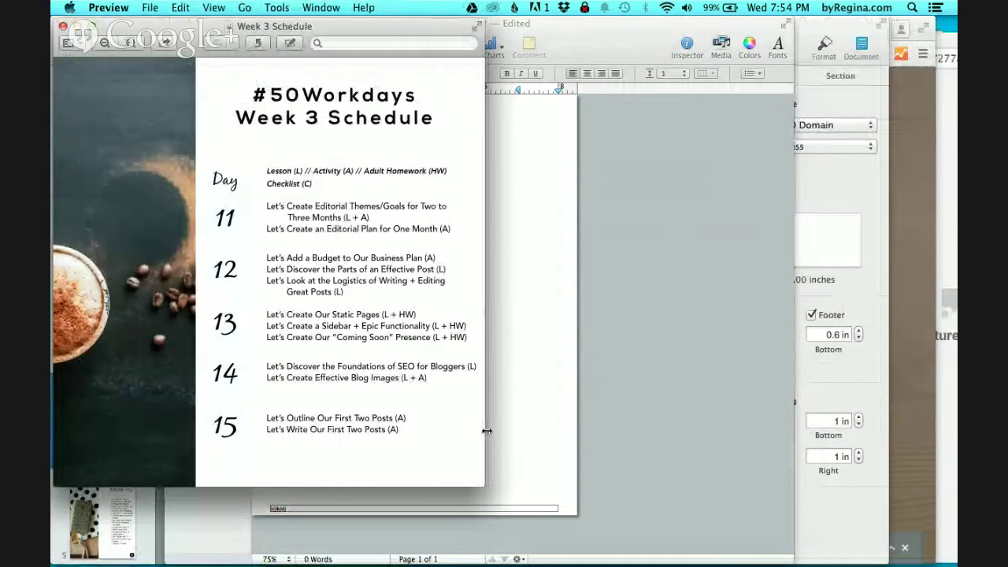
{"action": "left_click_drag", "start_coordinate": [483, 430], "coordinate": [652, 510]}
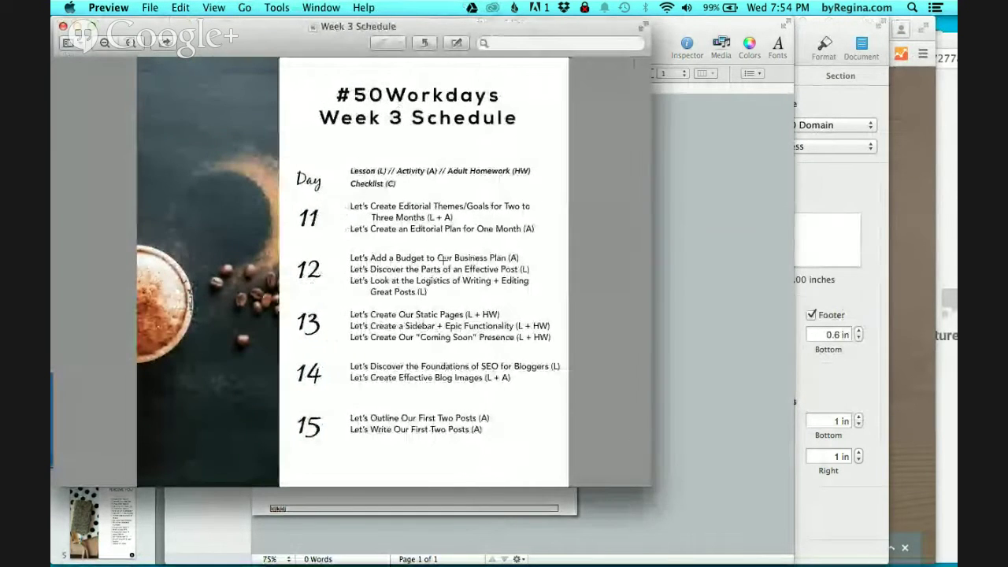
{"action": "left_click", "coordinate": [690, 260]}
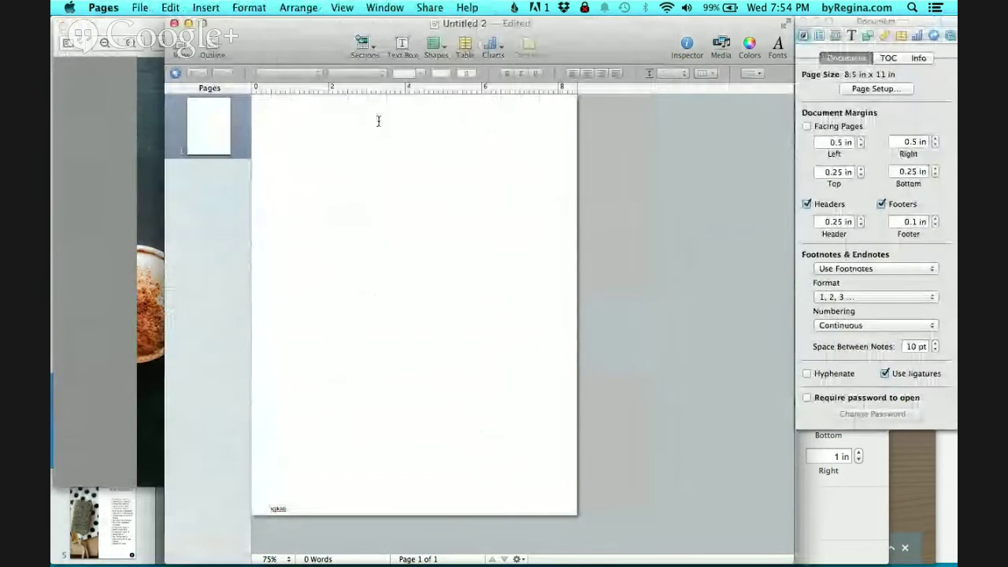
Step: Open the custom paper sizes from Page Setup and add a new size named "Naming something cool"
{"action": "left_click", "coordinate": [140, 7]}
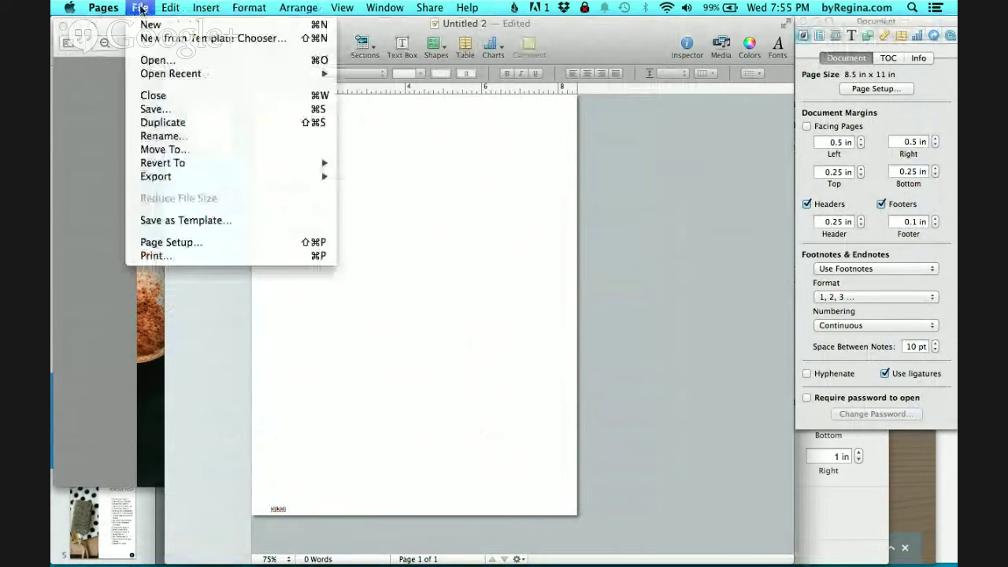
{"action": "left_click", "coordinate": [206, 241]}
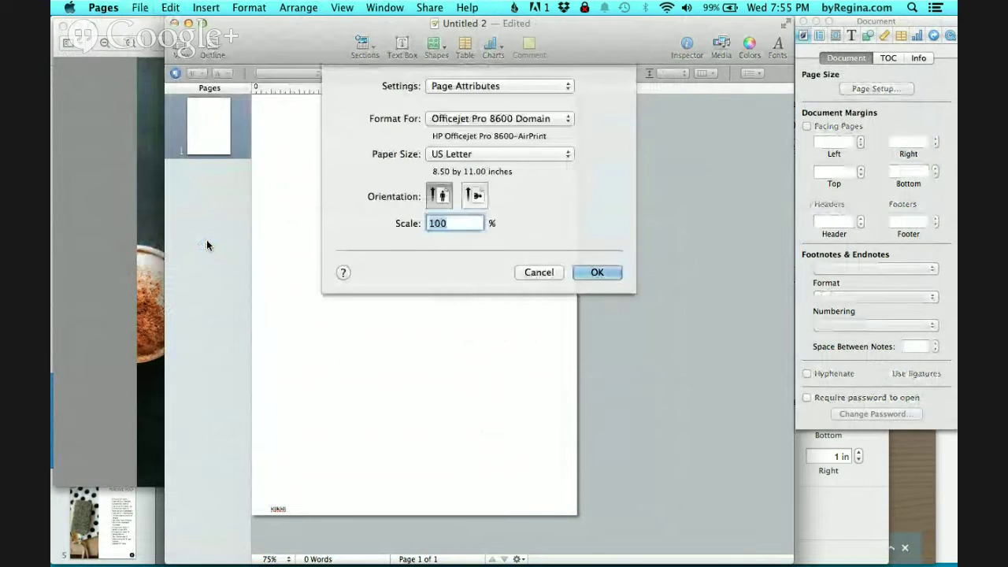
{"action": "left_click", "coordinate": [567, 154]}
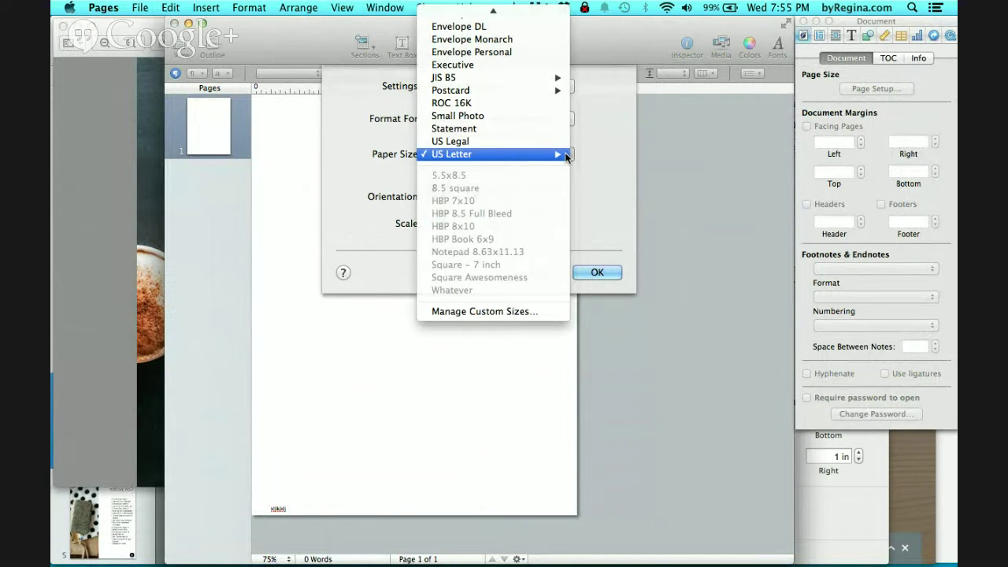
{"action": "left_click", "coordinate": [502, 311]}
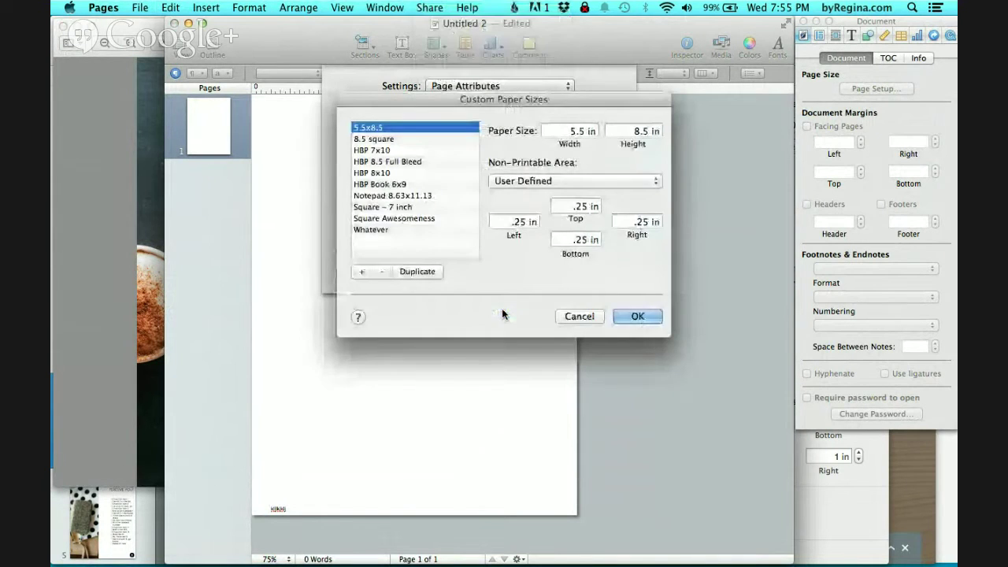
{"action": "left_click_drag", "start_coordinate": [487, 100], "coordinate": [492, 78]}
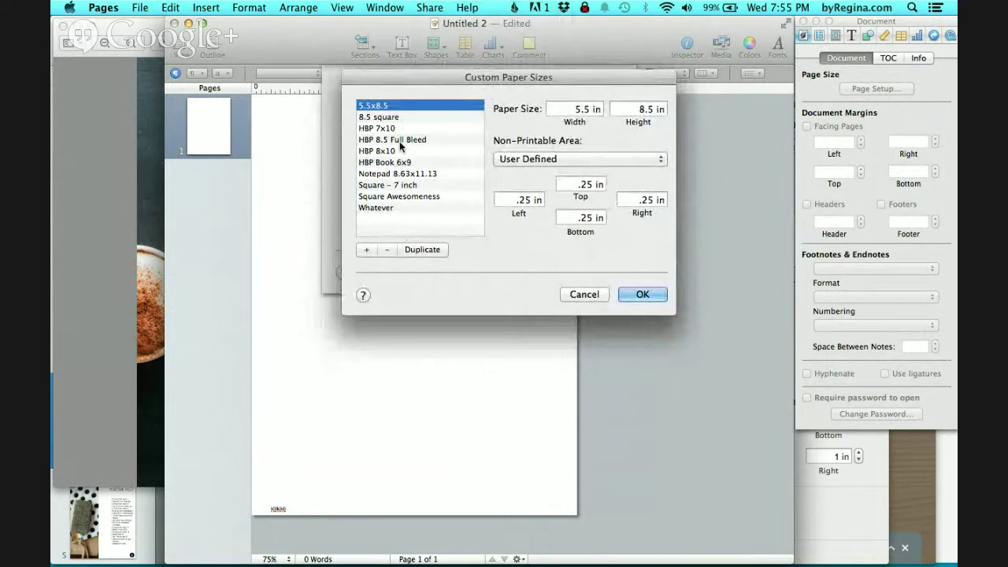
{"action": "left_click", "coordinate": [366, 250]}
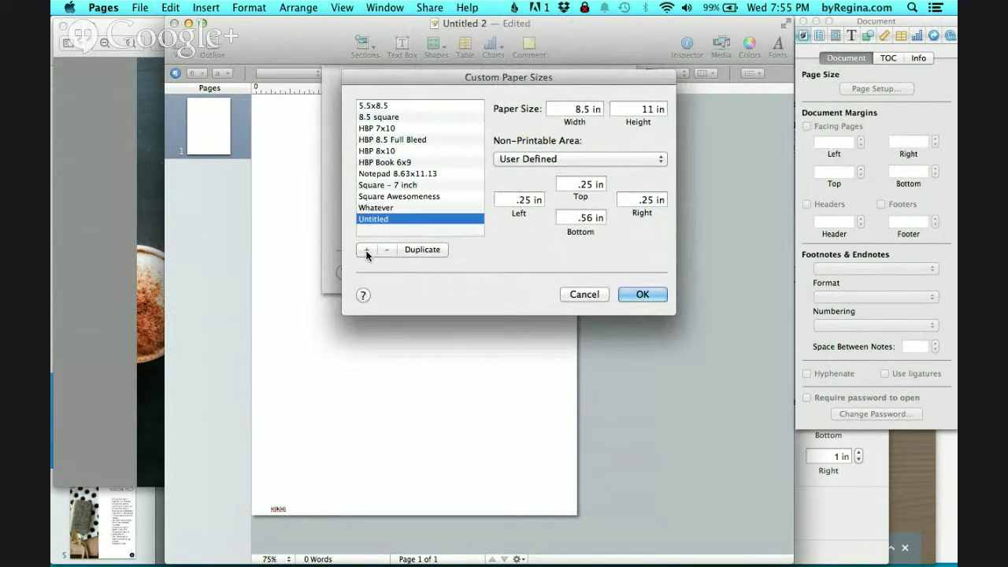
{"action": "double_click", "coordinate": [367, 219]}
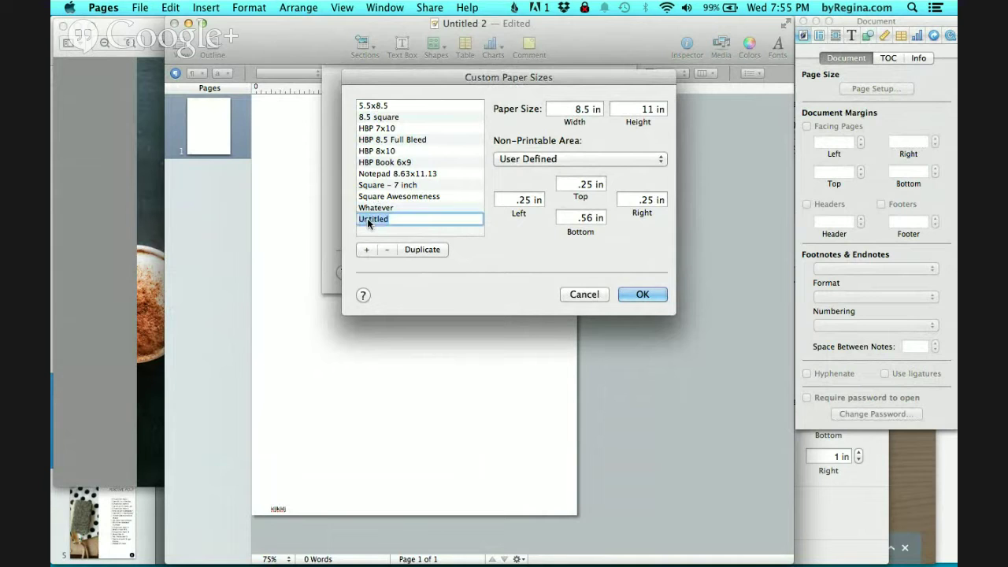
{"action": "type", "text": "Naming something cool"}
{"action": "key", "text": "Tab"}
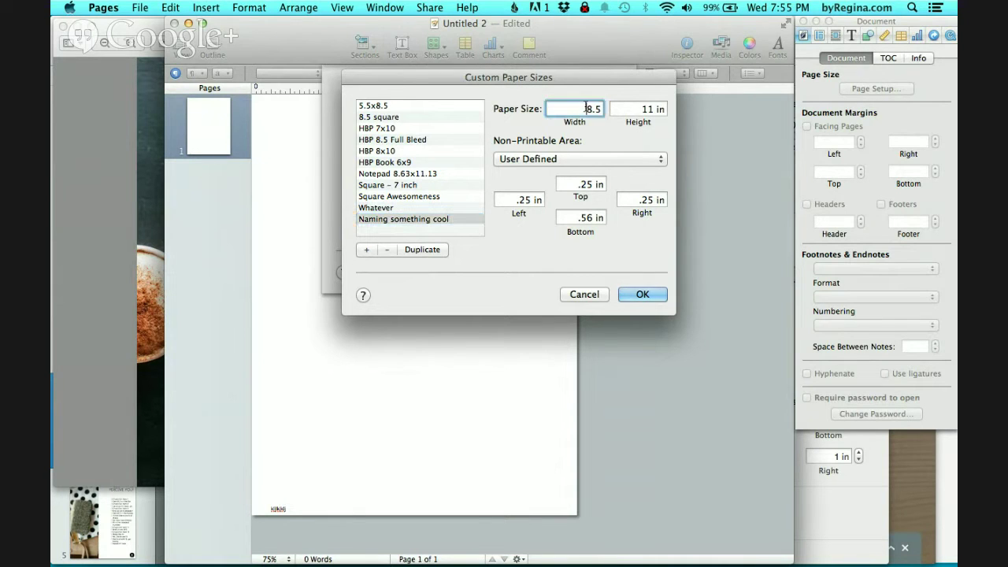
Step: Go through the new paper size's height and non-printable area settings, and cancel the custom size and page setup
{"action": "left_click", "coordinate": [643, 109]}
{"action": "left_click", "coordinate": [590, 184]}
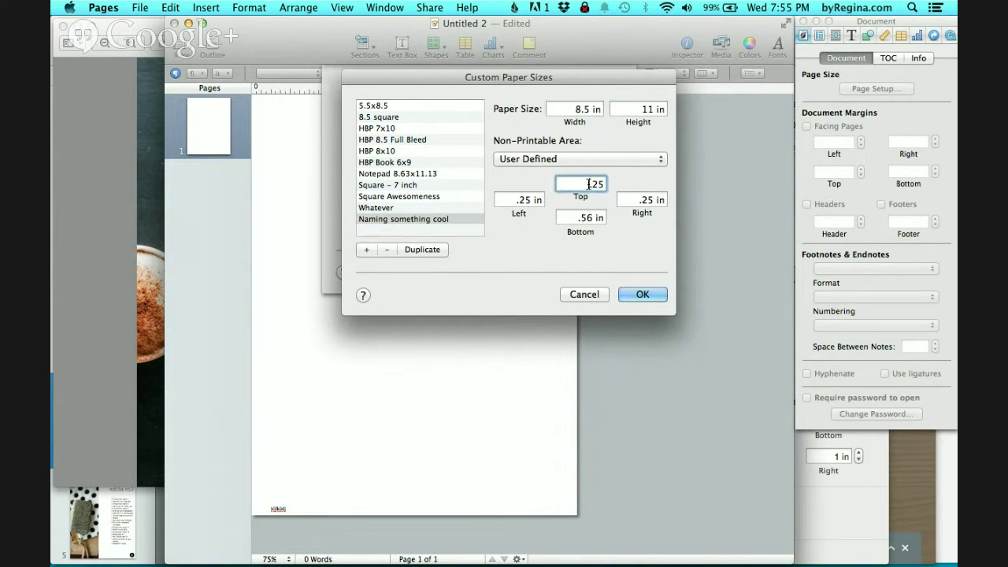
{"action": "key", "text": "Tab"}
{"action": "key", "text": "Tab"}
{"action": "key", "text": "Tab"}
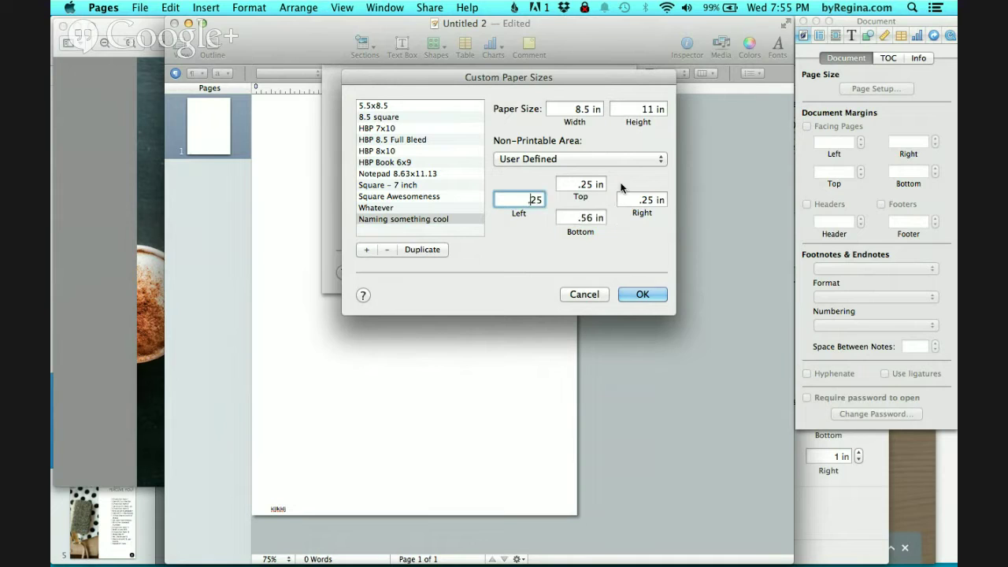
{"action": "left_click", "coordinate": [596, 187]}
{"action": "left_click", "coordinate": [592, 293]}
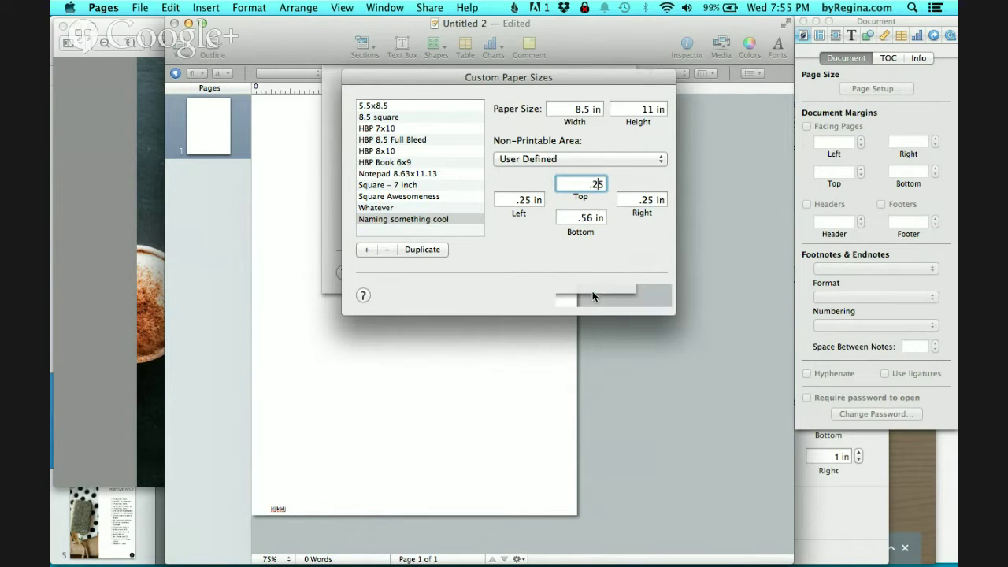
{"action": "left_click", "coordinate": [540, 276]}
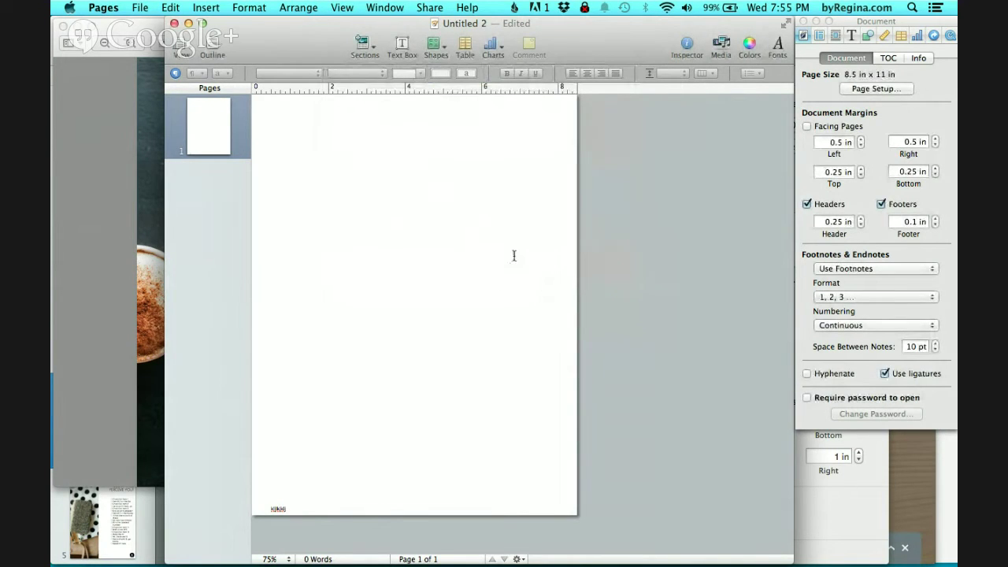
Step: Turn Facing Pages on and off again for the blank document
{"action": "left_click", "coordinate": [406, 504]}
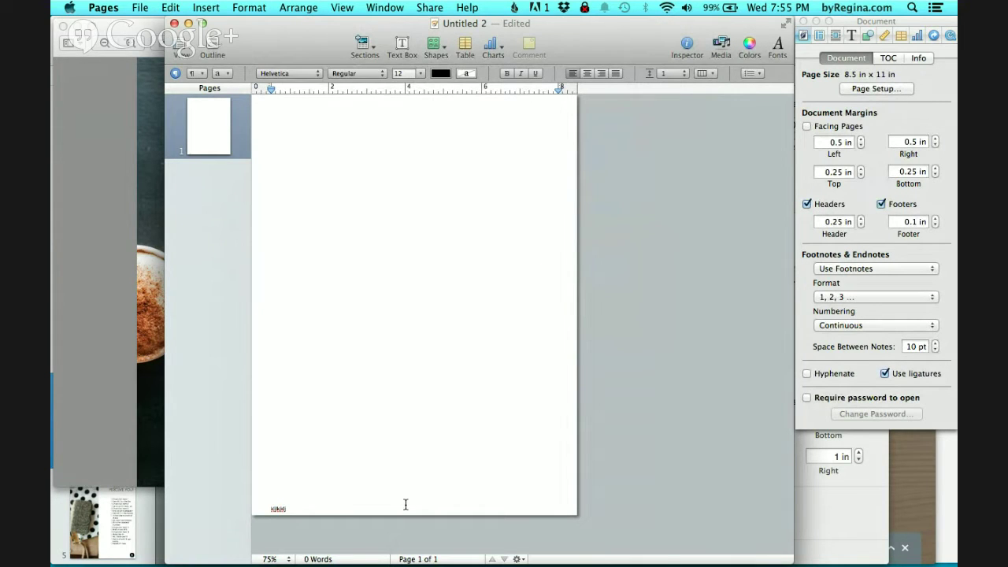
{"action": "left_click", "coordinate": [848, 58]}
{"action": "left_click", "coordinate": [808, 126]}
{"action": "left_click", "coordinate": [807, 126]}
Step: Restore the minimized Sample Doc for Tutorial and examine how its first pages are arranged as facing pages
{"action": "mouse_move", "coordinate": [633, 561]}
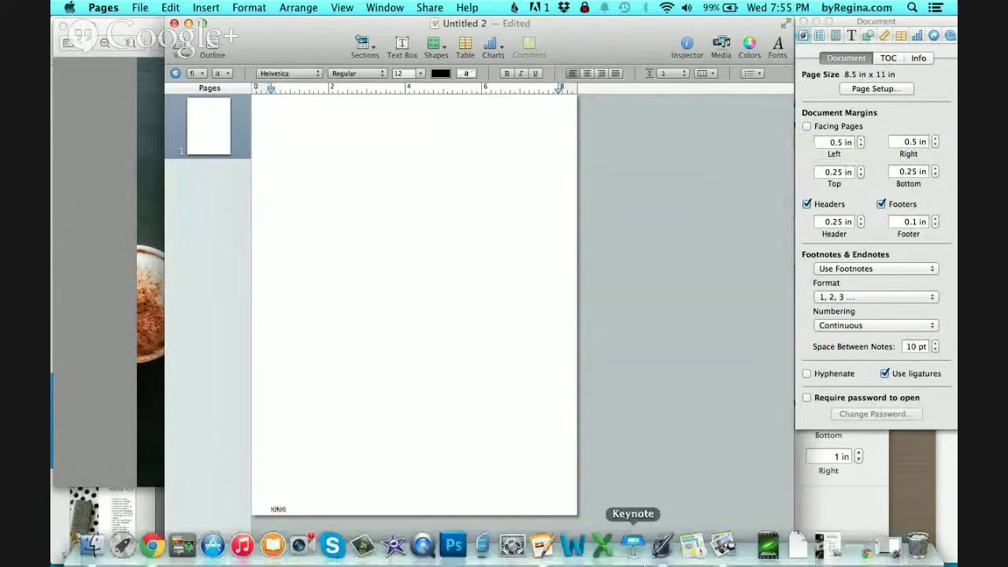
{"action": "left_click", "coordinate": [888, 545]}
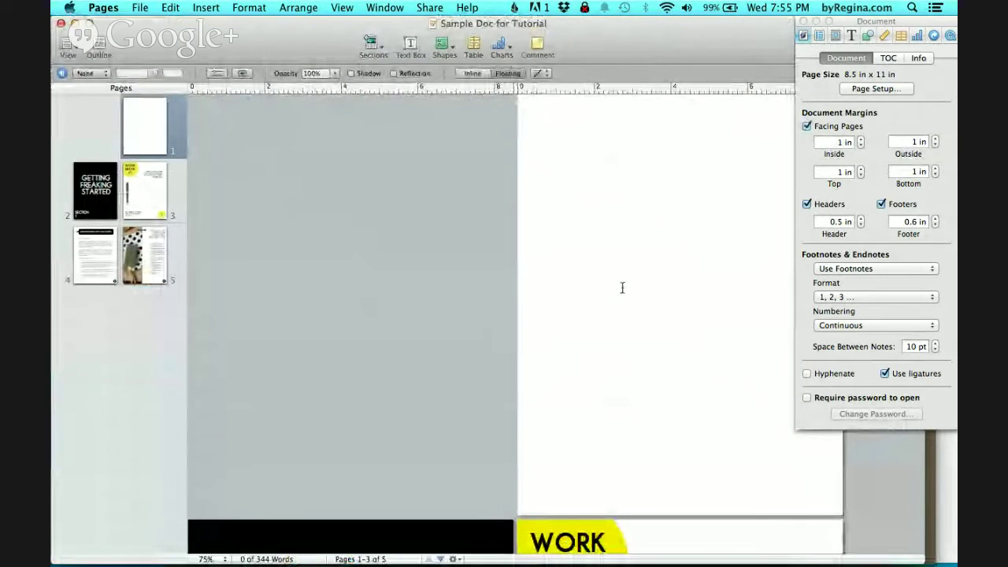
{"action": "scroll", "coordinate": [622, 288], "scroll_direction": "down", "scroll_amount": 10}
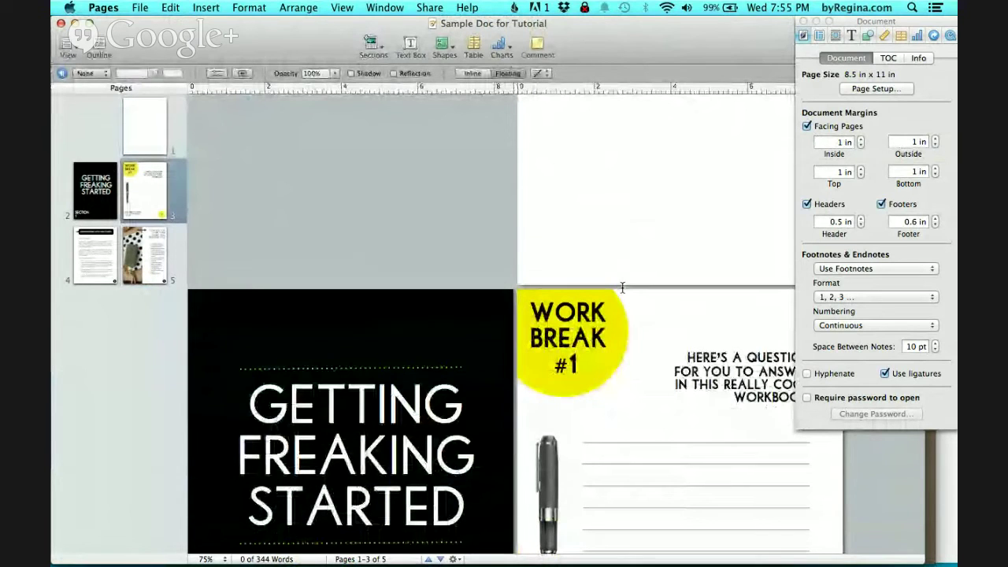
{"action": "scroll", "coordinate": [622, 287], "scroll_direction": "up", "scroll_amount": 10}
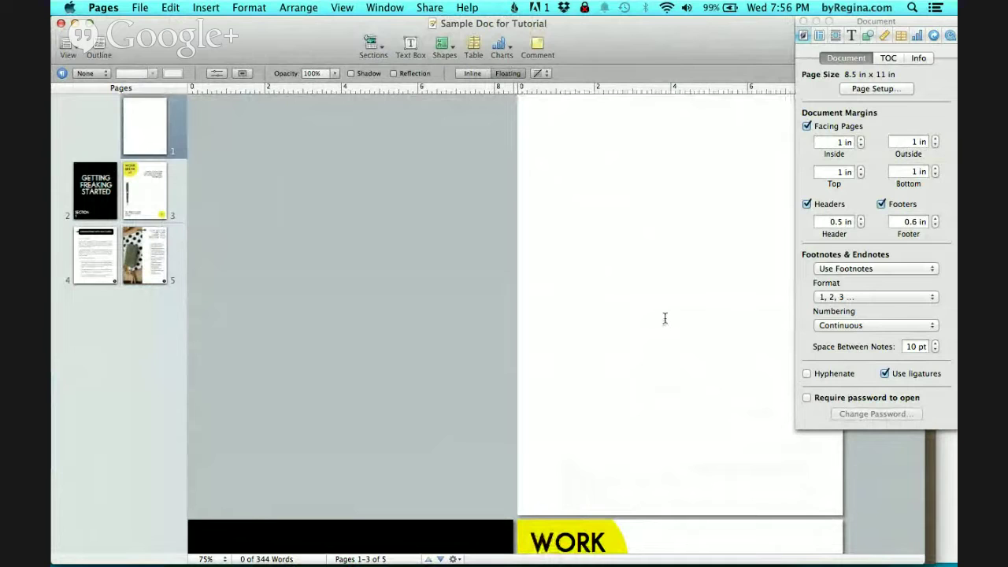
{"action": "scroll", "coordinate": [659, 322], "scroll_direction": "down", "scroll_amount": 3}
{"action": "scroll", "coordinate": [659, 322], "scroll_direction": "up", "scroll_amount": 3}
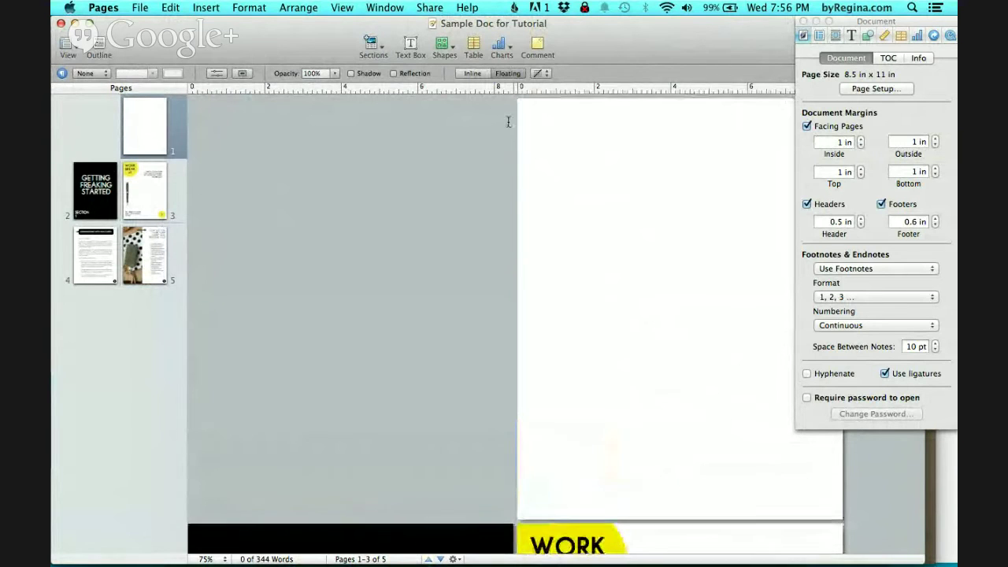
Step: Show the Stellar Content Plan Workbook and Grow Your Blog Traffic products on Gumroad in Chrome, and return to the older Pages version
{"action": "mouse_move", "coordinate": [291, 547]}
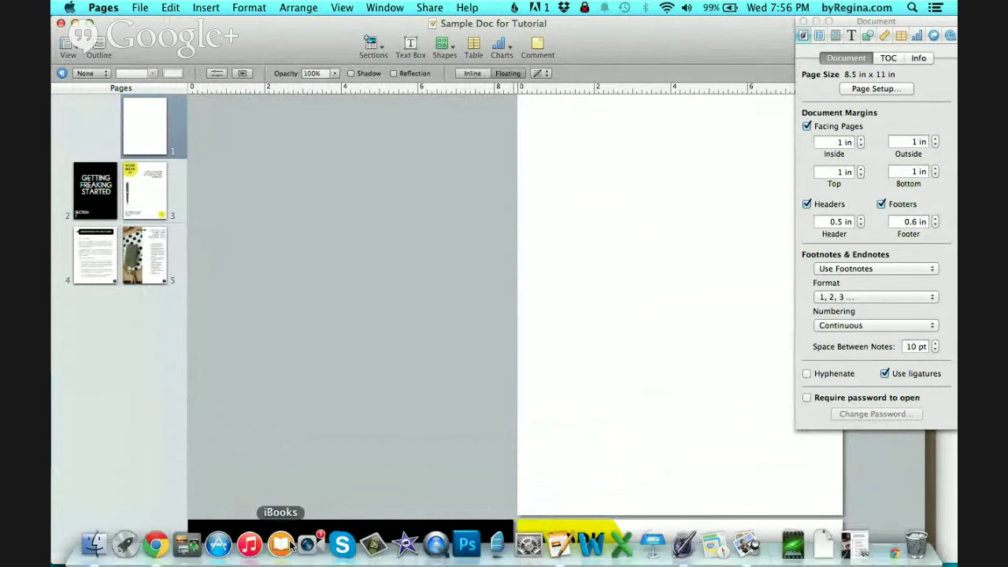
{"action": "left_click", "coordinate": [156, 544]}
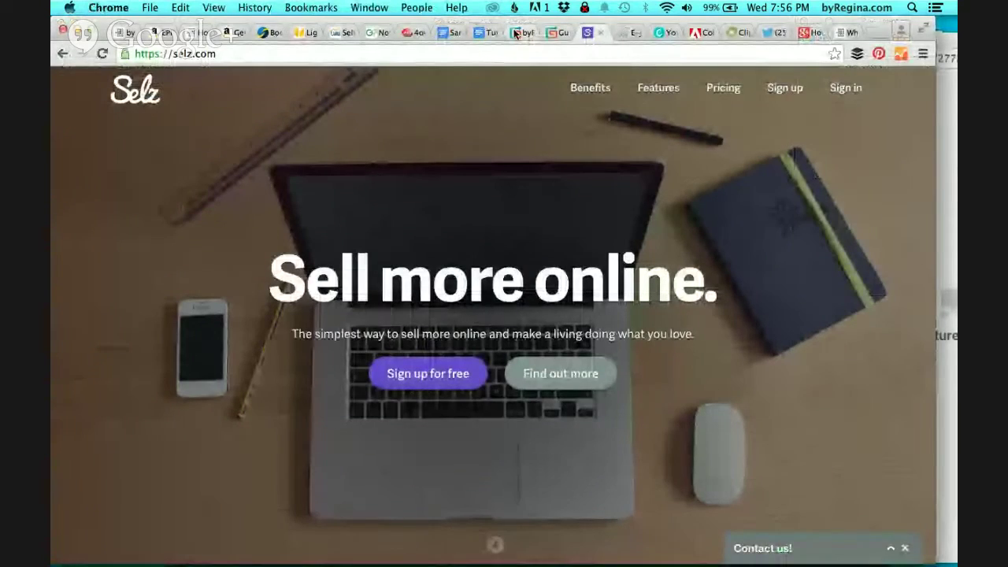
{"action": "left_click", "coordinate": [515, 33]}
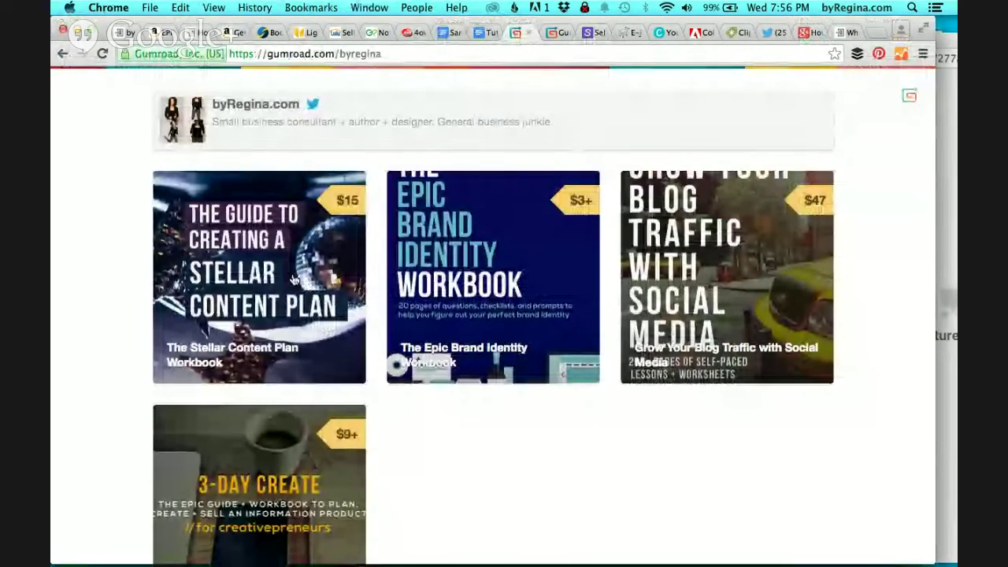
{"action": "left_click", "coordinate": [305, 269]}
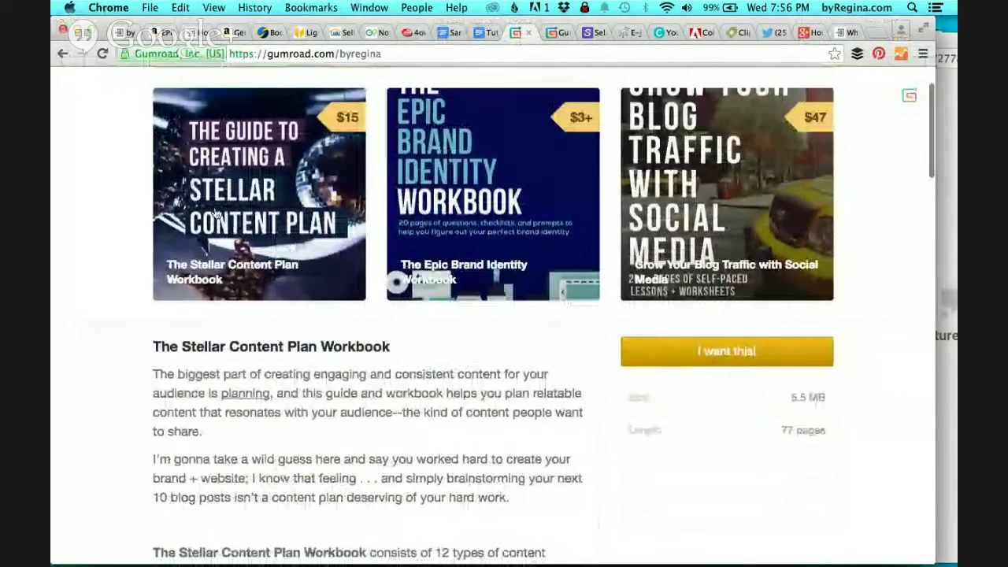
{"action": "left_click", "coordinate": [698, 200]}
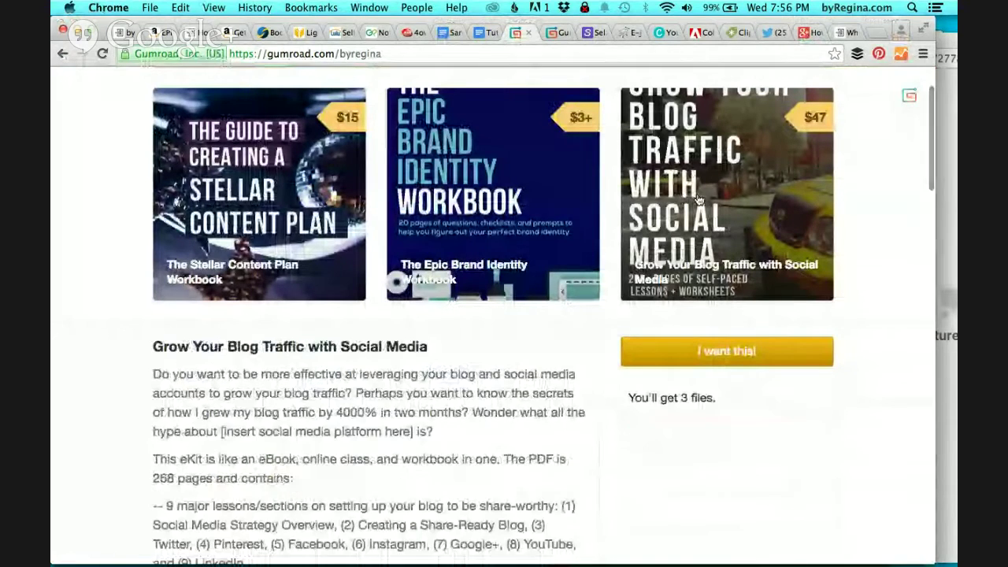
{"action": "mouse_move", "coordinate": [452, 564]}
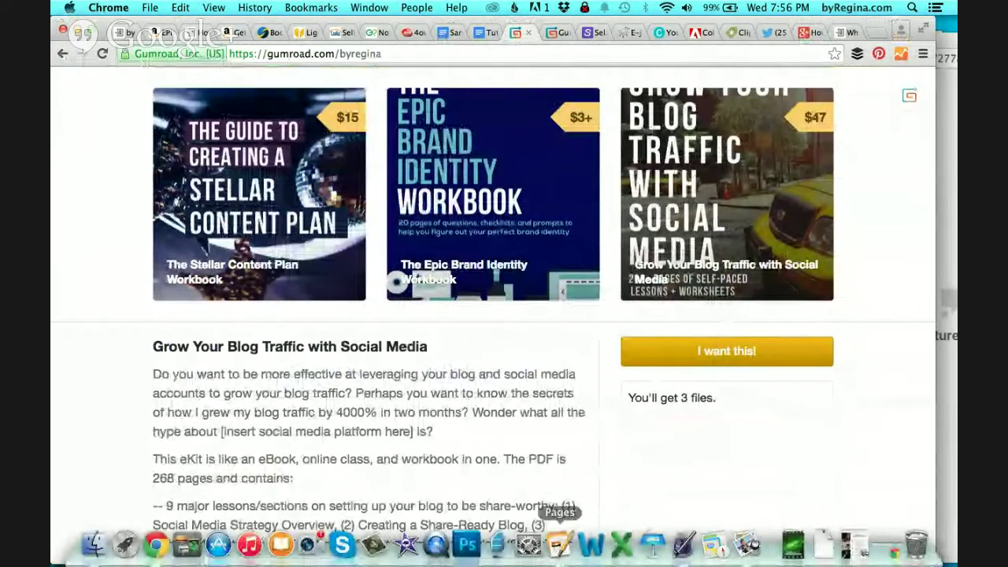
{"action": "left_click", "coordinate": [685, 543]}
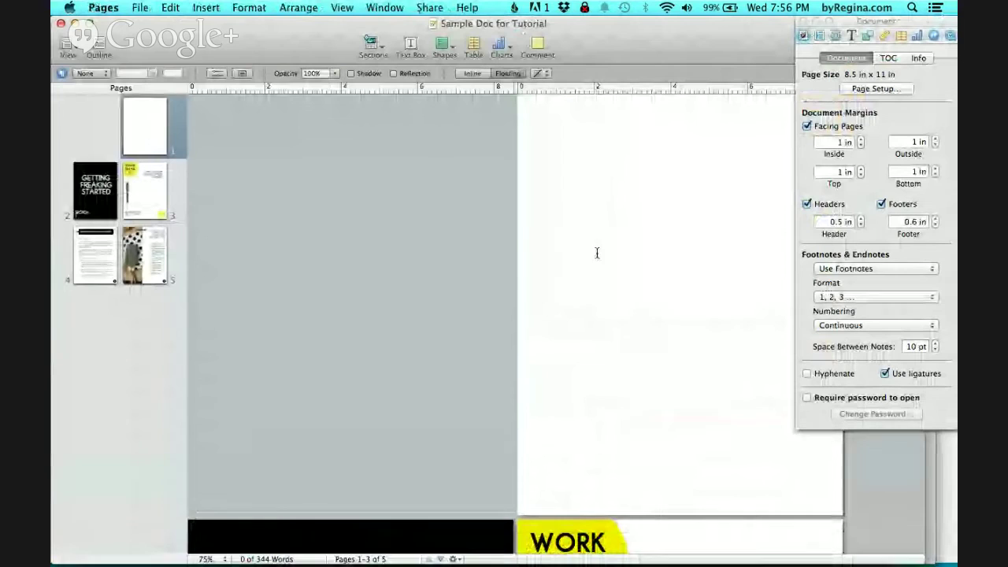
Step: Examine how the section divider, work break, text and checklist pages of the sample workbook pair up as facing spreads
{"action": "scroll", "coordinate": [638, 476], "scroll_direction": "down", "scroll_amount": 5}
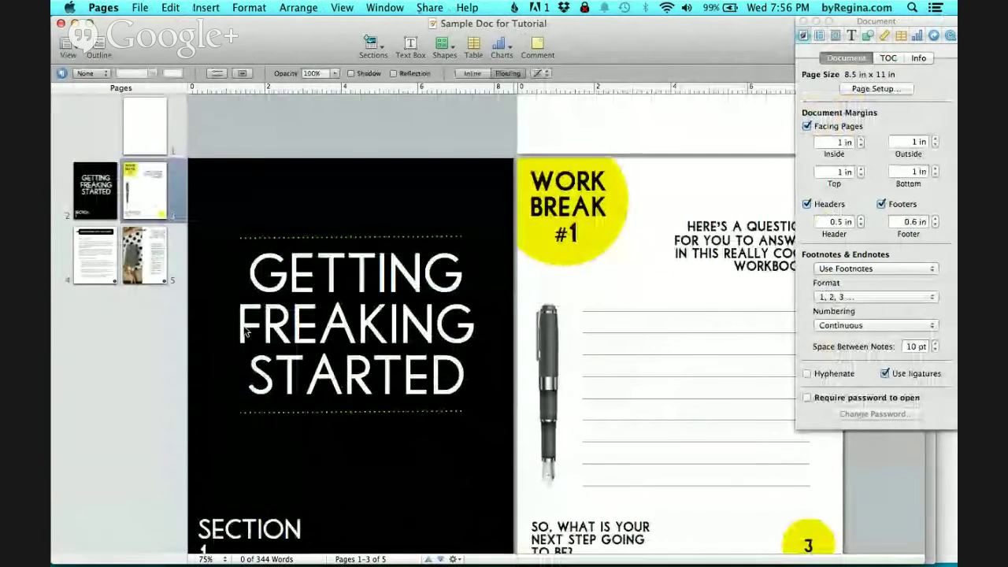
{"action": "scroll", "coordinate": [391, 449], "scroll_direction": "down", "scroll_amount": 3}
{"action": "scroll", "coordinate": [393, 451], "scroll_direction": "down", "scroll_amount": 1}
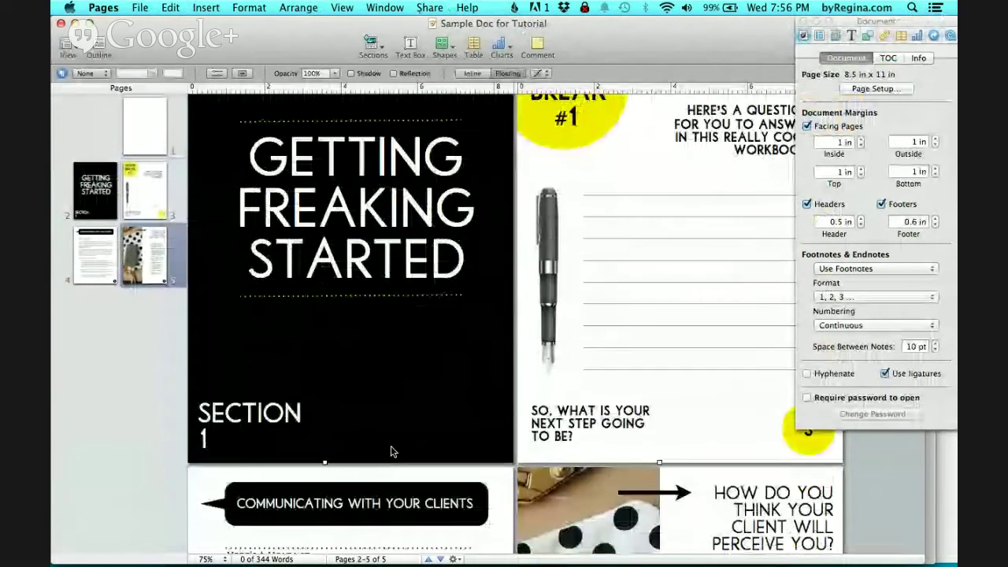
{"action": "scroll", "coordinate": [393, 451], "scroll_direction": "up", "scroll_amount": 3}
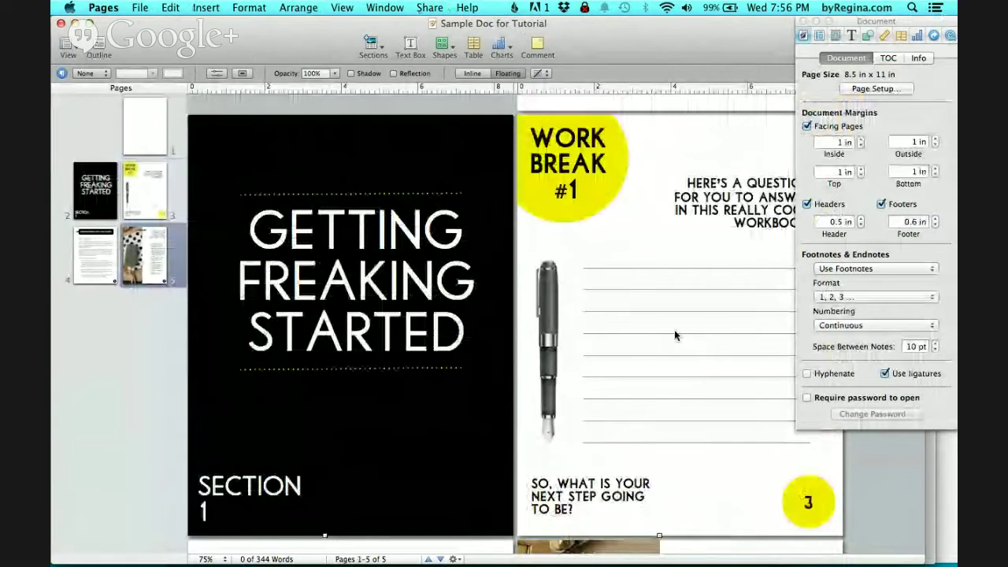
{"action": "scroll", "coordinate": [690, 383], "scroll_direction": "down", "scroll_amount": 1}
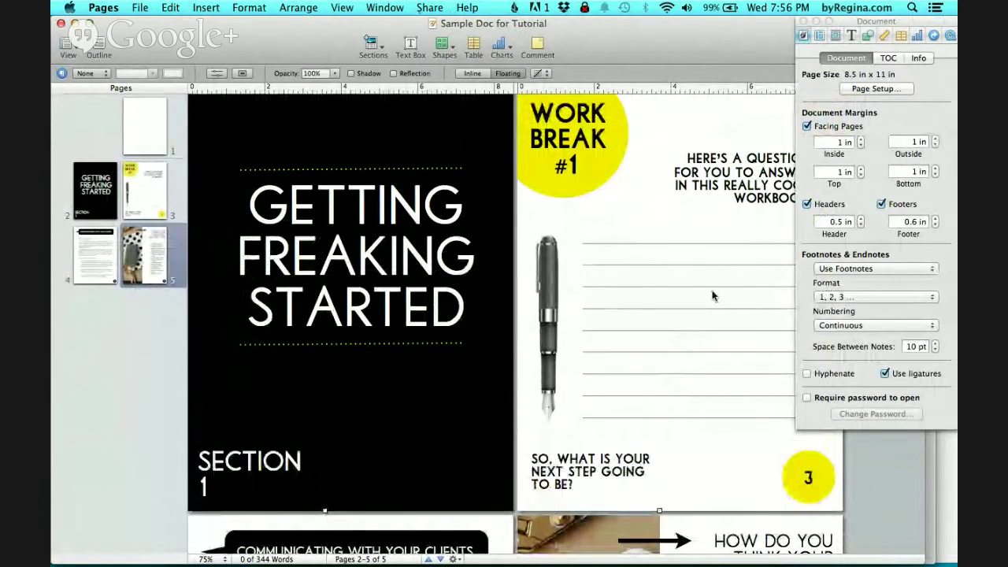
{"action": "scroll", "coordinate": [671, 436], "scroll_direction": "down", "scroll_amount": 10}
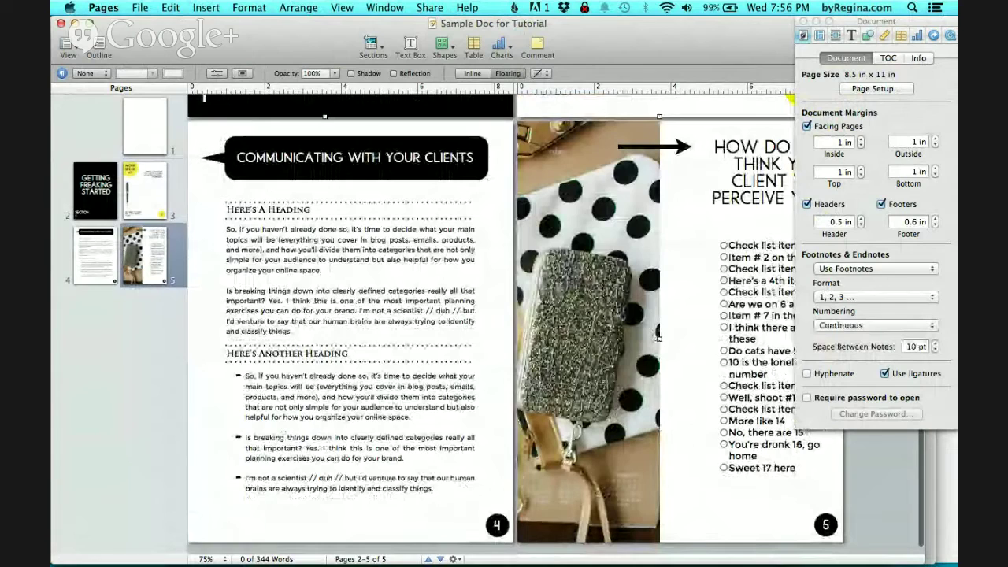
{"action": "scroll", "coordinate": [630, 262], "scroll_direction": "up", "scroll_amount": 10}
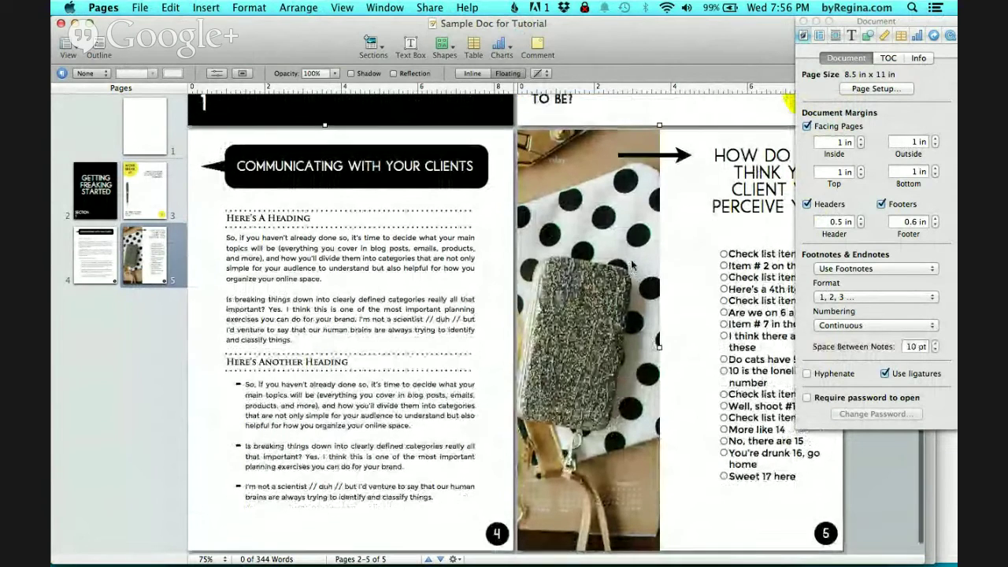
{"action": "scroll", "coordinate": [631, 265], "scroll_direction": "up", "scroll_amount": 10}
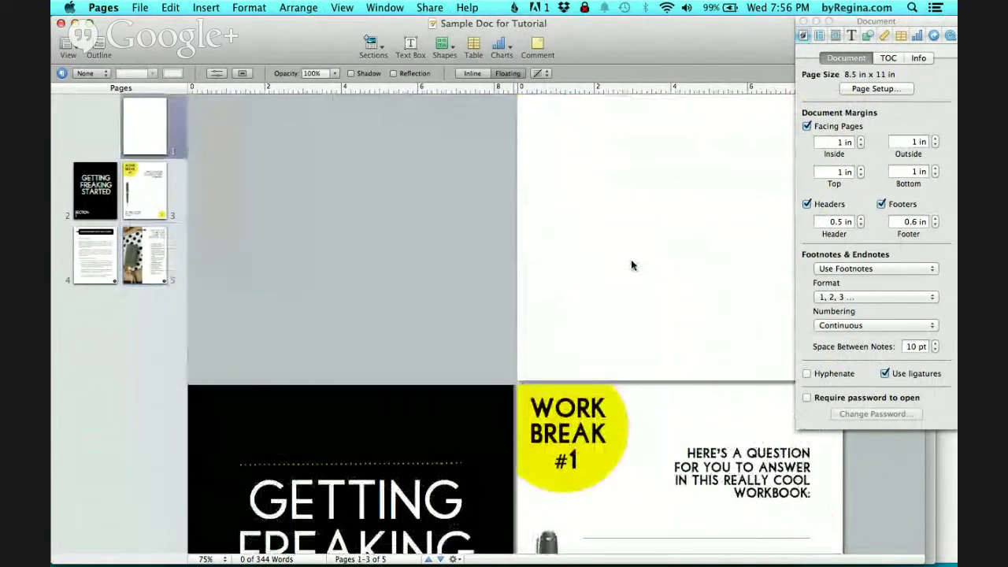
{"action": "scroll", "coordinate": [631, 265], "scroll_direction": "down", "scroll_amount": 5}
{"action": "scroll", "coordinate": [631, 265], "scroll_direction": "down", "scroll_amount": 3}
{"action": "scroll", "coordinate": [631, 266], "scroll_direction": "up", "scroll_amount": 2}
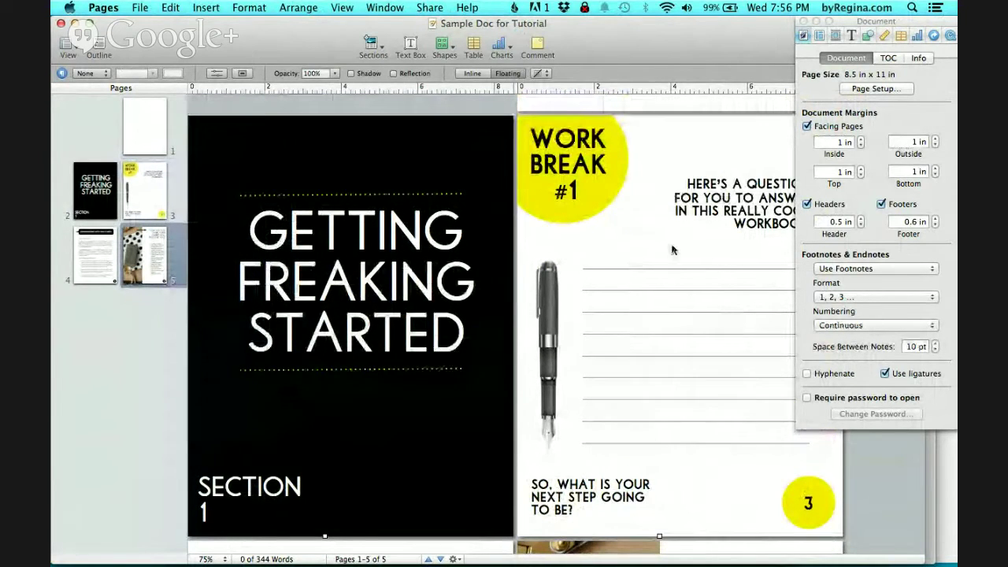
Step: Switch briefly to Chrome, return to the older Pages version, and bring the blank Untitled 2 document in front of Sample Doc for Tutorial
{"action": "key", "text": "super+Tab"}
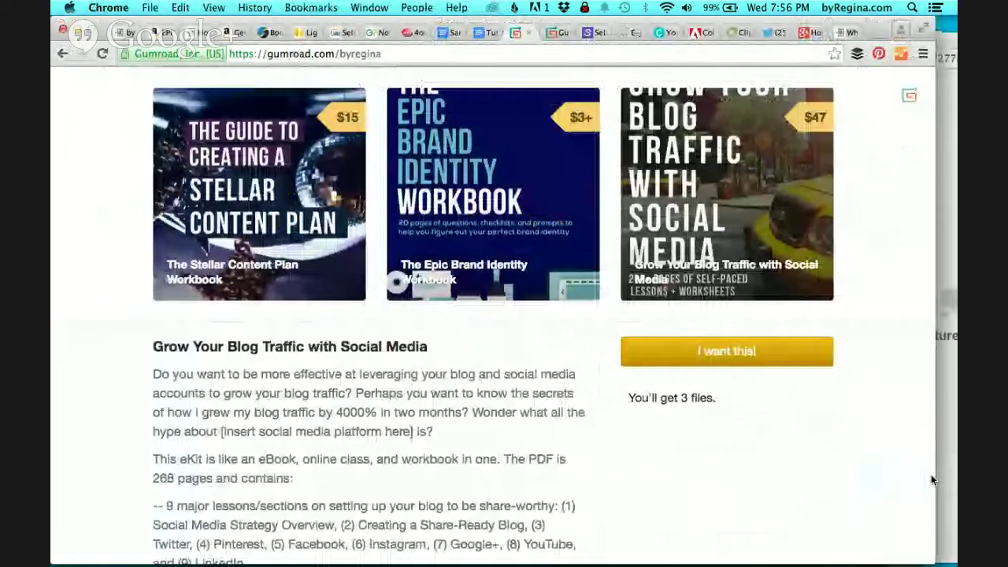
{"action": "mouse_move", "coordinate": [804, 558]}
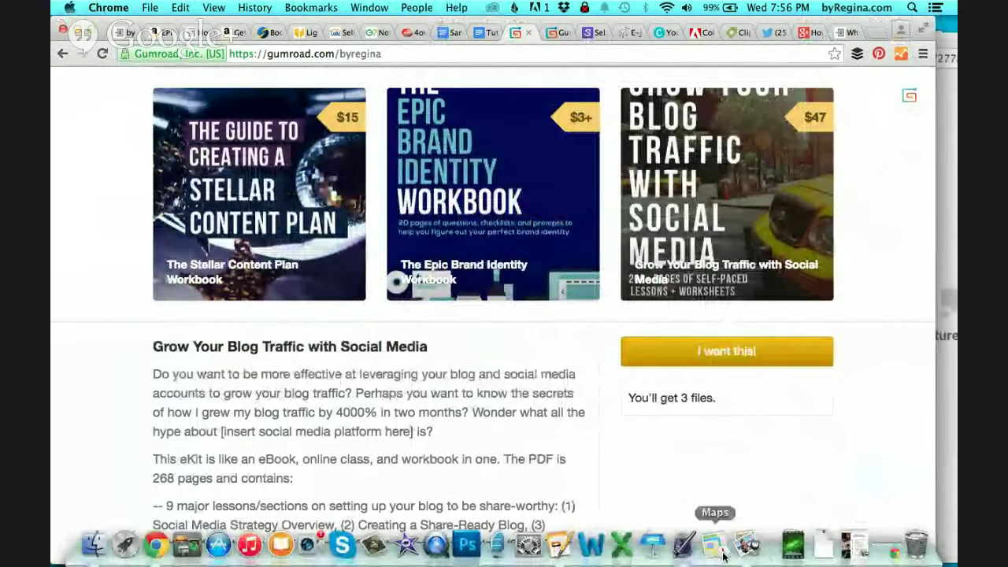
{"action": "left_click", "coordinate": [684, 543]}
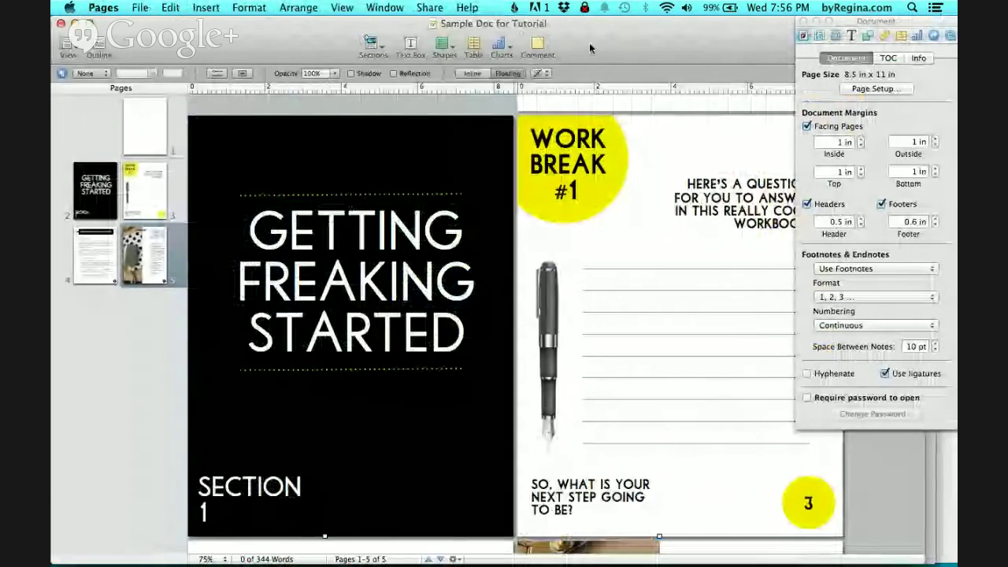
{"action": "left_click_drag", "start_coordinate": [598, 43], "coordinate": [607, 58]}
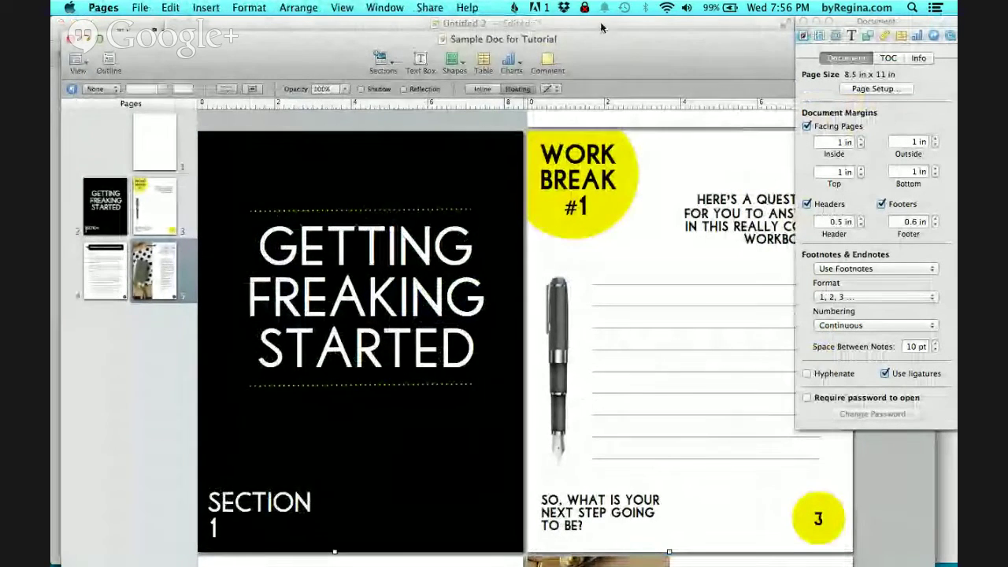
{"action": "left_click", "coordinate": [606, 29]}
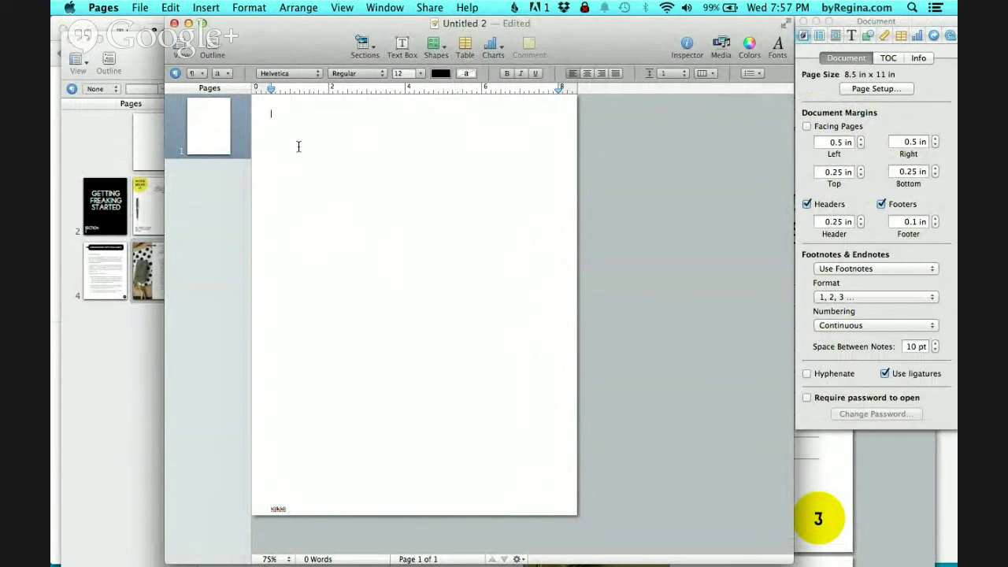
Step: Insert a square shape near the top of the blank page and widen it into a banner about 6 in wide
{"action": "left_click", "coordinate": [432, 47]}
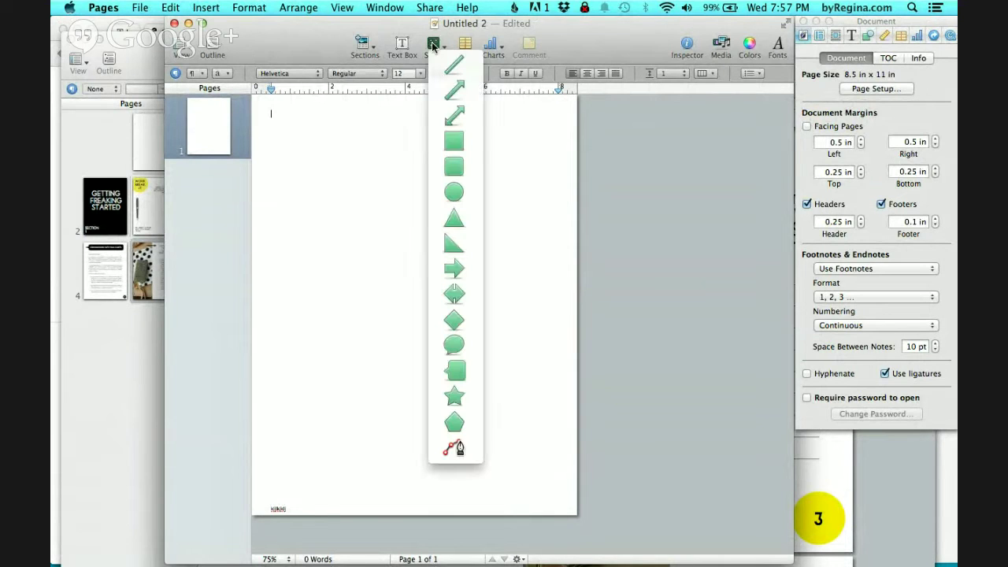
{"action": "left_click", "coordinate": [455, 143]}
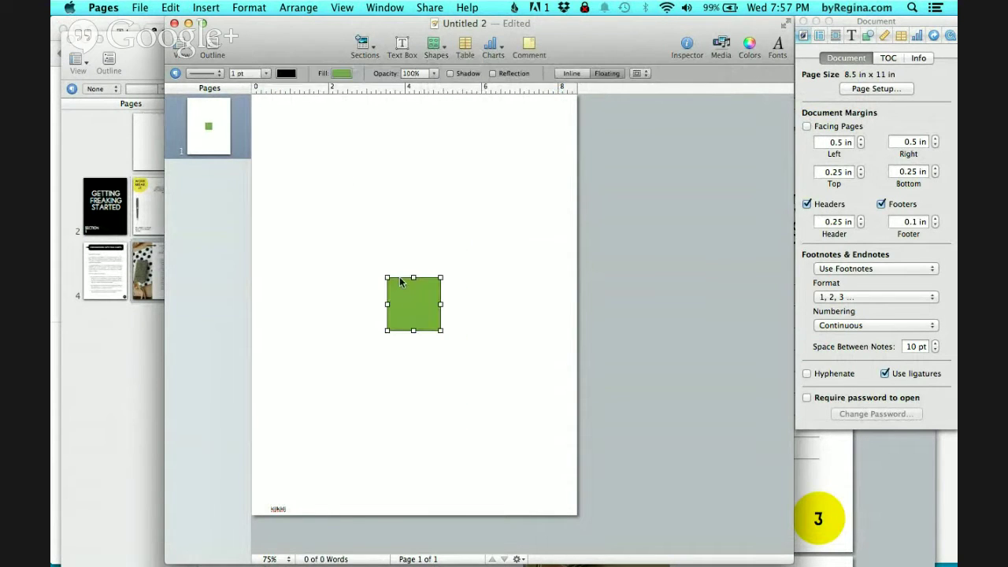
{"action": "left_click_drag", "start_coordinate": [399, 277], "coordinate": [316, 139]}
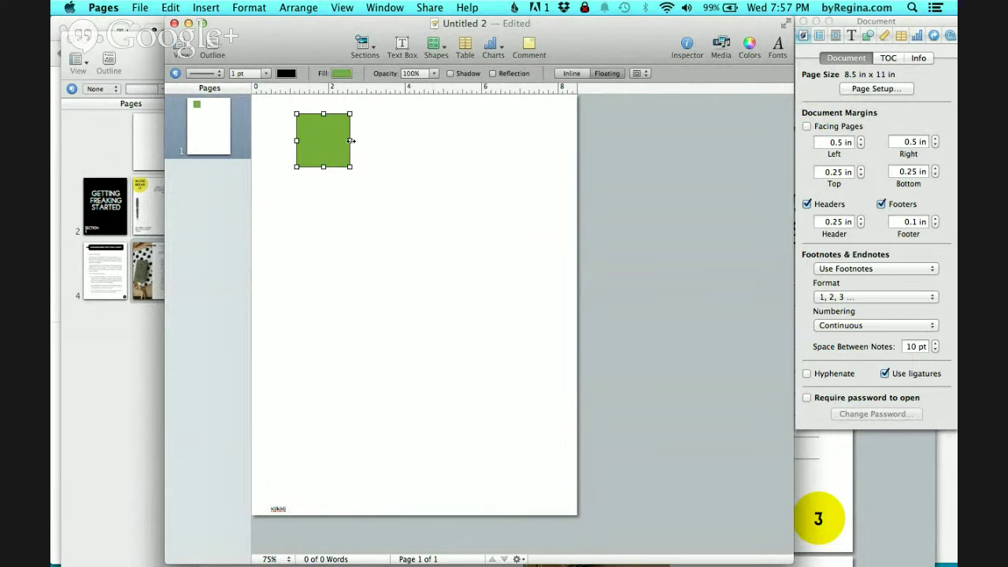
{"action": "left_click", "coordinate": [354, 140]}
{"action": "left_click", "coordinate": [343, 145]}
{"action": "left_click", "coordinate": [351, 141]}
{"action": "left_click", "coordinate": [344, 142]}
{"action": "left_click_drag", "start_coordinate": [350, 141], "coordinate": [533, 155]}
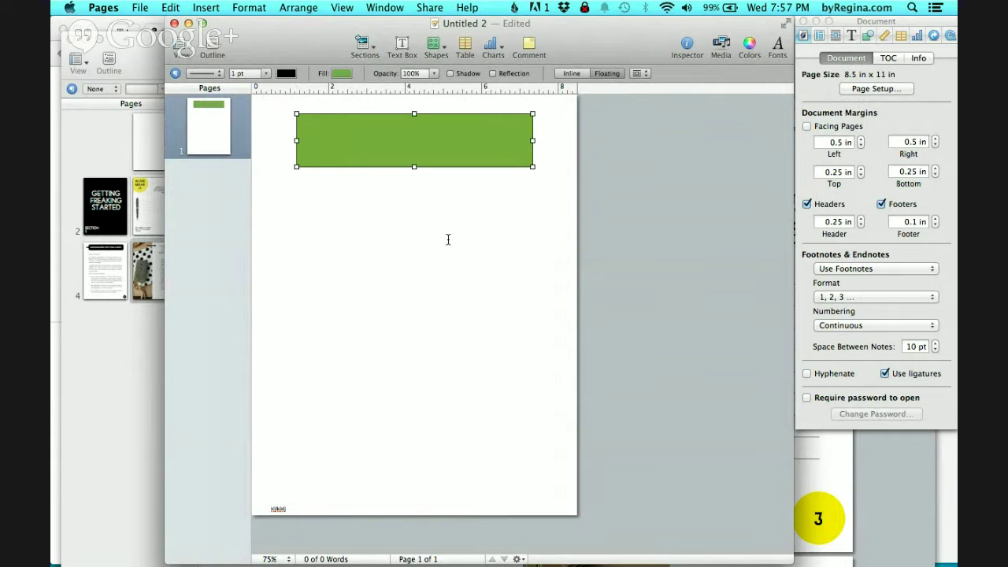
Step: Open the full Colors window for the banner's fill and place it beside the banner
{"action": "left_click", "coordinate": [343, 74]}
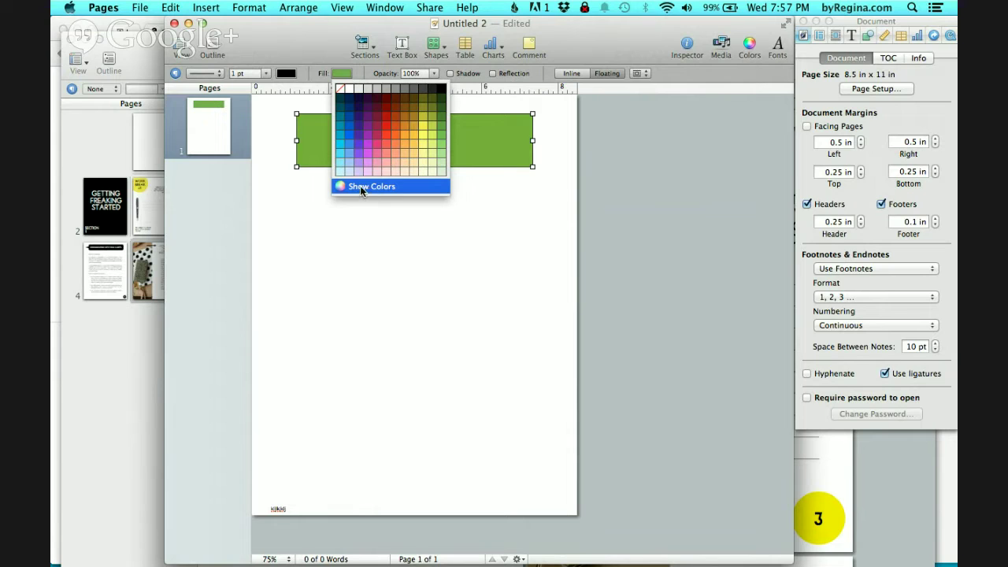
{"action": "left_click", "coordinate": [336, 74]}
{"action": "left_click", "coordinate": [338, 76]}
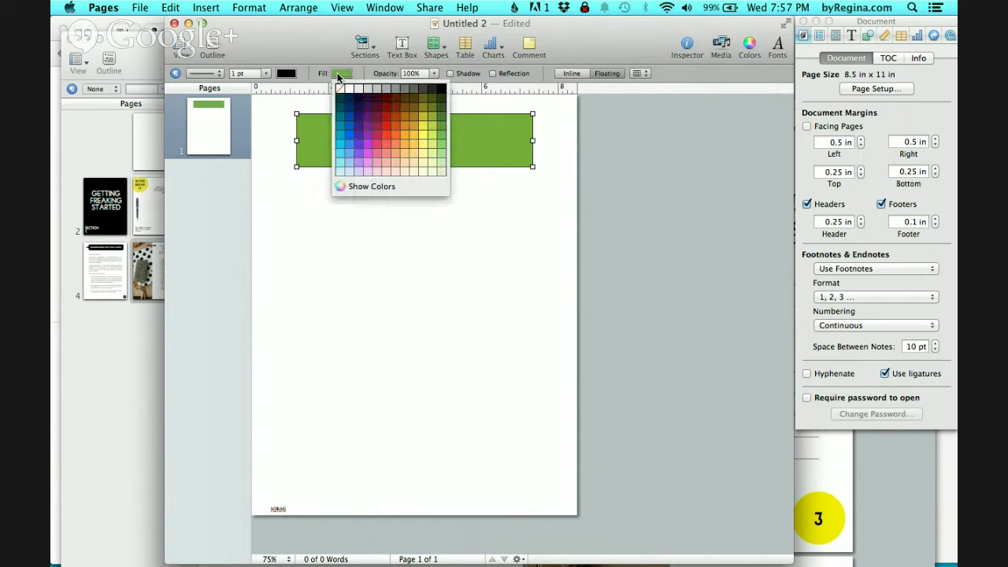
{"action": "left_click", "coordinate": [357, 188]}
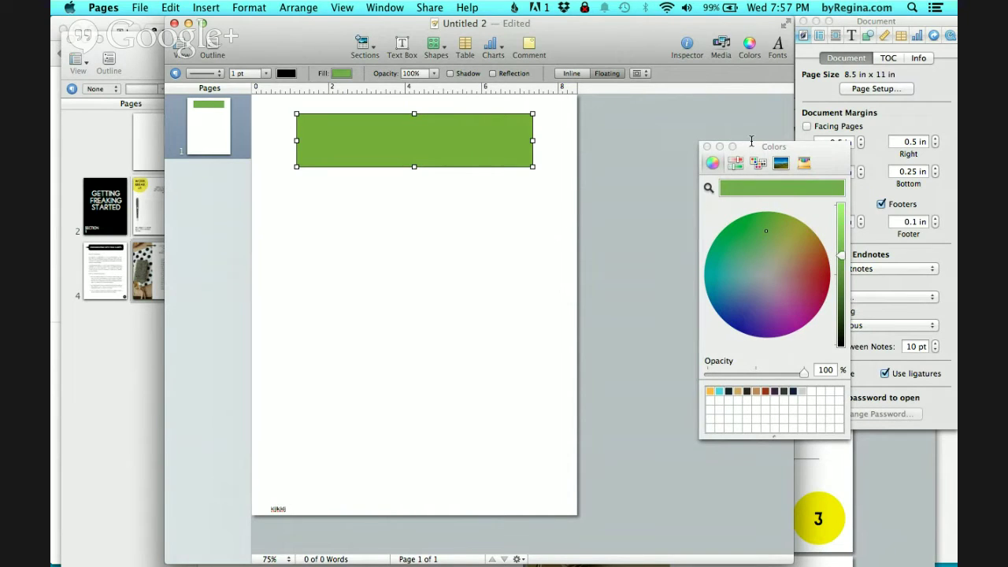
{"action": "left_click_drag", "start_coordinate": [754, 148], "coordinate": [630, 101]}
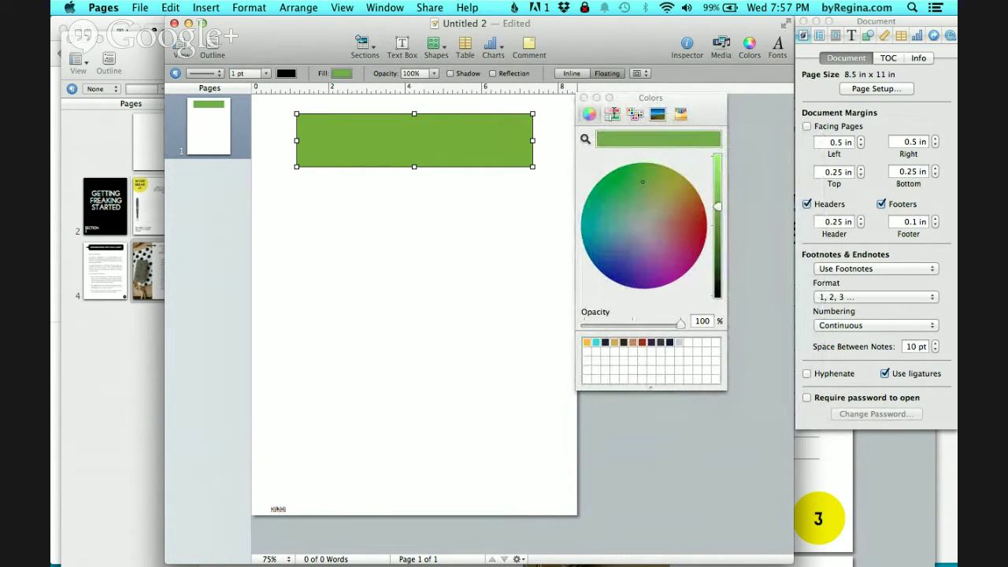
Step: Compare the color wheel with the RGB Sliders for the banner's fill and go through the red, green and blue values
{"action": "left_click", "coordinate": [612, 114]}
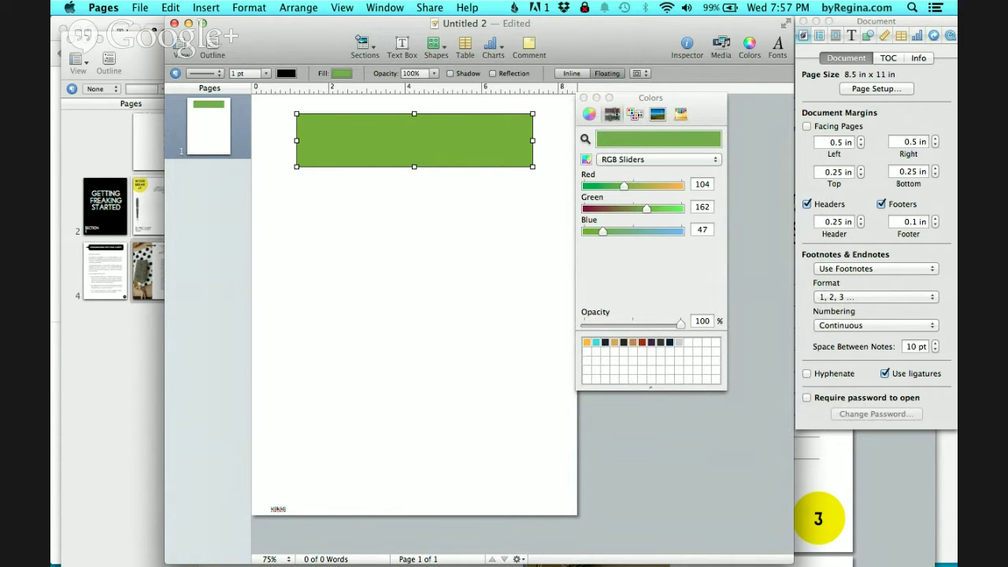
{"action": "left_click", "coordinate": [589, 114]}
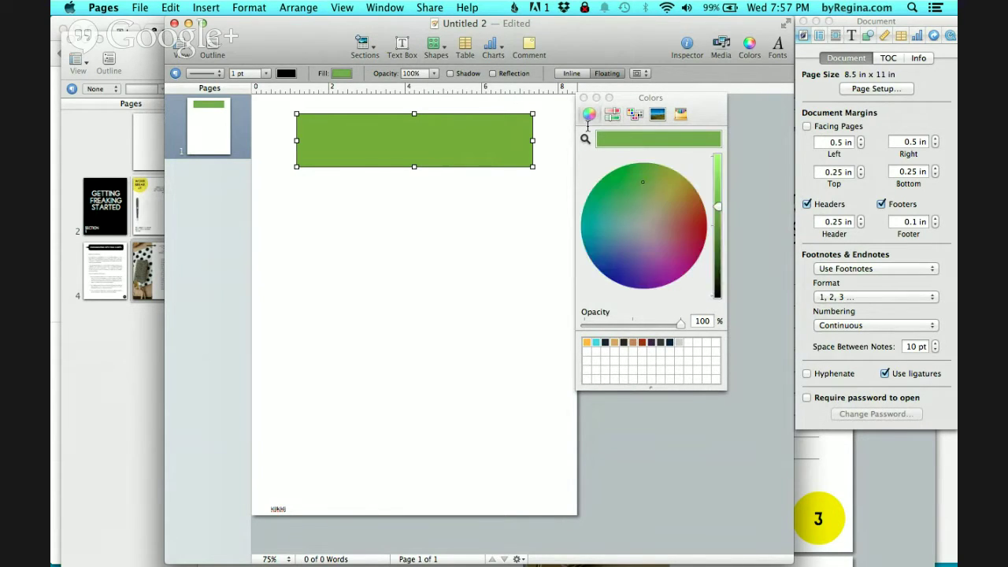
{"action": "left_click", "coordinate": [612, 114]}
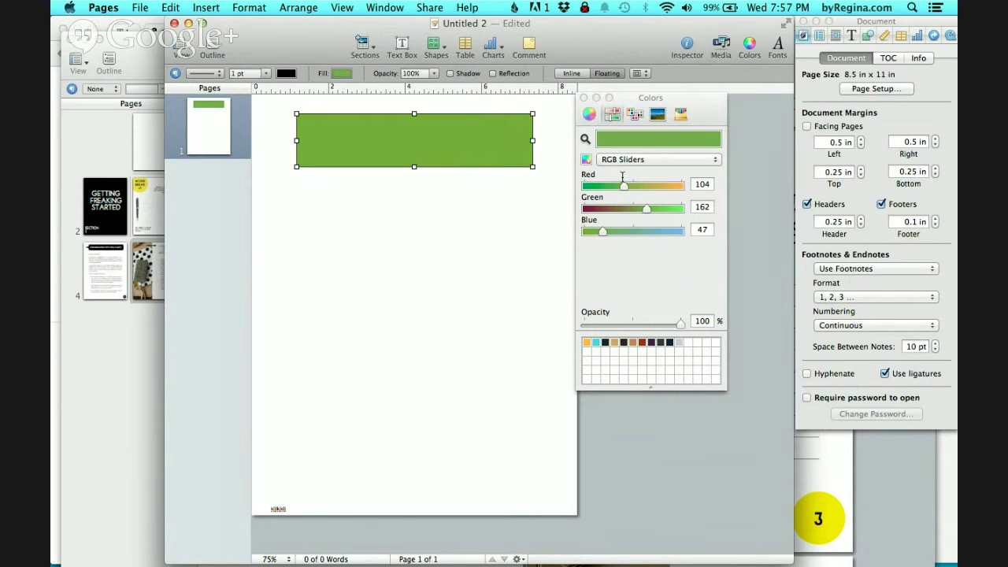
{"action": "left_click", "coordinate": [708, 185]}
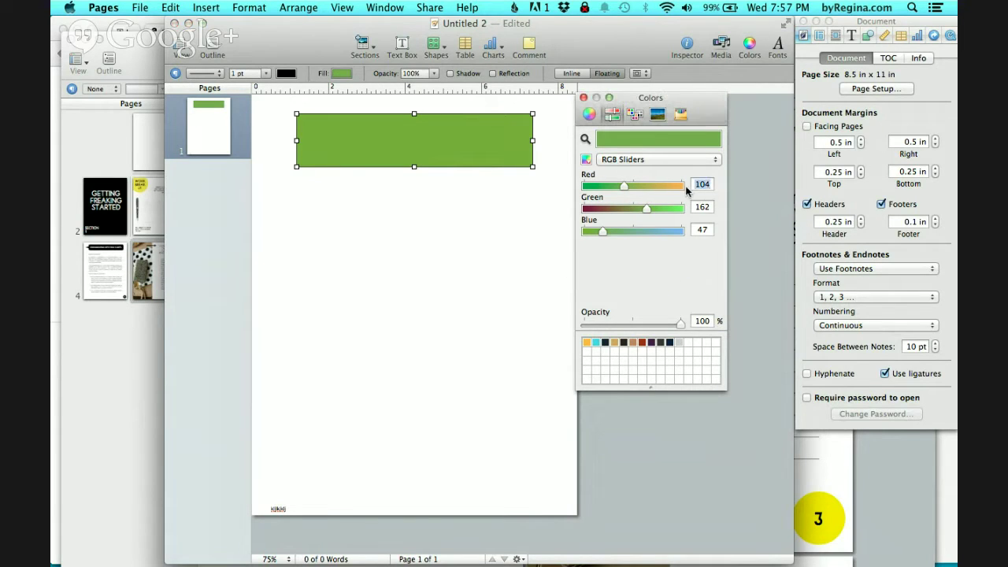
{"action": "key", "text": "Tab"}
{"action": "key", "text": "Tab"}
Step: Switch to Adobe Color CC in Chrome and shift the first color of the analogous theme from orange to pale yellow
{"action": "key", "text": "super+Tab"}
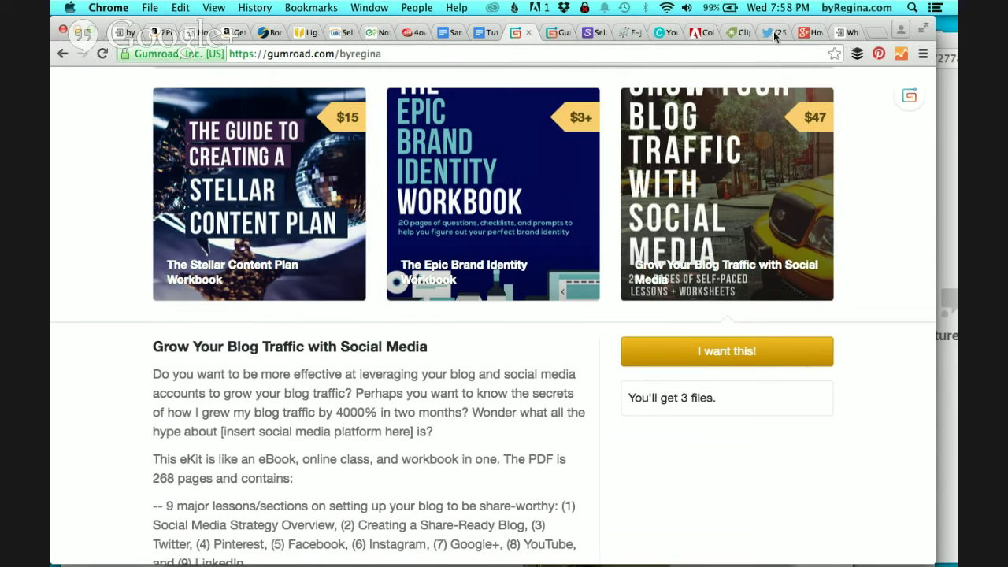
{"action": "left_click", "coordinate": [700, 32]}
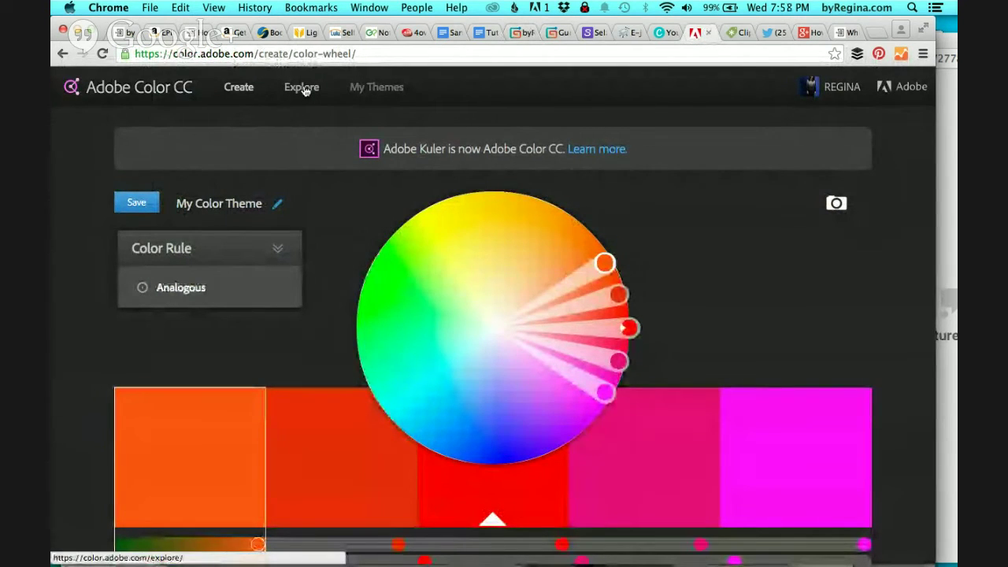
{"action": "scroll", "coordinate": [310, 293], "scroll_direction": "down", "scroll_amount": 5}
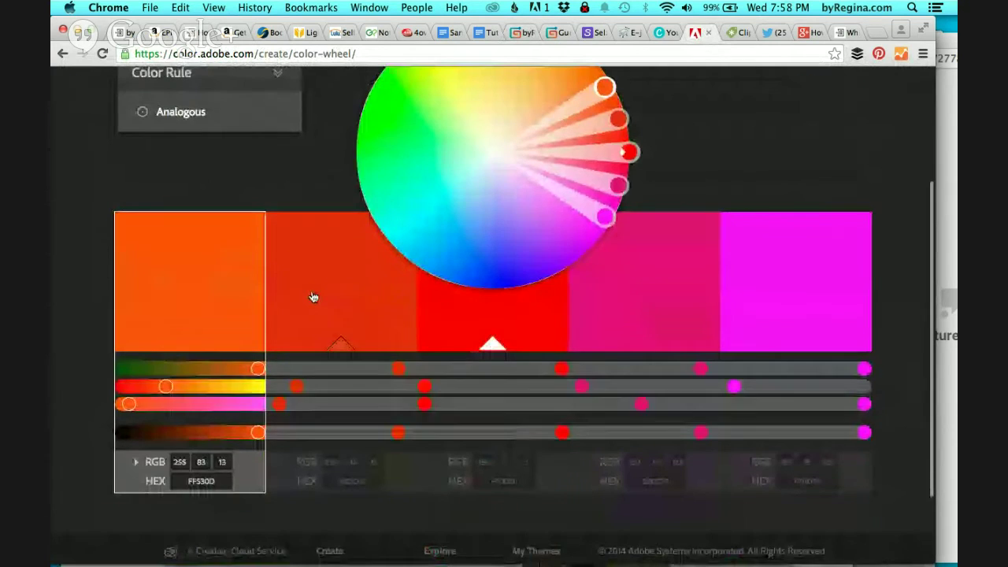
{"action": "scroll", "coordinate": [472, 260], "scroll_direction": "up", "scroll_amount": 2}
{"action": "left_click_drag", "start_coordinate": [605, 153], "coordinate": [468, 142]}
{"action": "scroll", "coordinate": [466, 145], "scroll_direction": "up", "scroll_amount": 3}
Step: Explore the newest Adobe Color themes and open the purple and teal Theme 2 for editing, down to its RGB values
{"action": "left_click", "coordinate": [298, 89]}
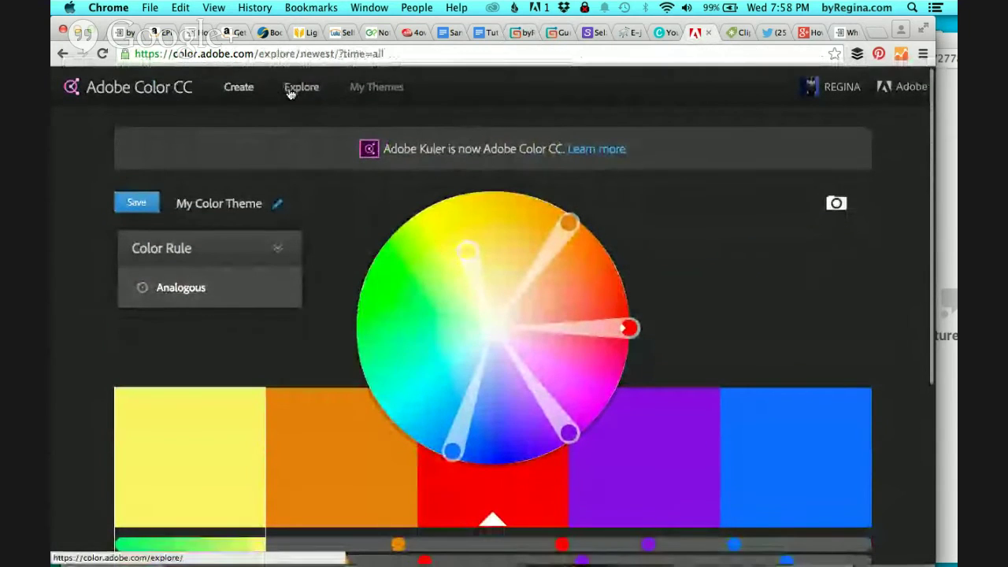
{"action": "scroll", "coordinate": [433, 338], "scroll_direction": "down", "scroll_amount": 5}
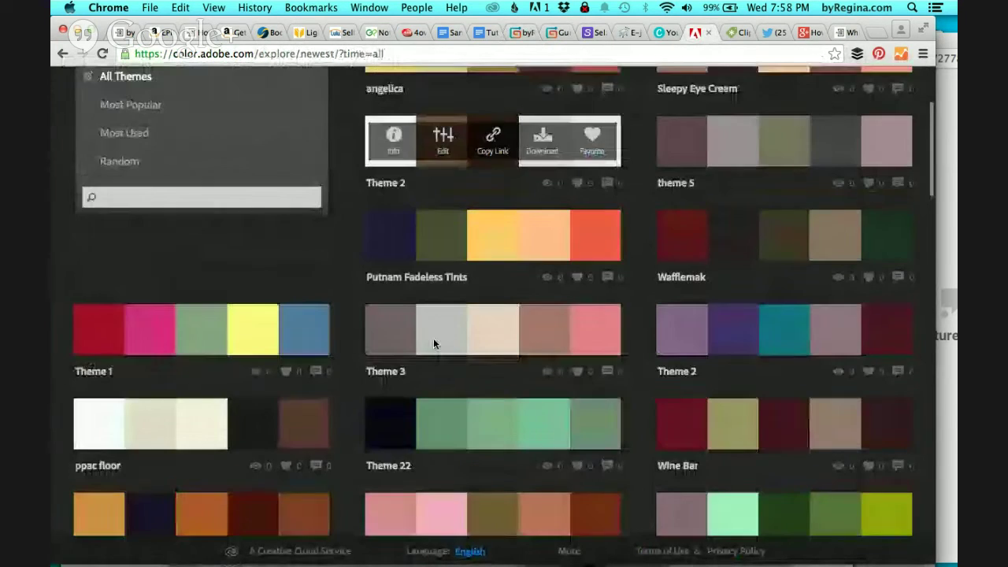
{"action": "scroll", "coordinate": [665, 254], "scroll_direction": "down", "scroll_amount": 3}
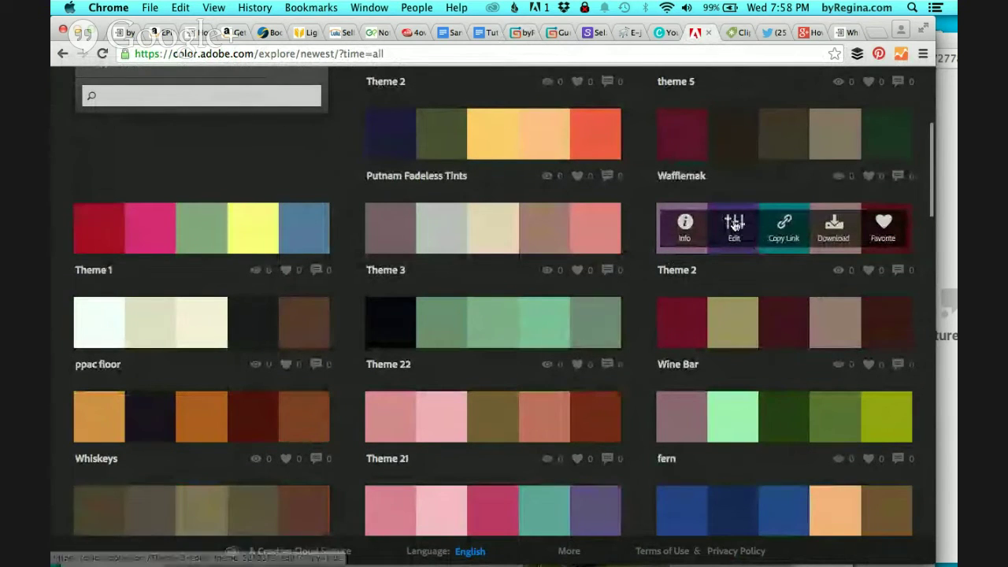
{"action": "left_click", "coordinate": [734, 229]}
{"action": "scroll", "coordinate": [651, 304], "scroll_direction": "down", "scroll_amount": 6}
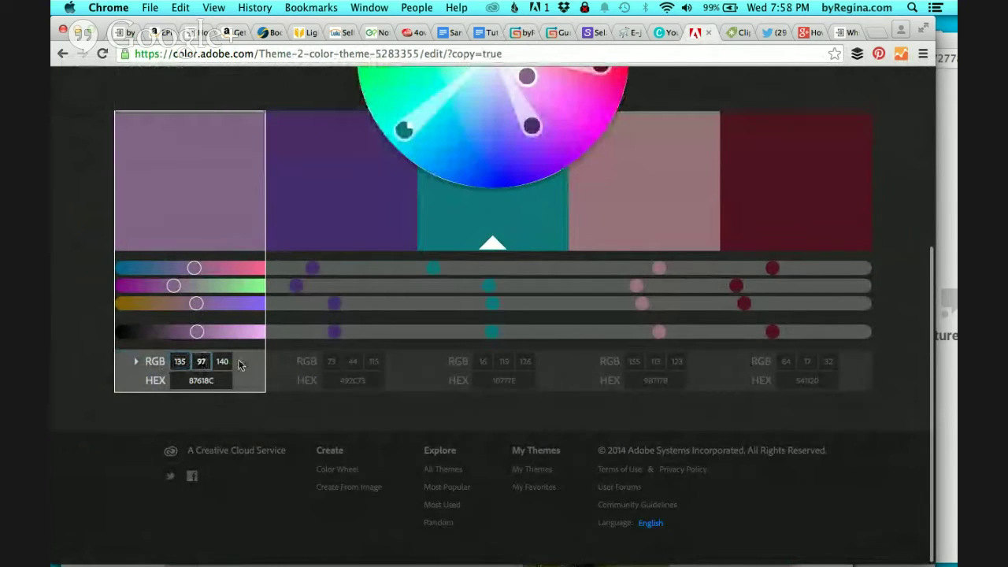
Step: Switch to Pages and set the banner's fill to red 135, green 97 and blue 140
{"action": "mouse_move", "coordinate": [497, 561]}
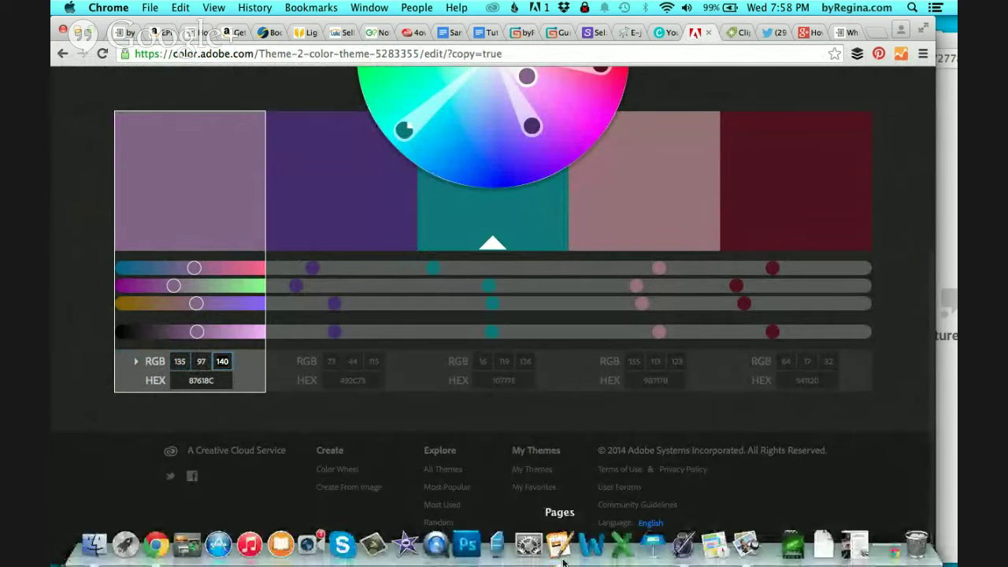
{"action": "left_click", "coordinate": [684, 545]}
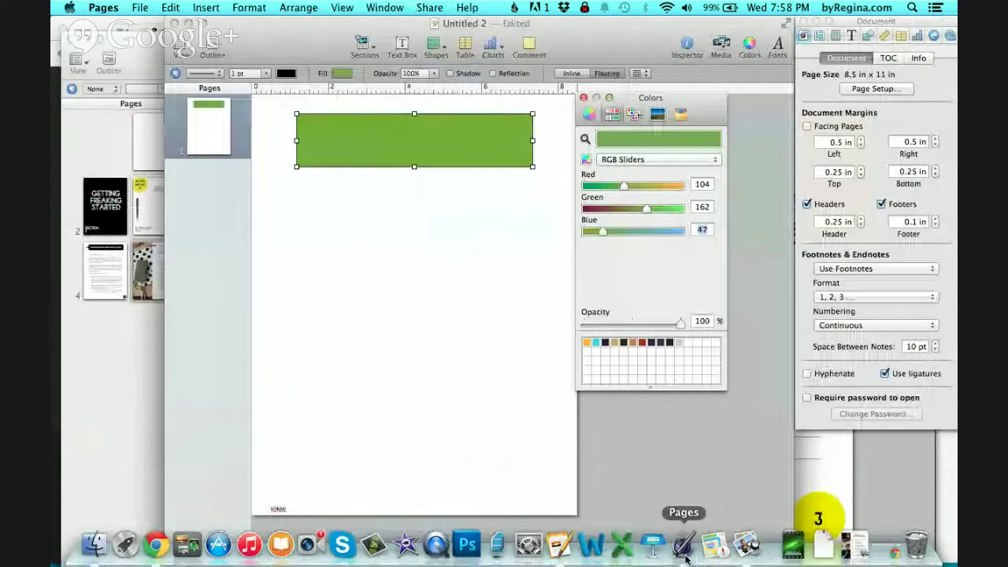
{"action": "double_click", "coordinate": [707, 184]}
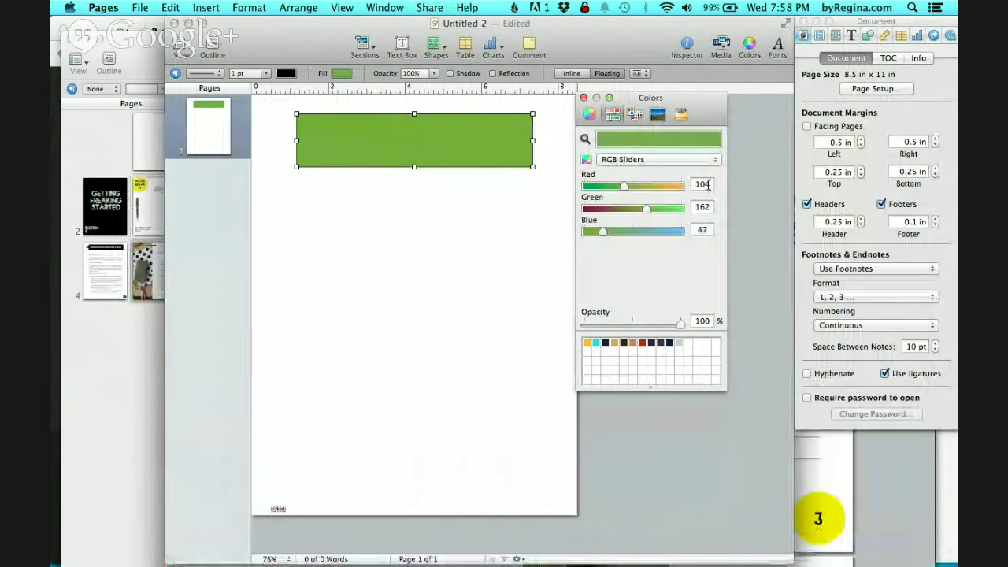
{"action": "type", "text": "135"}
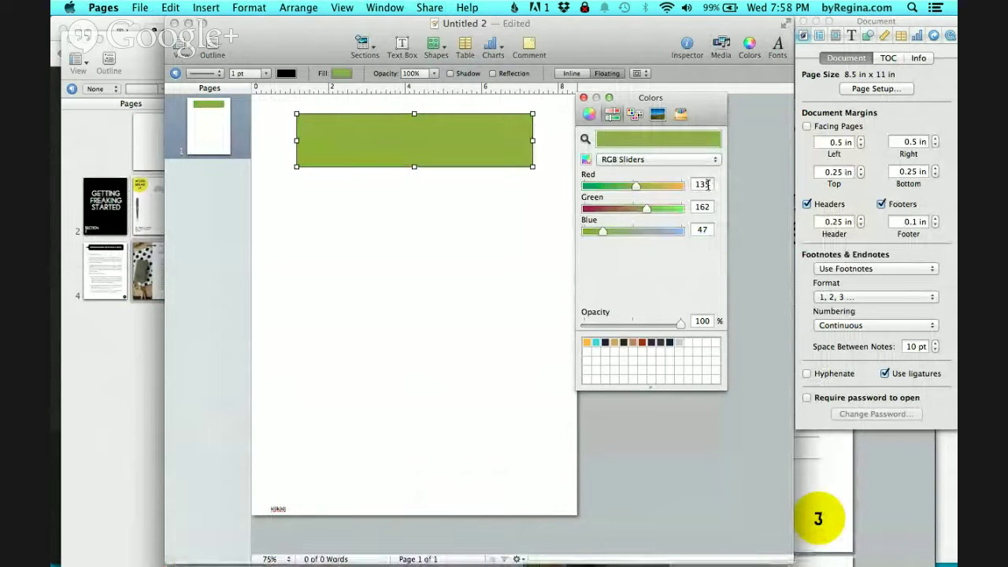
{"action": "key", "text": "Tab"}
{"action": "type", "text": "97"}
{"action": "key", "text": "Tab"}
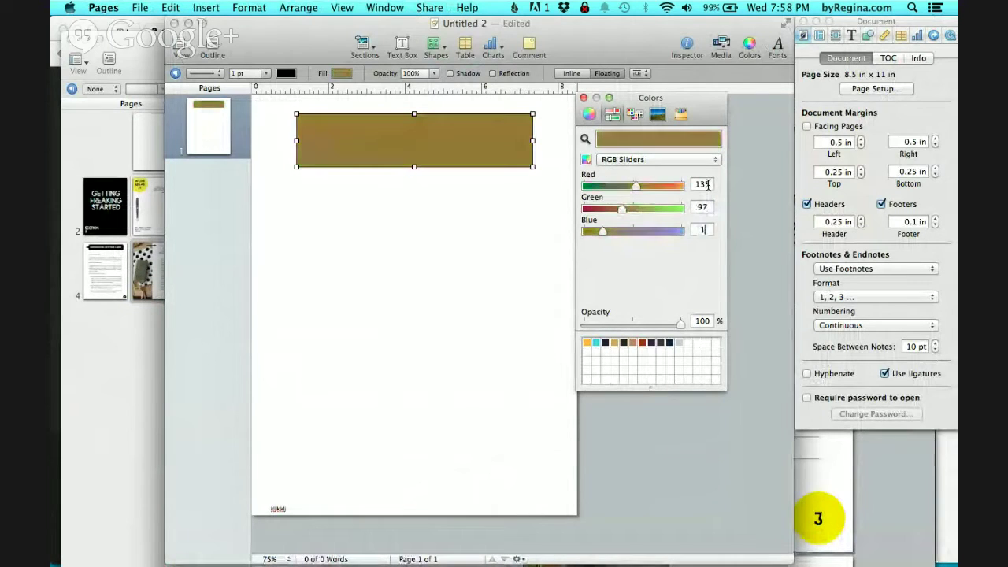
{"action": "type", "text": "140"}
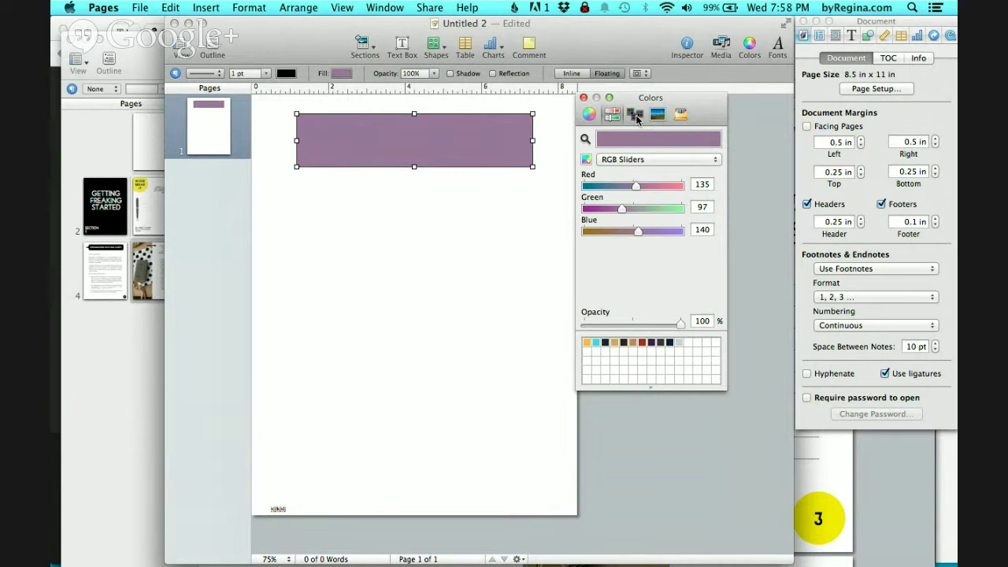
Step: Compare the Apple color palette, the color wheel and the RGB Sliders as ways of choosing the banner's fill
{"action": "left_click", "coordinate": [635, 114]}
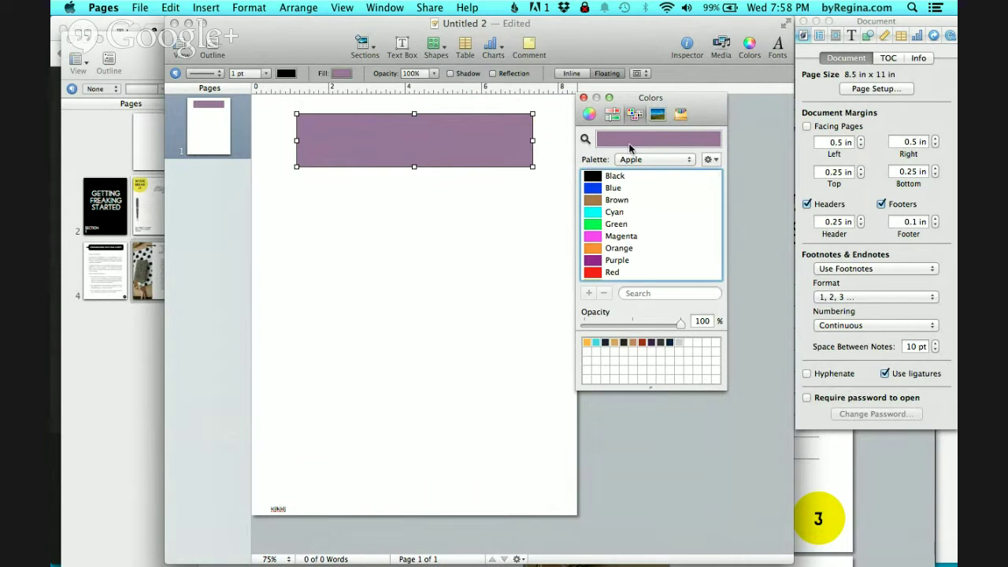
{"action": "scroll", "coordinate": [615, 244], "scroll_direction": "down", "scroll_amount": 1}
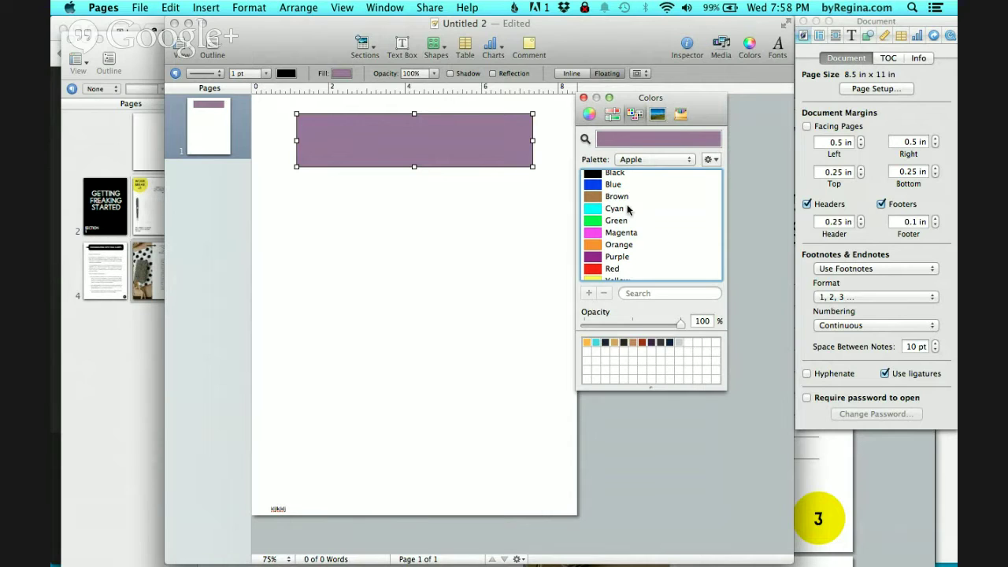
{"action": "left_click", "coordinate": [613, 115]}
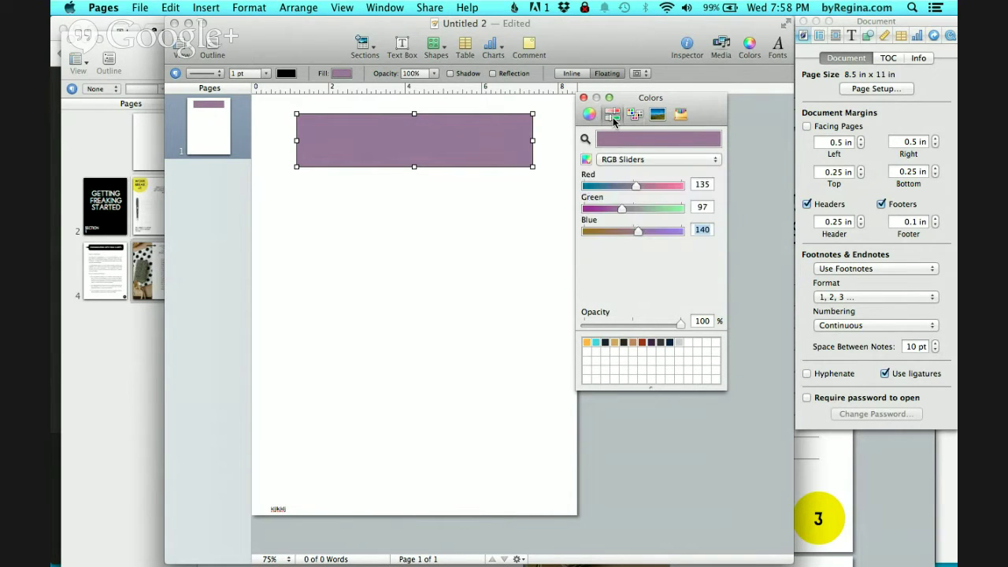
{"action": "left_click", "coordinate": [591, 115]}
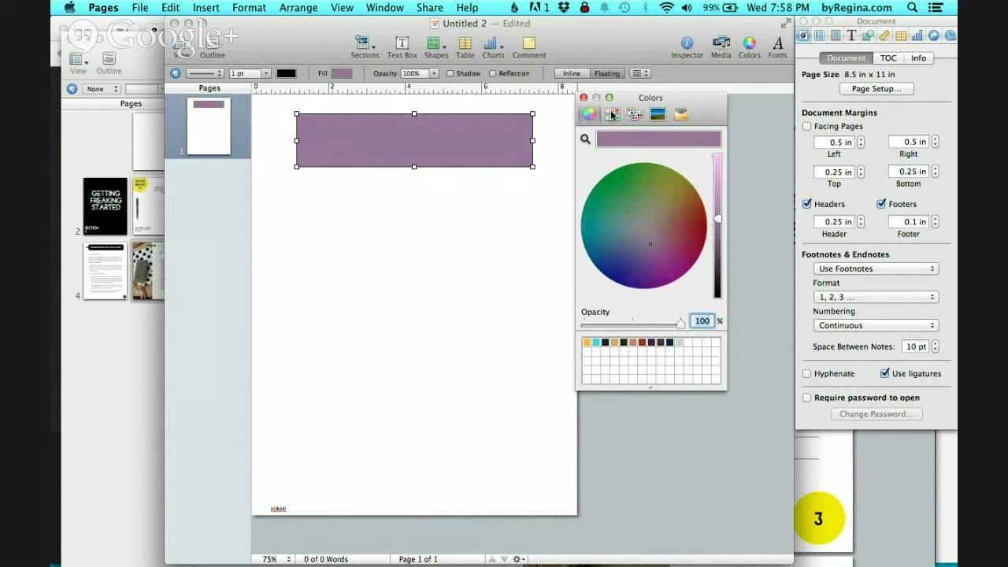
{"action": "left_click", "coordinate": [613, 116]}
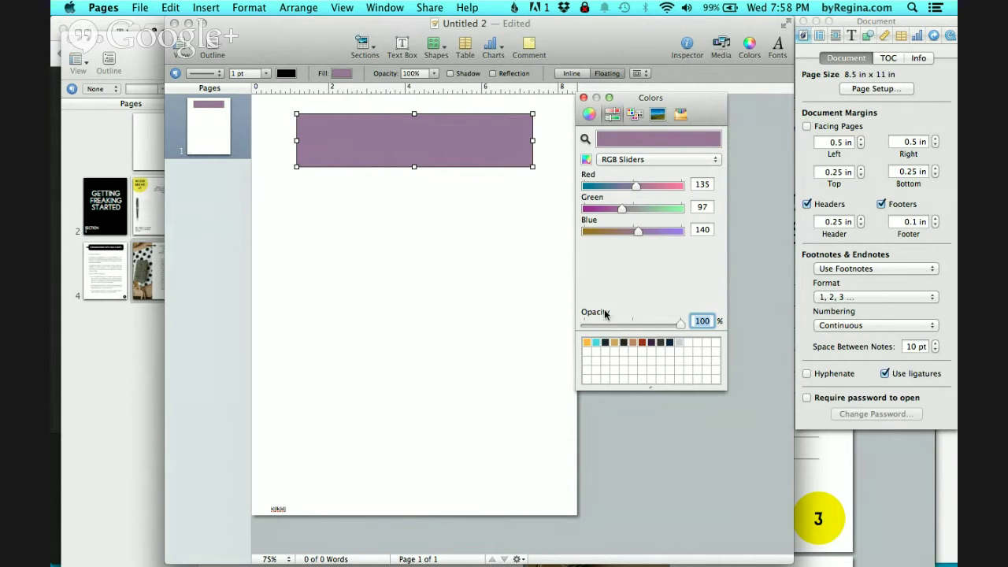
{"action": "left_click", "coordinate": [635, 116]}
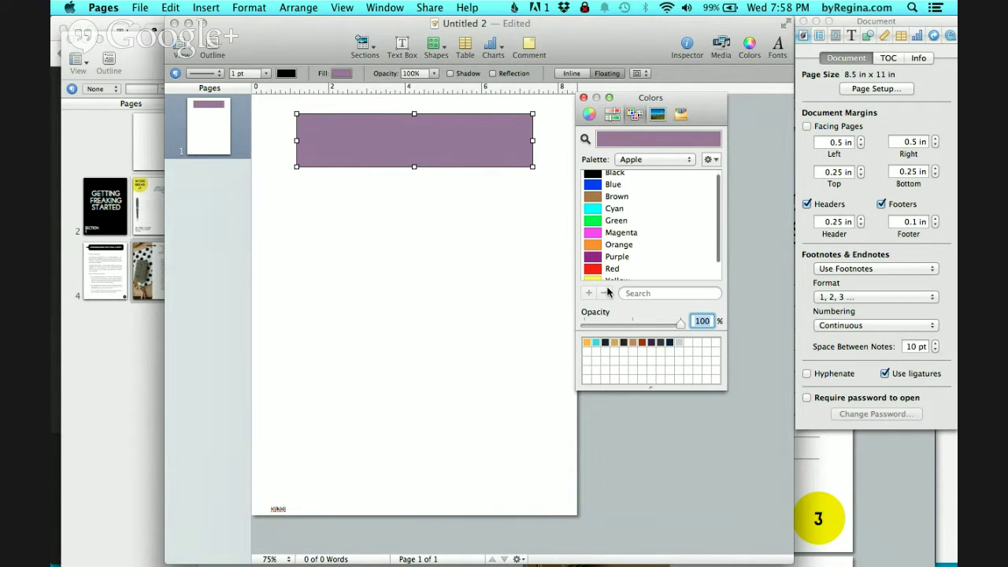
{"action": "scroll", "coordinate": [623, 247], "scroll_direction": "down", "scroll_amount": 3}
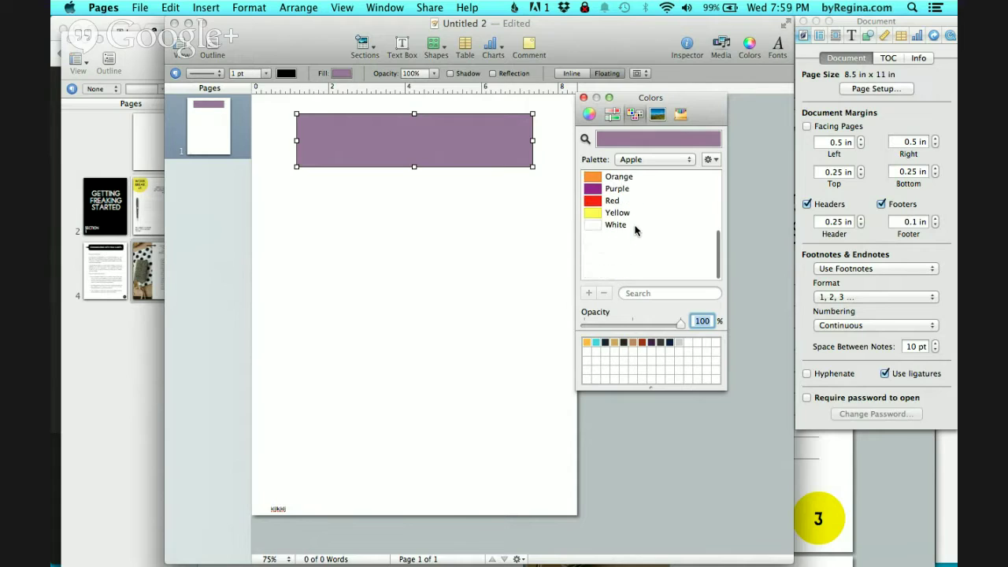
Step: Set the banner's fill to red 135, green 97 and blue 218, and close the Colors window
{"action": "left_click", "coordinate": [682, 344]}
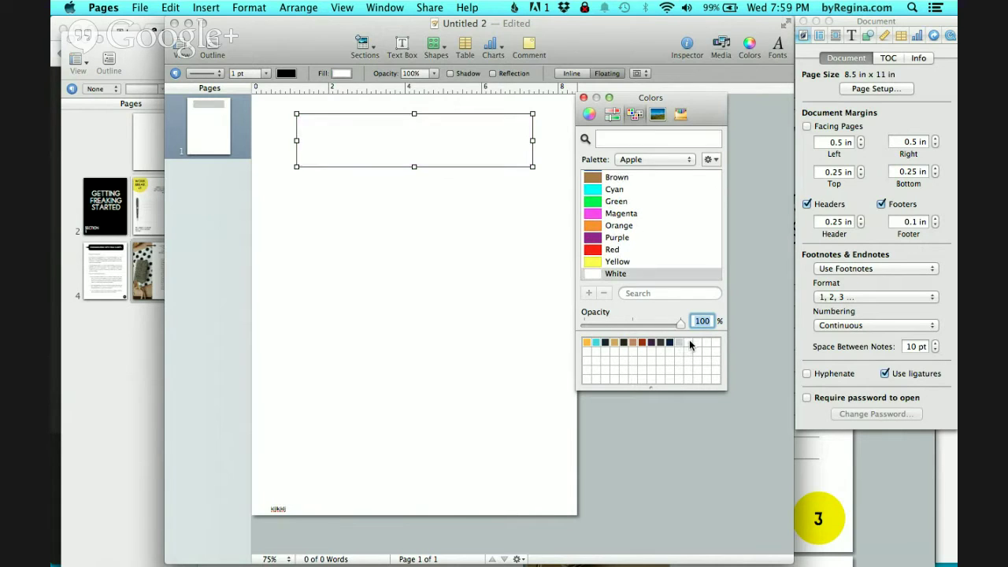
{"action": "left_click", "coordinate": [613, 115]}
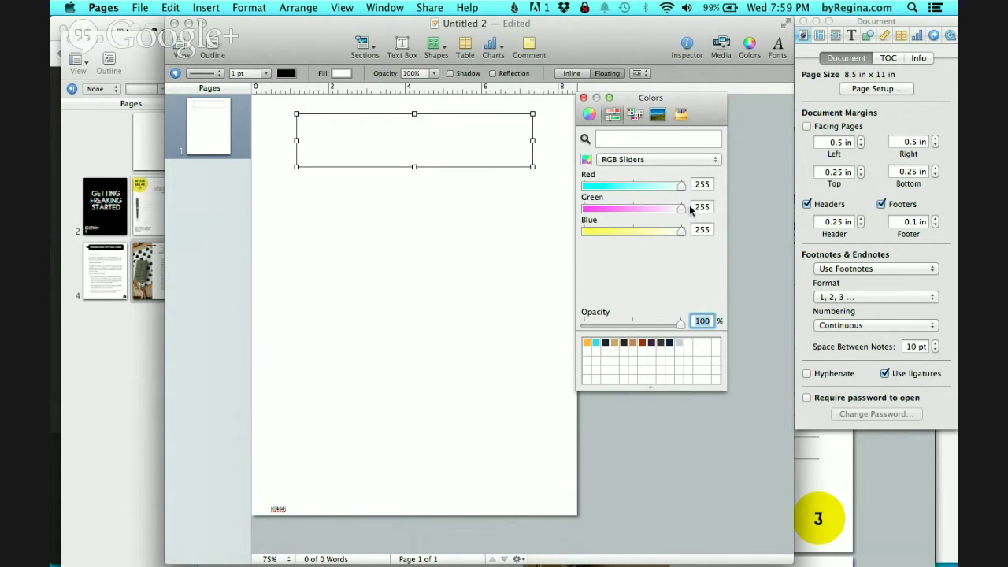
{"action": "double_click", "coordinate": [712, 185]}
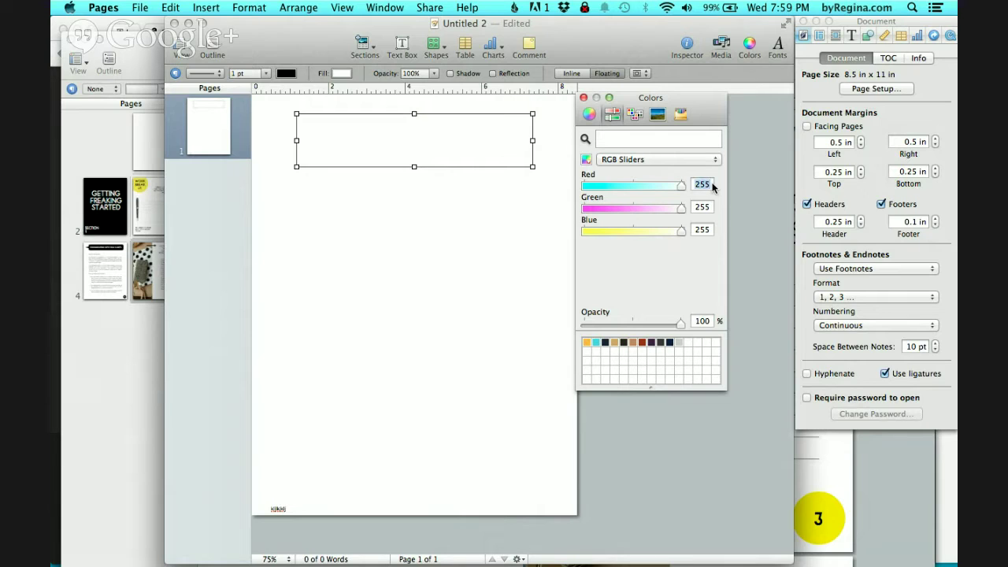
{"action": "type", "text": "135"}
{"action": "key", "text": "Tab"}
{"action": "type", "text": "97"}
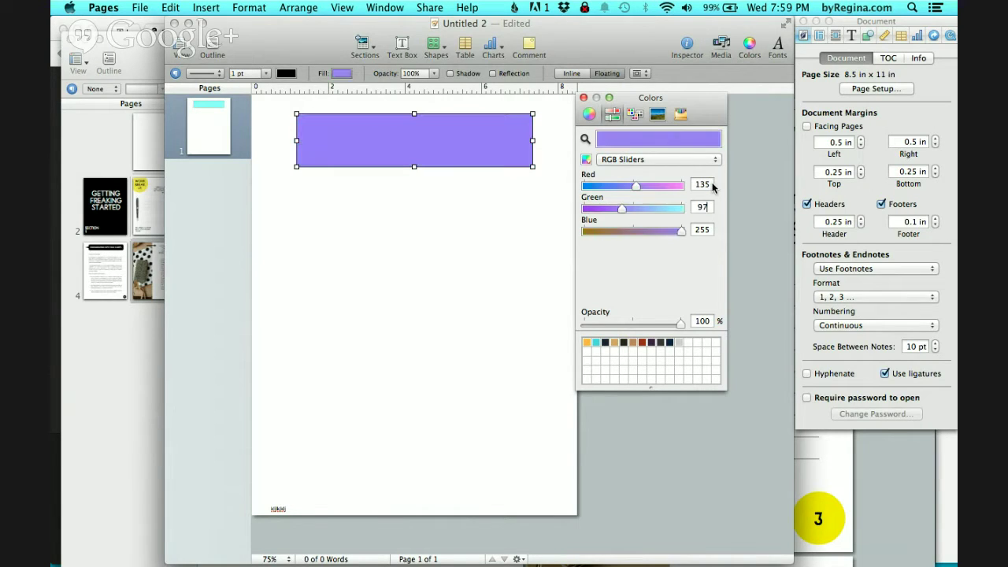
{"action": "key", "text": "Return"}
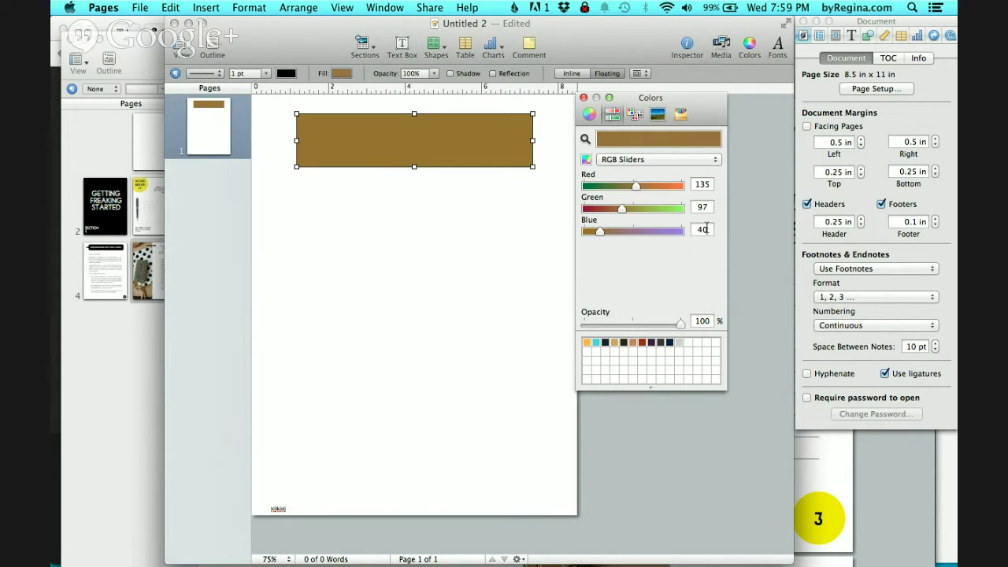
{"action": "type", "text": "218"}
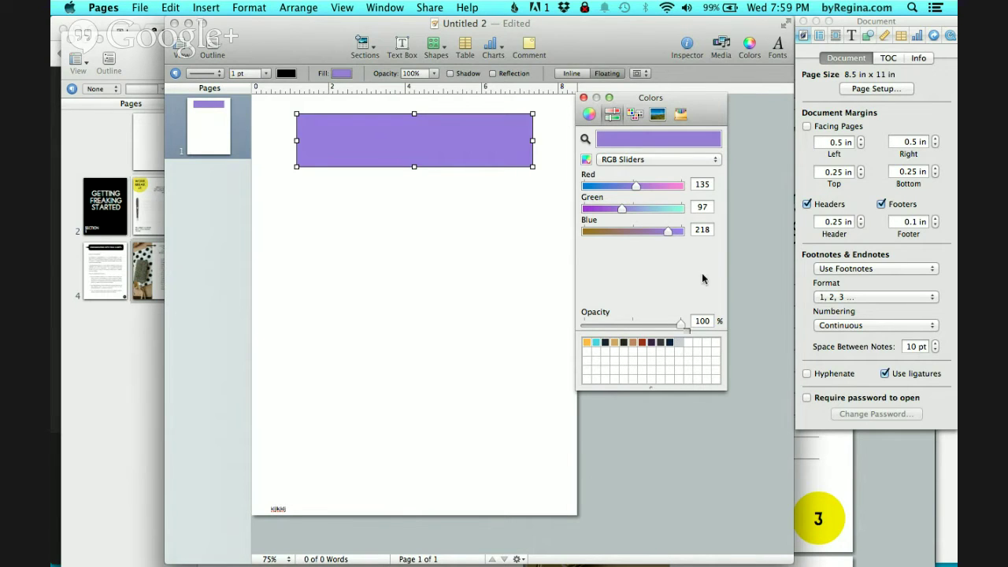
{"action": "left_click", "coordinate": [584, 97]}
Step: Move the purple banner farther down the page and enter a line of placeholder text above it
{"action": "left_click", "coordinate": [547, 146]}
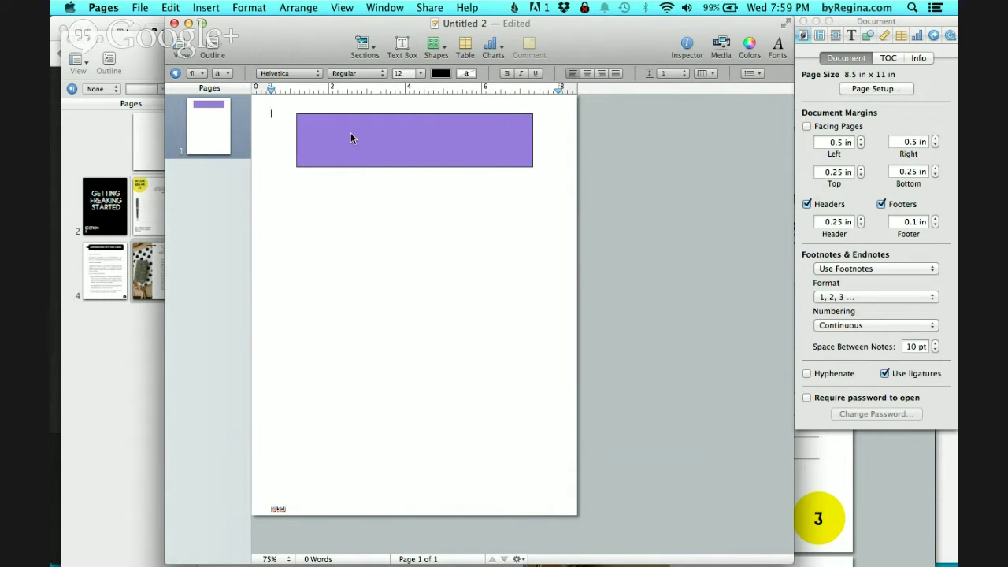
{"action": "left_click_drag", "start_coordinate": [350, 138], "coordinate": [352, 207]}
{"action": "left_click", "coordinate": [337, 151]}
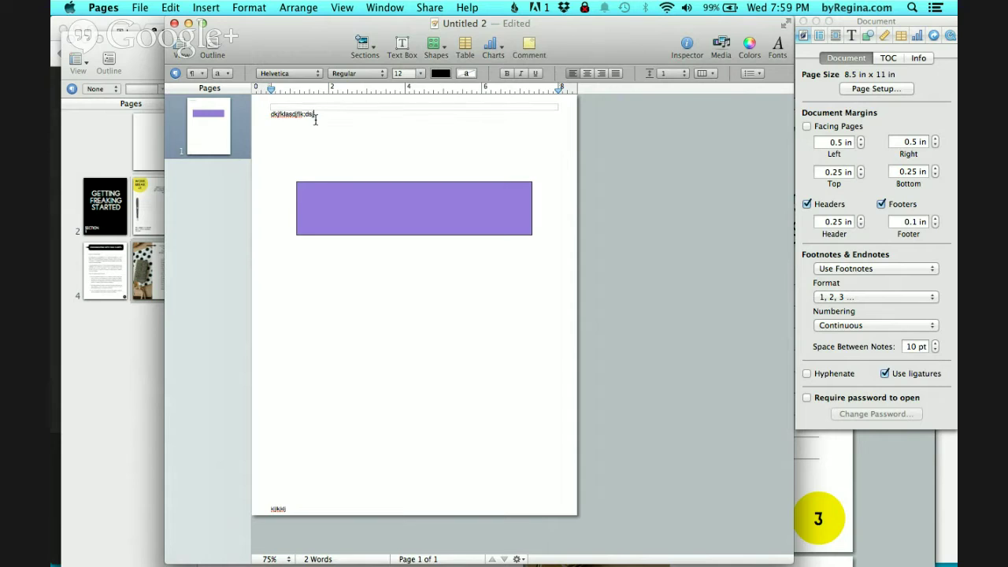
Step: Open the full Colors window for the placeholder text's color, go to its red value, and reselect the purple banner
{"action": "left_click_drag", "start_coordinate": [314, 114], "coordinate": [257, 115]}
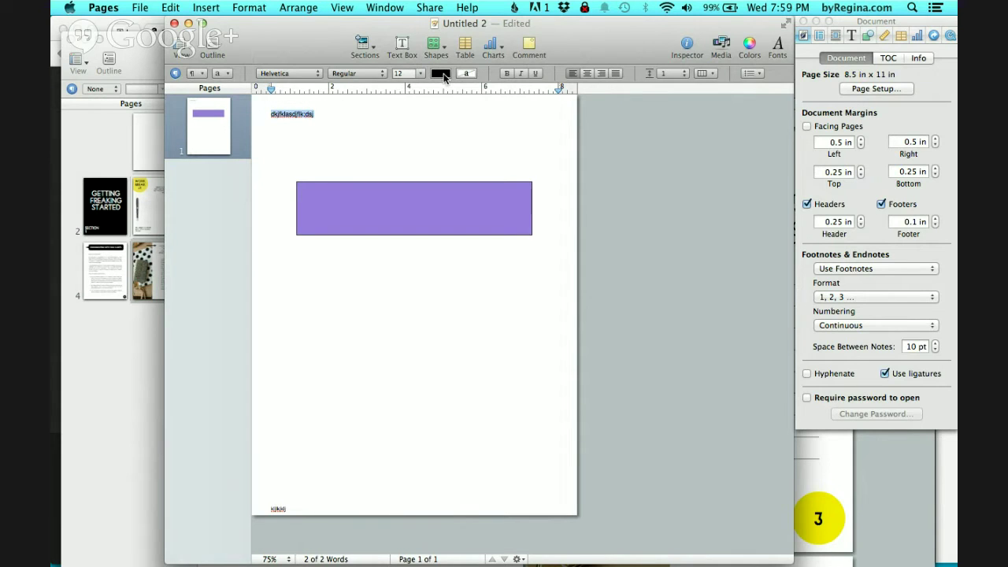
{"action": "left_click", "coordinate": [443, 75]}
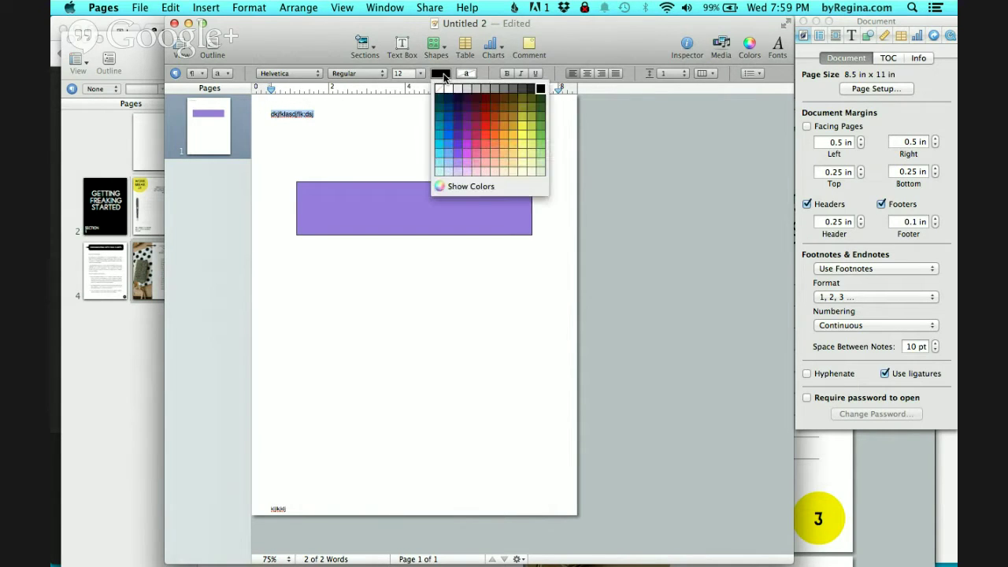
{"action": "left_click", "coordinate": [475, 191]}
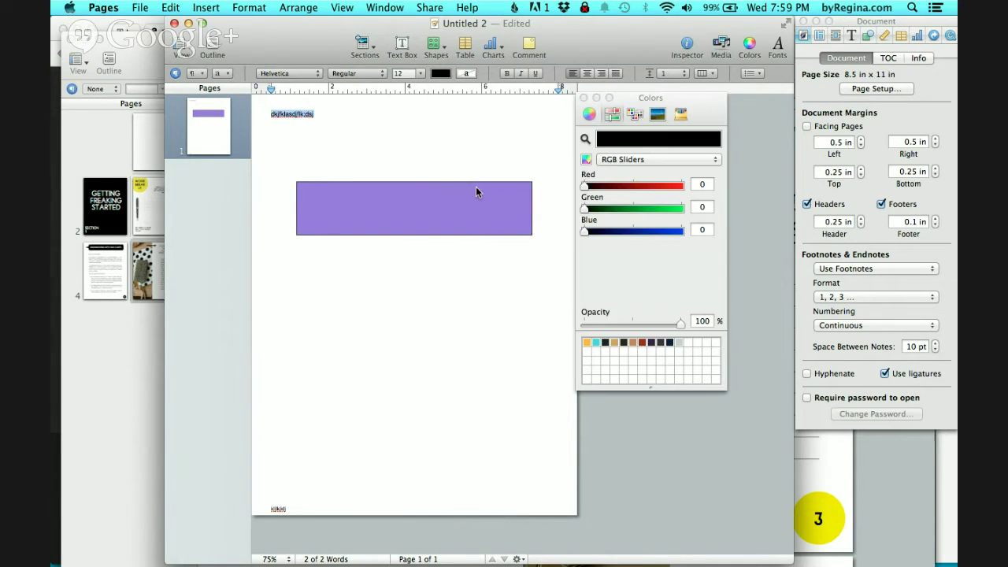
{"action": "left_click", "coordinate": [705, 184]}
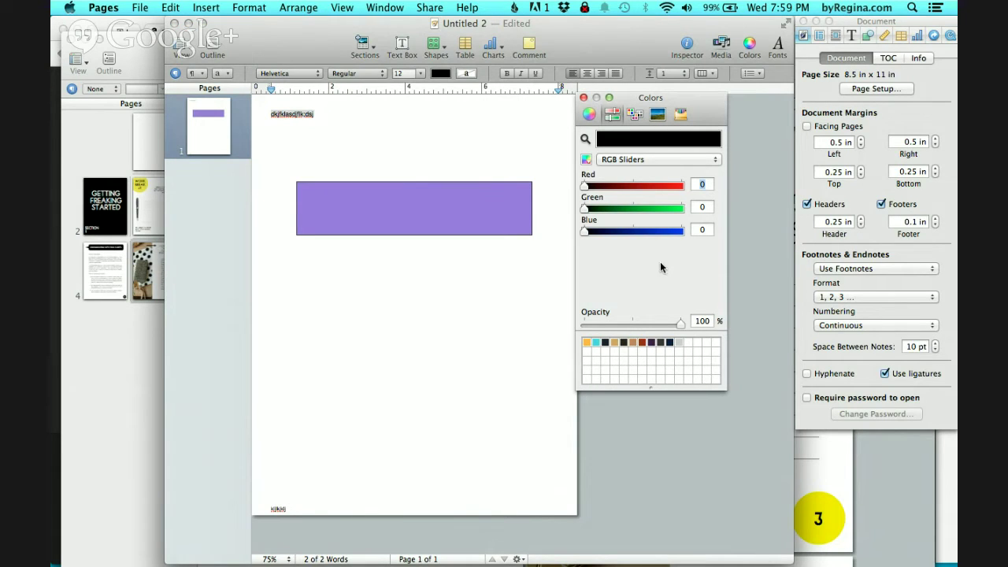
{"action": "left_click", "coordinate": [386, 156]}
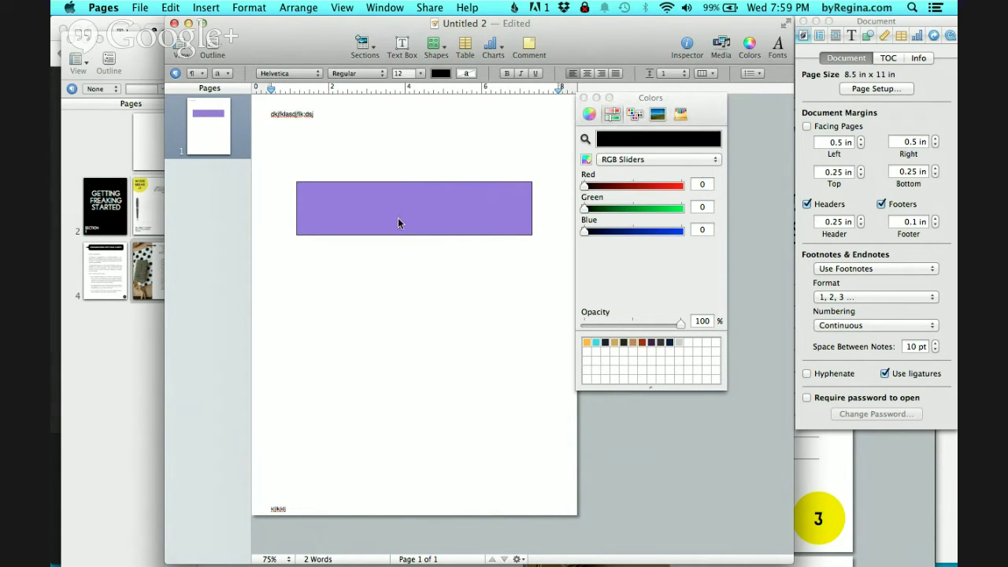
{"action": "left_click", "coordinate": [459, 206]}
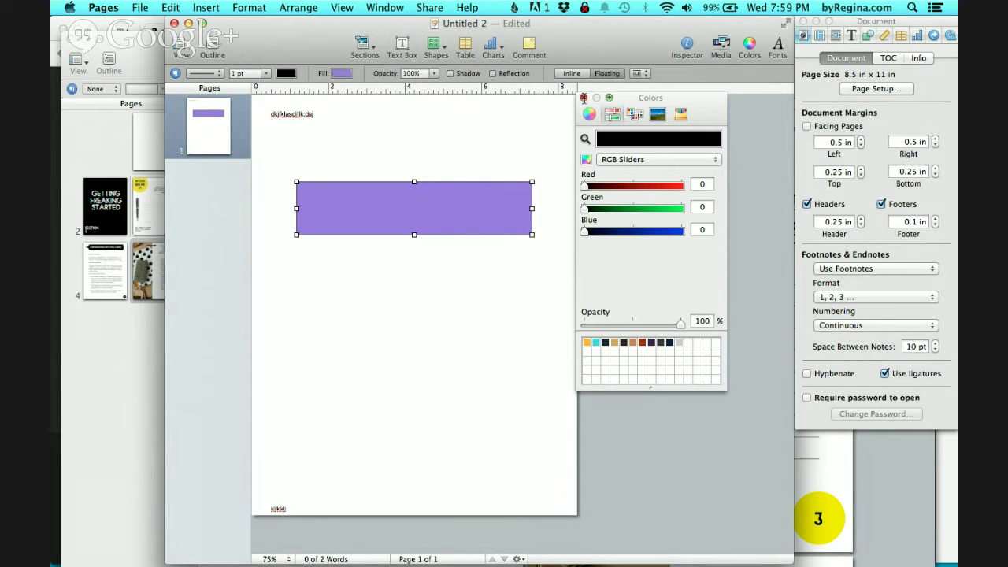
Step: Switch to the Sample Doc for Tutorial document, close the Colors window and look through the workbook's page spreads
{"action": "left_click", "coordinate": [897, 503]}
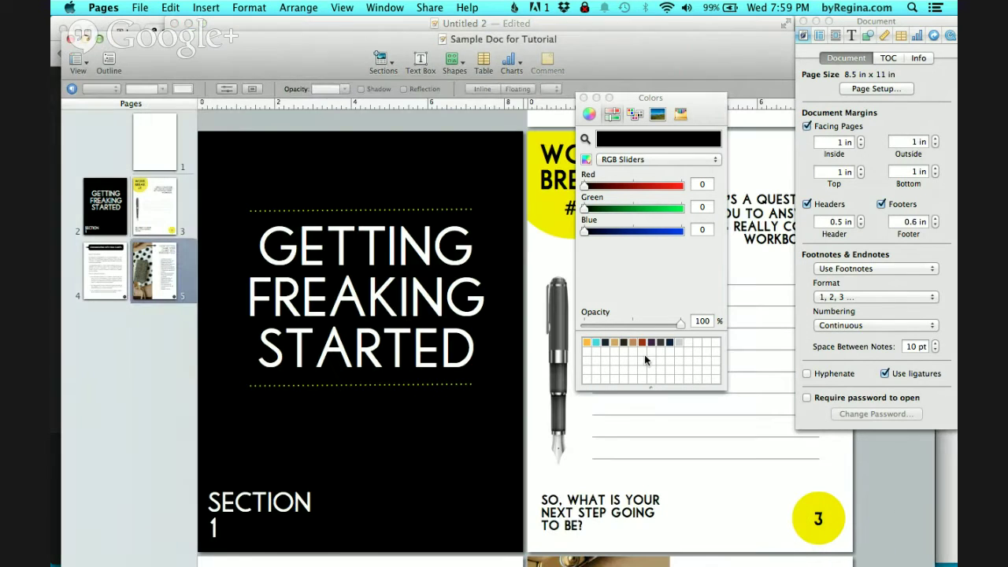
{"action": "left_click", "coordinate": [582, 97]}
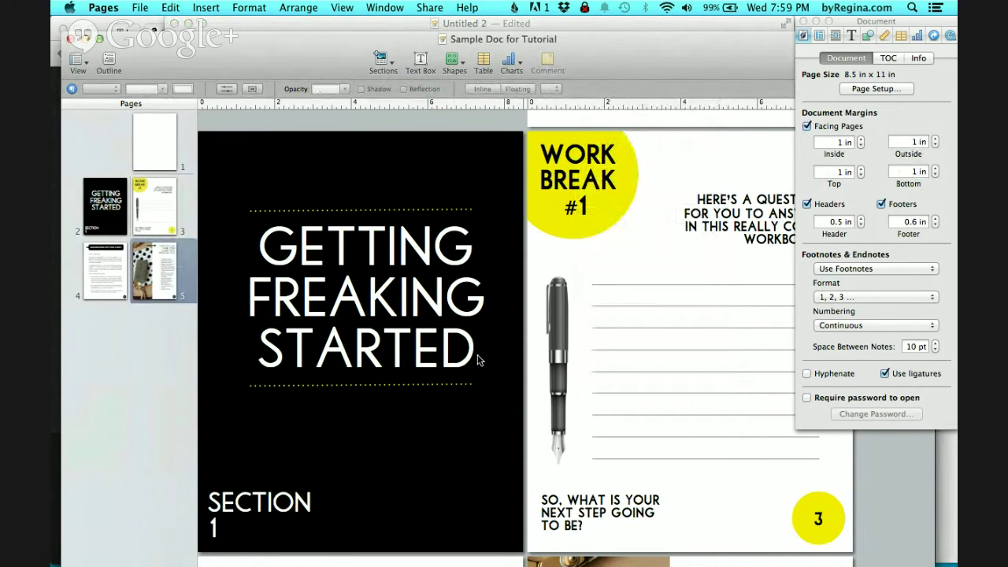
{"action": "scroll", "coordinate": [477, 355], "scroll_direction": "down", "scroll_amount": 3}
{"action": "scroll", "coordinate": [477, 354], "scroll_direction": "down", "scroll_amount": 7}
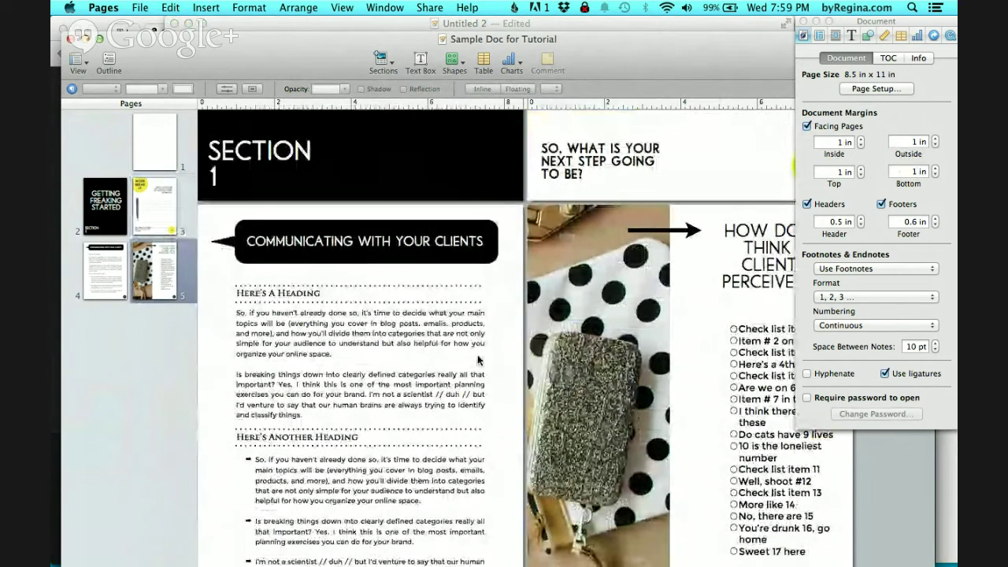
{"action": "scroll", "coordinate": [477, 360], "scroll_direction": "up", "scroll_amount": 15}
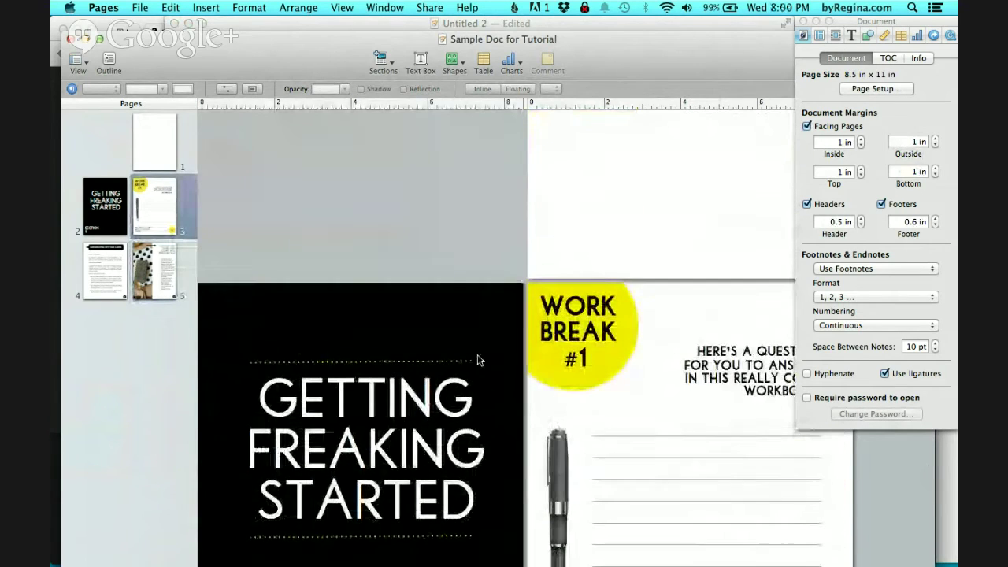
{"action": "scroll", "coordinate": [477, 360], "scroll_direction": "down", "scroll_amount": 8}
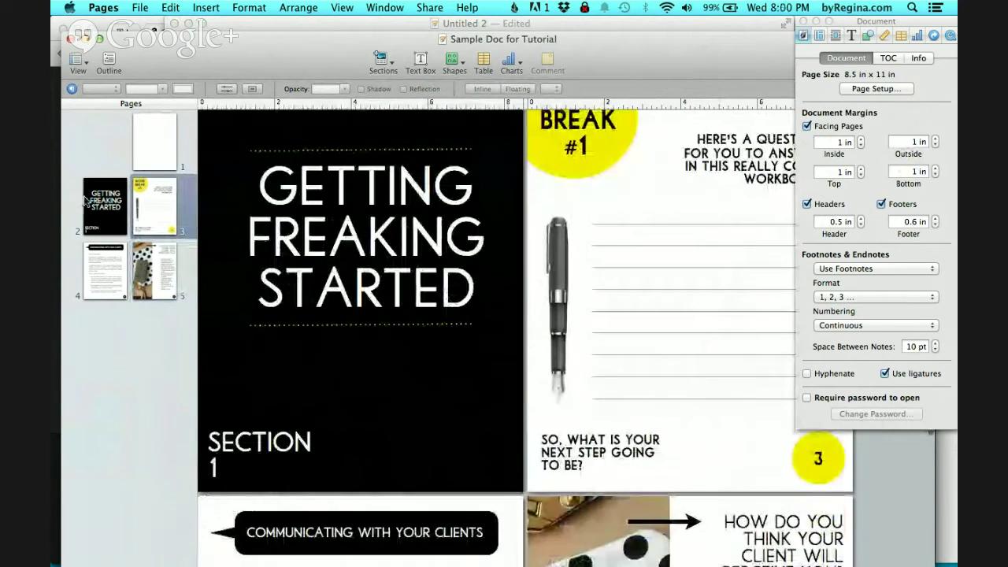
Step: Compare the section opener on page 2 with the content spread on pages 4 and 5
{"action": "left_click", "coordinate": [88, 200]}
{"action": "scroll", "coordinate": [193, 260], "scroll_direction": "down", "scroll_amount": 5}
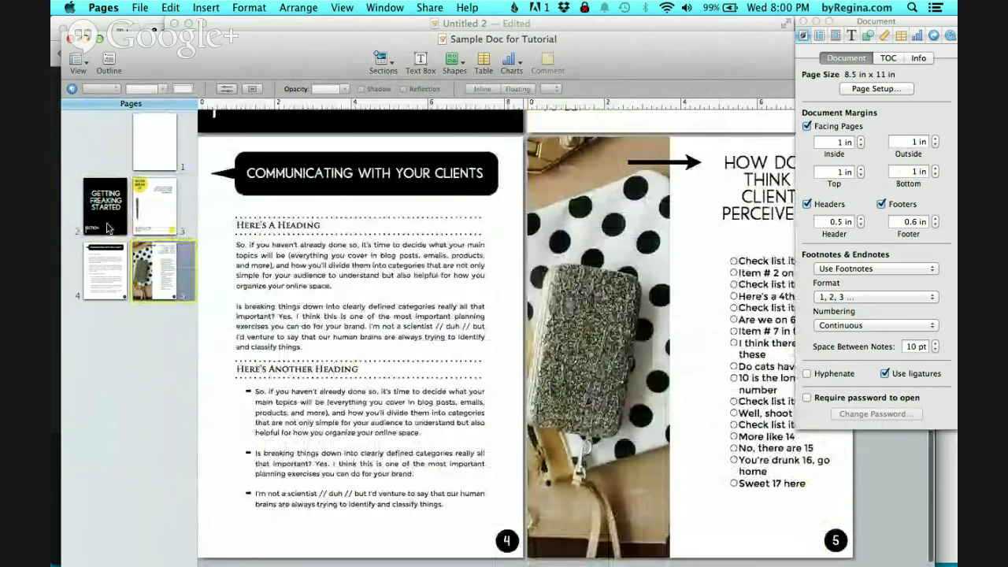
{"action": "left_click", "coordinate": [106, 213]}
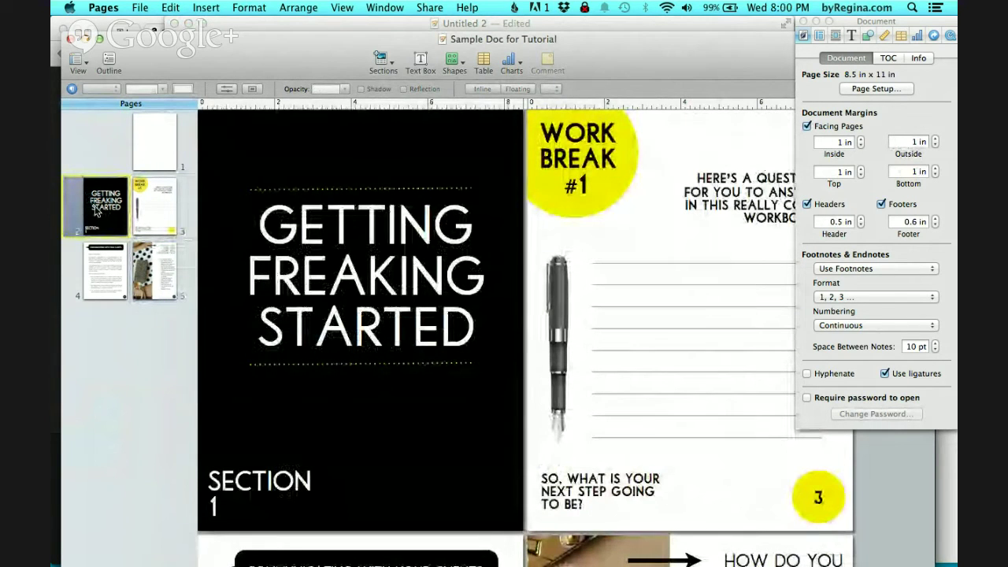
{"action": "left_click", "coordinate": [93, 284]}
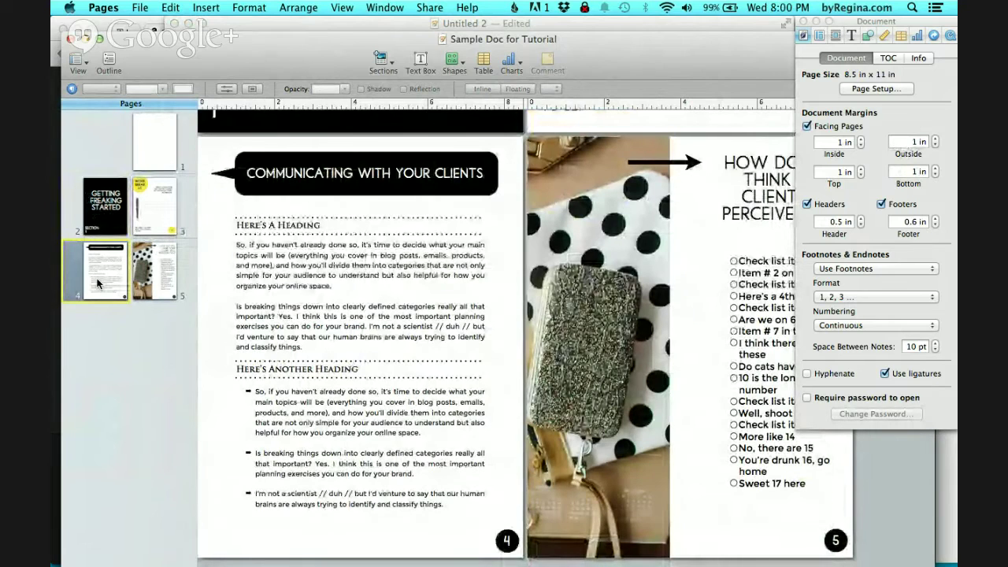
{"action": "left_click", "coordinate": [105, 201]}
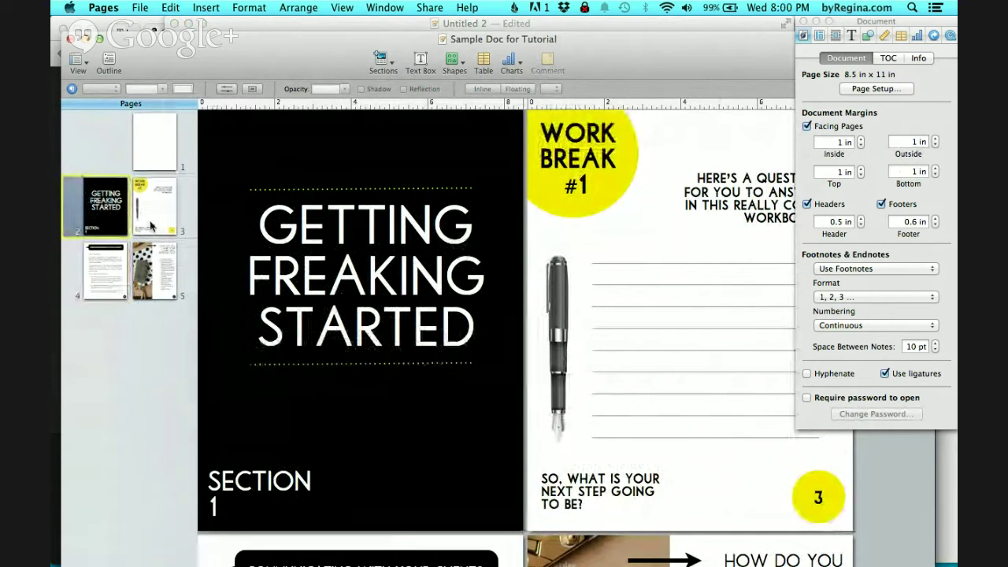
{"action": "left_click", "coordinate": [96, 280]}
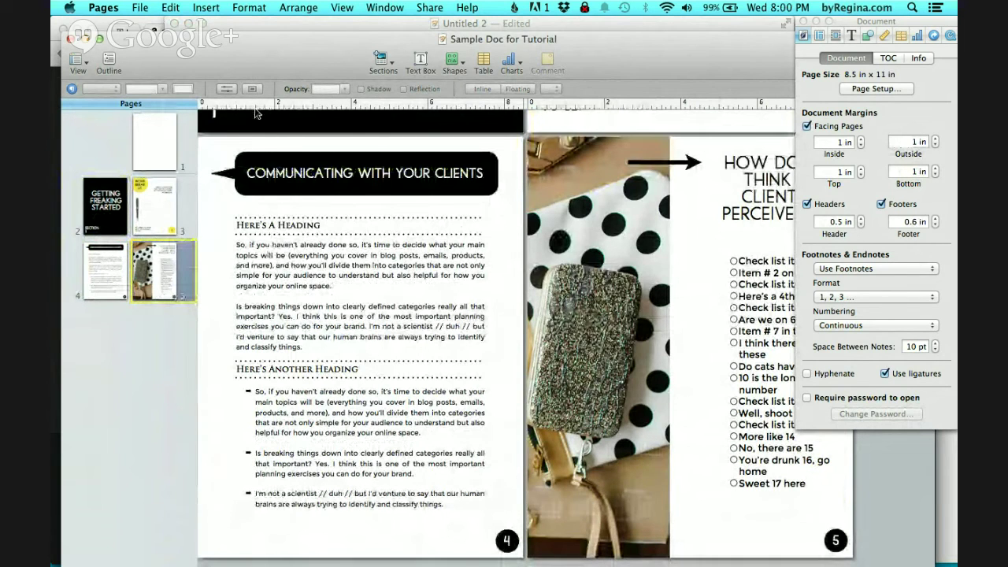
Step: Open the choices for inserting a section into the sample document
{"action": "left_click", "coordinate": [206, 8]}
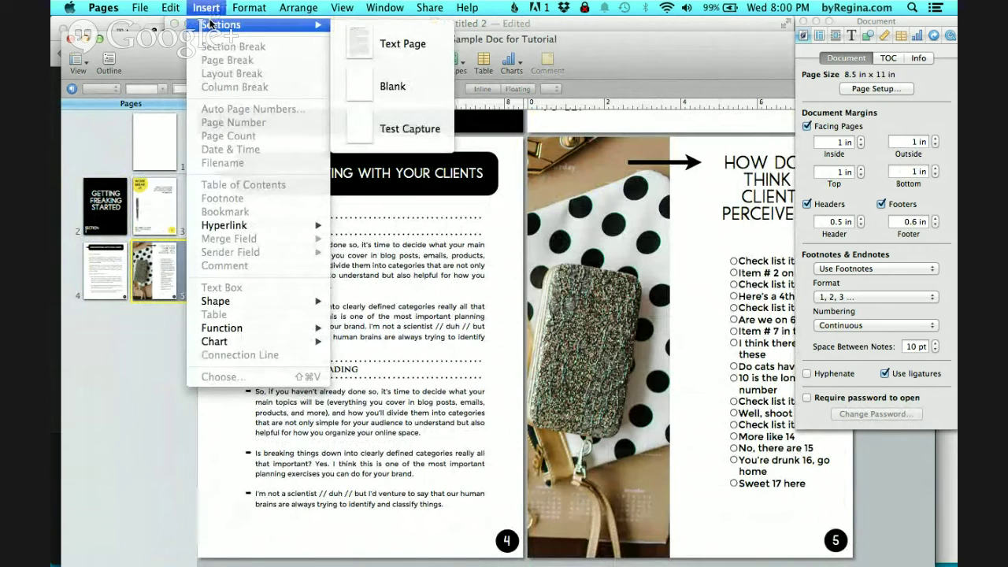
Step: Add a blank section page at the end of the document and enter the lines "Heading 1" and "Heading 2" on it
{"action": "left_click", "coordinate": [403, 88]}
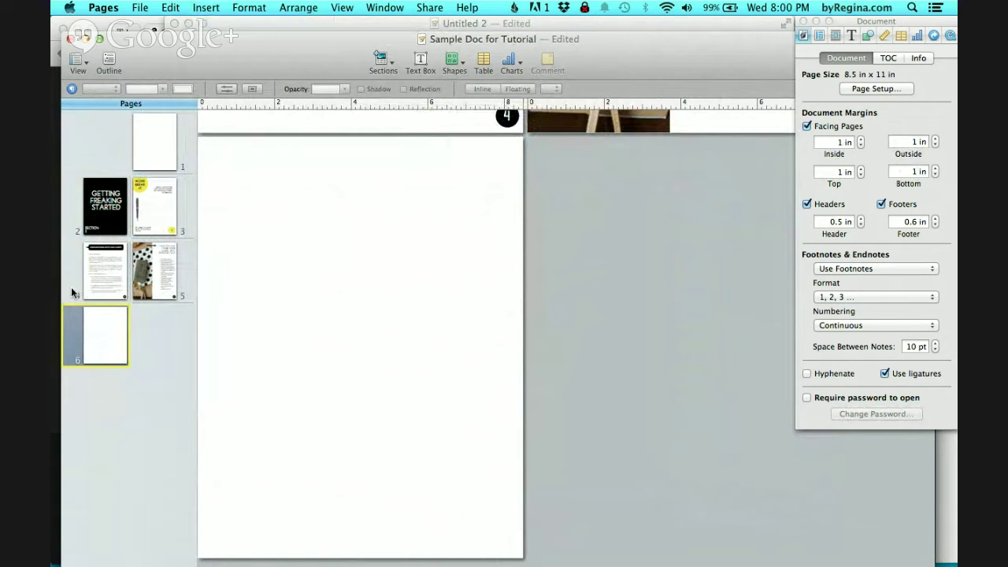
{"action": "scroll", "coordinate": [71, 292], "scroll_direction": "down", "scroll_amount": 1}
{"action": "left_click", "coordinate": [102, 264]}
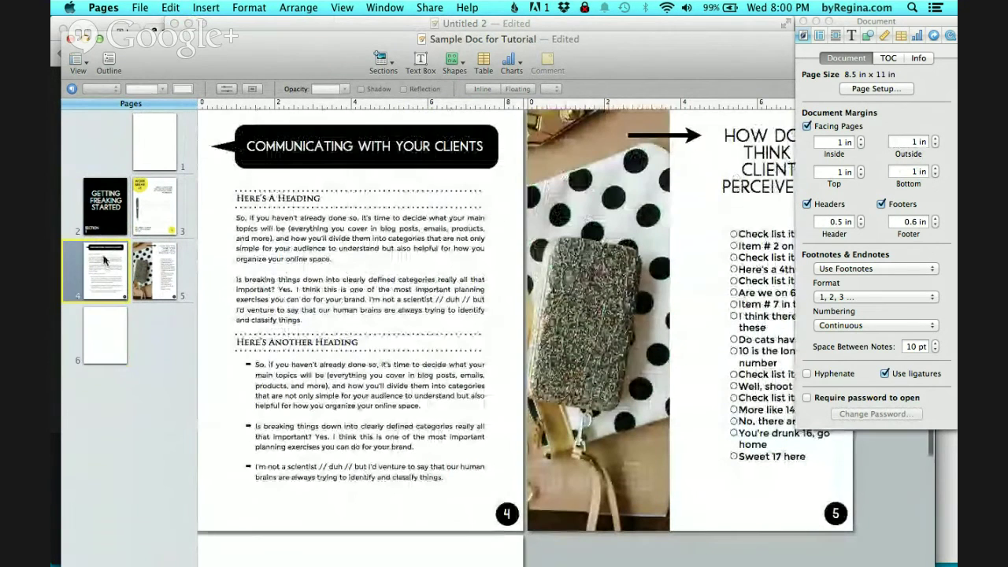
{"action": "mouse_move", "coordinate": [99, 224]}
{"action": "left_mouse_down"}
{"action": "mouse_move", "coordinate": [162, 272]}
{"action": "mouse_move", "coordinate": [126, 272]}
{"action": "mouse_move", "coordinate": [118, 236]}
{"action": "mouse_move", "coordinate": [139, 291]}
{"action": "mouse_move", "coordinate": [133, 354]}
{"action": "mouse_move", "coordinate": [82, 260]}
{"action": "mouse_move", "coordinate": [92, 229]}
{"action": "left_mouse_up"}
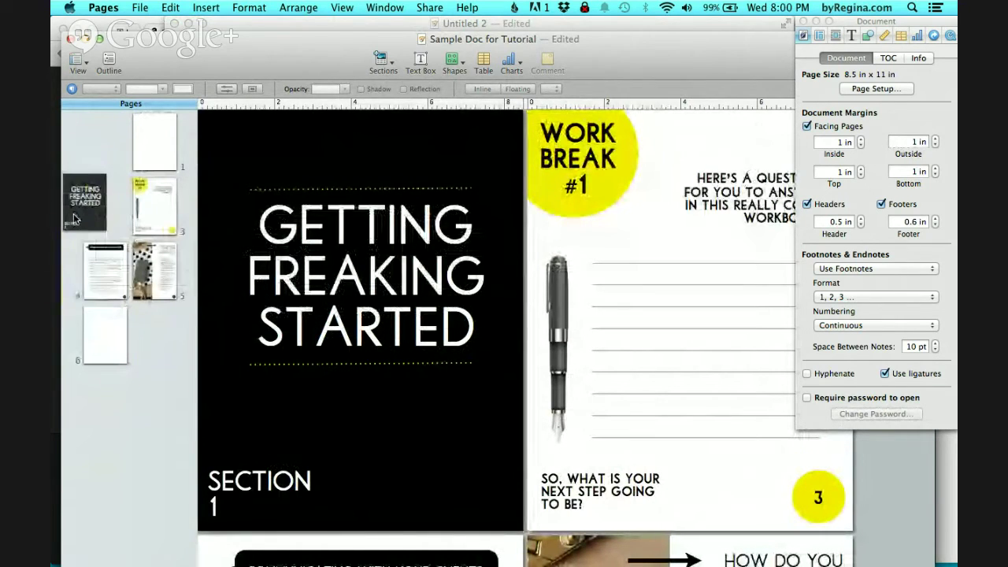
{"action": "left_click", "coordinate": [98, 332]}
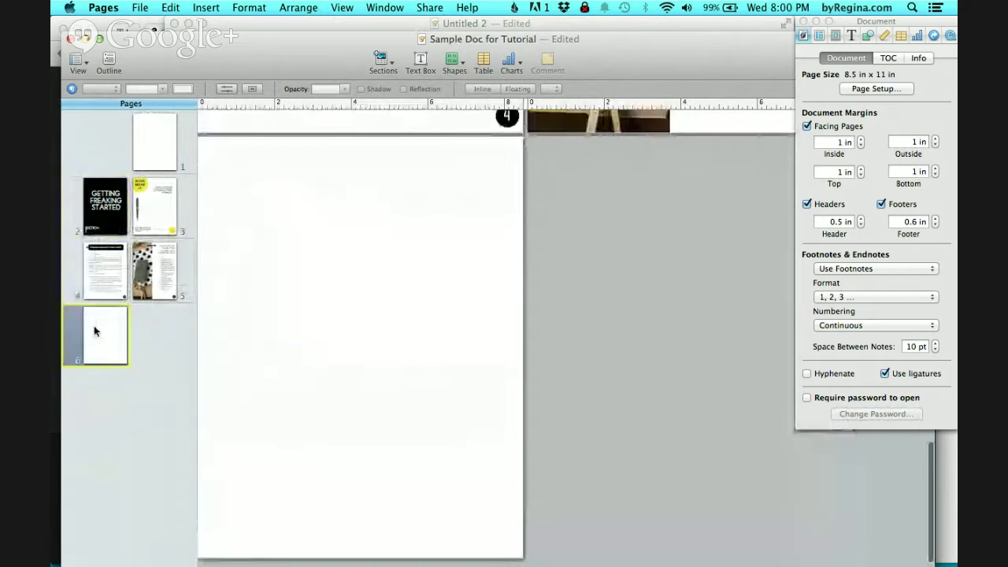
{"action": "left_click", "coordinate": [300, 217]}
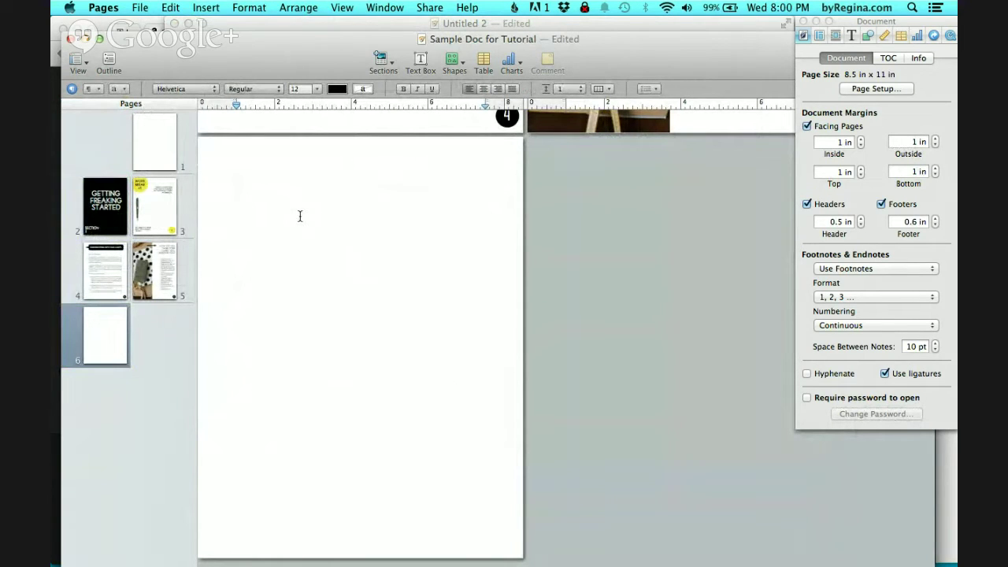
{"action": "type", "text": "Heading 1"}
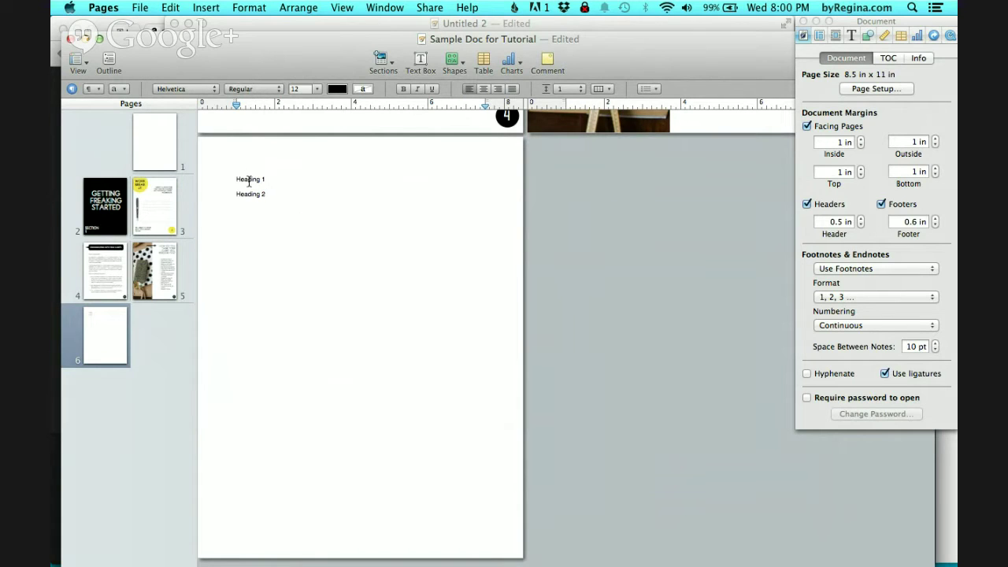
Step: Format the Heading 1 line in the Rock Salt font at size 24
{"action": "double_click", "coordinate": [249, 179]}
{"action": "left_click", "coordinate": [205, 89]}
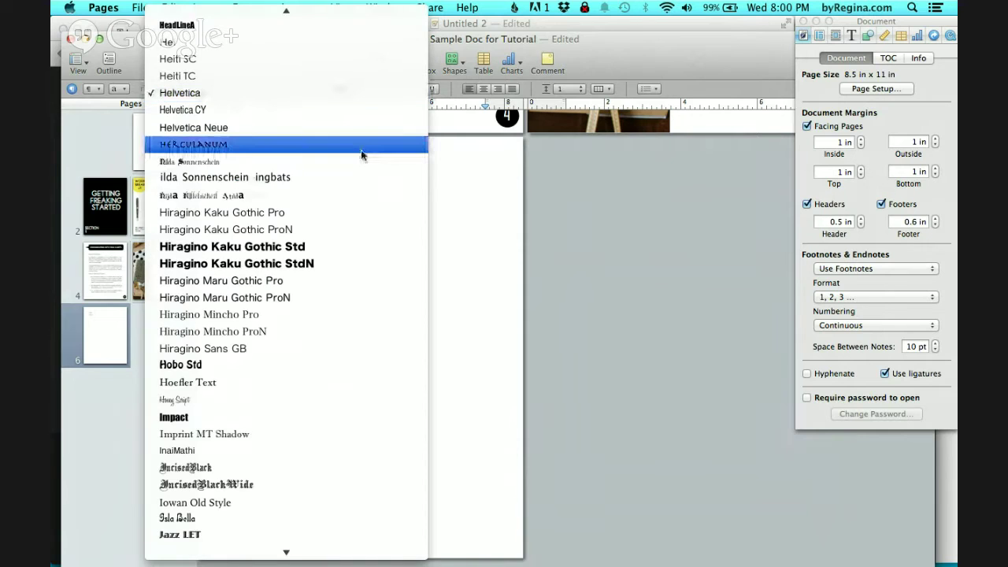
{"action": "left_click", "coordinate": [463, 189]}
{"action": "left_click", "coordinate": [186, 88]}
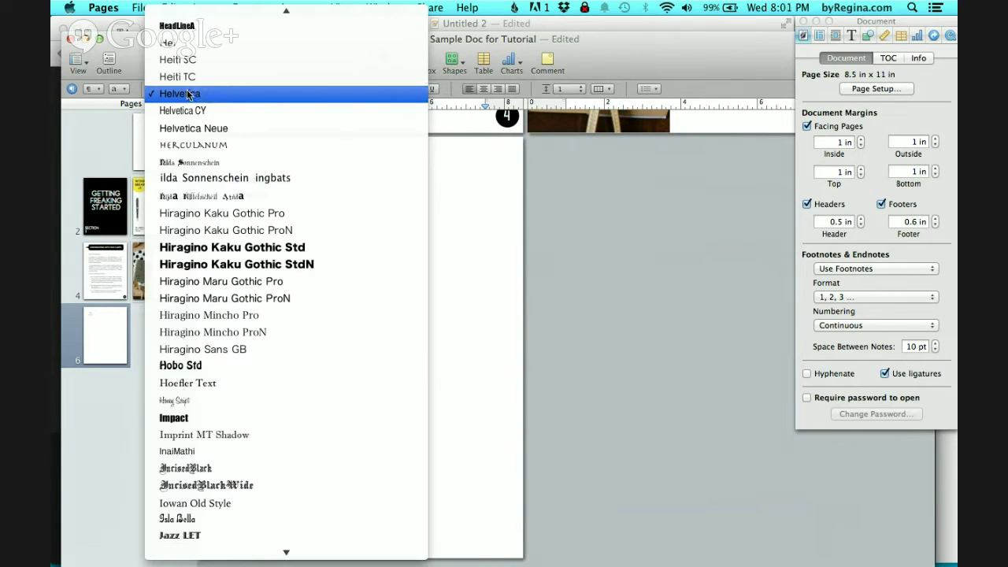
{"action": "scroll", "coordinate": [193, 91], "scroll_direction": "up", "scroll_amount": 15}
{"action": "scroll", "coordinate": [193, 91], "scroll_direction": "up", "scroll_amount": 12}
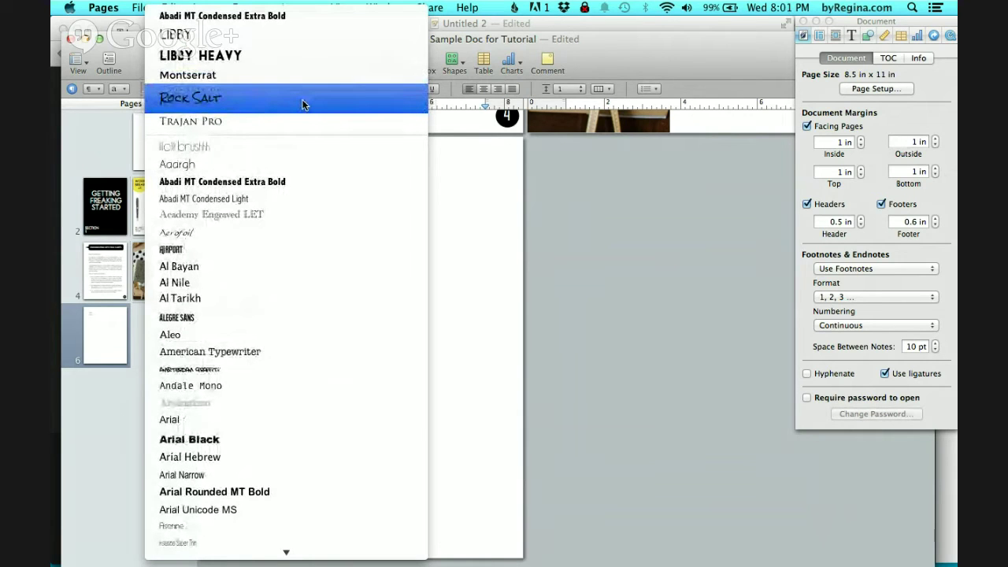
{"action": "left_click", "coordinate": [290, 105]}
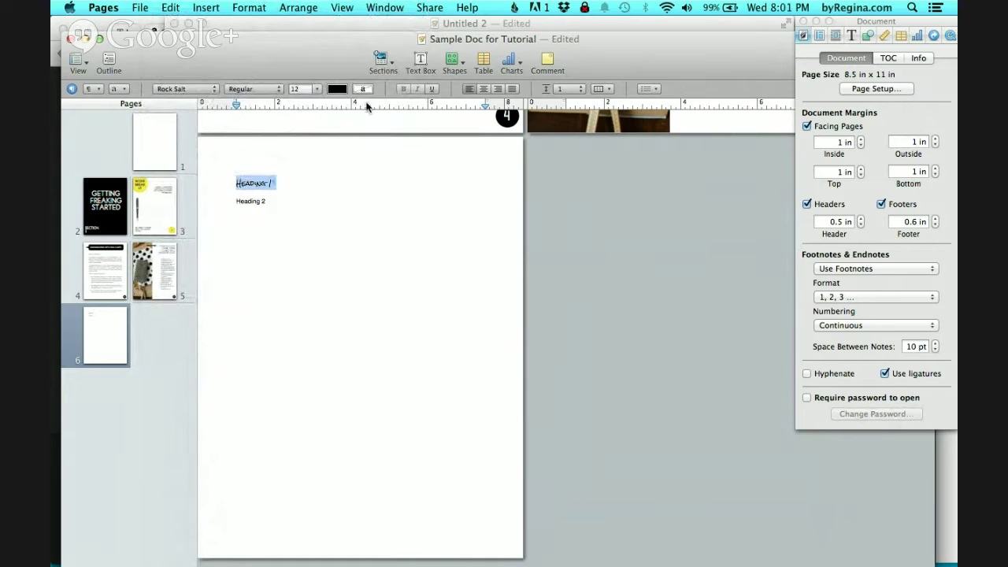
{"action": "left_click", "coordinate": [317, 89]}
{"action": "left_click", "coordinate": [315, 169]}
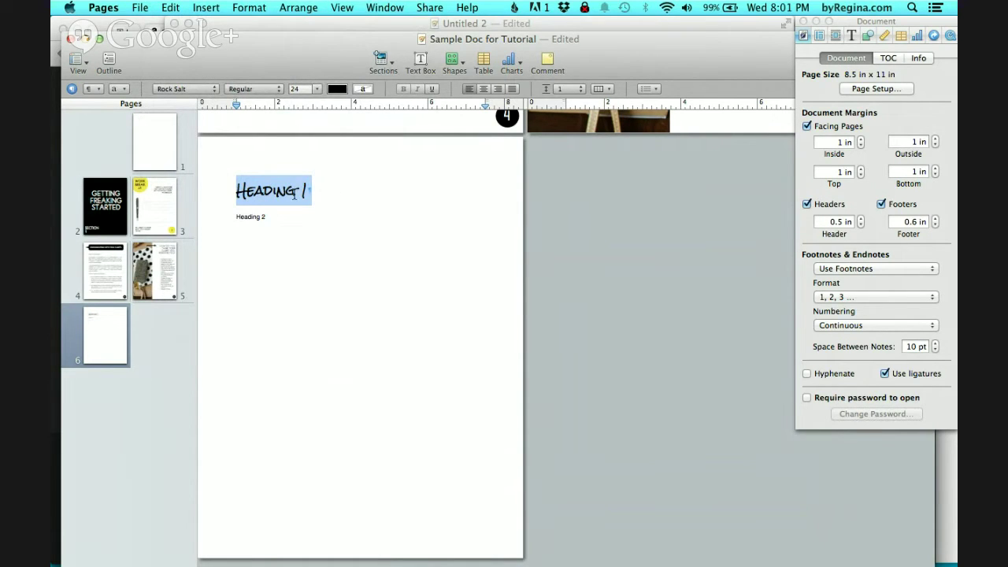
Step: Add the body text "Some really cool point." below Heading 1, with a blank line separating it from Heading 2
{"action": "triple_click", "coordinate": [296, 192]}
{"action": "left_click", "coordinate": [258, 206]}
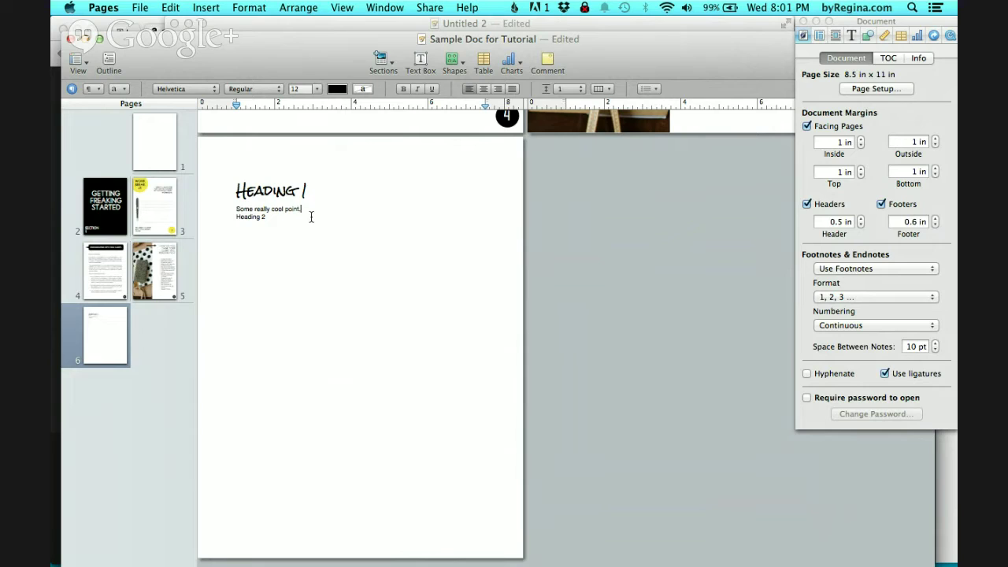
{"action": "key", "text": "Return"}
{"action": "key", "text": "Return"}
Step: Duplicate the sentence under Heading 1 until six copies run together as a single paragraph
{"action": "triple_click", "coordinate": [284, 210]}
{"action": "key", "text": "super+c"}
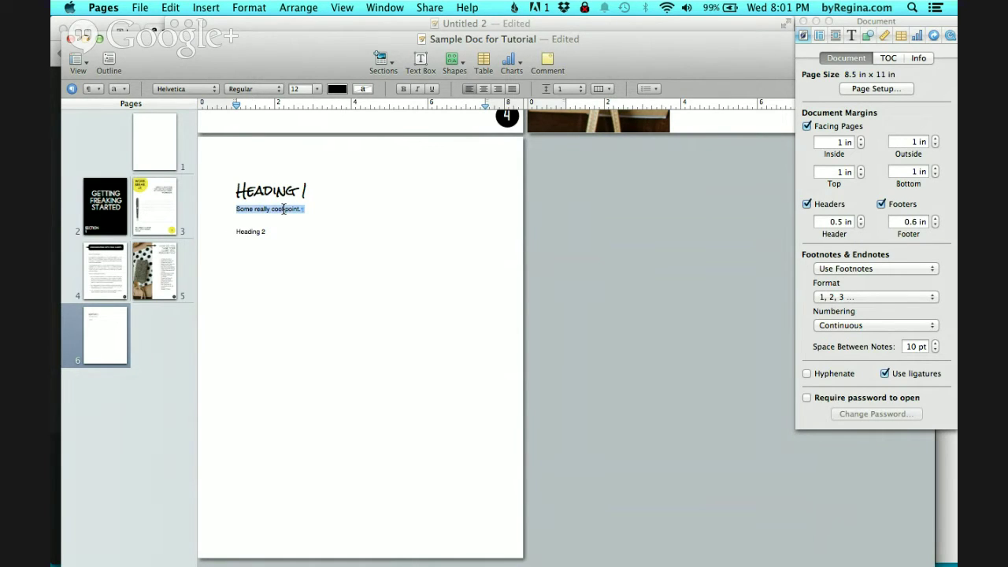
{"action": "key", "text": "Right"}
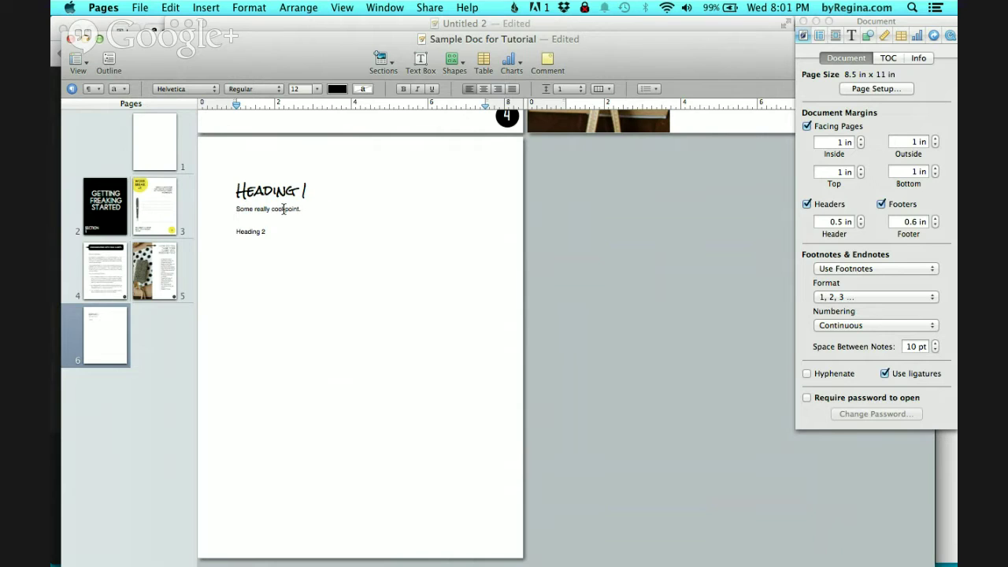
{"action": "key", "text": "super+v"}
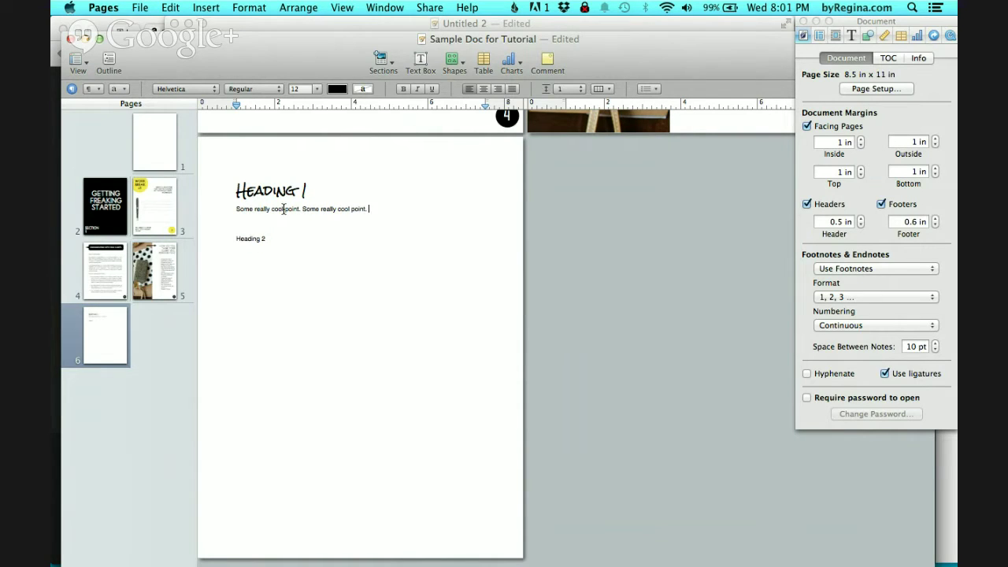
{"action": "key", "text": "super+v"}
{"action": "key", "text": "super+v"}
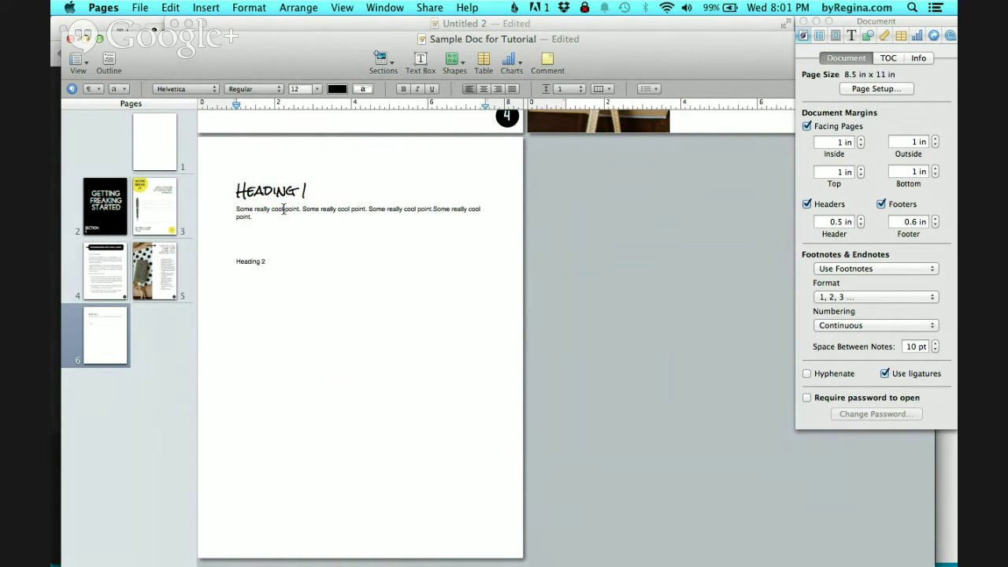
{"action": "key", "text": "super+v"}
{"action": "key", "text": "super+v"}
{"action": "key", "text": "Up"}
{"action": "key", "text": "BackSpace"}
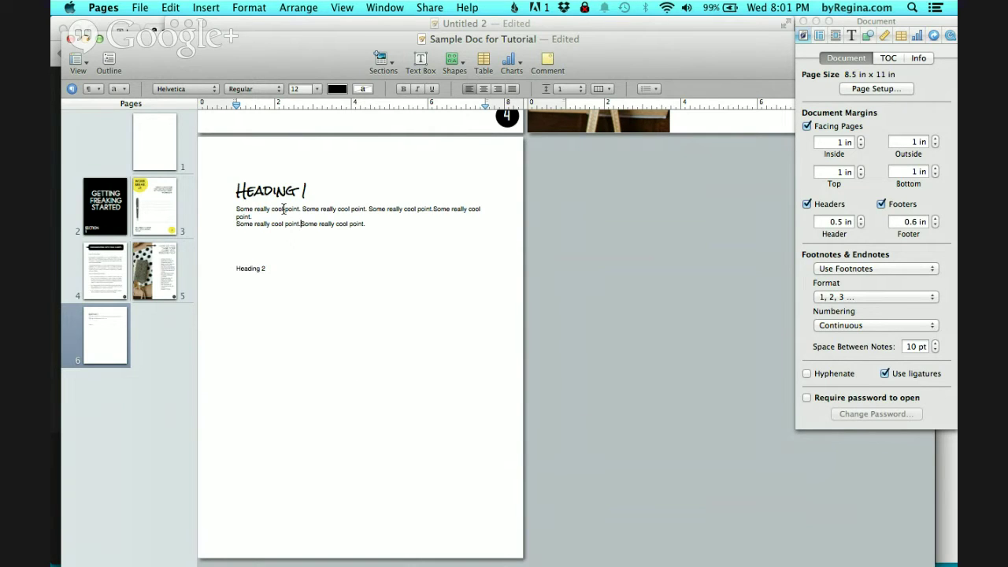
{"action": "key", "text": "BackSpace"}
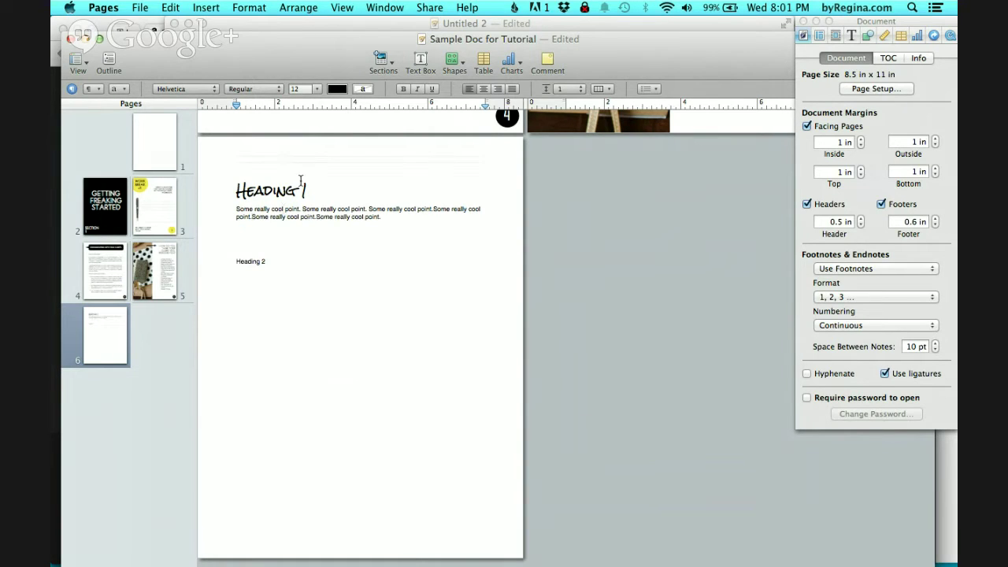
Step: Set the character spacing of Heading 1 to 8%
{"action": "triple_click", "coordinate": [293, 187]}
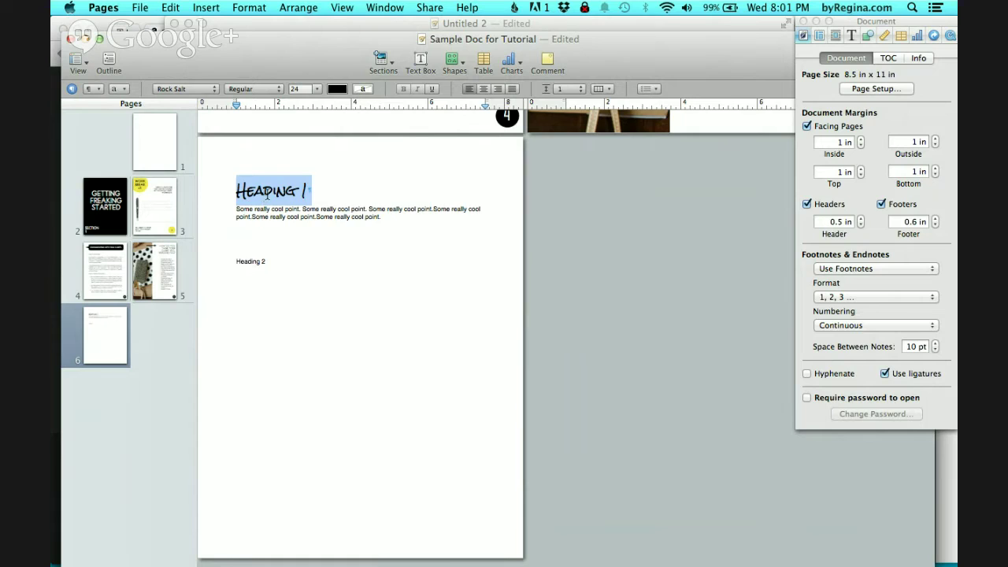
{"action": "left_click", "coordinate": [852, 37]}
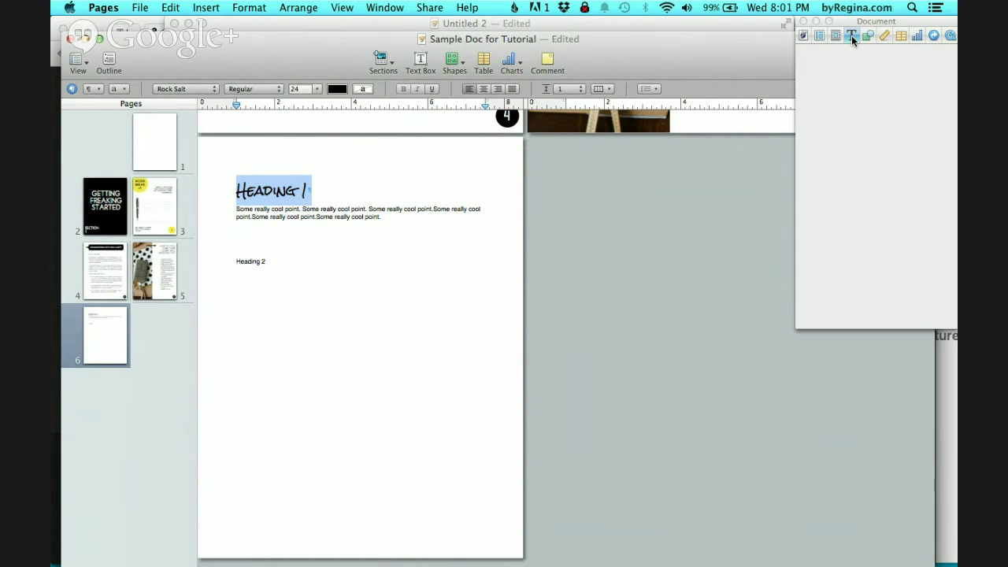
{"action": "mouse_move", "coordinate": [855, 28]}
{"action": "left_mouse_down"}
{"action": "mouse_move", "coordinate": [833, 139]}
{"action": "mouse_move", "coordinate": [841, 26]}
{"action": "left_mouse_up"}
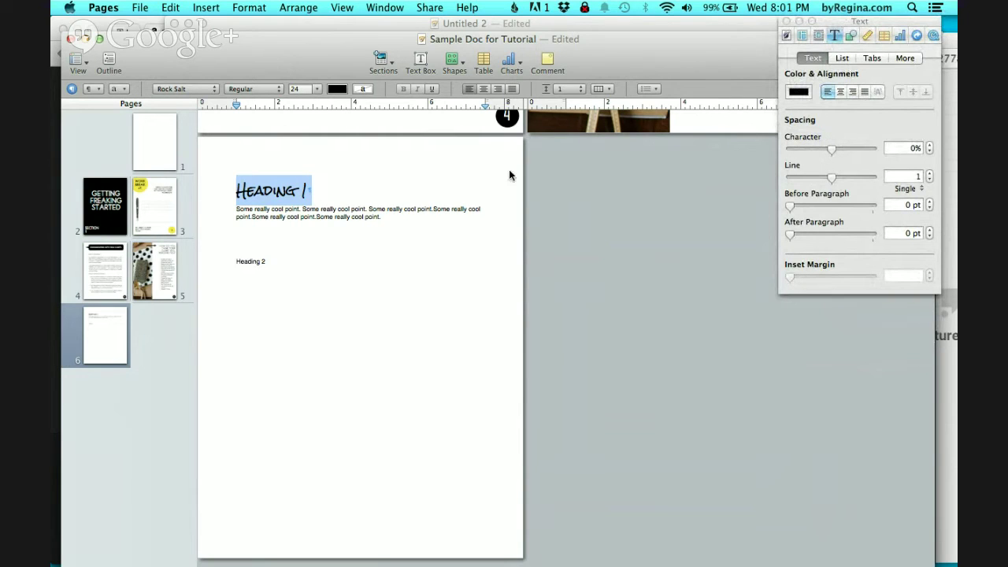
{"action": "left_click_drag", "start_coordinate": [930, 145], "coordinate": [930, 146]}
{"action": "left_click", "coordinate": [930, 146]}
{"action": "left_click", "coordinate": [930, 151]}
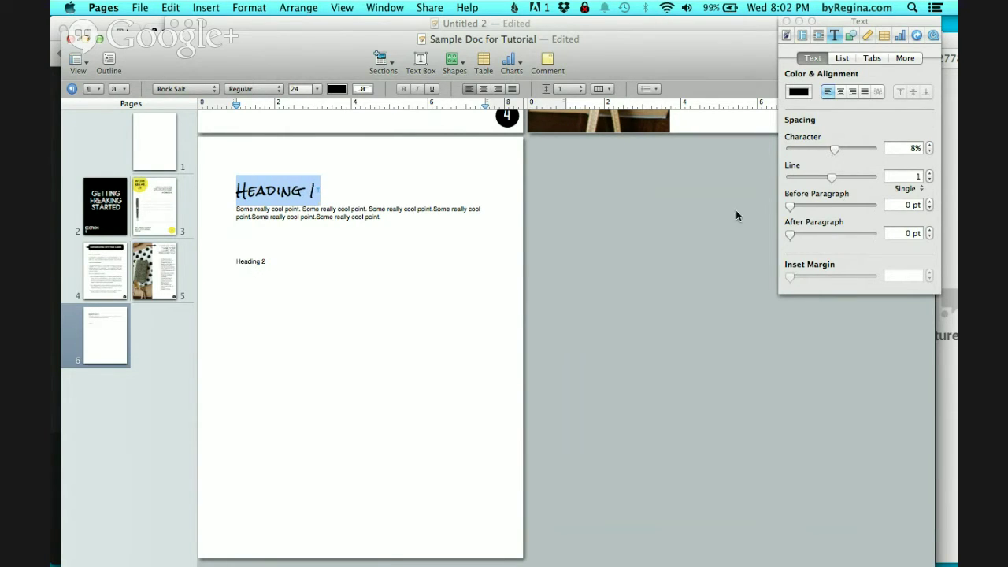
Step: Try a wider line spacing on the paragraph under Heading 1, then return it to single spacing
{"action": "left_click_drag", "start_coordinate": [380, 217], "coordinate": [224, 212]}
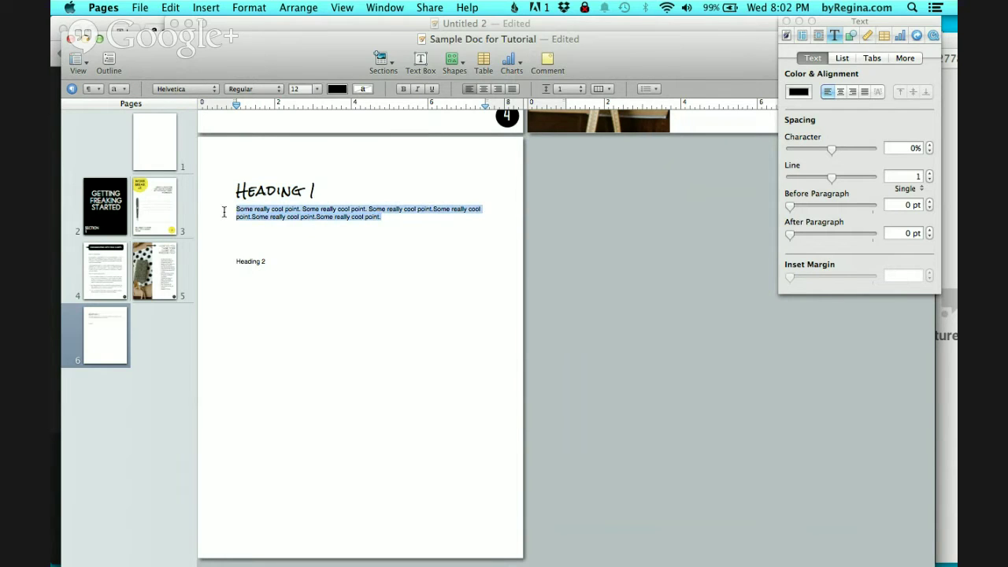
{"action": "left_click", "coordinate": [930, 173]}
{"action": "left_click", "coordinate": [930, 173]}
{"action": "left_click", "coordinate": [930, 173]}
{"action": "left_click", "coordinate": [930, 173]}
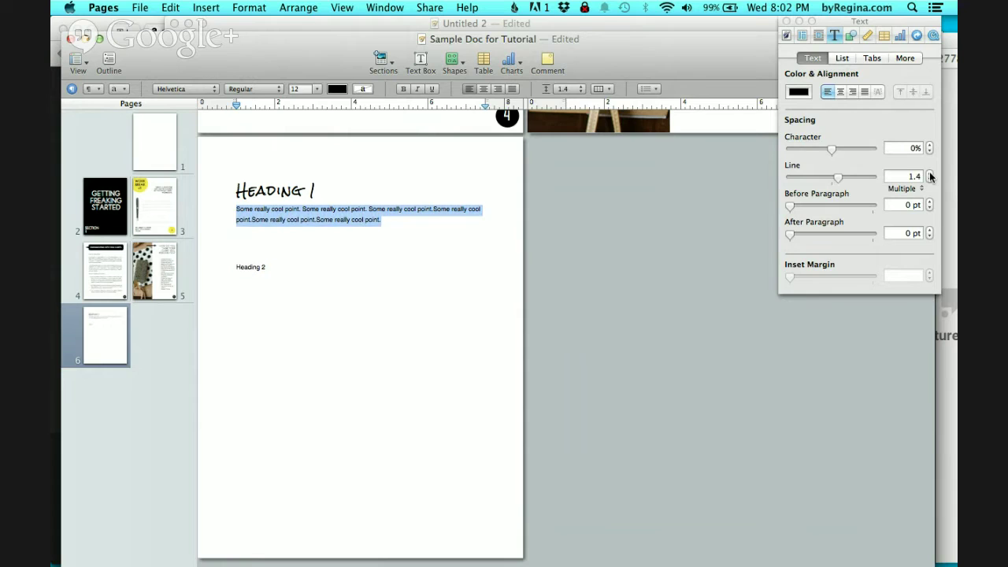
{"action": "left_click", "coordinate": [930, 174]}
{"action": "left_click", "coordinate": [930, 180]}
{"action": "left_click", "coordinate": [930, 180]}
{"action": "left_click", "coordinate": [930, 180]}
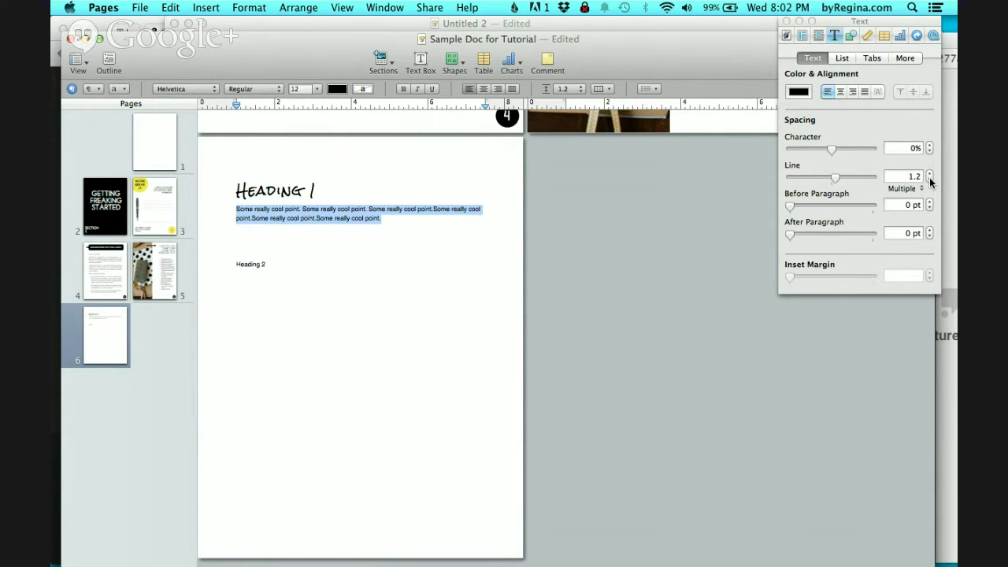
{"action": "left_click", "coordinate": [930, 181]}
{"action": "left_click", "coordinate": [930, 181]}
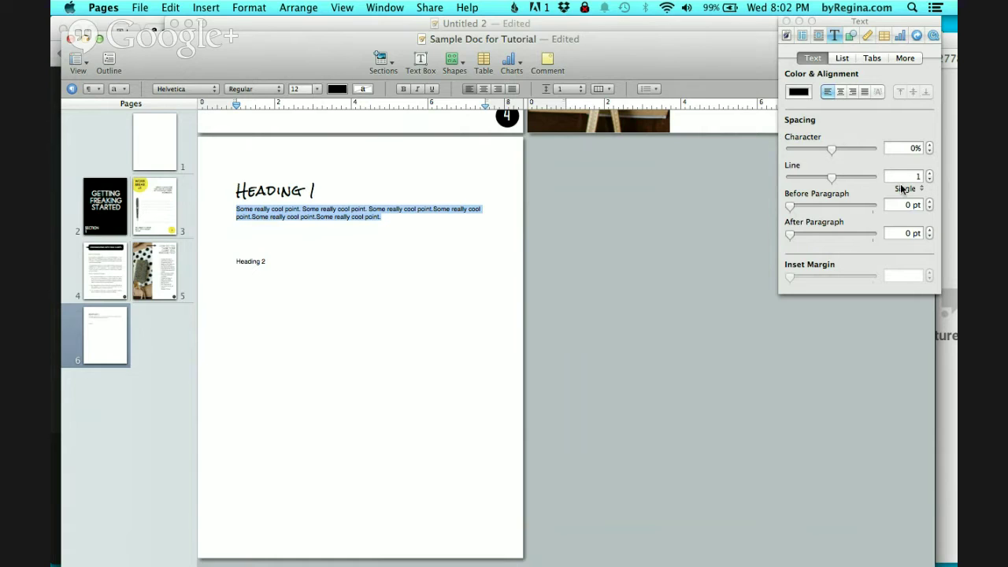
Step: Copy the body paragraph and paste it three times below itself, after a blank line
{"action": "left_click_drag", "start_coordinate": [391, 218], "coordinate": [230, 208]}
{"action": "key", "text": "ctrl+c"}
{"action": "key", "text": "Right"}
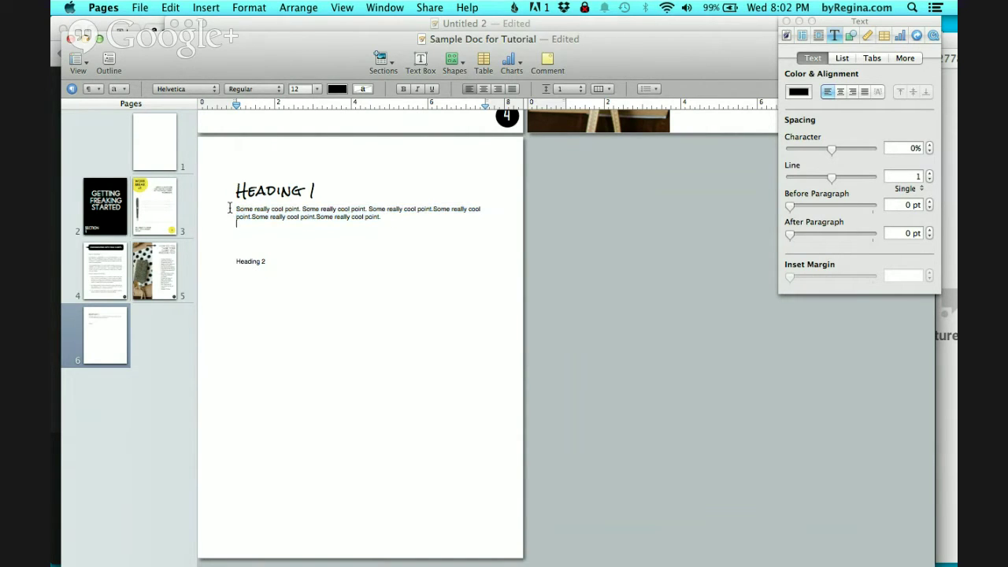
{"action": "key", "text": "Return"}
{"action": "key", "text": "ctrl+v"}
{"action": "key", "text": "ctrl+v"}
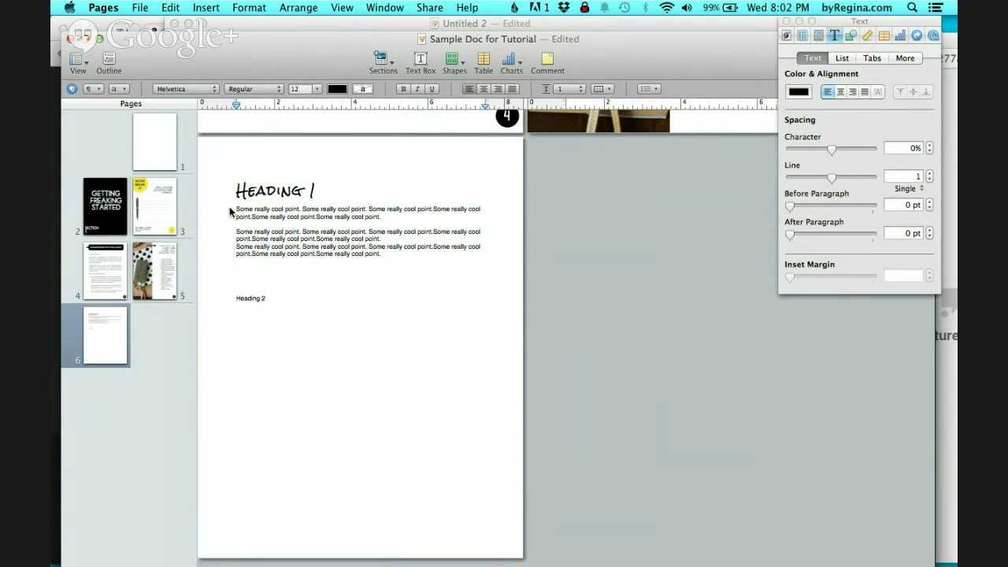
{"action": "key", "text": "ctrl+v"}
Step: Set the spacing before paragraph to 1 pt for the three pasted paragraphs
{"action": "left_click_drag", "start_coordinate": [398, 275], "coordinate": [229, 234]}
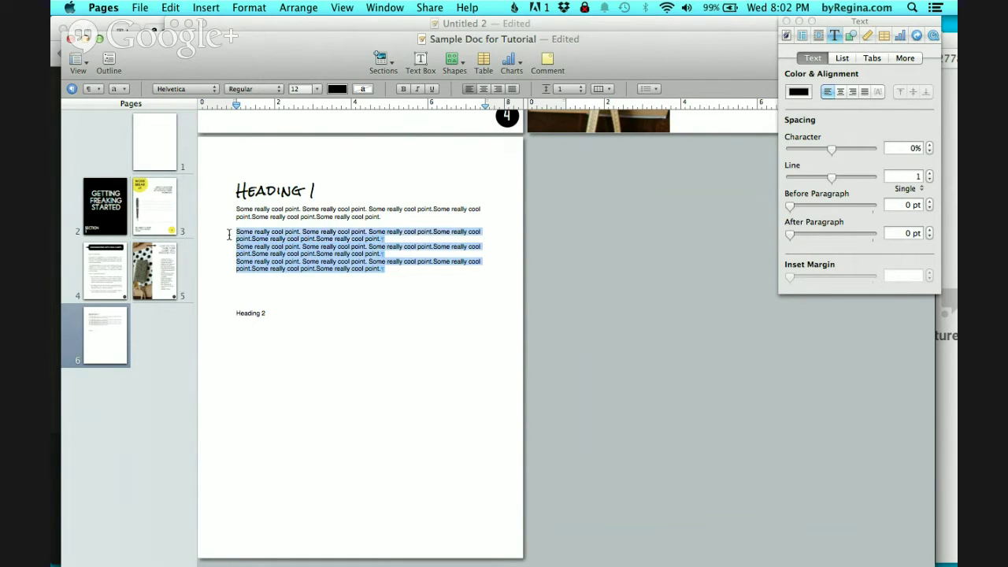
{"action": "left_click", "coordinate": [929, 203]}
{"action": "left_click", "coordinate": [928, 202]}
{"action": "left_click", "coordinate": [928, 203]}
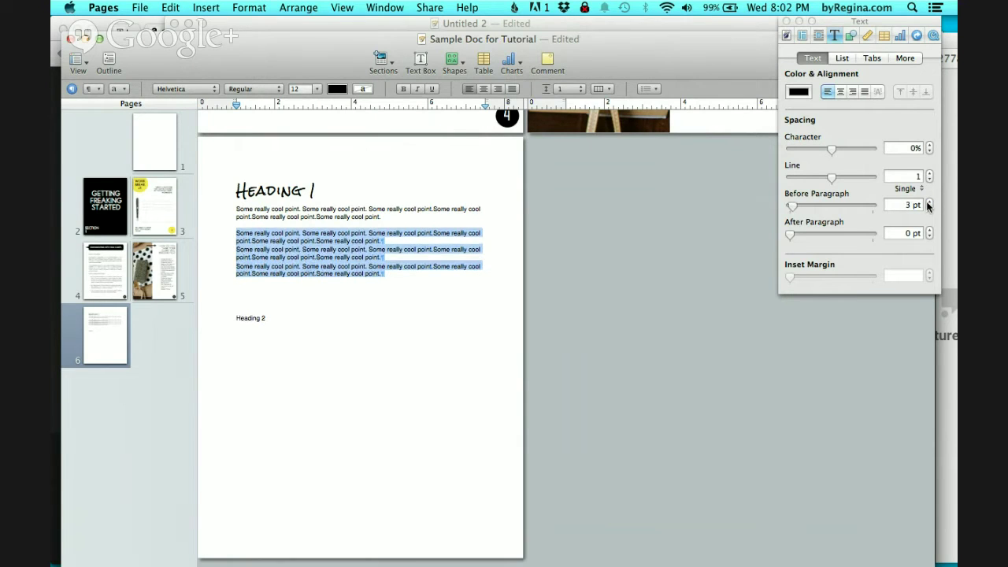
{"action": "left_click", "coordinate": [929, 203]}
{"action": "left_click", "coordinate": [929, 202]}
{"action": "left_click", "coordinate": [929, 208]}
{"action": "left_click", "coordinate": [929, 208]}
{"action": "left_click", "coordinate": [929, 208]}
{"action": "left_click", "coordinate": [929, 208]}
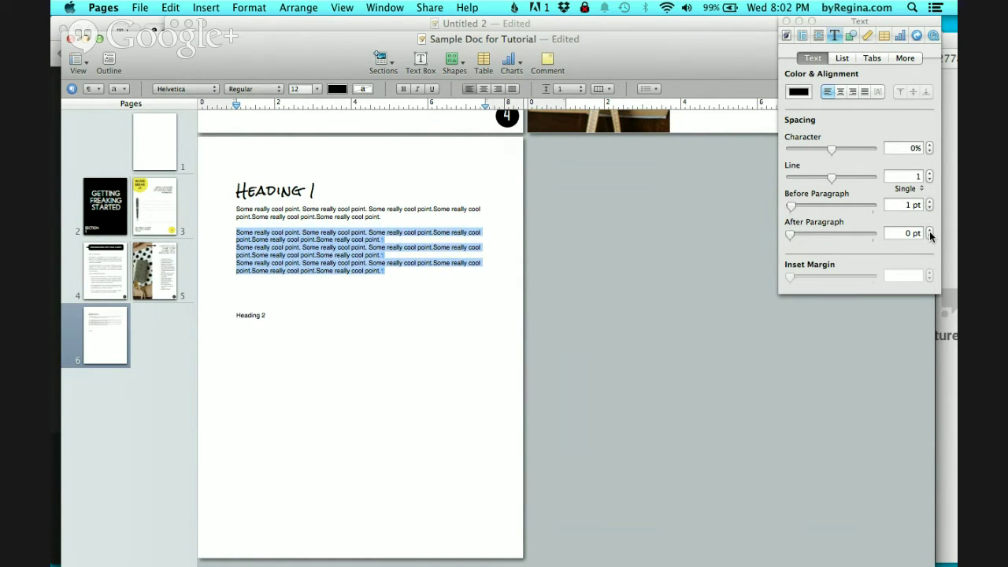
Step: Set the spacing after paragraph to 6 pt for the three pasted paragraphs
{"action": "left_click", "coordinate": [929, 230]}
{"action": "left_click", "coordinate": [929, 230]}
{"action": "left_click", "coordinate": [929, 230]}
{"action": "left_click", "coordinate": [930, 232]}
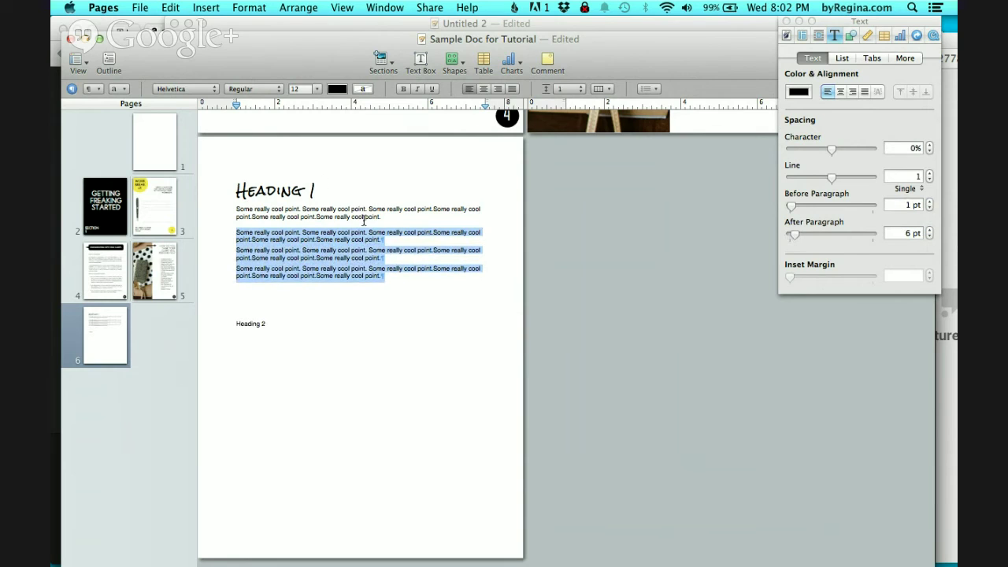
Step: Try a character spacing of 10% on Heading 1, then return it to 8%
{"action": "triple_click", "coordinate": [303, 189]}
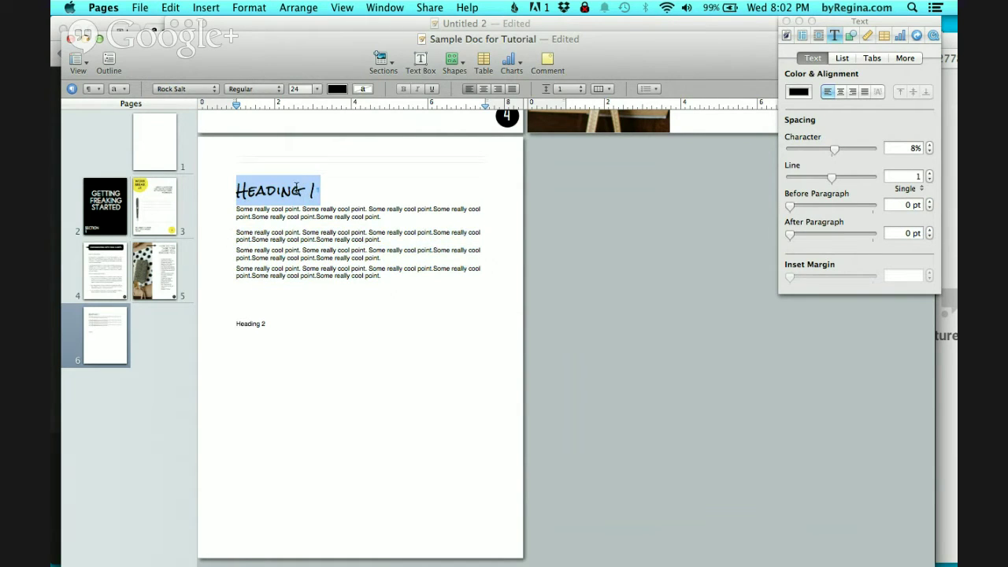
{"action": "left_click", "coordinate": [930, 145]}
{"action": "left_click", "coordinate": [930, 146]}
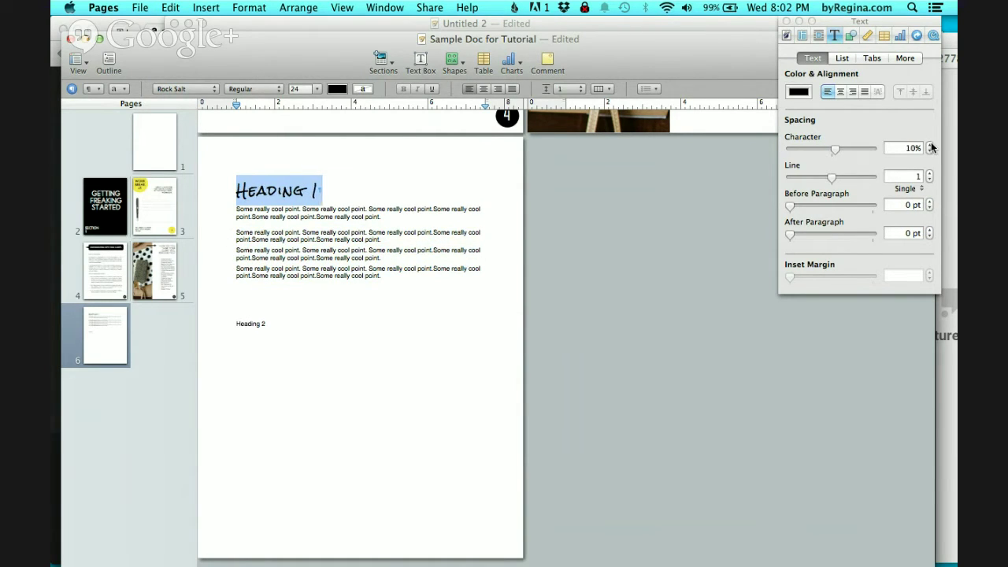
{"action": "left_click", "coordinate": [930, 151]}
{"action": "left_click", "coordinate": [930, 152]}
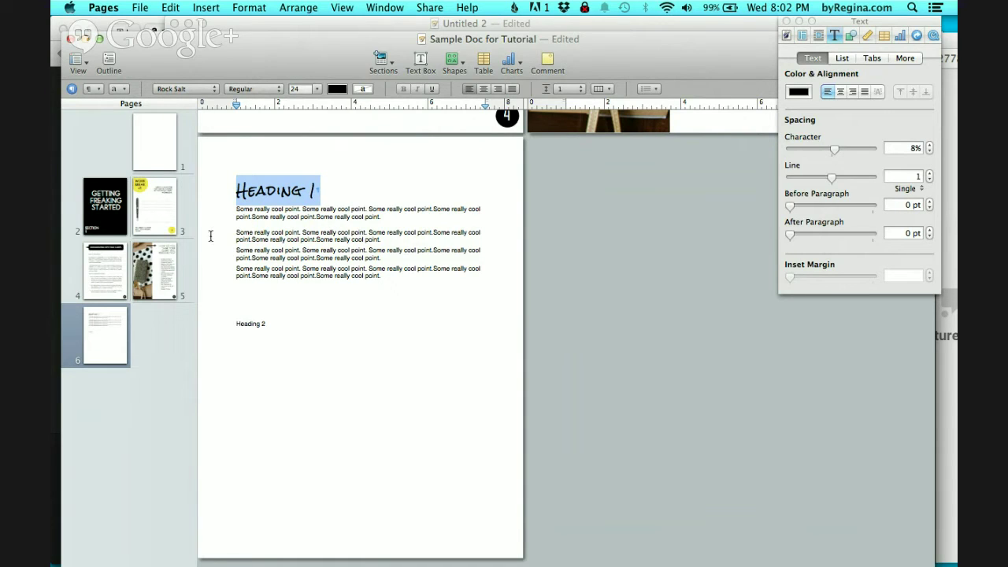
Step: Try centered, right and justified alignment on Heading 1, then return it to left alignment
{"action": "left_click", "coordinate": [841, 93]}
{"action": "left_click", "coordinate": [852, 93]}
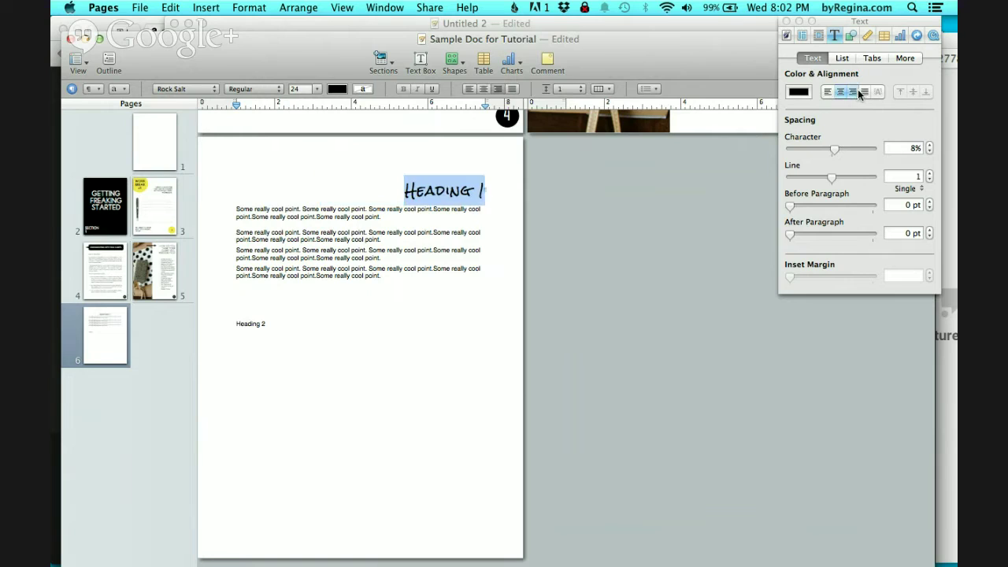
{"action": "left_click", "coordinate": [866, 93]}
{"action": "left_click", "coordinate": [828, 93]}
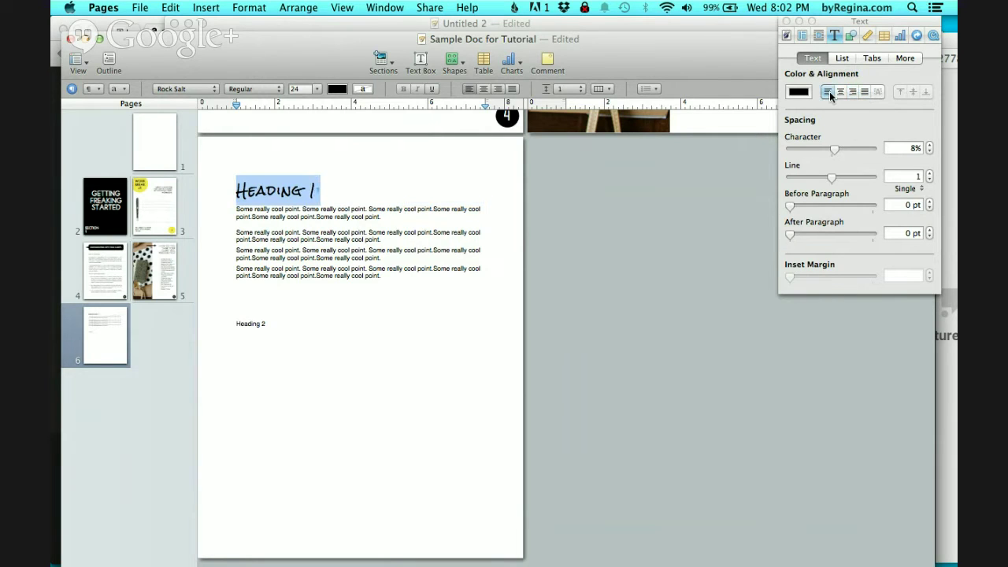
Step: Compare with the ruled headings on page 4 and add a dashed paragraph rule to Heading 1
{"action": "left_click", "coordinate": [904, 58]}
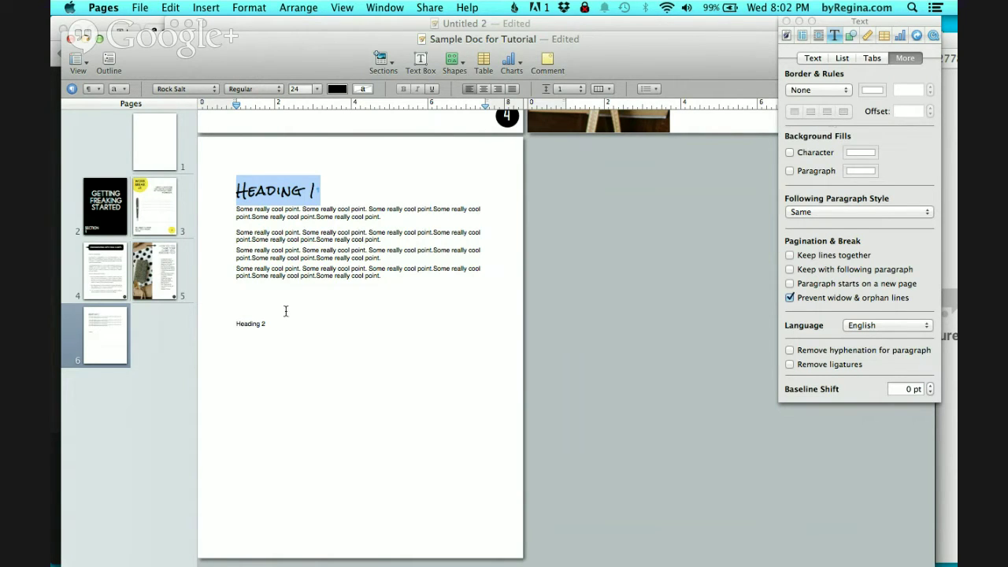
{"action": "scroll", "coordinate": [286, 312], "scroll_direction": "up", "scroll_amount": 5}
{"action": "scroll", "coordinate": [286, 312], "scroll_direction": "up", "scroll_amount": 4}
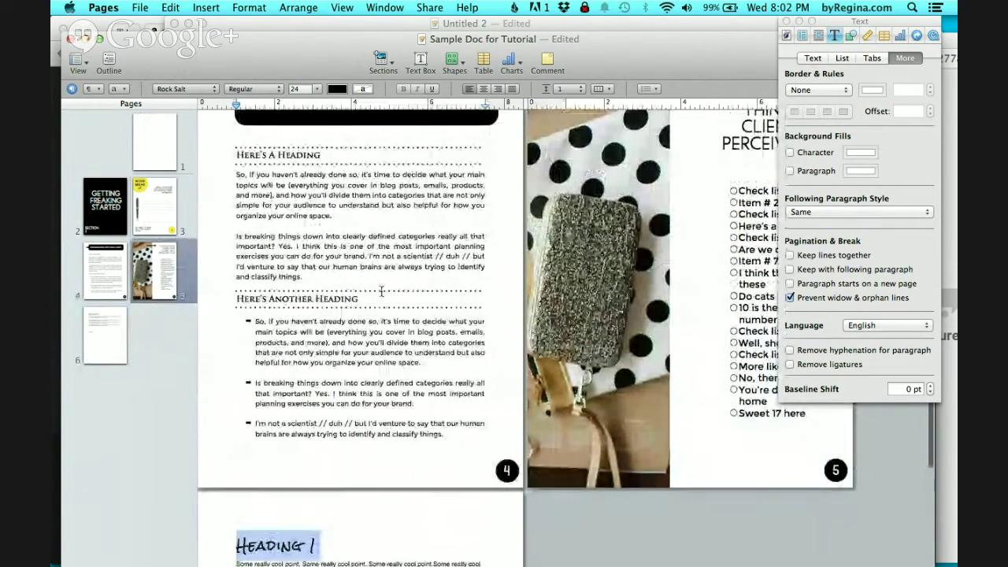
{"action": "scroll", "coordinate": [352, 373], "scroll_direction": "down", "scroll_amount": 8}
{"action": "scroll", "coordinate": [352, 372], "scroll_direction": "down", "scroll_amount": 1}
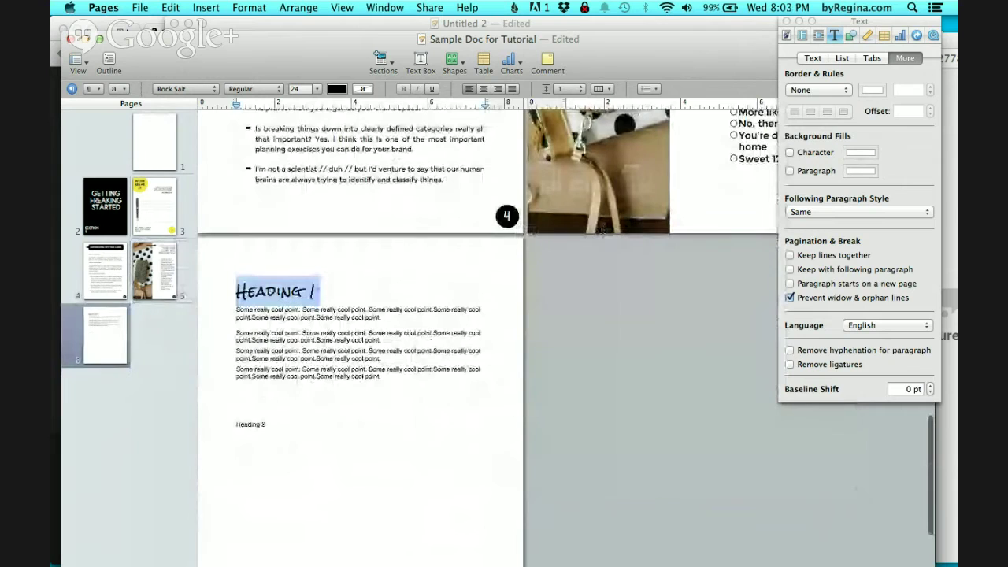
{"action": "left_click", "coordinate": [839, 91]}
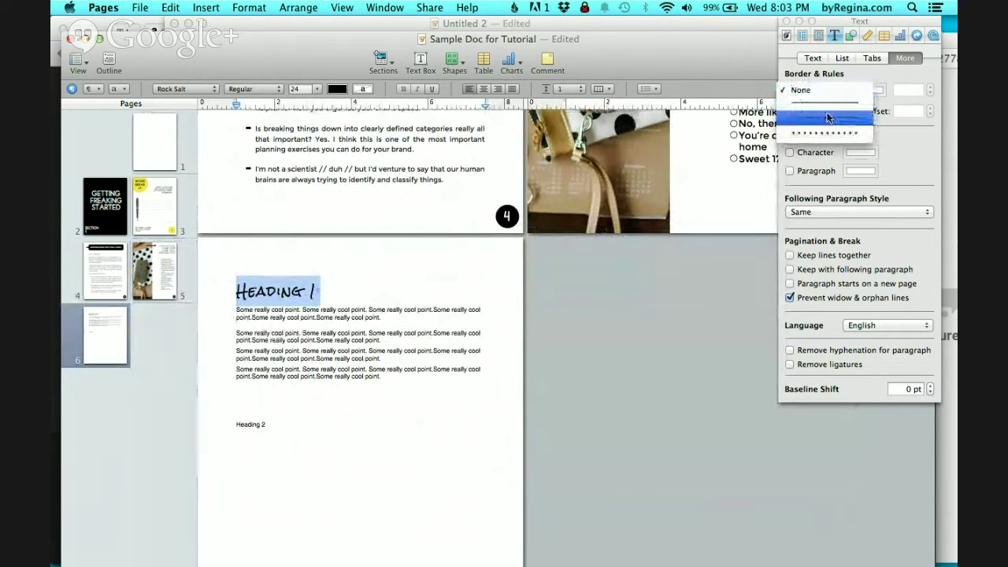
{"action": "left_click", "coordinate": [829, 118]}
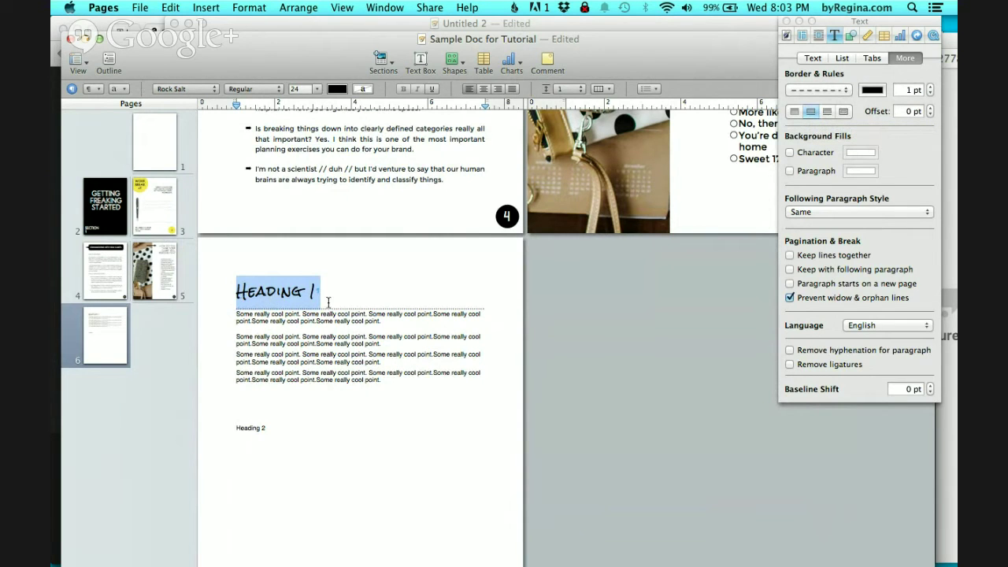
Step: Try the dashed rule as a full box and above only, then place it both above and below Heading 1
{"action": "left_click", "coordinate": [843, 113]}
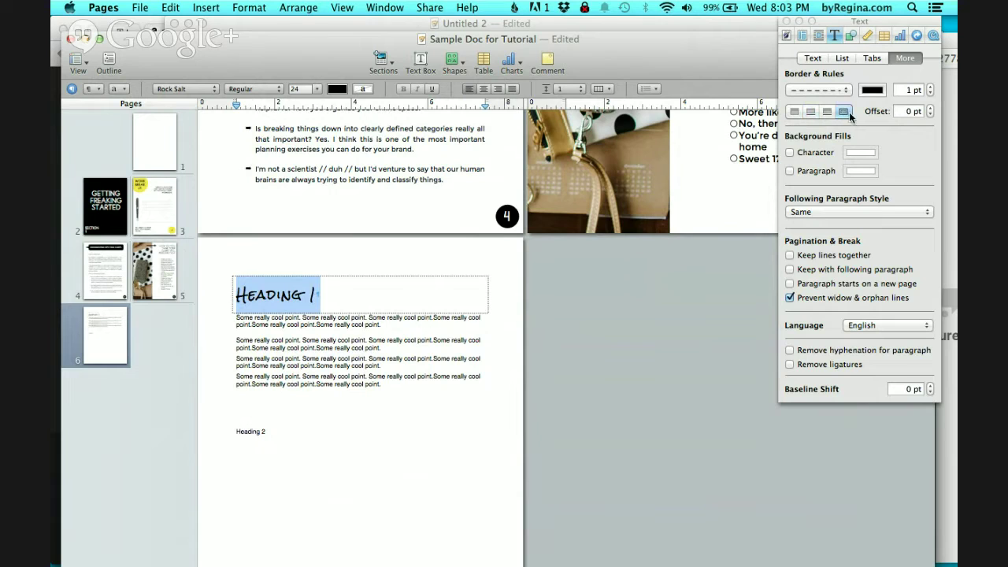
{"action": "left_click", "coordinate": [796, 112]}
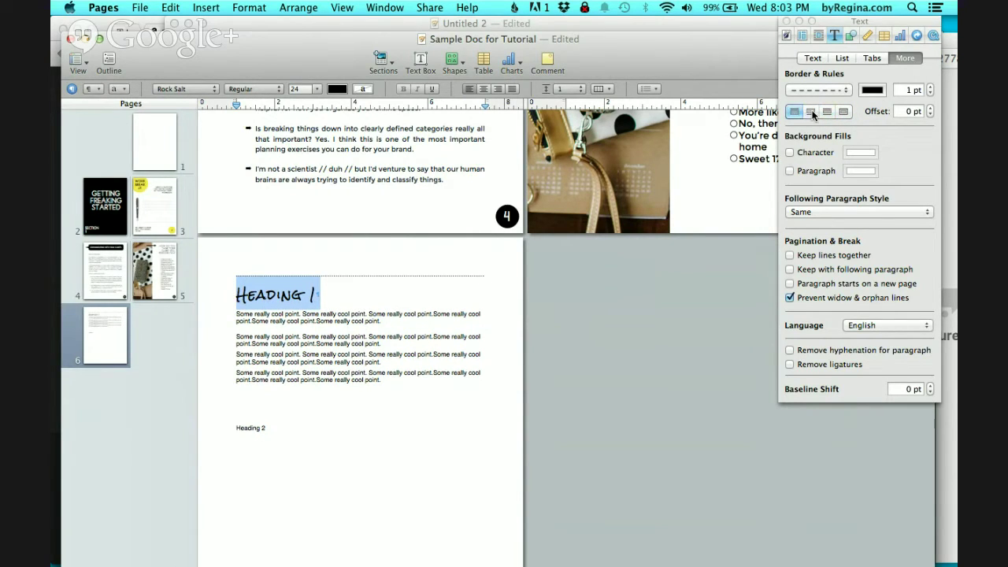
{"action": "left_click", "coordinate": [411, 301]}
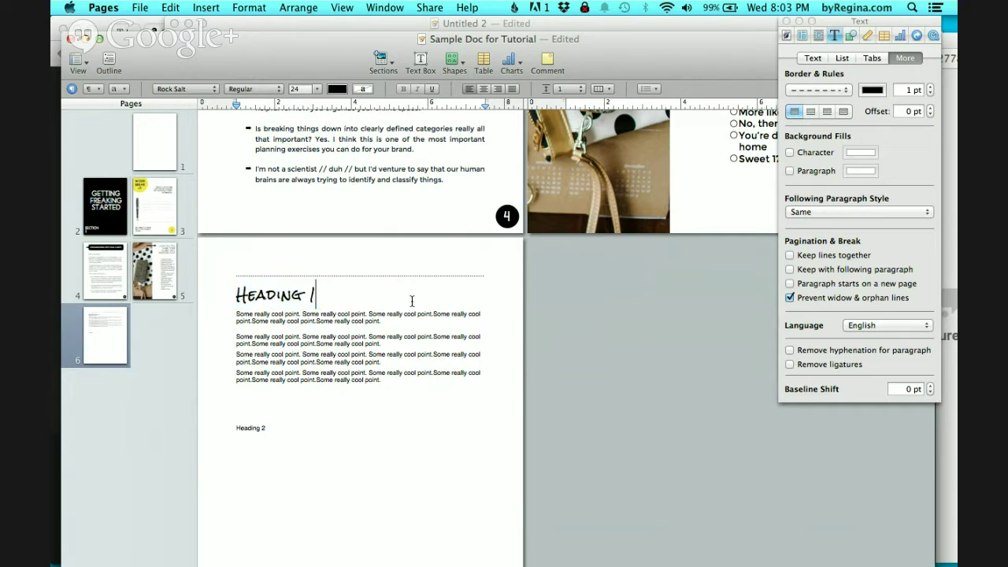
{"action": "triple_click", "coordinate": [331, 291]}
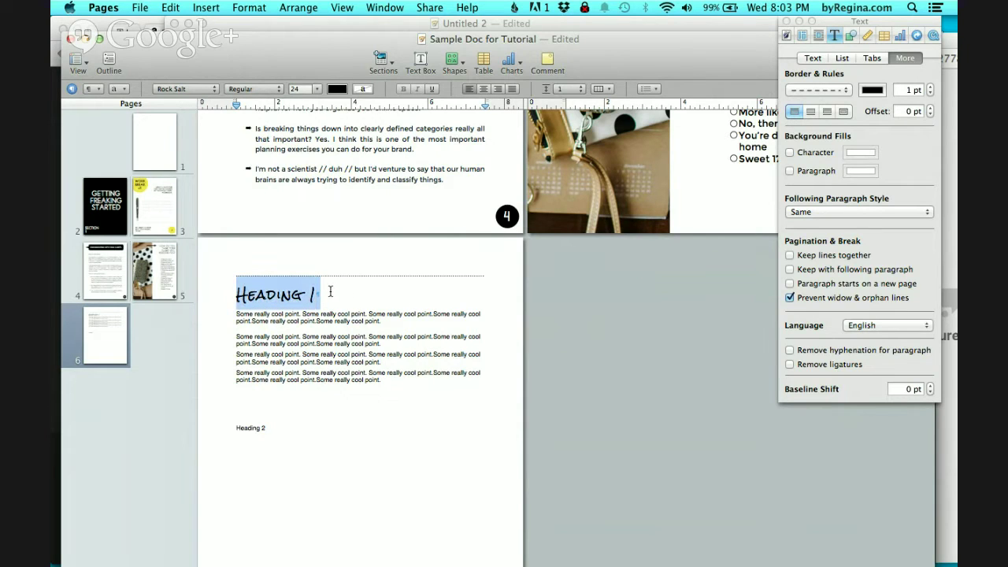
{"action": "left_click", "coordinate": [827, 111]}
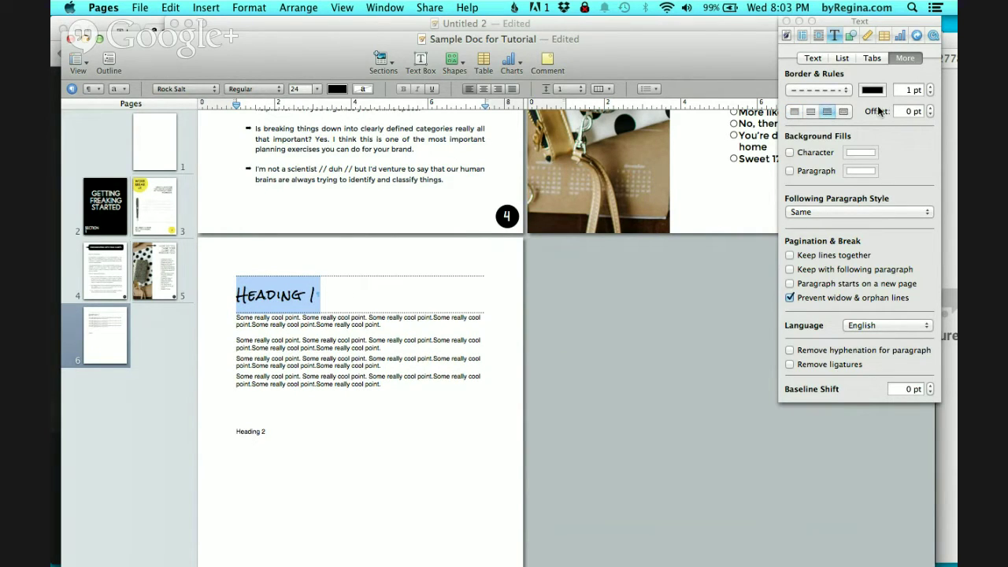
Step: Try a thickness of 9 pt for Heading 1's dashed rules, then set it to 3 pt
{"action": "left_click", "coordinate": [393, 277]}
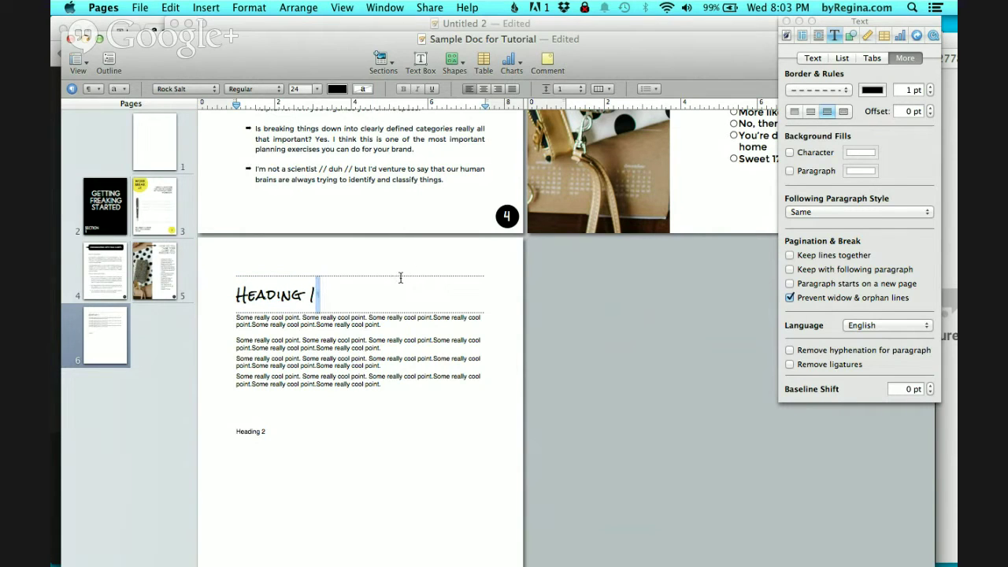
{"action": "triple_click", "coordinate": [404, 295]}
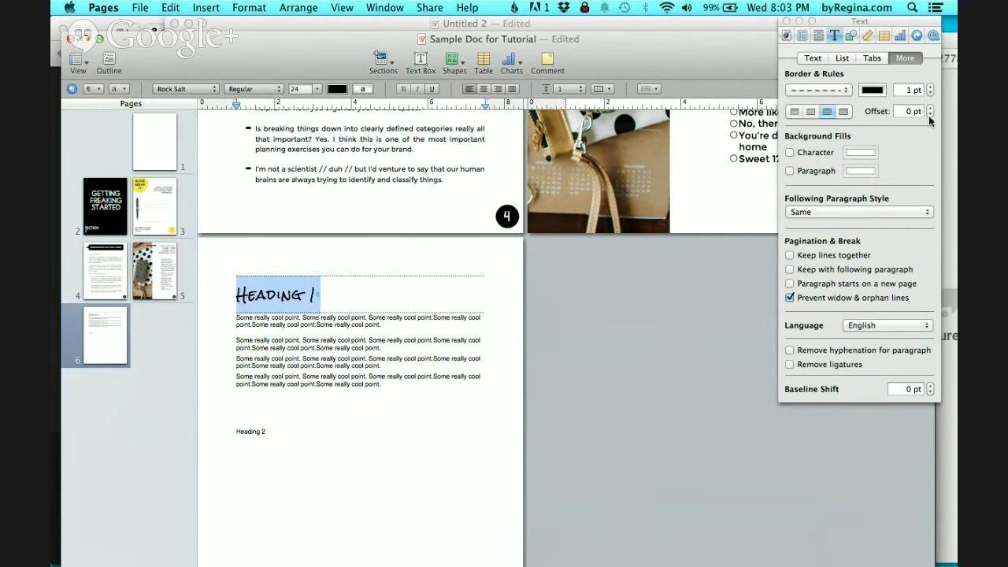
{"action": "left_click", "coordinate": [930, 87]}
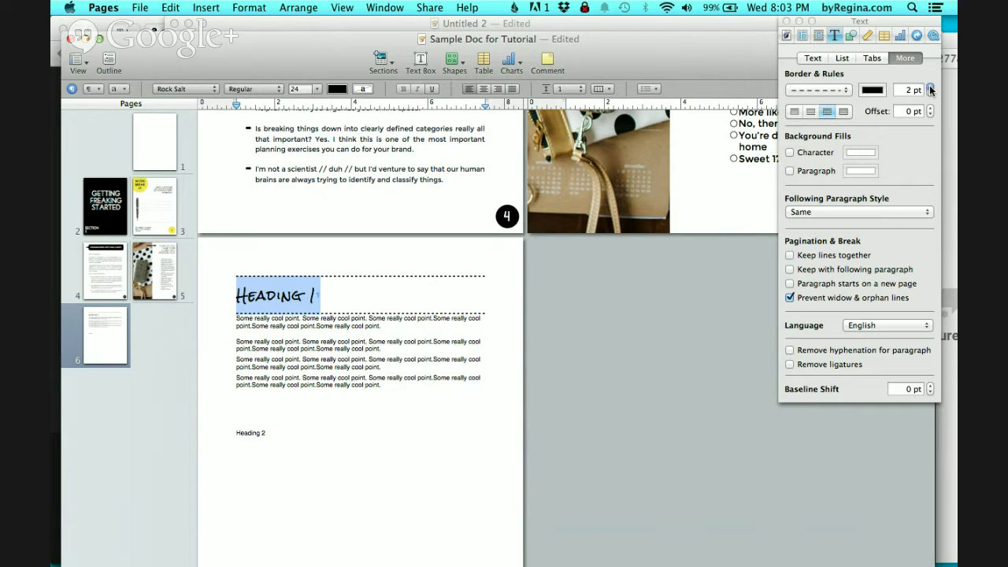
{"action": "left_click", "coordinate": [930, 87]}
{"action": "left_click", "coordinate": [930, 87]}
{"action": "left_click", "coordinate": [930, 86]}
{"action": "left_click", "coordinate": [930, 86]}
{"action": "left_click", "coordinate": [930, 87]}
{"action": "left_click", "coordinate": [930, 87]}
{"action": "left_click", "coordinate": [930, 87]}
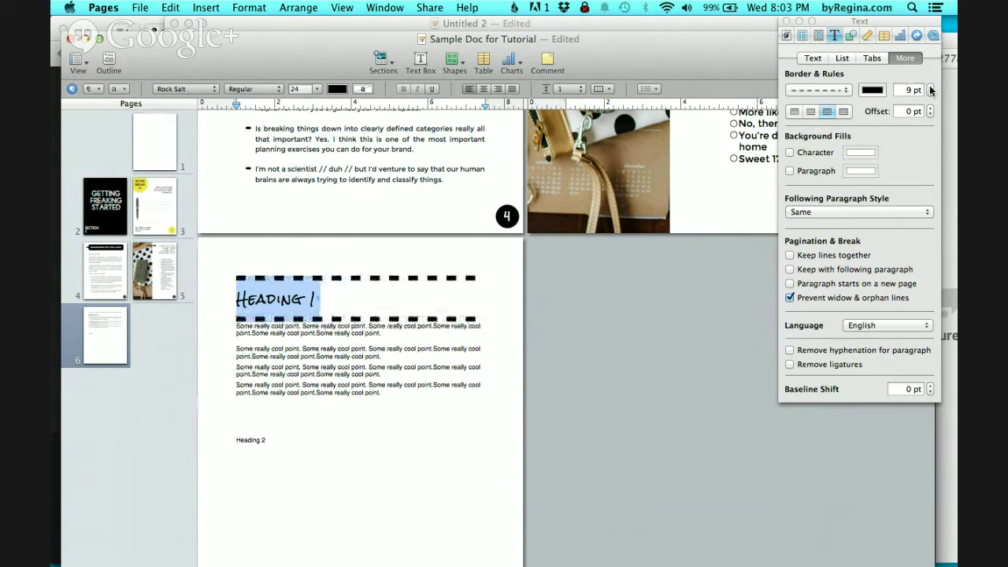
{"action": "left_click", "coordinate": [929, 93]}
{"action": "left_click", "coordinate": [930, 93]}
{"action": "left_click", "coordinate": [929, 93]}
{"action": "left_click", "coordinate": [929, 93]}
{"action": "left_click", "coordinate": [929, 93]}
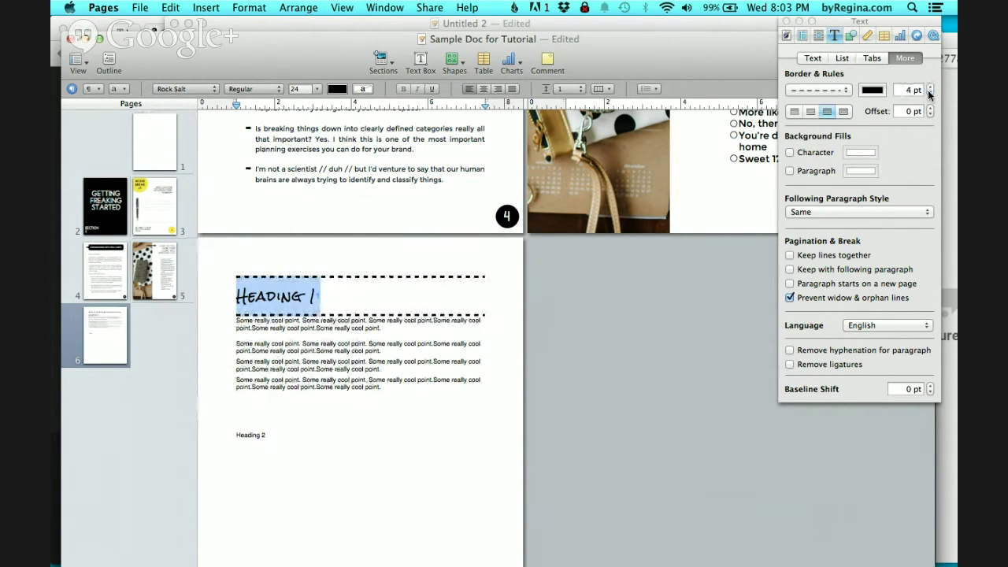
{"action": "left_click", "coordinate": [929, 93]}
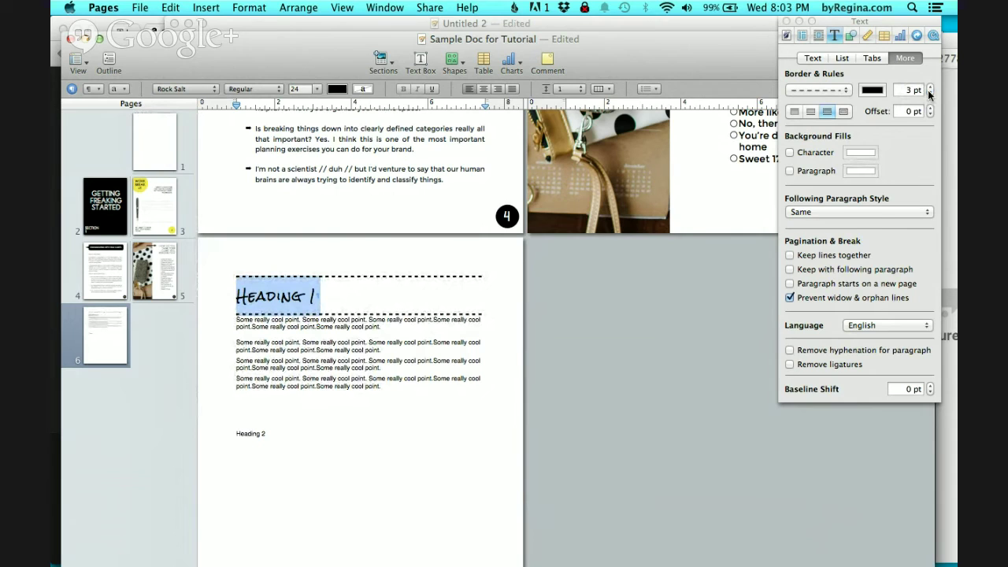
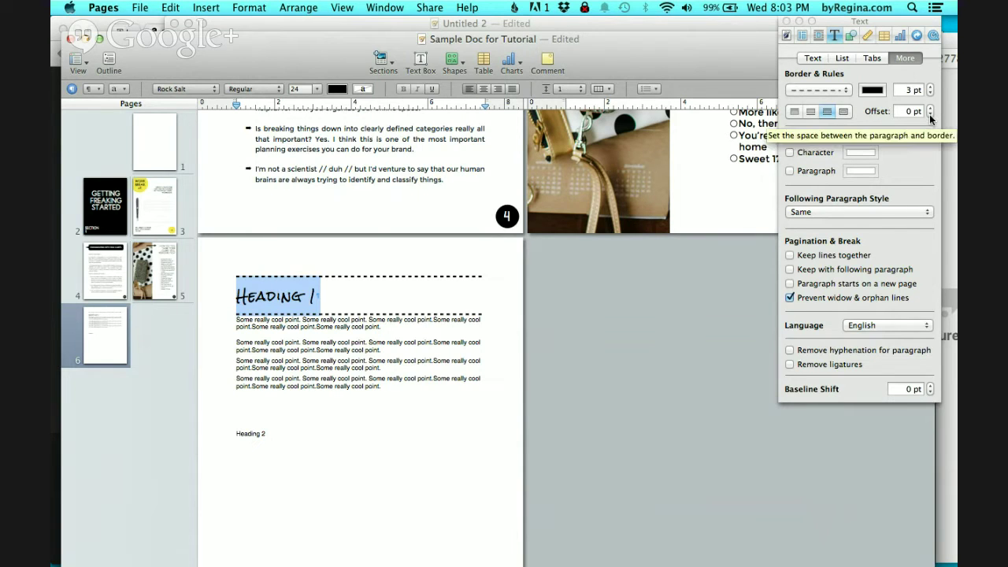
Step: Set the offset between Heading 1 and its dashed rules to -8 pt
{"action": "left_click", "coordinate": [930, 115]}
{"action": "left_click", "coordinate": [930, 115]}
{"action": "left_click", "coordinate": [930, 115]}
{"action": "left_click", "coordinate": [931, 115]}
{"action": "left_click", "coordinate": [930, 115]}
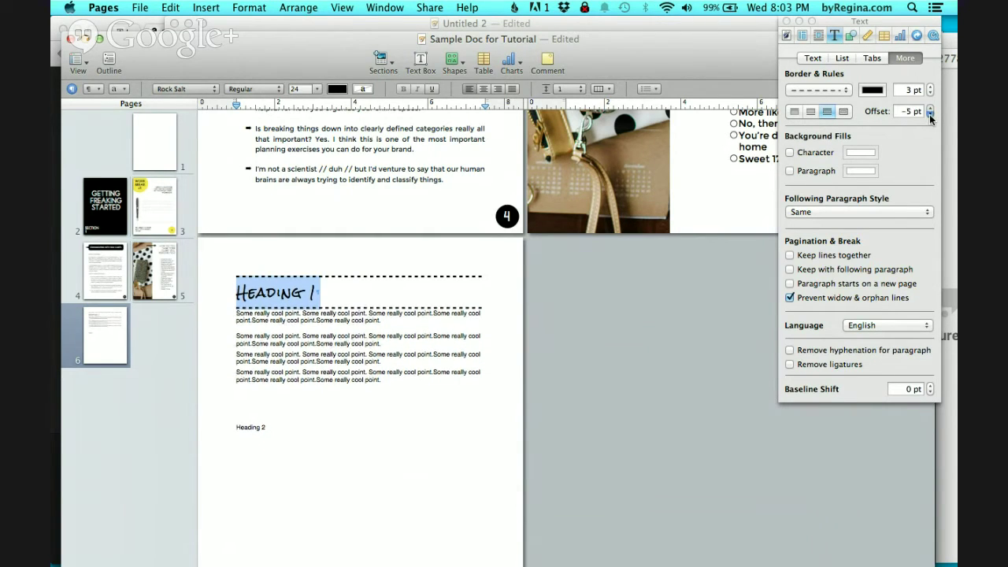
{"action": "left_click", "coordinate": [930, 115]}
{"action": "left_click", "coordinate": [930, 115]}
{"action": "left_click", "coordinate": [930, 115]}
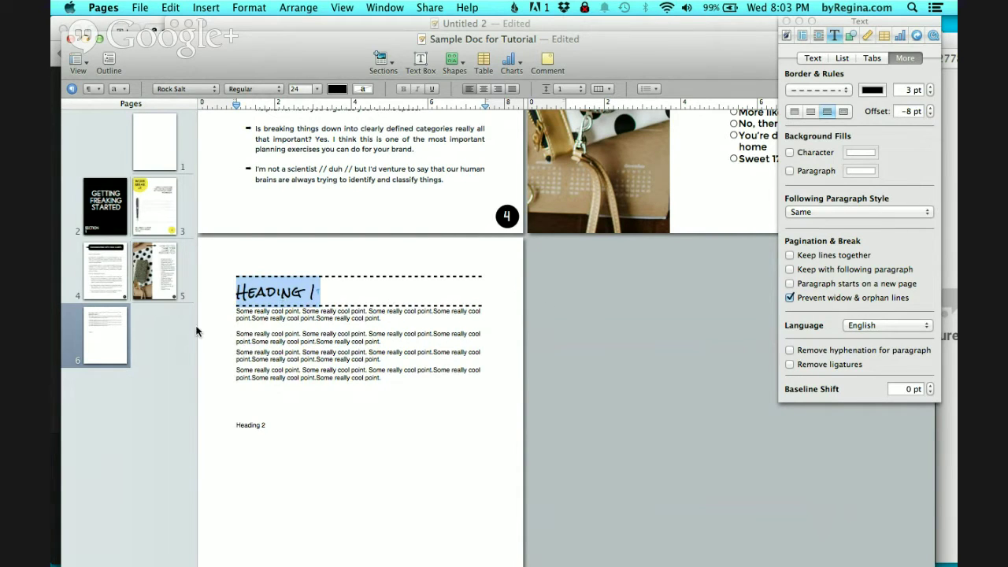
Step: Insert a blank line between Heading 1 and the first body paragraph
{"action": "left_click", "coordinate": [234, 312]}
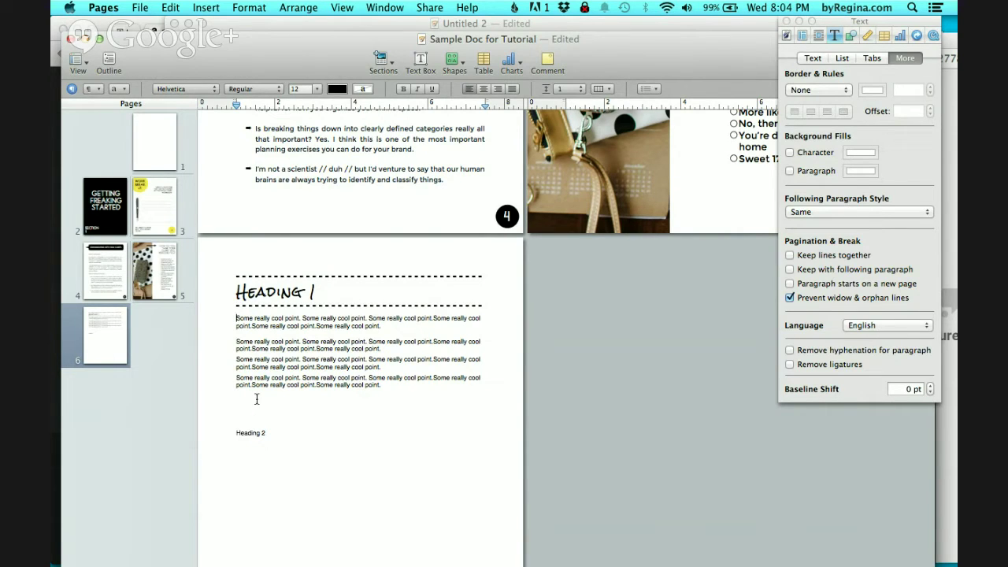
{"action": "triple_click", "coordinate": [314, 291]}
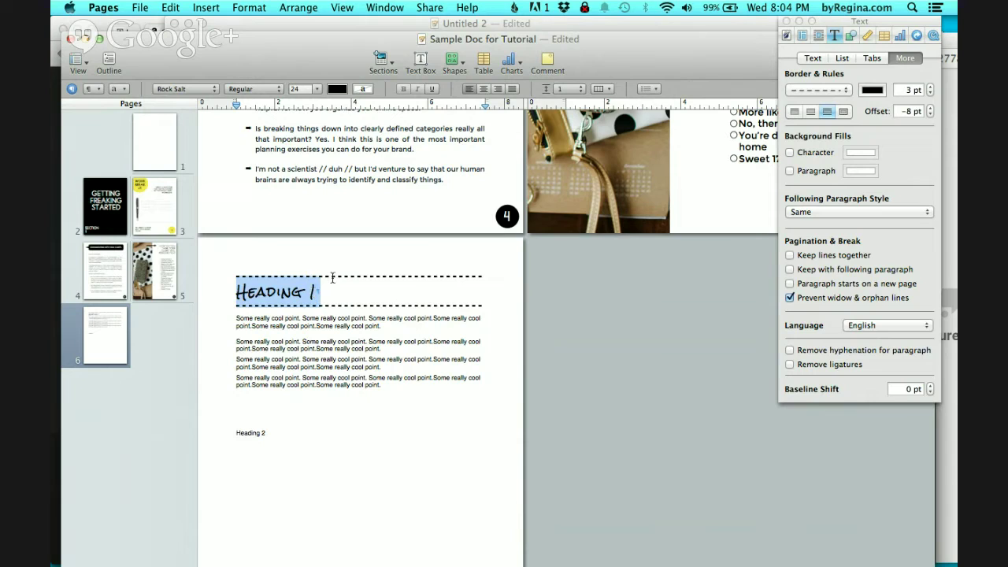
{"action": "left_click", "coordinate": [317, 290]}
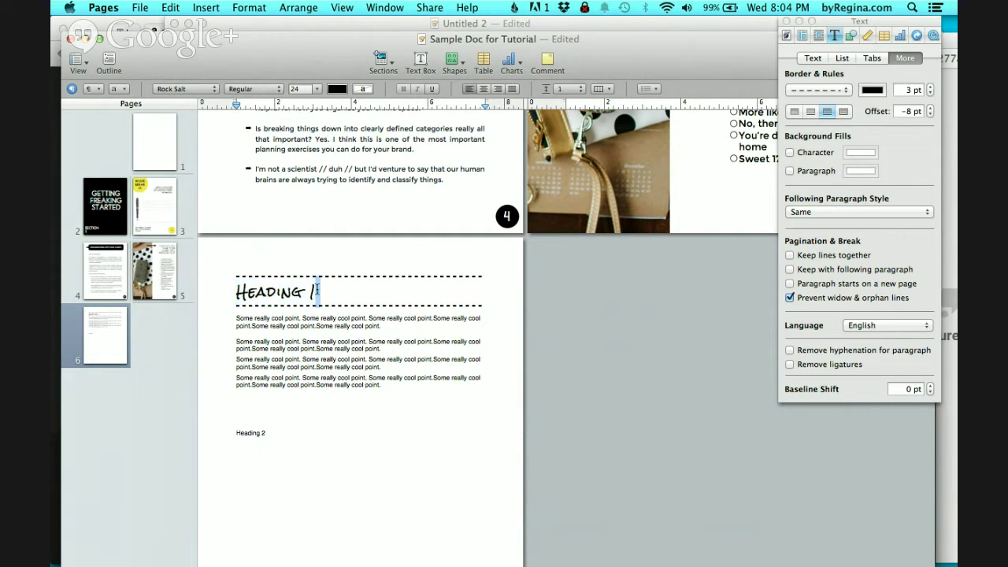
Step: Match Heading 2 to Heading 1's Rock Salt font and set its size to 18
{"action": "triple_click", "coordinate": [253, 433]}
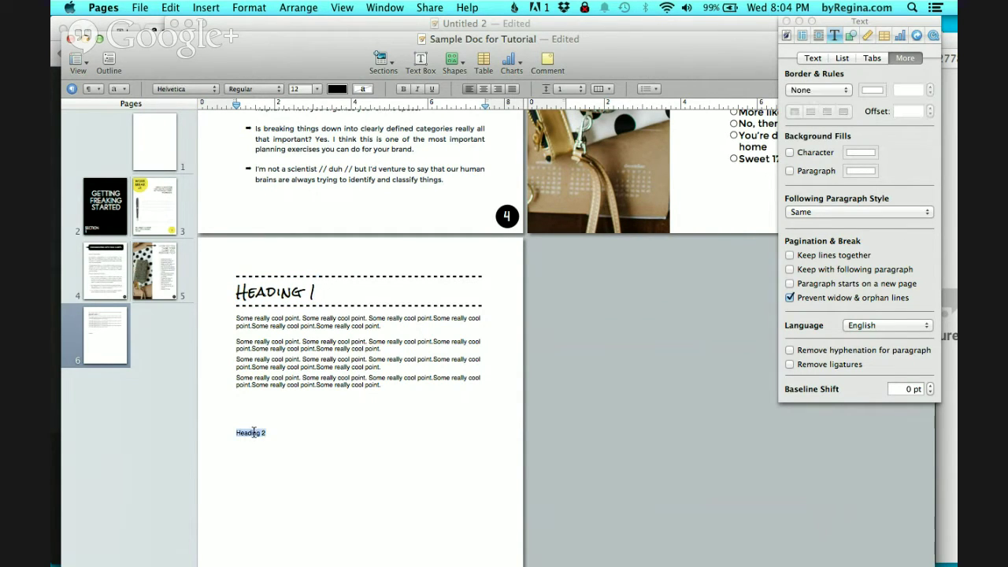
{"action": "triple_click", "coordinate": [274, 288]}
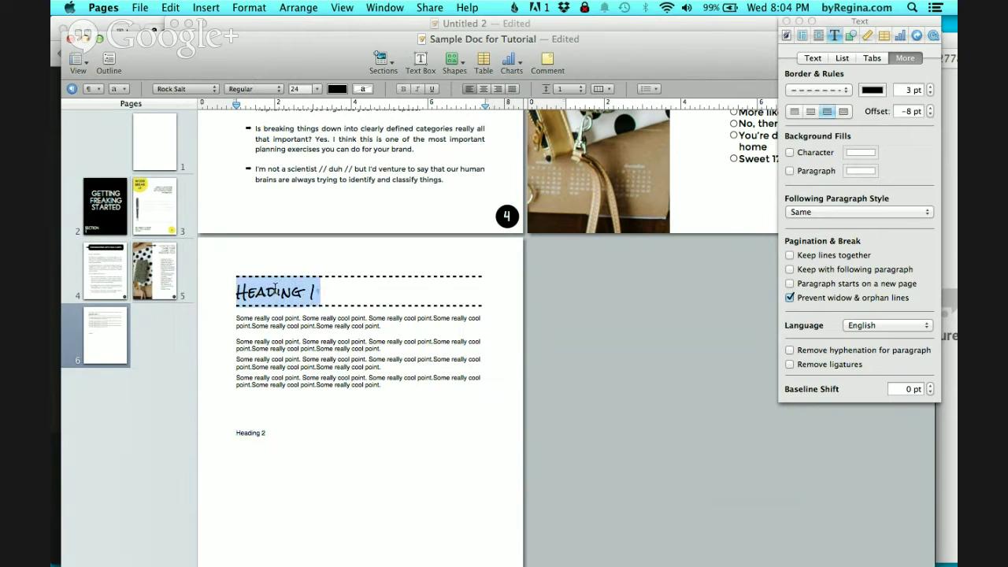
{"action": "triple_click", "coordinate": [250, 433]}
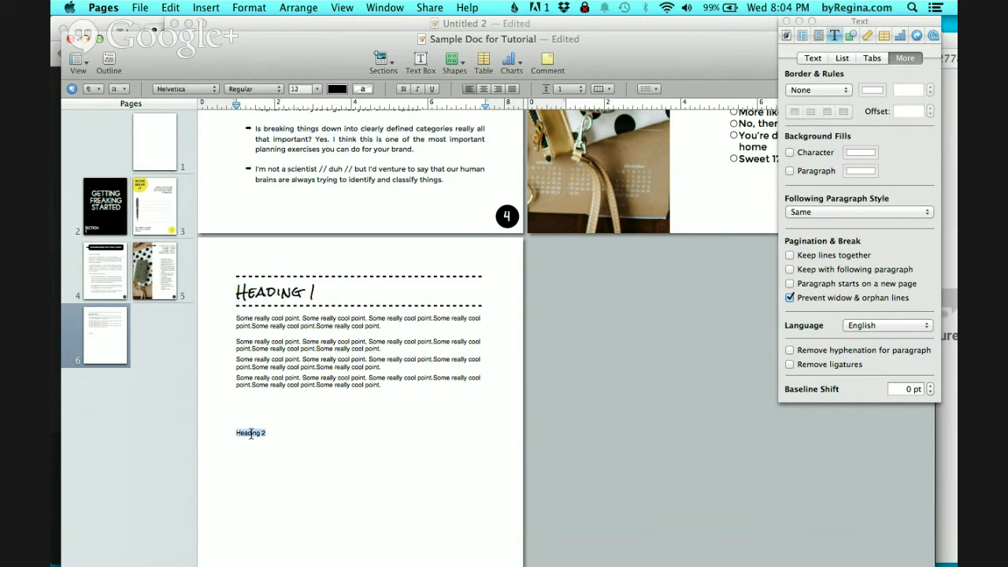
{"action": "left_click", "coordinate": [194, 83]}
{"action": "scroll", "coordinate": [193, 82], "scroll_direction": "up", "scroll_amount": 15}
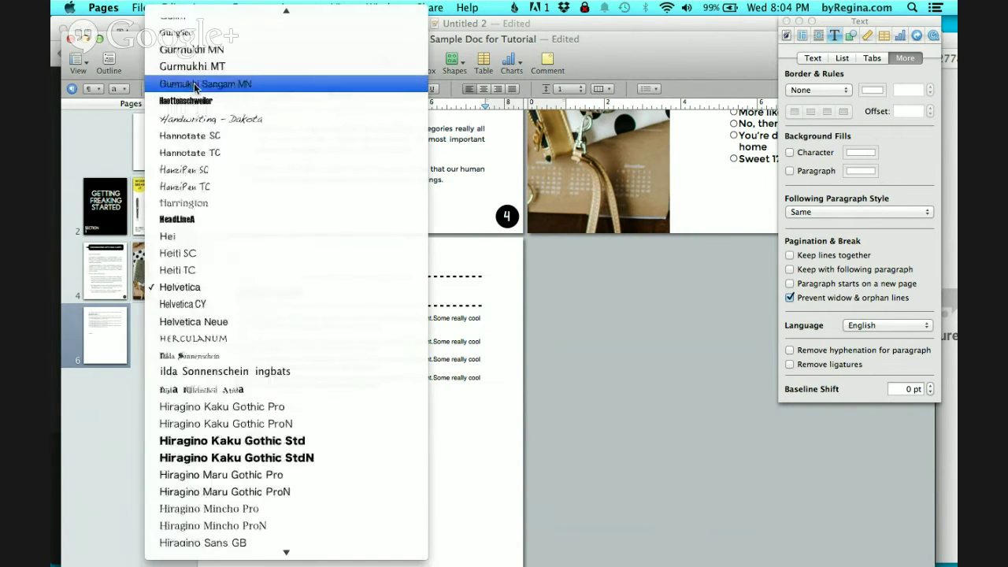
{"action": "left_click", "coordinate": [189, 98]}
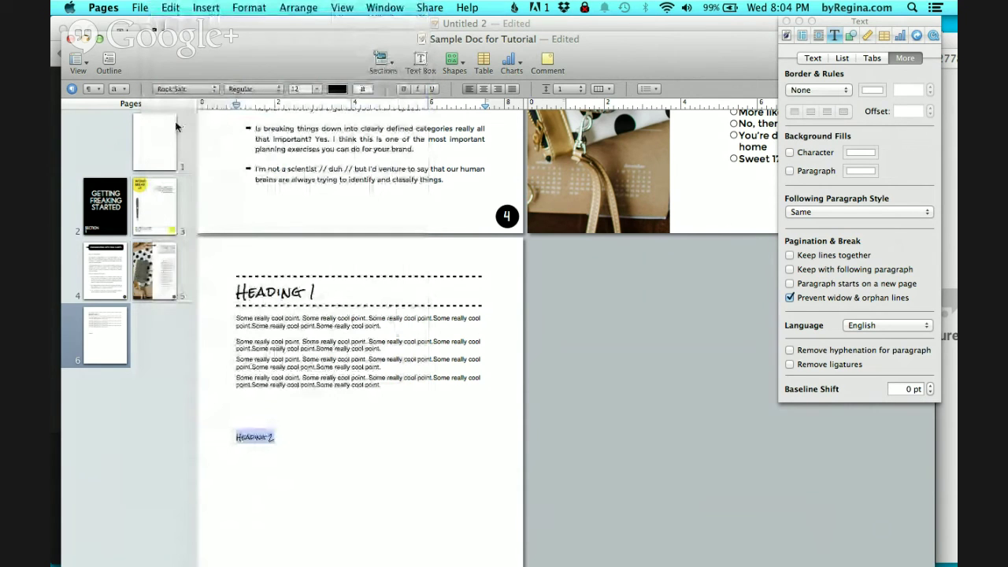
{"action": "left_click", "coordinate": [315, 89]}
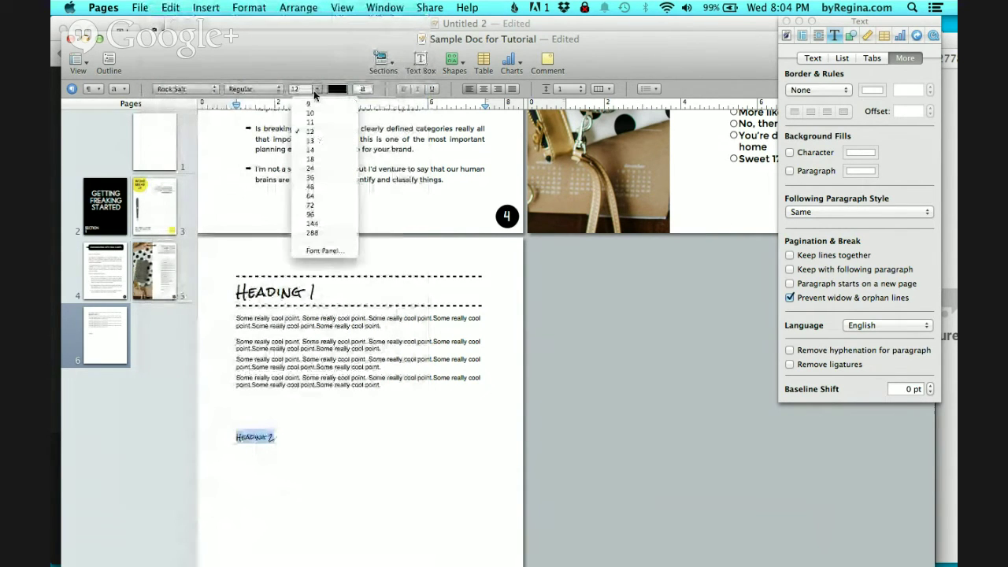
{"action": "left_click", "coordinate": [315, 158]}
Step: Set the character spacing of Heading 2 to 8%
{"action": "triple_click", "coordinate": [282, 296]}
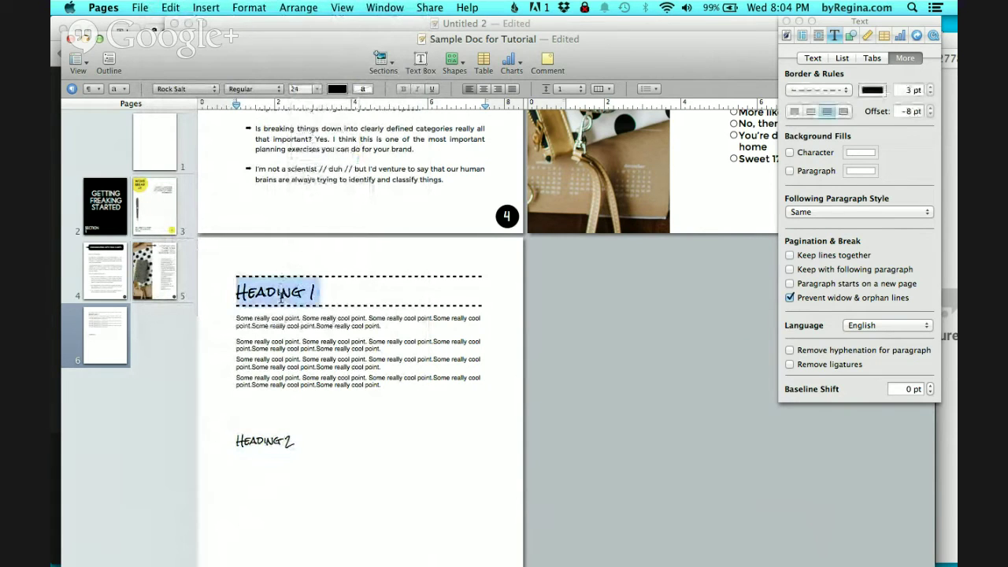
{"action": "triple_click", "coordinate": [267, 445]}
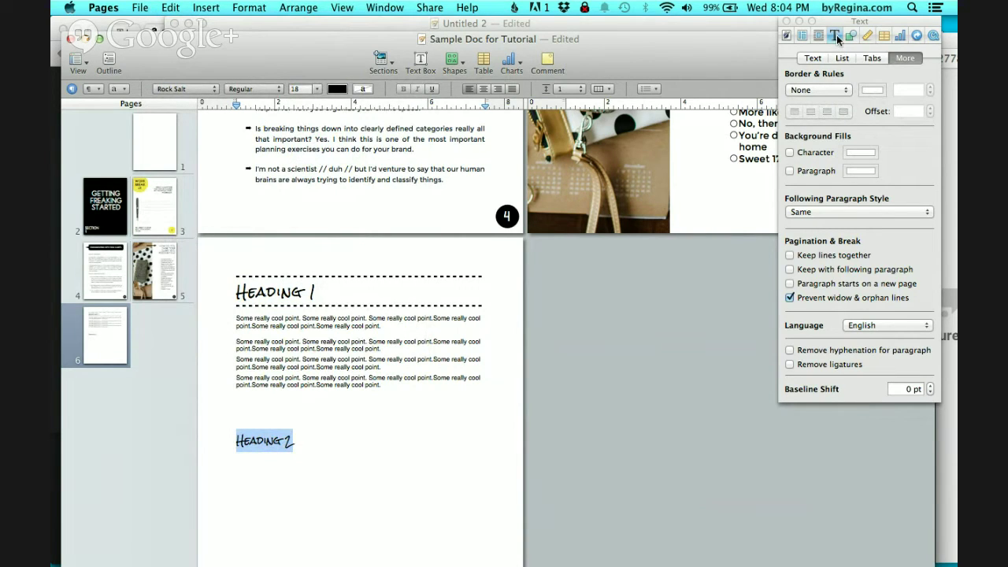
{"action": "left_click", "coordinate": [813, 59]}
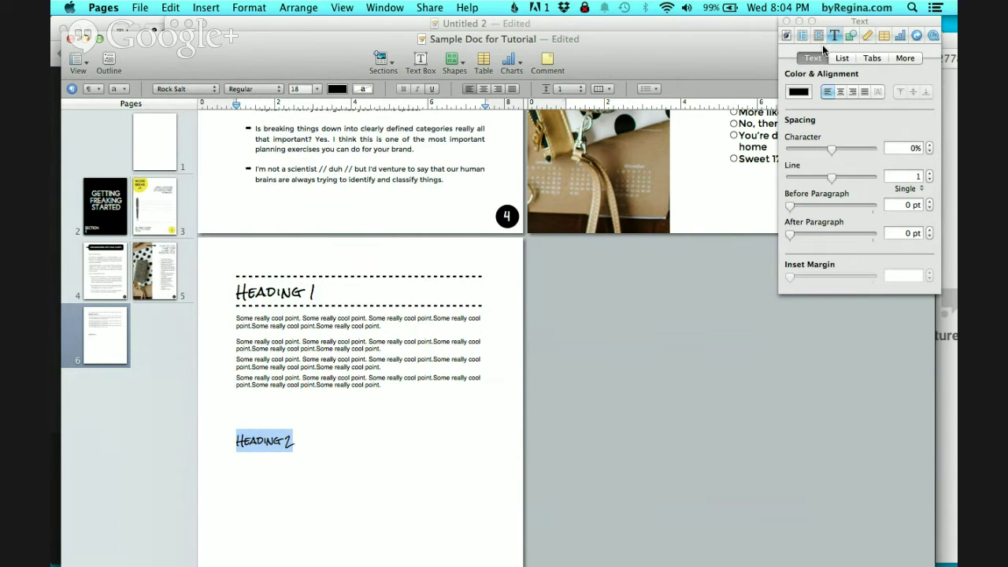
{"action": "left_click", "coordinate": [930, 145]}
{"action": "left_click", "coordinate": [930, 146]}
{"action": "left_click", "coordinate": [930, 146]}
{"action": "left_click", "coordinate": [930, 145]}
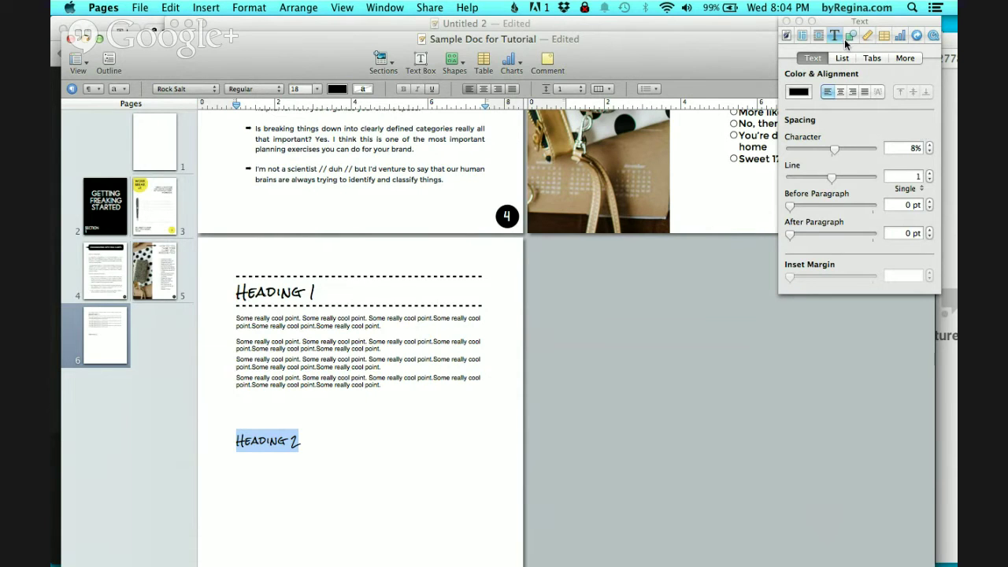
Step: Add a 3 pt dashed rule below Heading 2
{"action": "left_click", "coordinate": [909, 56]}
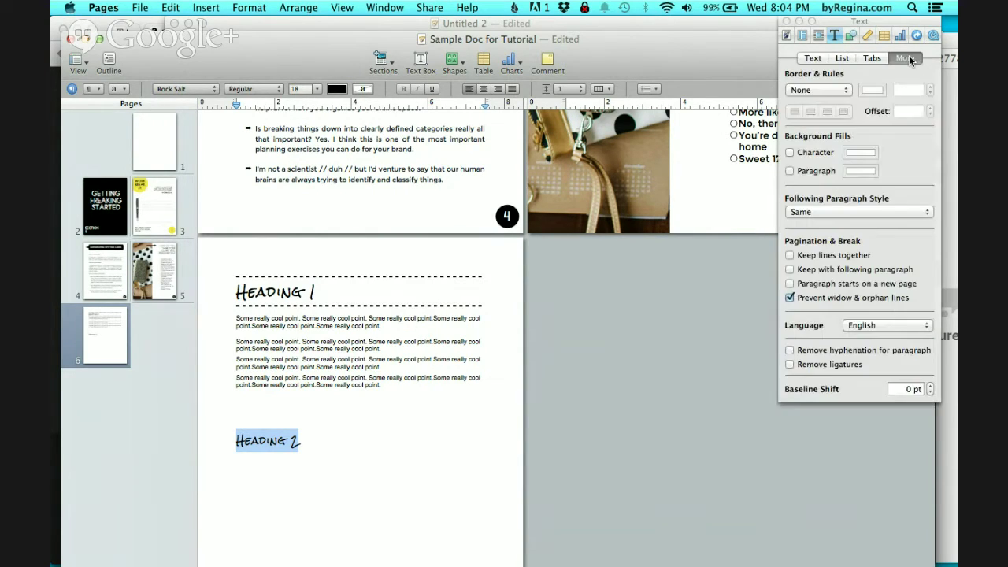
{"action": "left_click", "coordinate": [826, 93]}
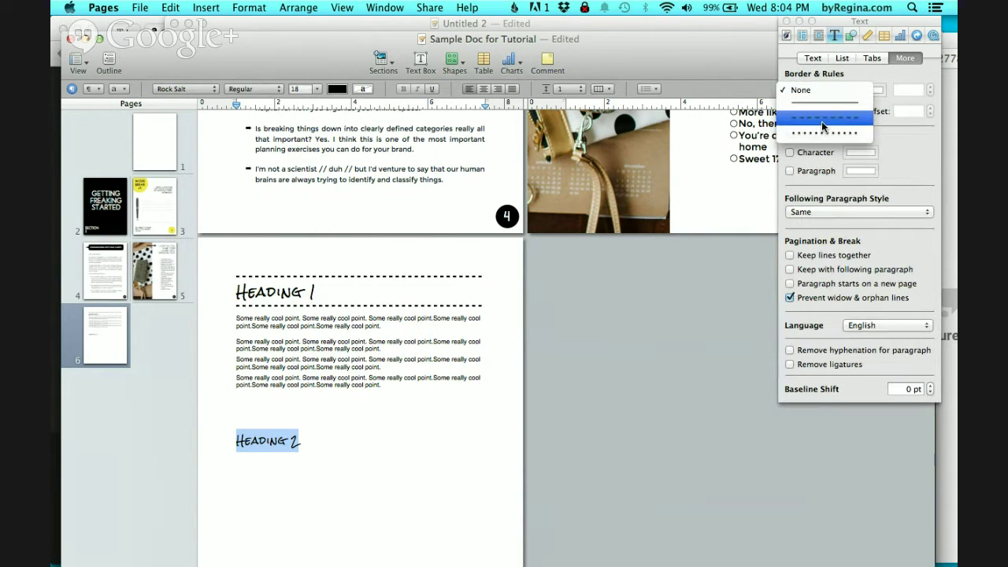
{"action": "left_click", "coordinate": [823, 126]}
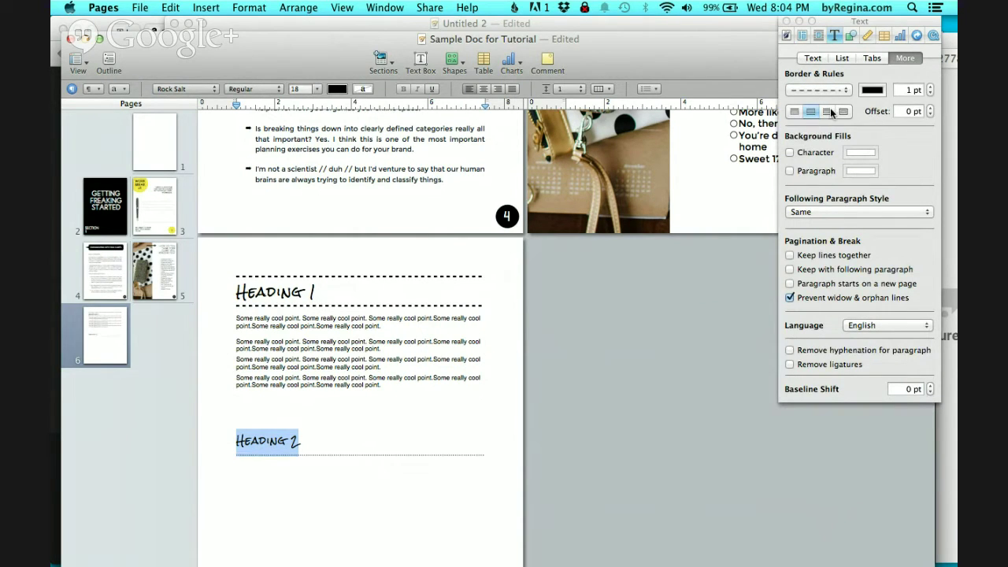
{"action": "left_click", "coordinate": [830, 113]}
{"action": "left_click", "coordinate": [811, 115]}
{"action": "left_click", "coordinate": [930, 87]}
{"action": "left_click", "coordinate": [930, 87]}
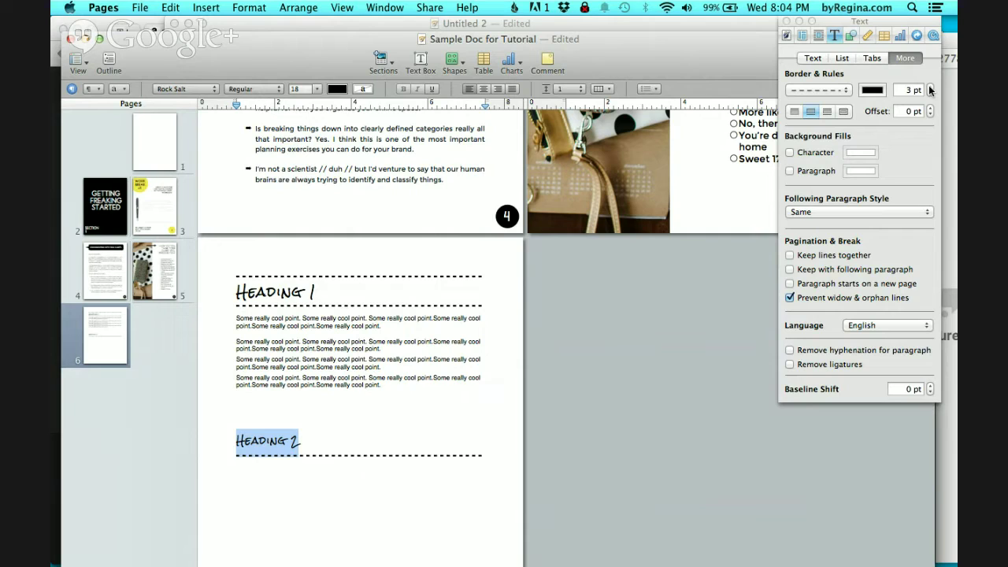
{"action": "left_click", "coordinate": [930, 89]}
{"action": "left_click", "coordinate": [930, 93]}
Step: Set the offset between Heading 2 and its dashed rule to -8 pt
{"action": "left_click", "coordinate": [930, 115]}
{"action": "left_click", "coordinate": [930, 115]}
{"action": "left_click", "coordinate": [930, 115]}
{"action": "left_click", "coordinate": [930, 115]}
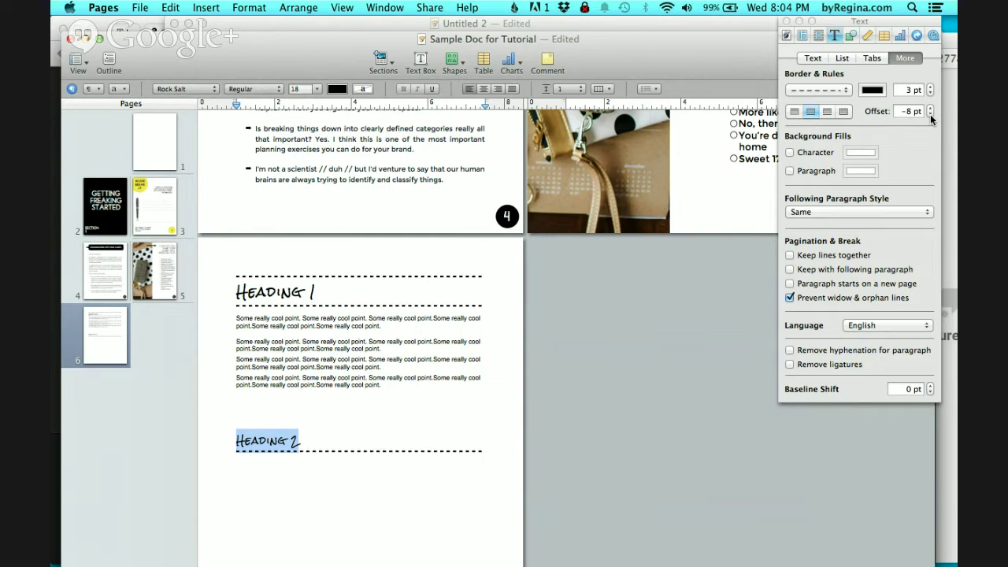
{"action": "left_click", "coordinate": [358, 426]}
Step: Replace the Heading 1 text with "some major point"
{"action": "scroll", "coordinate": [322, 483], "scroll_direction": "down", "scroll_amount": 3}
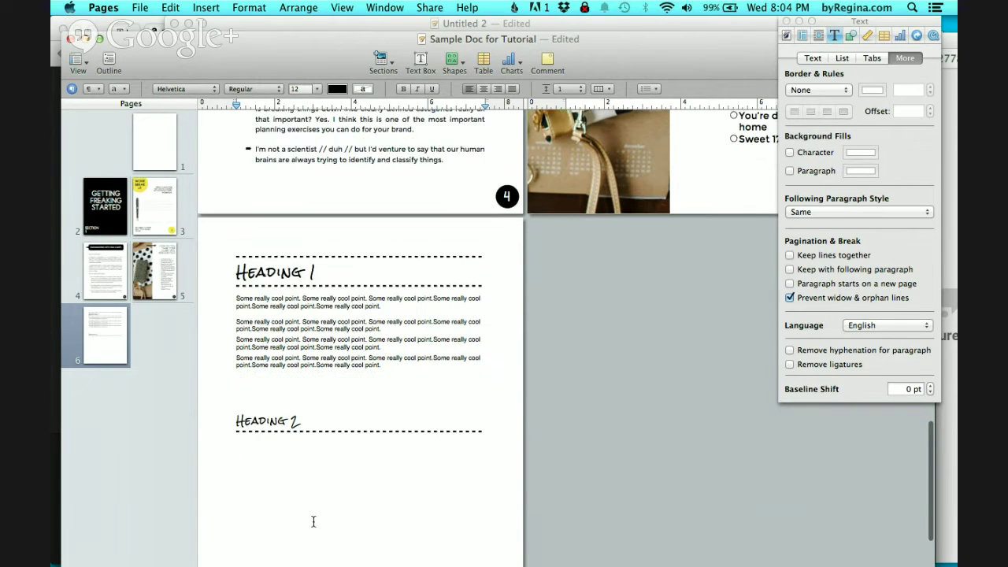
{"action": "left_click", "coordinate": [286, 211]}
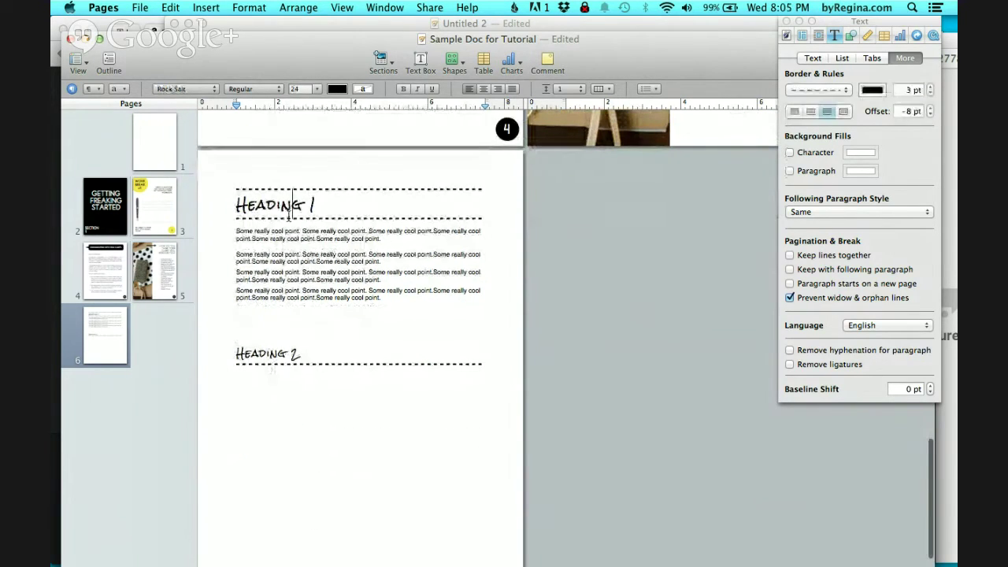
{"action": "triple_click", "coordinate": [287, 209]}
{"action": "type", "text": "some majo"}
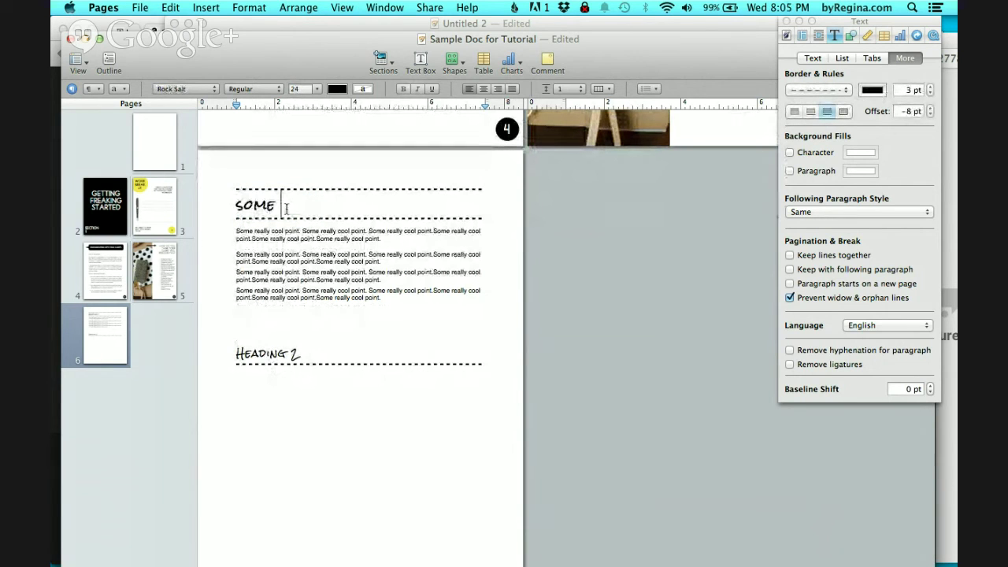
{"action": "type", "text": "r p"}
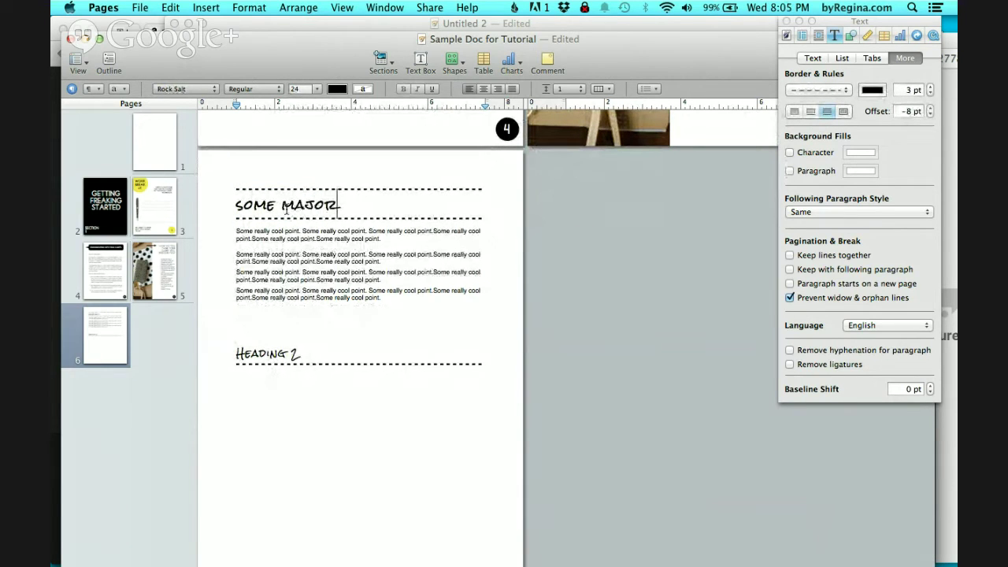
{"action": "type", "text": "oint"}
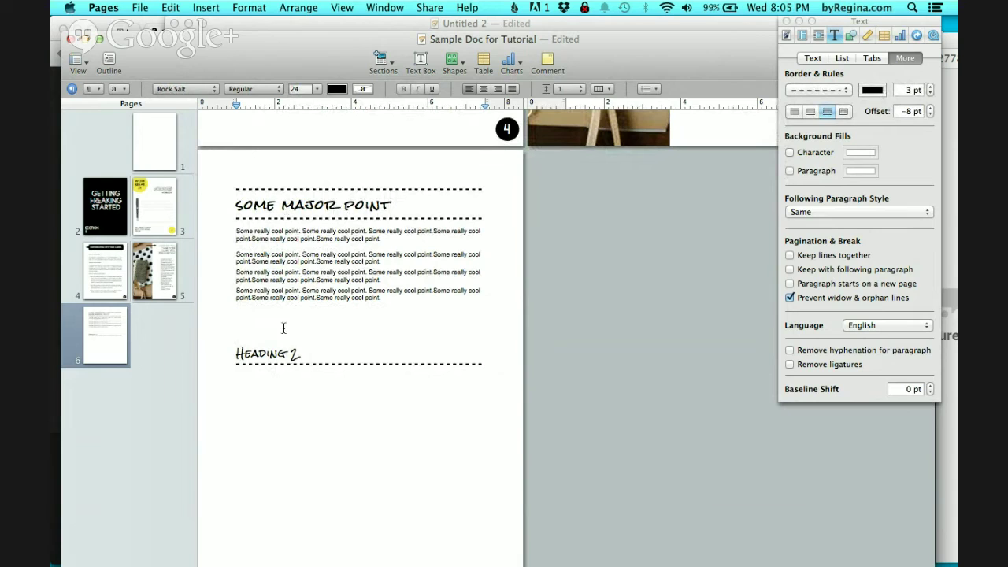
Step: Replace the Heading 2 text with "some minor point"
{"action": "triple_click", "coordinate": [278, 352]}
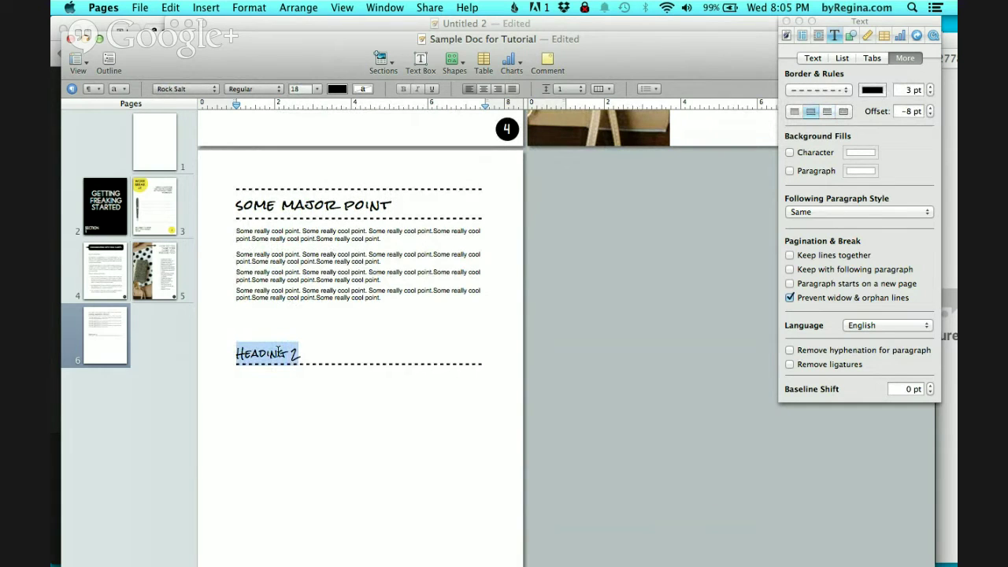
{"action": "type", "text": "some minor"}
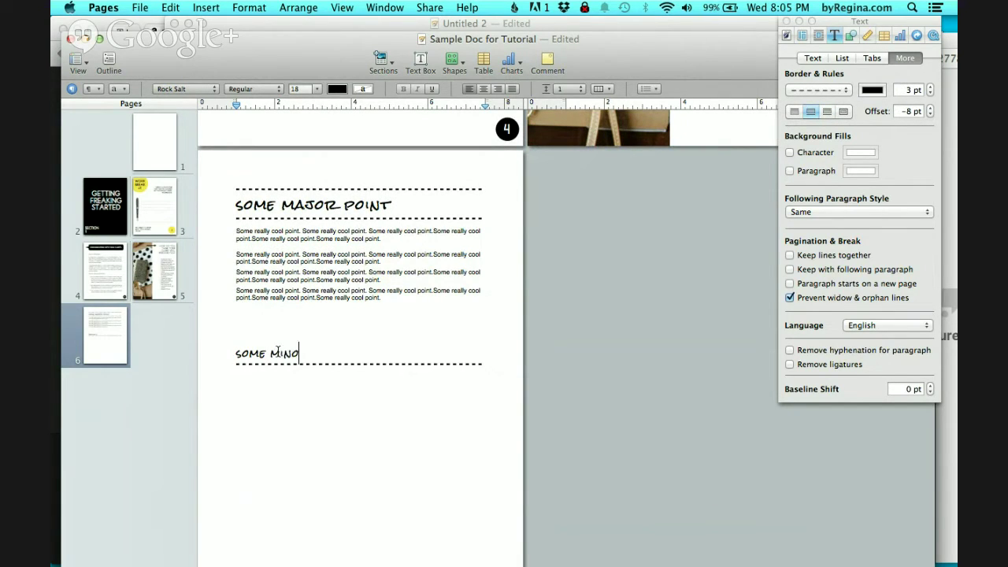
{"action": "type", "text": " point"}
Step: Remove the extra blank lines between the last body paragraph and the minor point heading
{"action": "left_click", "coordinate": [263, 309]}
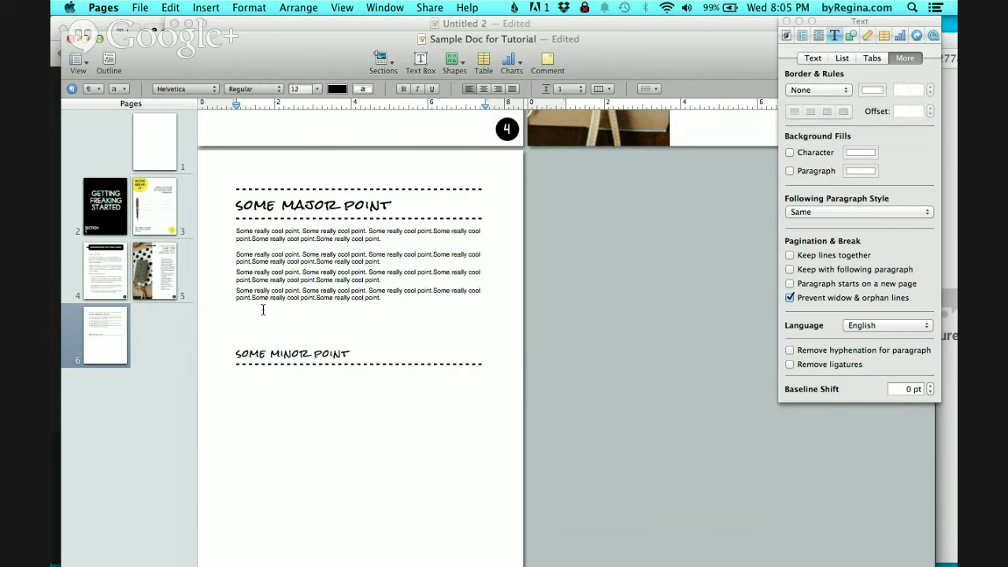
{"action": "key", "text": "BackSpace"}
{"action": "key", "text": "Down"}
{"action": "key", "text": "Down"}
{"action": "key", "text": "BackSpace"}
{"action": "key", "text": "BackSpace"}
{"action": "key", "text": "BackSpace"}
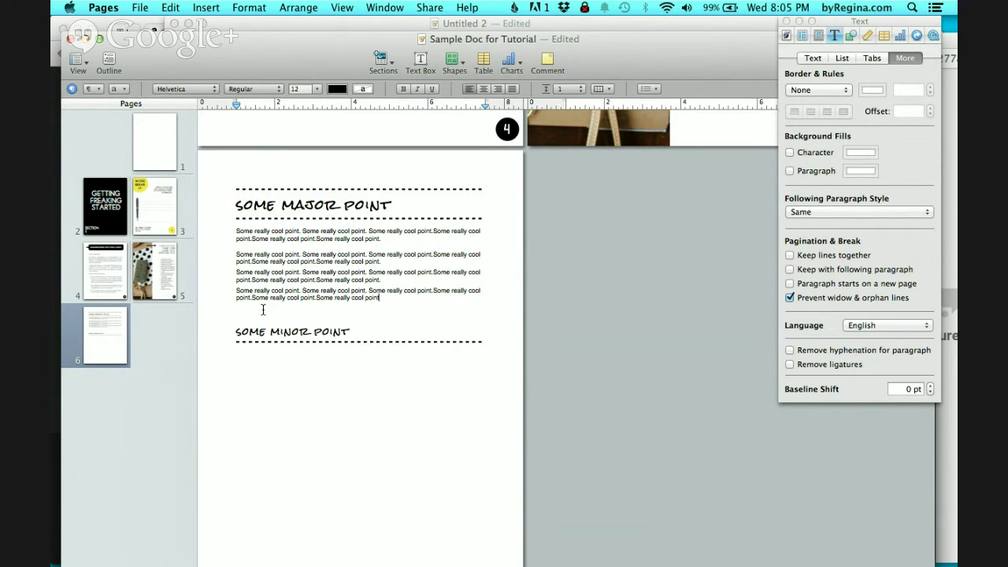
Step: Compare the new page's headings with the heading layout on page 4
{"action": "scroll", "coordinate": [425, 323], "scroll_direction": "up", "scroll_amount": 4}
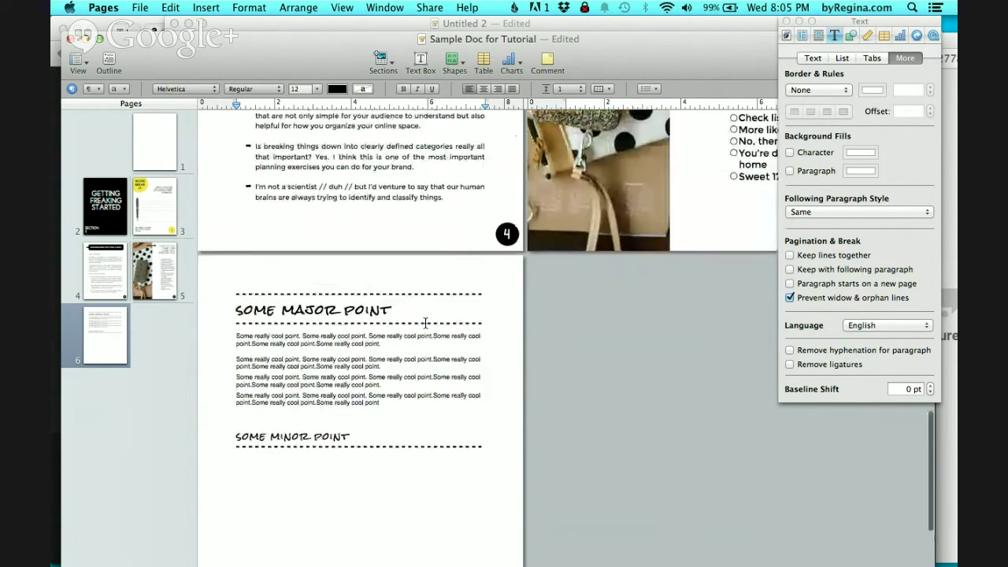
{"action": "scroll", "coordinate": [380, 415], "scroll_direction": "down", "scroll_amount": 3}
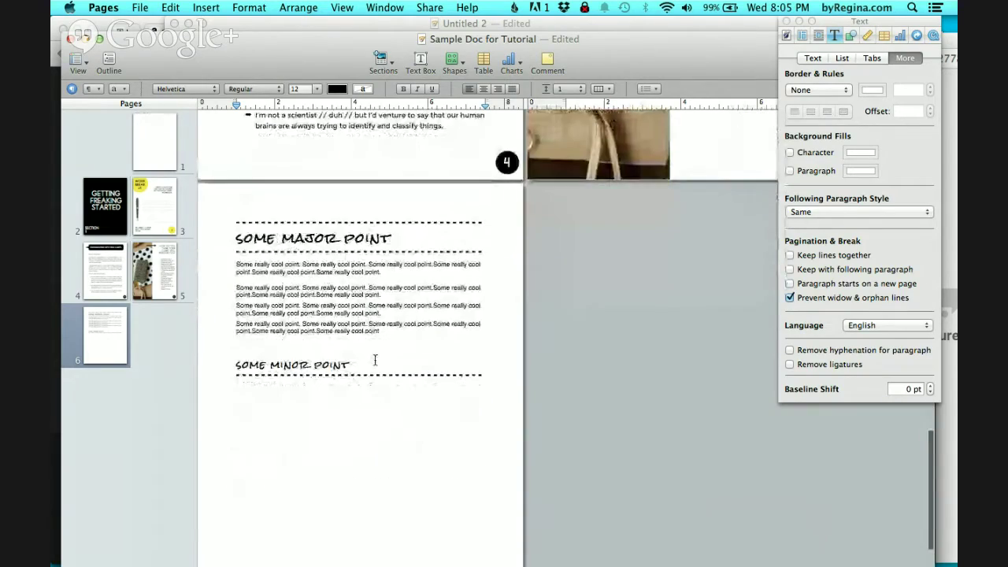
{"action": "scroll", "coordinate": [376, 360], "scroll_direction": "up", "scroll_amount": 9}
{"action": "scroll", "coordinate": [376, 262], "scroll_direction": "up", "scroll_amount": 3}
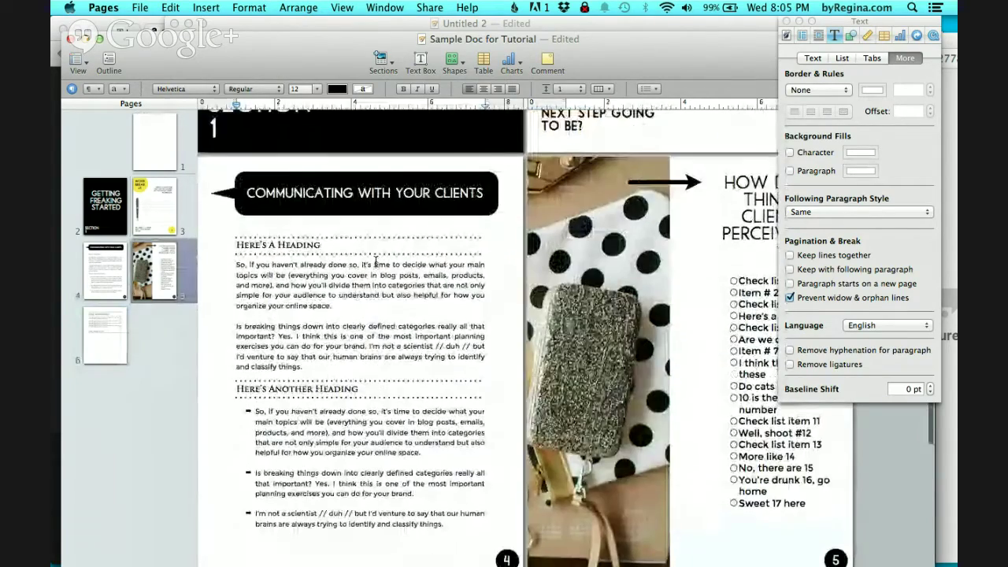
{"action": "scroll", "coordinate": [375, 261], "scroll_direction": "down", "scroll_amount": 12}
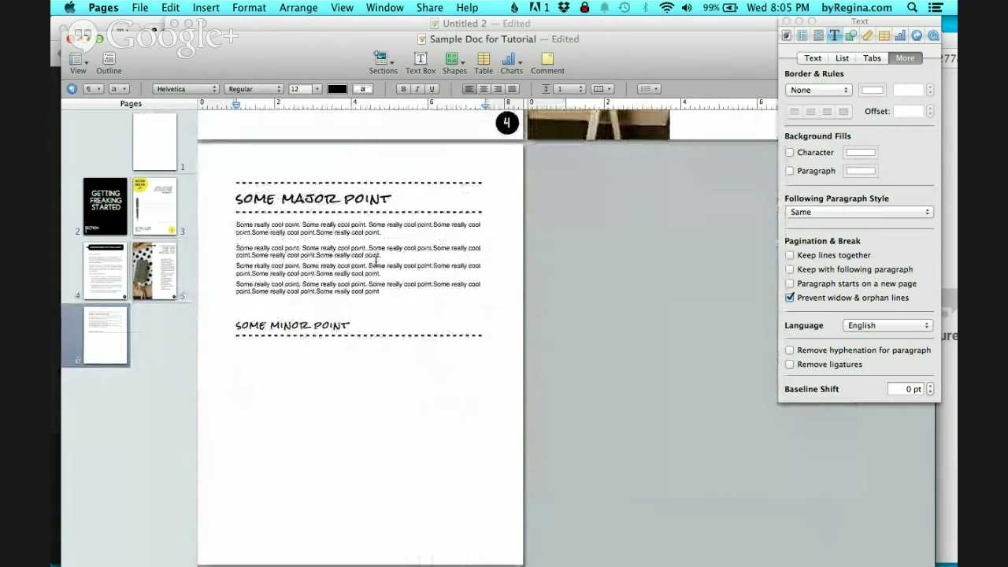
{"action": "double_click", "coordinate": [305, 325]}
{"action": "triple_click", "coordinate": [306, 325]}
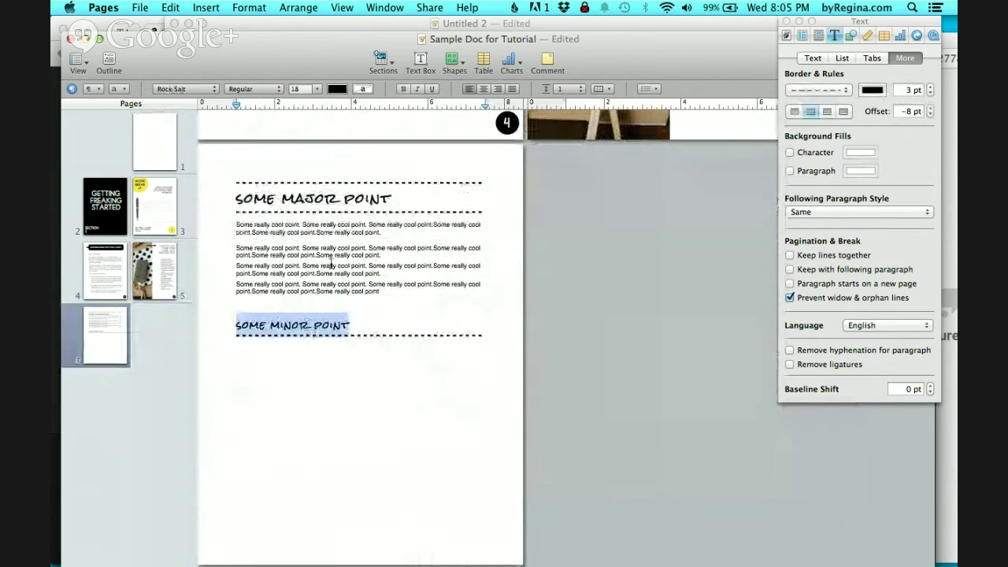
{"action": "left_click", "coordinate": [328, 260]}
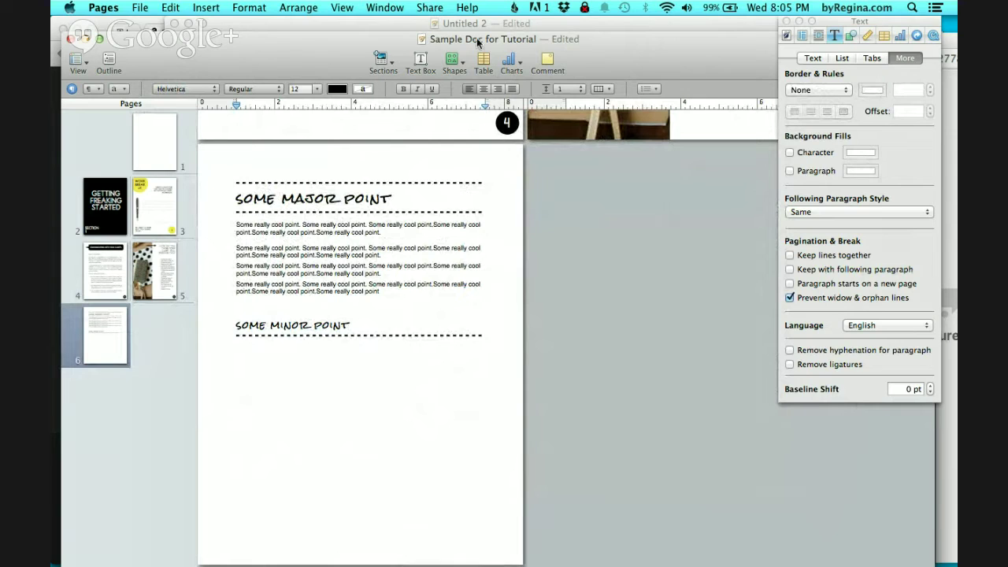
Step: Insert a right-pointing arrow shape on the sample page and shrink it from its lower corner
{"action": "left_click", "coordinate": [455, 63]}
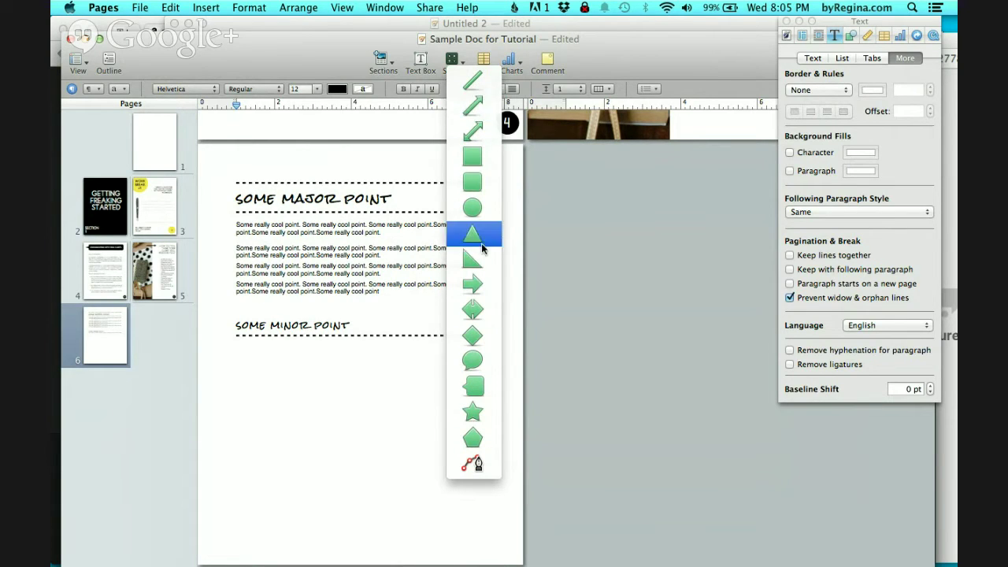
{"action": "left_click", "coordinate": [470, 285]}
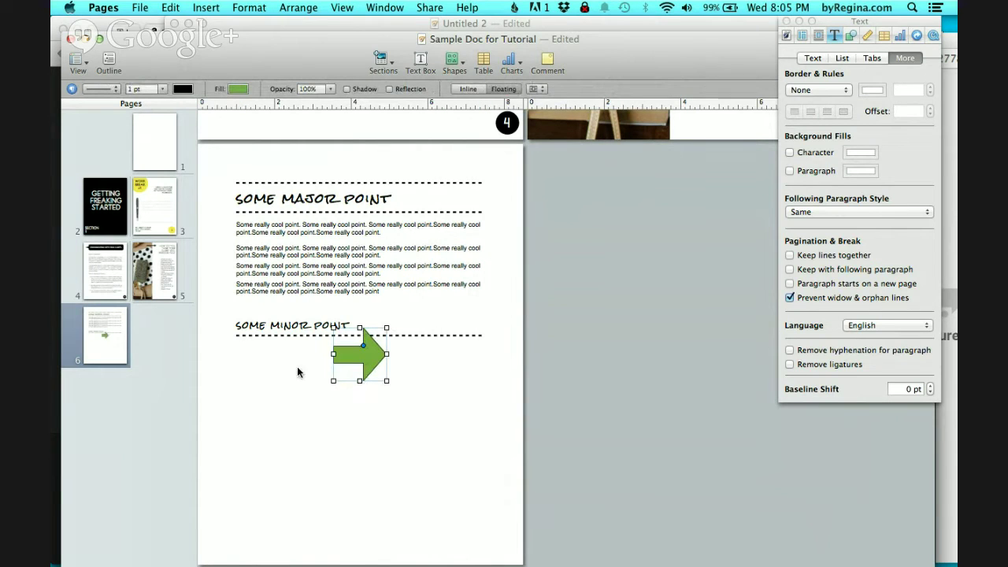
{"action": "right_click", "coordinate": [365, 362]}
{"action": "key", "text": "Escape"}
{"action": "left_click_drag", "start_coordinate": [387, 382], "coordinate": [371, 362]}
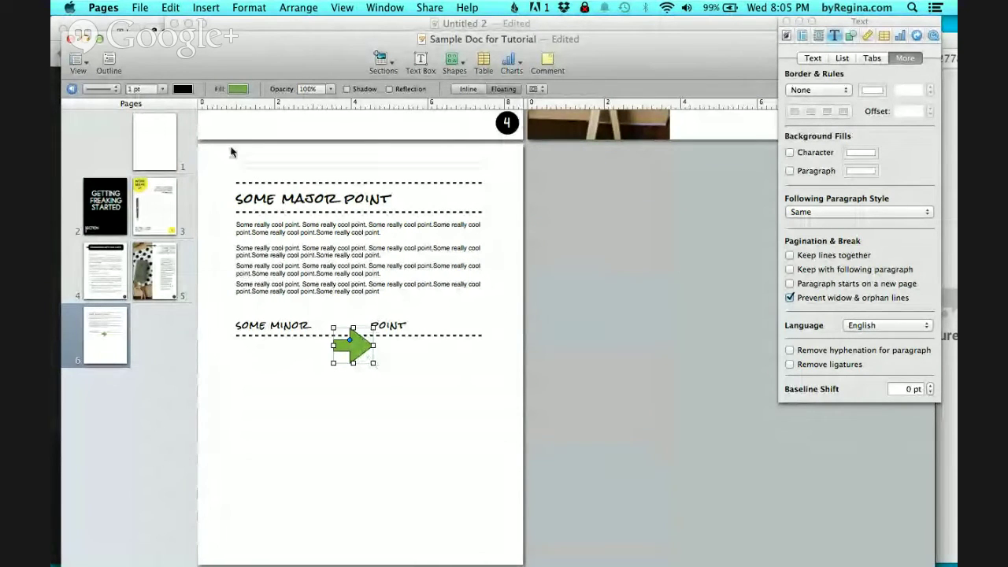
Step: Fill the arrow with the saved turquoise swatch colour
{"action": "left_click", "coordinate": [239, 90]}
{"action": "left_click", "coordinate": [284, 203]}
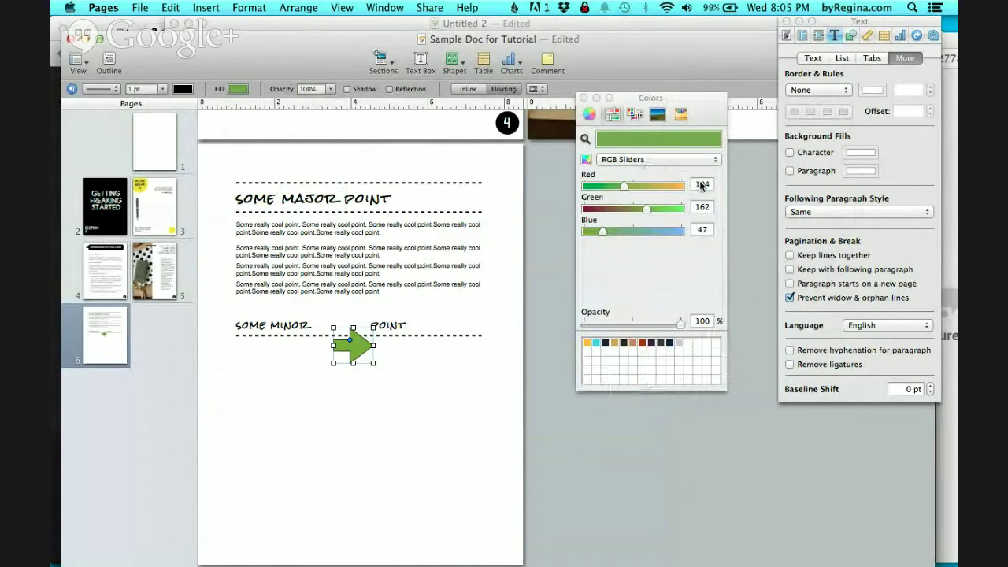
{"action": "left_click", "coordinate": [591, 115]}
{"action": "left_click", "coordinate": [653, 230]}
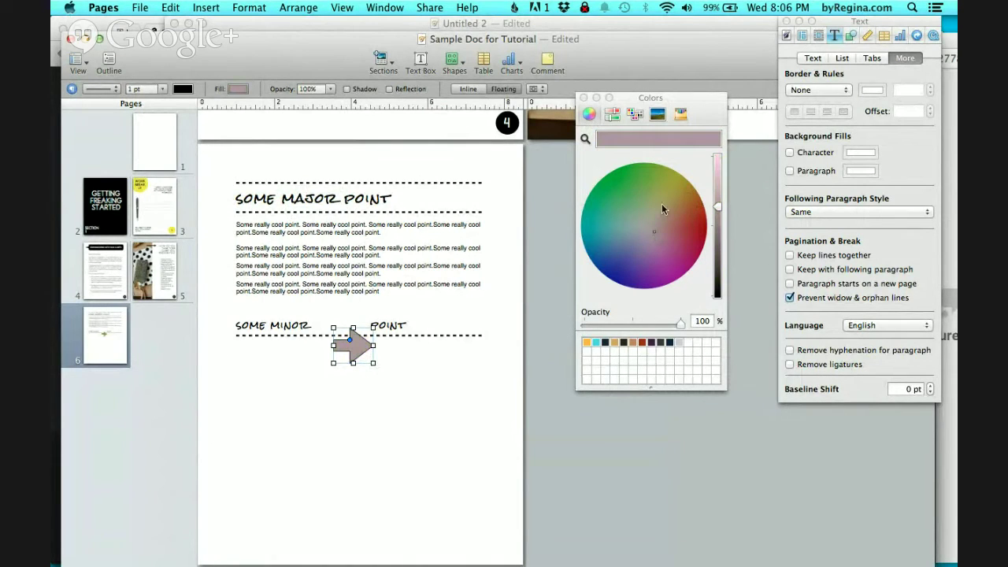
{"action": "left_click", "coordinate": [693, 221]}
{"action": "left_click_drag", "start_coordinate": [694, 217], "coordinate": [602, 230]}
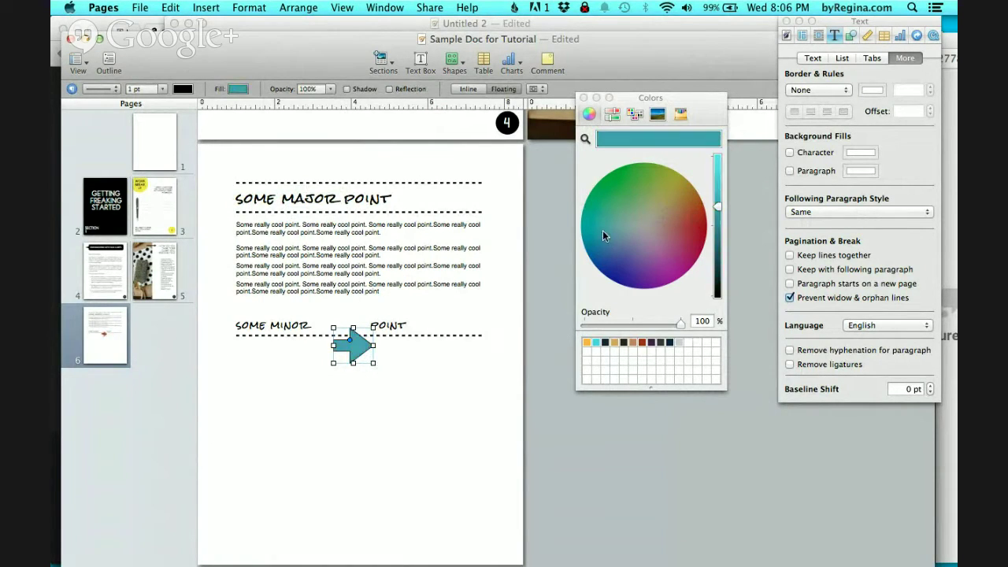
{"action": "left_click", "coordinate": [596, 342]}
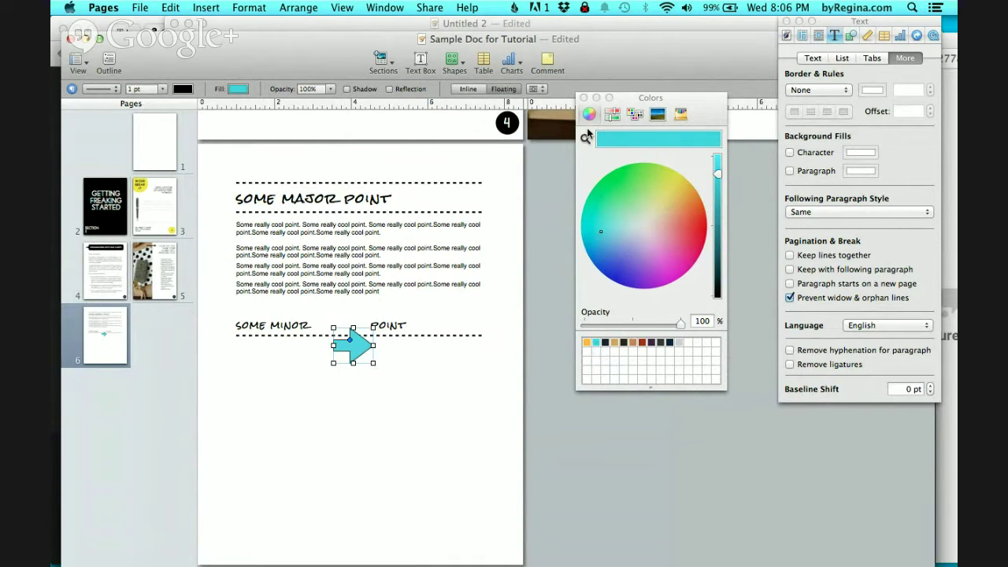
{"action": "left_click", "coordinate": [584, 98]}
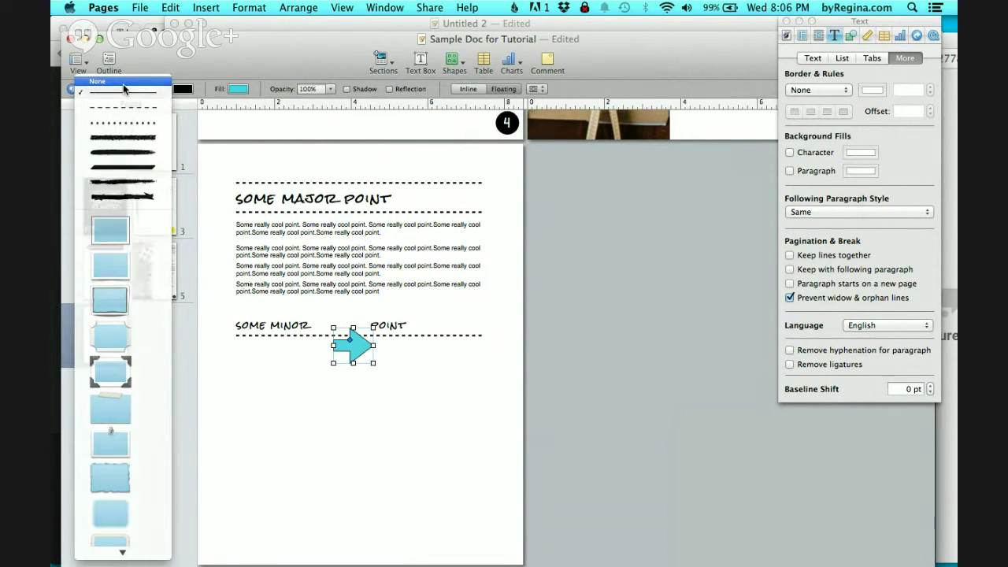
Step: Remove the arrow's outline and move the arrow into the blank area below the minor point heading
{"action": "left_click", "coordinate": [122, 82]}
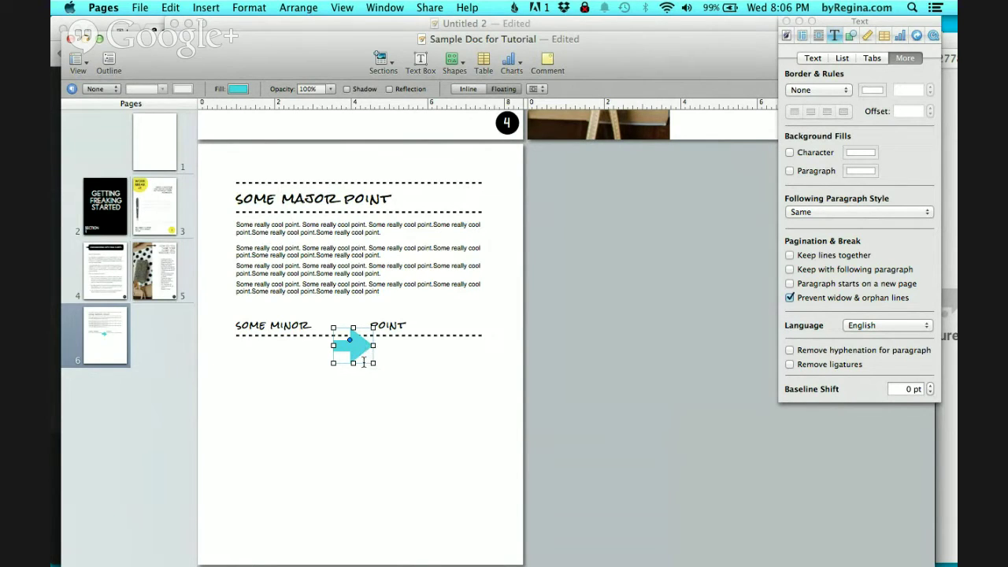
{"action": "left_click_drag", "start_coordinate": [367, 348], "coordinate": [284, 327]}
{"action": "left_click_drag", "start_coordinate": [303, 383], "coordinate": [372, 392]}
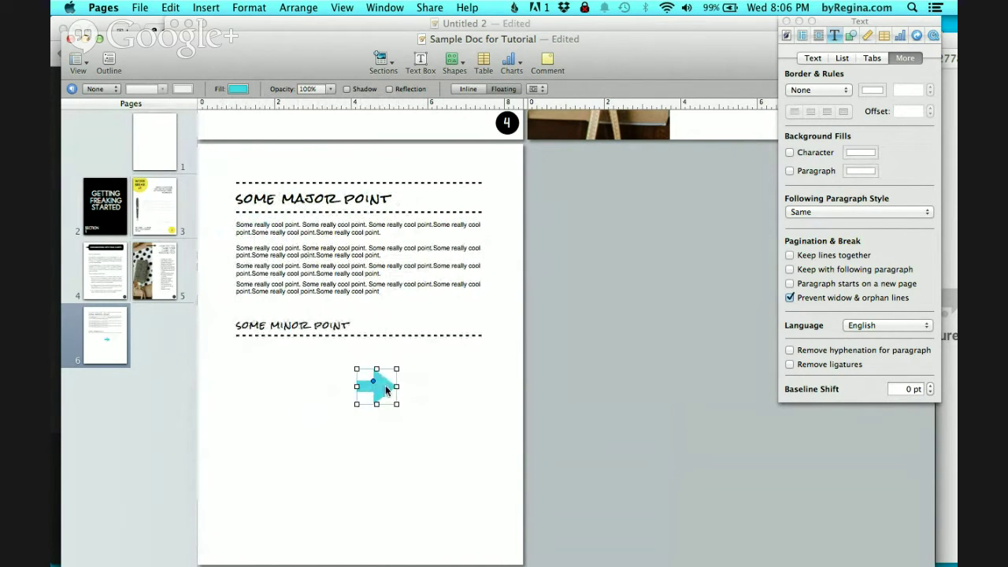
{"action": "left_click", "coordinate": [385, 383]}
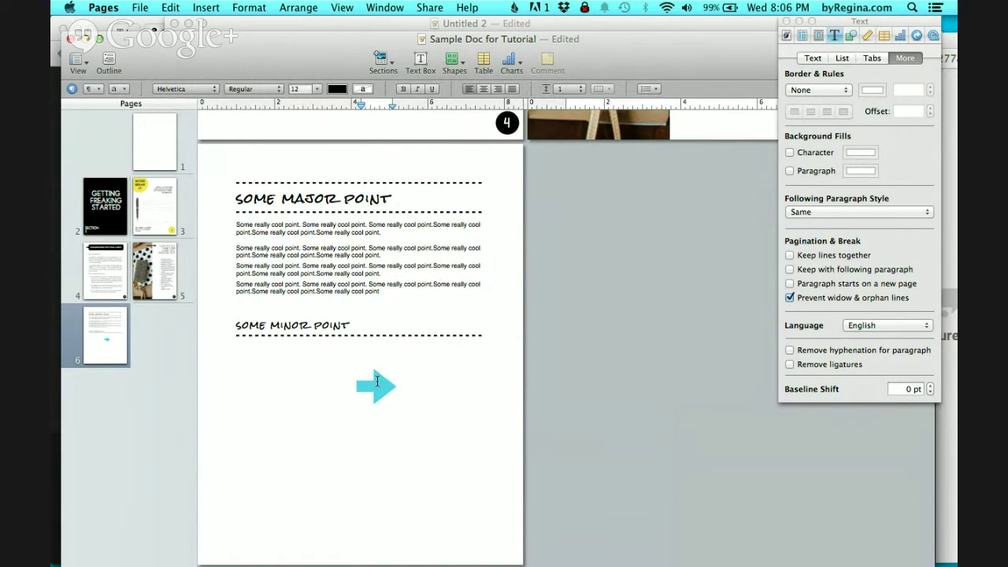
{"action": "scroll", "coordinate": [377, 385], "scroll_direction": "down", "scroll_amount": 1}
Step: Insert a second right-pointing arrow shape and set its placement to inline so it moves with the text
{"action": "left_click", "coordinate": [454, 61]}
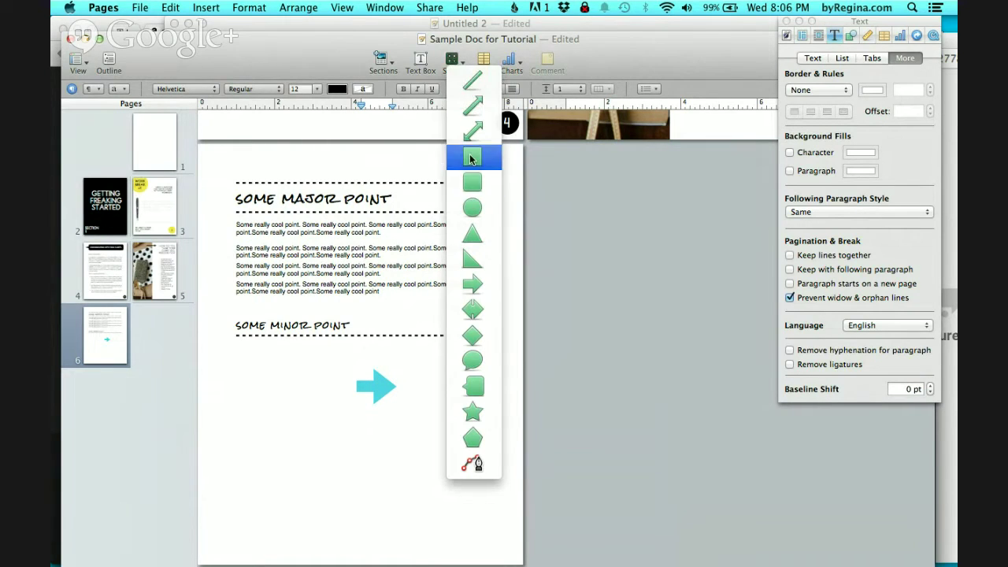
{"action": "left_click", "coordinate": [463, 285]}
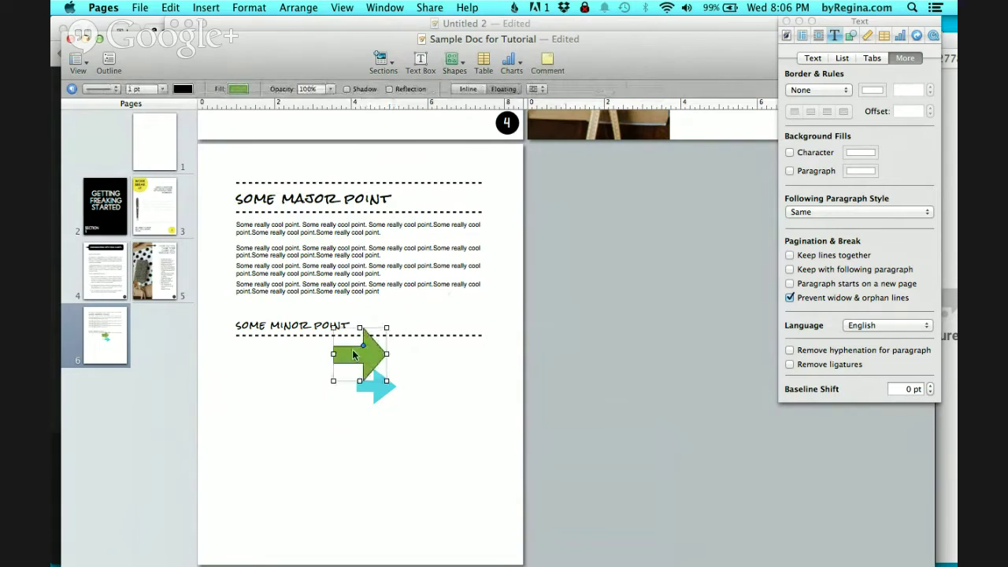
{"action": "left_click", "coordinate": [817, 37]}
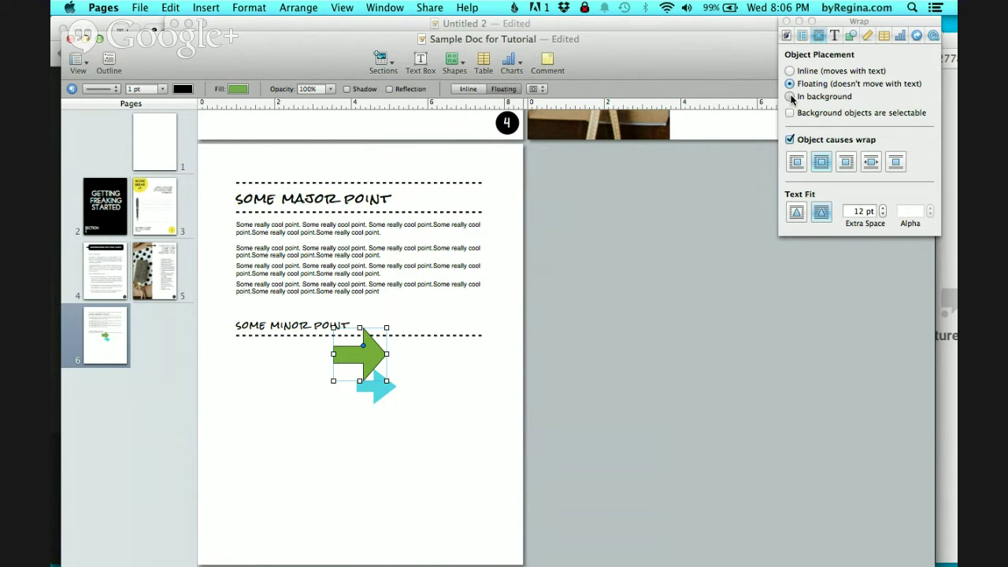
{"action": "left_click", "coordinate": [790, 71]}
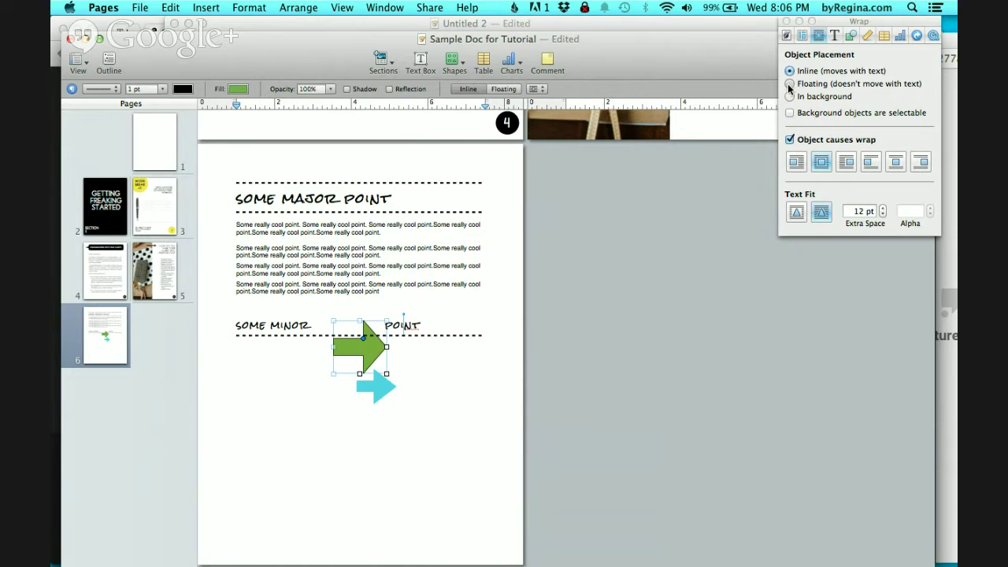
Step: Set the green arrow's placement to floating and move it into the middle of the body paragraphs
{"action": "left_click", "coordinate": [789, 84]}
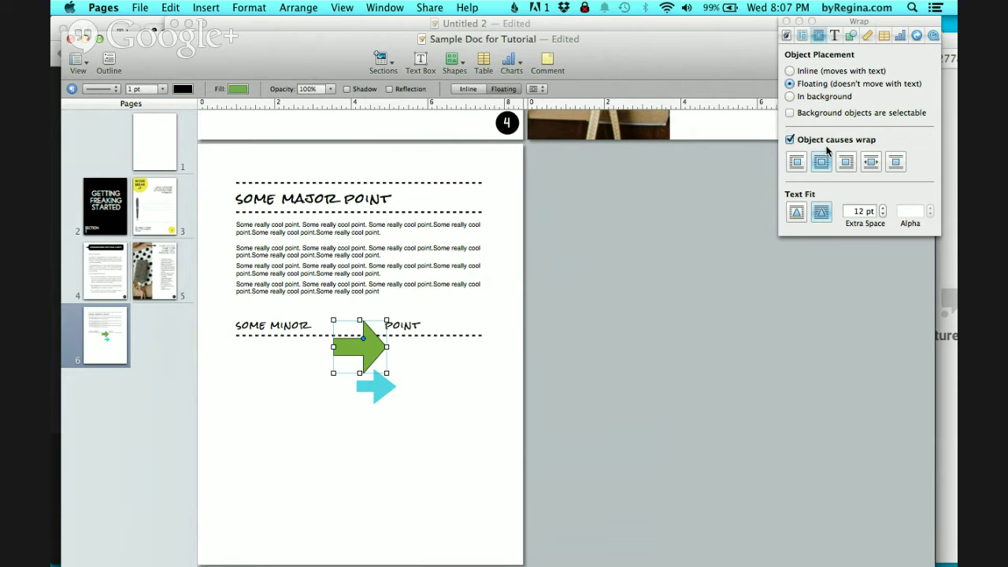
{"action": "left_click_drag", "start_coordinate": [373, 350], "coordinate": [351, 268]}
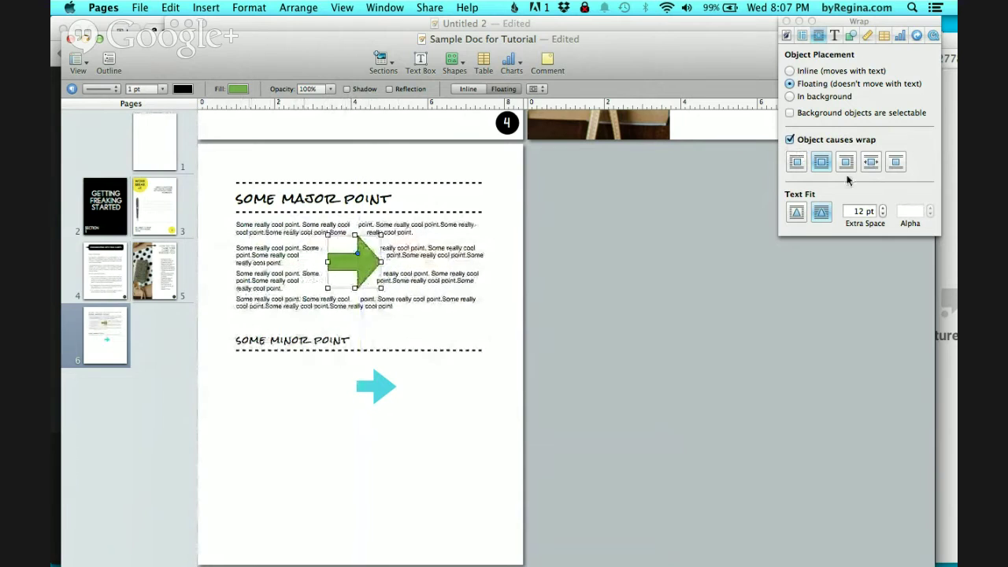
Step: Wrap text only along the green arrow's right side and place the arrow at the start of the first body paragraph
{"action": "left_click", "coordinate": [797, 163]}
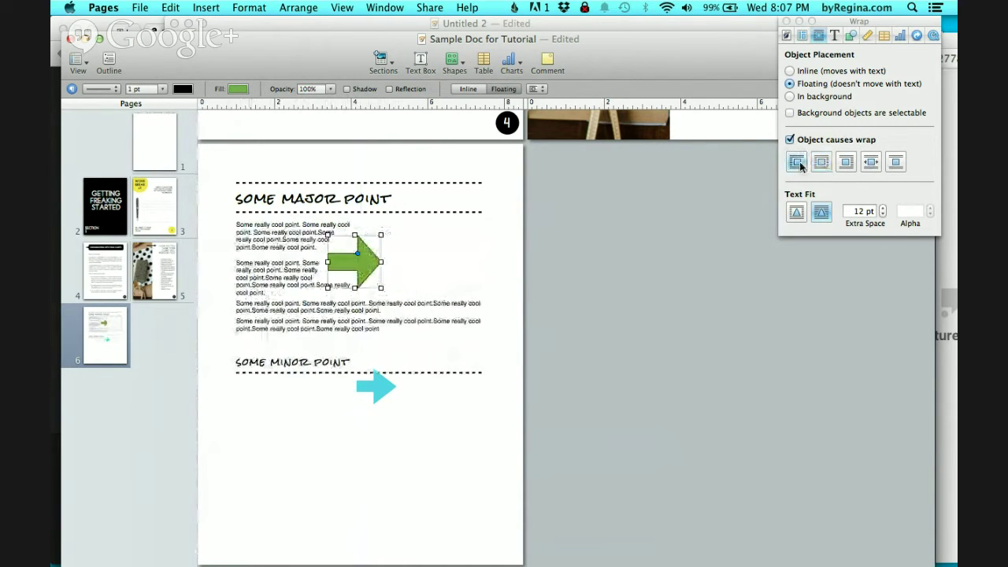
{"action": "left_click", "coordinate": [847, 162]}
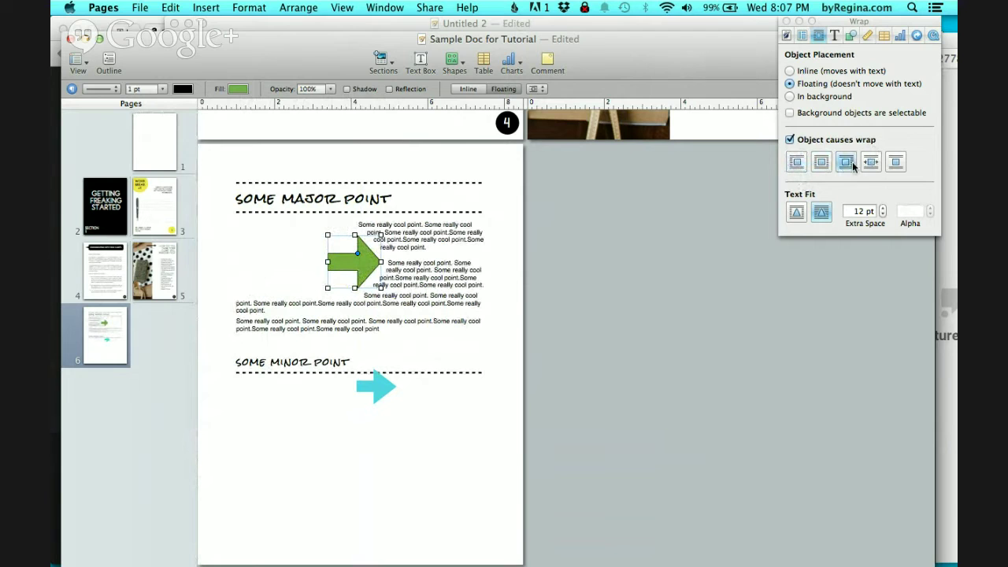
{"action": "left_click_drag", "start_coordinate": [374, 271], "coordinate": [279, 253]}
Step: Fill the arrow beside the first paragraph with red-orange and remove its outline
{"action": "left_click", "coordinate": [238, 88]}
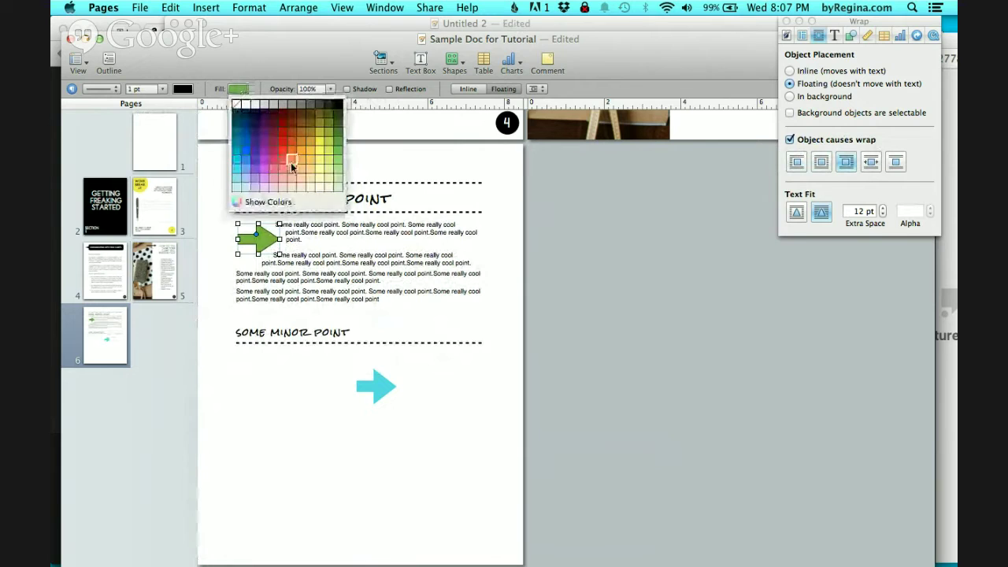
{"action": "left_click", "coordinate": [283, 151]}
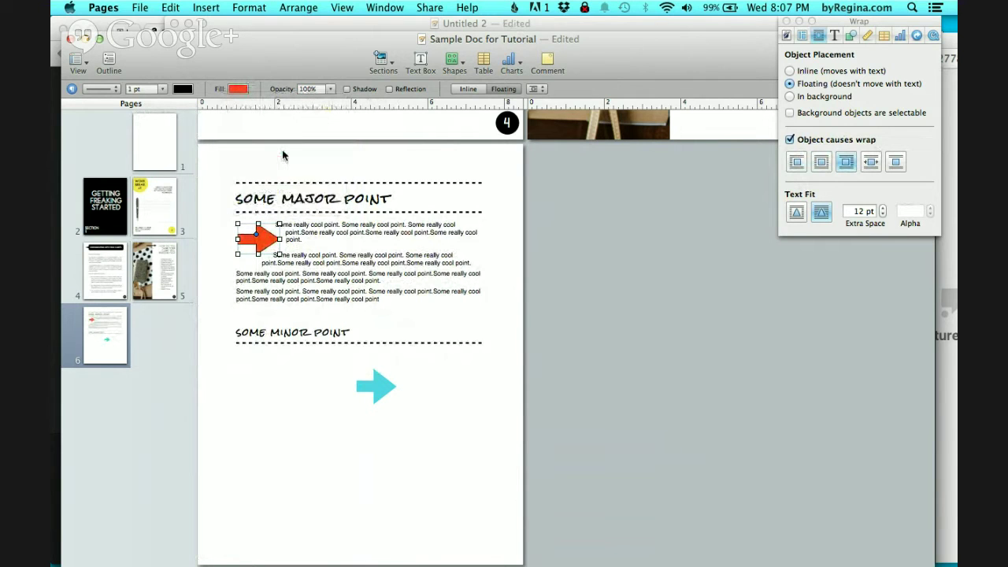
{"action": "left_click", "coordinate": [100, 88]}
{"action": "left_click", "coordinate": [104, 88]}
Step: Review the workbook's pages one by one, from the blank first page to the sample page, using the page thumbnails
{"action": "scroll", "coordinate": [314, 264], "scroll_direction": "up", "scroll_amount": 2}
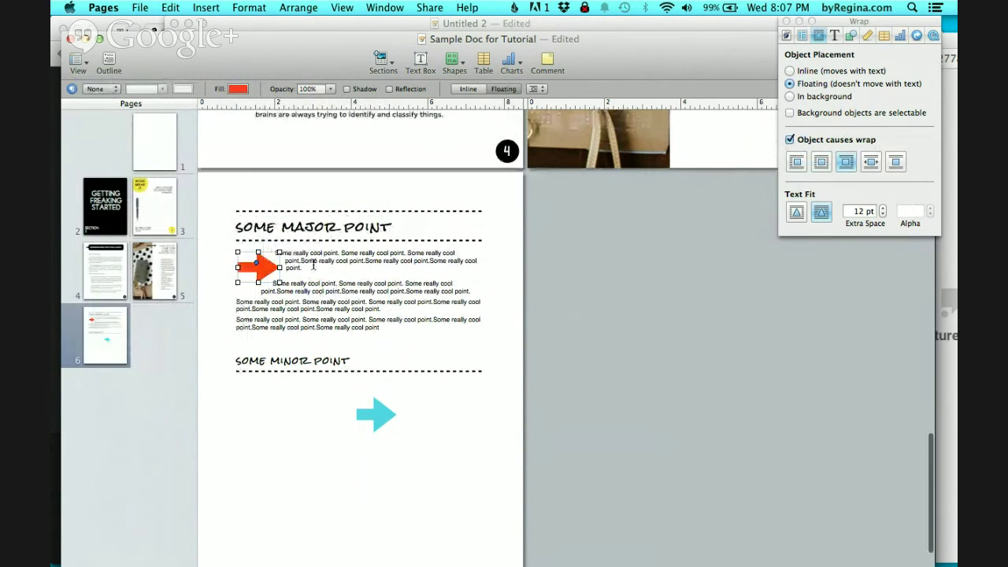
{"action": "left_click", "coordinate": [313, 265]}
{"action": "scroll", "coordinate": [314, 264], "scroll_direction": "up", "scroll_amount": 5}
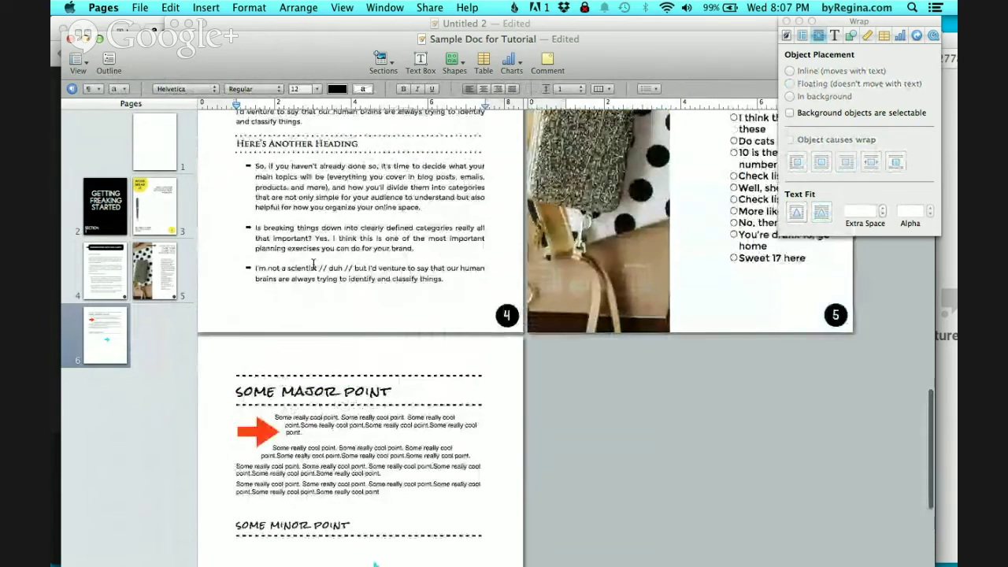
{"action": "scroll", "coordinate": [313, 264], "scroll_direction": "up", "scroll_amount": 5}
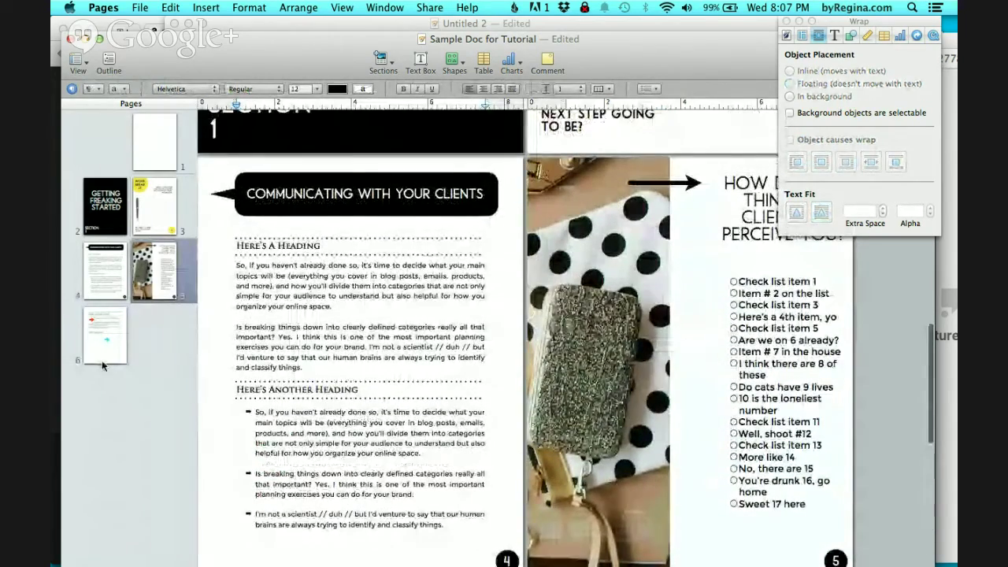
{"action": "left_click", "coordinate": [109, 324]}
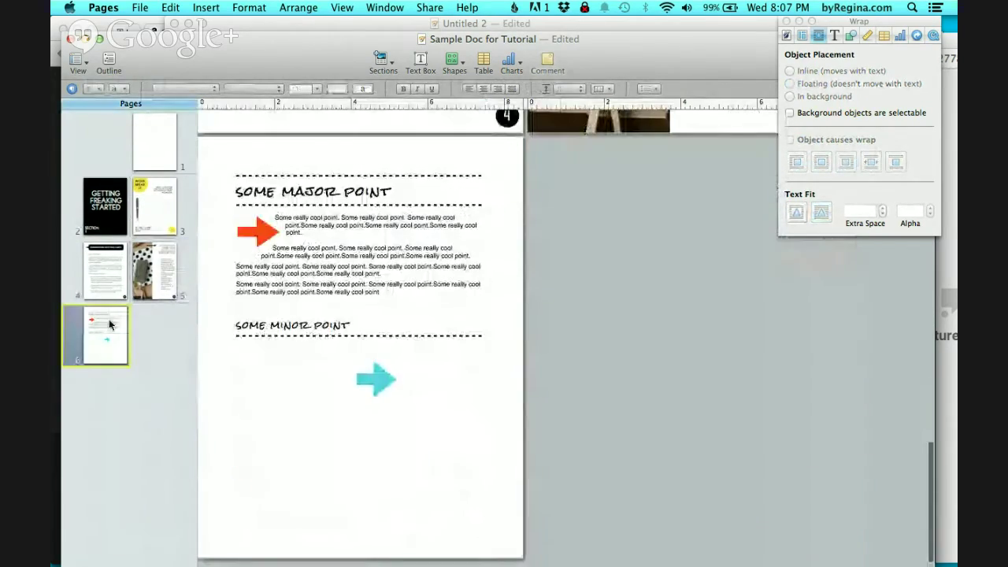
{"action": "left_click", "coordinate": [100, 206]}
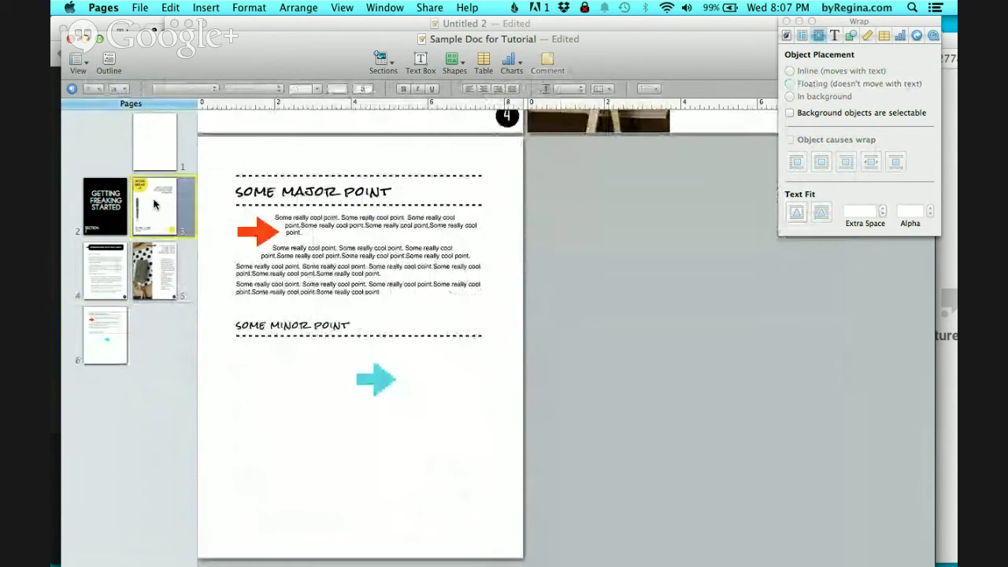
{"action": "left_click", "coordinate": [153, 154]}
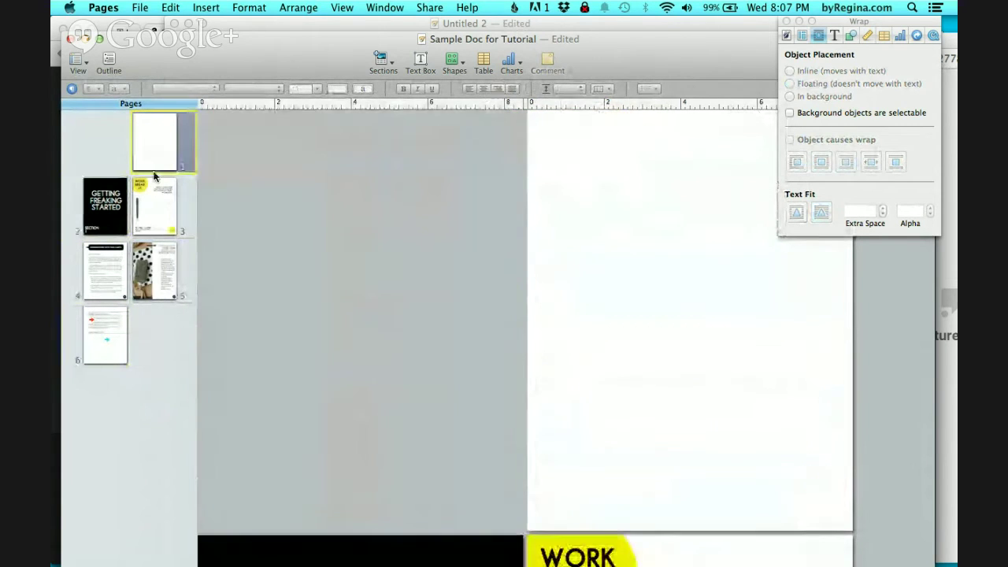
{"action": "left_click", "coordinate": [155, 210]}
{"action": "left_click", "coordinate": [92, 226]}
{"action": "left_click", "coordinate": [146, 264]}
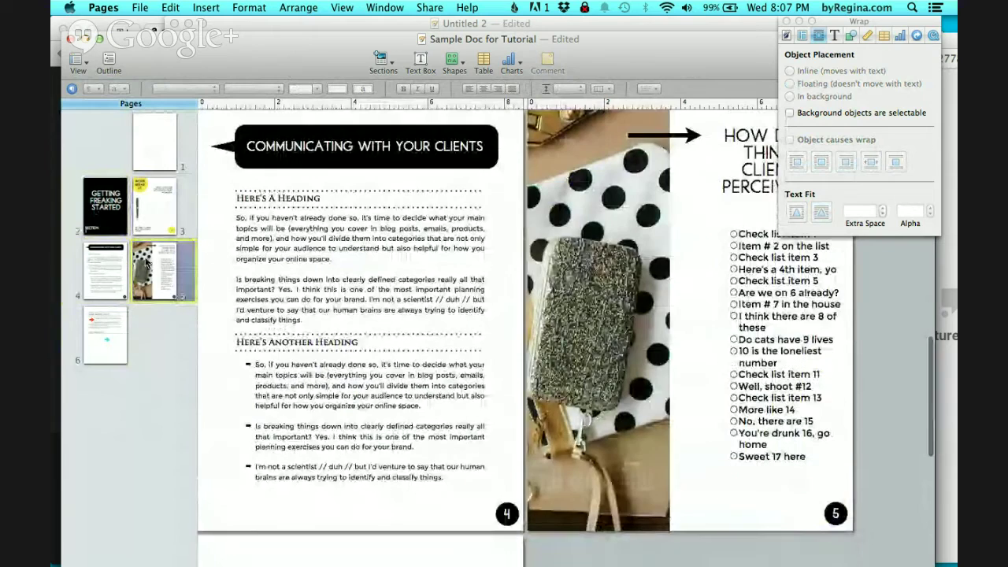
{"action": "left_click", "coordinate": [122, 209]}
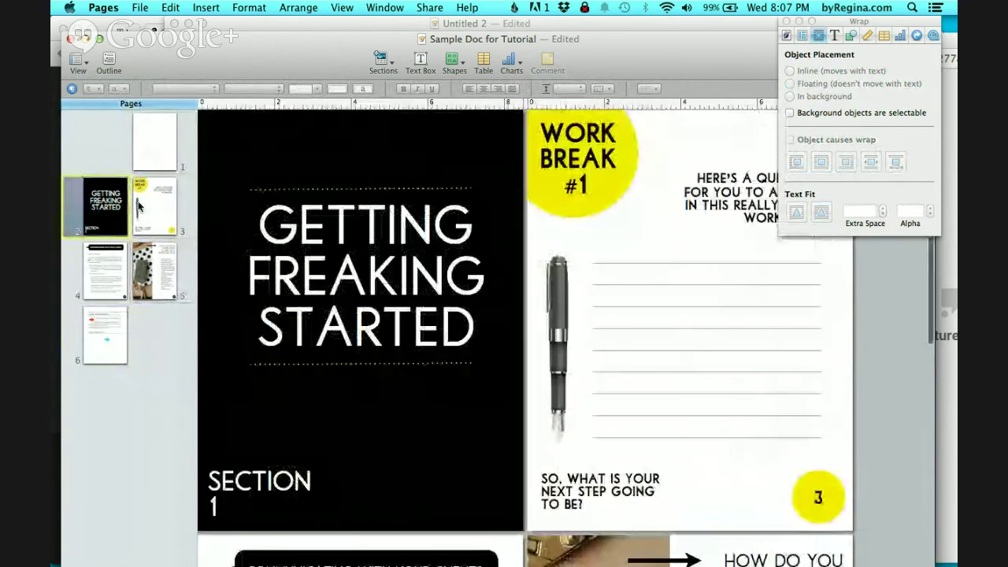
{"action": "left_click", "coordinate": [162, 144]}
{"action": "left_click", "coordinate": [163, 209]}
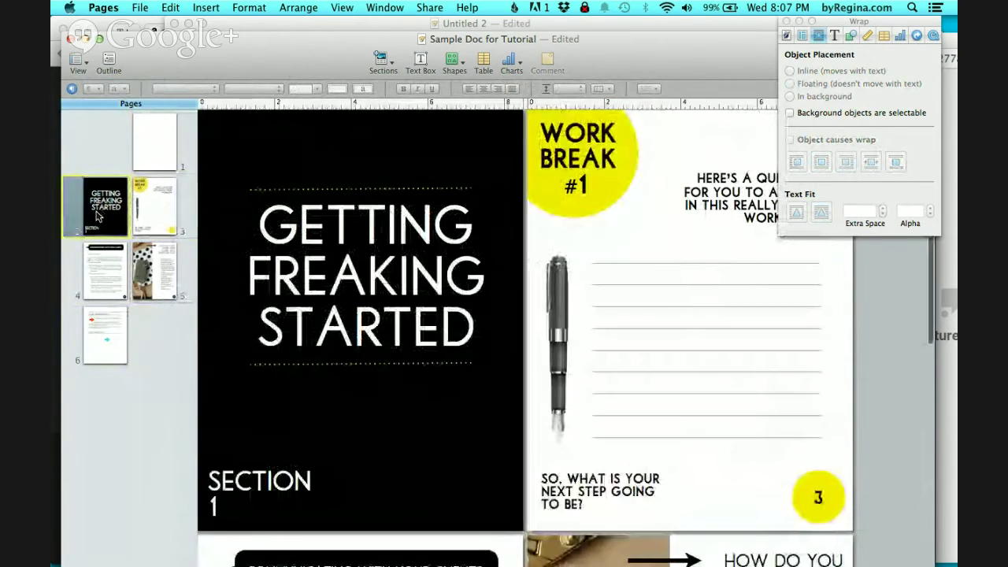
{"action": "left_click", "coordinate": [146, 268]}
{"action": "left_click", "coordinate": [153, 210]}
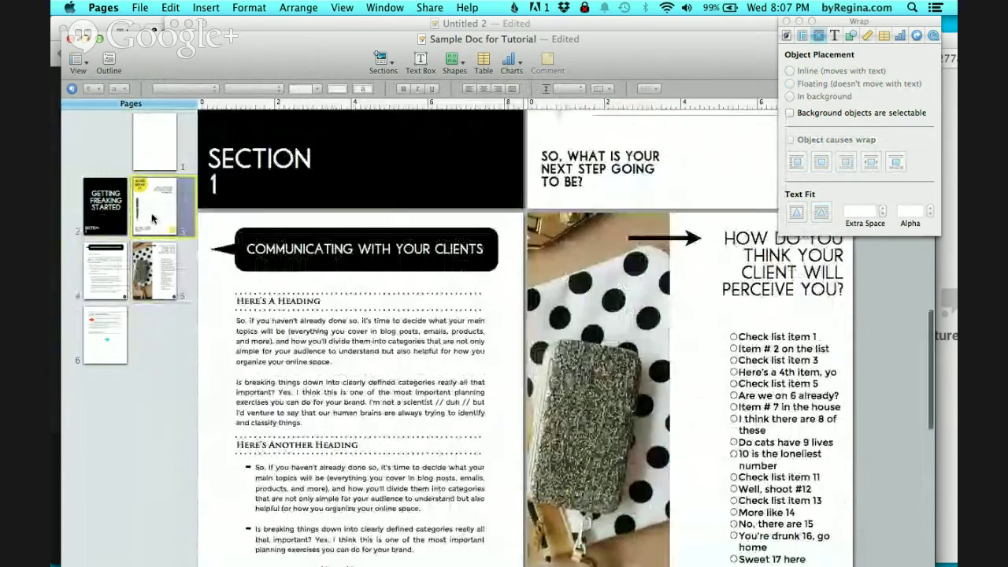
{"action": "left_click", "coordinate": [108, 207]}
{"action": "left_click", "coordinate": [107, 259]}
{"action": "left_click", "coordinate": [150, 258]}
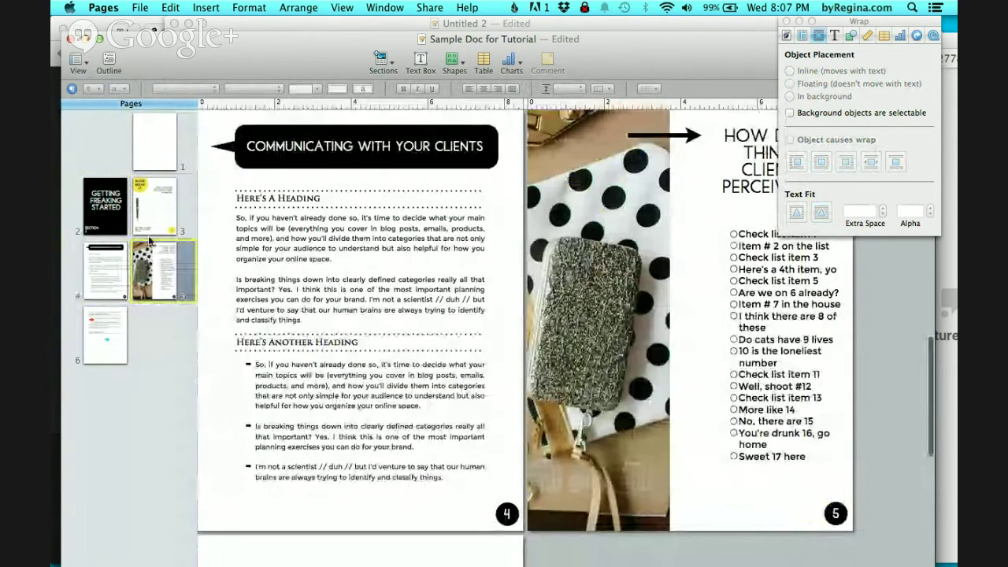
Step: Try moving the Work Break #1 page ahead of the Getting Freaking Started page in the page order
{"action": "left_click", "coordinate": [149, 217]}
{"action": "left_click", "coordinate": [155, 162]}
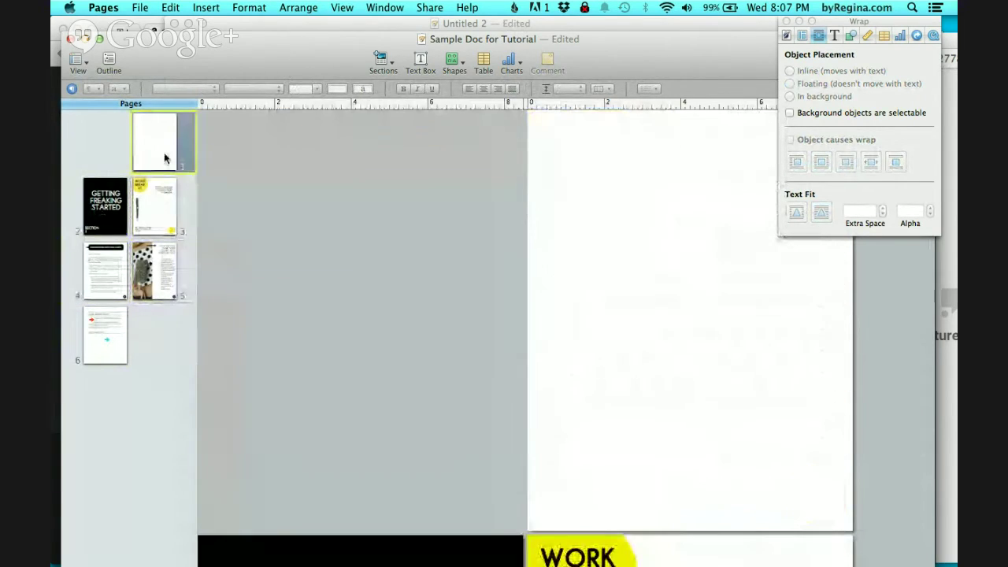
{"action": "left_click", "coordinate": [161, 226]}
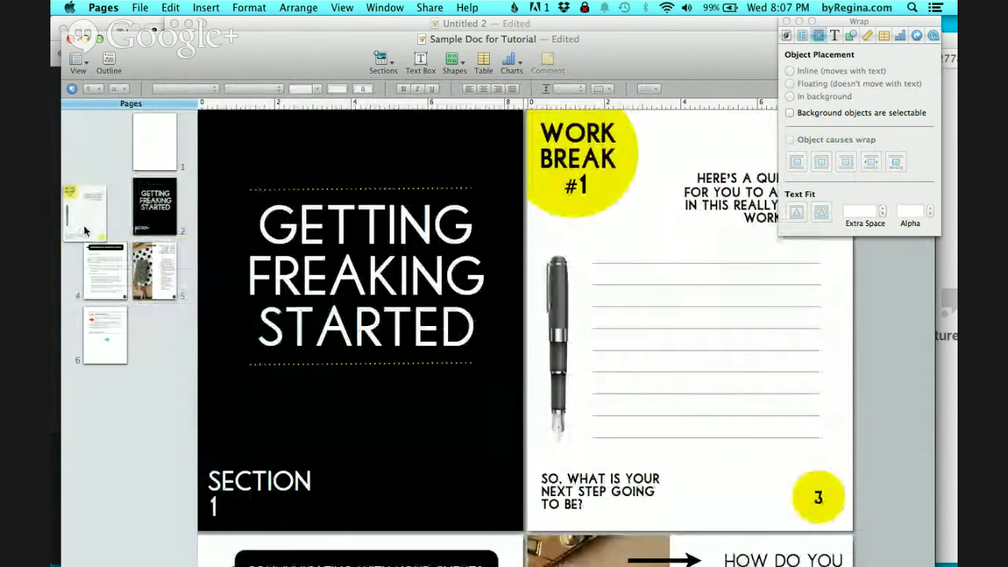
Step: Delete page 6, the sample page with the two arrows, from the document
{"action": "left_click", "coordinate": [105, 342]}
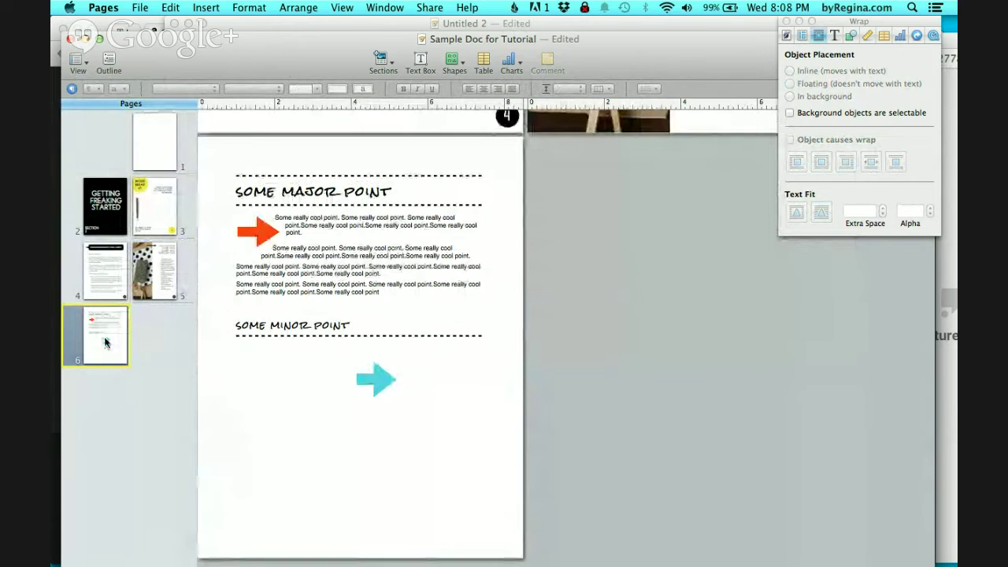
{"action": "key", "text": "Delete"}
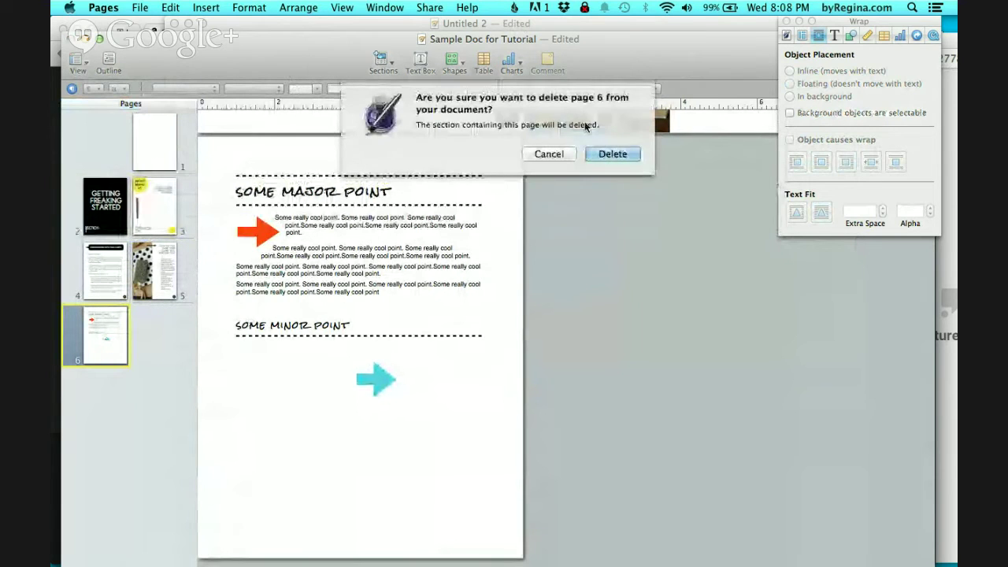
{"action": "left_click", "coordinate": [607, 154]}
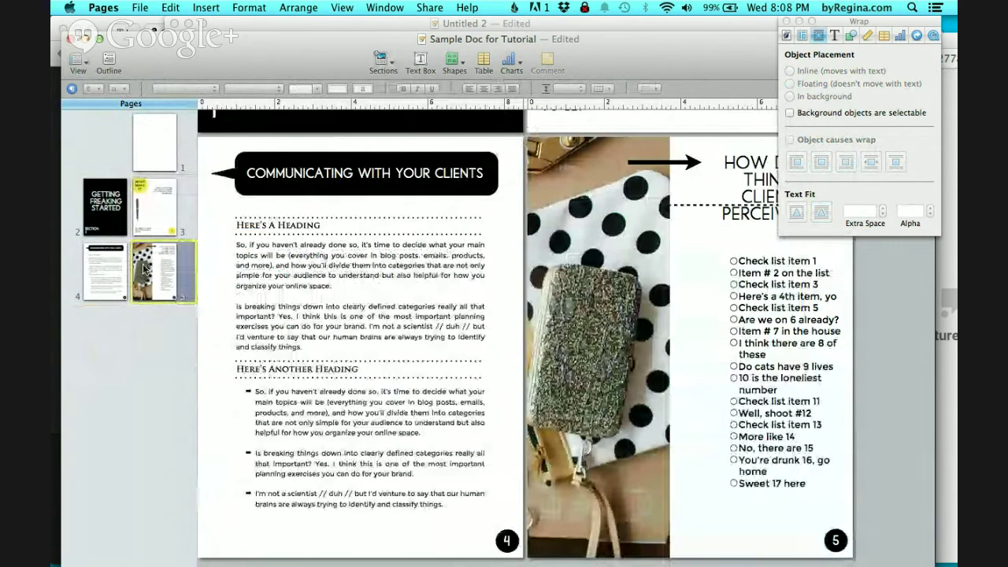
Step: Examine the layouts of the remaining pages, including the headings, photo checklist page, section cover and lined Work Break page
{"action": "left_click", "coordinate": [105, 266]}
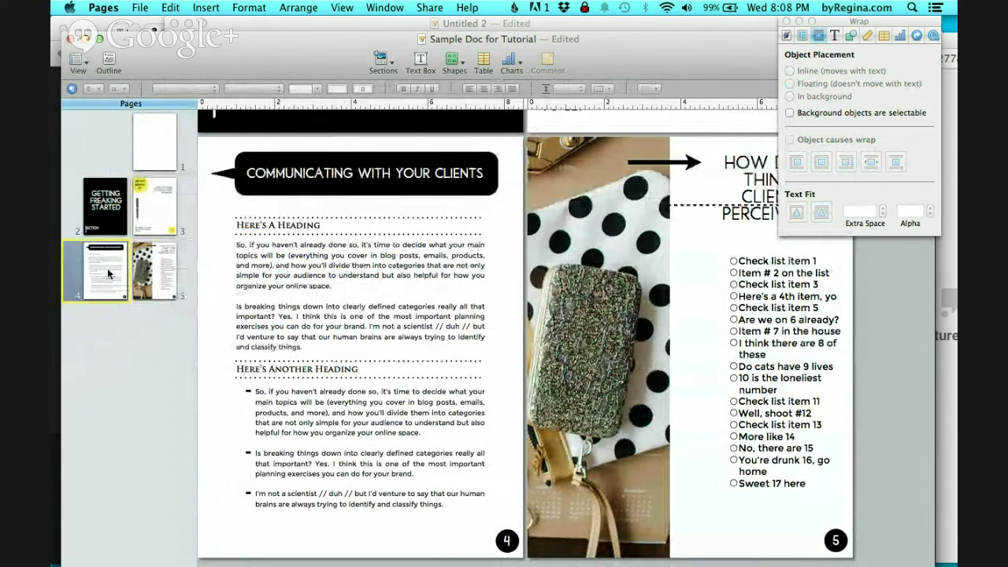
{"action": "left_click", "coordinate": [154, 276]}
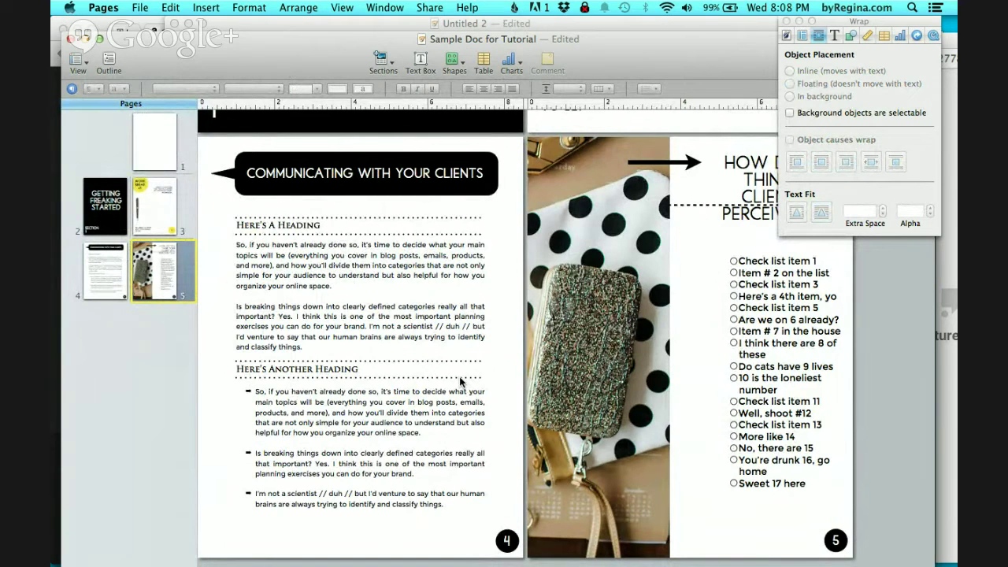
{"action": "scroll", "coordinate": [461, 381], "scroll_direction": "up", "scroll_amount": 3}
{"action": "scroll", "coordinate": [461, 381], "scroll_direction": "down", "scroll_amount": 3}
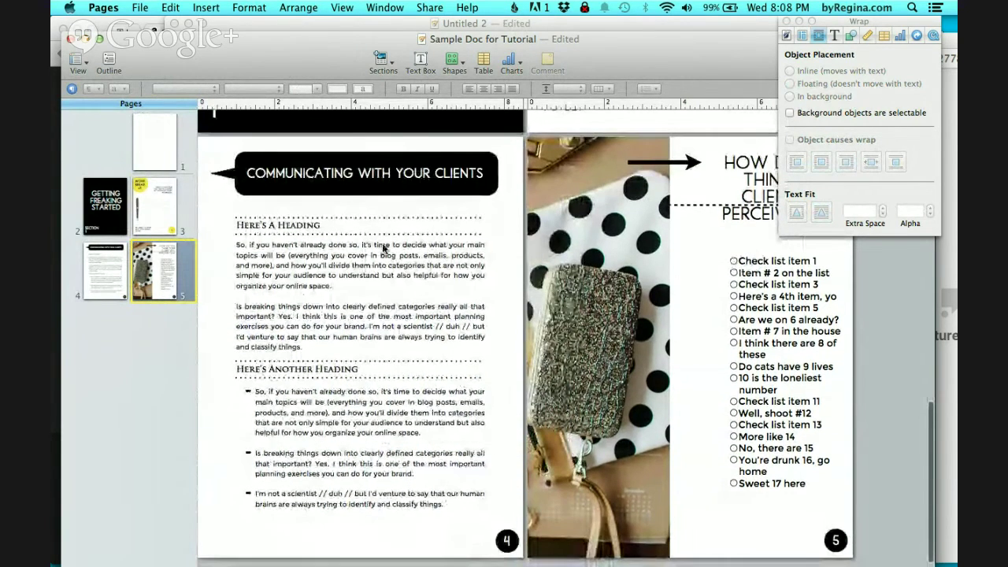
{"action": "left_click", "coordinate": [311, 223]}
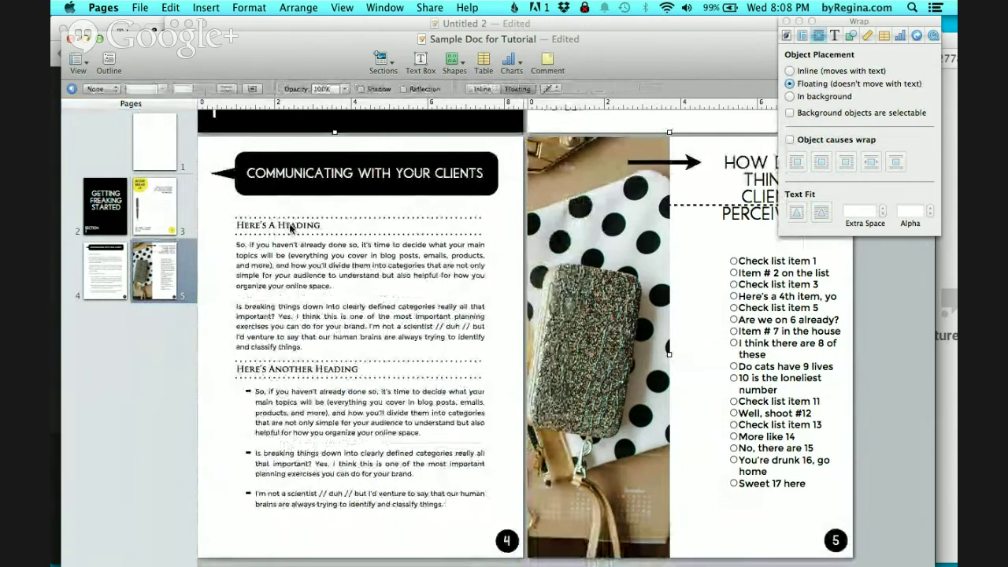
{"action": "scroll", "coordinate": [317, 233], "scroll_direction": "up", "scroll_amount": 2}
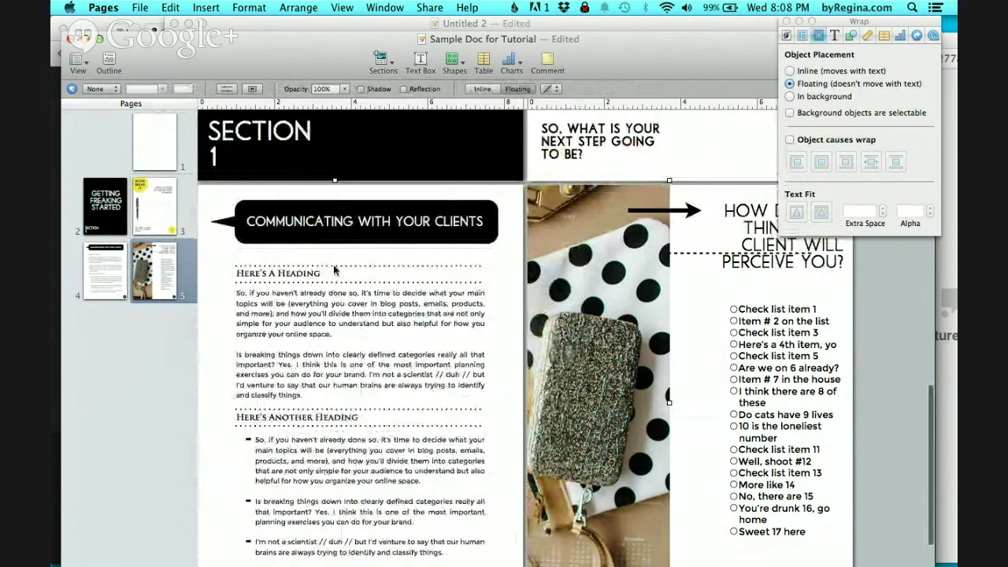
{"action": "scroll", "coordinate": [331, 287], "scroll_direction": "down", "scroll_amount": 2}
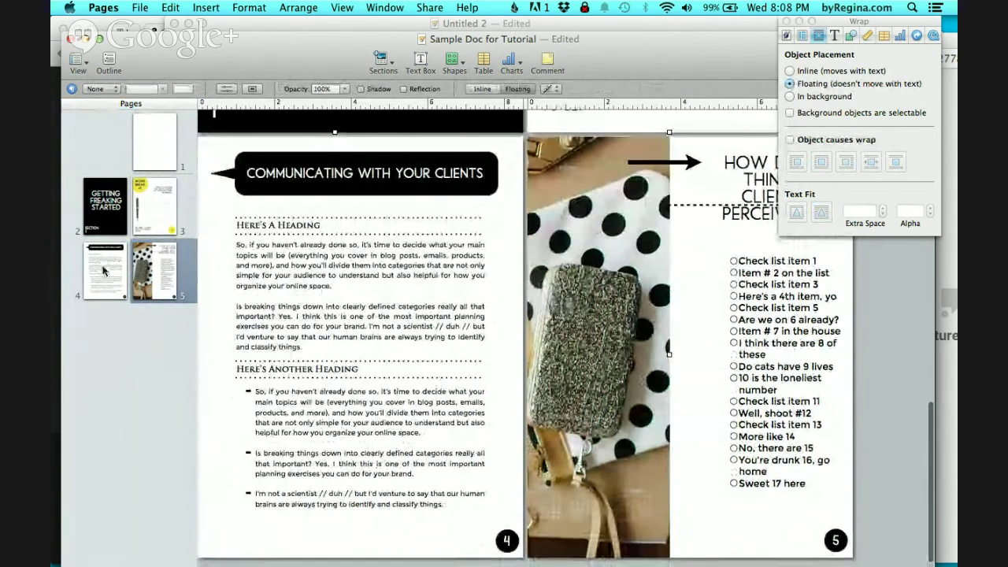
{"action": "left_click", "coordinate": [104, 271]}
{"action": "left_click", "coordinate": [290, 232]}
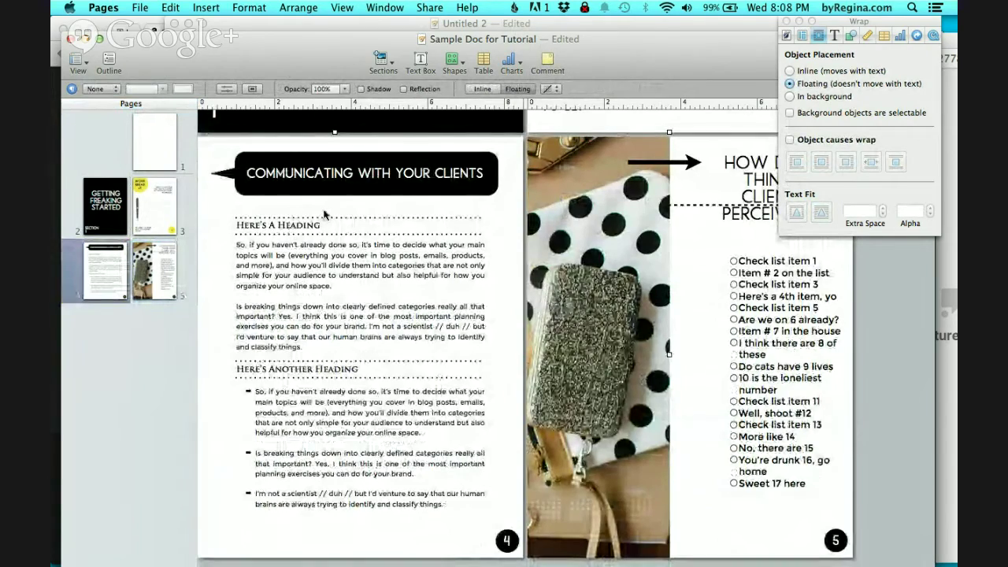
{"action": "scroll", "coordinate": [325, 214], "scroll_direction": "up", "scroll_amount": 8}
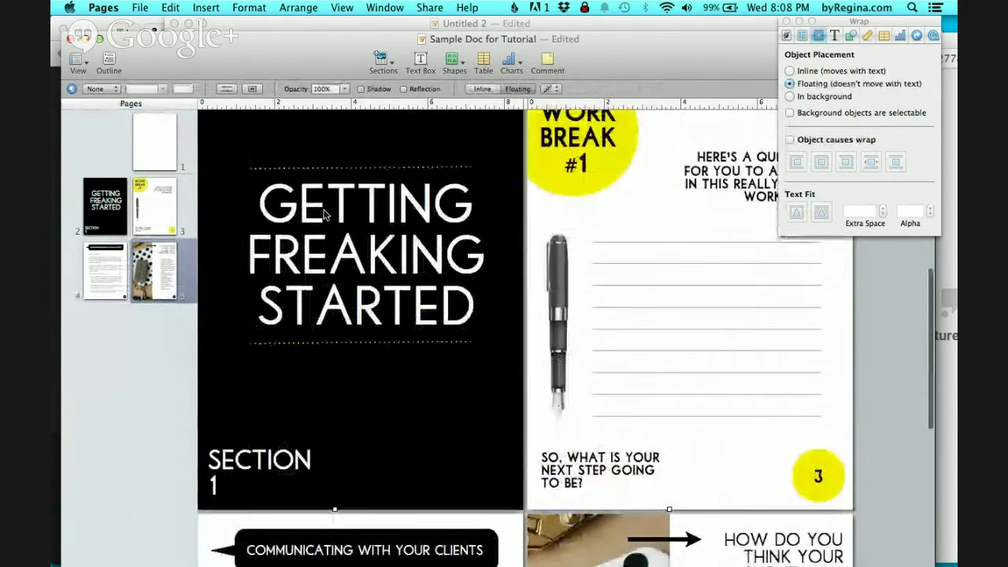
{"action": "scroll", "coordinate": [325, 214], "scroll_direction": "down", "scroll_amount": 10}
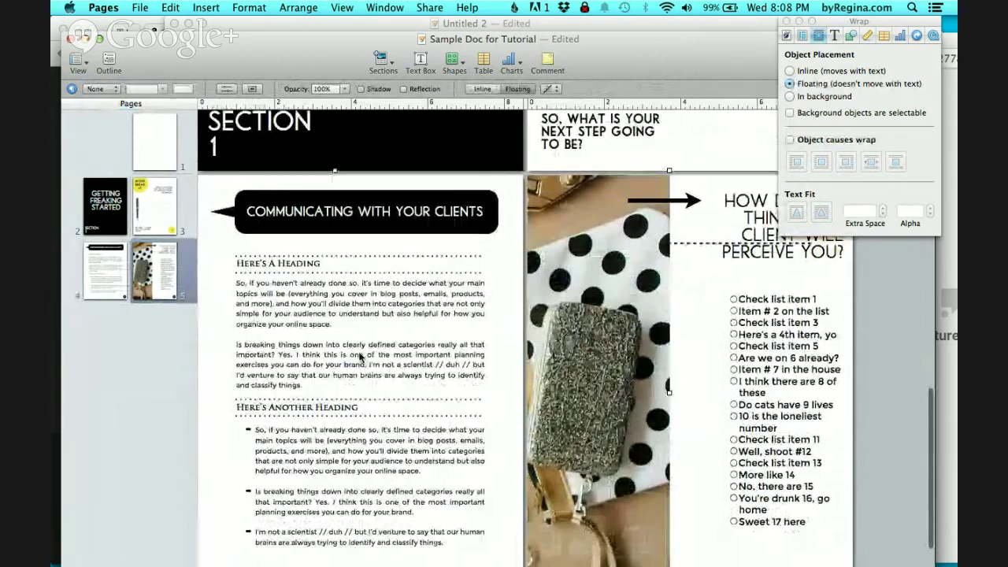
{"action": "scroll", "coordinate": [719, 340], "scroll_direction": "up", "scroll_amount": 3}
{"action": "left_click", "coordinate": [709, 349]}
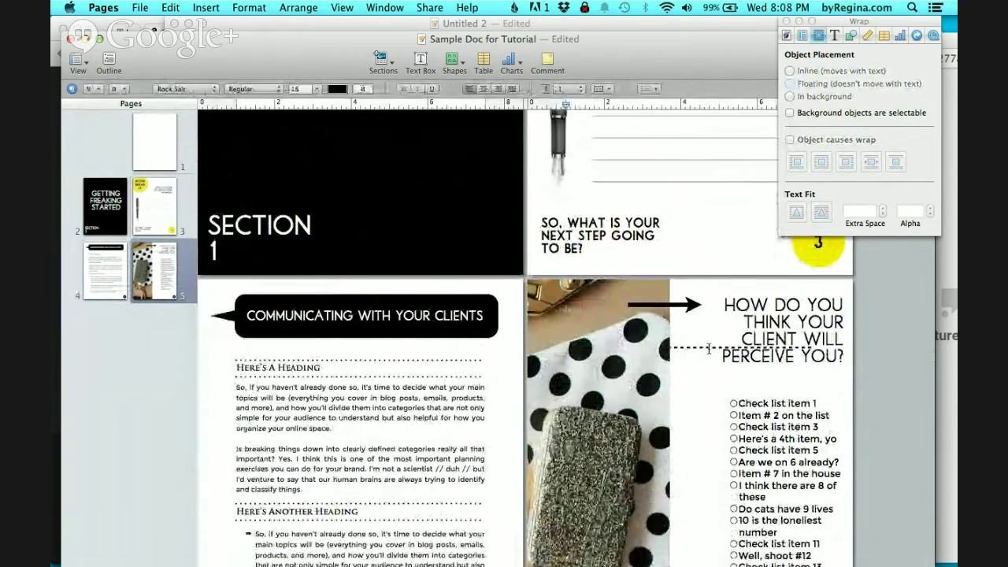
{"action": "scroll", "coordinate": [717, 358], "scroll_direction": "up", "scroll_amount": 7}
{"action": "left_click", "coordinate": [694, 330]}
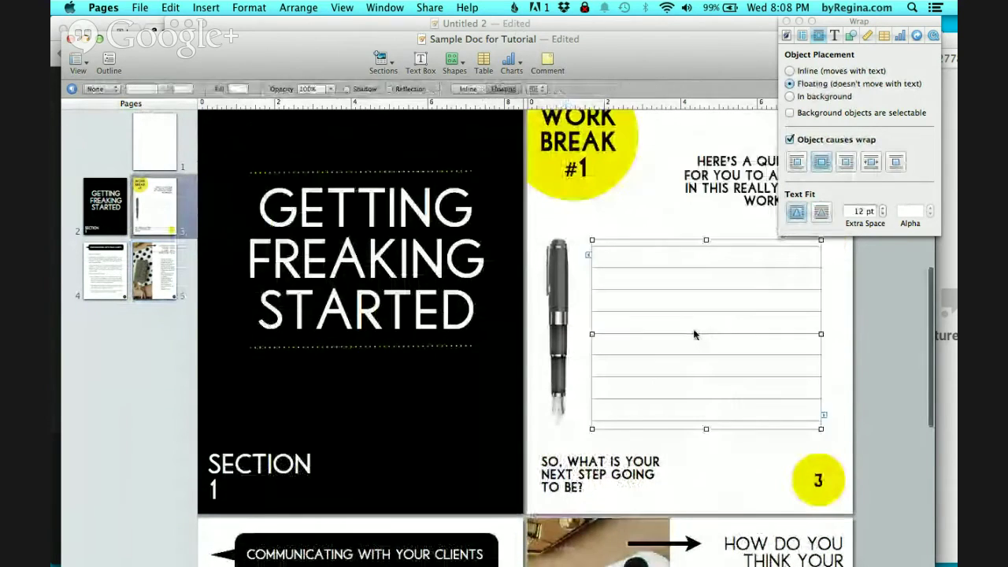
{"action": "scroll", "coordinate": [678, 335], "scroll_direction": "up", "scroll_amount": 4}
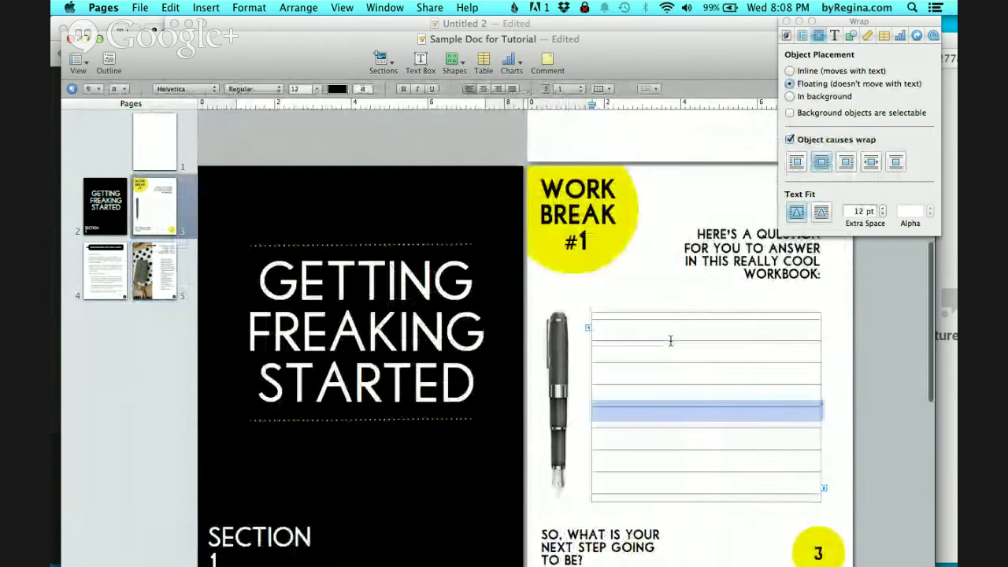
{"action": "scroll", "coordinate": [668, 453], "scroll_direction": "down", "scroll_amount": 8}
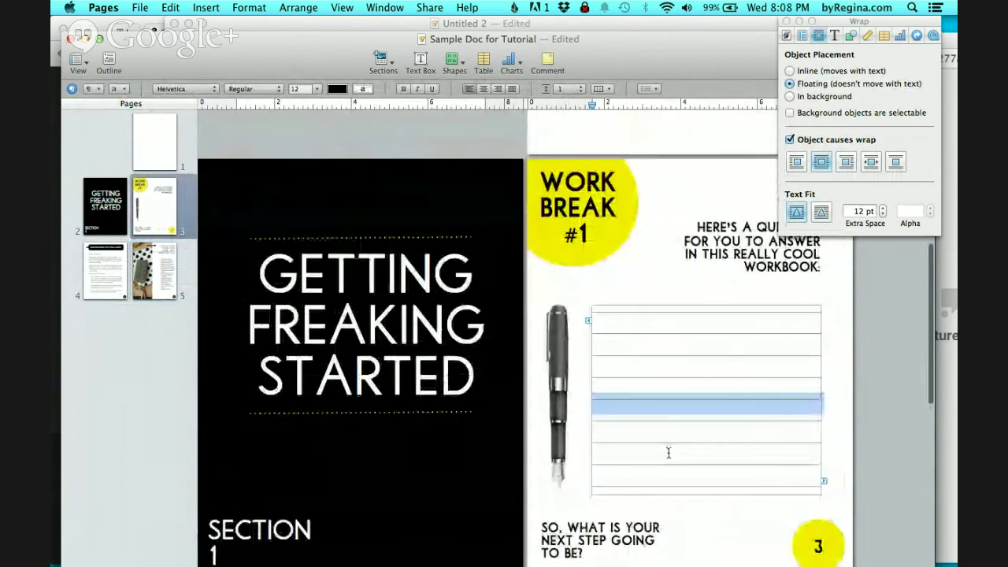
Step: Insert a new section page after page 5, the photo checklist page
{"action": "left_click", "coordinate": [146, 272]}
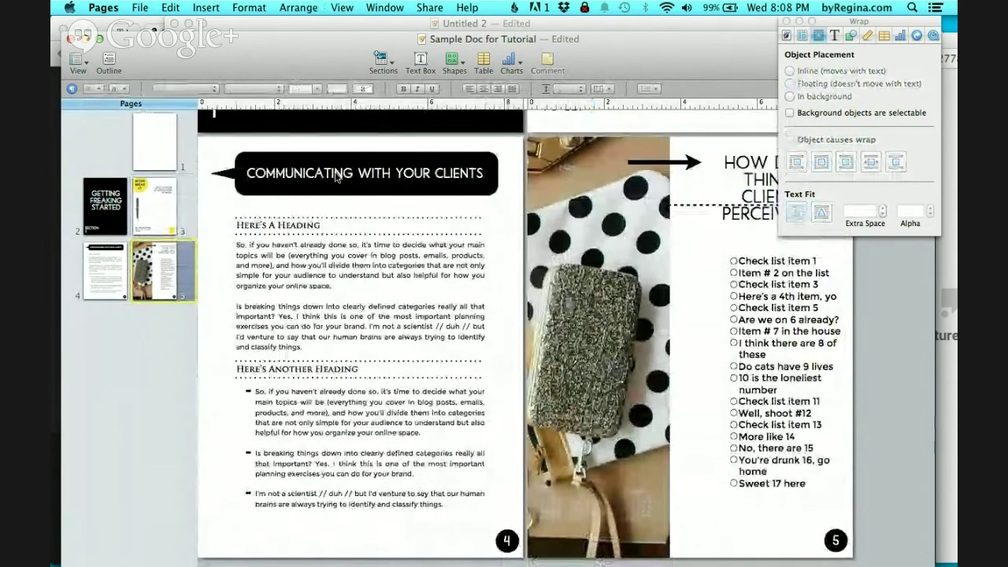
{"action": "scroll", "coordinate": [330, 273], "scroll_direction": "up", "scroll_amount": 12}
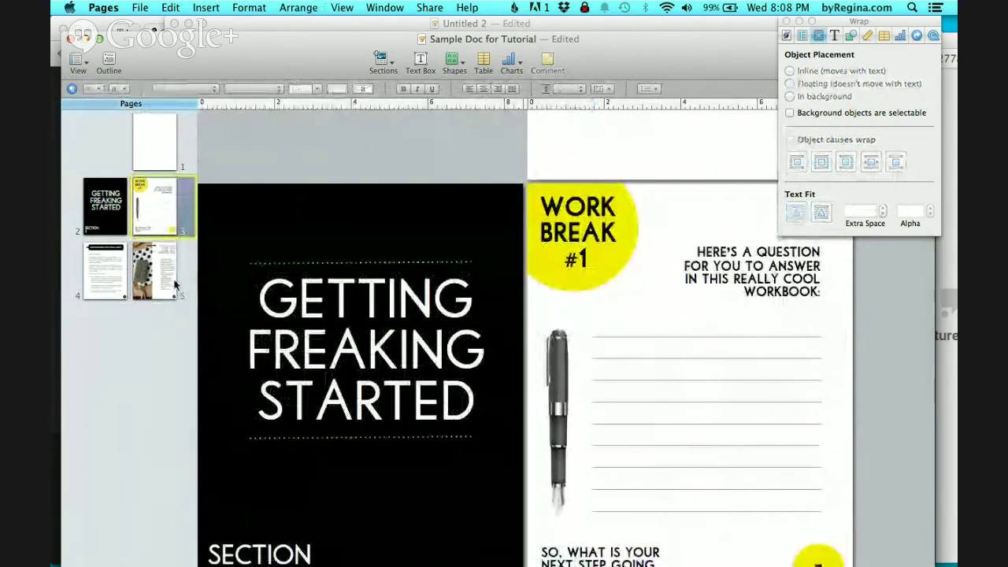
{"action": "left_click", "coordinate": [142, 248]}
{"action": "left_click", "coordinate": [217, 8]}
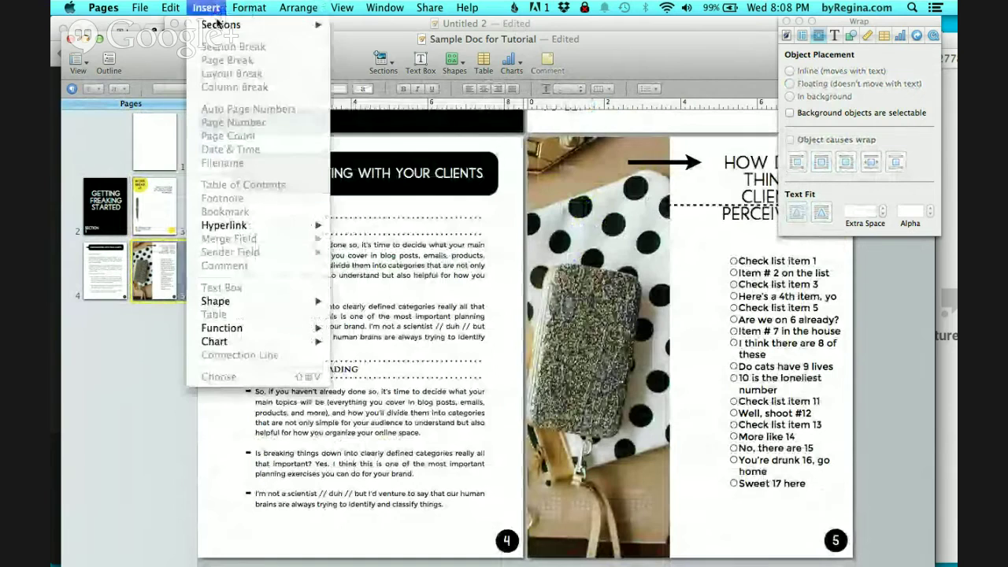
{"action": "mouse_move", "coordinate": [260, 24]}
{"action": "left_click", "coordinate": [408, 86]}
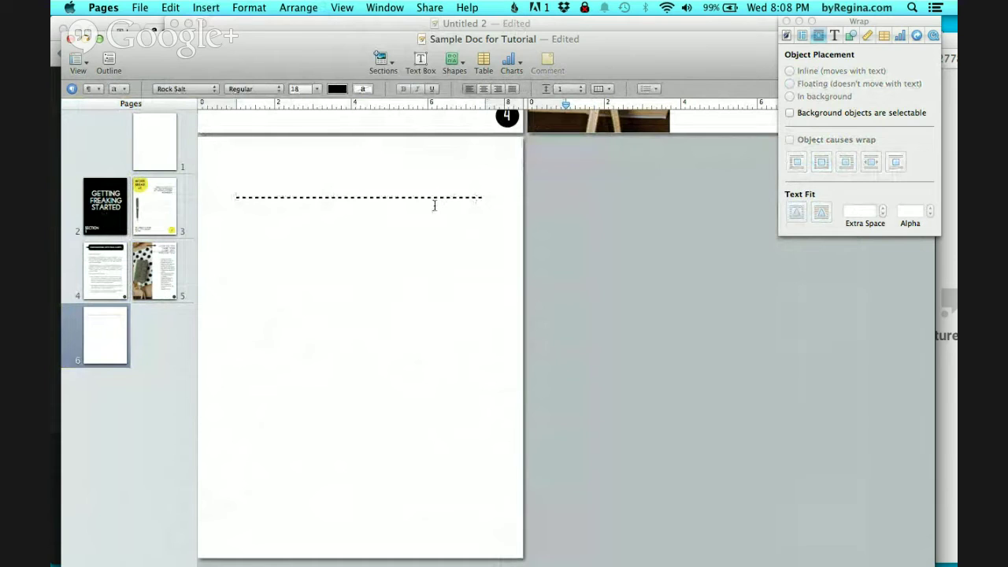
Step: Apply the Free Form paragraph style to the line with the dashed rule on the new page 6
{"action": "scroll", "coordinate": [484, 207], "scroll_direction": "up", "scroll_amount": 2}
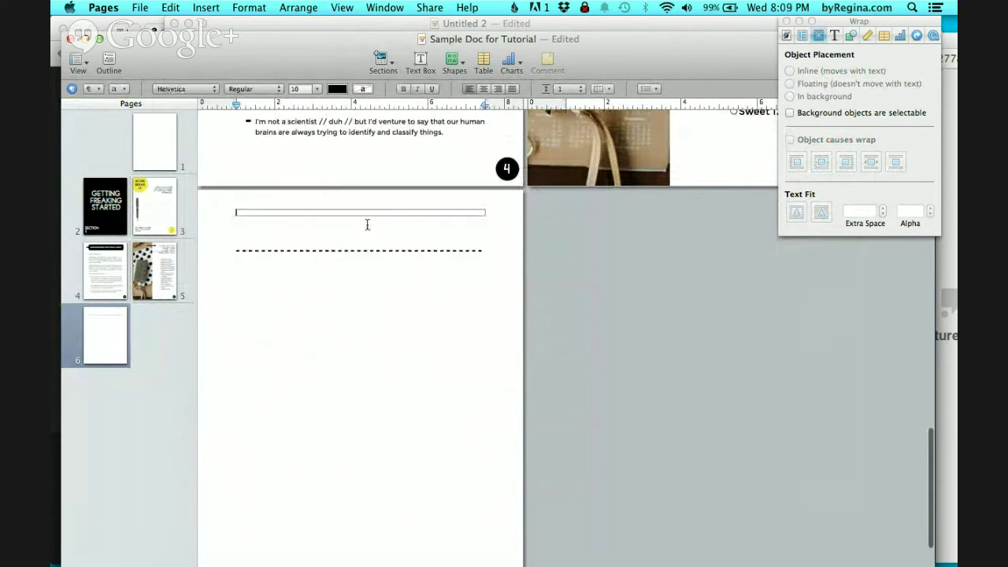
{"action": "left_click", "coordinate": [333, 231]}
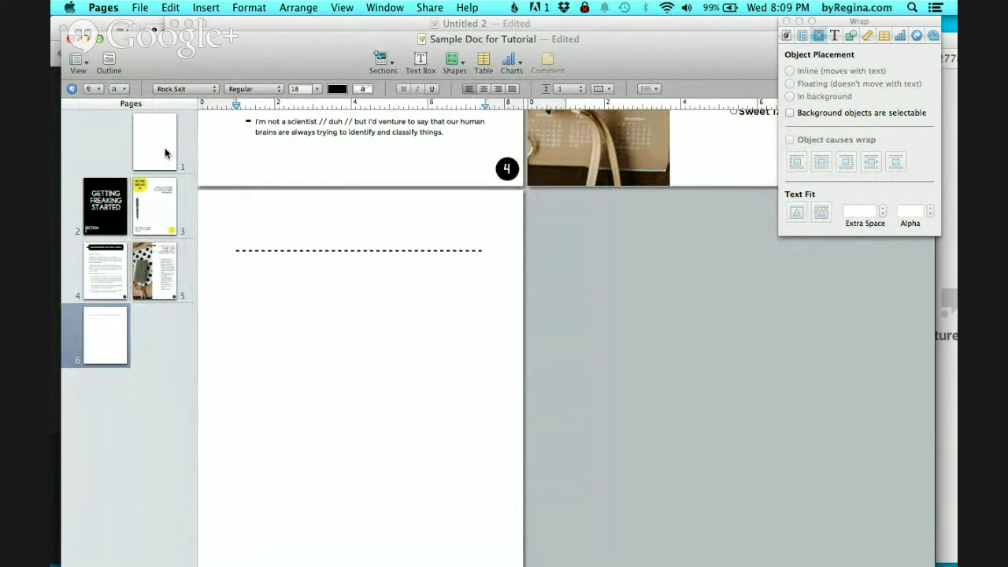
{"action": "left_click", "coordinate": [98, 89]}
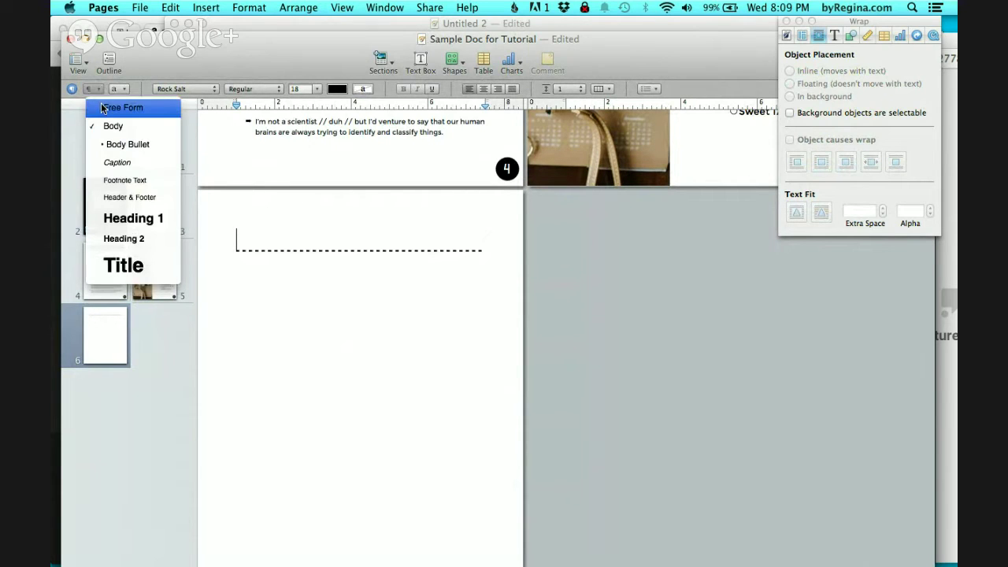
{"action": "left_click", "coordinate": [102, 108]}
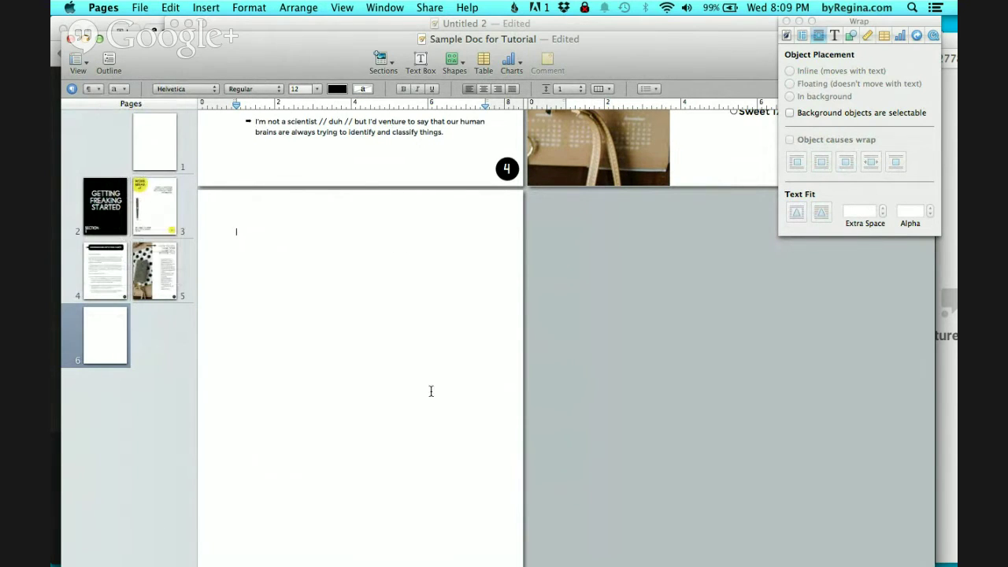
Step: Add a square shape to page 6, stretch it to cover the whole page, and fill it with black
{"action": "scroll", "coordinate": [430, 392], "scroll_direction": "down", "scroll_amount": 3}
{"action": "scroll", "coordinate": [423, 384], "scroll_direction": "up", "scroll_amount": 3}
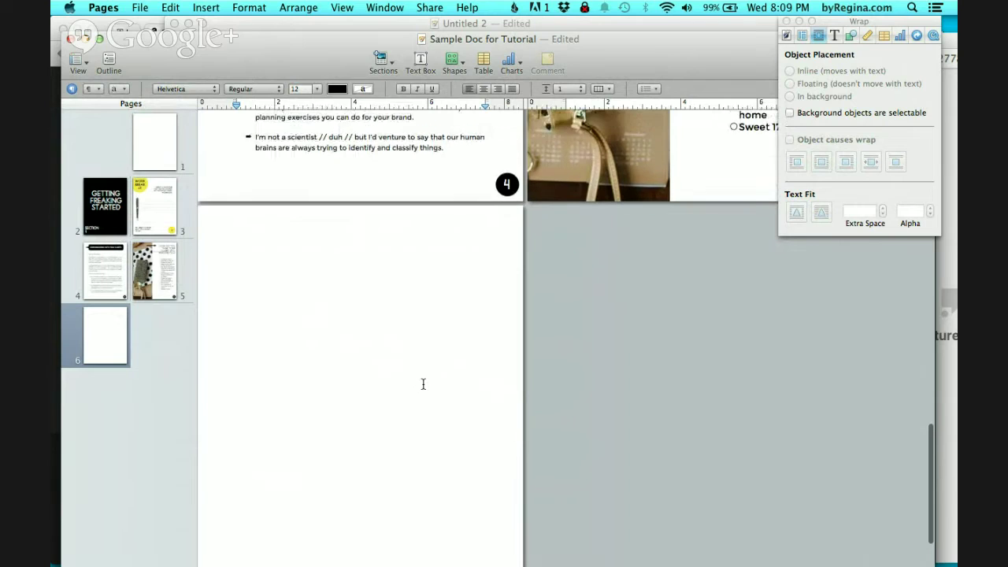
{"action": "scroll", "coordinate": [341, 302], "scroll_direction": "down", "scroll_amount": 2}
{"action": "scroll", "coordinate": [341, 303], "scroll_direction": "down", "scroll_amount": 1}
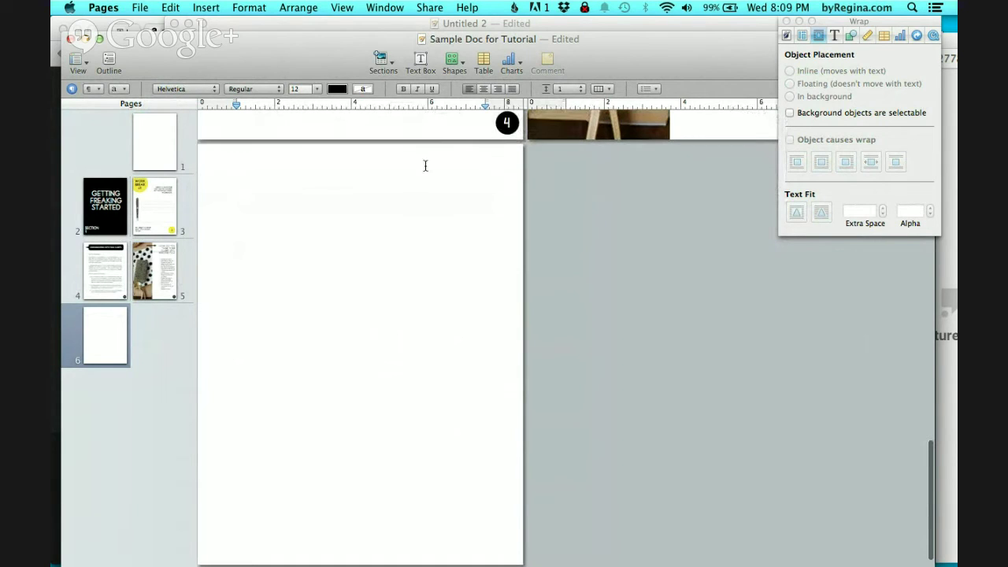
{"action": "left_click", "coordinate": [450, 60]}
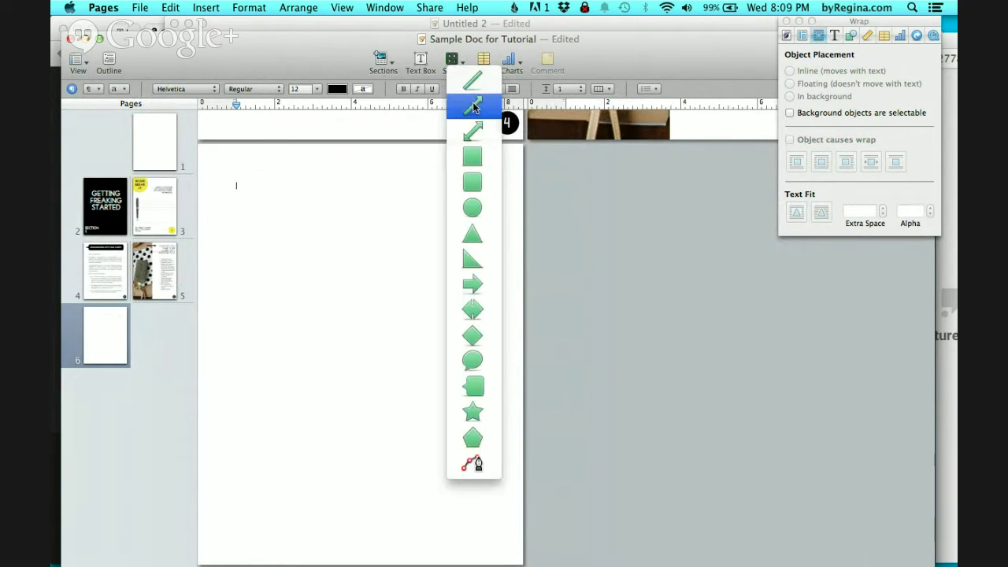
{"action": "left_click", "coordinate": [481, 158]}
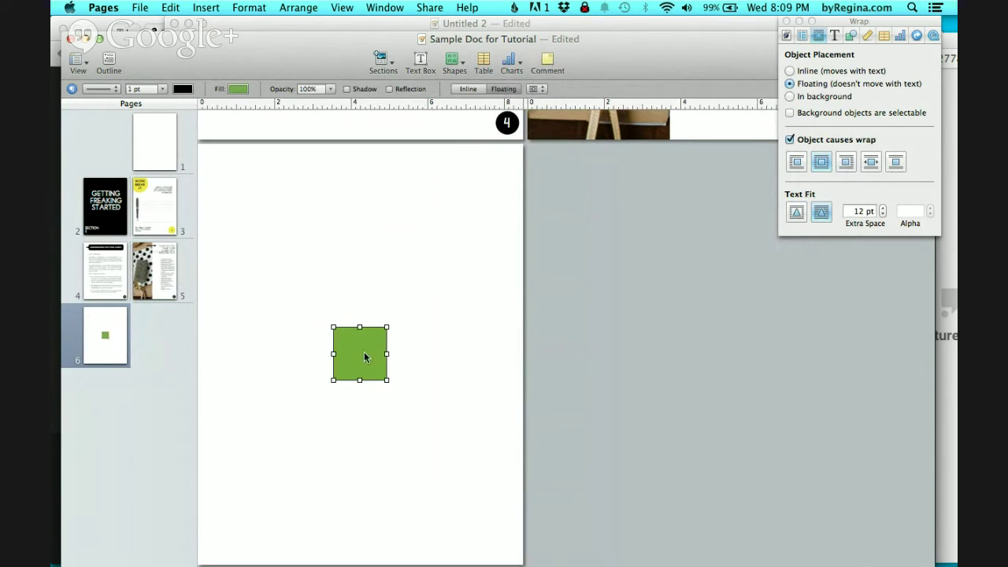
{"action": "left_click_drag", "start_coordinate": [364, 357], "coordinate": [525, 558]}
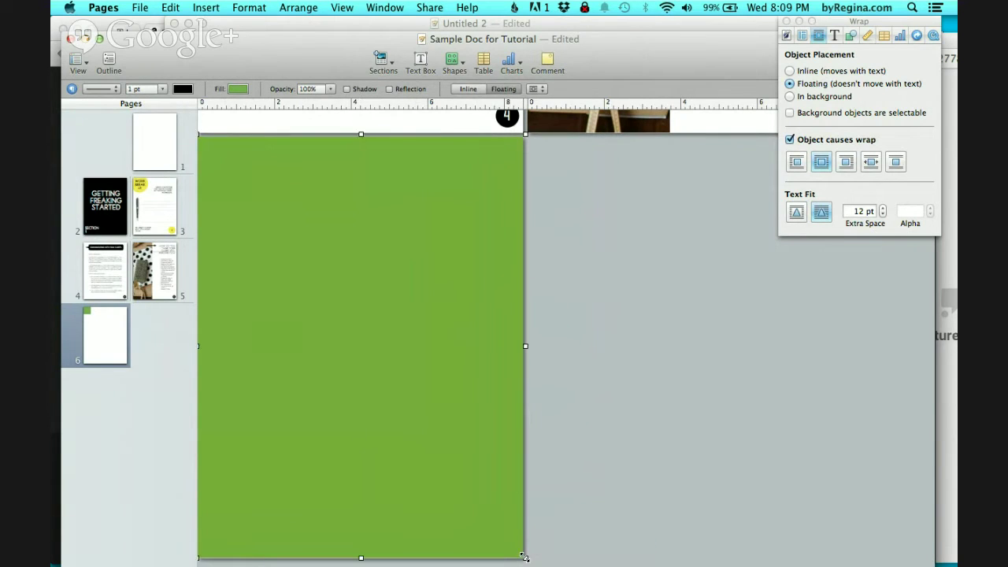
{"action": "left_click", "coordinate": [237, 89]}
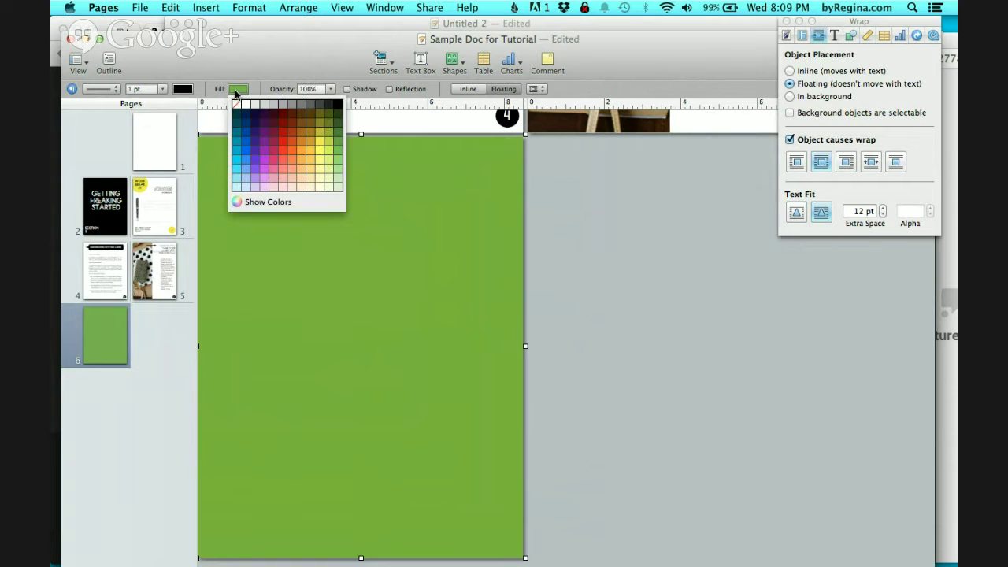
{"action": "left_click", "coordinate": [338, 104]}
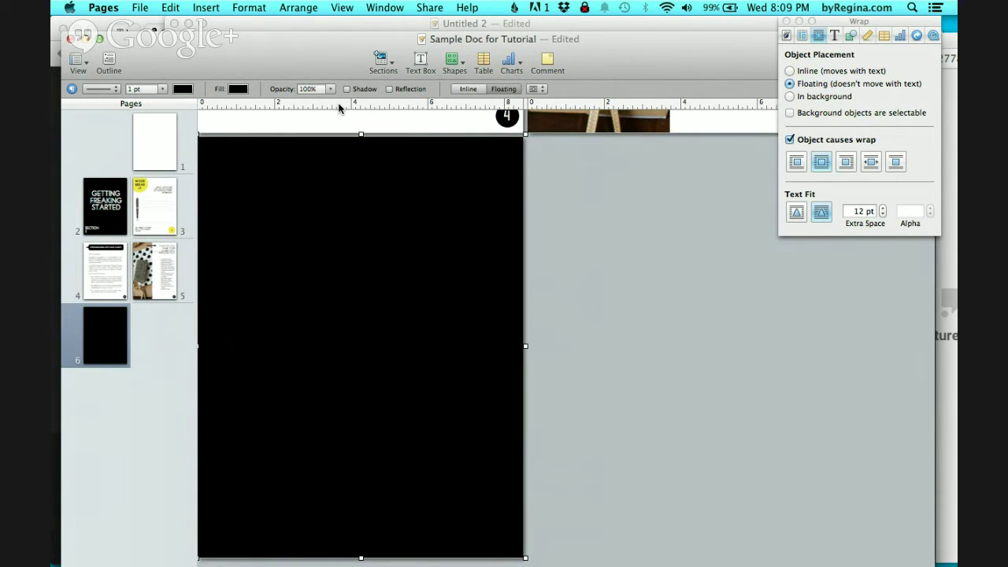
Step: Add a text box to the black page and move it up and to the left of the page's centre
{"action": "scroll", "coordinate": [332, 190], "scroll_direction": "up", "scroll_amount": 3}
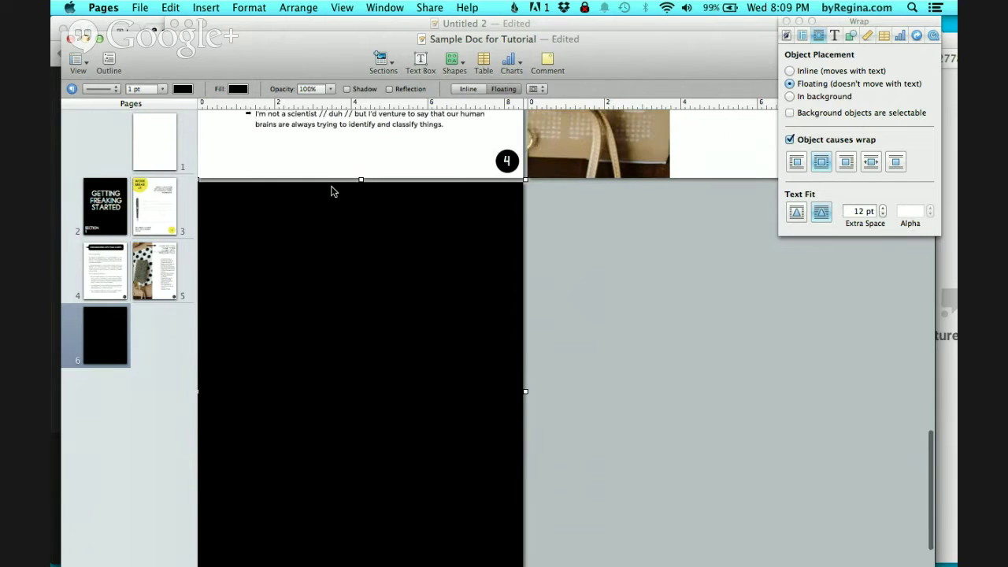
{"action": "scroll", "coordinate": [332, 190], "scroll_direction": "down", "scroll_amount": 1}
{"action": "scroll", "coordinate": [332, 191], "scroll_direction": "up", "scroll_amount": 10}
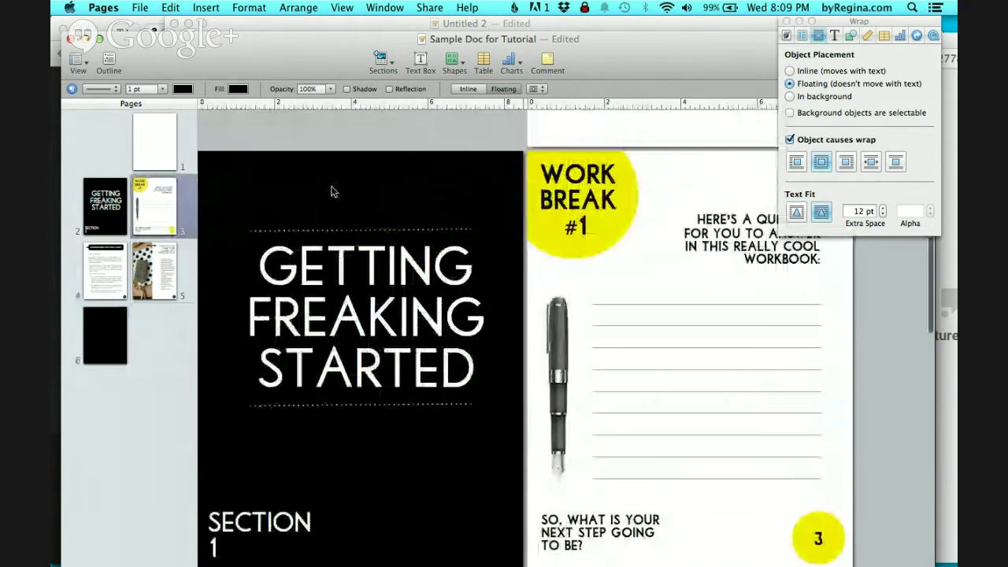
{"action": "scroll", "coordinate": [331, 191], "scroll_direction": "down", "scroll_amount": 12}
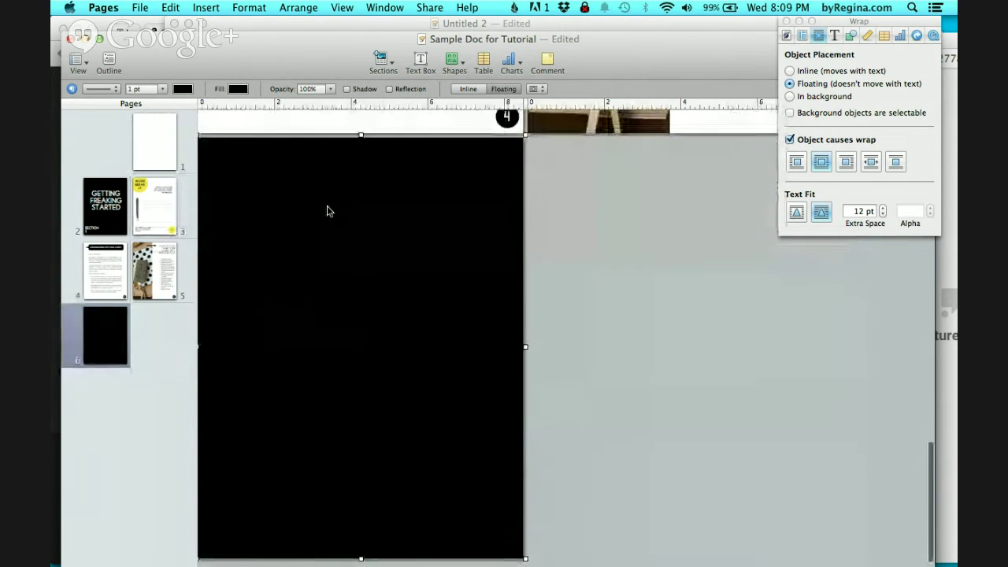
{"action": "left_click", "coordinate": [421, 58]}
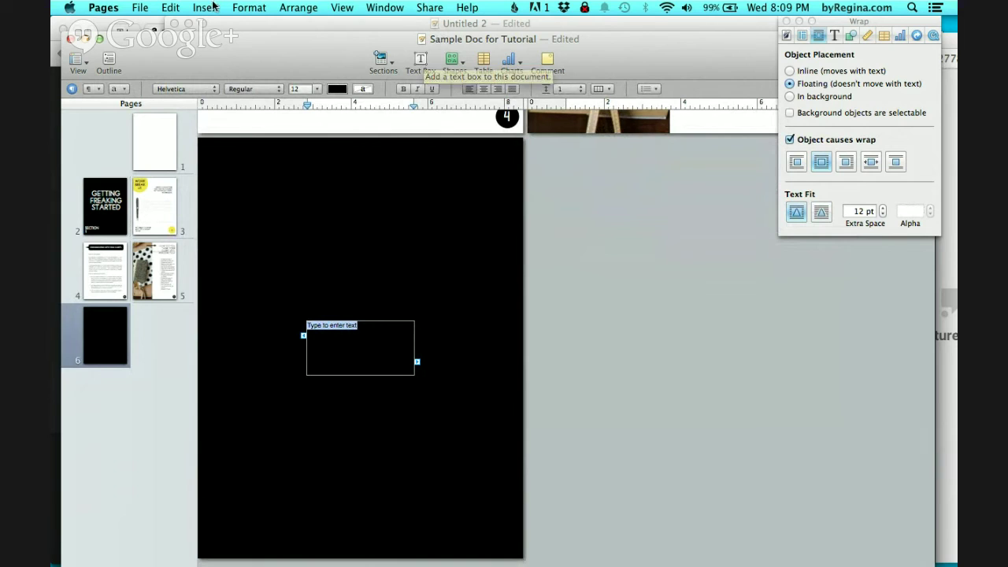
{"action": "left_click", "coordinate": [330, 317]}
{"action": "left_click", "coordinate": [336, 330]}
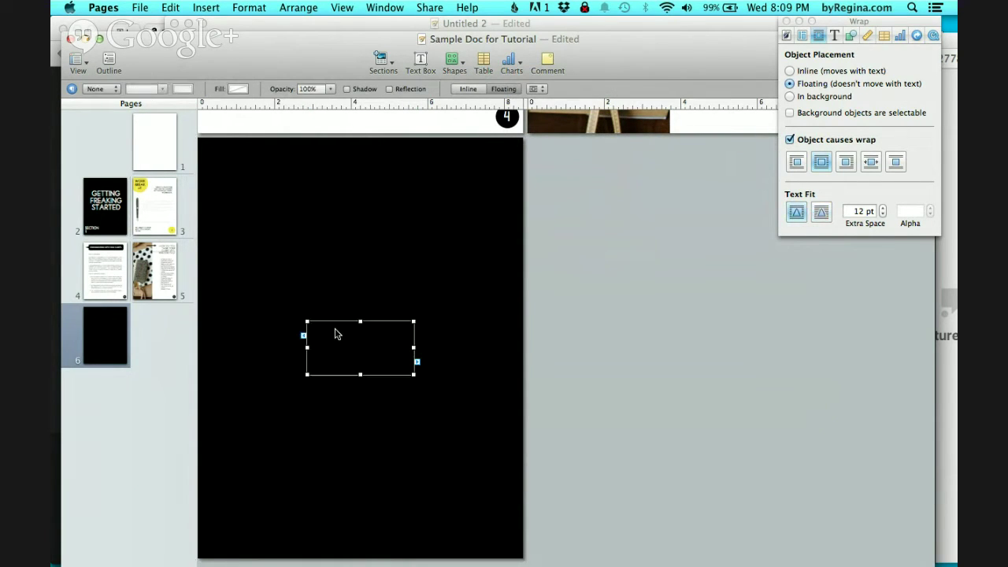
{"action": "left_click_drag", "start_coordinate": [337, 336], "coordinate": [286, 262]}
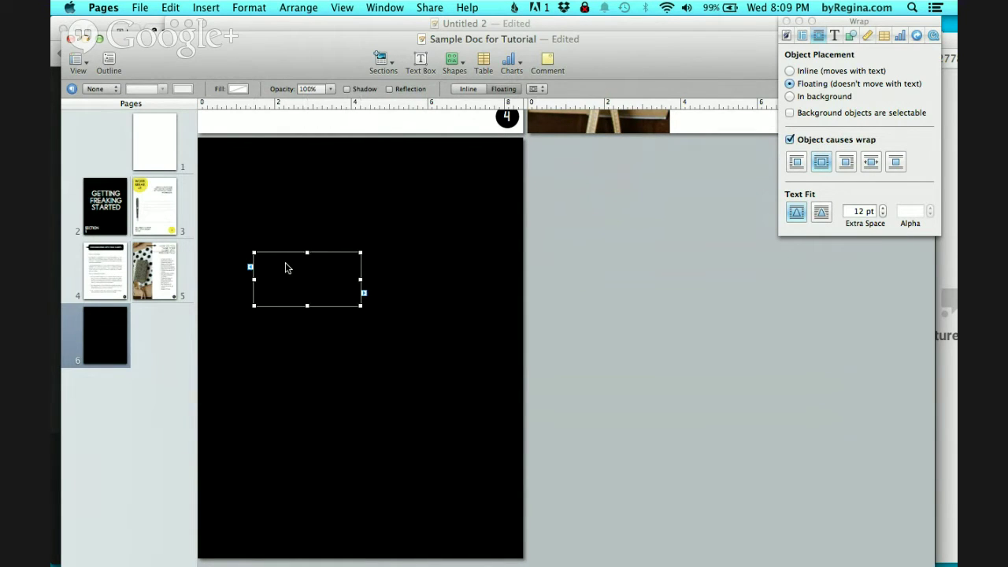
Step: Set the text box's placeholder text colour to white
{"action": "left_click", "coordinate": [285, 262]}
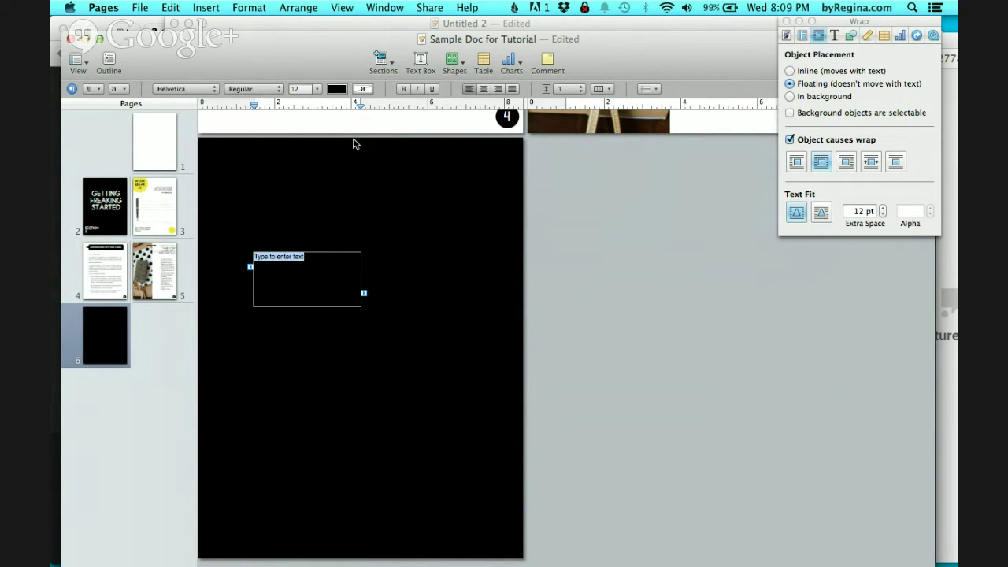
{"action": "left_click", "coordinate": [337, 89]}
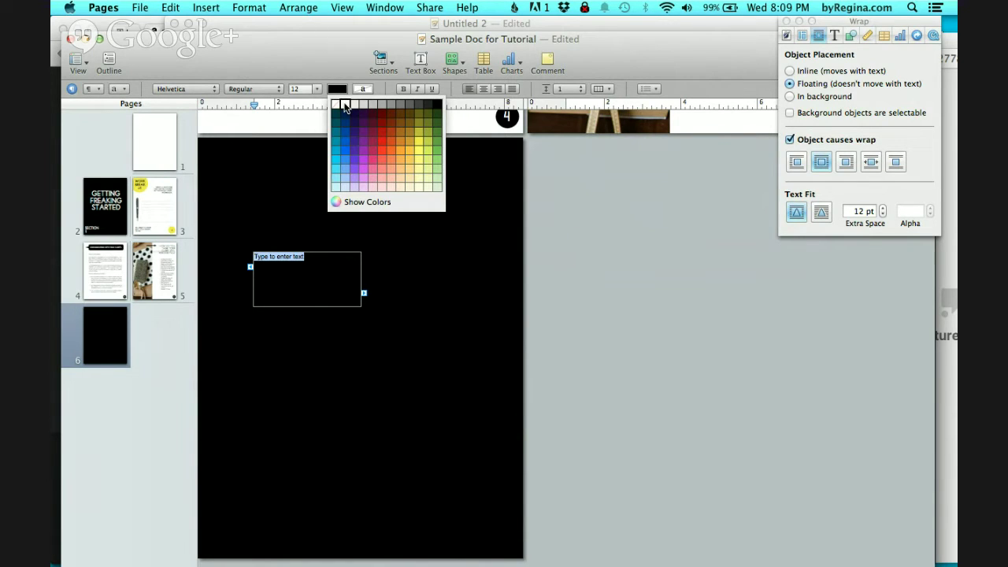
{"action": "left_click", "coordinate": [344, 105]}
{"action": "left_click", "coordinate": [353, 362]}
Step: Enlarge the text box to about 5.61 in wide by 5.31 in high and centre it on the black page
{"action": "left_click", "coordinate": [330, 270]}
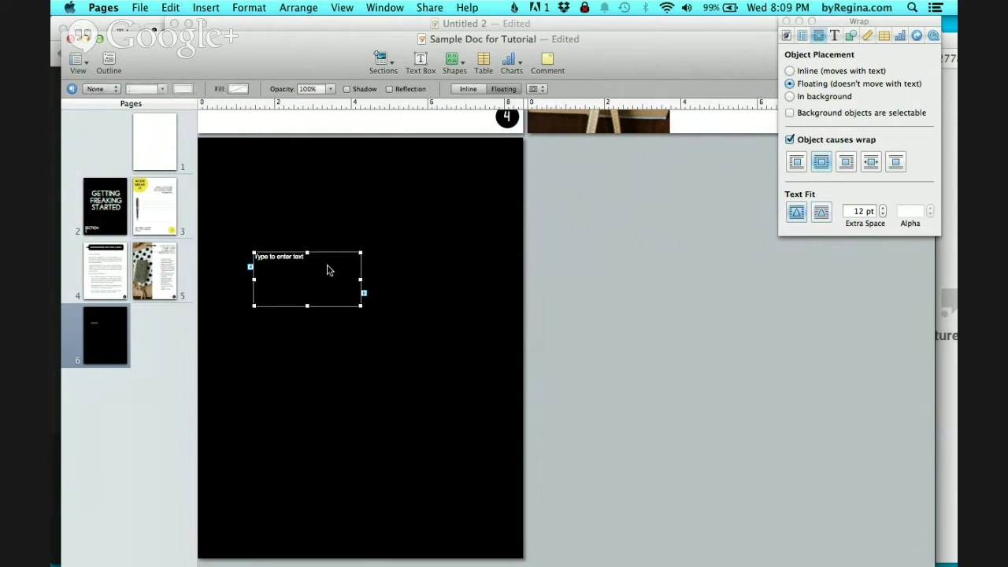
{"action": "left_click_drag", "start_coordinate": [358, 303], "coordinate": [466, 454]}
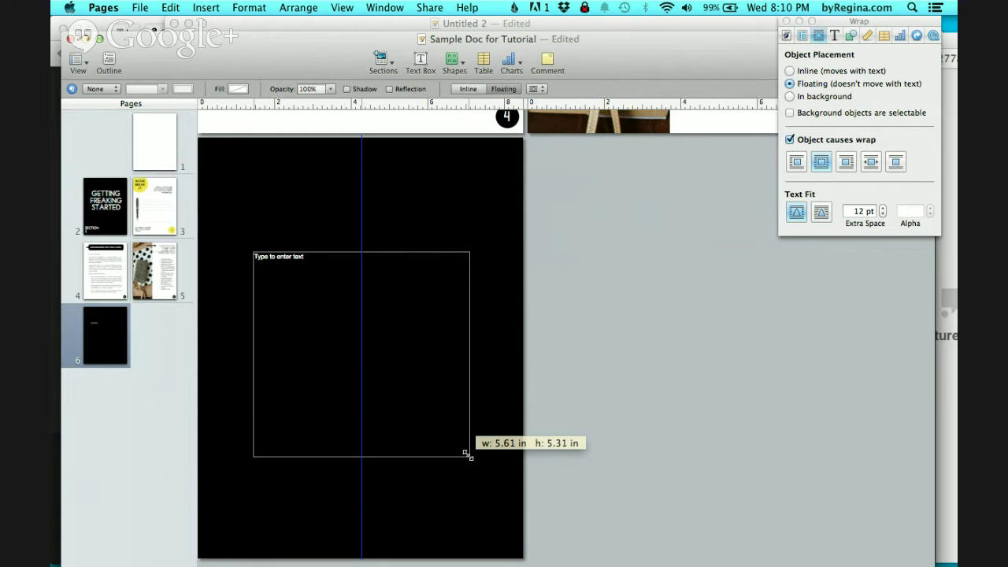
{"action": "left_click_drag", "start_coordinate": [466, 455], "coordinate": [466, 455]}
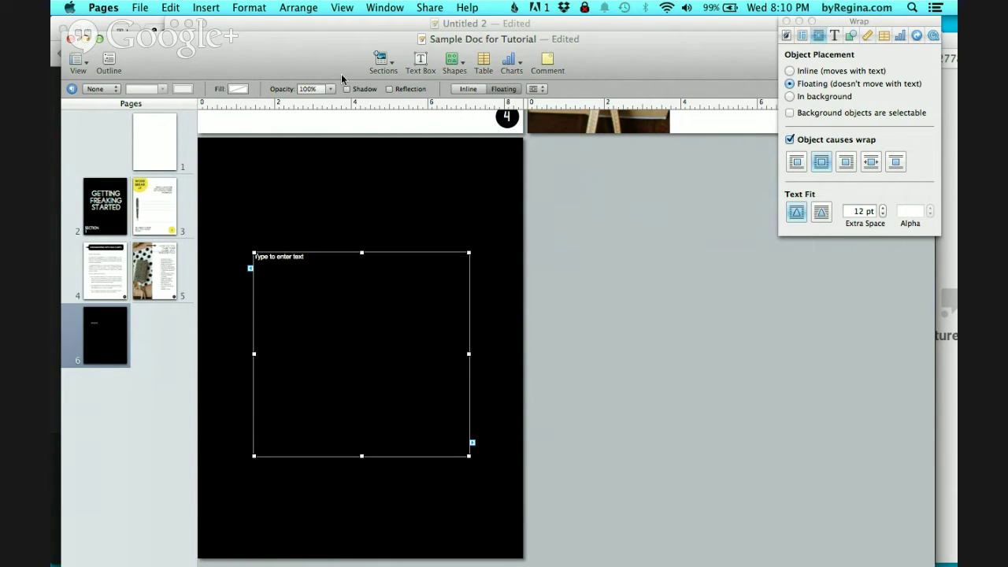
{"action": "mouse_move", "coordinate": [356, 359]}
{"action": "left_mouse_down"}
{"action": "mouse_move", "coordinate": [359, 409]}
{"action": "mouse_move", "coordinate": [355, 334]}
{"action": "mouse_move", "coordinate": [357, 349]}
{"action": "left_mouse_up"}
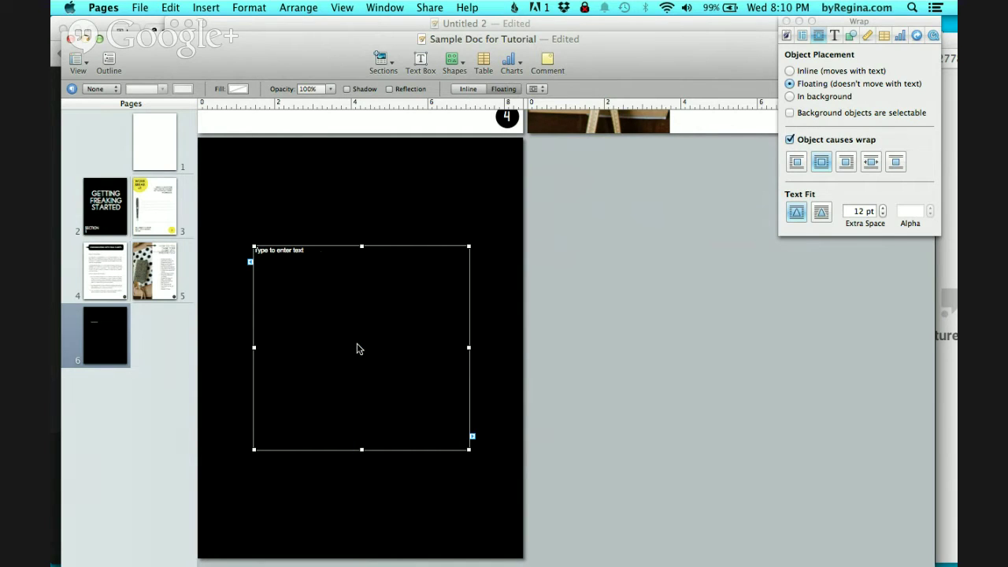
Step: Enter "getting freaking started" in the text box, one word per line, and set its font to Libby
{"action": "left_click", "coordinate": [303, 257]}
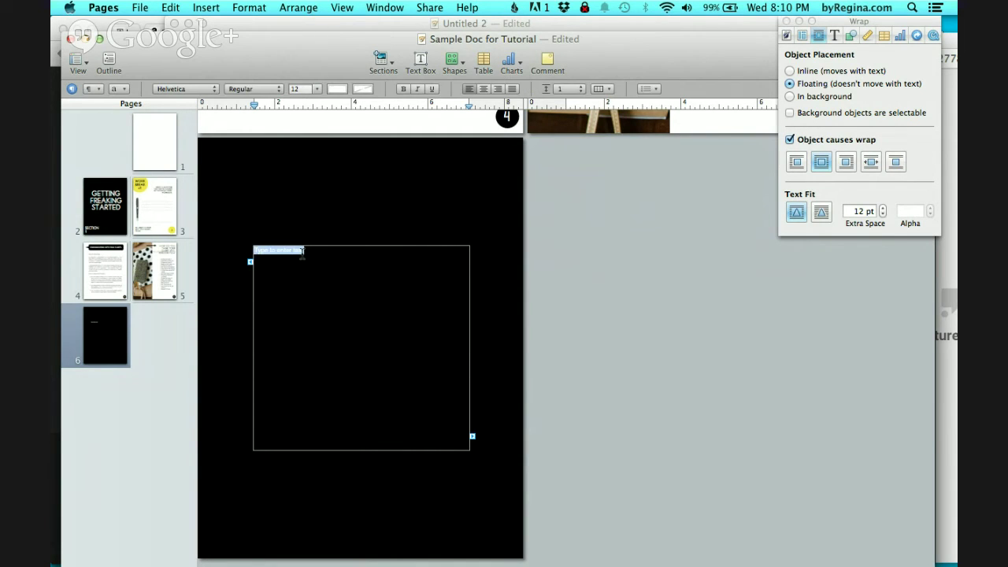
{"action": "type", "text": "getting"}
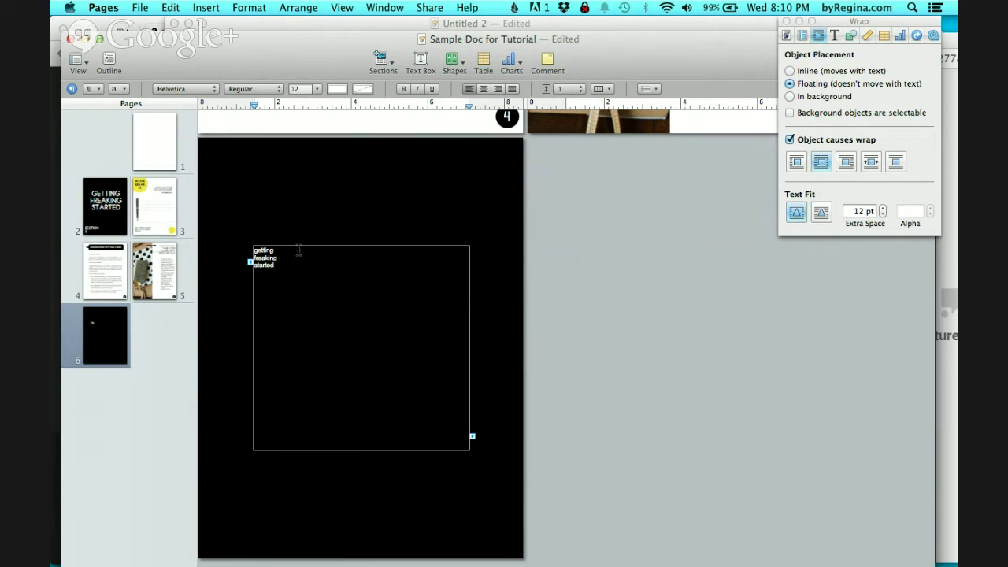
{"action": "double_click", "coordinate": [271, 265]}
{"action": "left_click_drag", "start_coordinate": [283, 265], "coordinate": [241, 243]}
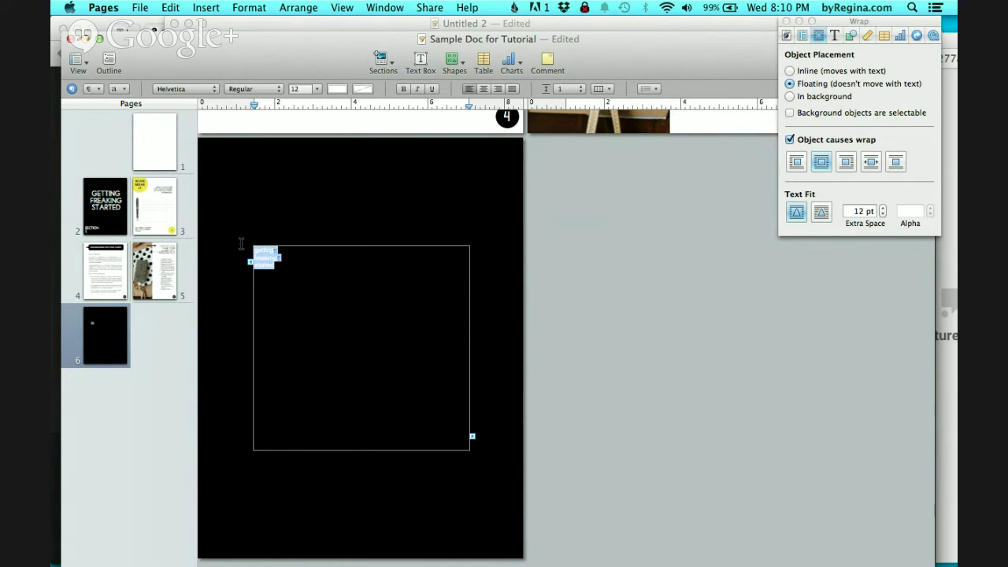
{"action": "left_click", "coordinate": [196, 89]}
{"action": "scroll", "coordinate": [197, 93], "scroll_direction": "up", "scroll_amount": 20}
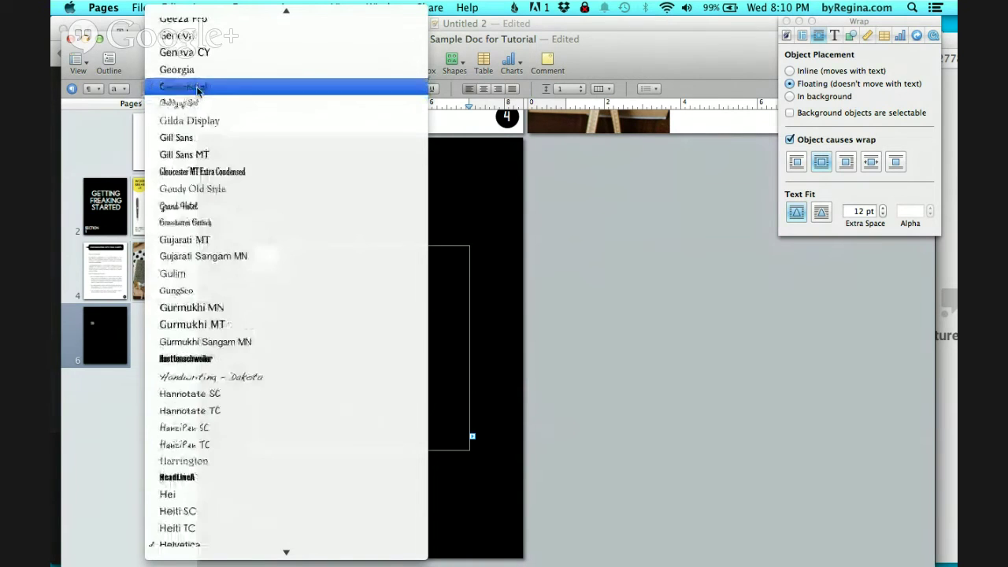
{"action": "scroll", "coordinate": [197, 93], "scroll_direction": "up", "scroll_amount": 10}
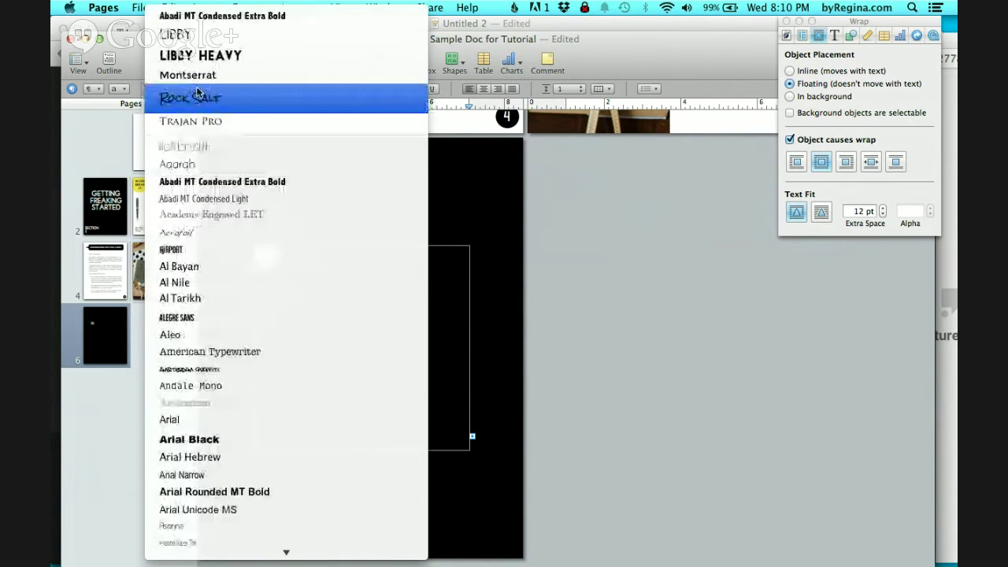
{"action": "left_click", "coordinate": [199, 38]}
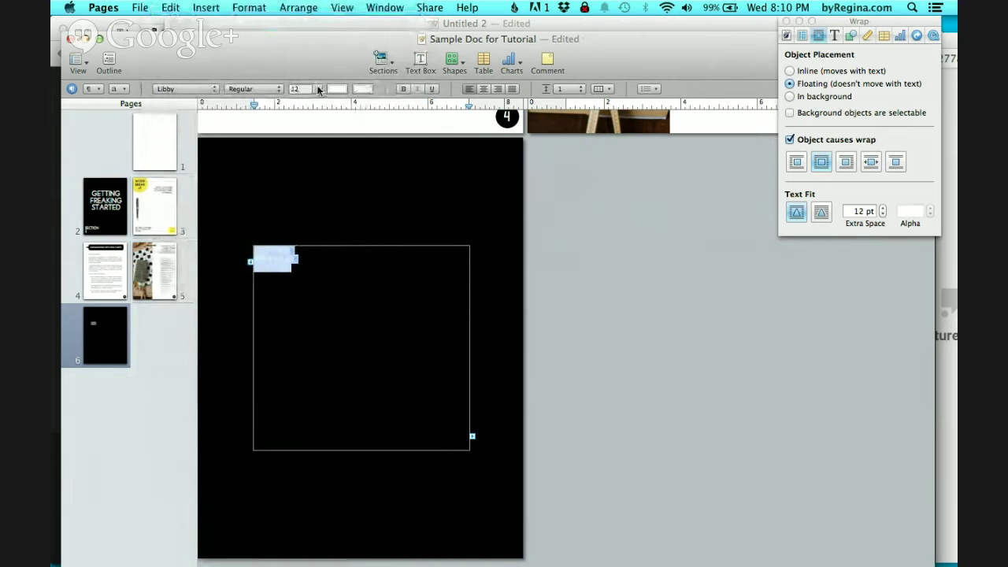
Step: Set the three-line heading's font size to 64 and centre-align its text
{"action": "left_click", "coordinate": [317, 89]}
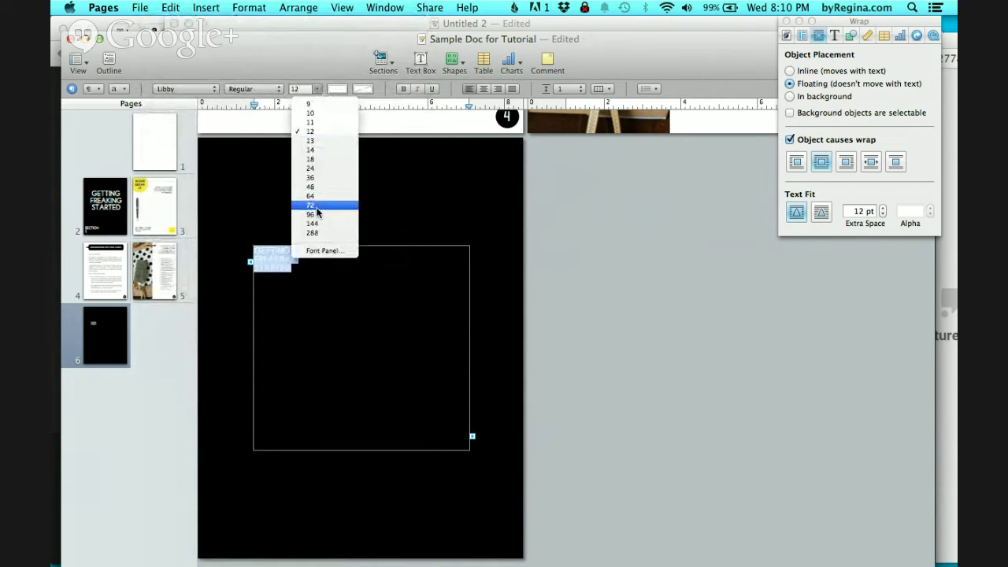
{"action": "left_click", "coordinate": [317, 206]}
{"action": "left_click", "coordinate": [316, 88]}
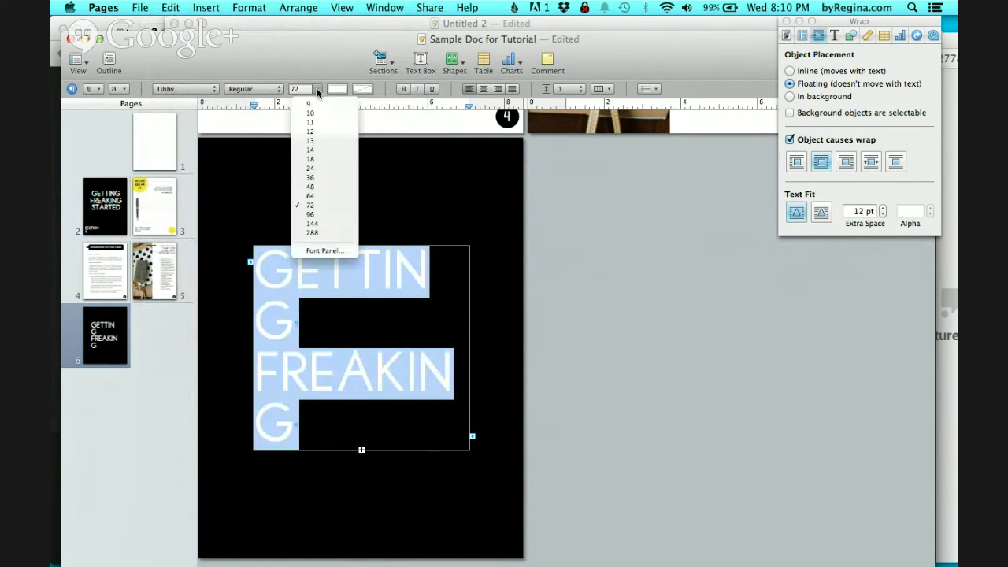
{"action": "left_click", "coordinate": [313, 198]}
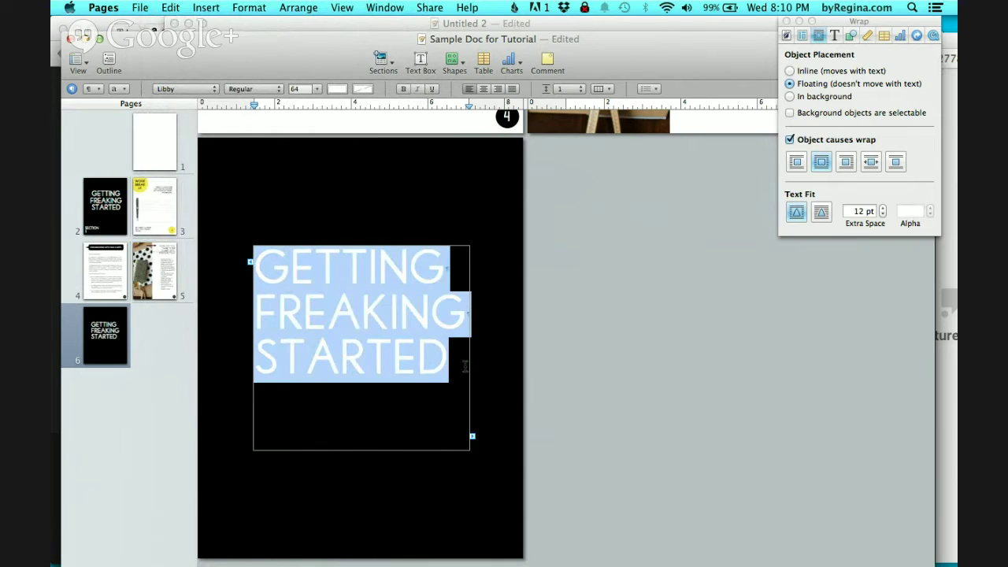
{"action": "left_click", "coordinate": [483, 88]}
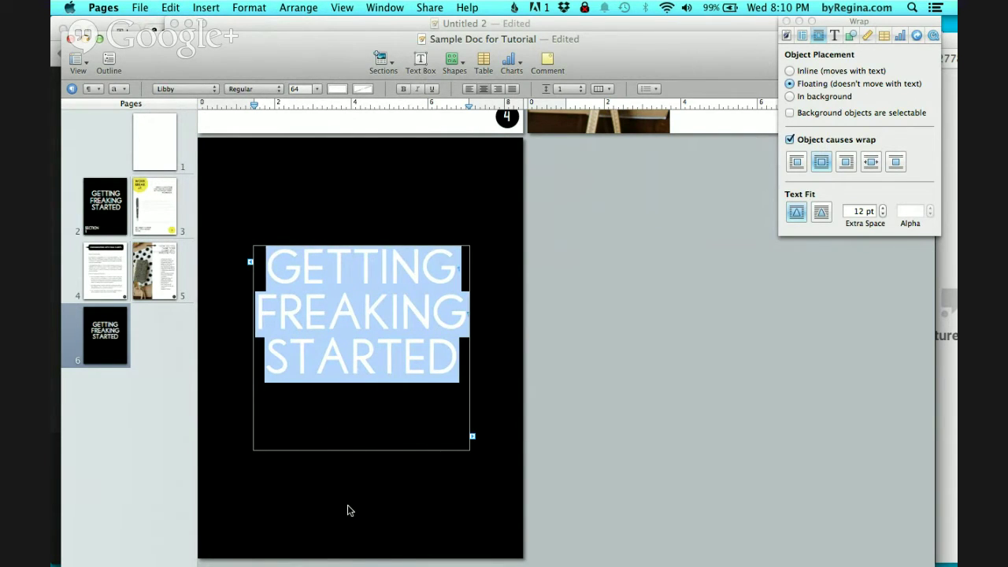
{"action": "left_click", "coordinate": [342, 444]}
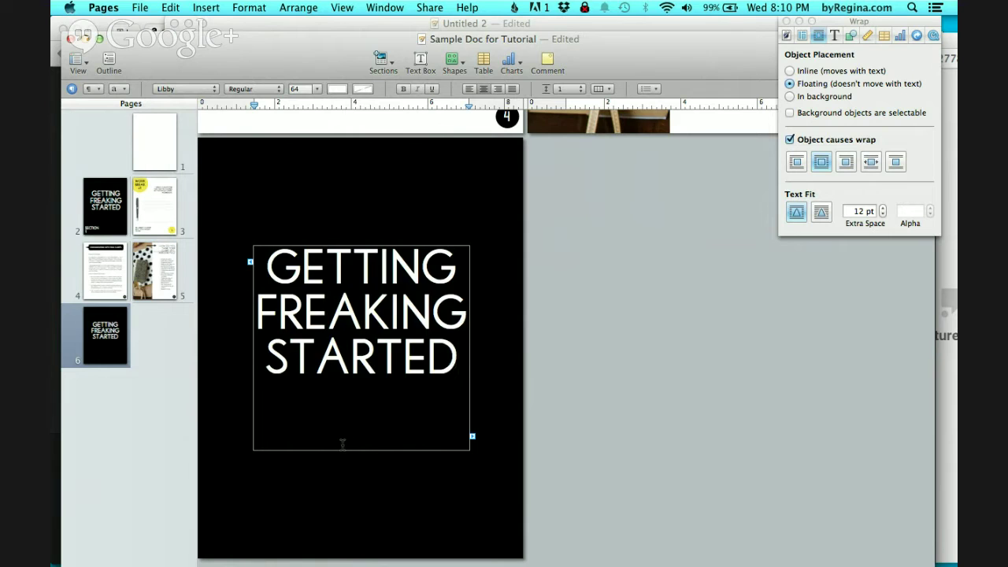
Step: Shorten the heading's text box to end just below "STARTED" and centre the box vertically on the black page
{"action": "left_click", "coordinate": [371, 491]}
{"action": "left_click", "coordinate": [367, 355]}
{"action": "scroll", "coordinate": [367, 355], "scroll_direction": "up", "scroll_amount": 1}
{"action": "scroll", "coordinate": [367, 355], "scroll_direction": "up", "scroll_amount": 15}
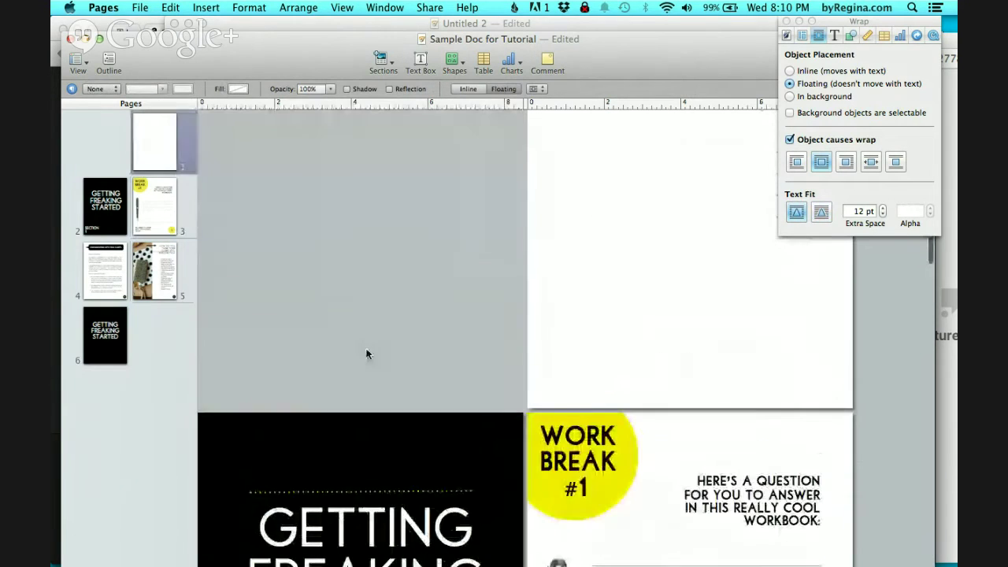
{"action": "scroll", "coordinate": [397, 327], "scroll_direction": "down", "scroll_amount": 3}
{"action": "scroll", "coordinate": [351, 362], "scroll_direction": "down", "scroll_amount": 12}
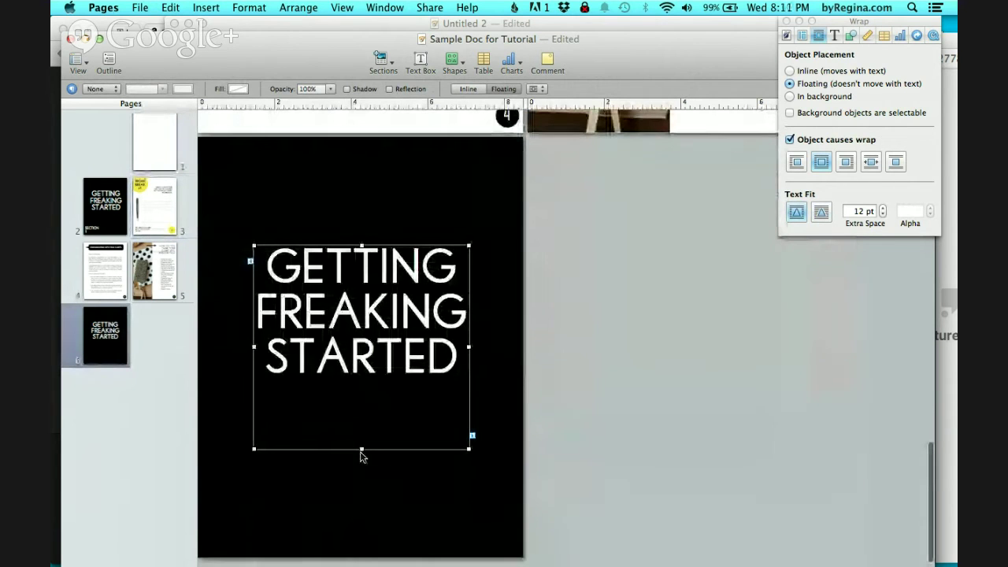
{"action": "left_click_drag", "start_coordinate": [362, 450], "coordinate": [364, 397]}
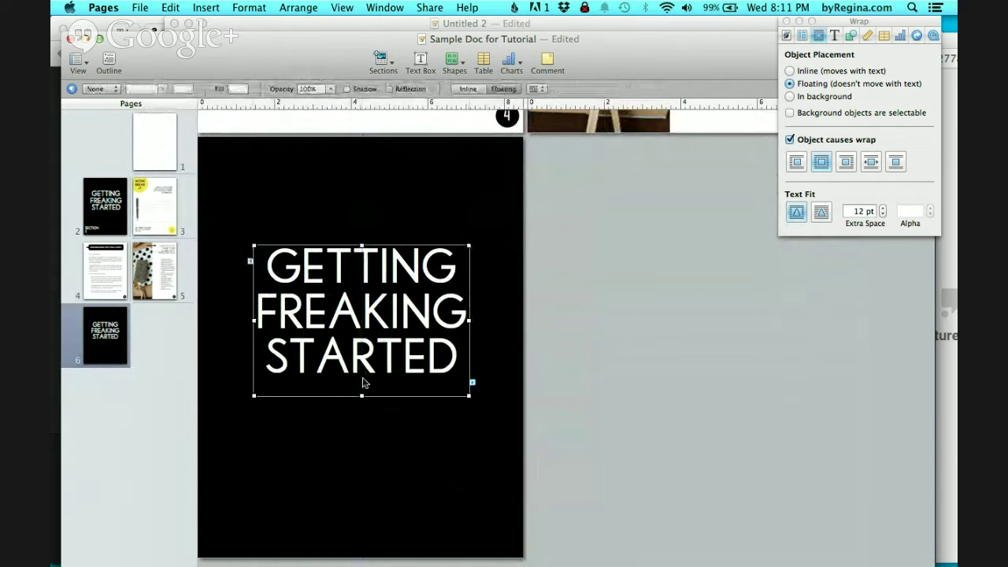
{"action": "left_click_drag", "start_coordinate": [366, 327], "coordinate": [373, 349]}
{"action": "scroll", "coordinate": [372, 351], "scroll_direction": "up", "scroll_amount": 20}
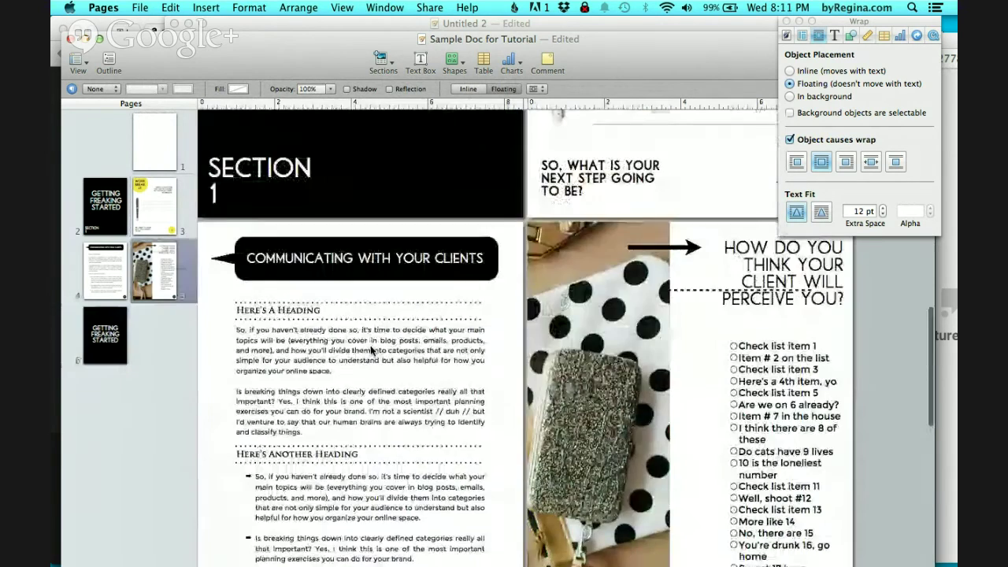
{"action": "scroll", "coordinate": [372, 351], "scroll_direction": "down", "scroll_amount": 20}
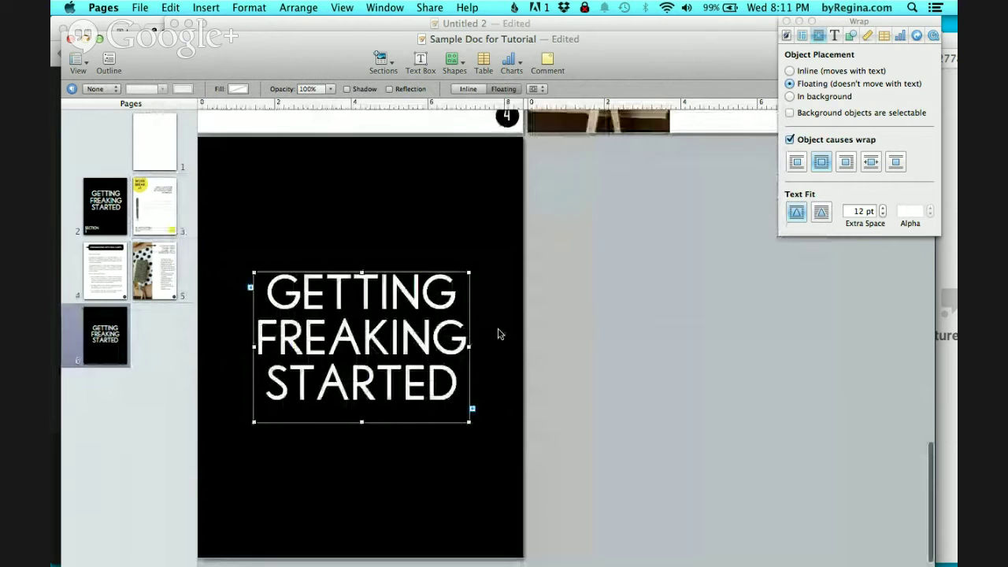
Step: Apply a dotted 1 pt paragraph rule to all three lines of the heading
{"action": "left_click", "coordinate": [364, 340]}
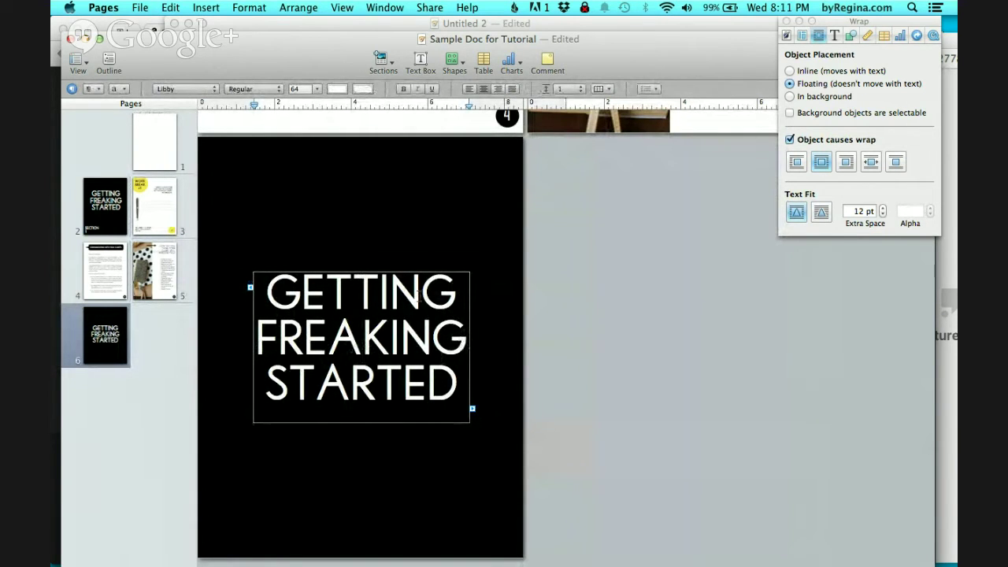
{"action": "double_click", "coordinate": [411, 365]}
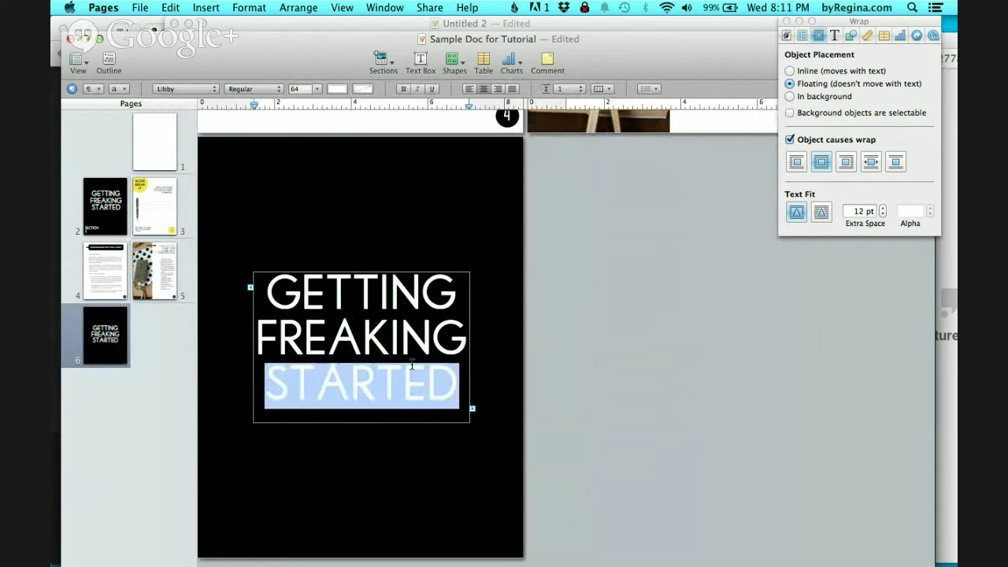
{"action": "left_click", "coordinate": [427, 397]}
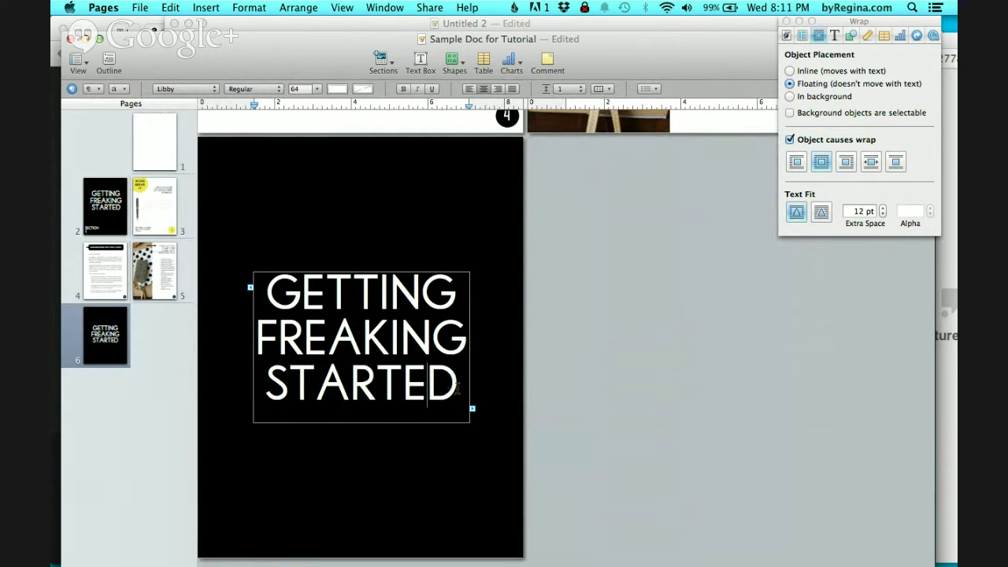
{"action": "left_click_drag", "start_coordinate": [459, 395], "coordinate": [283, 283]}
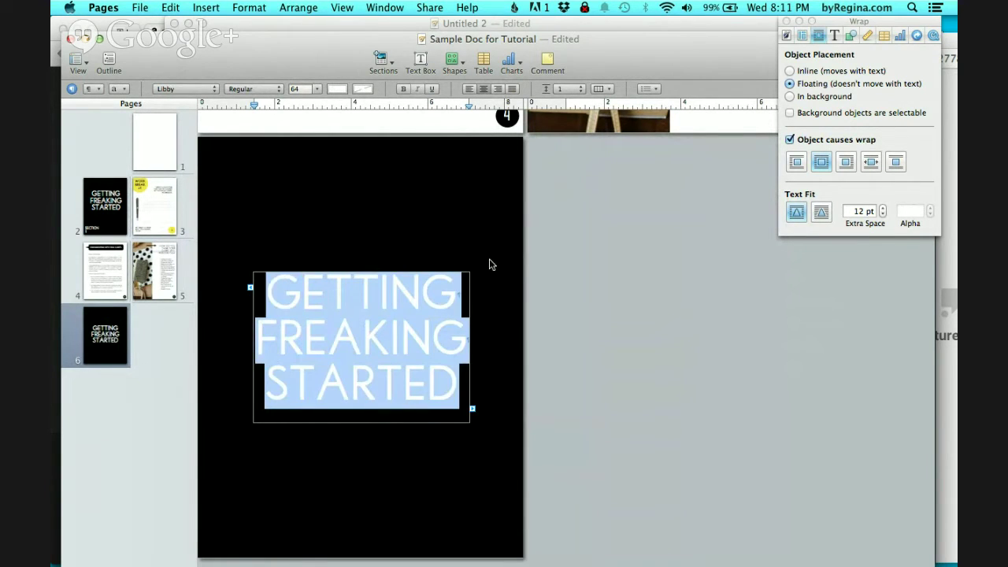
{"action": "left_click", "coordinate": [834, 37]}
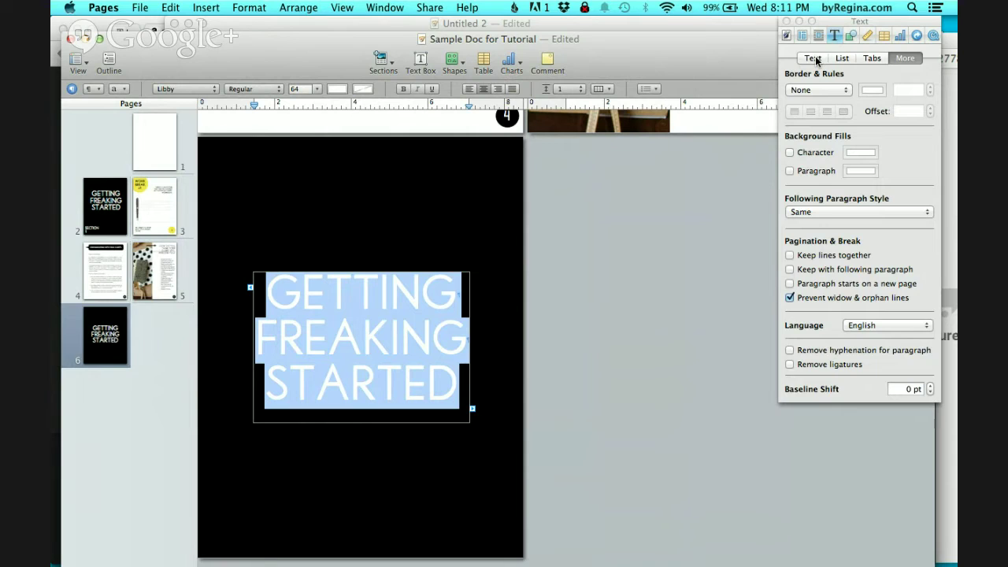
{"action": "left_click", "coordinate": [808, 59]}
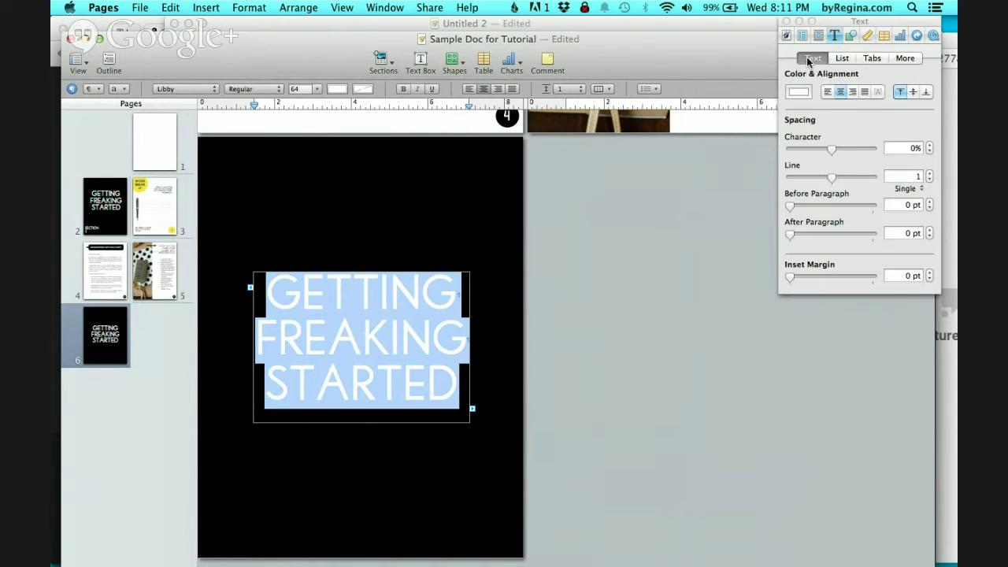
{"action": "left_click", "coordinate": [904, 59]}
{"action": "left_click", "coordinate": [818, 88]}
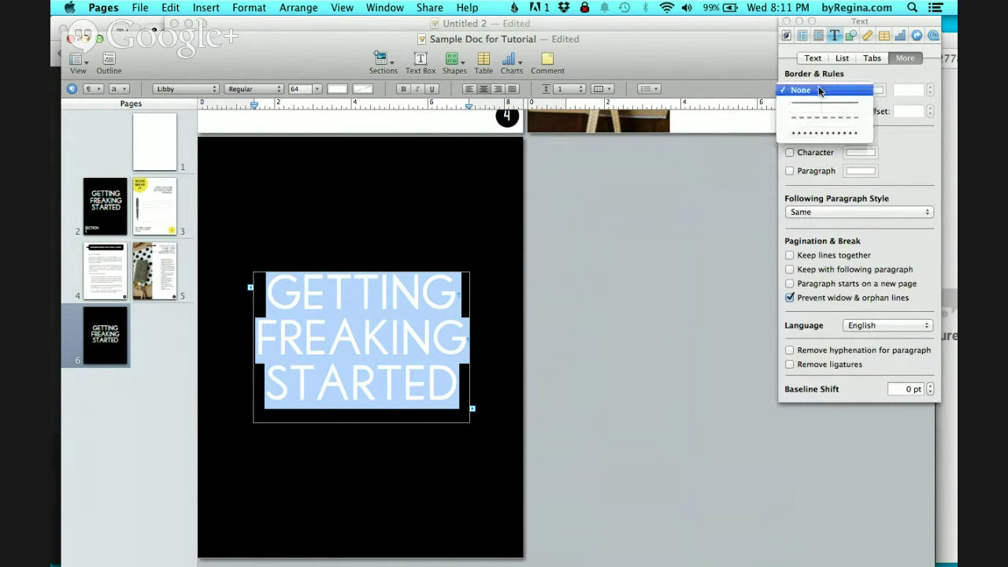
{"action": "left_click", "coordinate": [821, 133]}
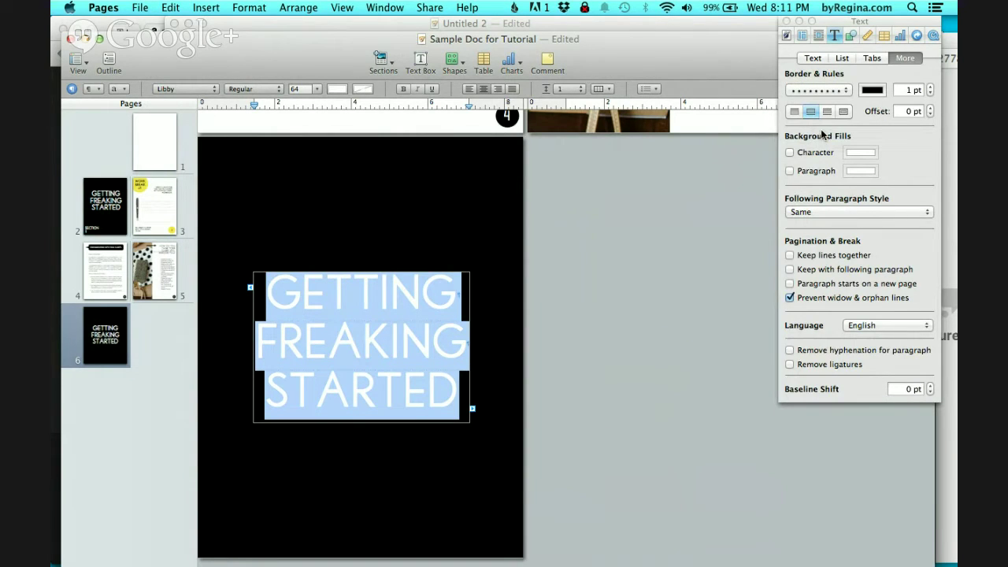
{"action": "left_click", "coordinate": [843, 93]}
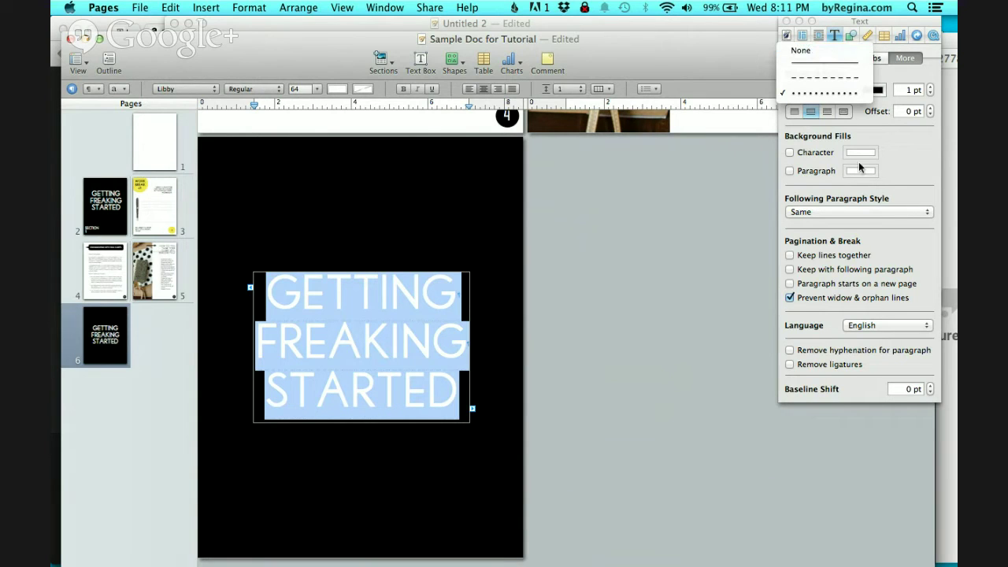
{"action": "left_click", "coordinate": [882, 123]}
Step: Change the colour of the heading's dotted paragraph rule to white
{"action": "left_click", "coordinate": [412, 340]}
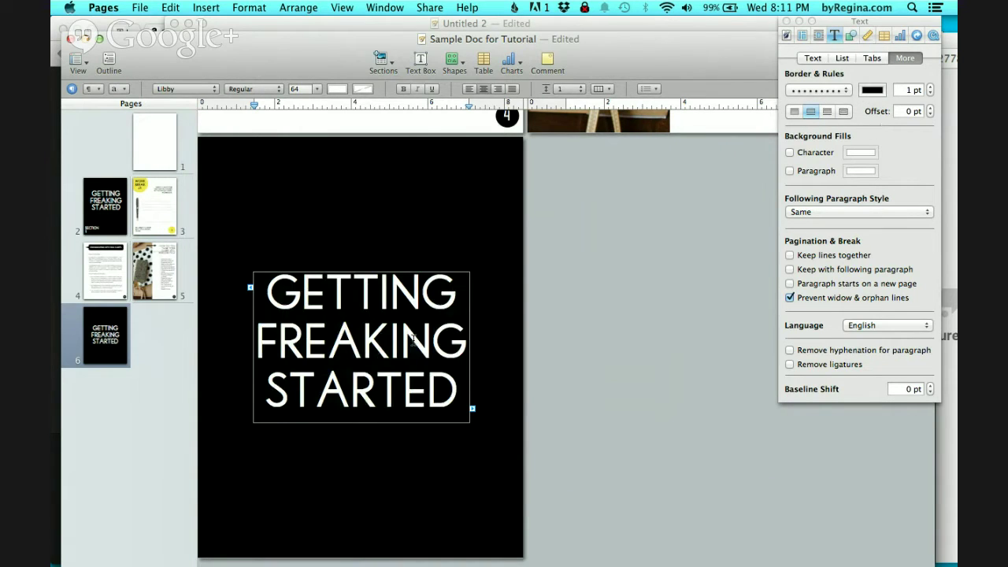
{"action": "double_click", "coordinate": [449, 383]}
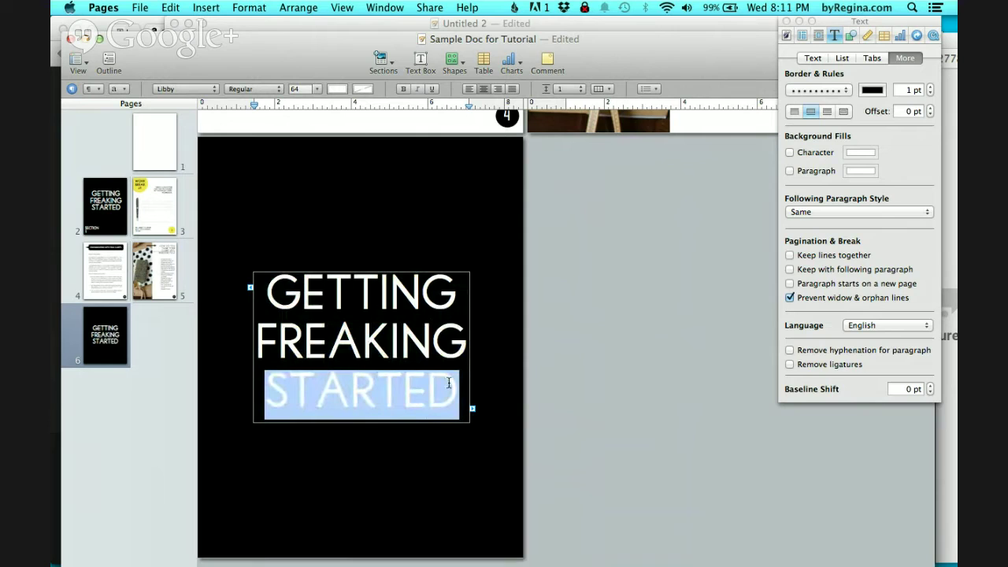
{"action": "triple_click", "coordinate": [449, 382]}
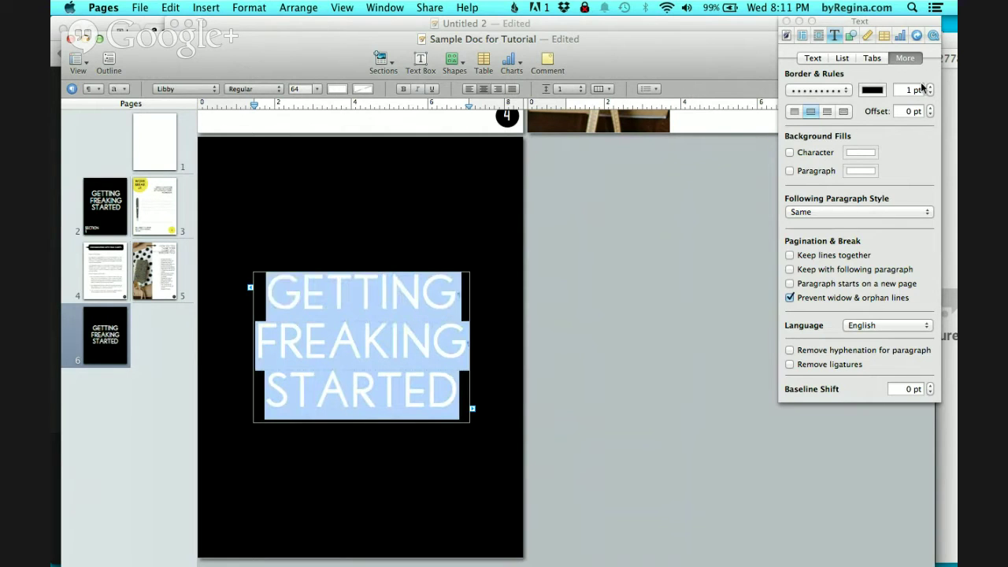
{"action": "left_click", "coordinate": [878, 93]}
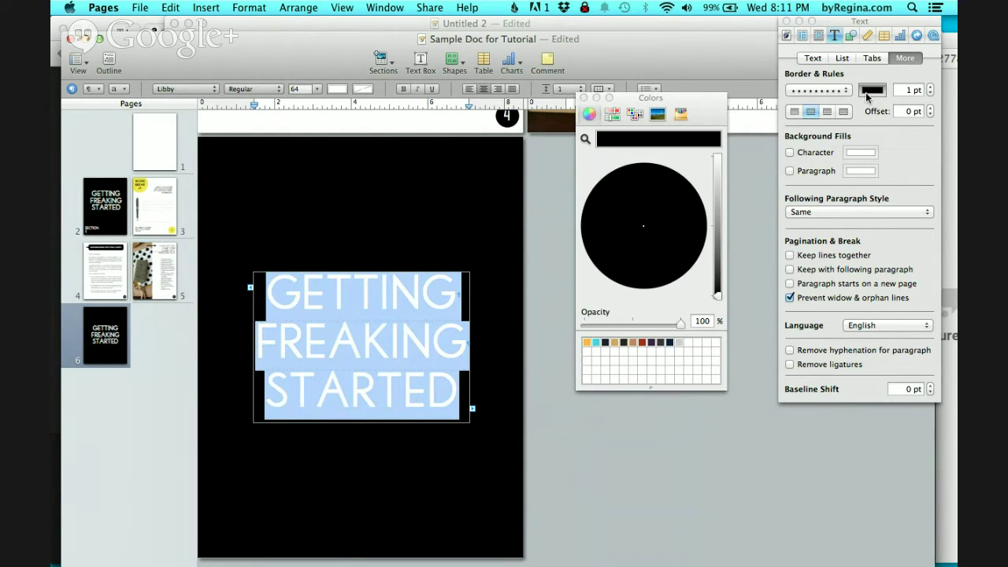
{"action": "left_click_drag", "start_coordinate": [719, 297], "coordinate": [718, 143]}
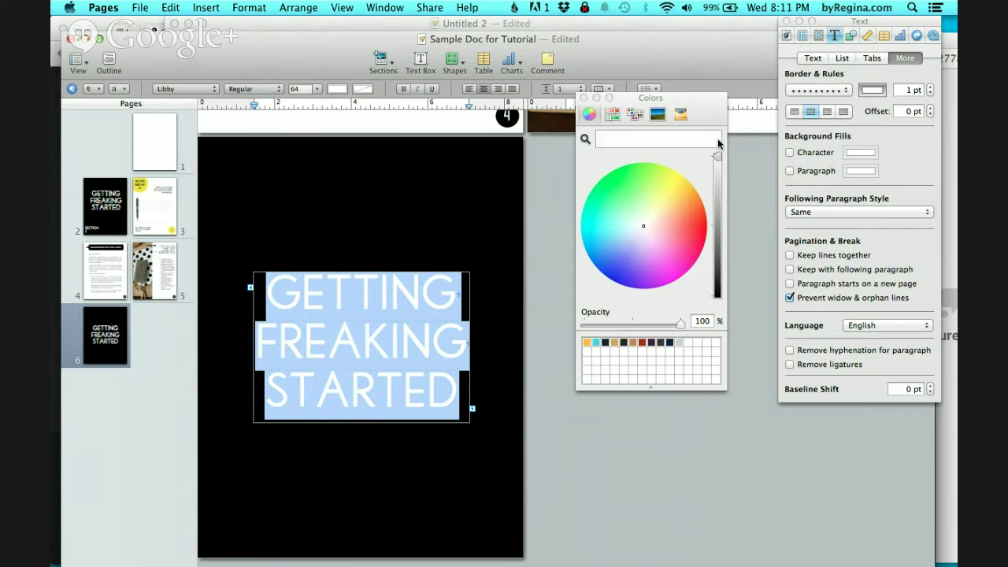
{"action": "left_click", "coordinate": [583, 98]}
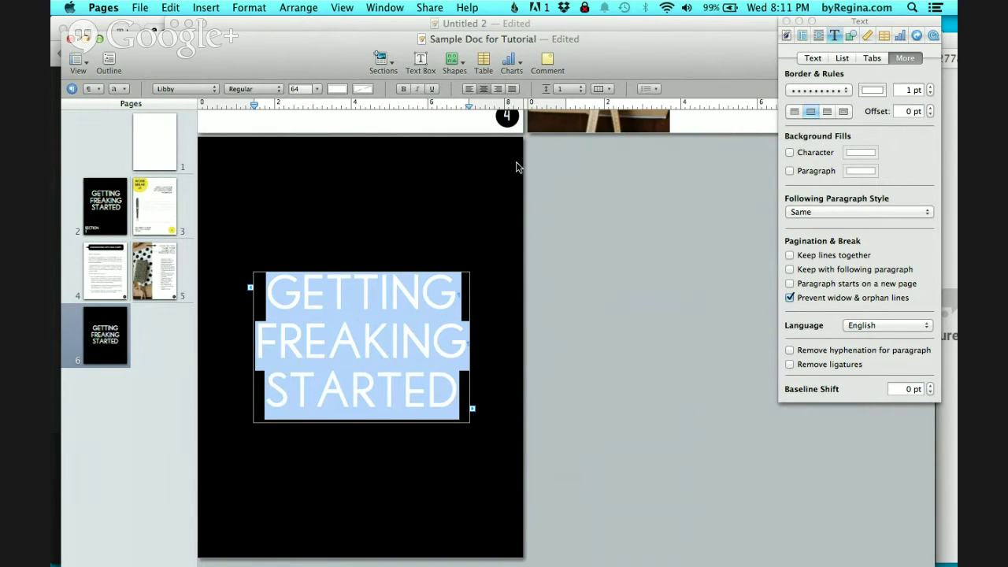
{"action": "left_click", "coordinate": [486, 222]}
{"action": "double_click", "coordinate": [410, 327]}
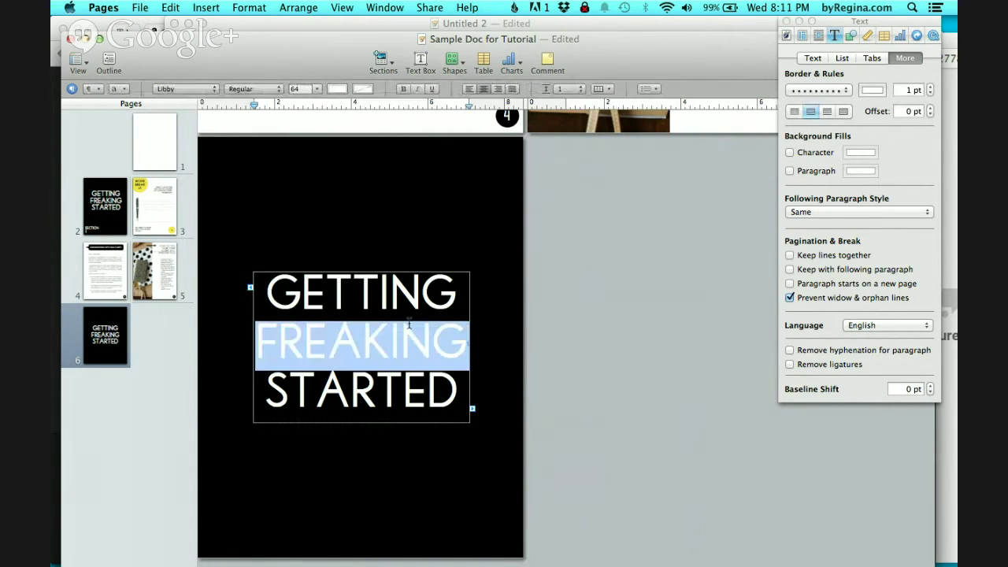
{"action": "left_click", "coordinate": [407, 331]}
{"action": "key", "text": "Up"}
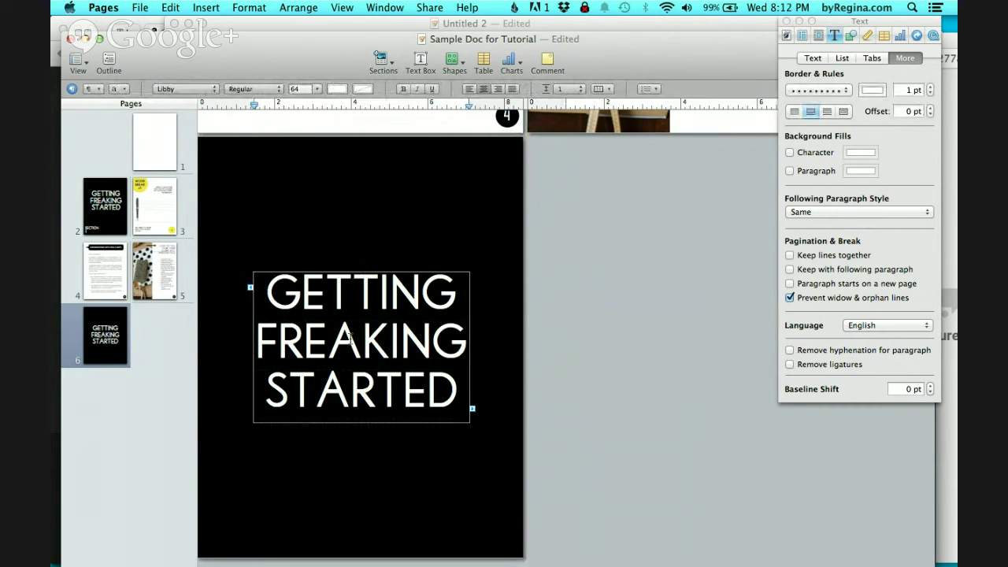
{"action": "key", "text": "Left"}
Step: Make the heading's text box slightly taller by extending it downward below "STARTED"
{"action": "left_click", "coordinate": [411, 444]}
{"action": "left_click", "coordinate": [410, 407]}
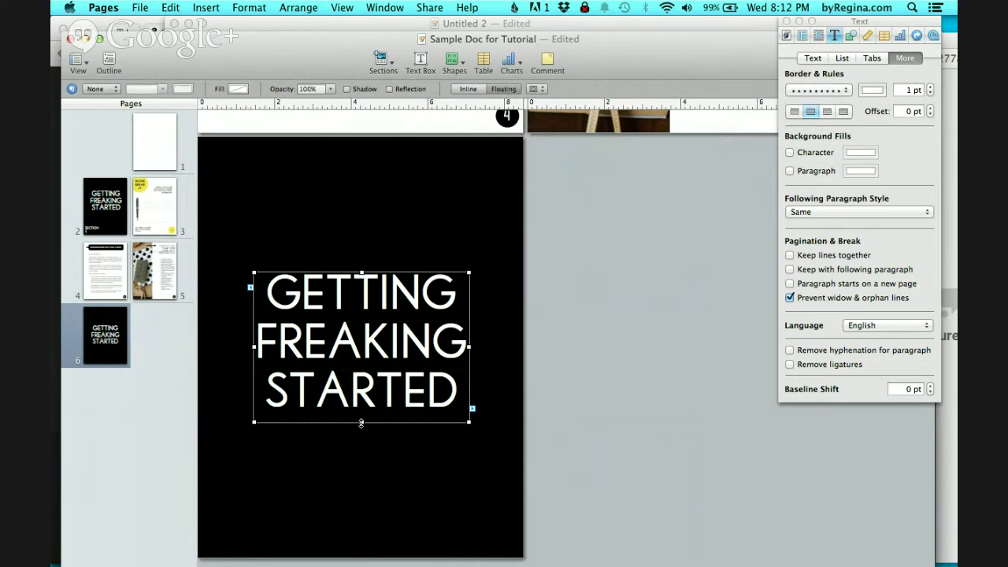
{"action": "left_click_drag", "start_coordinate": [361, 422], "coordinate": [361, 447]}
{"action": "double_click", "coordinate": [392, 410]}
{"action": "left_click", "coordinate": [406, 398]}
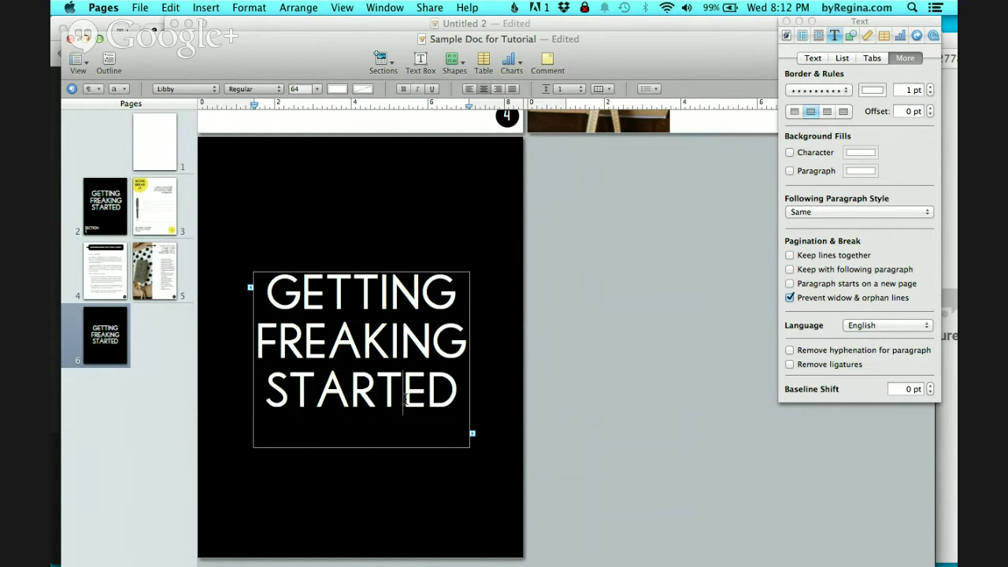
Step: Check the dotted lines on the original section cover and insert a straight line shape on the new black page
{"action": "left_click", "coordinate": [154, 141]}
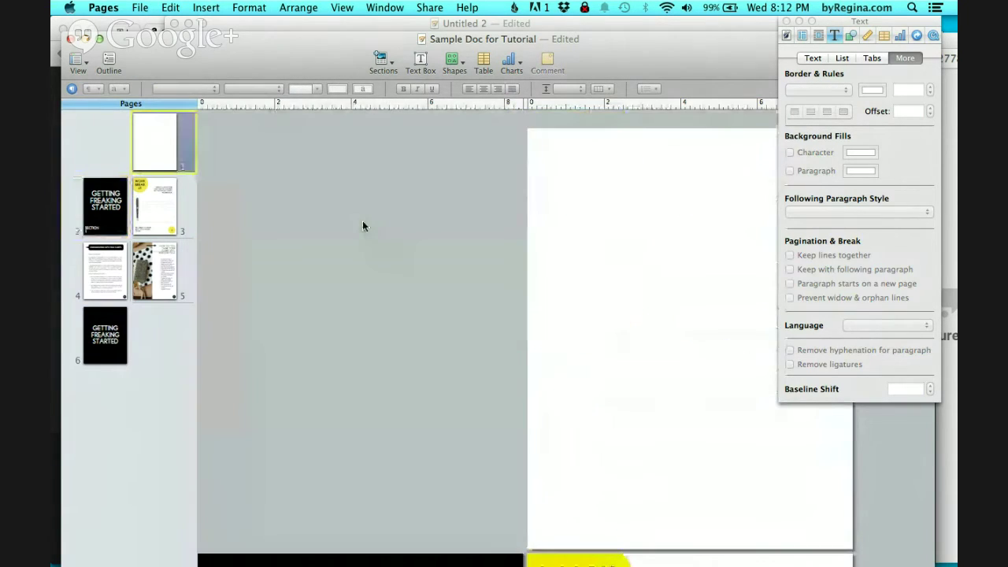
{"action": "scroll", "coordinate": [362, 226], "scroll_direction": "down", "scroll_amount": 10}
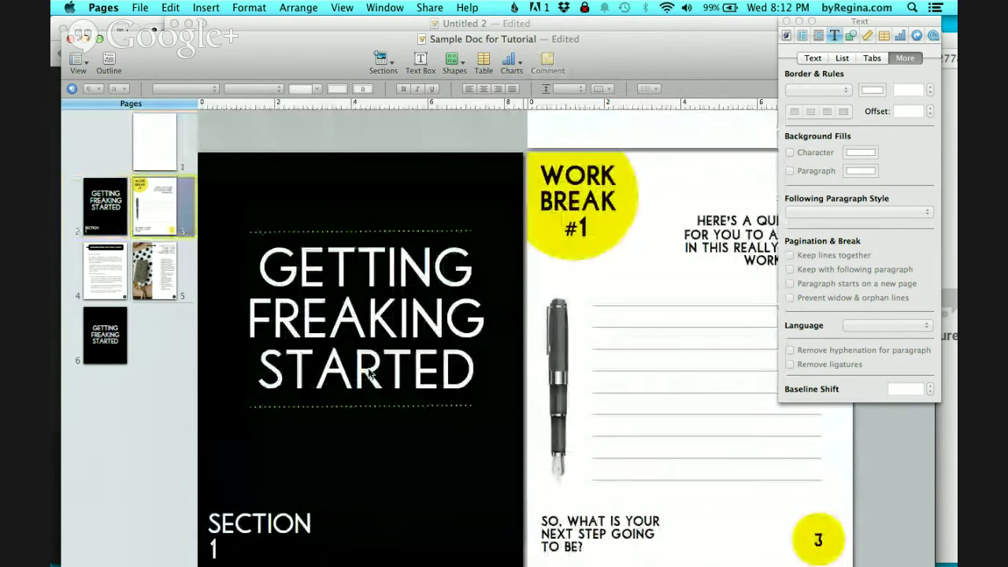
{"action": "scroll", "coordinate": [370, 376], "scroll_direction": "down", "scroll_amount": 15}
{"action": "left_click", "coordinate": [367, 259]}
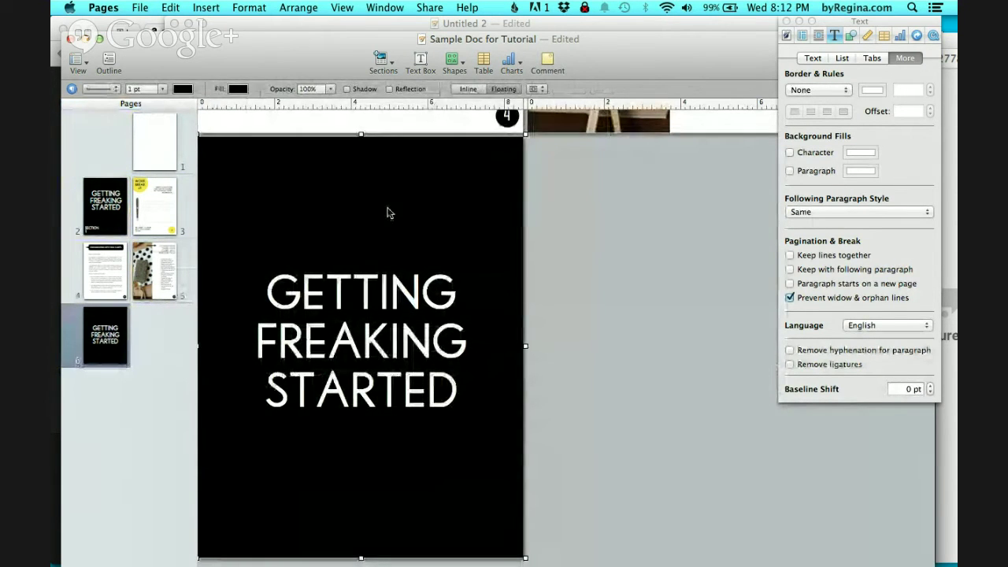
{"action": "left_click", "coordinate": [452, 60]}
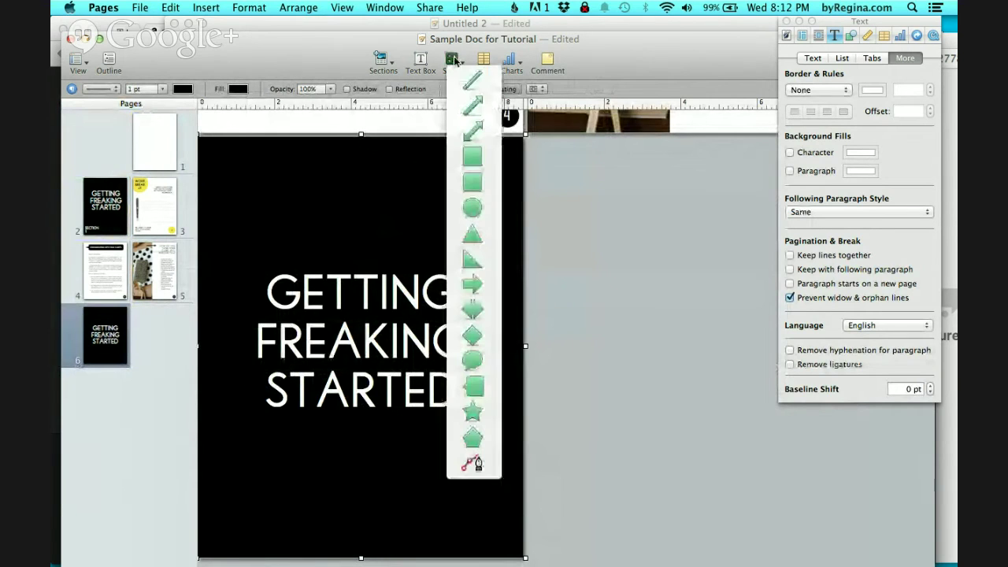
{"action": "left_click", "coordinate": [473, 79]}
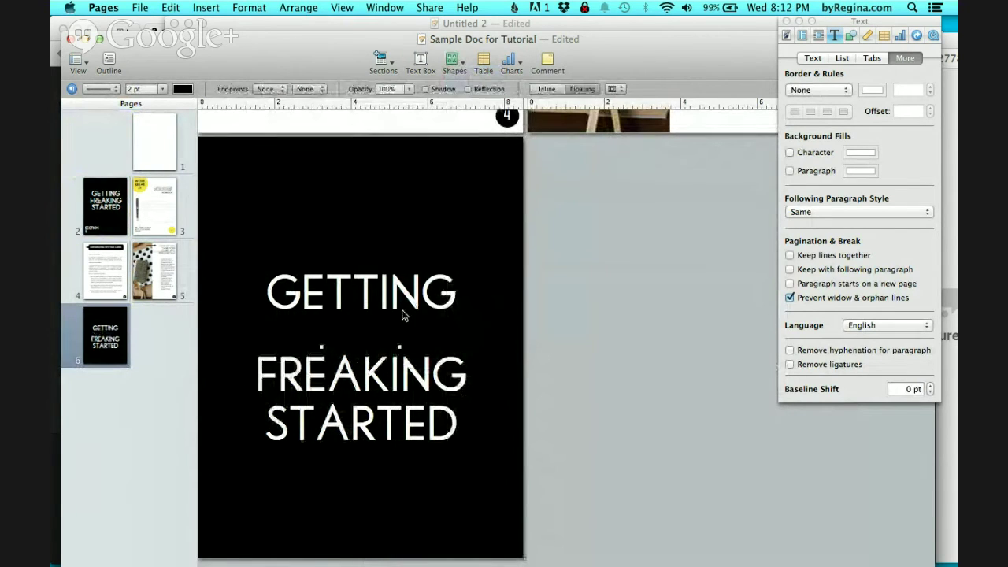
{"action": "left_click", "coordinate": [394, 333]}
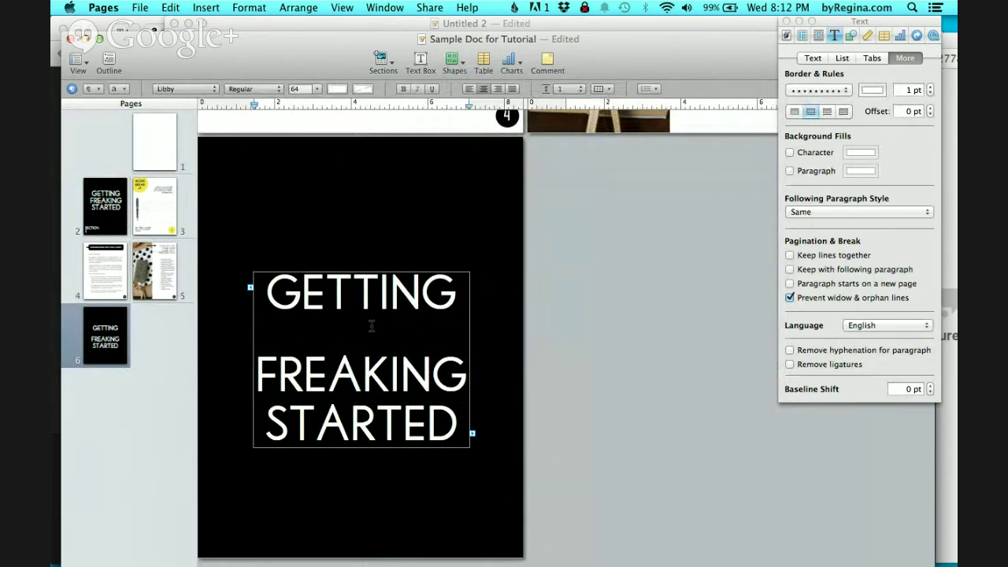
Step: Reposition the "GETTING FREAKING STARTED" text box slightly lower on the new black page
{"action": "key", "text": "Escape"}
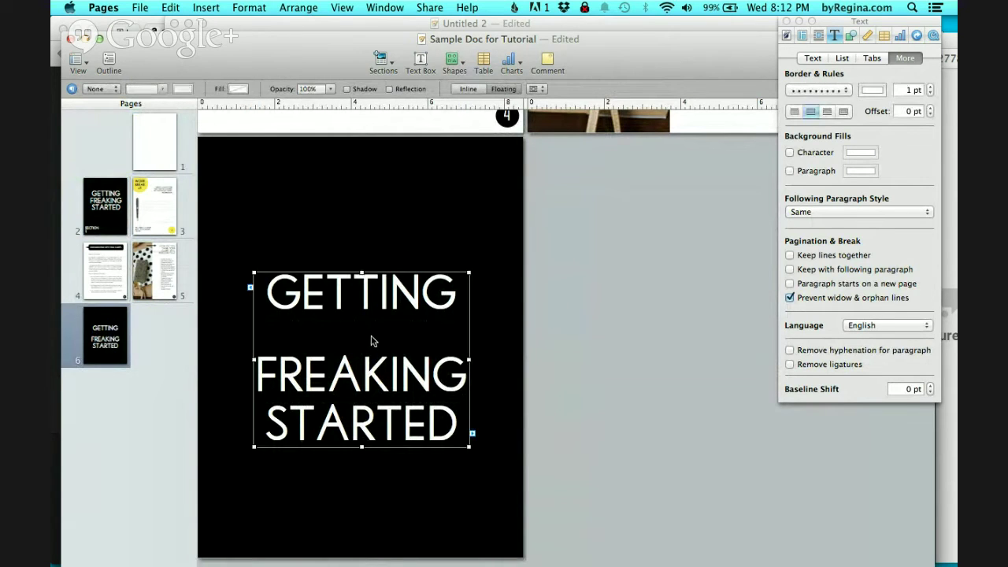
{"action": "left_click", "coordinate": [367, 323]}
{"action": "double_click", "coordinate": [367, 319]}
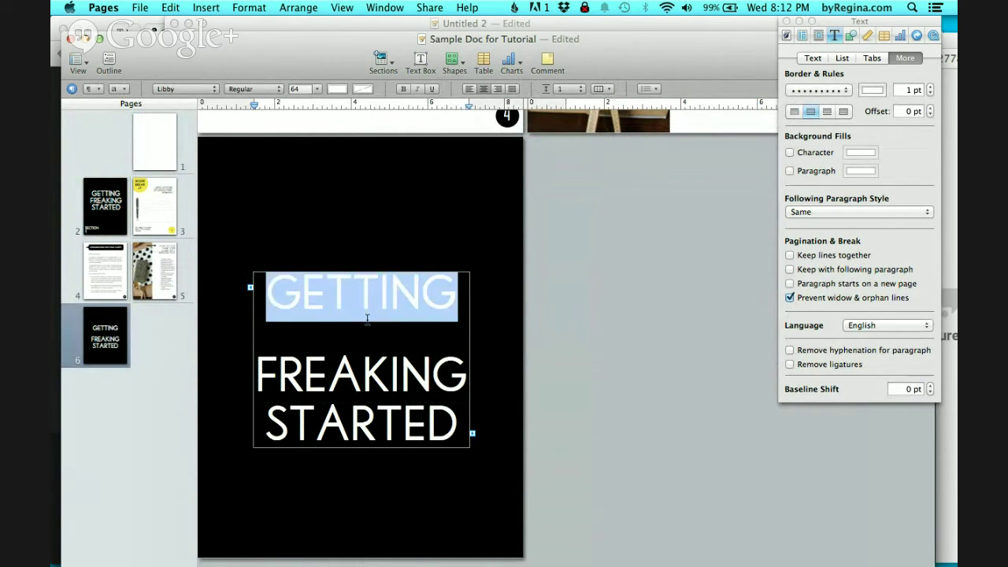
{"action": "left_click", "coordinate": [398, 291]}
{"action": "key", "text": "Escape"}
{"action": "left_click_drag", "start_coordinate": [430, 303], "coordinate": [430, 360]}
{"action": "left_click", "coordinate": [415, 327]}
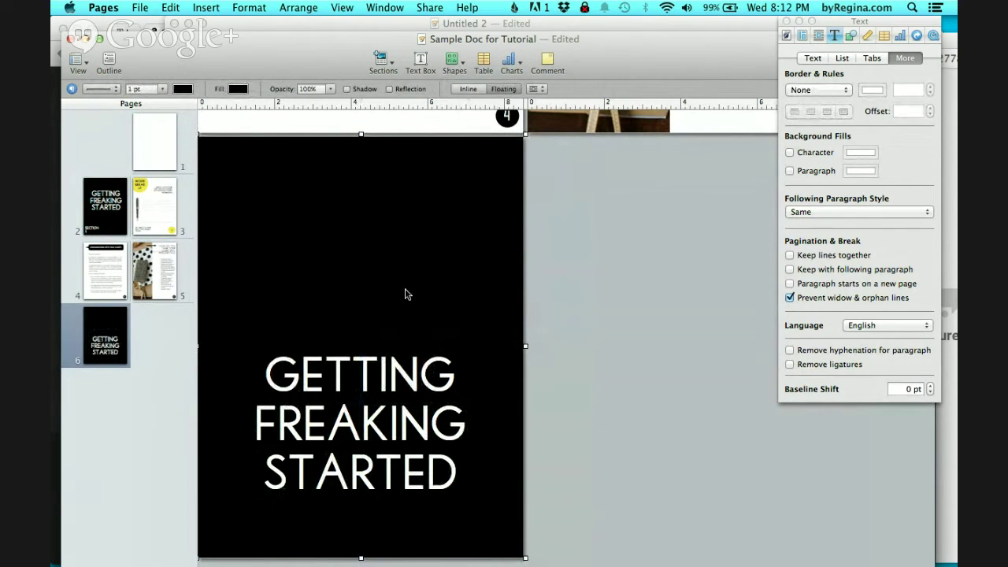
{"action": "left_click", "coordinate": [400, 426]}
{"action": "left_click_drag", "start_coordinate": [399, 425], "coordinate": [395, 372]}
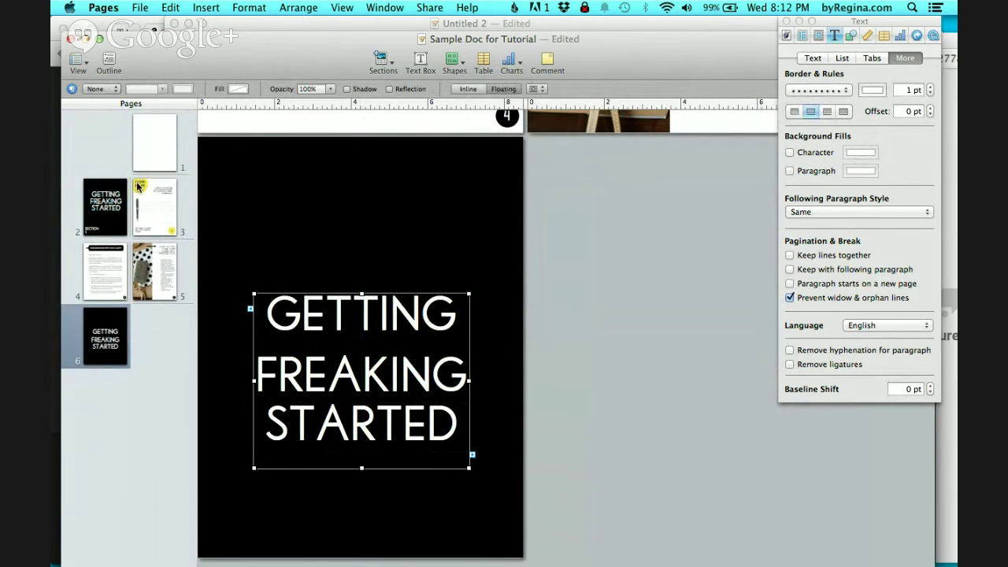
Step: On the original section cover, try a brush stroke and a dashed style on the yellow line above the heading, and restore its dotted style
{"action": "scroll", "coordinate": [309, 207], "scroll_direction": "up", "scroll_amount": 15}
{"action": "scroll", "coordinate": [309, 207], "scroll_direction": "down", "scroll_amount": 6}
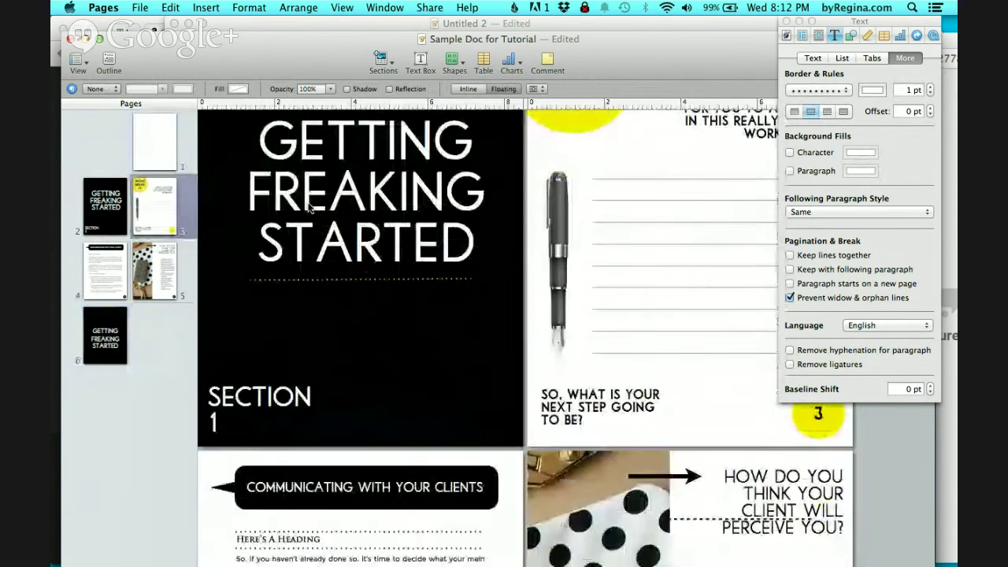
{"action": "scroll", "coordinate": [309, 208], "scroll_direction": "up", "scroll_amount": 2}
{"action": "left_click", "coordinate": [313, 214]}
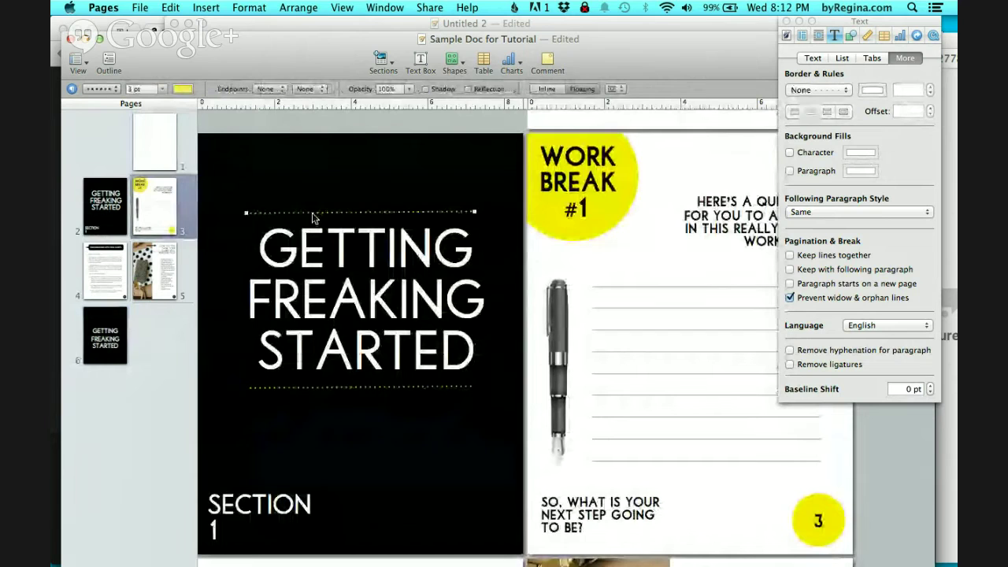
{"action": "scroll", "coordinate": [370, 222], "scroll_direction": "down", "scroll_amount": 2}
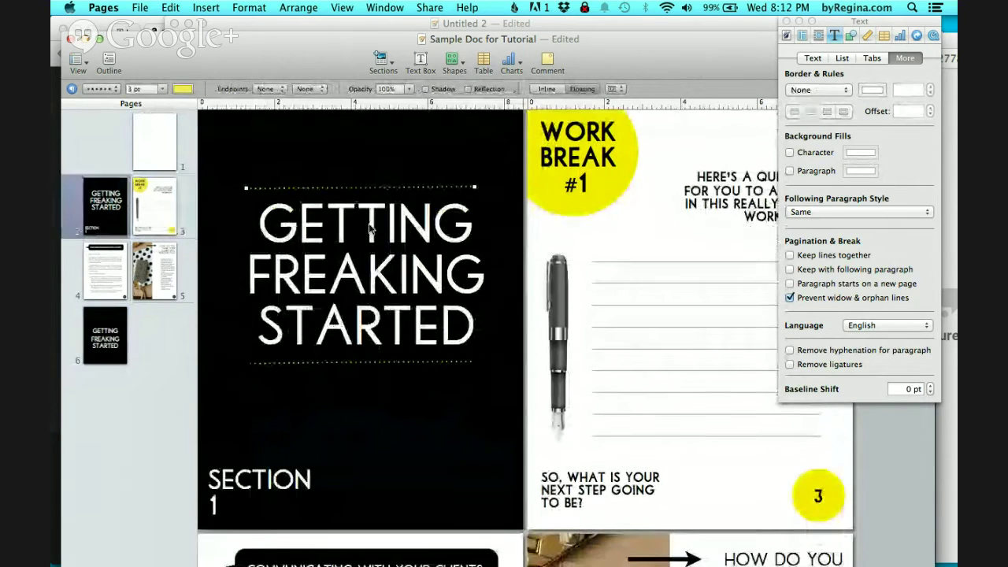
{"action": "scroll", "coordinate": [370, 228], "scroll_direction": "up", "scroll_amount": 1}
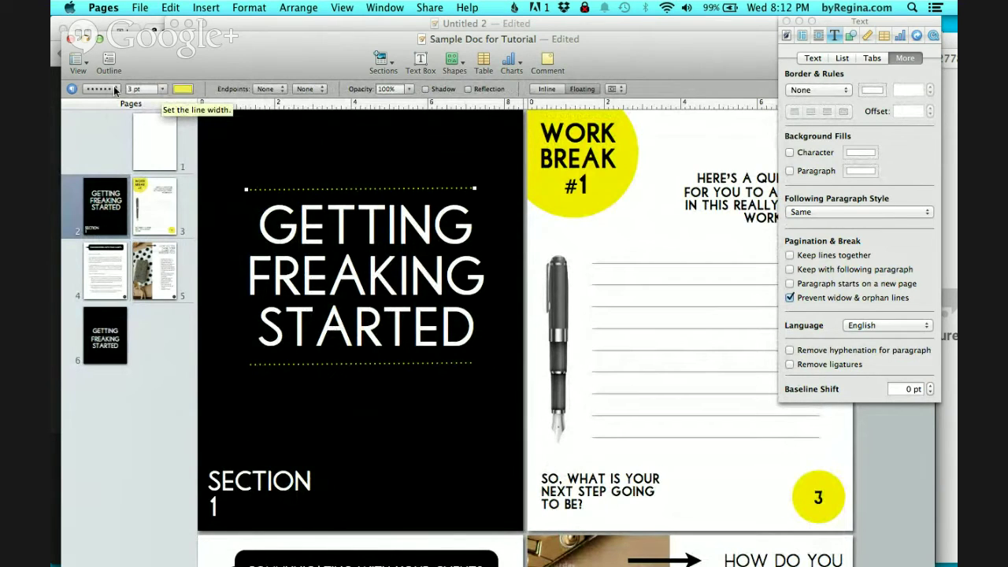
{"action": "left_click", "coordinate": [116, 91]}
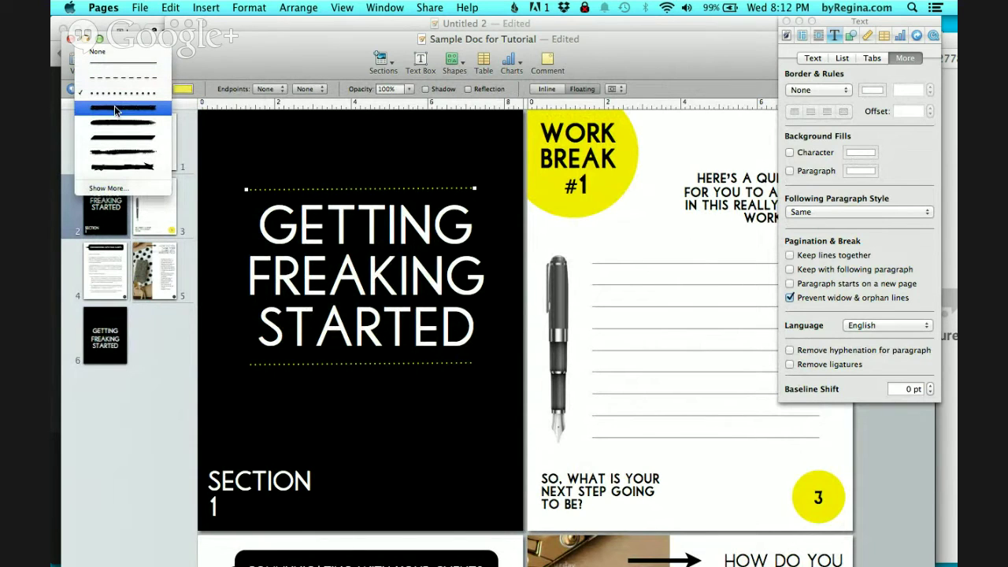
{"action": "left_click", "coordinate": [114, 105]}
{"action": "left_click", "coordinate": [107, 91]}
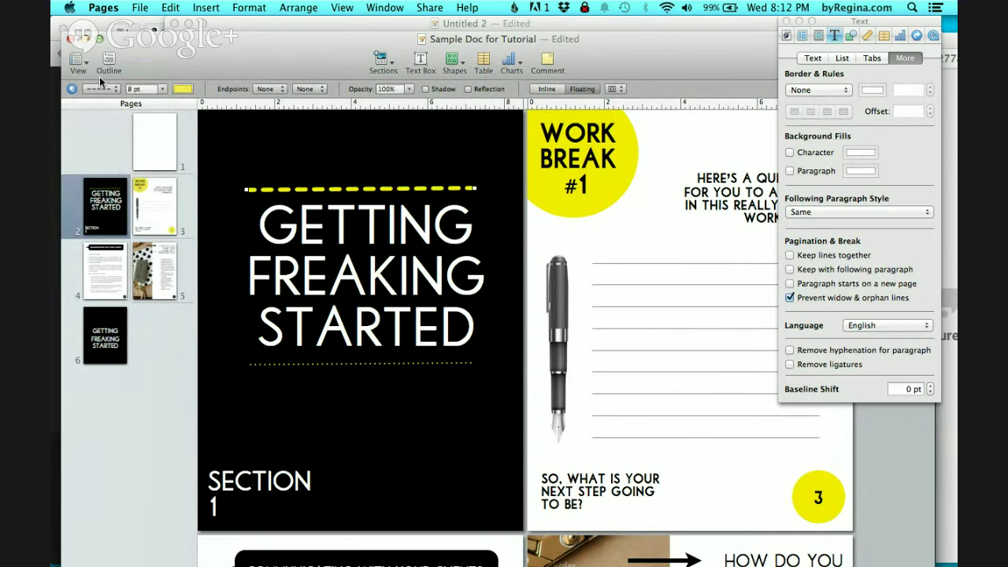
{"action": "left_click", "coordinate": [101, 88]}
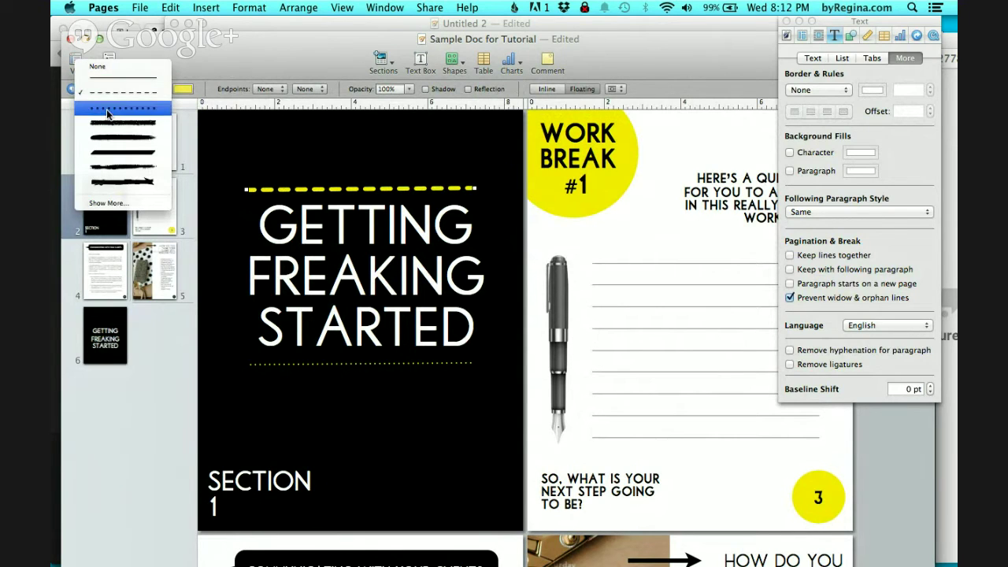
{"action": "left_click", "coordinate": [108, 115]}
Step: Try a 5 pt thickness on the yellow dotted line above the original heading, and set it to 3 pt
{"action": "left_click", "coordinate": [160, 93]}
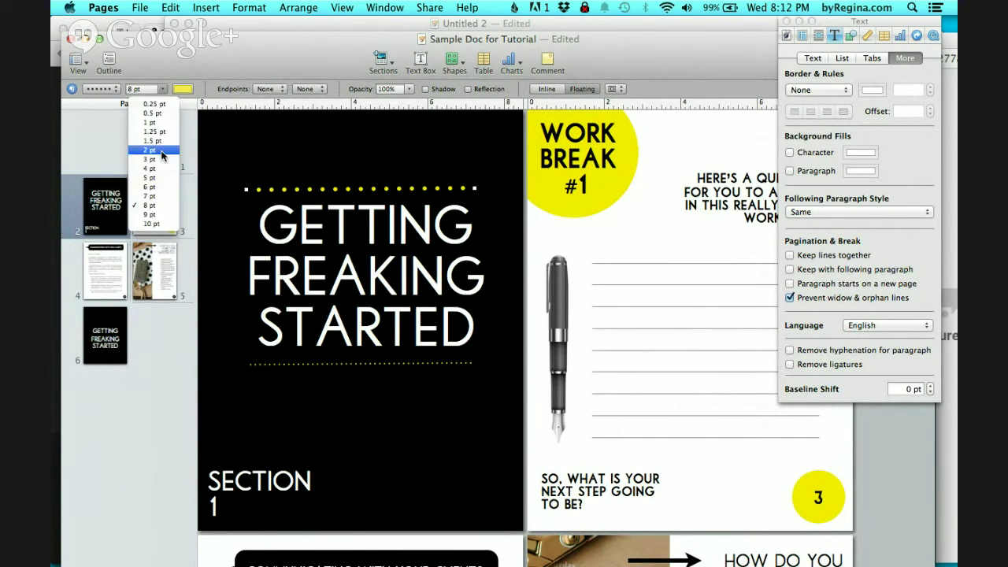
{"action": "left_click", "coordinate": [163, 180]}
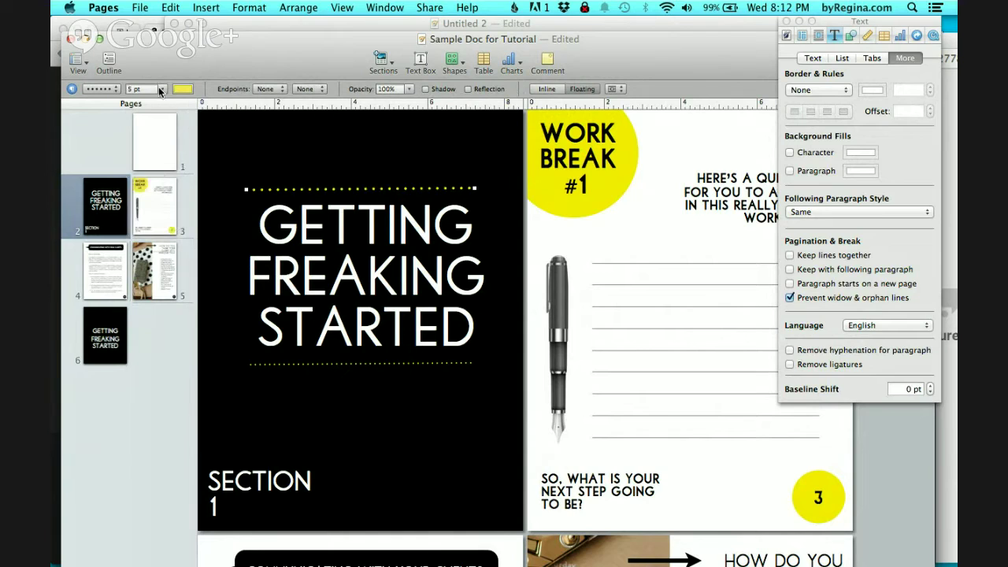
{"action": "left_click", "coordinate": [159, 92]}
{"action": "left_click", "coordinate": [157, 164]}
Step: Compare the placement of the heading and "SECTION 1" text boxes on the original section cover
{"action": "scroll", "coordinate": [311, 366], "scroll_direction": "down", "scroll_amount": 12}
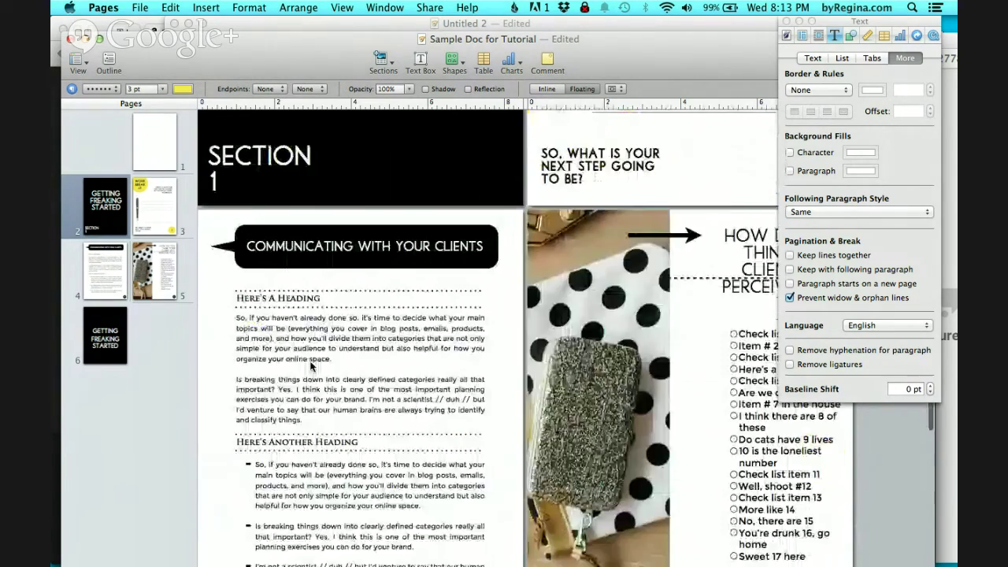
{"action": "scroll", "coordinate": [311, 366], "scroll_direction": "up", "scroll_amount": 5}
{"action": "scroll", "coordinate": [311, 366], "scroll_direction": "up", "scroll_amount": 6}
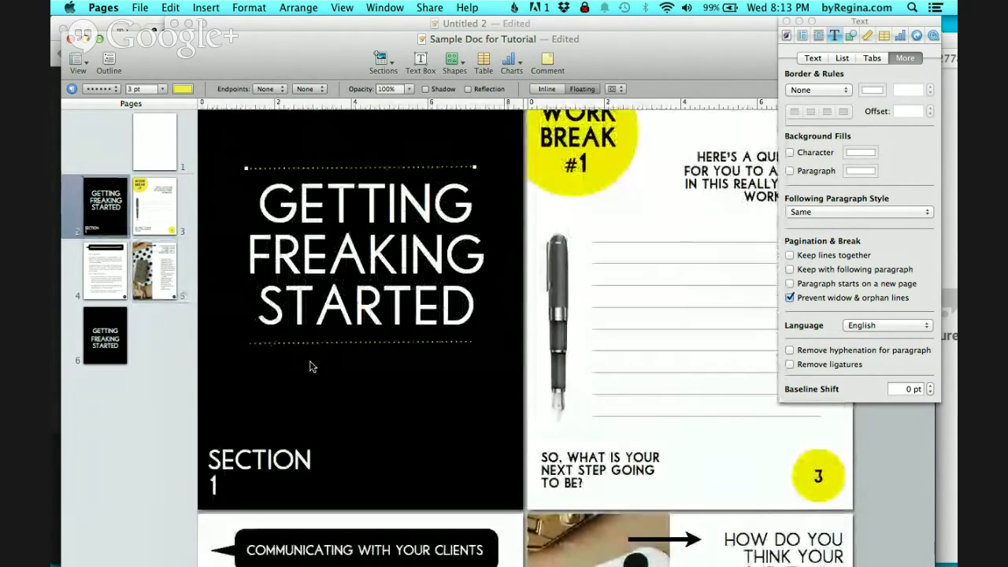
{"action": "scroll", "coordinate": [311, 367], "scroll_direction": "down", "scroll_amount": 6}
{"action": "scroll", "coordinate": [311, 366], "scroll_direction": "up", "scroll_amount": 5}
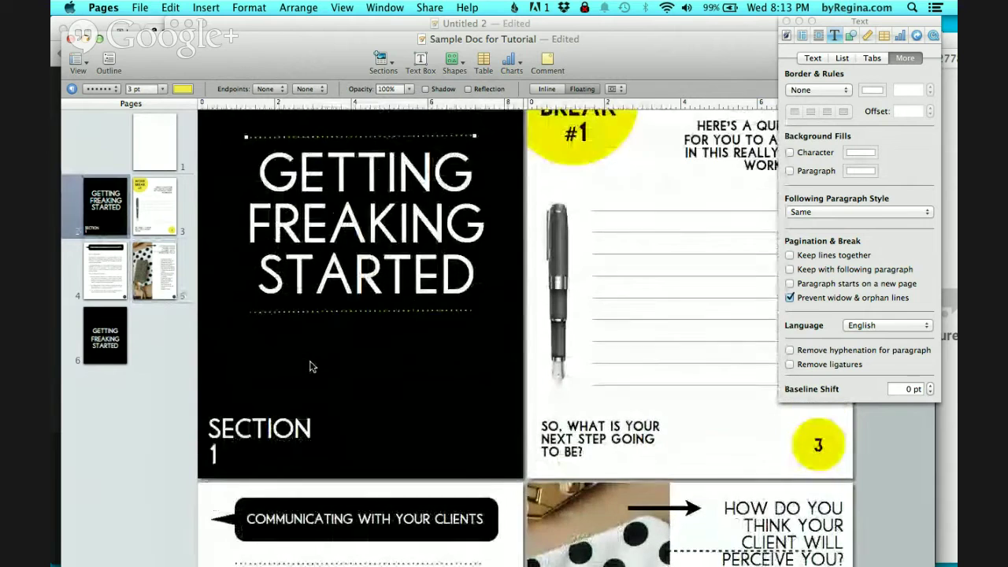
{"action": "left_click", "coordinate": [264, 451]}
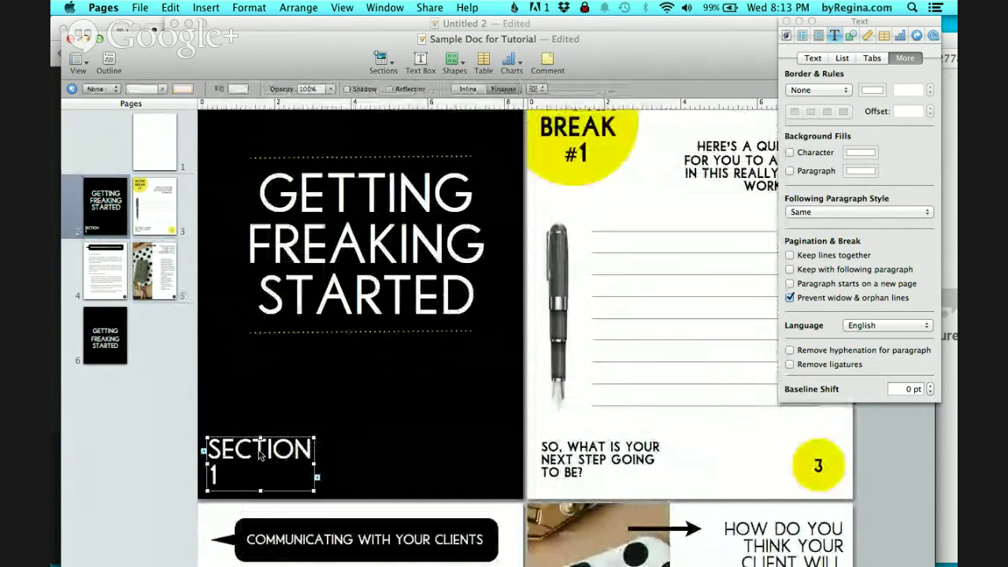
{"action": "left_click", "coordinate": [391, 220]}
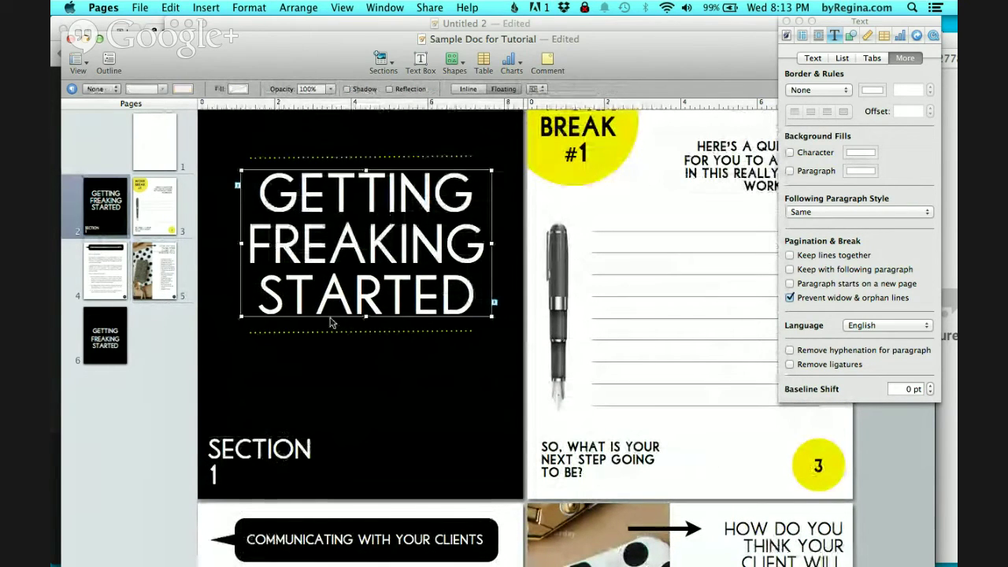
{"action": "left_click", "coordinate": [273, 451]}
{"action": "left_click", "coordinate": [352, 265]}
{"action": "left_click", "coordinate": [279, 450]}
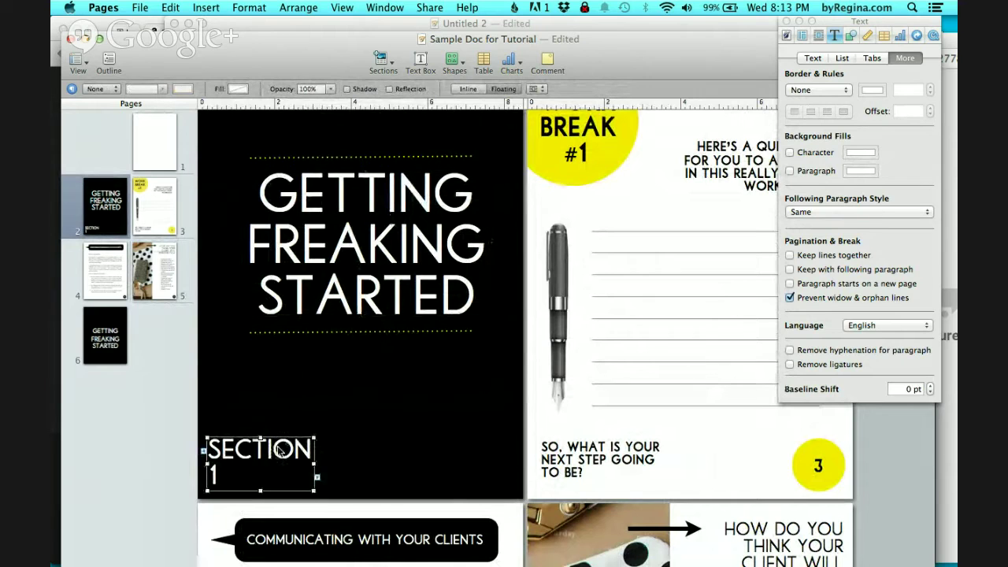
{"action": "left_click", "coordinate": [358, 230]}
Step: Move the "SECTION 1" text box to the middle beneath the original cover's heading and centre-align its text
{"action": "left_click", "coordinate": [254, 451]}
{"action": "left_click_drag", "start_coordinate": [254, 451], "coordinate": [361, 400]}
{"action": "triple_click", "coordinate": [346, 399]}
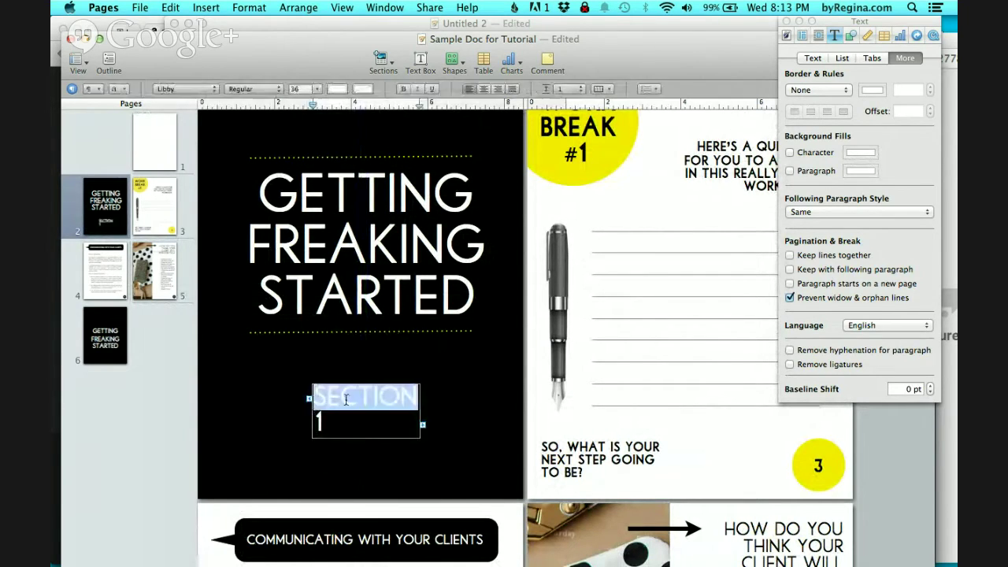
{"action": "left_click", "coordinate": [485, 88]}
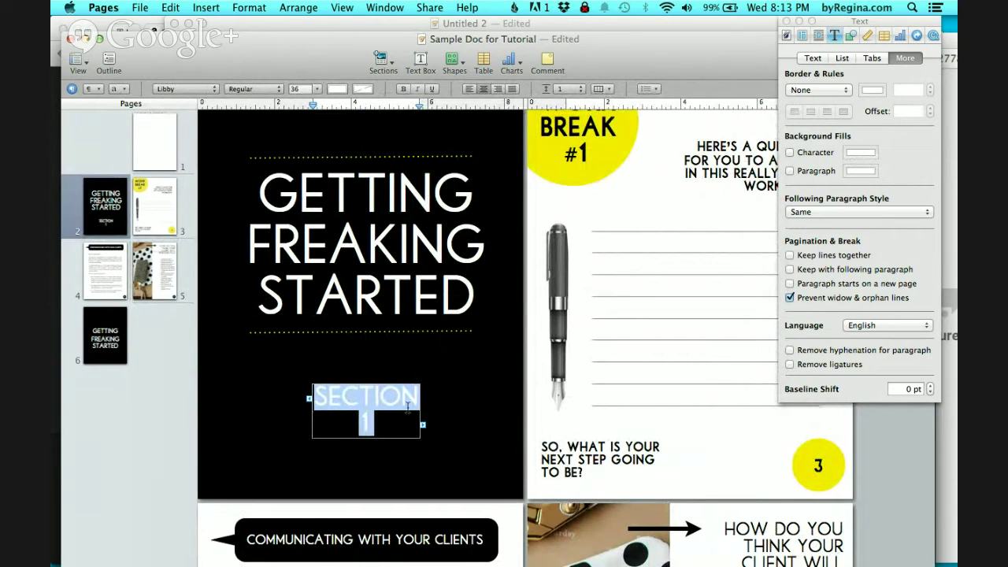
{"action": "key", "text": "Escape"}
{"action": "left_click", "coordinate": [473, 385]}
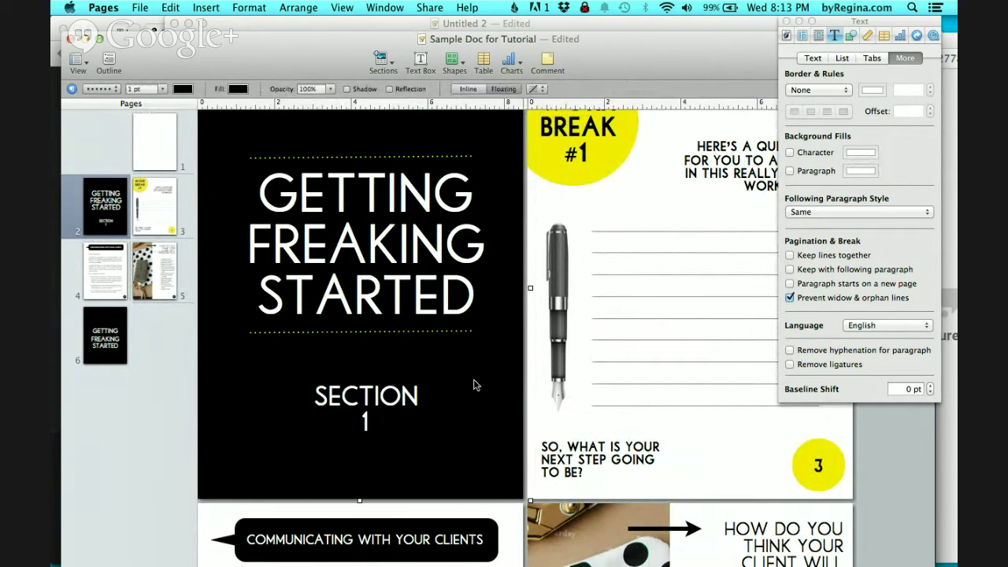
Step: Return the "SECTION 1" text box to the cover's lower-left corner and left-align its text
{"action": "left_click", "coordinate": [397, 425]}
{"action": "left_click_drag", "start_coordinate": [397, 425], "coordinate": [272, 458]}
{"action": "triple_click", "coordinate": [272, 451]}
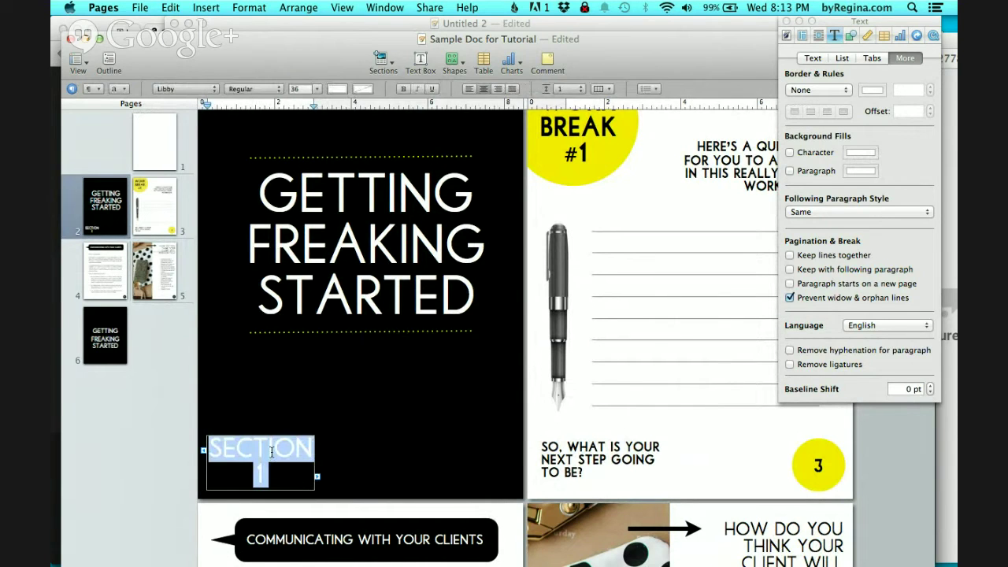
{"action": "left_click", "coordinate": [470, 90]}
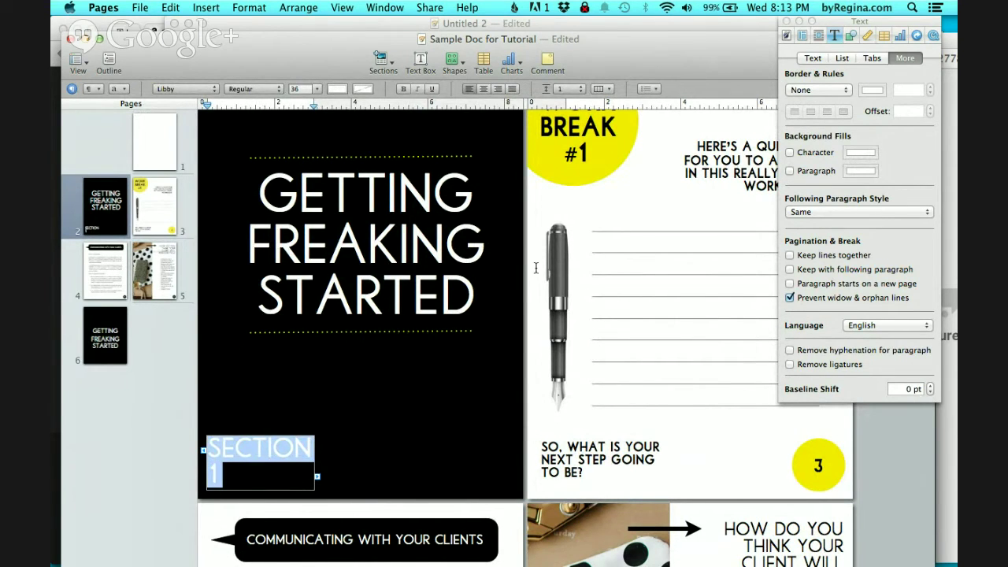
{"action": "scroll", "coordinate": [535, 268], "scroll_direction": "up", "scroll_amount": 3}
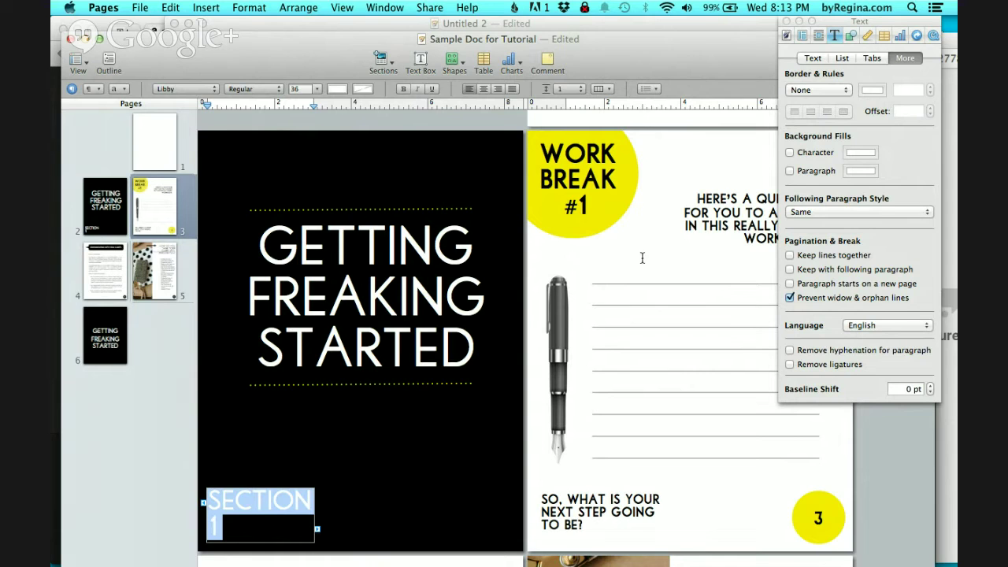
{"action": "left_click", "coordinate": [403, 468]}
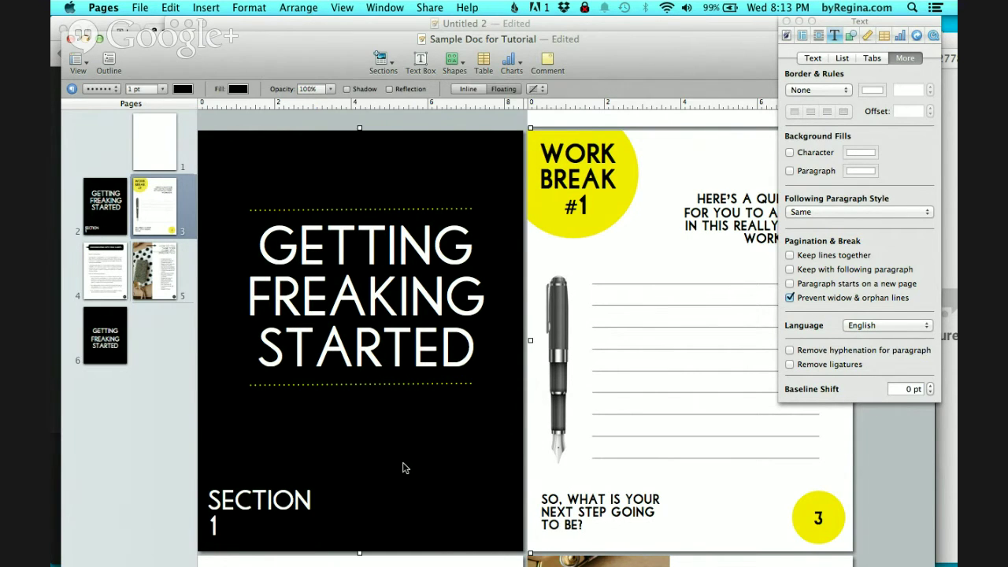
Step: Review the workbook pages from the original section cover through the content and checklist pages to the rebuilt black cover
{"action": "scroll", "coordinate": [402, 468], "scroll_direction": "down", "scroll_amount": 5}
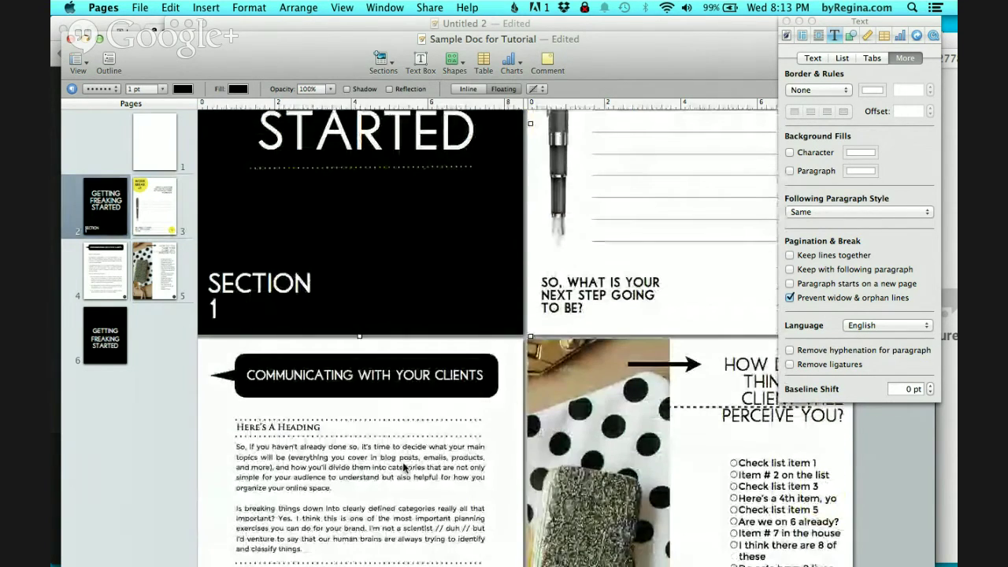
{"action": "scroll", "coordinate": [402, 468], "scroll_direction": "down", "scroll_amount": 5}
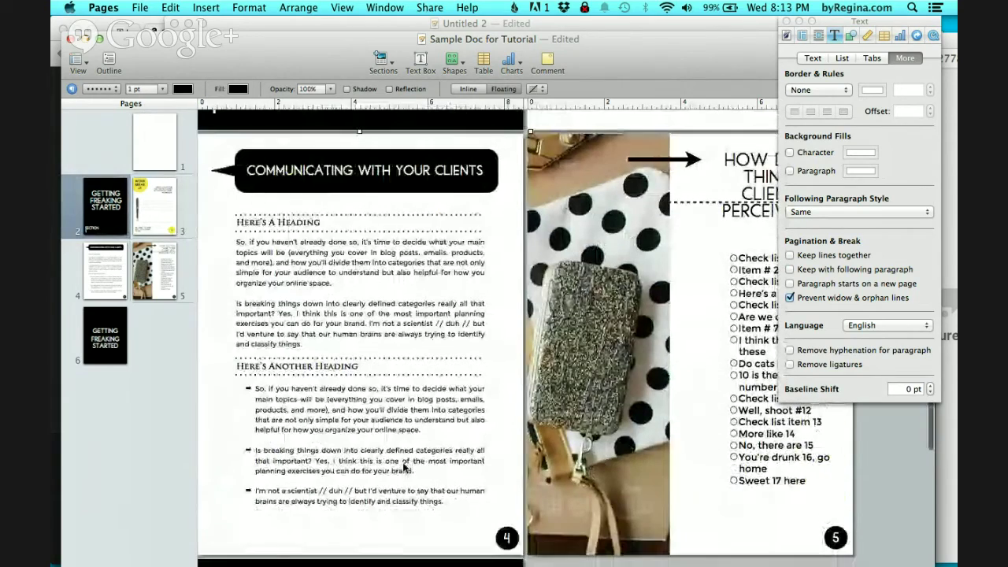
{"action": "scroll", "coordinate": [402, 467], "scroll_direction": "up", "scroll_amount": 1}
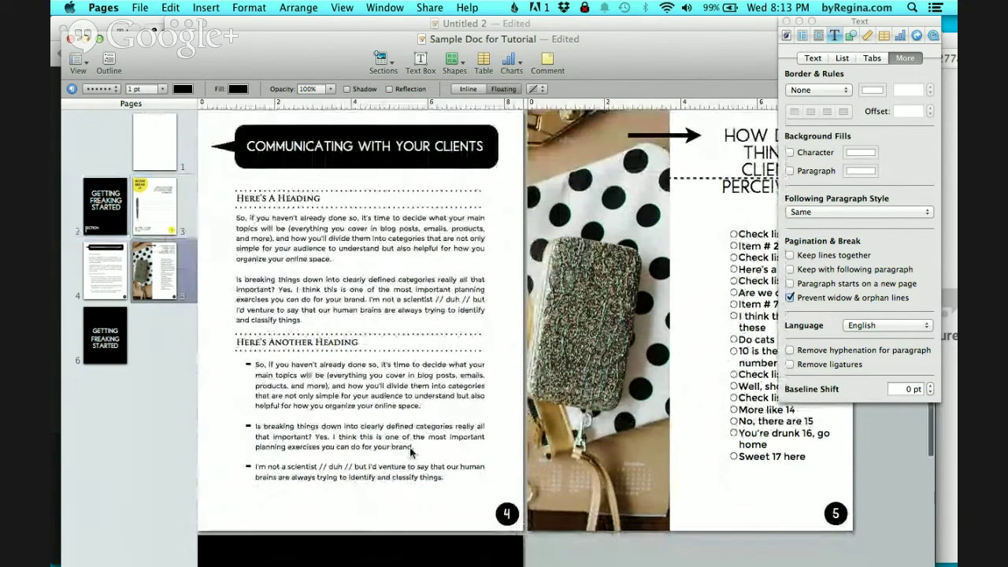
{"action": "scroll", "coordinate": [409, 453], "scroll_direction": "up", "scroll_amount": 10}
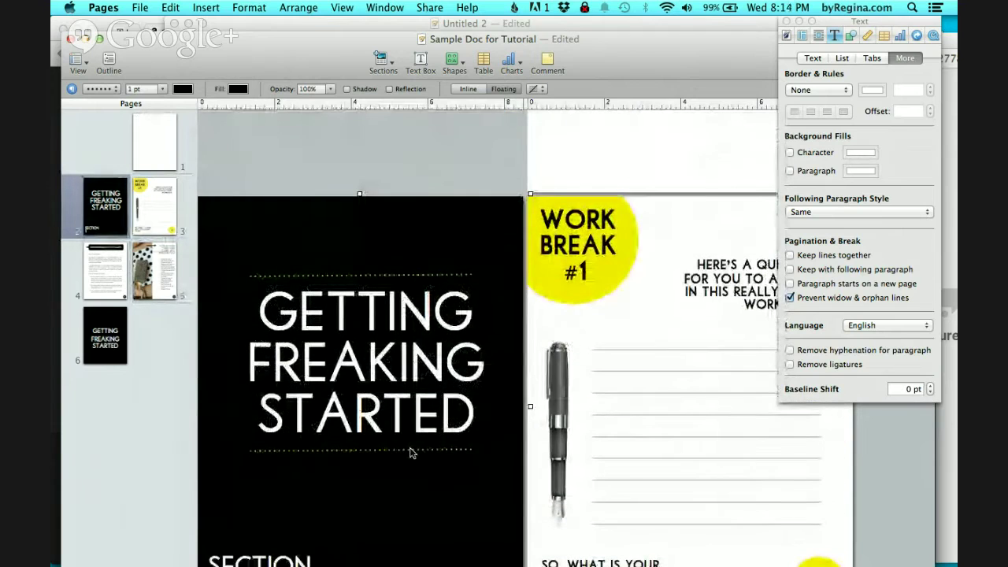
{"action": "scroll", "coordinate": [409, 453], "scroll_direction": "down", "scroll_amount": 5}
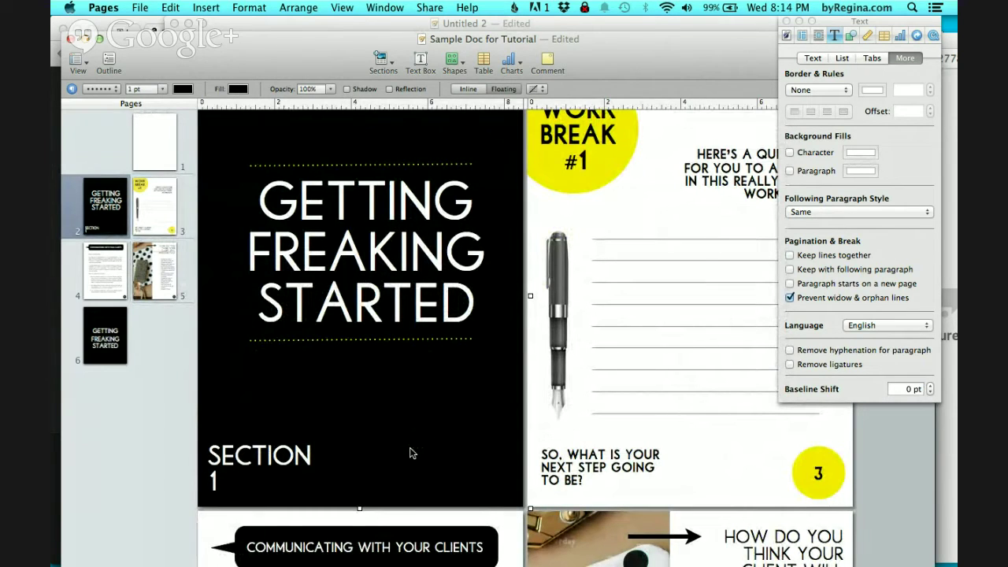
{"action": "scroll", "coordinate": [409, 453], "scroll_direction": "down", "scroll_amount": 10}
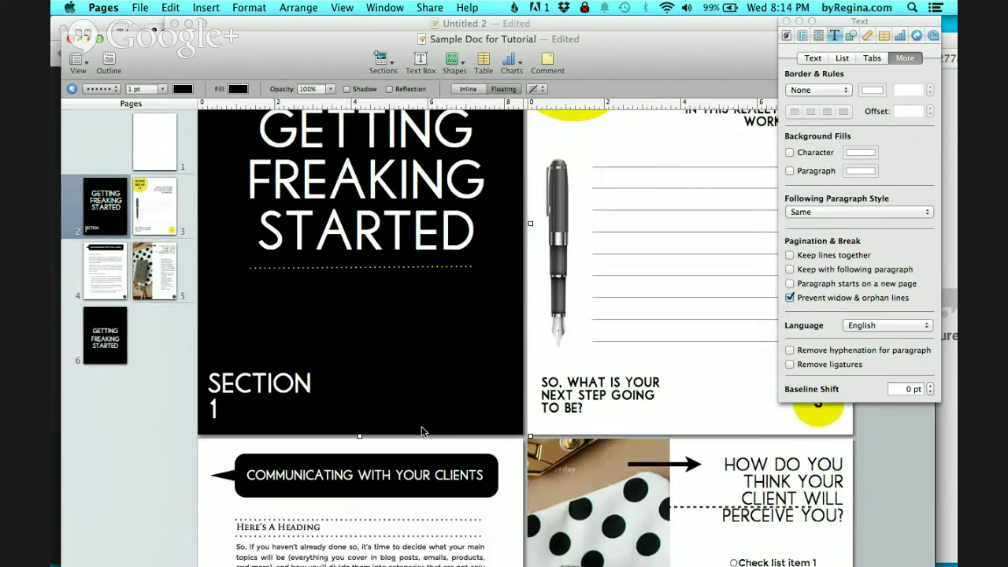
{"action": "scroll", "coordinate": [422, 432], "scroll_direction": "down", "scroll_amount": 9}
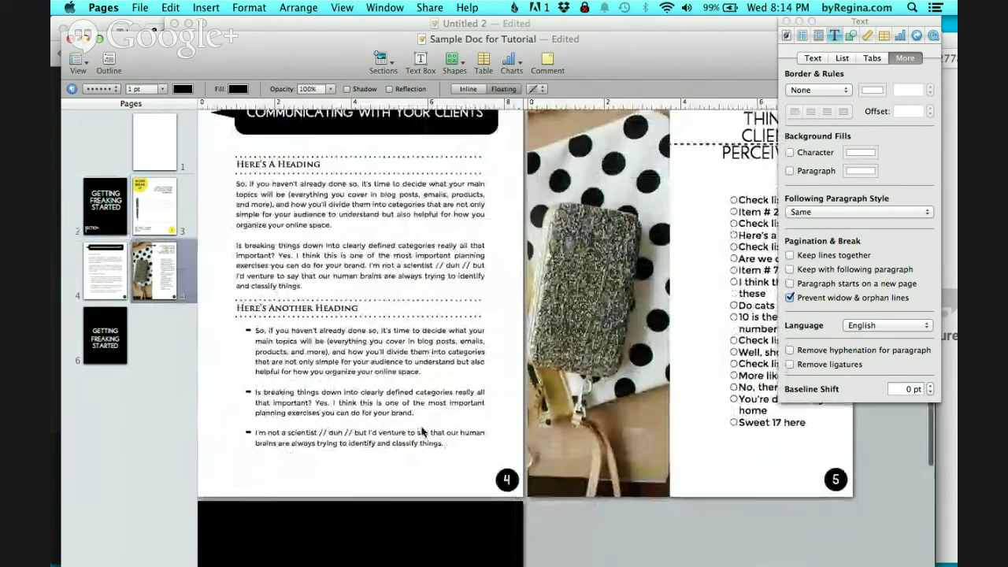
{"action": "scroll", "coordinate": [421, 432], "scroll_direction": "down", "scroll_amount": 2}
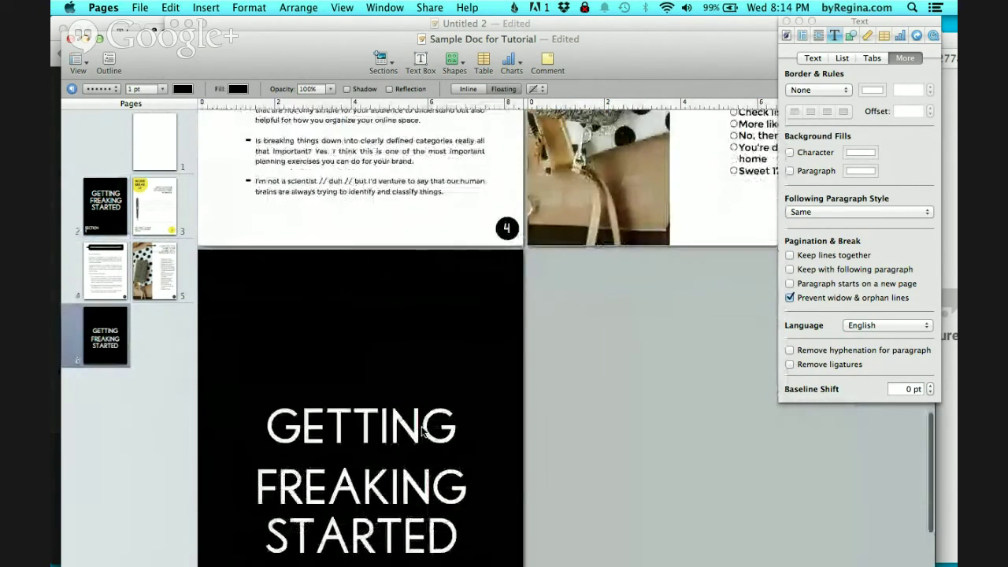
{"action": "scroll", "coordinate": [421, 432], "scroll_direction": "down", "scroll_amount": 3}
{"action": "scroll", "coordinate": [422, 431], "scroll_direction": "up", "scroll_amount": 8}
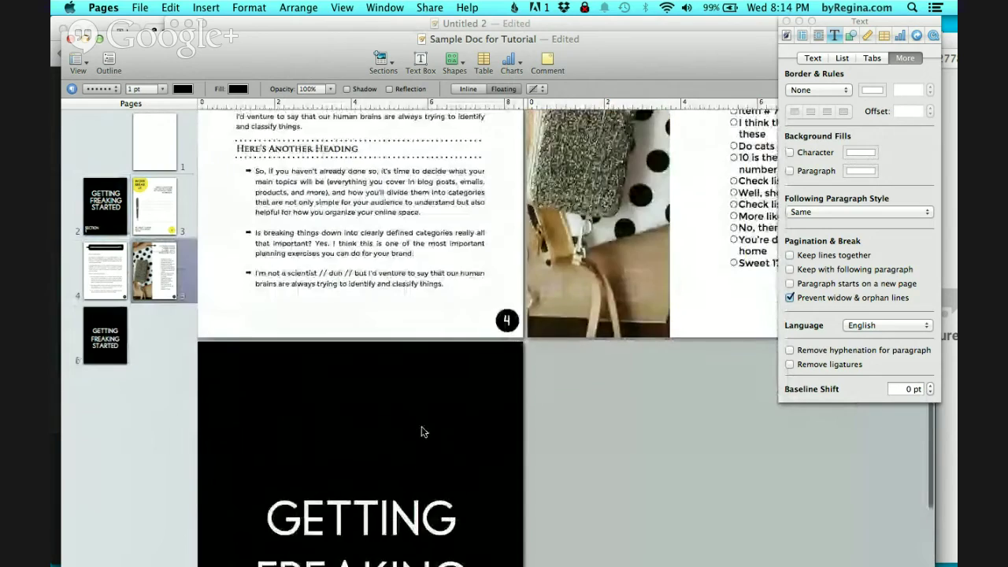
Step: Review the "Work Break #1" worksheet page beside the original cover, along with the rebuilt cover and the content page
{"action": "scroll", "coordinate": [421, 432], "scroll_direction": "up", "scroll_amount": 15}
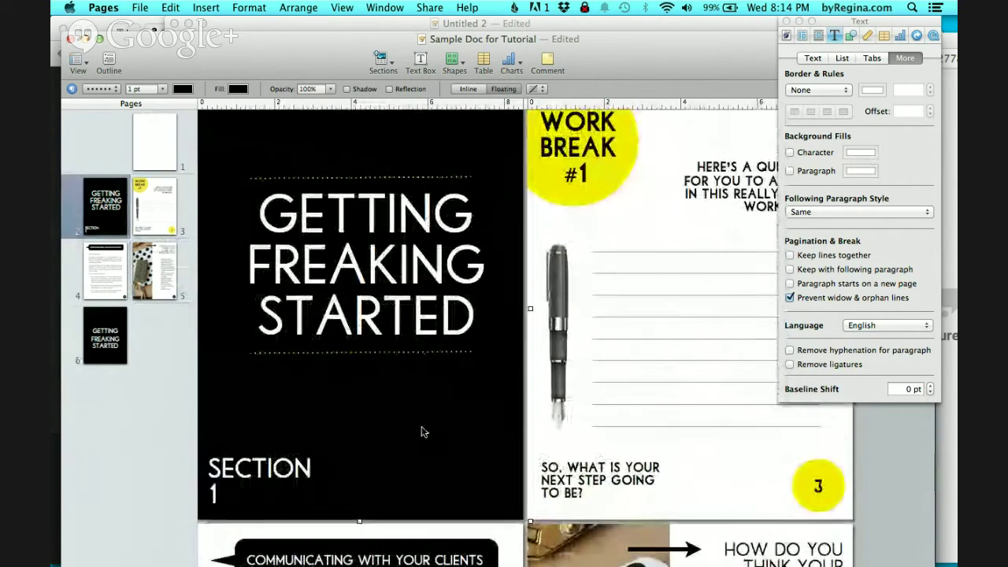
{"action": "scroll", "coordinate": [422, 432], "scroll_direction": "up", "scroll_amount": 3}
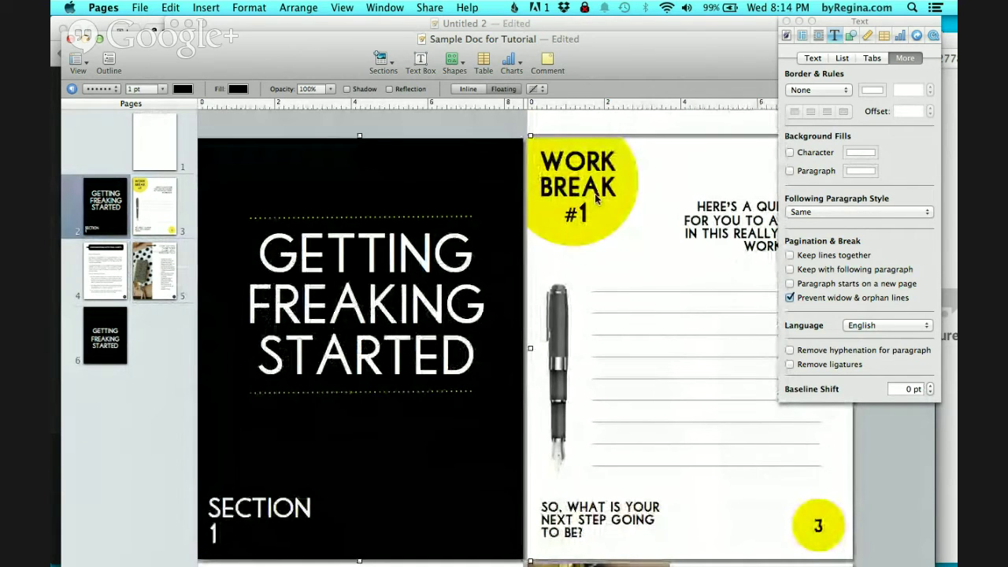
{"action": "left_click", "coordinate": [654, 174]}
{"action": "scroll", "coordinate": [656, 223], "scroll_direction": "down", "scroll_amount": 5}
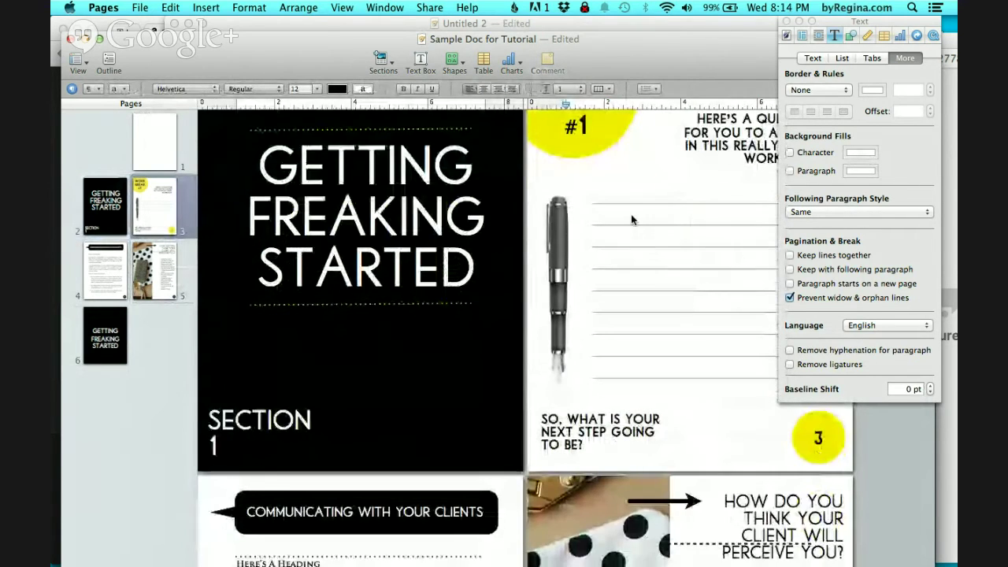
{"action": "scroll", "coordinate": [628, 233], "scroll_direction": "up", "scroll_amount": 5}
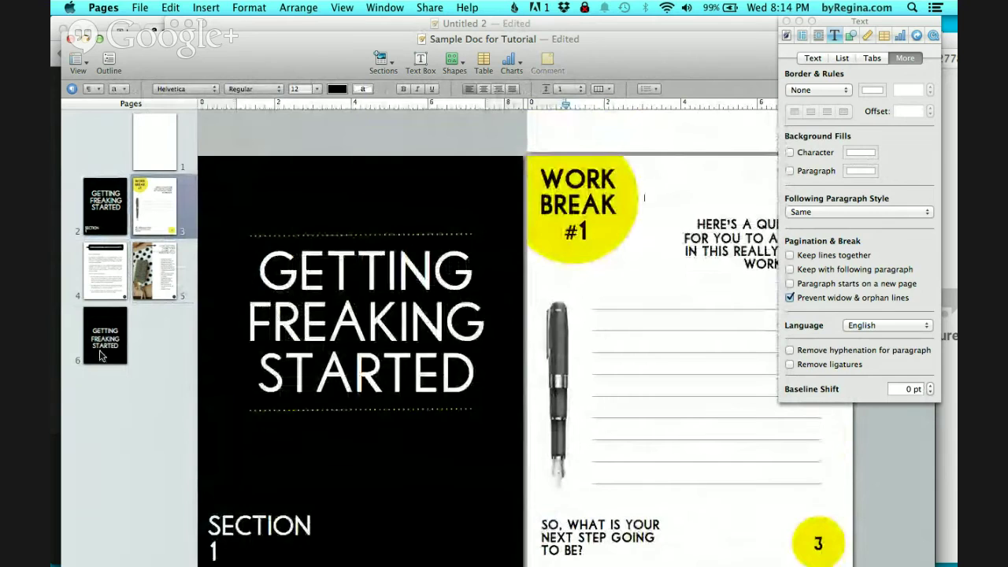
{"action": "left_click", "coordinate": [100, 355]}
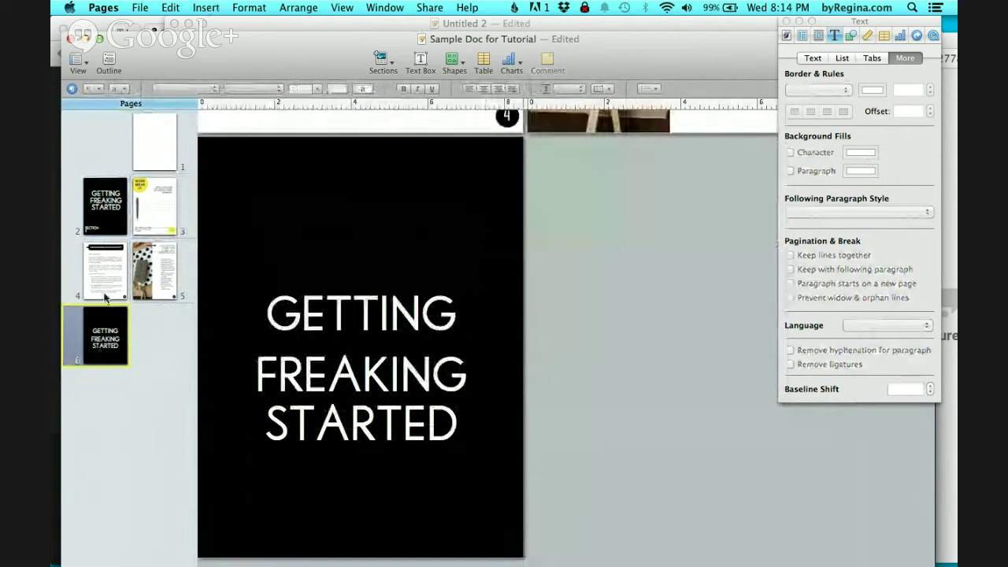
{"action": "left_click", "coordinate": [118, 241]}
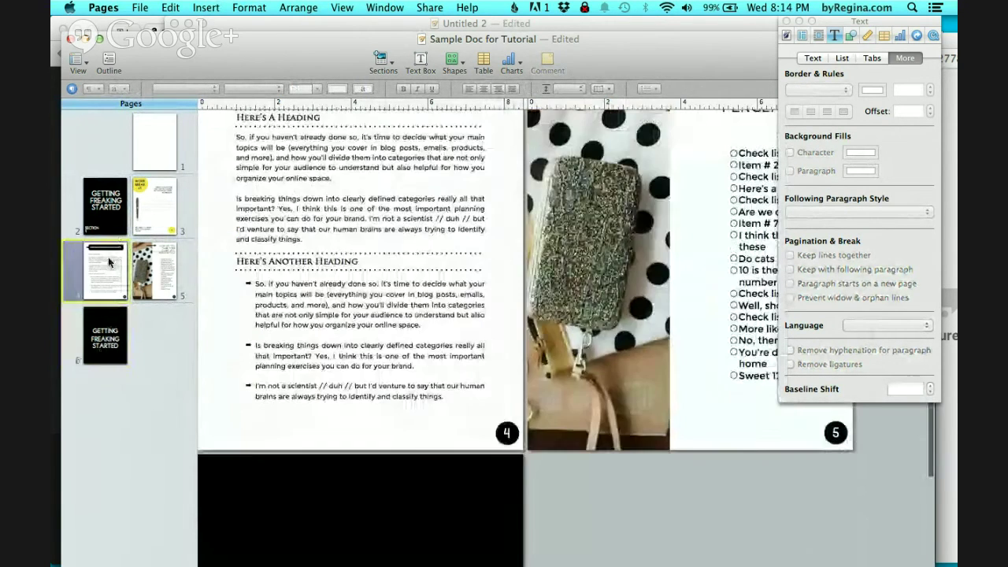
Step: Insert a blank section after the rebuilt black cover on page 6
{"action": "left_click", "coordinate": [101, 352]}
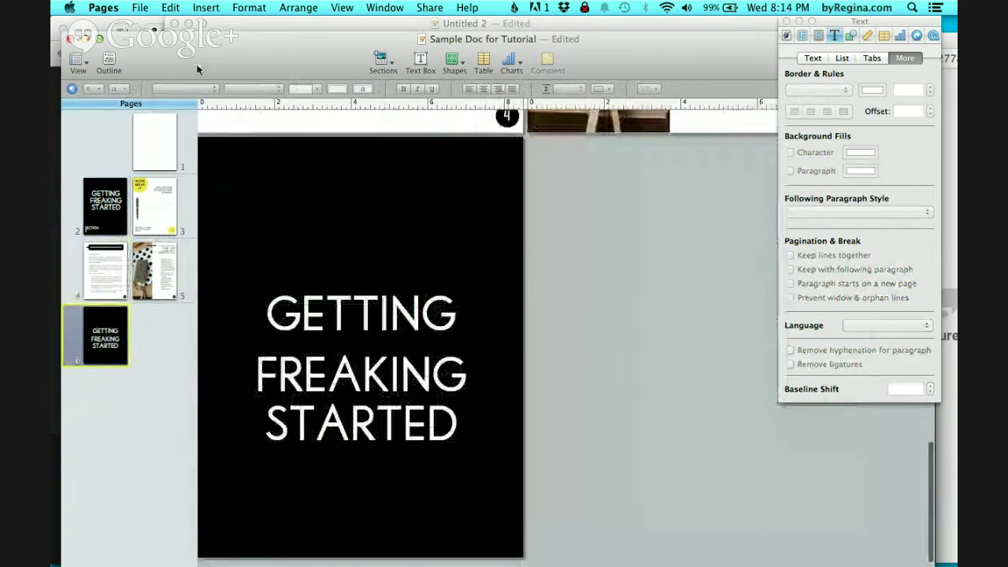
{"action": "left_click", "coordinate": [208, 8]}
{"action": "mouse_move", "coordinate": [236, 24]}
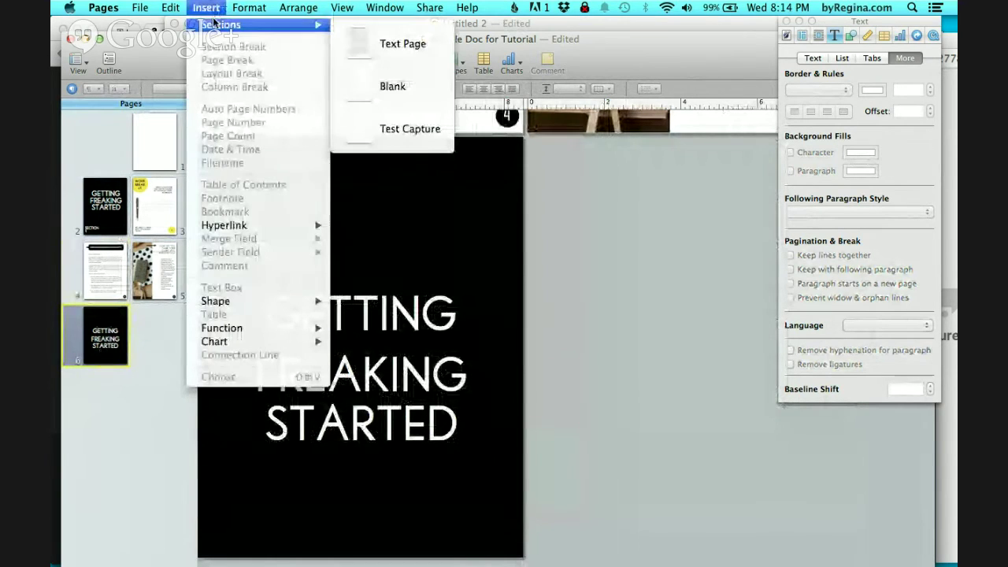
{"action": "left_click", "coordinate": [374, 71]}
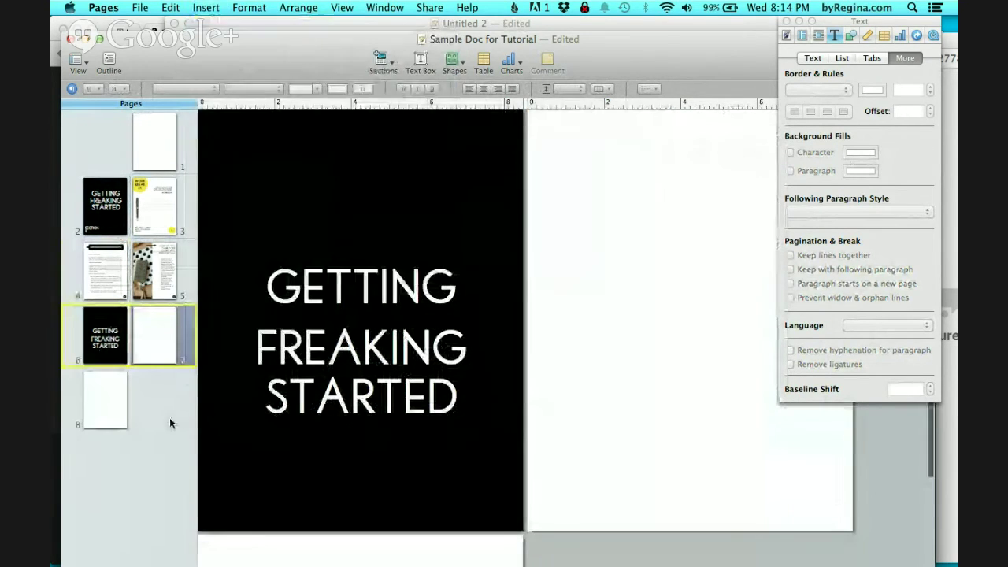
Step: Copy the "Work Break #1" page from page 3 and paste it after blank page 8
{"action": "left_click", "coordinate": [103, 207]}
{"action": "left_click", "coordinate": [149, 209]}
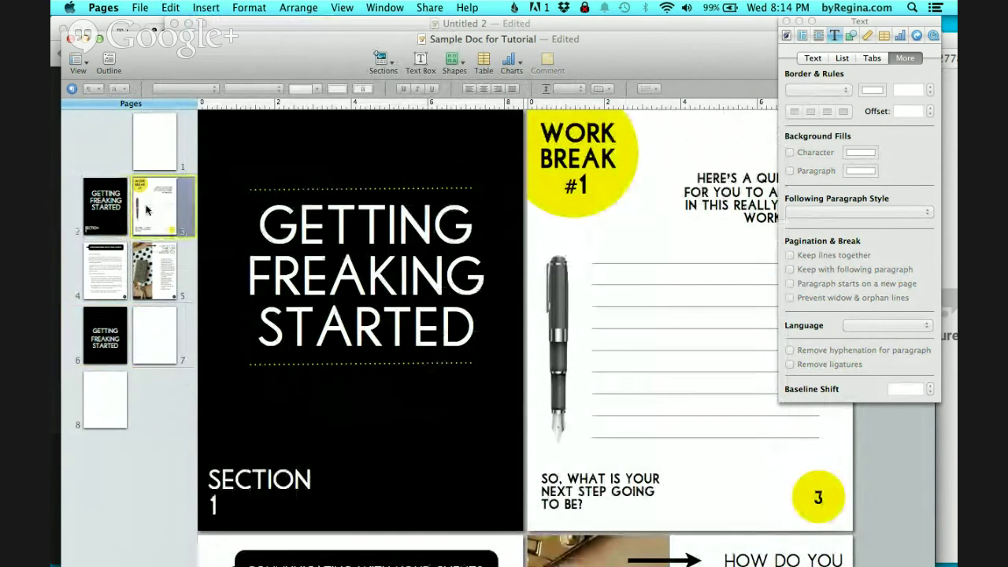
{"action": "right_click", "coordinate": [150, 208]}
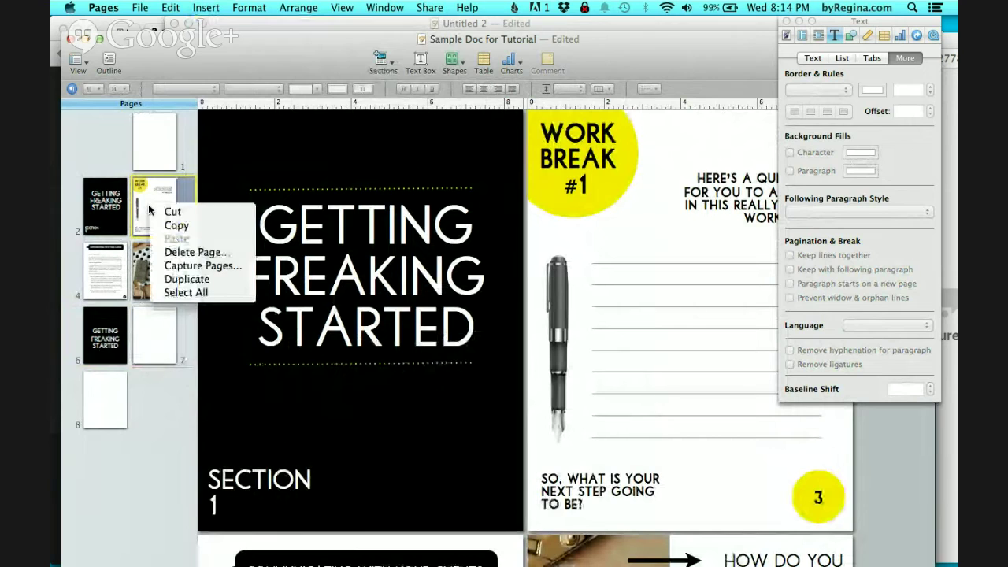
{"action": "left_click", "coordinate": [192, 228]}
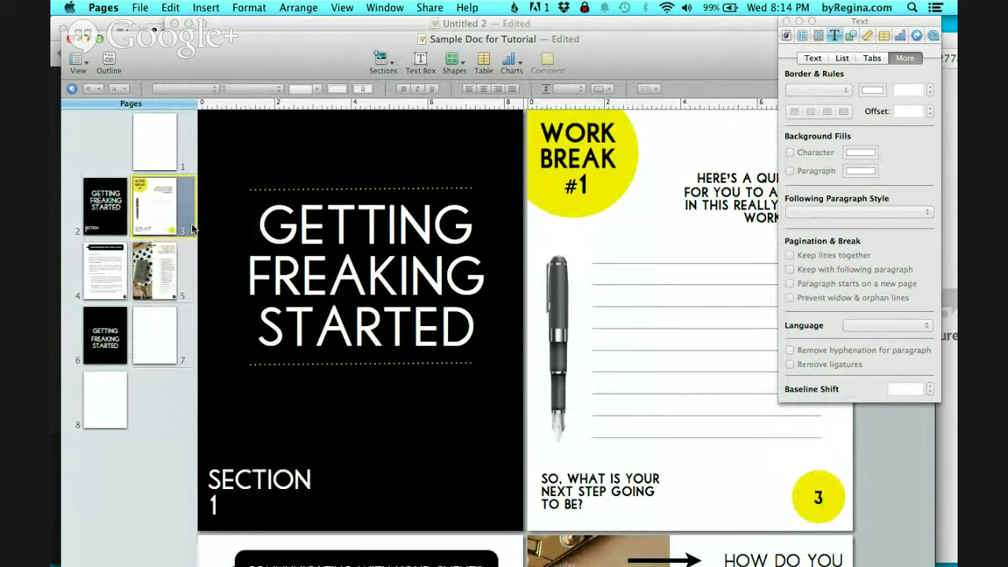
{"action": "left_click", "coordinate": [96, 407]}
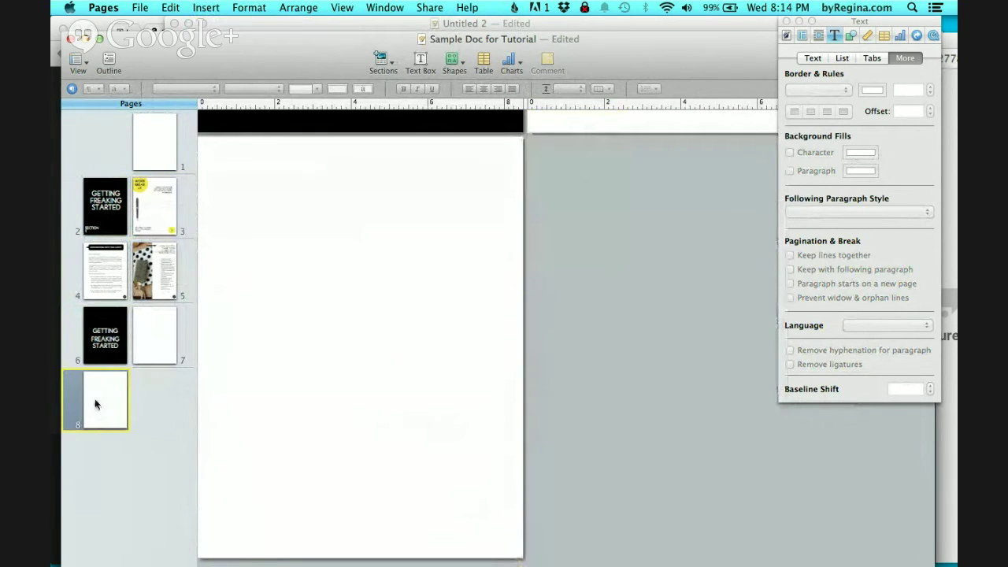
{"action": "right_click", "coordinate": [95, 404]}
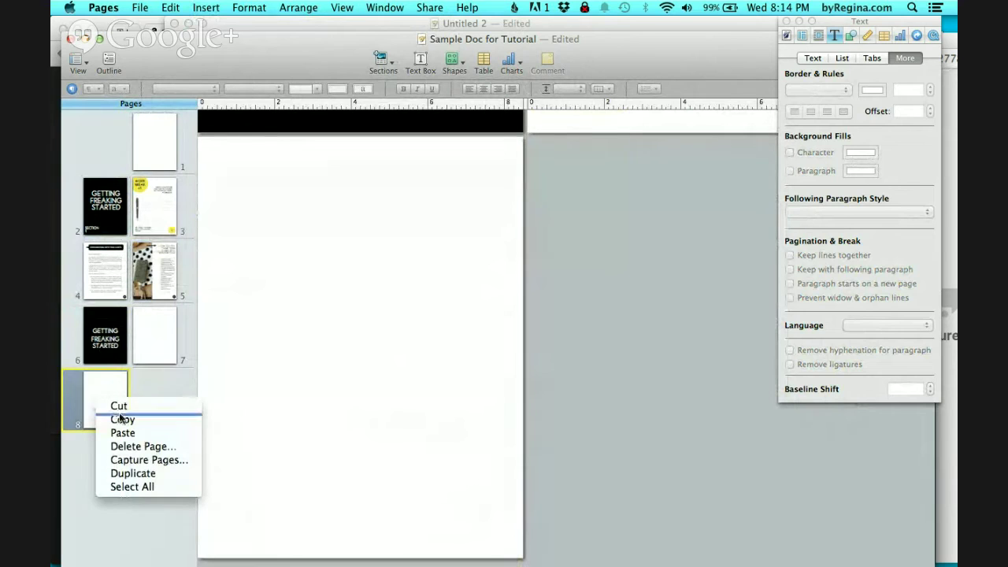
{"action": "left_click", "coordinate": [135, 434]}
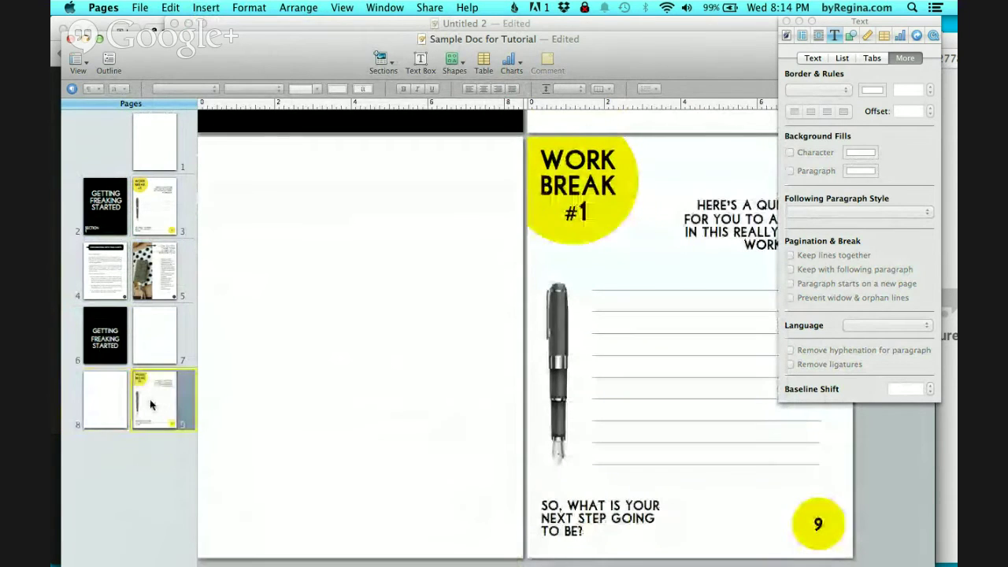
{"action": "mouse_move", "coordinate": [154, 403]}
{"action": "left_mouse_down"}
{"action": "mouse_move", "coordinate": [106, 400]}
{"action": "mouse_move", "coordinate": [157, 403]}
{"action": "left_mouse_up"}
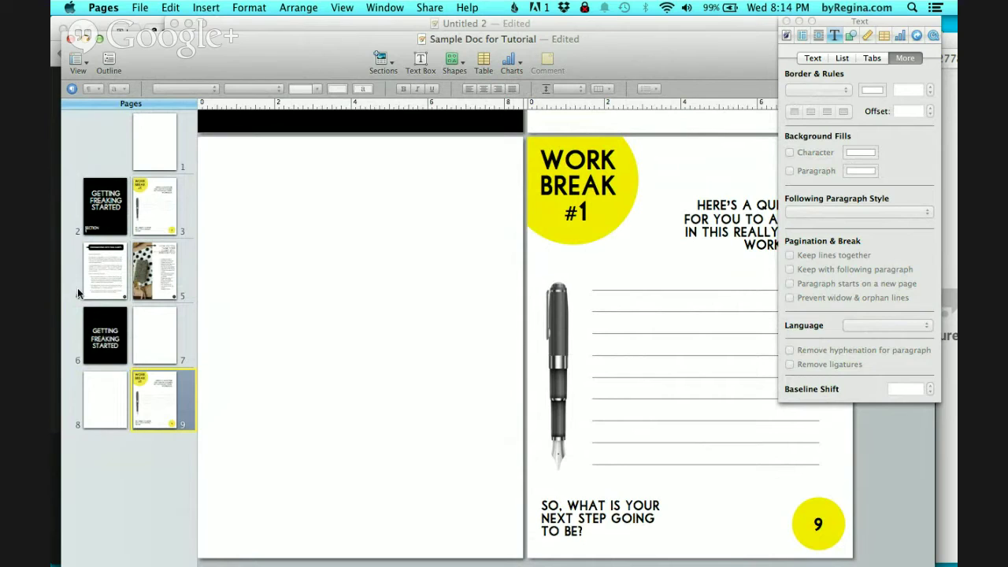
{"action": "left_click", "coordinate": [98, 394]}
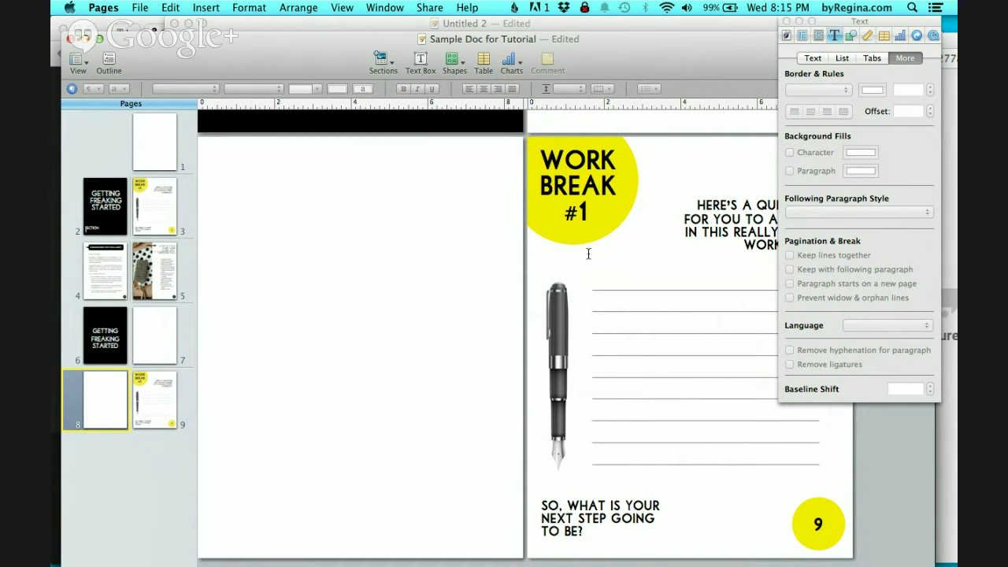
Step: Turn on Facing Pages for the Untitled 2 document and return to Sample Doc for Tutorial
{"action": "left_click", "coordinate": [735, 25]}
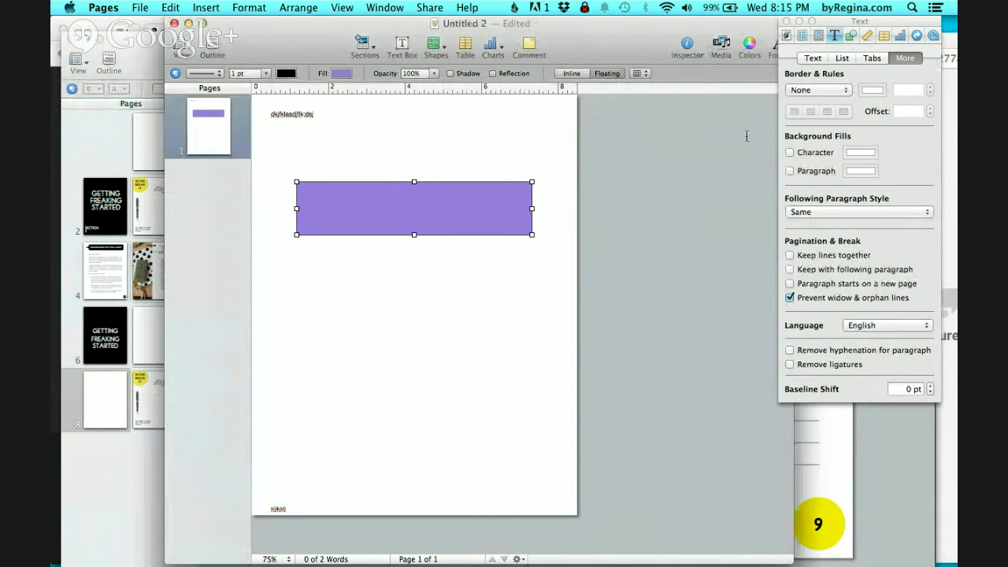
{"action": "left_click", "coordinate": [786, 21]}
{"action": "left_click", "coordinate": [684, 48]}
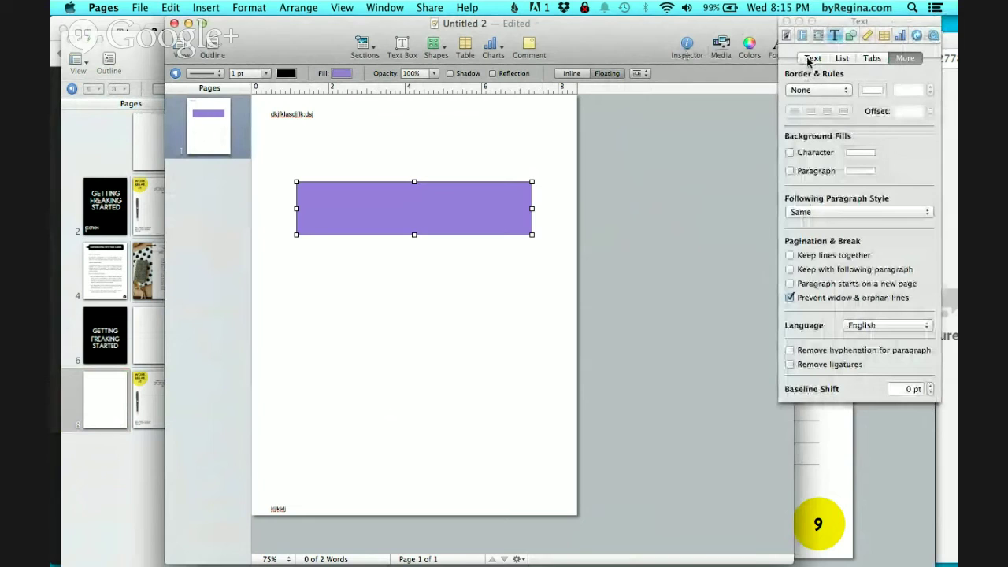
{"action": "left_click", "coordinate": [787, 36]}
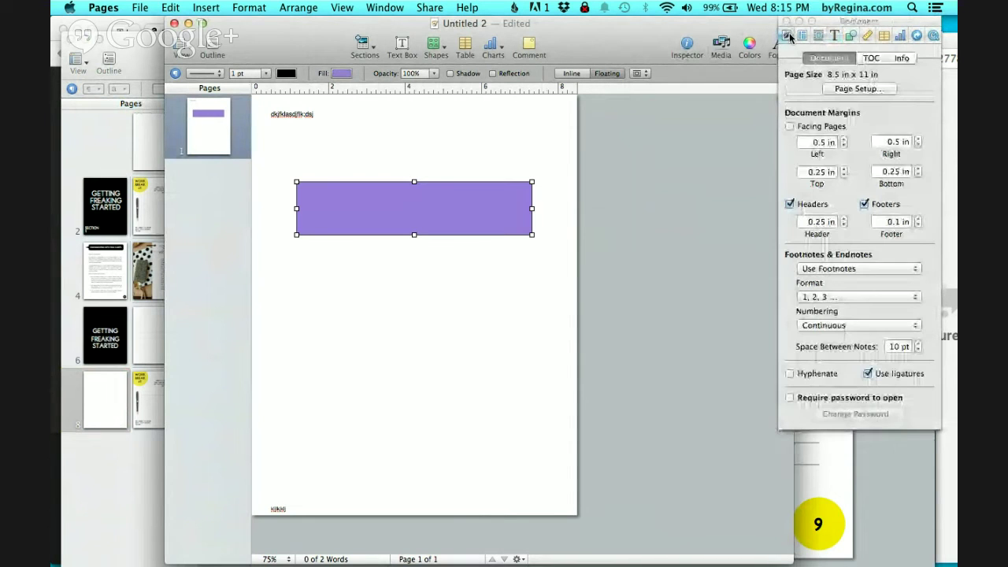
{"action": "left_click", "coordinate": [789, 127]}
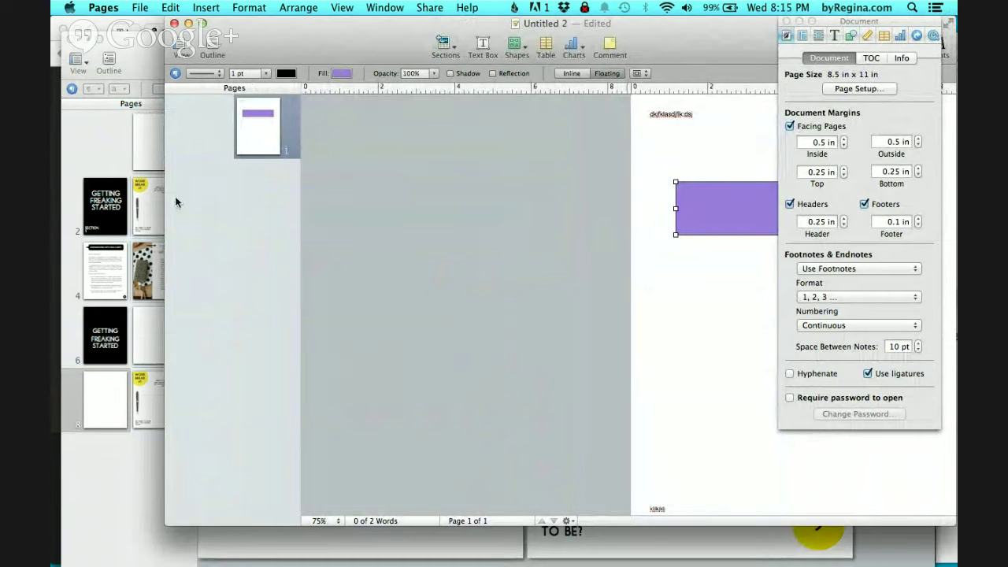
{"action": "left_click", "coordinate": [122, 486]}
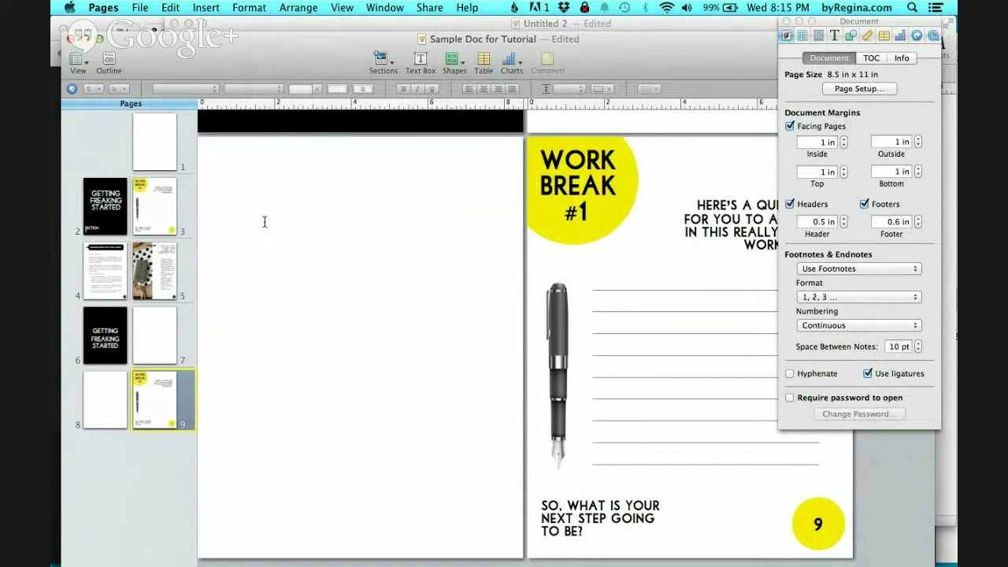
Step: Try enlarging a circle shape freely in the upper-left area of blank page 8, and delete the circle
{"action": "left_click", "coordinate": [274, 185]}
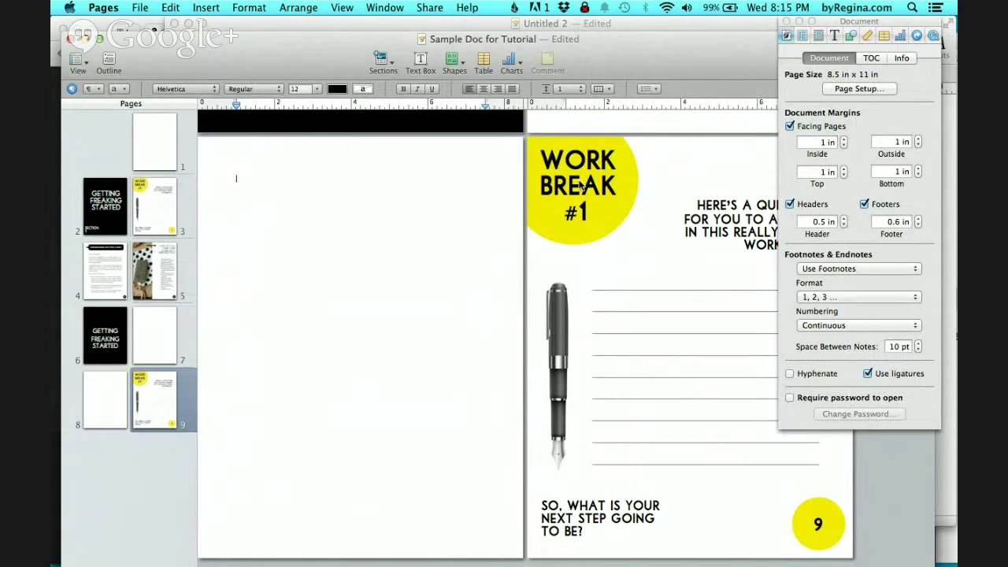
{"action": "left_click", "coordinate": [453, 63]}
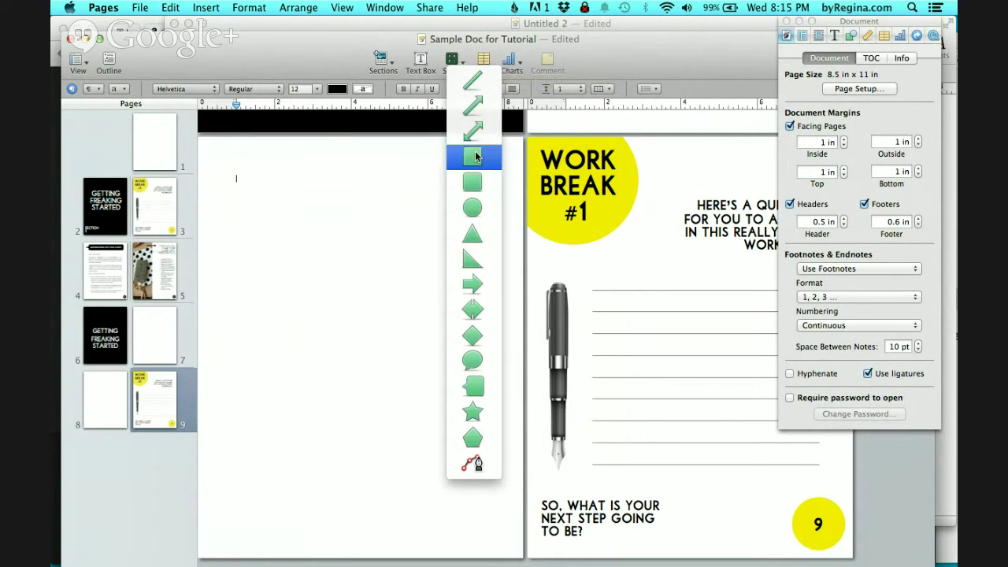
{"action": "left_click", "coordinate": [472, 207]}
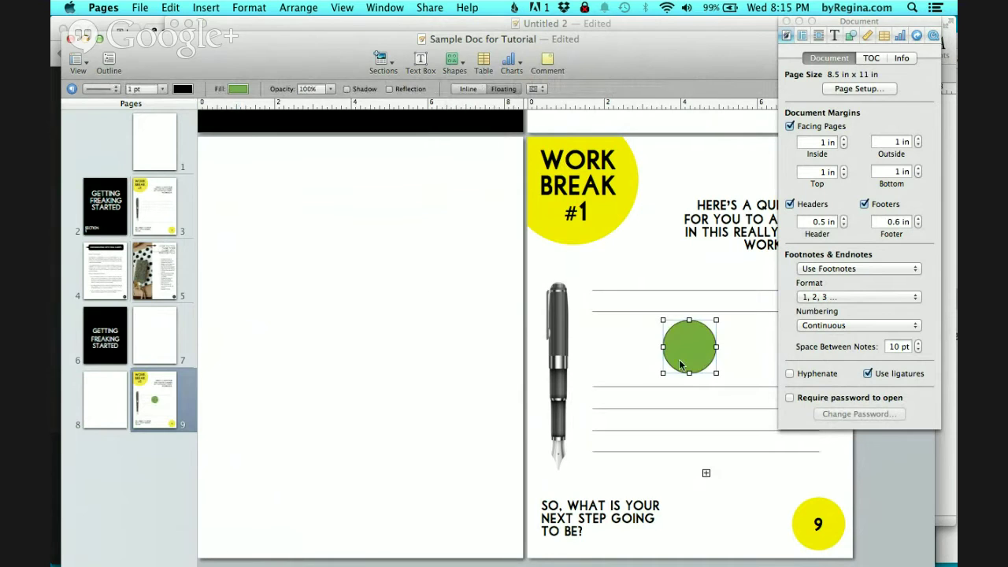
{"action": "left_click_drag", "start_coordinate": [686, 349], "coordinate": [253, 191]}
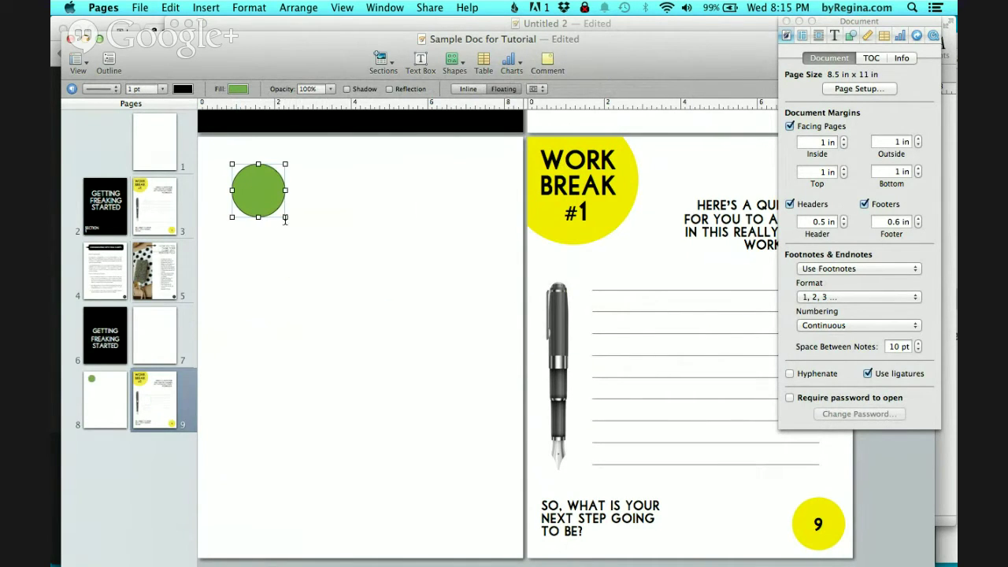
{"action": "left_click_drag", "start_coordinate": [285, 221], "coordinate": [334, 273]}
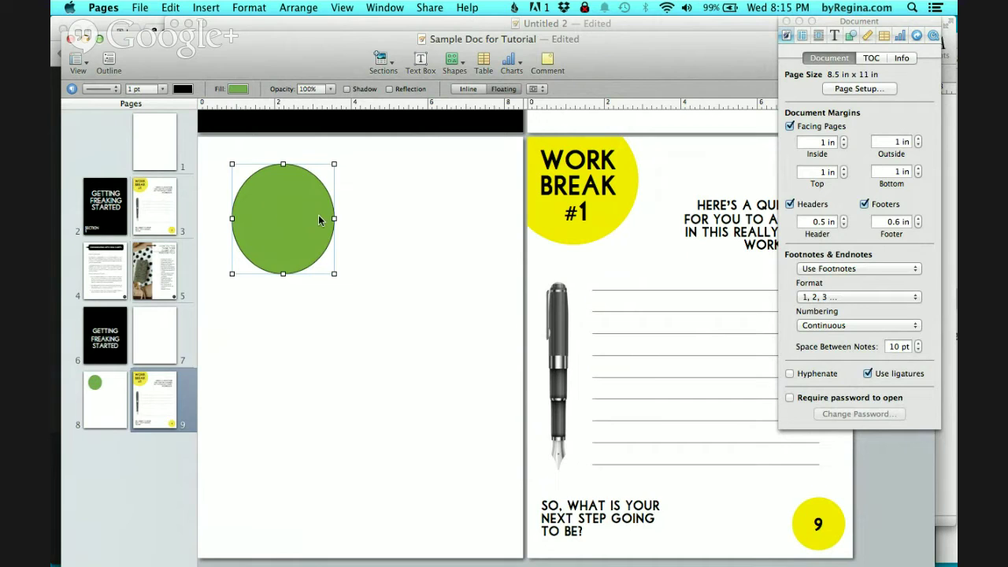
{"action": "key", "text": "Delete"}
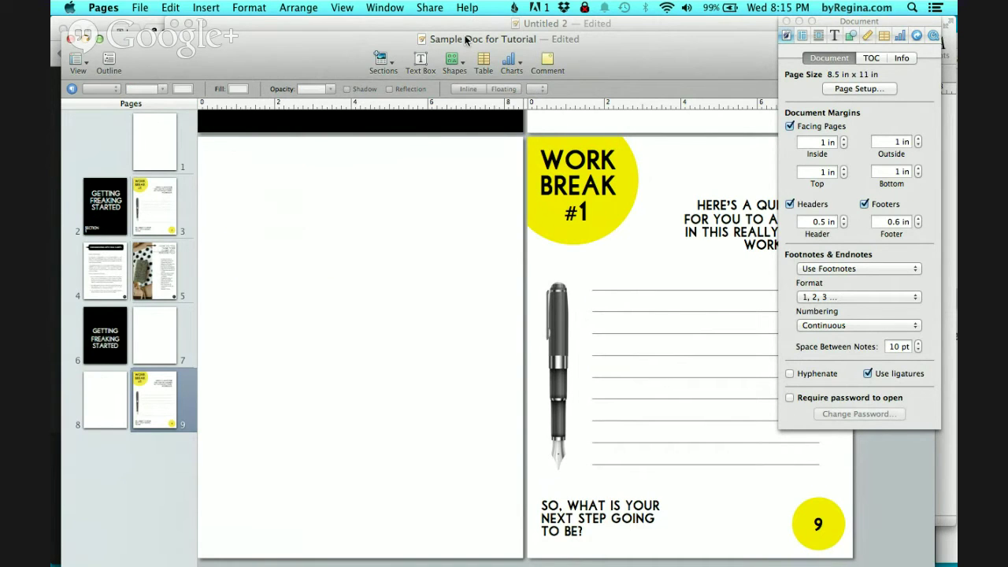
Step: Try enlarging another circle on blank page 8, first proportionally and finally into a tall oval, and delete it
{"action": "left_click", "coordinate": [452, 63]}
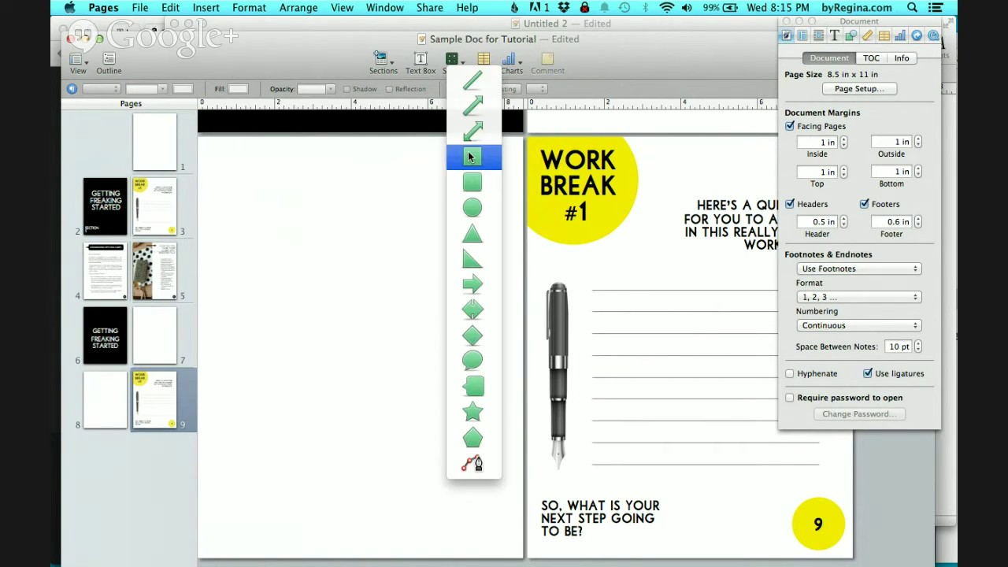
{"action": "left_click", "coordinate": [472, 207]}
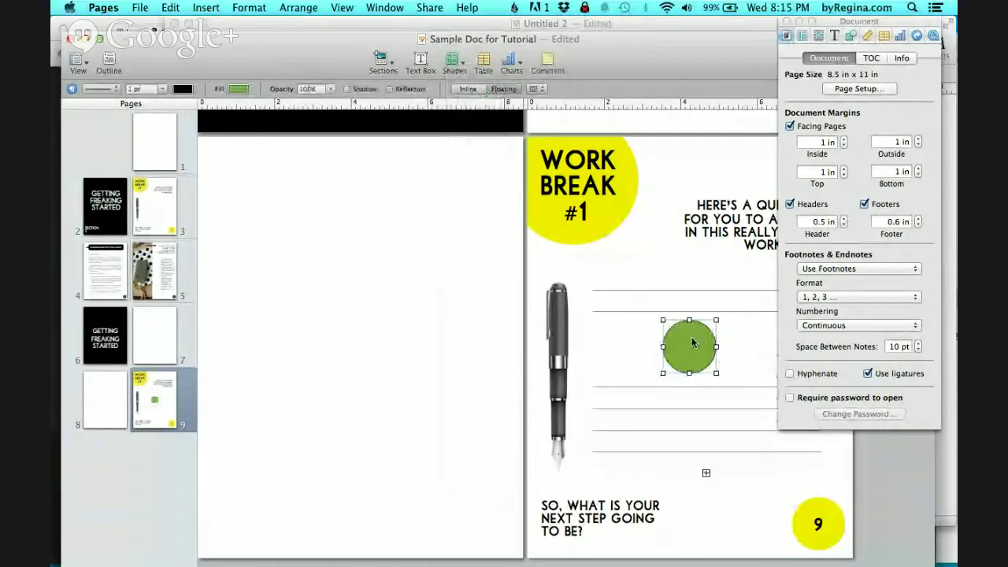
{"action": "left_click_drag", "start_coordinate": [685, 346], "coordinate": [299, 207]}
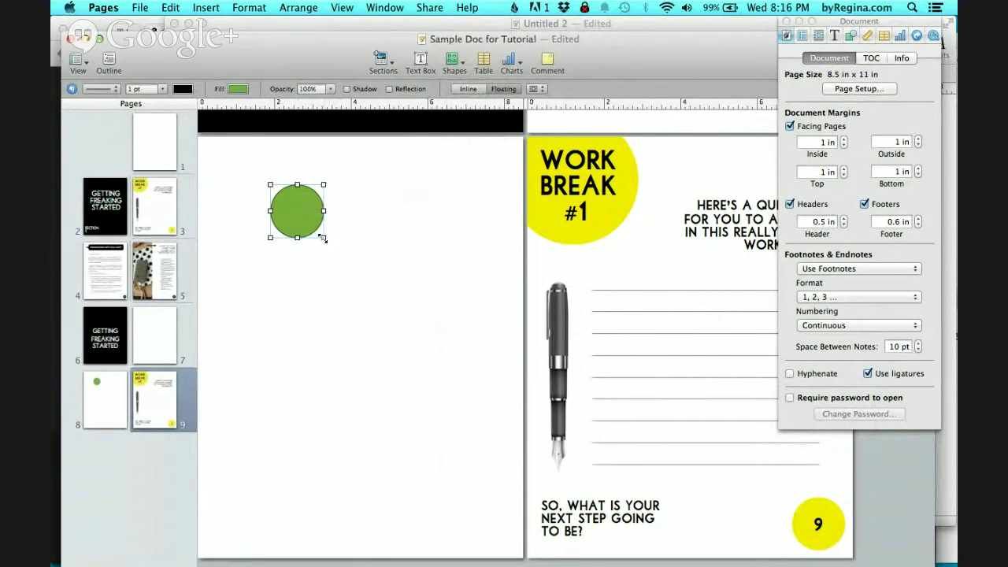
{"action": "left_click_drag", "start_coordinate": [323, 238], "coordinate": [416, 285]}
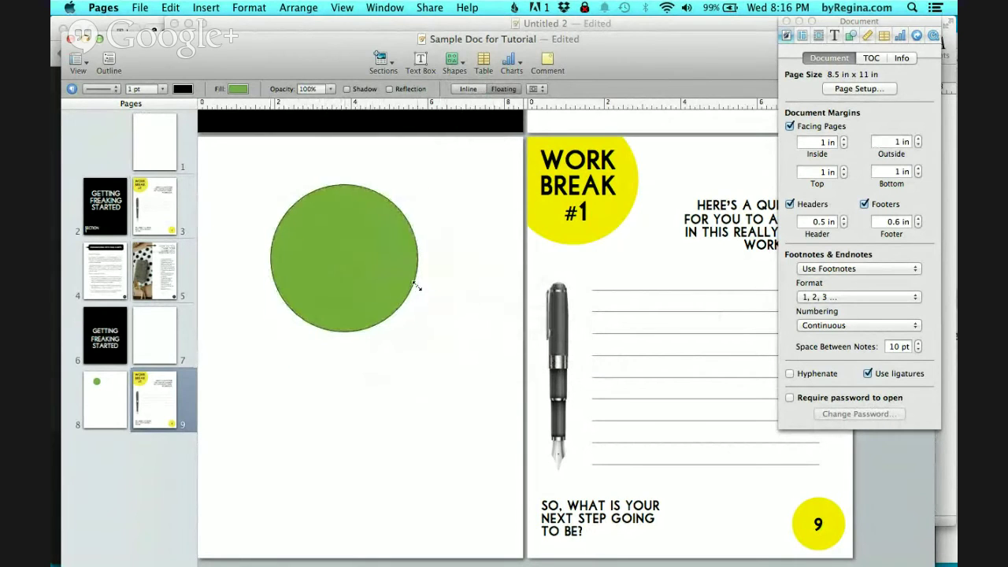
{"action": "left_click_drag", "start_coordinate": [418, 332], "coordinate": [428, 411]}
{"action": "key", "text": "Delete"}
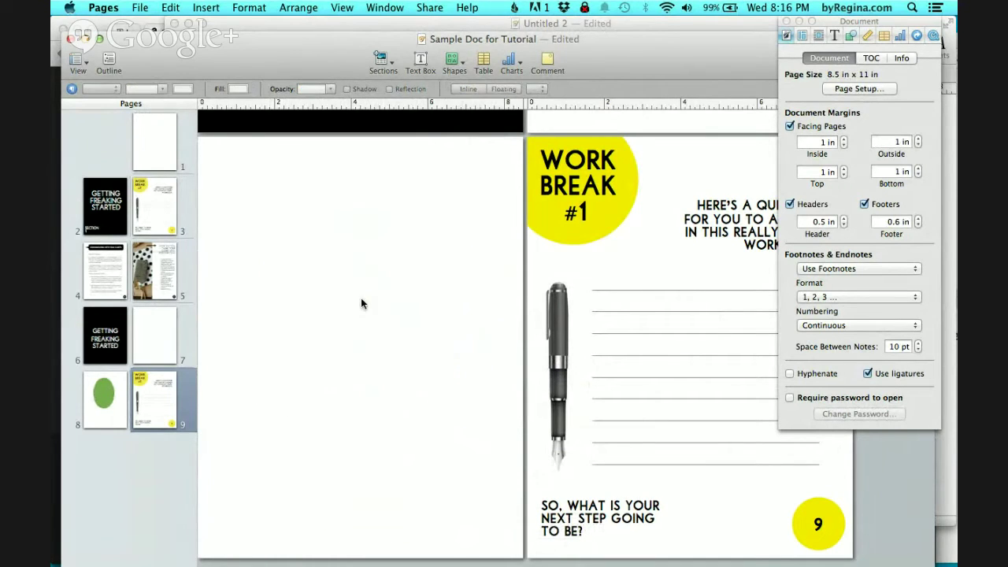
Step: Add a circle shape, place it enlarged in the upper middle of page 8, and delete the stray text box from page 9
{"action": "left_click", "coordinate": [420, 59]}
{"action": "left_click", "coordinate": [453, 61]}
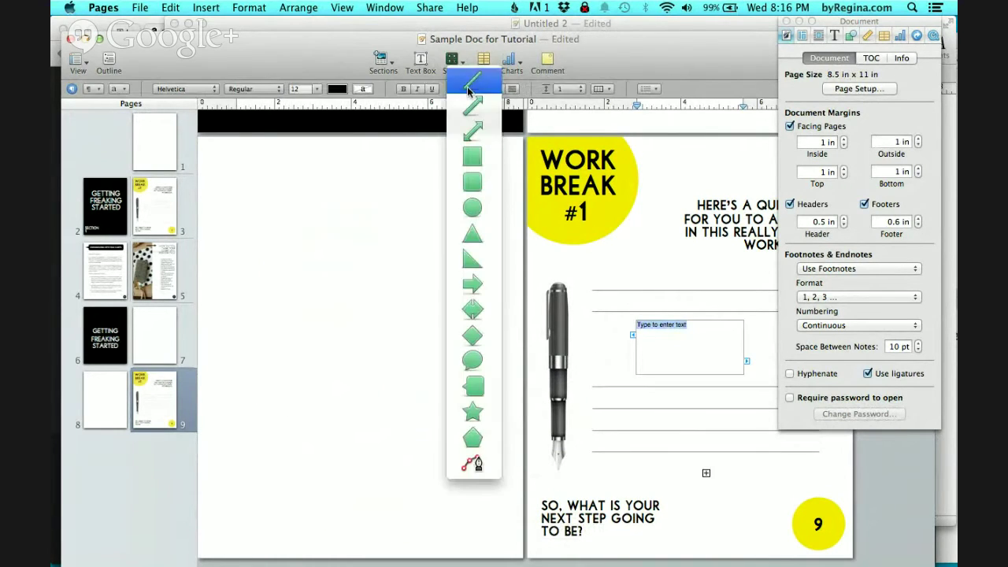
{"action": "left_click", "coordinate": [473, 211]}
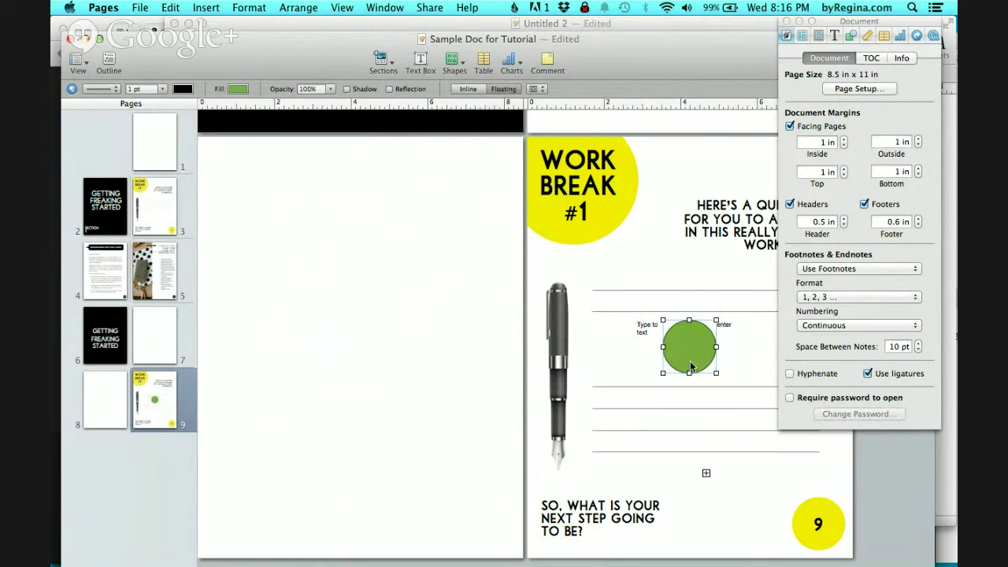
{"action": "left_click_drag", "start_coordinate": [649, 361], "coordinate": [402, 329]}
{"action": "left_click", "coordinate": [665, 334]}
{"action": "key", "text": "Delete"}
Step: Fill the circle with yellow and move it to bleed off the upper-left corner of page 8
{"action": "left_click", "coordinate": [239, 89]}
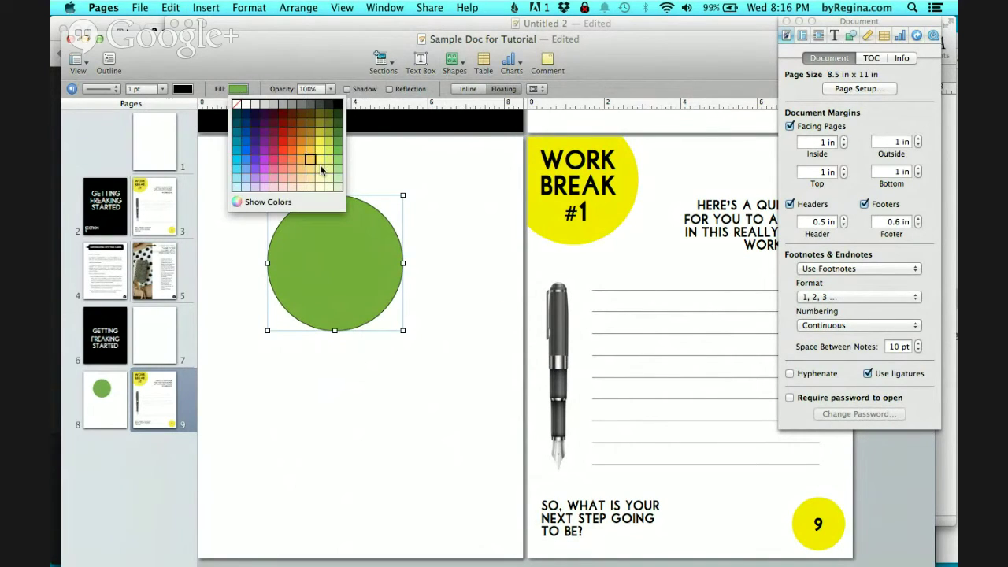
{"action": "left_click", "coordinate": [320, 141]}
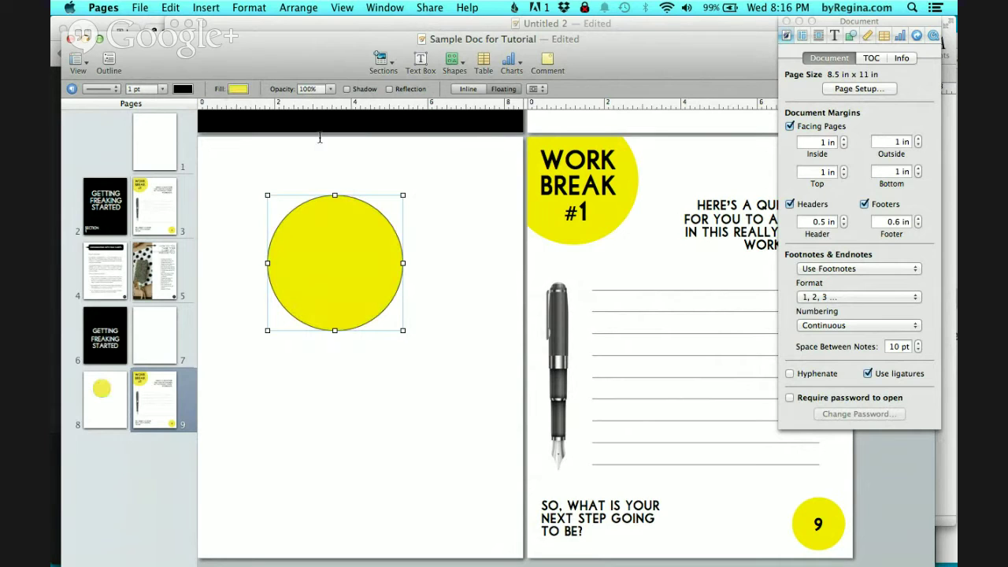
{"action": "left_click_drag", "start_coordinate": [341, 261], "coordinate": [237, 184]}
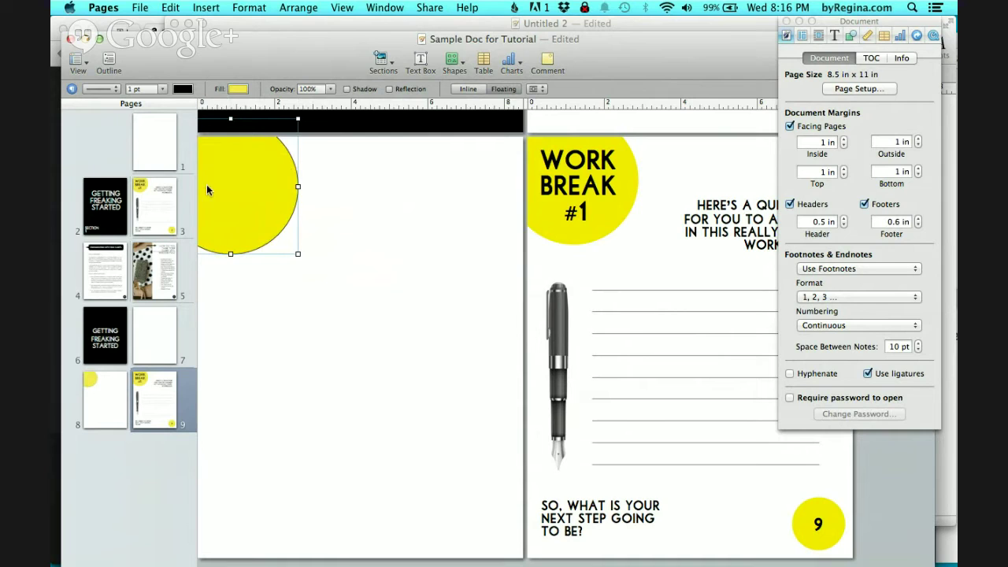
Step: Try a 4 pt dotted outline on the yellow circle, and set the outline back to None
{"action": "left_click", "coordinate": [102, 89]}
{"action": "left_click", "coordinate": [110, 125]}
{"action": "left_click", "coordinate": [161, 90]}
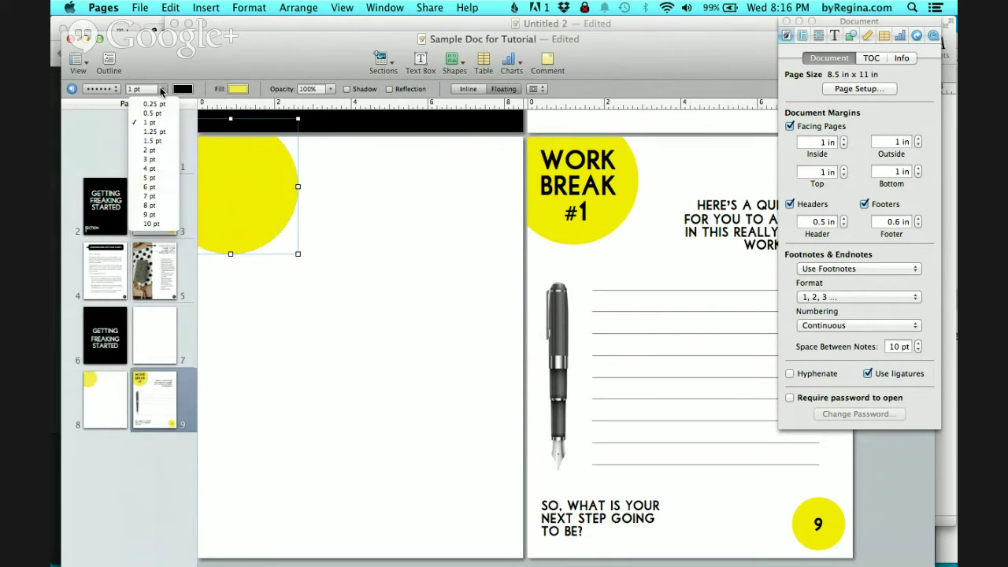
{"action": "left_click", "coordinate": [152, 170]}
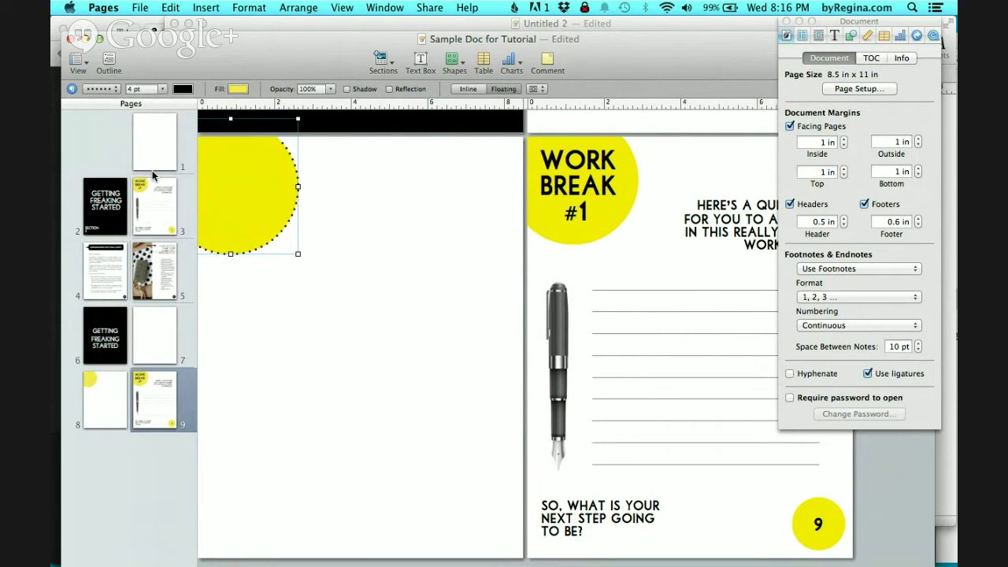
{"action": "left_click", "coordinate": [113, 93]}
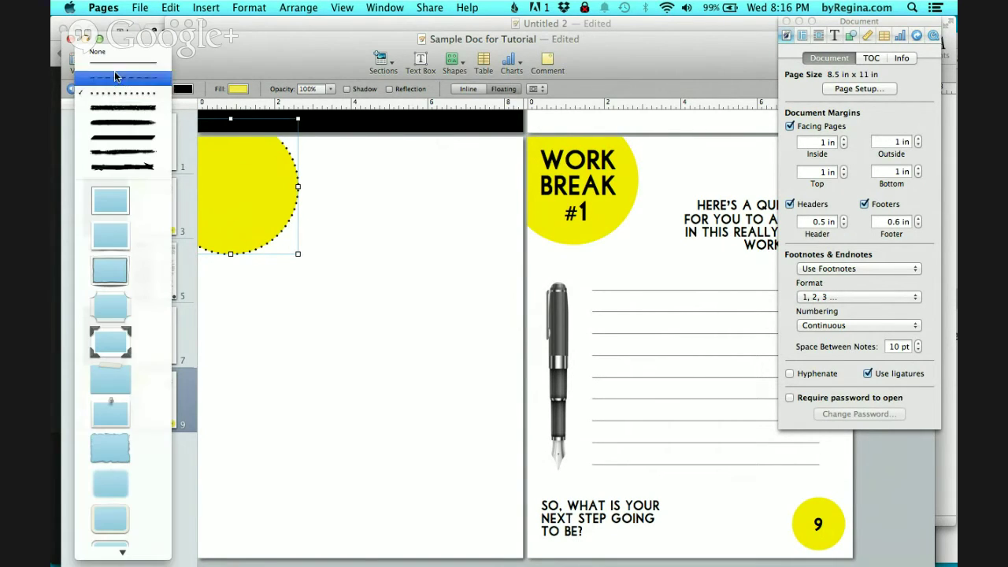
{"action": "left_click", "coordinate": [114, 52]}
Step: Give the yellow circle on page 8 a dashed outline 3 pt thick
{"action": "left_click", "coordinate": [110, 89]}
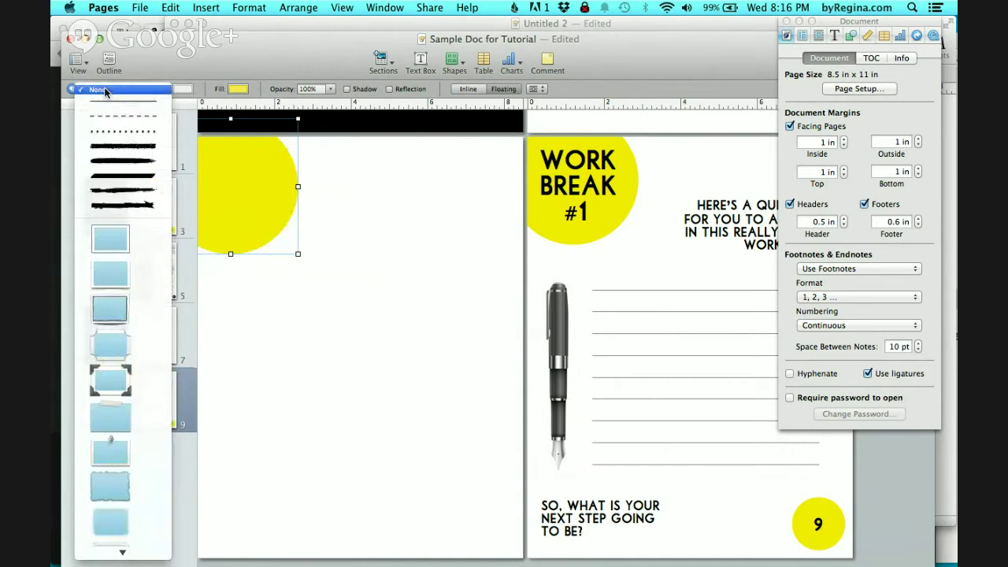
{"action": "left_click", "coordinate": [122, 115]}
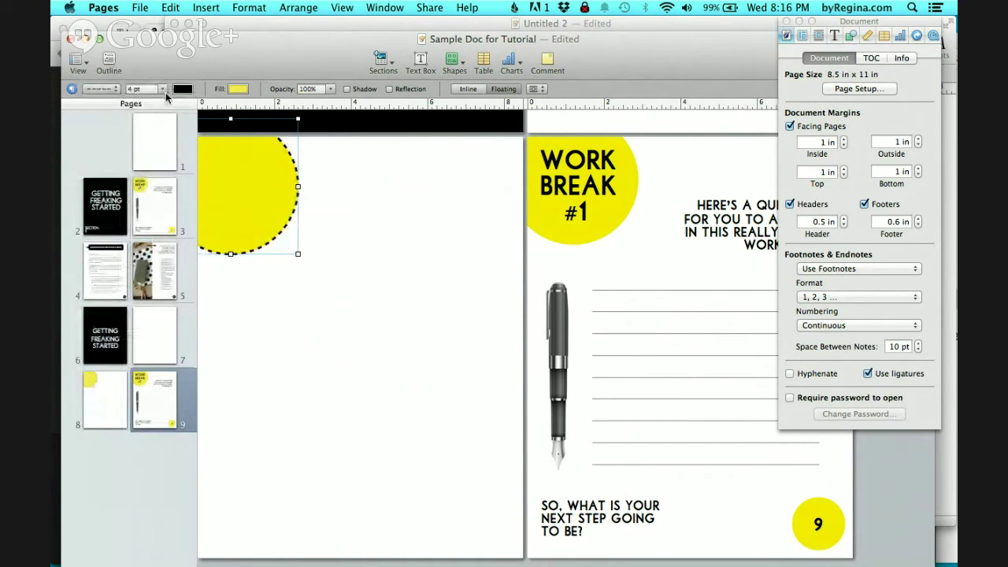
{"action": "left_click", "coordinate": [163, 89]}
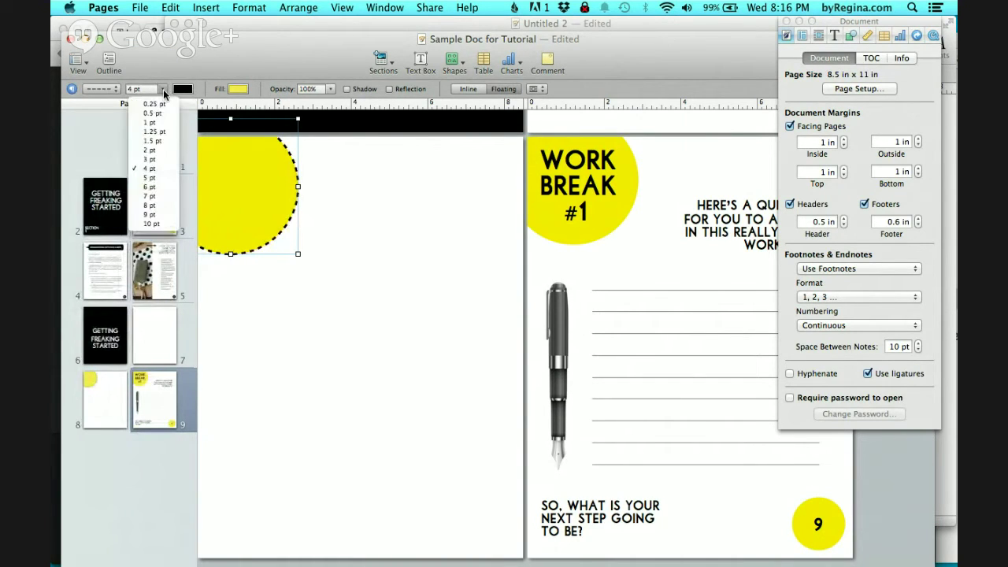
{"action": "left_click", "coordinate": [153, 156]}
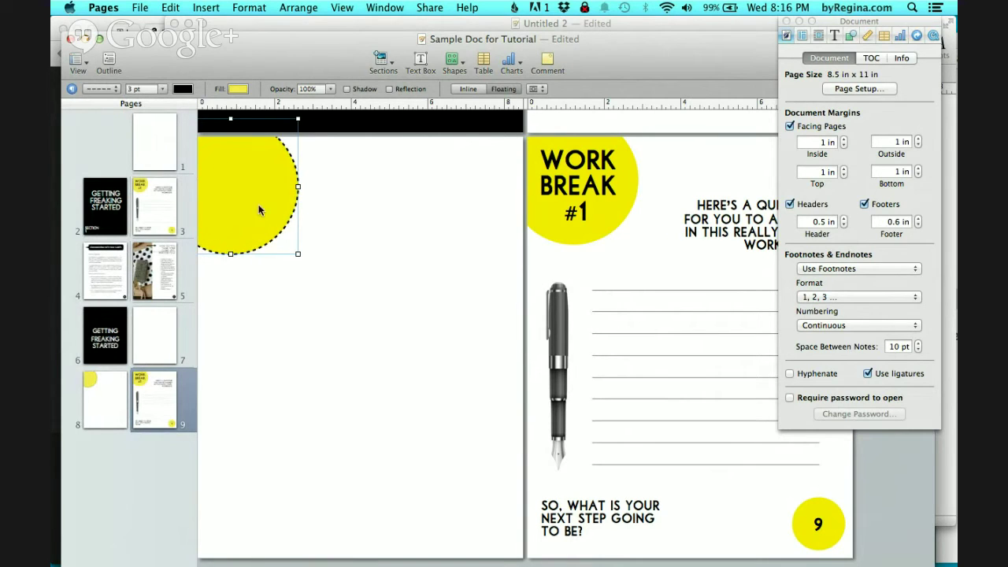
{"action": "left_click", "coordinate": [363, 203]}
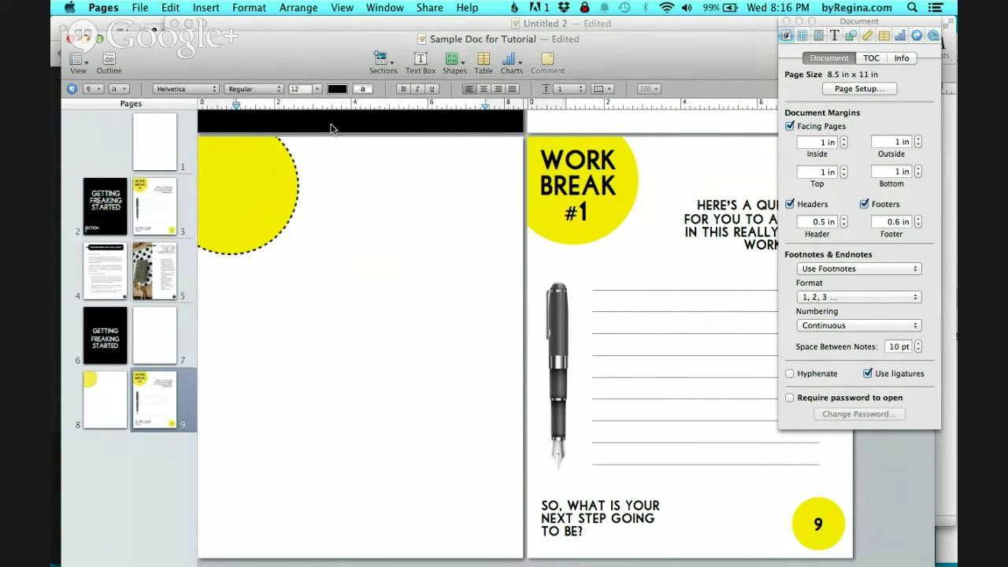
Step: Insert a text box and move it from page 9 to page 8, just below and beside the yellow circle
{"action": "left_click", "coordinate": [422, 60]}
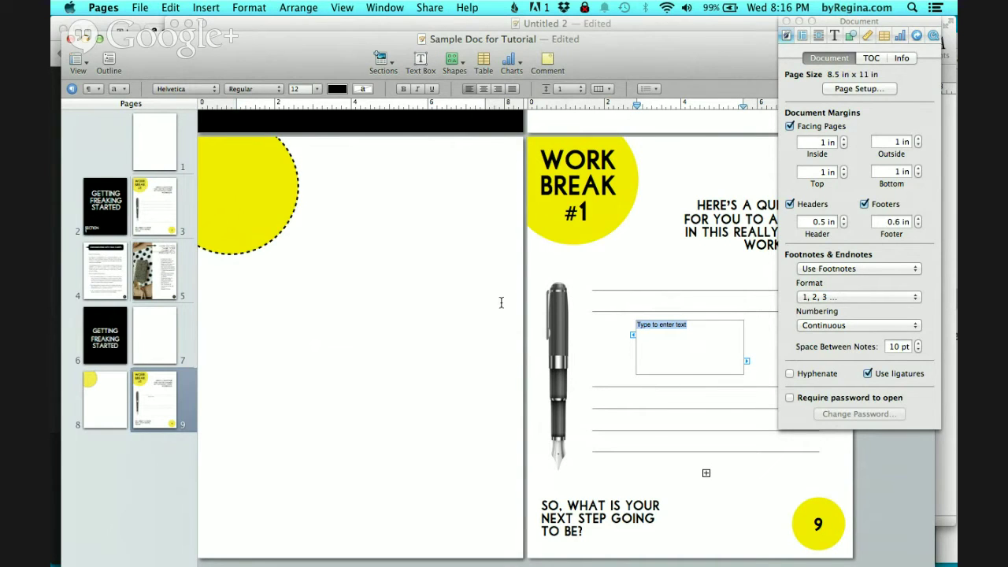
{"action": "left_click", "coordinate": [435, 304]}
{"action": "left_click", "coordinate": [682, 342]}
{"action": "left_click", "coordinate": [683, 343]}
{"action": "left_click", "coordinate": [746, 384]}
{"action": "left_click", "coordinate": [713, 332]}
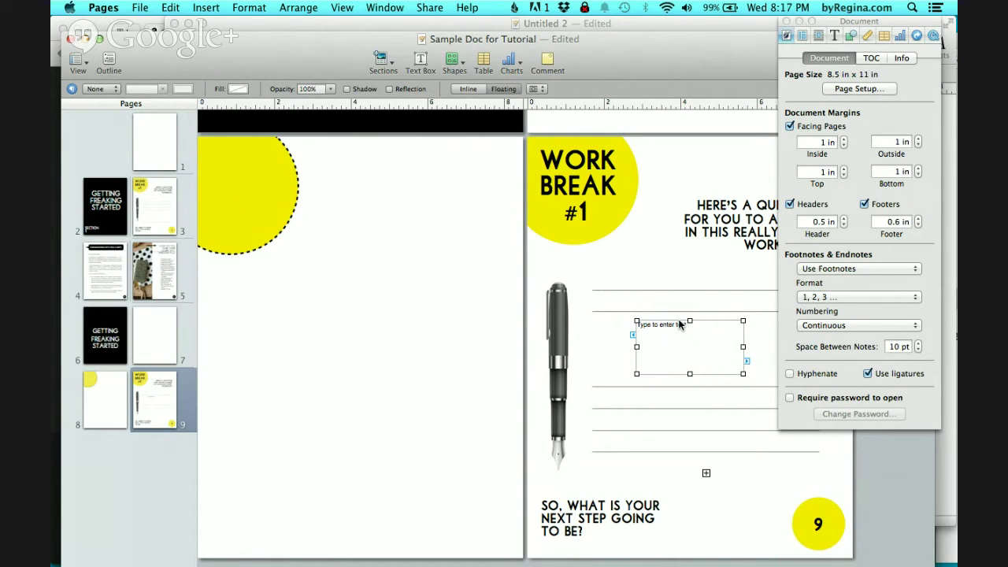
{"action": "left_click_drag", "start_coordinate": [684, 326], "coordinate": [327, 220]}
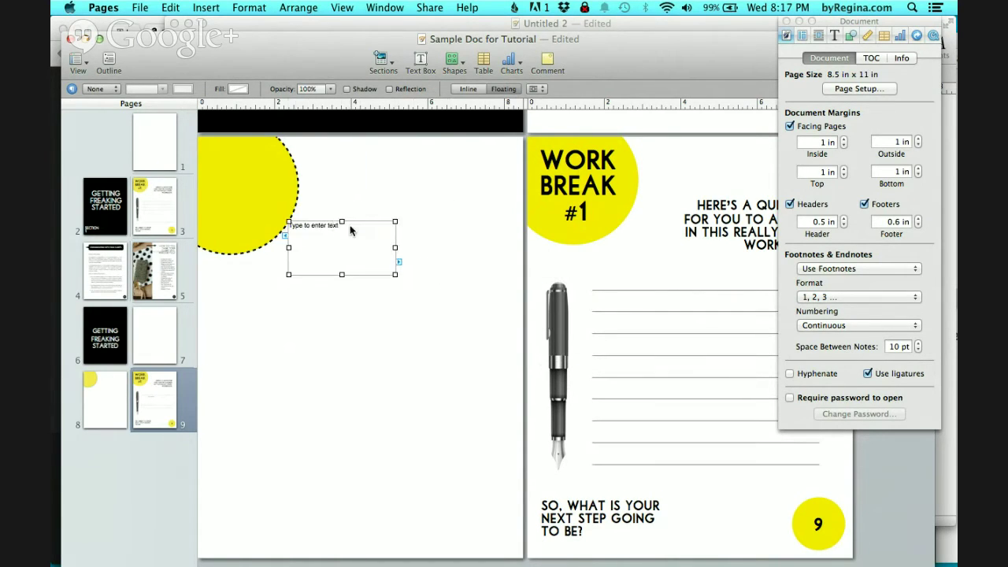
Step: Make the text box on page 8 taller and replace its placeholder with "work break #1" on three lines
{"action": "left_click_drag", "start_coordinate": [394, 274], "coordinate": [398, 338]}
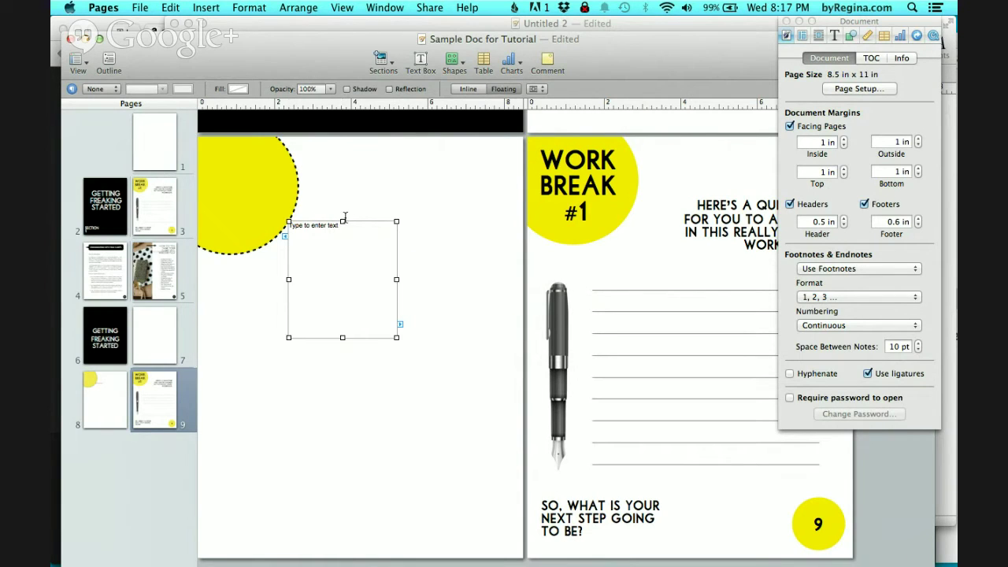
{"action": "left_click", "coordinate": [342, 232]}
{"action": "type", "text": "work"}
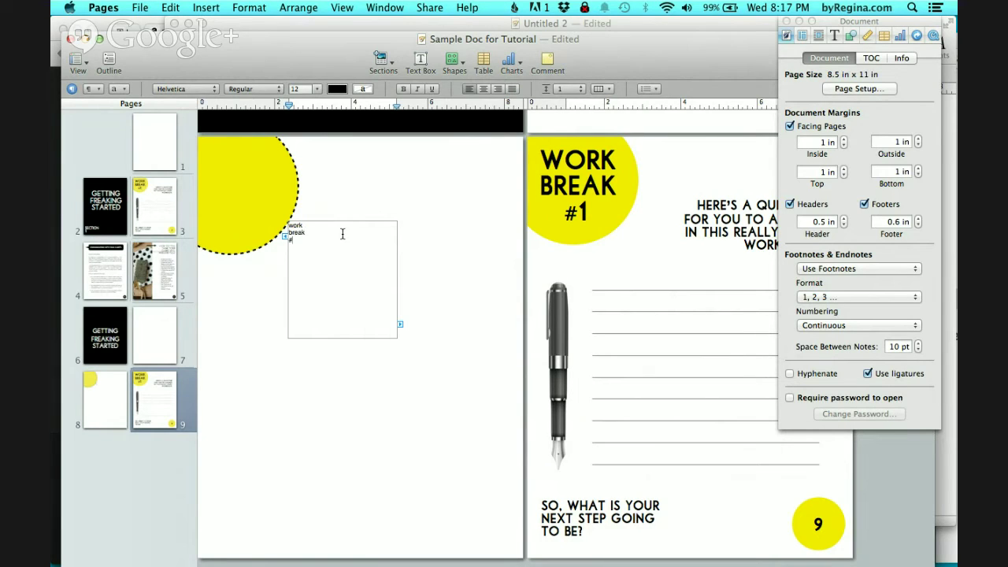
Step: Format all the "work break #1" text on page 8 in the Libby font at size 36
{"action": "left_click_drag", "start_coordinate": [322, 249], "coordinate": [290, 216]}
{"action": "left_click", "coordinate": [204, 88]}
{"action": "scroll", "coordinate": [204, 88], "scroll_direction": "up", "scroll_amount": 10}
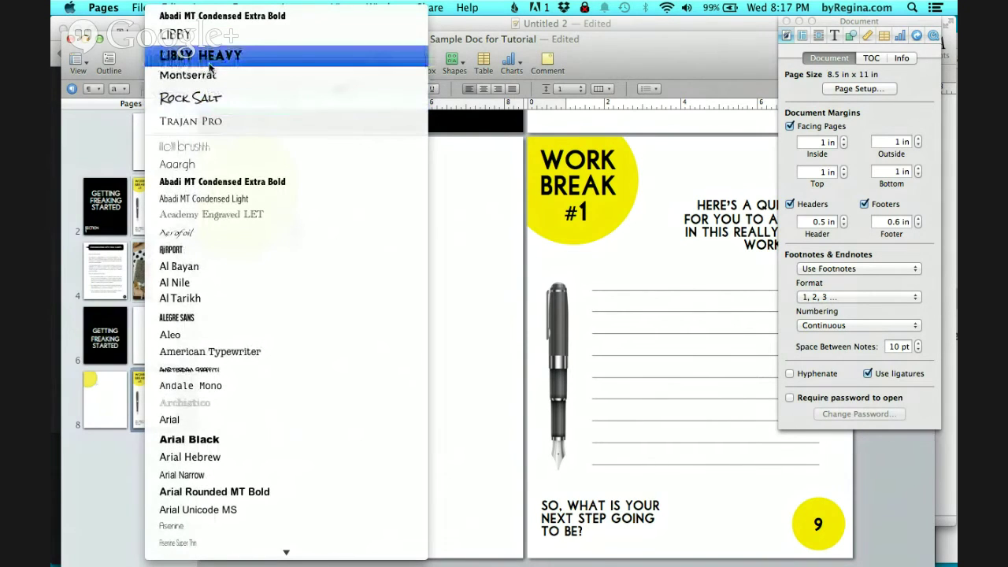
{"action": "left_click", "coordinate": [206, 37]}
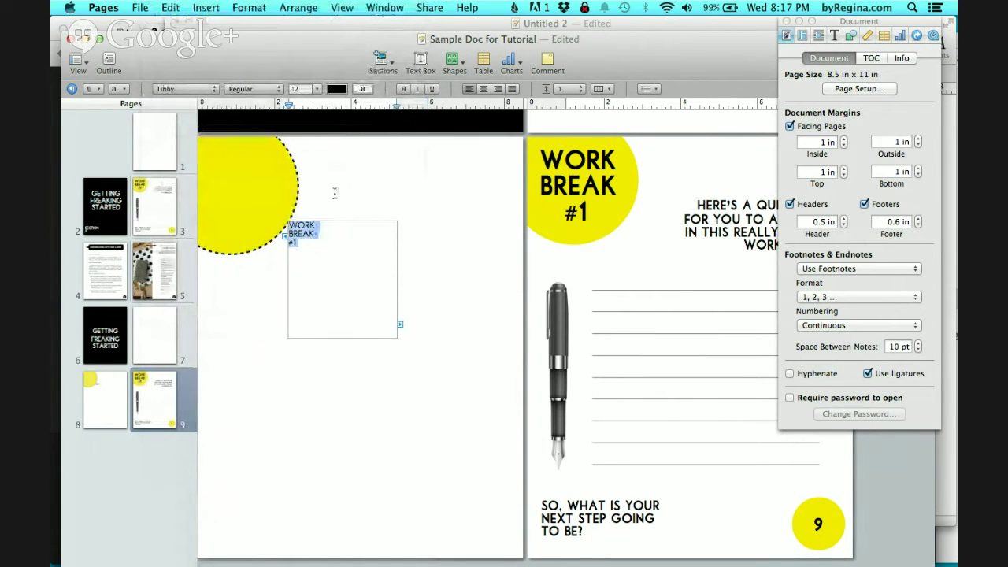
{"action": "left_click", "coordinate": [319, 89]}
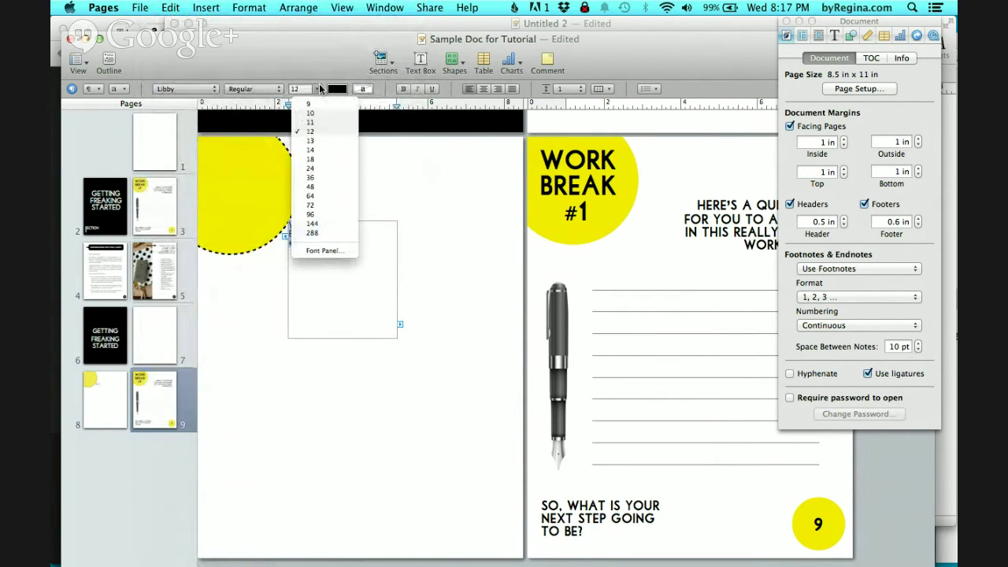
{"action": "left_click", "coordinate": [318, 159]}
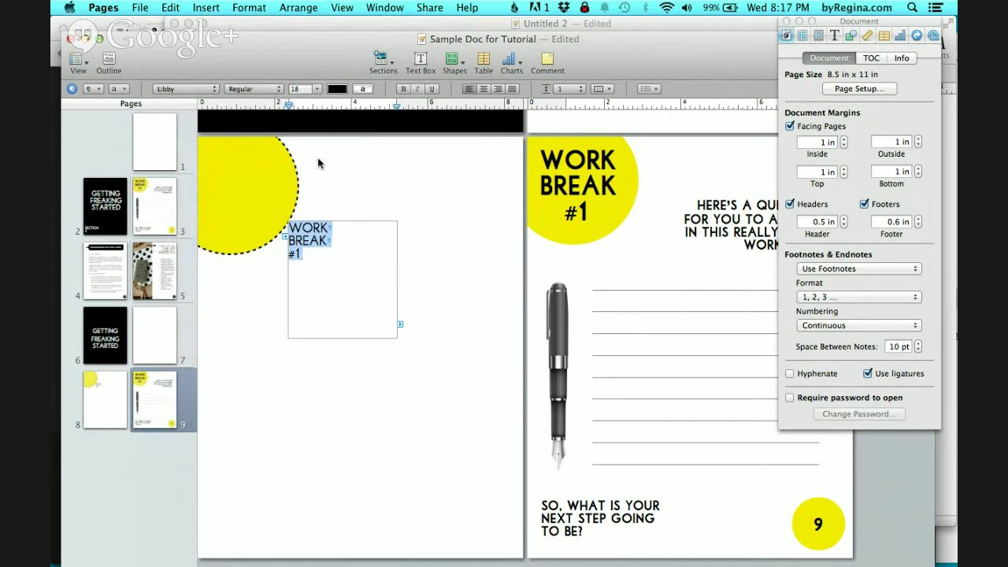
{"action": "left_click", "coordinate": [319, 88]}
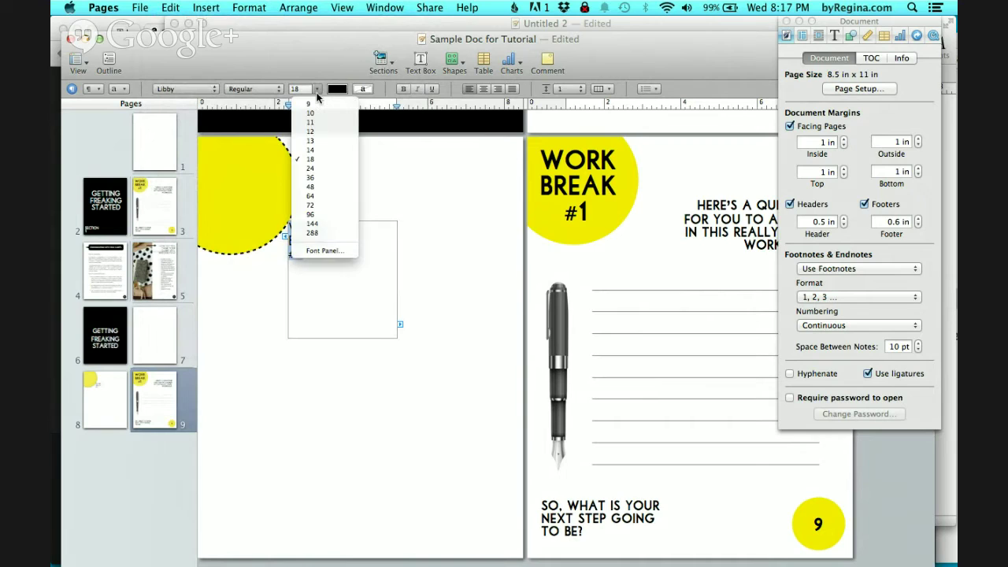
{"action": "left_click", "coordinate": [315, 177]}
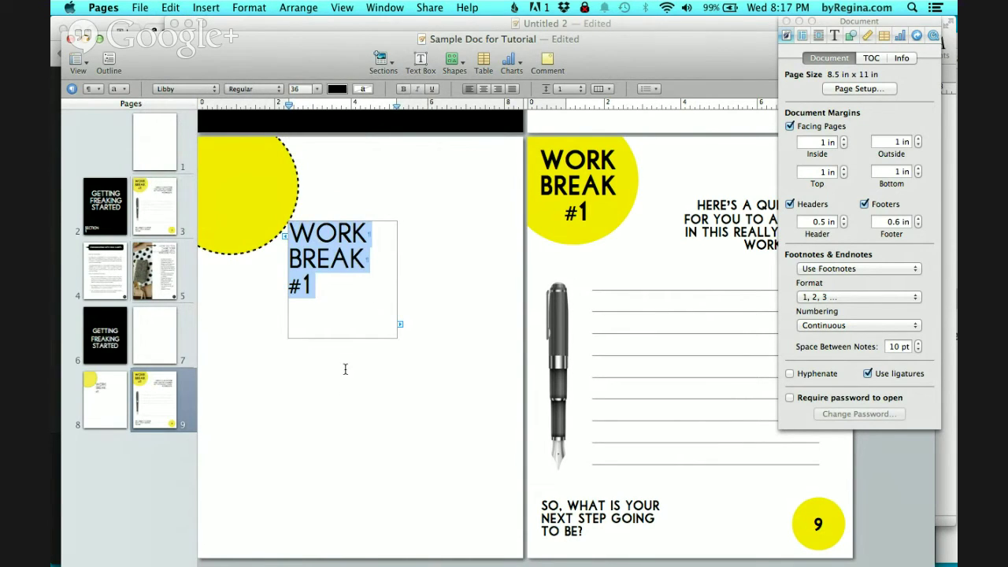
Step: Try the Libby Heavy font on the "Work Break #1" text on page 8, and switch it back to Libby
{"action": "left_click", "coordinate": [205, 87]}
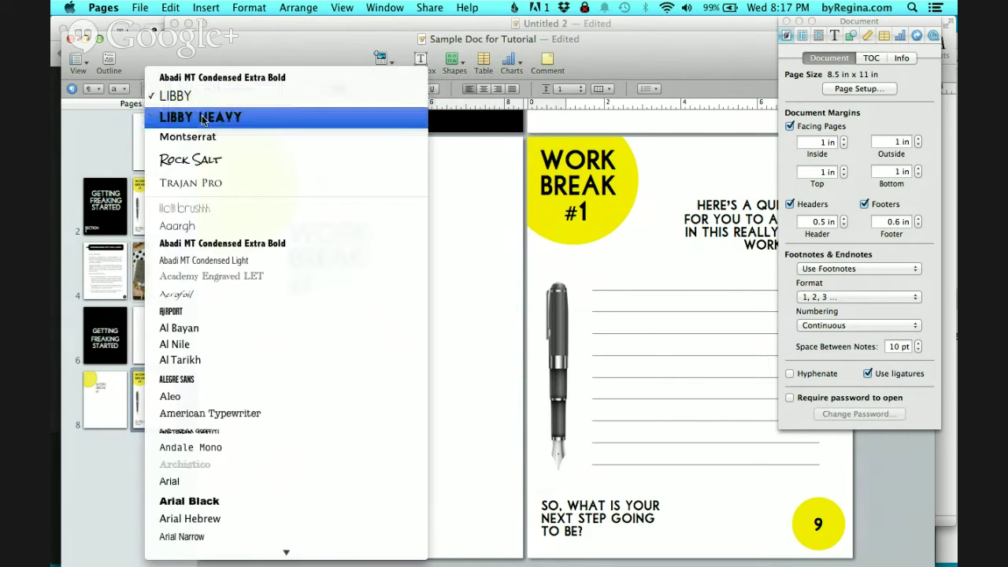
{"action": "left_click", "coordinate": [202, 117]}
{"action": "left_click", "coordinate": [340, 374]}
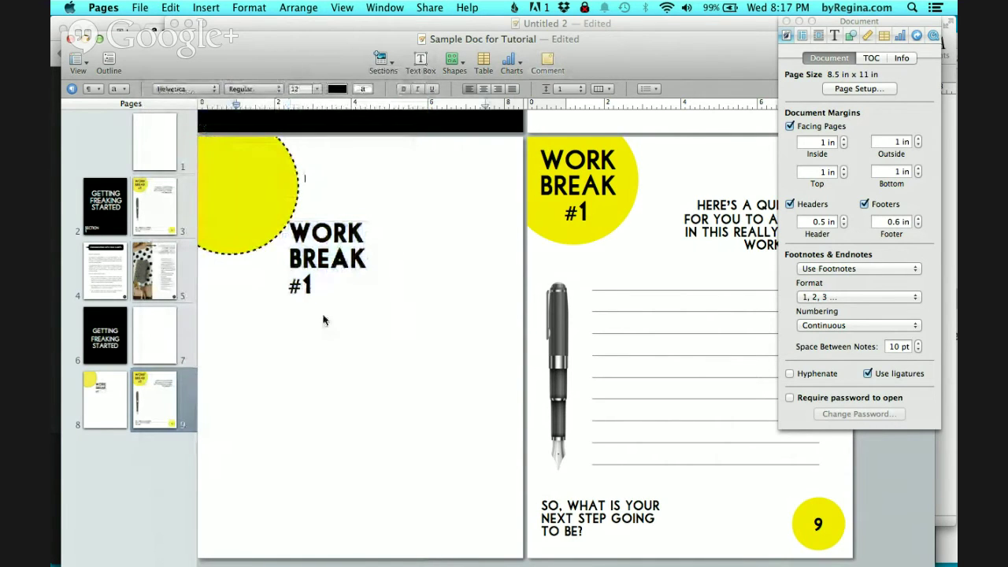
{"action": "double_click", "coordinate": [326, 281]}
{"action": "left_click_drag", "start_coordinate": [324, 282], "coordinate": [275, 215]}
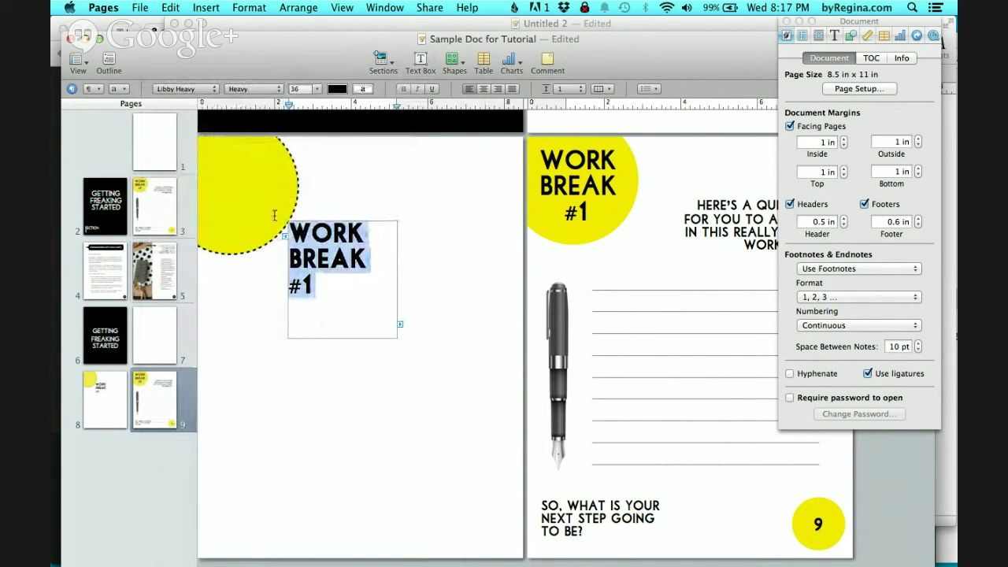
{"action": "left_click", "coordinate": [185, 88]}
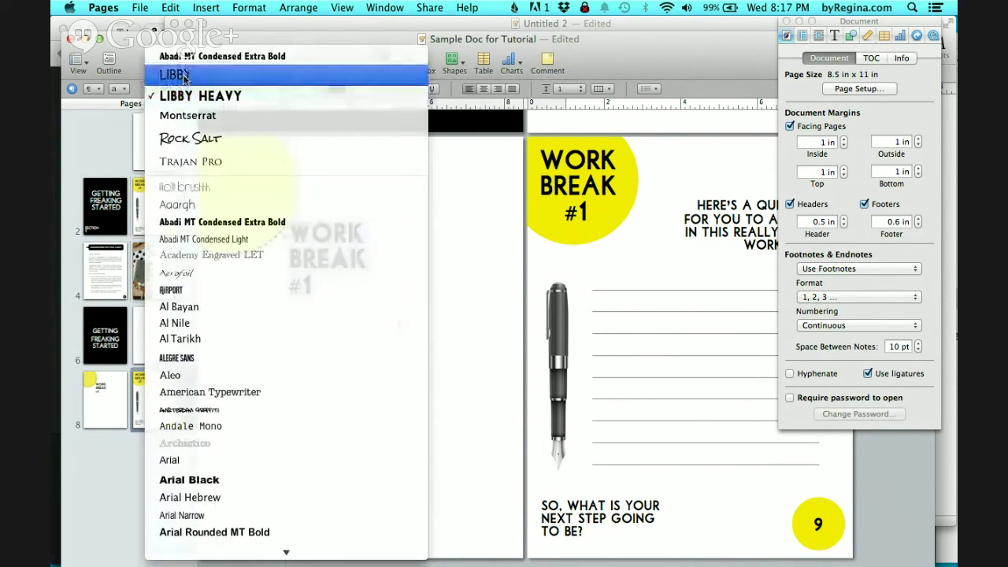
{"action": "left_click", "coordinate": [182, 70]}
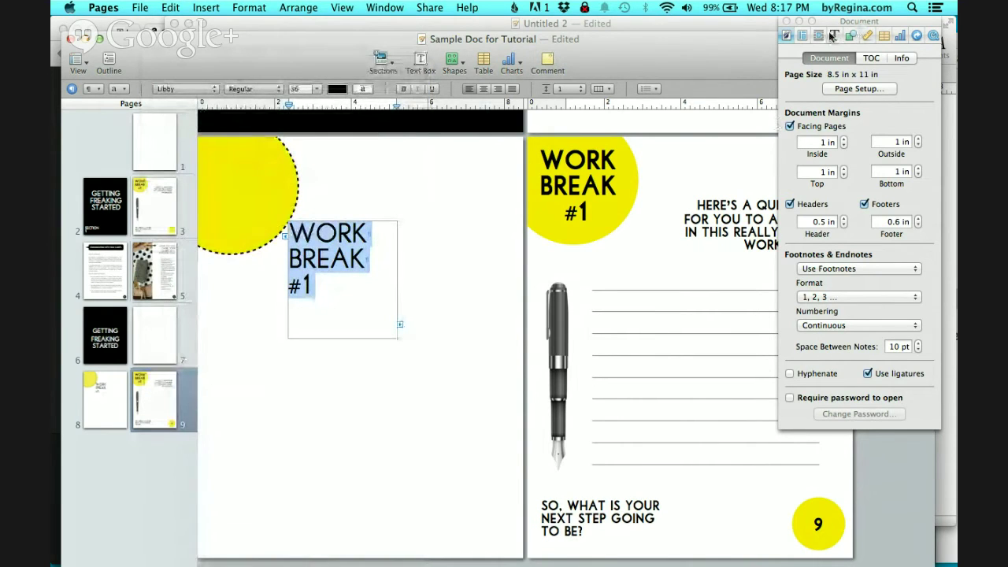
Step: Show the text inspector's alignment and spacing settings, and apply bold to the "Work Break #1" text on page 8
{"action": "left_click", "coordinate": [834, 35]}
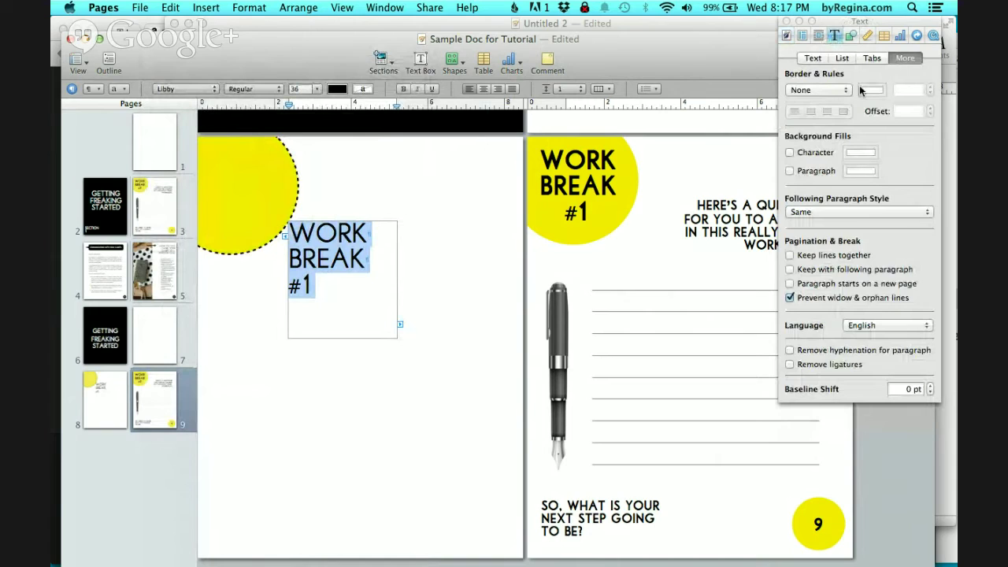
{"action": "left_click", "coordinate": [816, 62]}
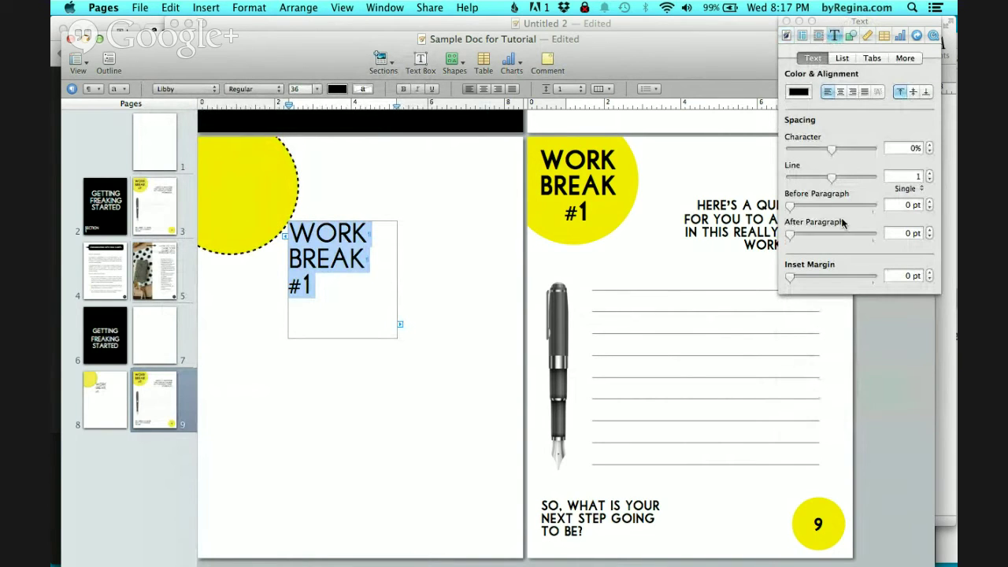
{"action": "left_click", "coordinate": [900, 93]}
{"action": "left_click", "coordinate": [402, 89]}
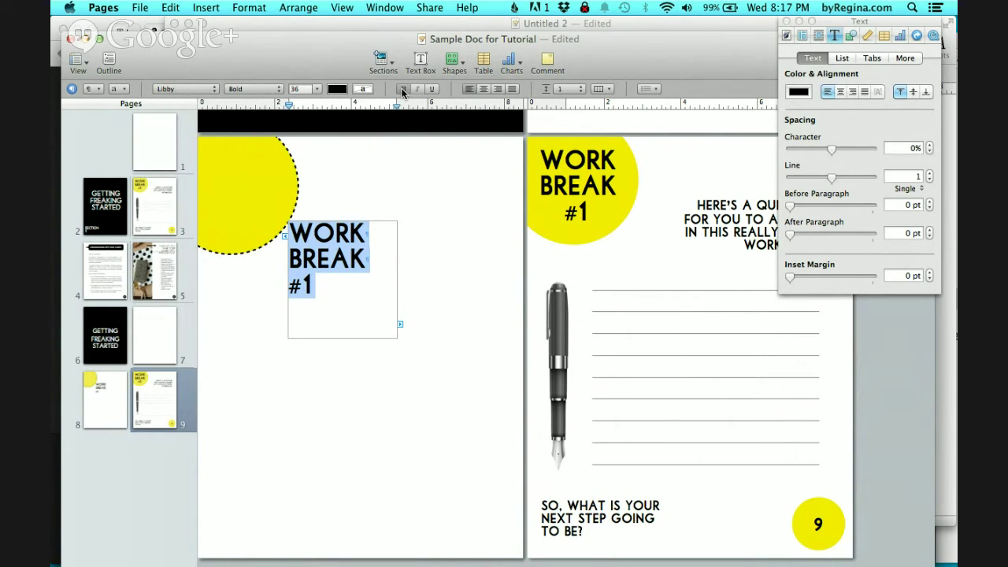
{"action": "left_click", "coordinate": [362, 398]}
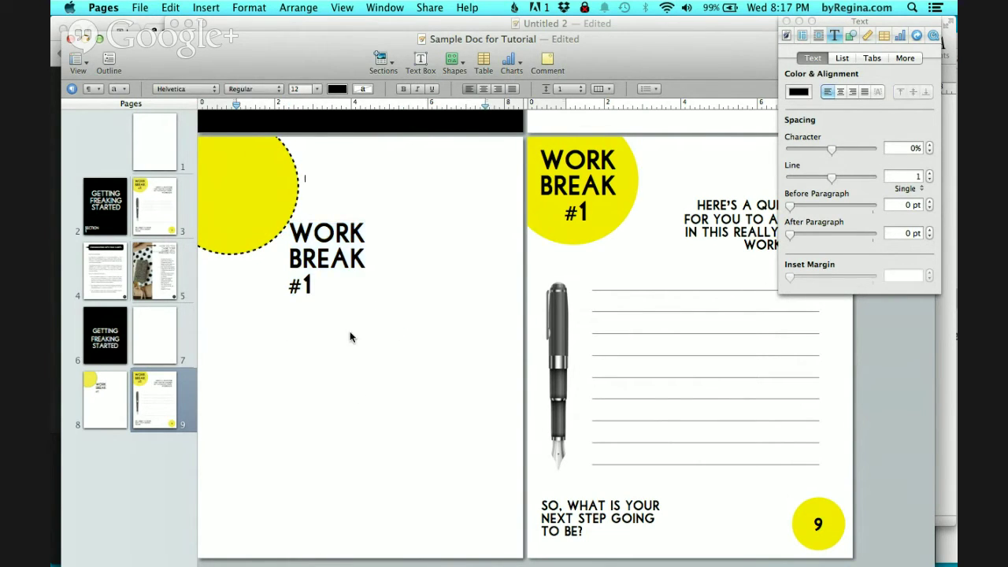
Step: Centre-align the "WORK BREAK #1" text and position it over page 8's yellow circle at about x -0.29 in, y 0.53 in
{"action": "left_click_drag", "start_coordinate": [325, 266], "coordinate": [239, 200]}
{"action": "double_click", "coordinate": [224, 218]}
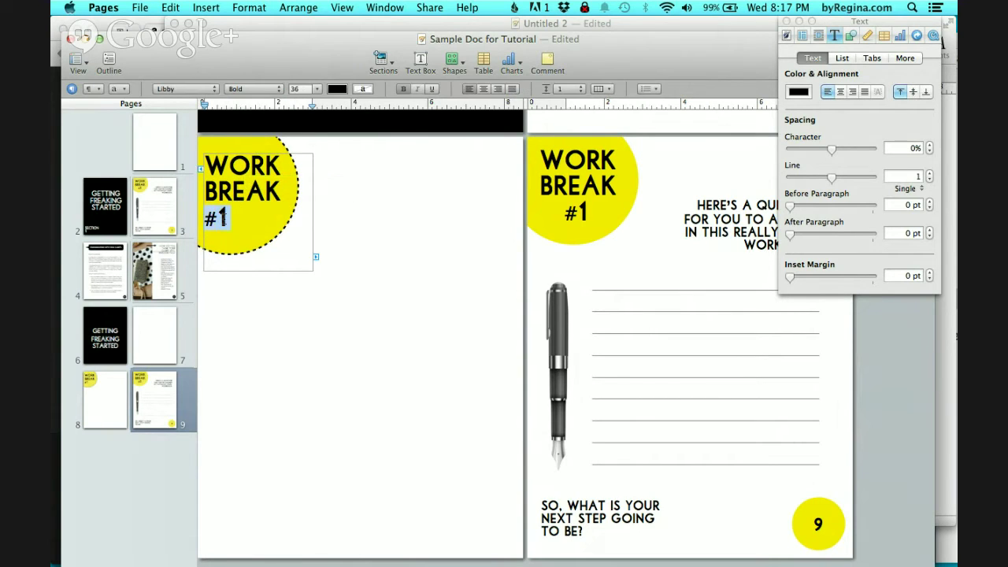
{"action": "left_click", "coordinate": [483, 90]}
{"action": "left_click", "coordinate": [356, 332]}
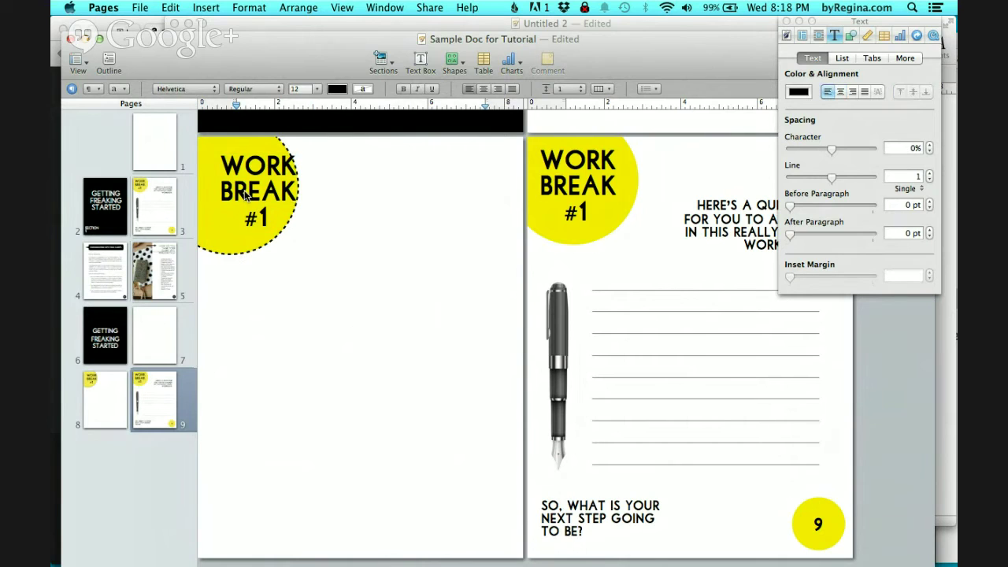
{"action": "left_click_drag", "start_coordinate": [244, 193], "coordinate": [226, 187]}
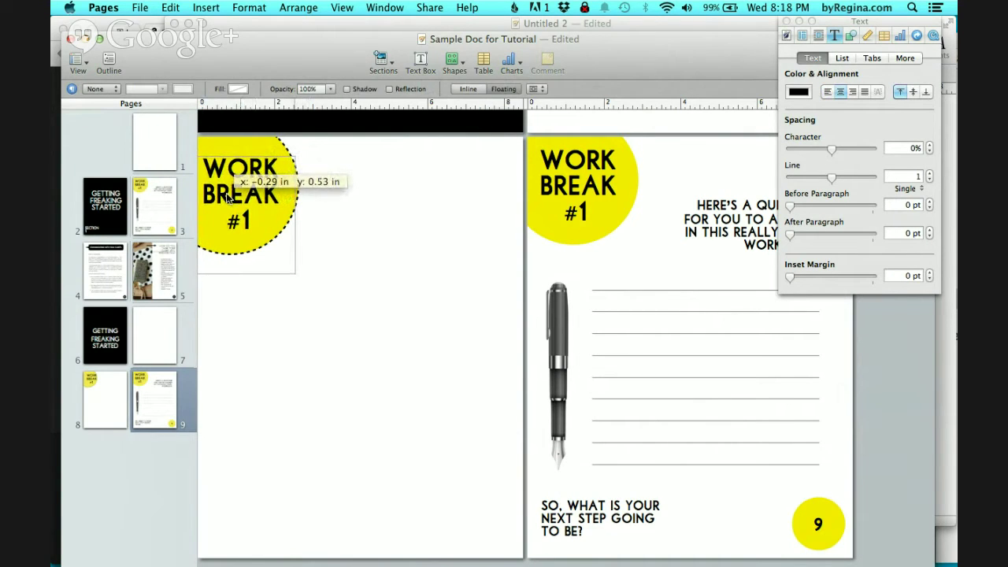
{"action": "left_click", "coordinate": [352, 330]}
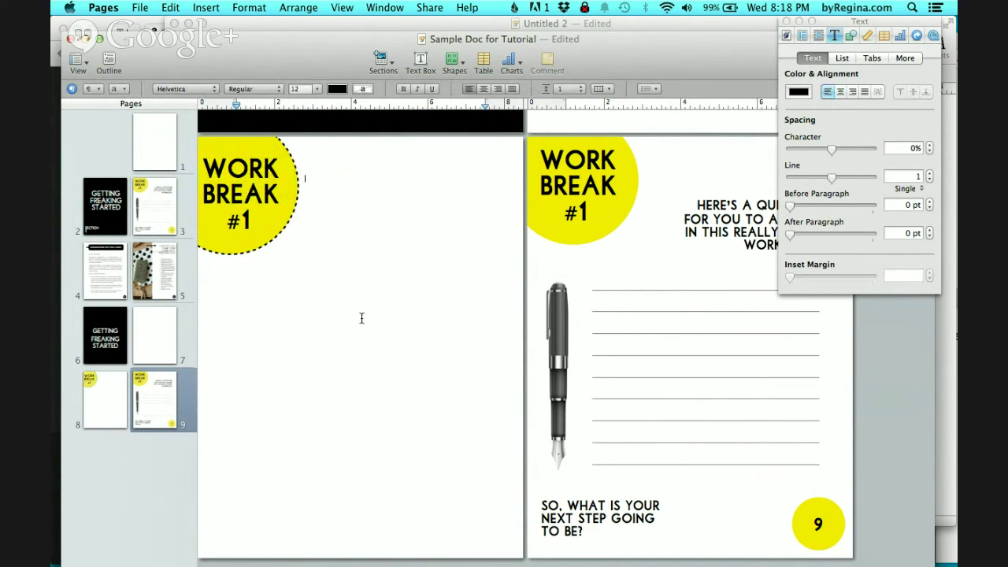
Step: Enter the placeholder body text "Whatever it tkjfaksjfoiwejFLKASDLK:ASDJF" beside the yellow circle on page 8
{"action": "scroll", "coordinate": [346, 346], "scroll_direction": "down", "scroll_amount": 2}
{"action": "scroll", "coordinate": [315, 189], "scroll_direction": "down", "scroll_amount": 2}
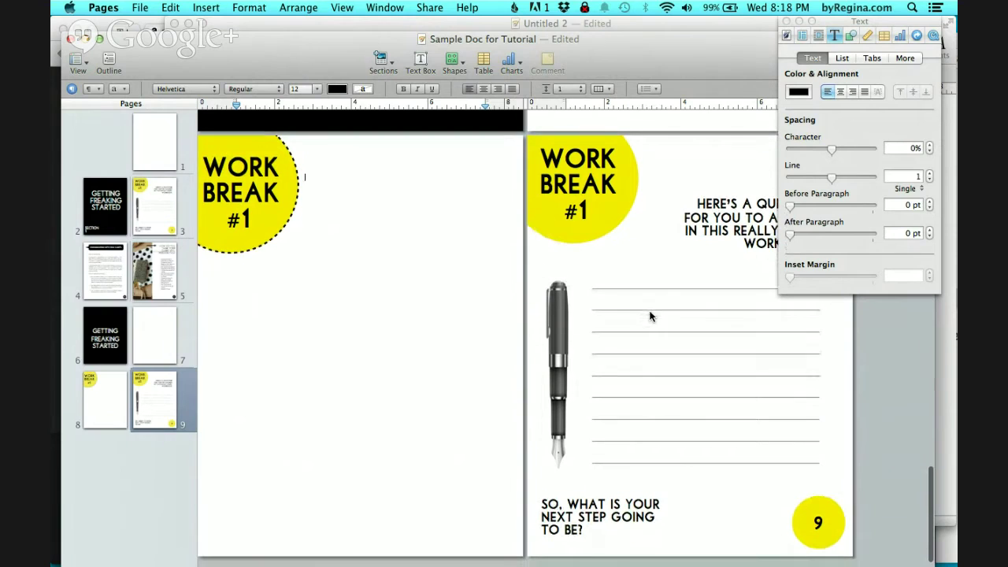
{"action": "left_click", "coordinate": [361, 178]}
{"action": "left_click", "coordinate": [289, 174]}
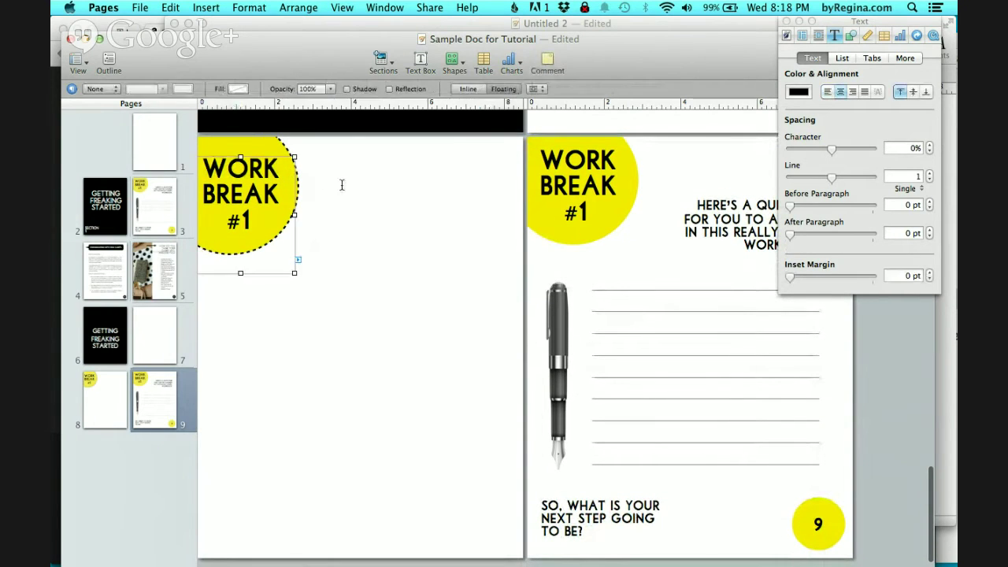
{"action": "left_click", "coordinate": [342, 185]}
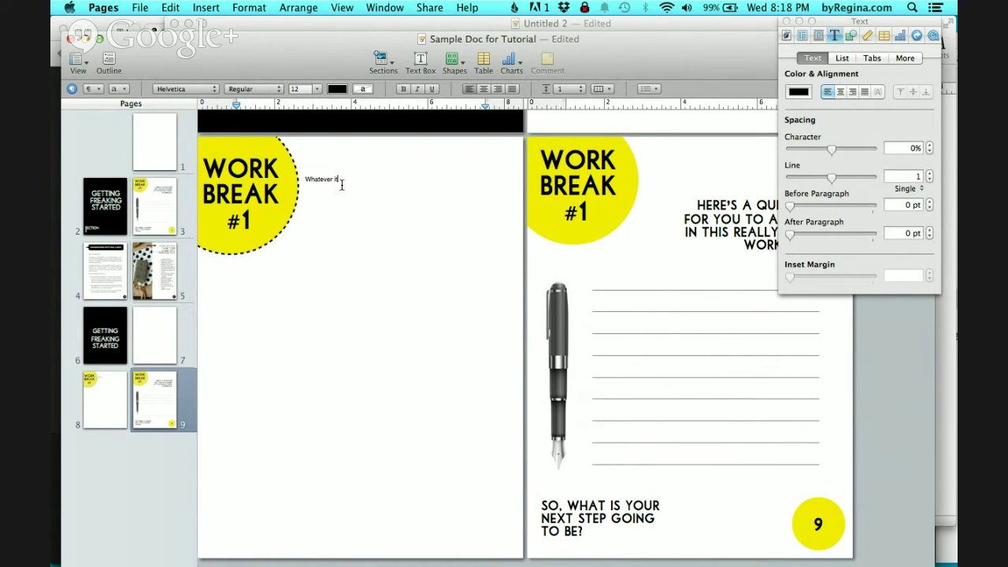
{"action": "type", "text": "sjfaksjfoiwejFLKASDLK:ASDJF"}
{"action": "scroll", "coordinate": [389, 286], "scroll_direction": "down", "scroll_amount": 3}
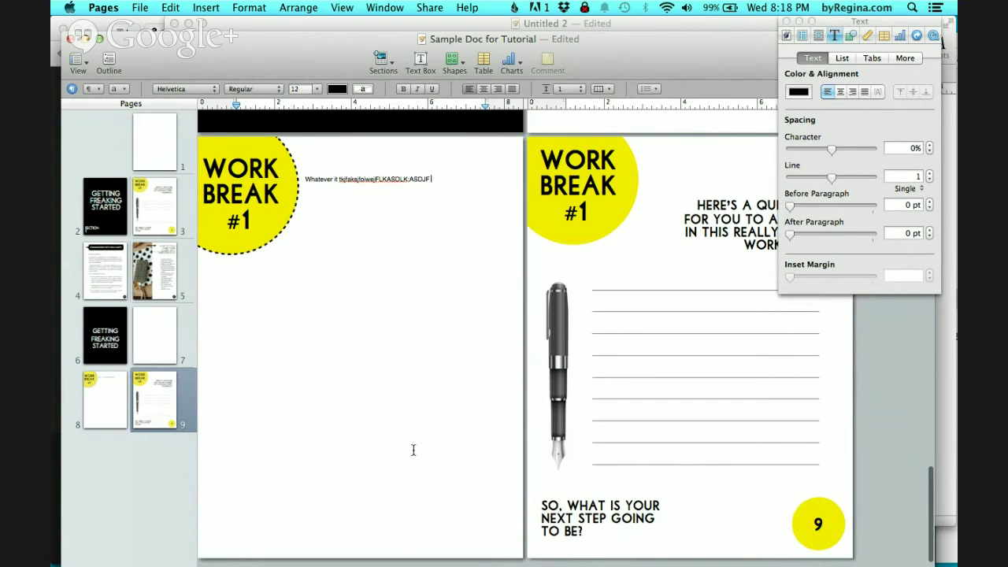
Step: Add the copyright line "(C) YOUR NAME, 2015." to the footer of page 8 and centre-align it
{"action": "left_click", "coordinate": [405, 534]}
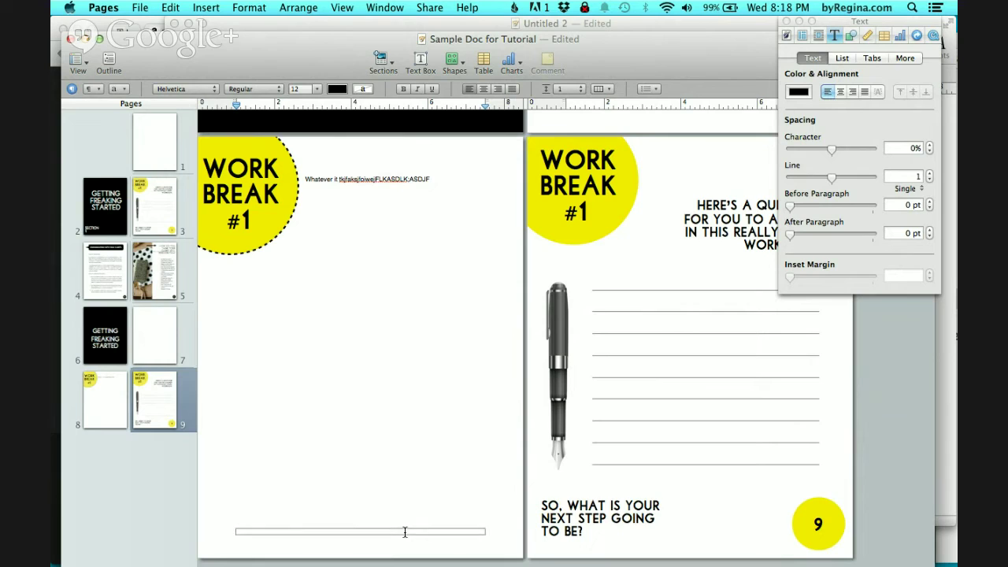
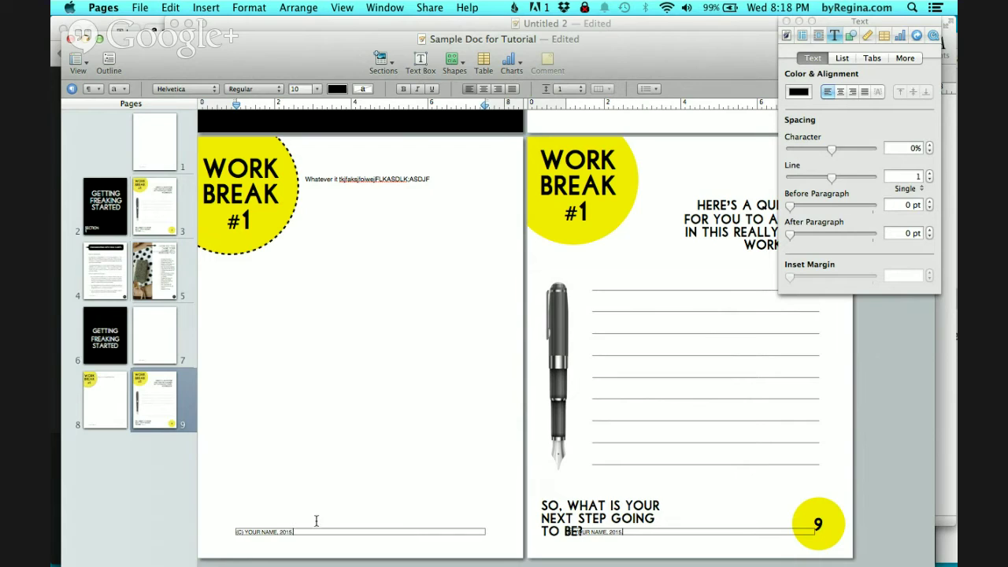
{"action": "left_click_drag", "start_coordinate": [293, 533], "coordinate": [213, 528]}
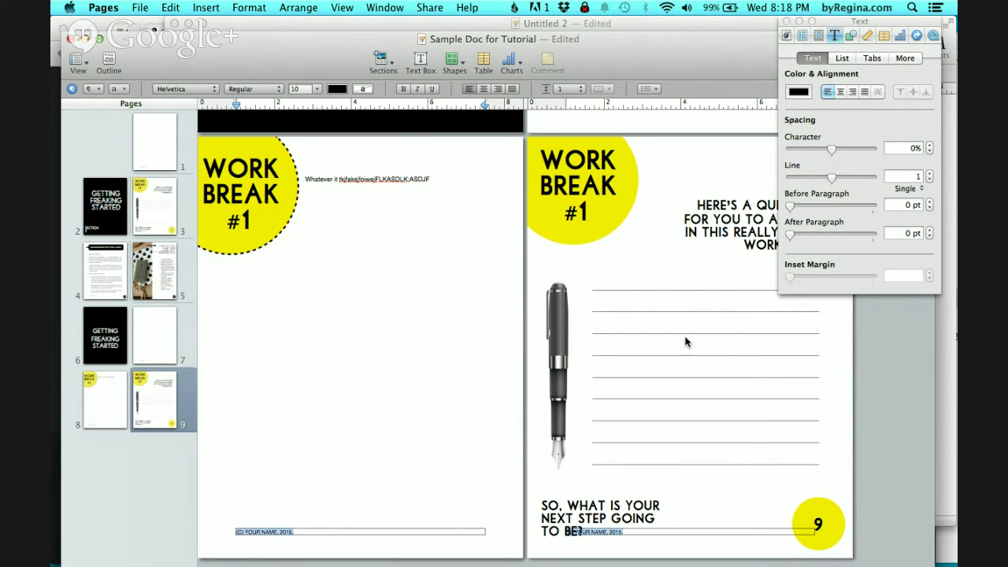
{"action": "left_click", "coordinate": [483, 89]}
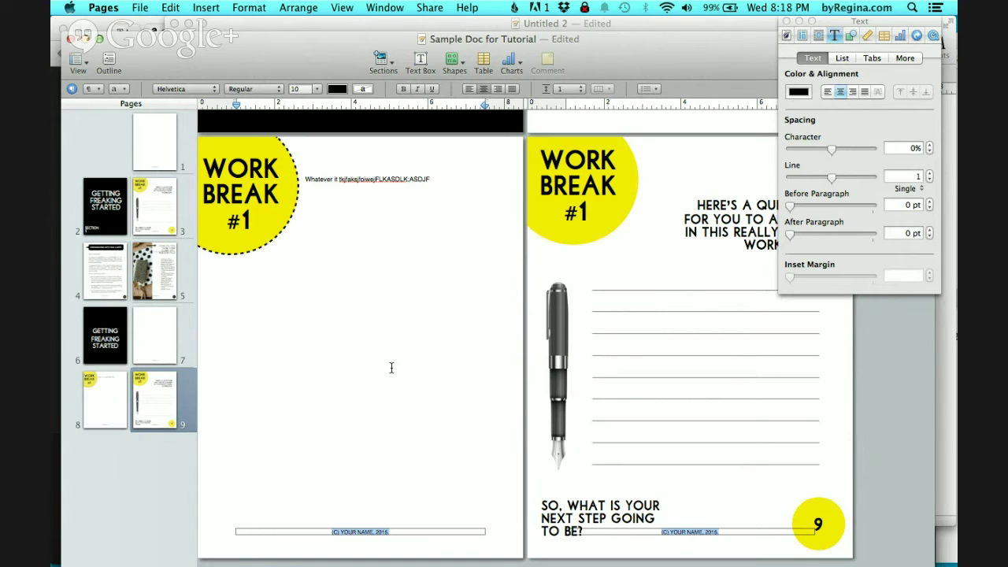
Step: Examine the copyright footer on the other pages and sections of the document
{"action": "scroll", "coordinate": [391, 368], "scroll_direction": "down", "scroll_amount": 2}
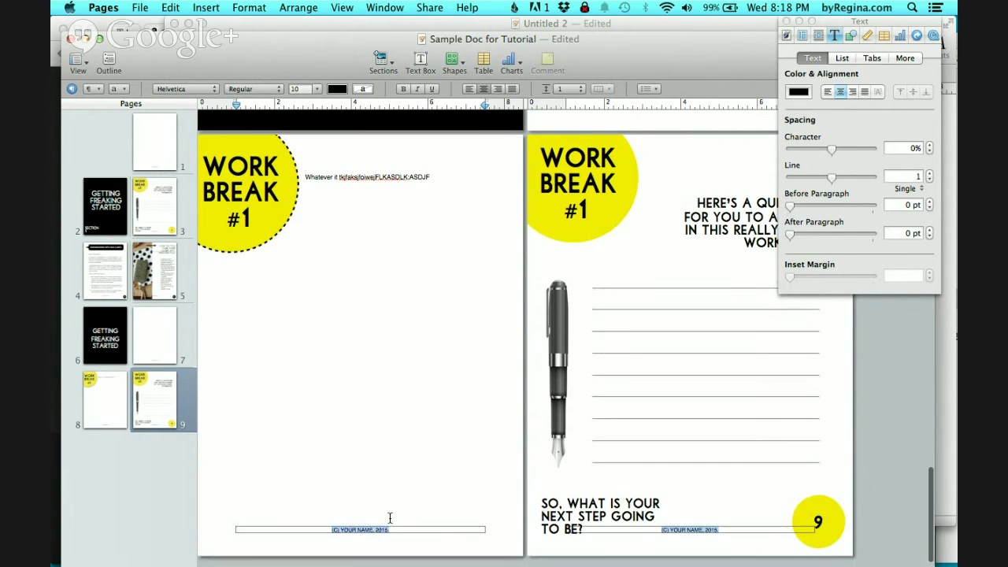
{"action": "scroll", "coordinate": [391, 469], "scroll_direction": "up", "scroll_amount": 1}
{"action": "scroll", "coordinate": [391, 455], "scroll_direction": "up", "scroll_amount": 10}
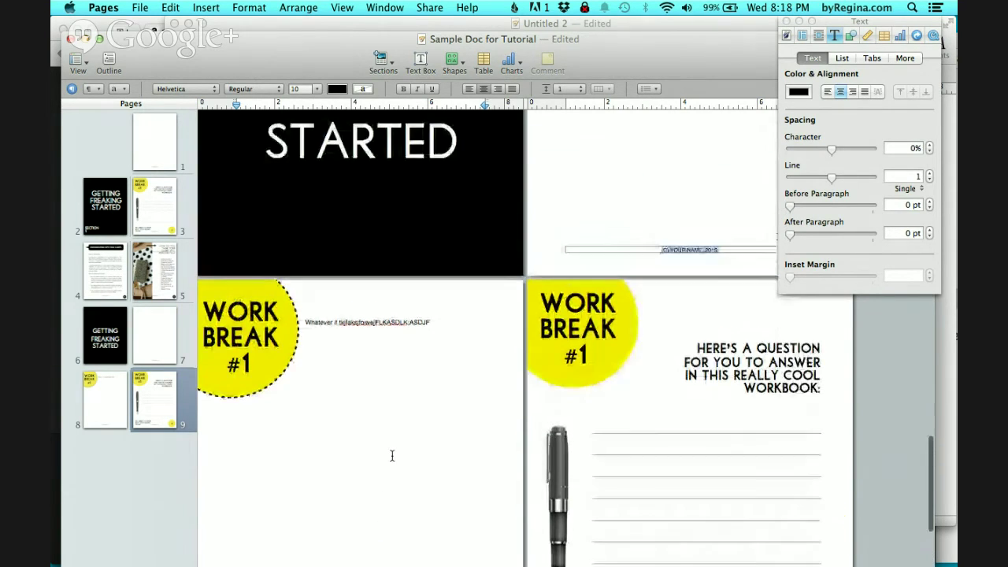
{"action": "scroll", "coordinate": [392, 455], "scroll_direction": "down", "scroll_amount": 10}
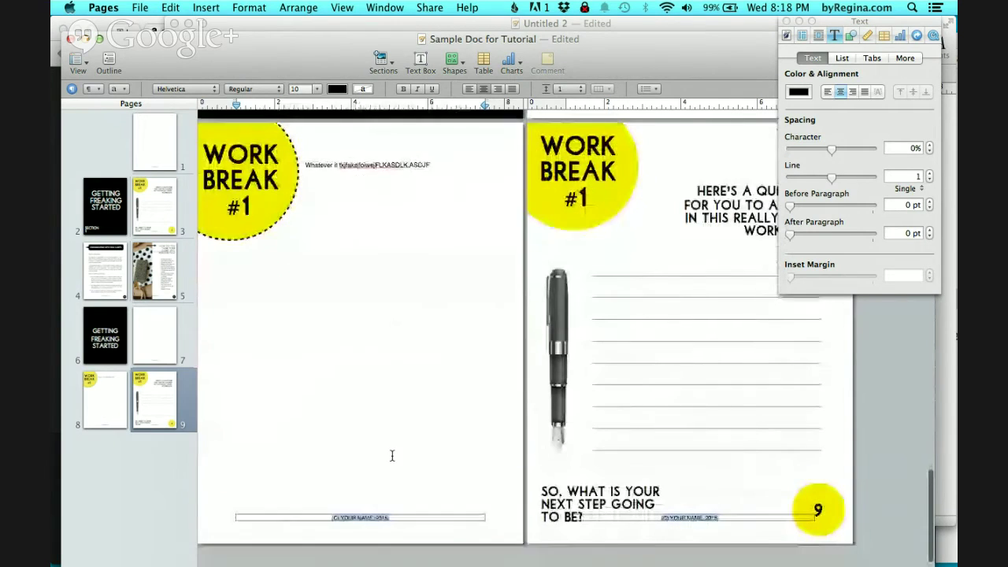
{"action": "scroll", "coordinate": [410, 479], "scroll_direction": "up", "scroll_amount": 10}
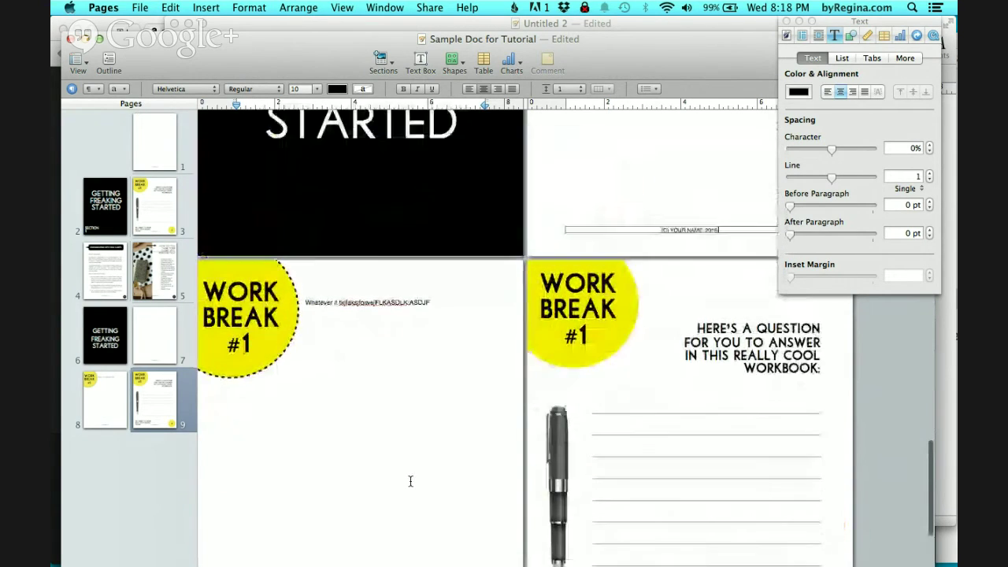
{"action": "scroll", "coordinate": [410, 478], "scroll_direction": "up", "scroll_amount": 4}
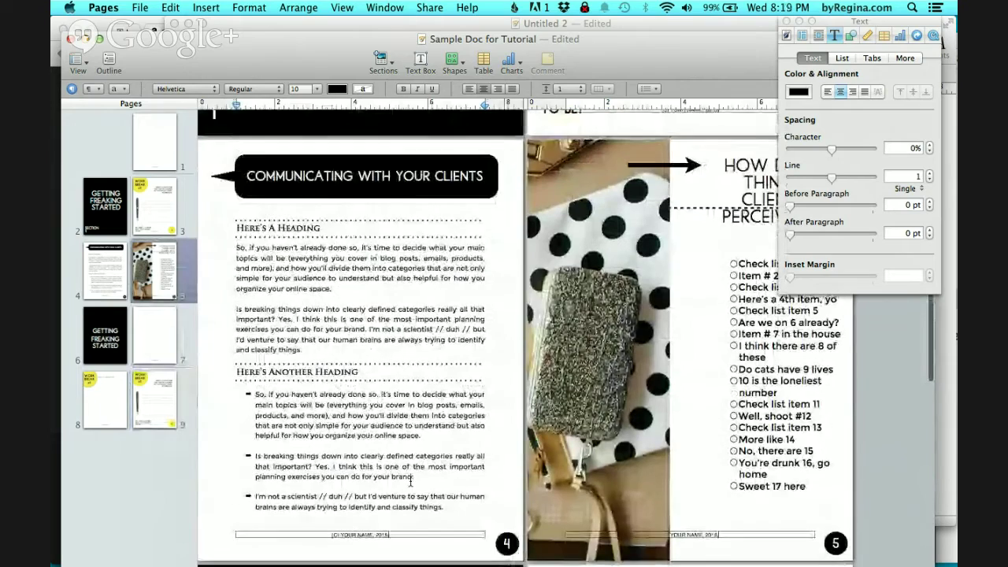
{"action": "scroll", "coordinate": [417, 343], "scroll_direction": "down", "scroll_amount": 10}
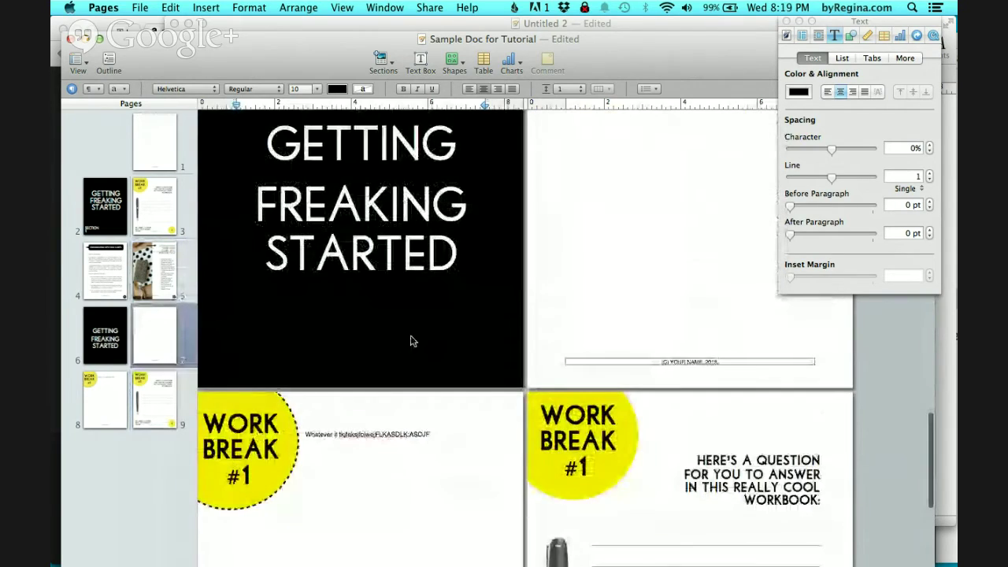
{"action": "scroll", "coordinate": [412, 339], "scroll_direction": "up", "scroll_amount": 5}
{"action": "scroll", "coordinate": [412, 340], "scroll_direction": "down", "scroll_amount": 10}
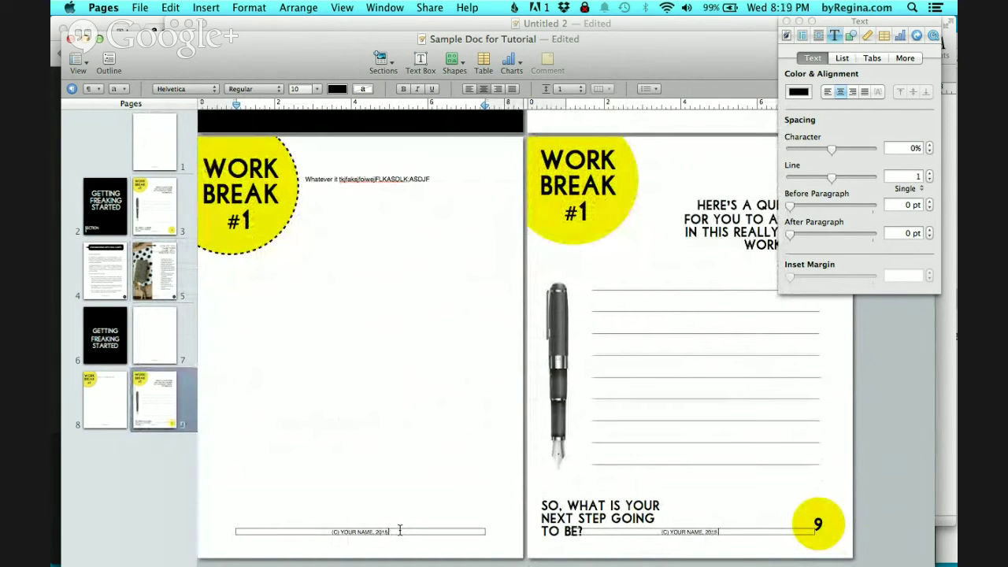
{"action": "key", "text": "BackSpace"}
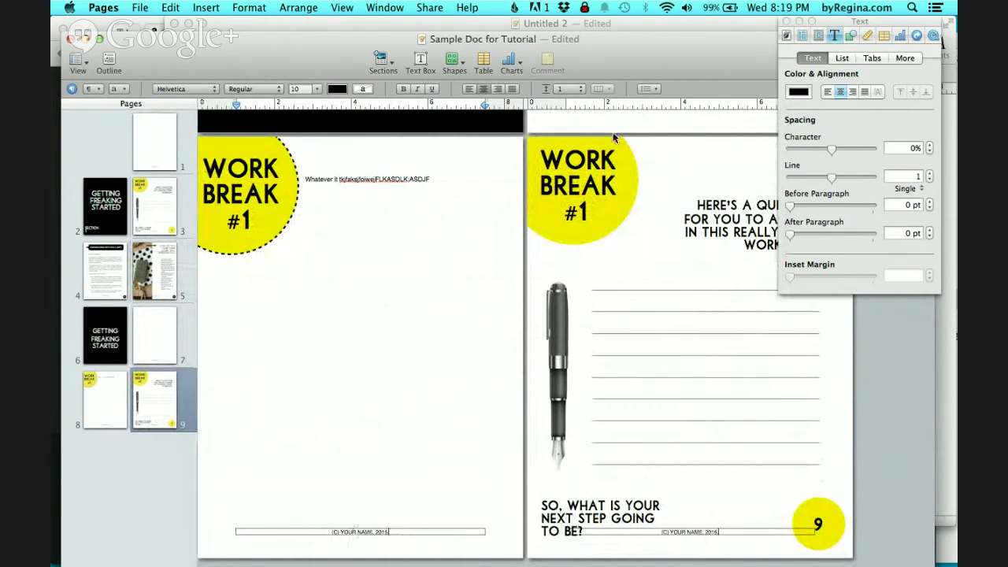
{"action": "scroll", "coordinate": [454, 233], "scroll_direction": "up", "scroll_amount": 3}
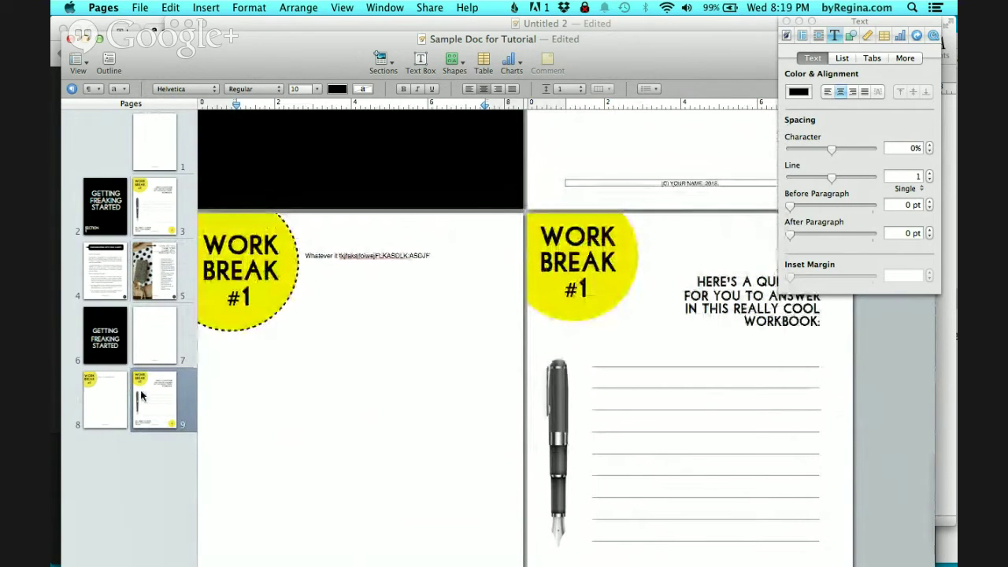
{"action": "scroll", "coordinate": [394, 466], "scroll_direction": "down", "scroll_amount": 3}
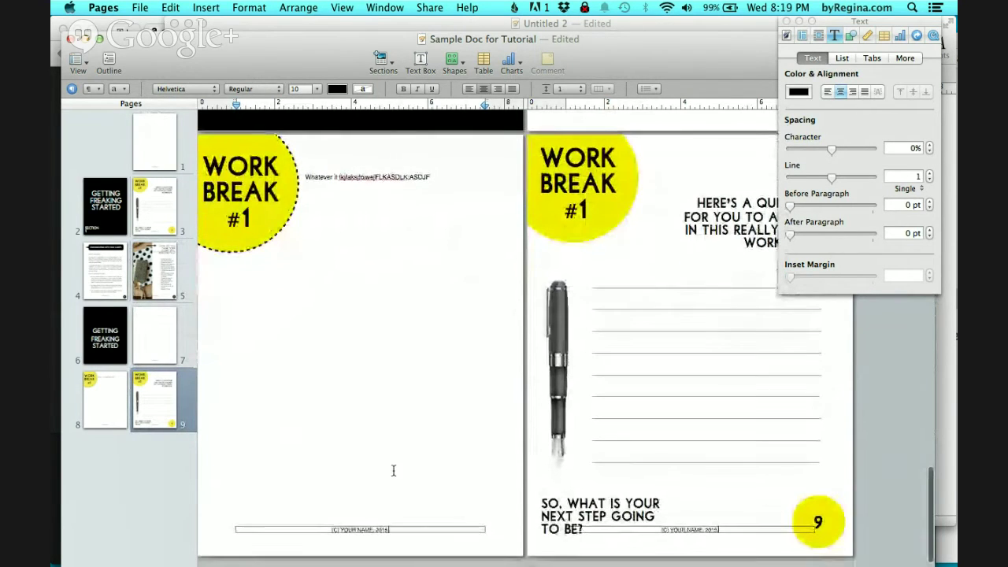
Step: Turn off the use of previous headers and footers for the section containing page 8
{"action": "left_click", "coordinate": [103, 402]}
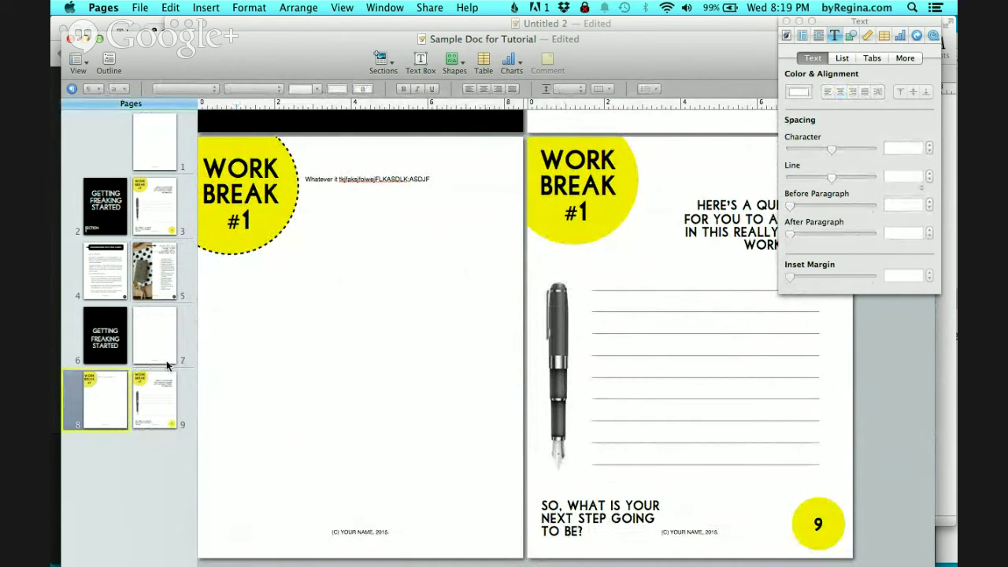
{"action": "left_click", "coordinate": [347, 531]}
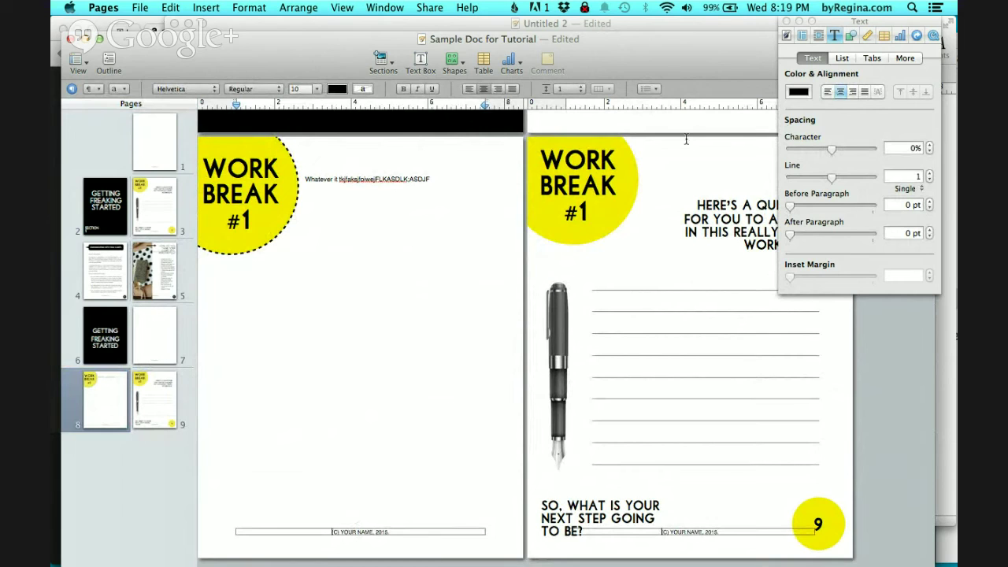
{"action": "left_click", "coordinate": [785, 37]}
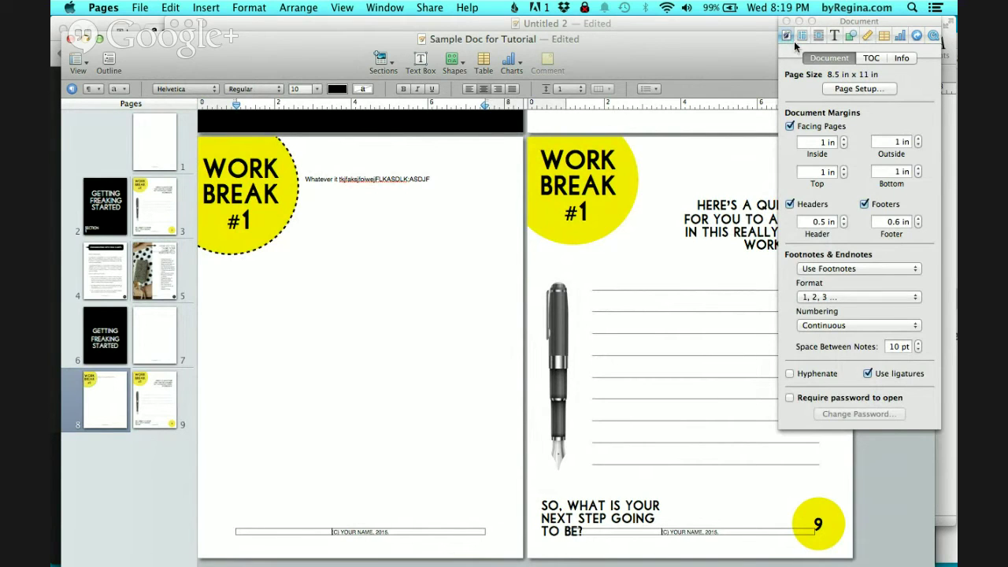
{"action": "left_click", "coordinate": [802, 37]}
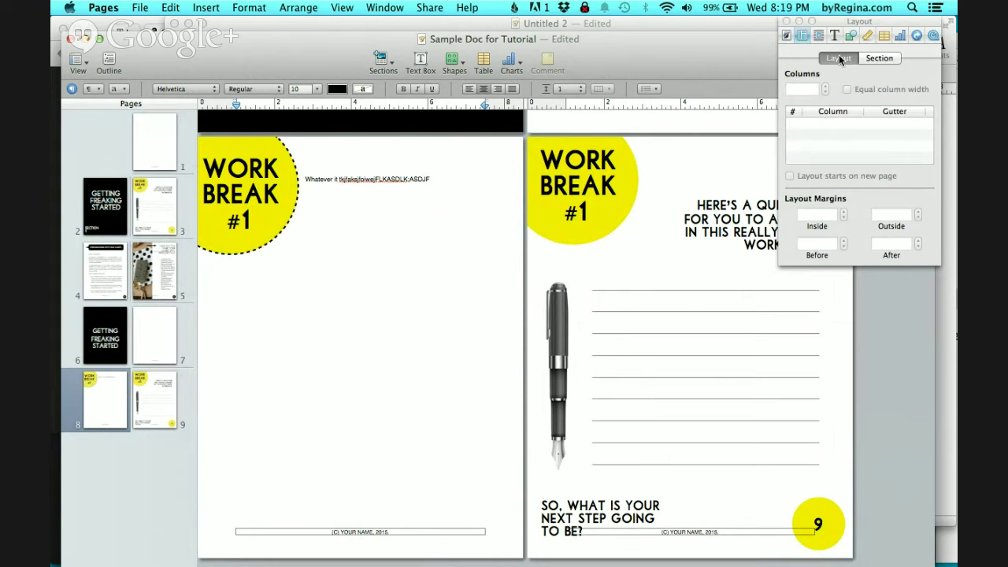
{"action": "left_click", "coordinate": [880, 58]}
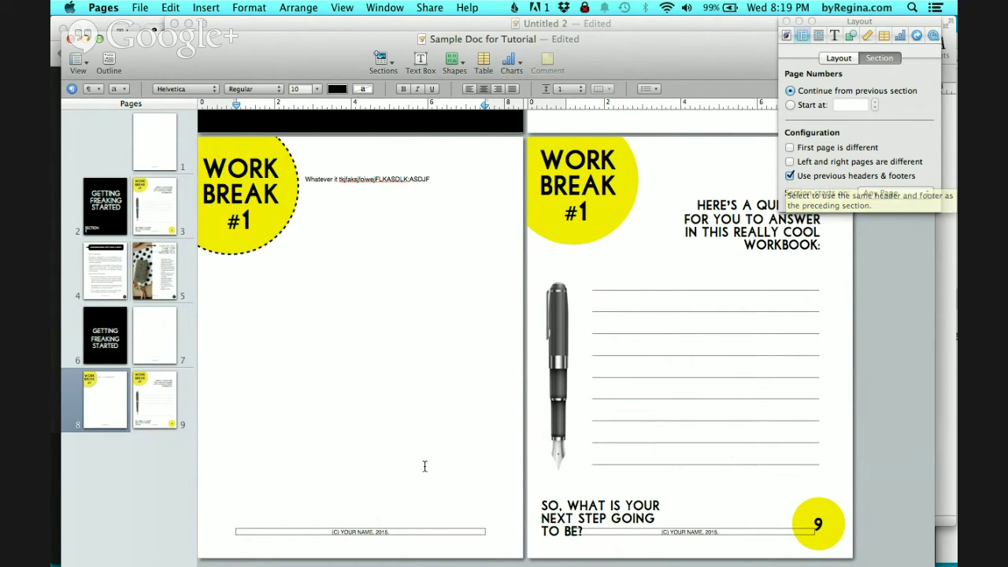
{"action": "scroll", "coordinate": [435, 411], "scroll_direction": "up", "scroll_amount": 3}
{"action": "scroll", "coordinate": [435, 412], "scroll_direction": "down", "scroll_amount": 3}
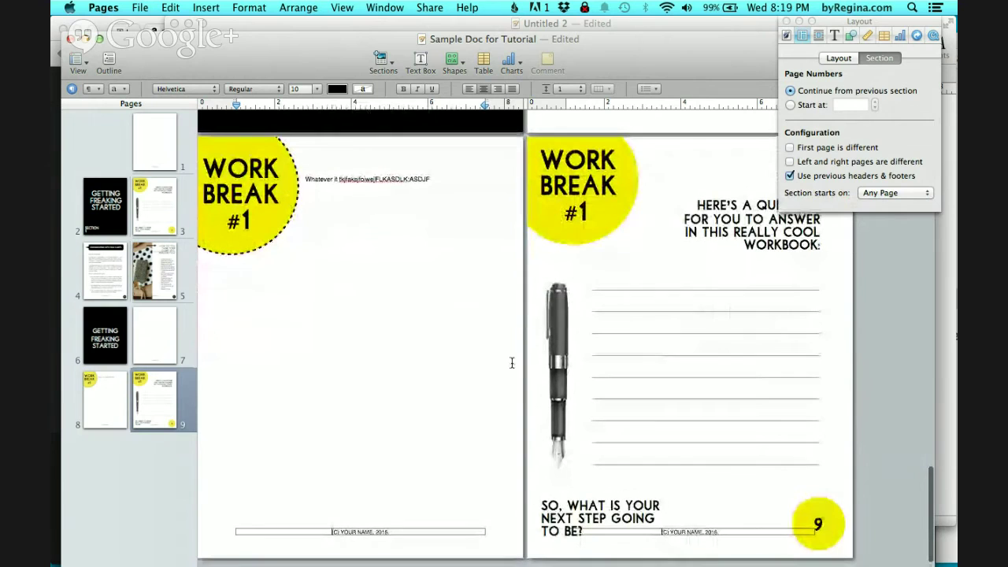
{"action": "left_click", "coordinate": [791, 176]}
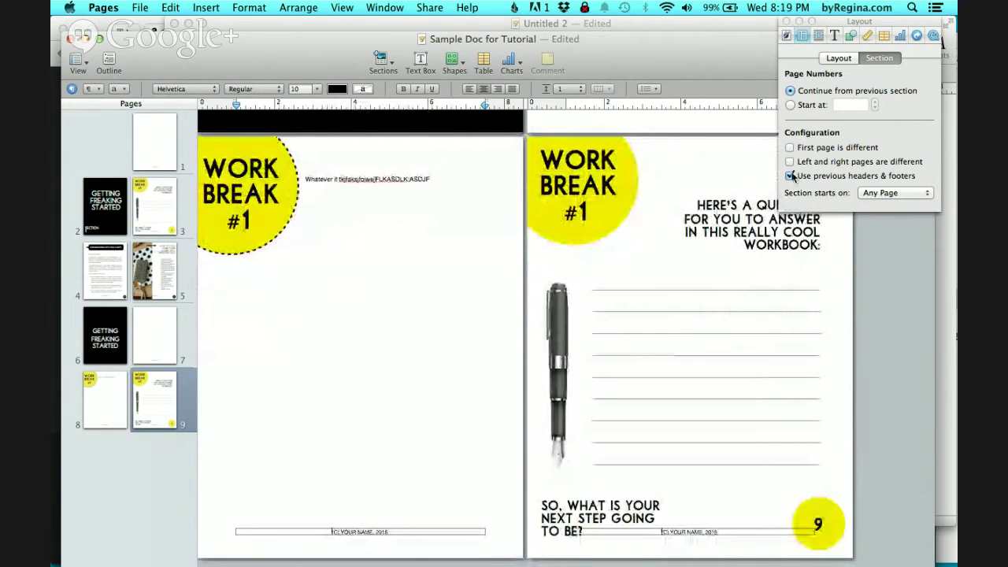
Step: Replace the copyright line in the footer of page 8 with "HEY THIS IS AWESOME"
{"action": "scroll", "coordinate": [577, 239], "scroll_direction": "up", "scroll_amount": 2}
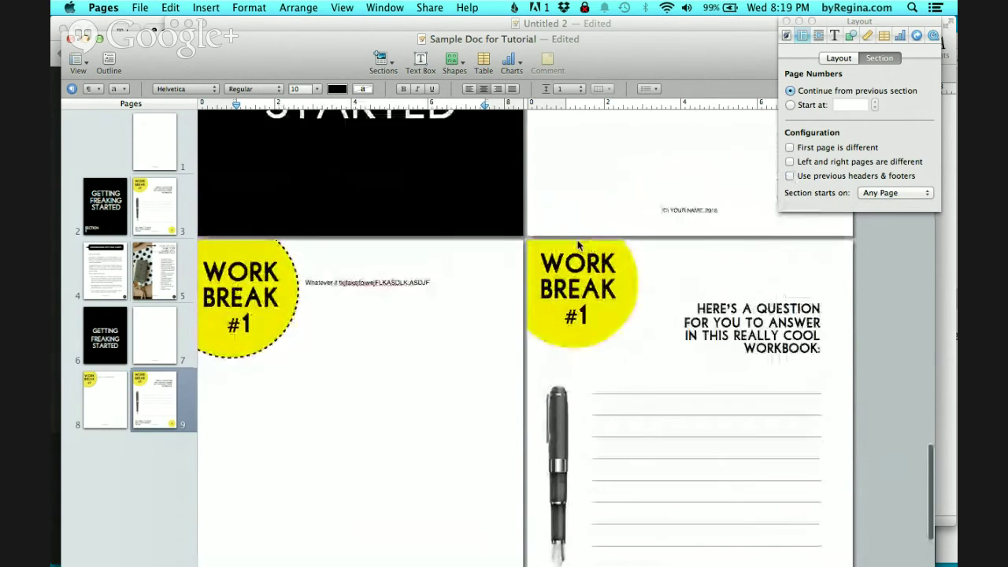
{"action": "scroll", "coordinate": [577, 240], "scroll_direction": "down", "scroll_amount": 2}
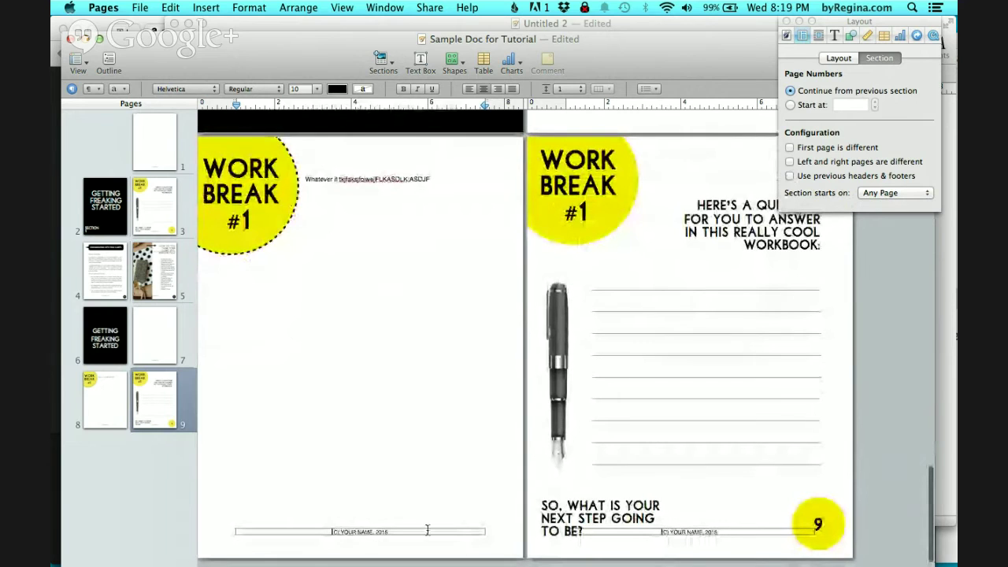
{"action": "triple_click", "coordinate": [417, 533]}
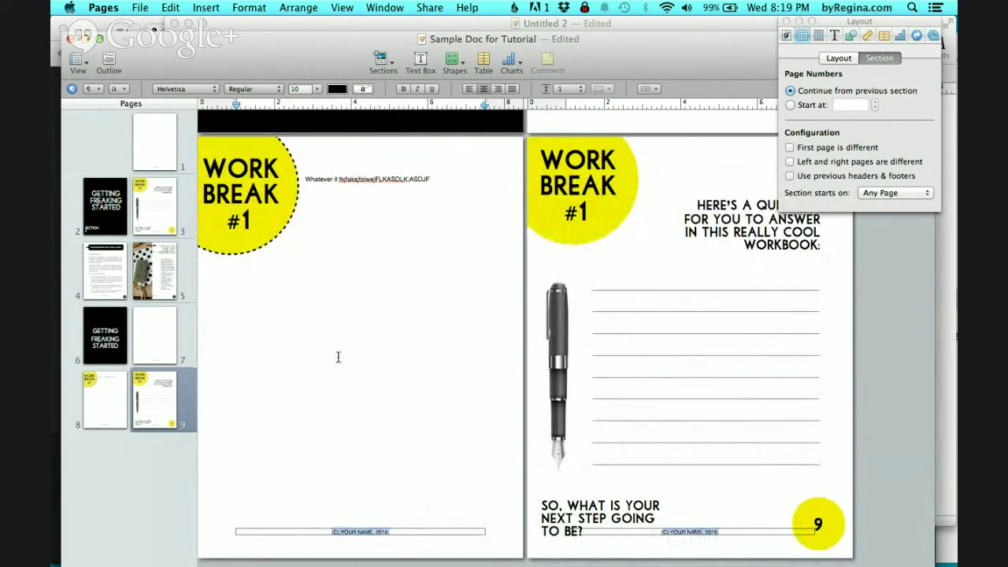
{"action": "scroll", "coordinate": [660, 244], "scroll_direction": "up", "scroll_amount": 3}
{"action": "scroll", "coordinate": [660, 244], "scroll_direction": "down", "scroll_amount": 3}
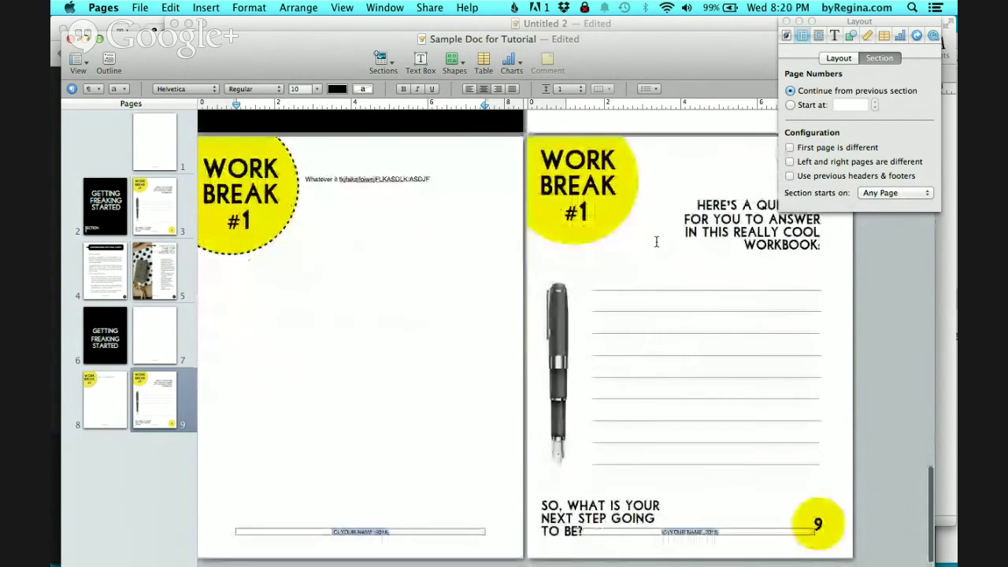
{"action": "scroll", "coordinate": [700, 156], "scroll_direction": "up", "scroll_amount": 2}
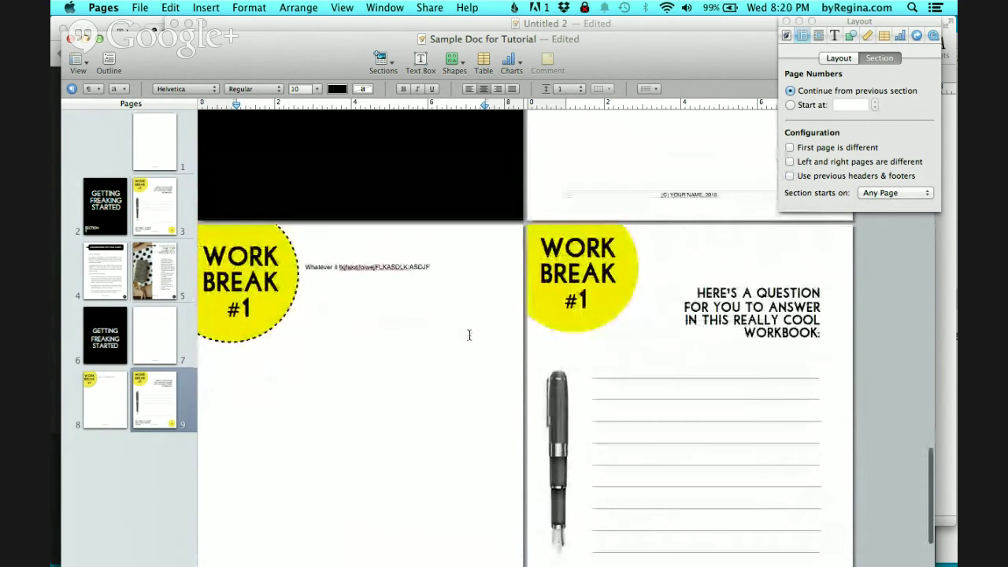
{"action": "scroll", "coordinate": [468, 333], "scroll_direction": "down", "scroll_amount": 2}
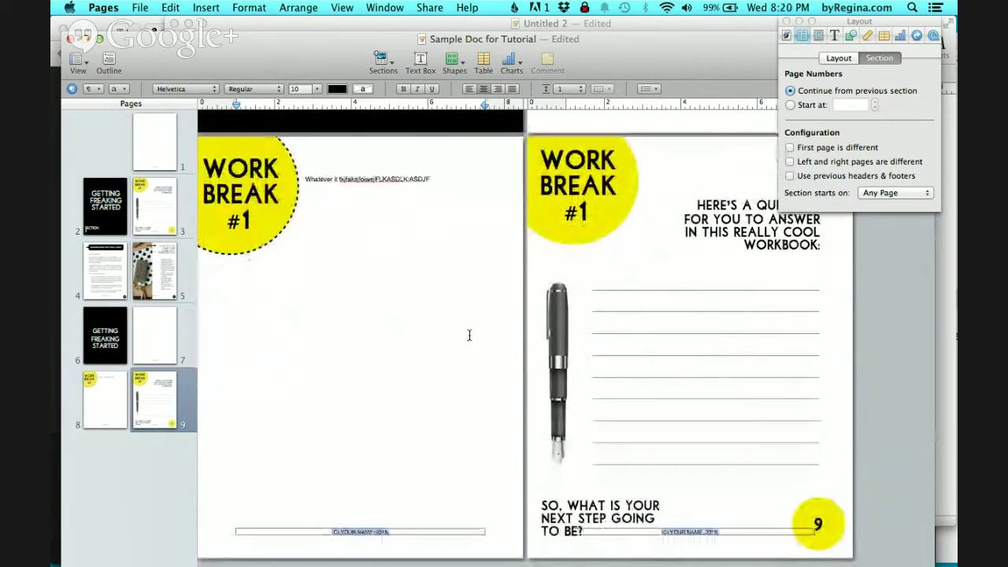
{"action": "type", "text": "HEY! THIS IS"}
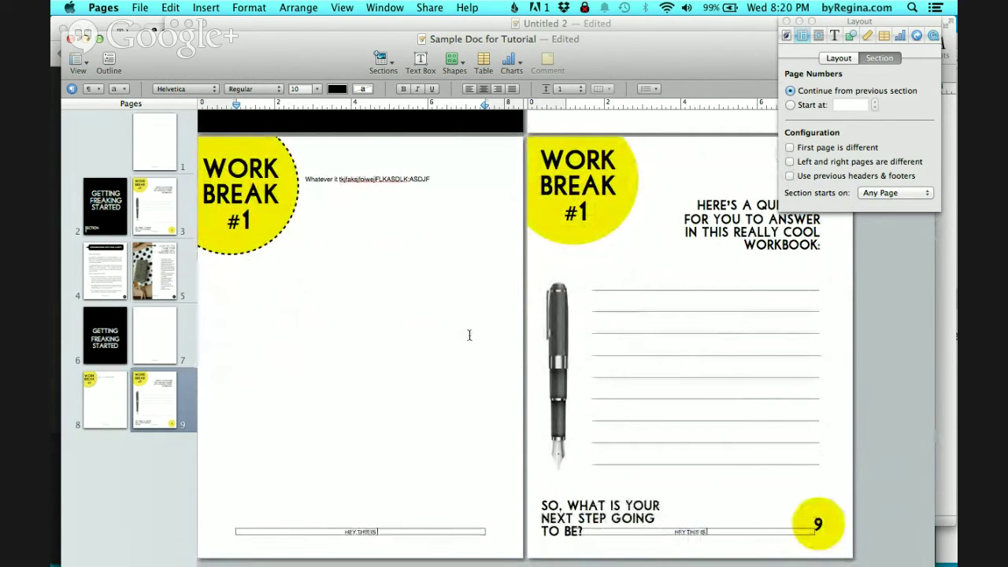
{"action": "type", "text": " AWESOME"}
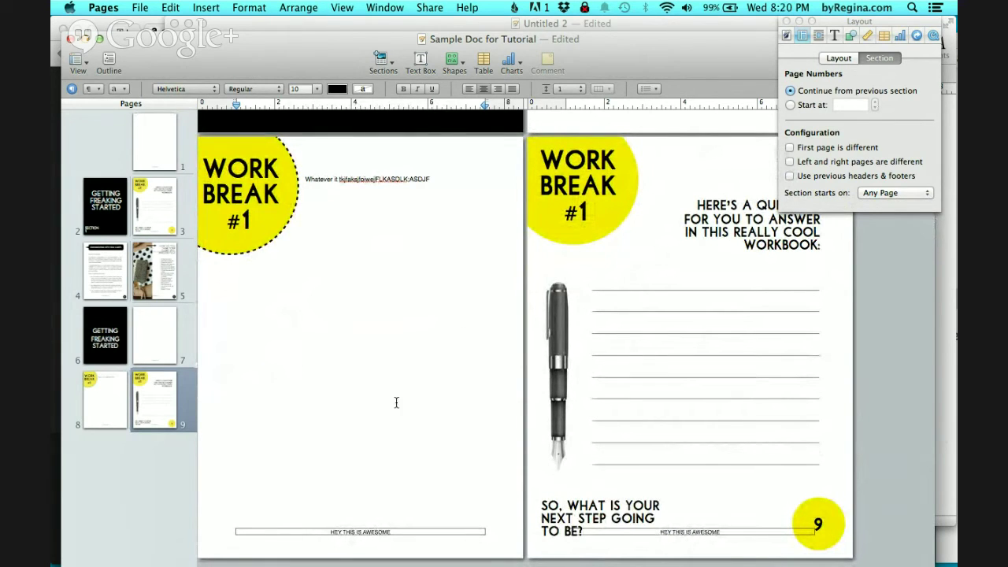
{"action": "left_click", "coordinate": [397, 403]}
Step: Turn off the use of previous headers and footers for page 9's section and append "RIGHT NOW" to its footer text
{"action": "scroll", "coordinate": [693, 343], "scroll_direction": "up", "scroll_amount": 5}
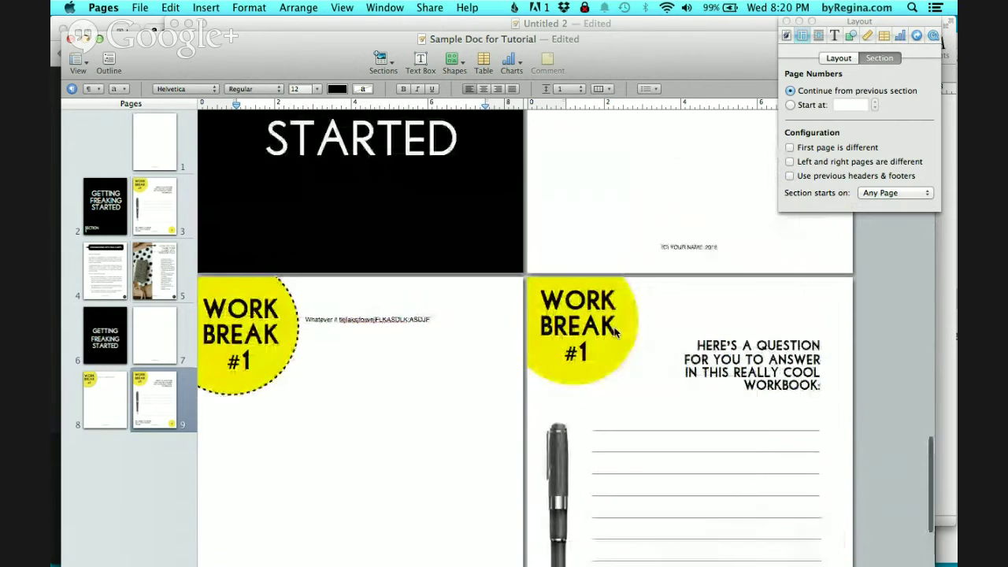
{"action": "left_click", "coordinate": [703, 330]}
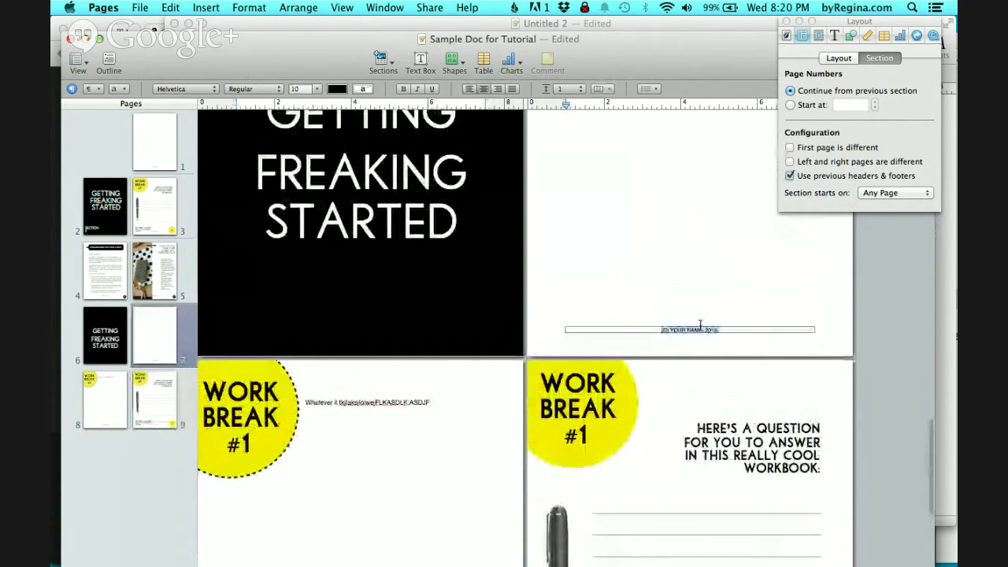
{"action": "scroll", "coordinate": [681, 251], "scroll_direction": "up", "scroll_amount": 7}
{"action": "scroll", "coordinate": [681, 251], "scroll_direction": "down", "scroll_amount": 12}
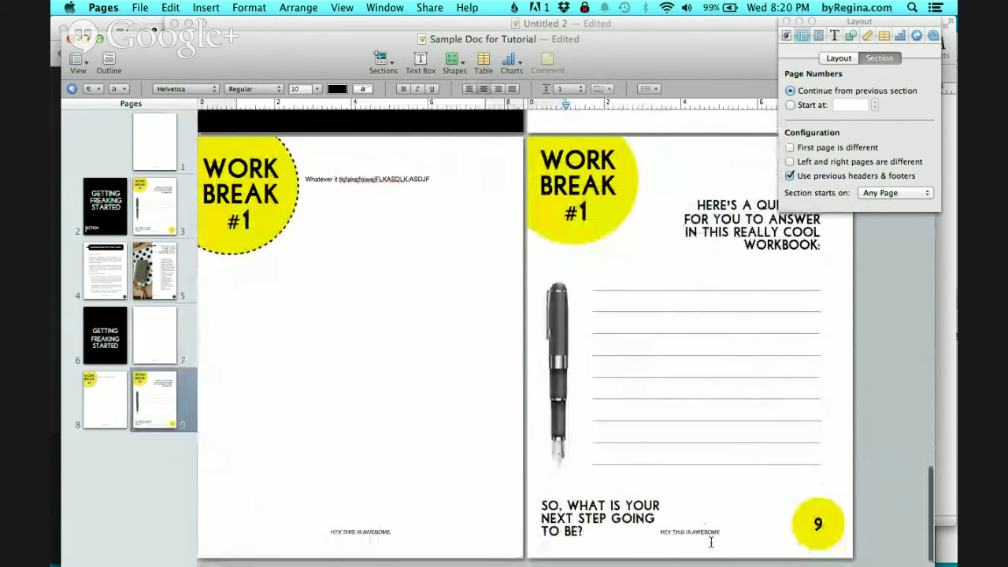
{"action": "left_click", "coordinate": [714, 529]}
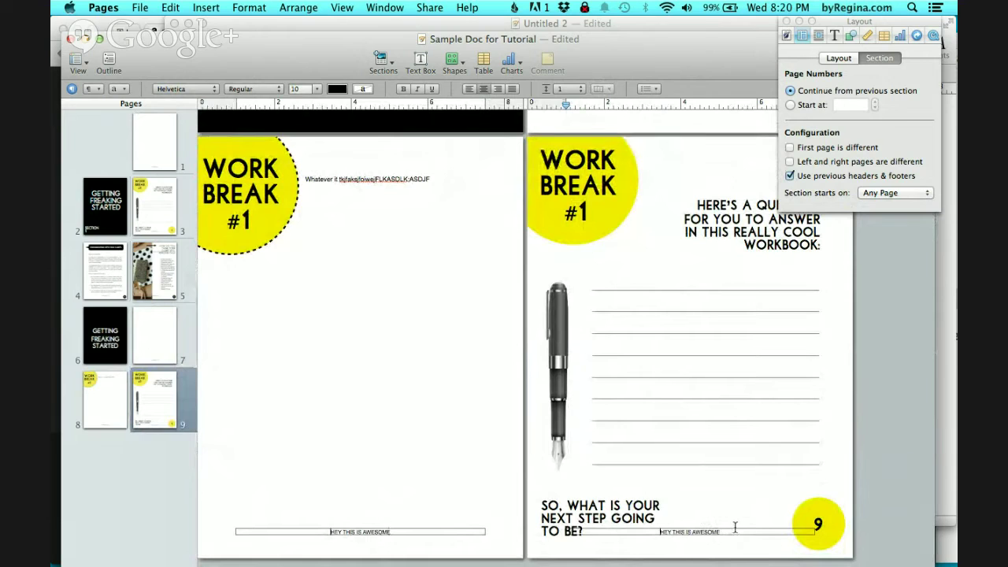
{"action": "left_click", "coordinate": [790, 175]}
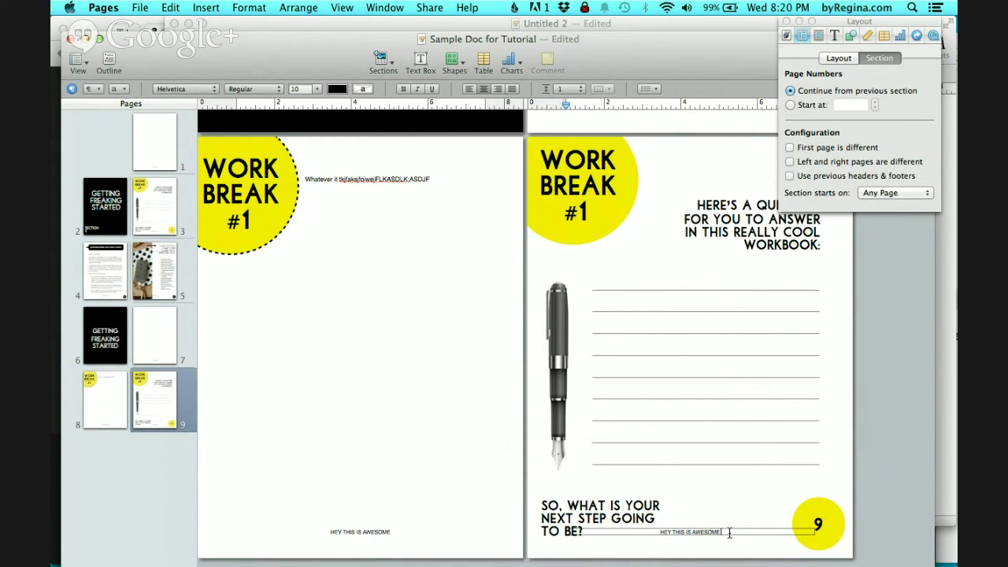
{"action": "type", "text": "RIGHT NOW"}
{"action": "left_click", "coordinate": [758, 490]}
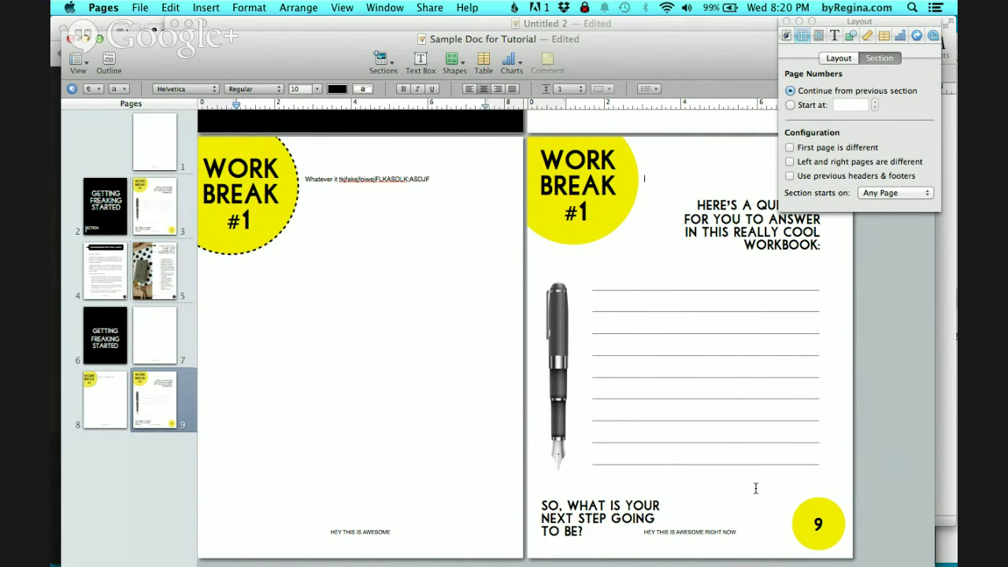
Step: Set the document's footer margin to 0.1 in
{"action": "left_click", "coordinate": [755, 526]}
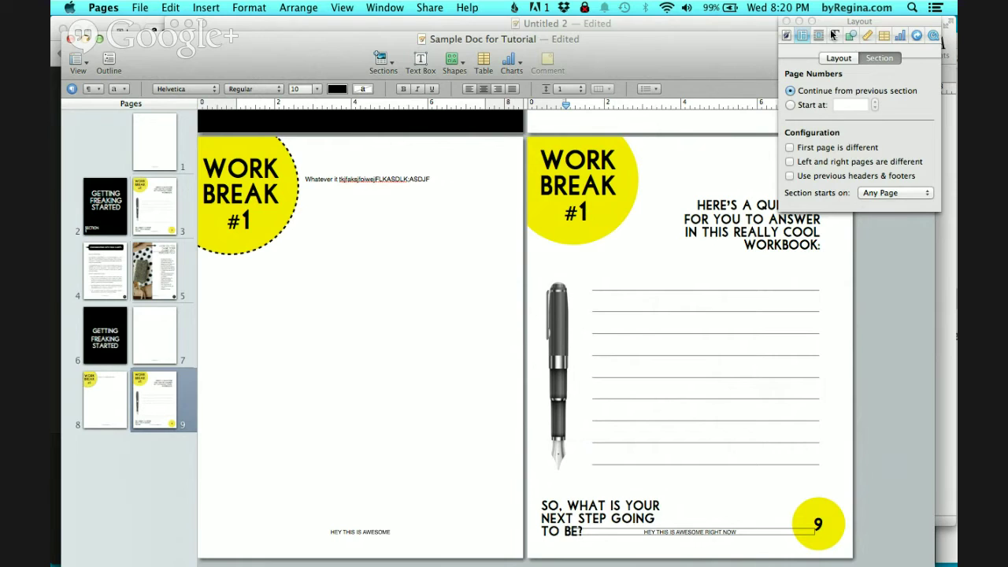
{"action": "left_click", "coordinate": [787, 35]}
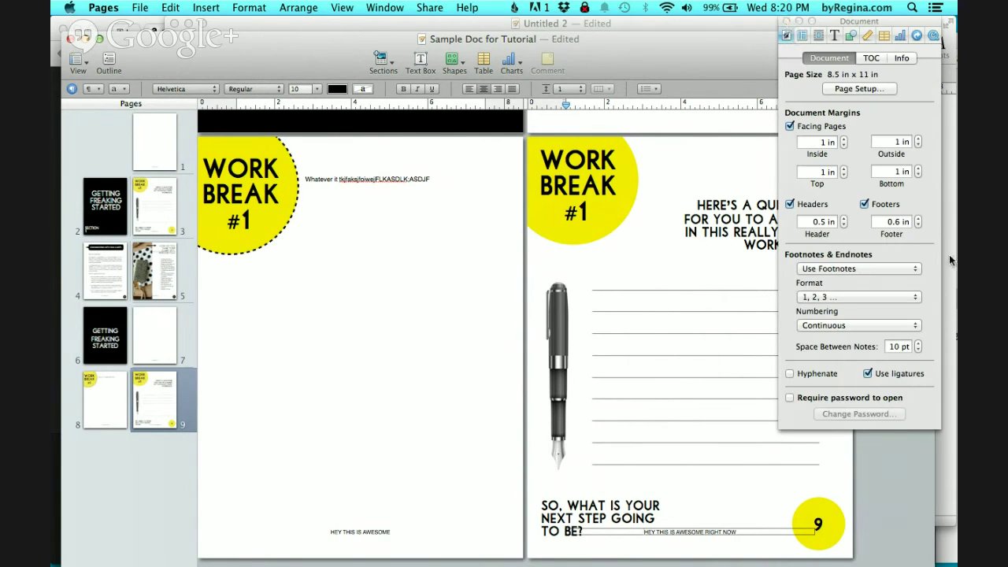
{"action": "left_click", "coordinate": [918, 225]}
{"action": "left_click", "coordinate": [919, 225]}
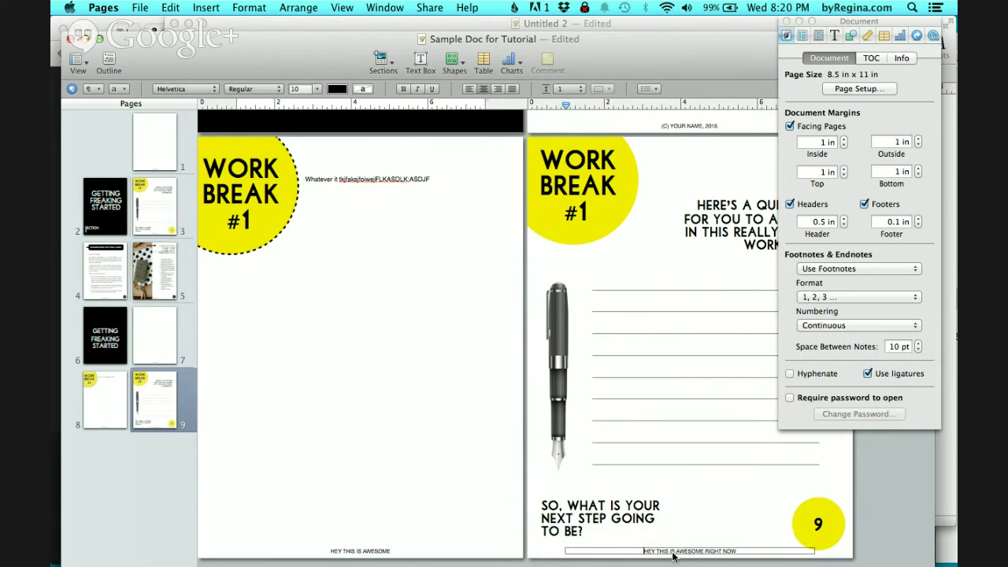
{"action": "left_click", "coordinate": [441, 500]}
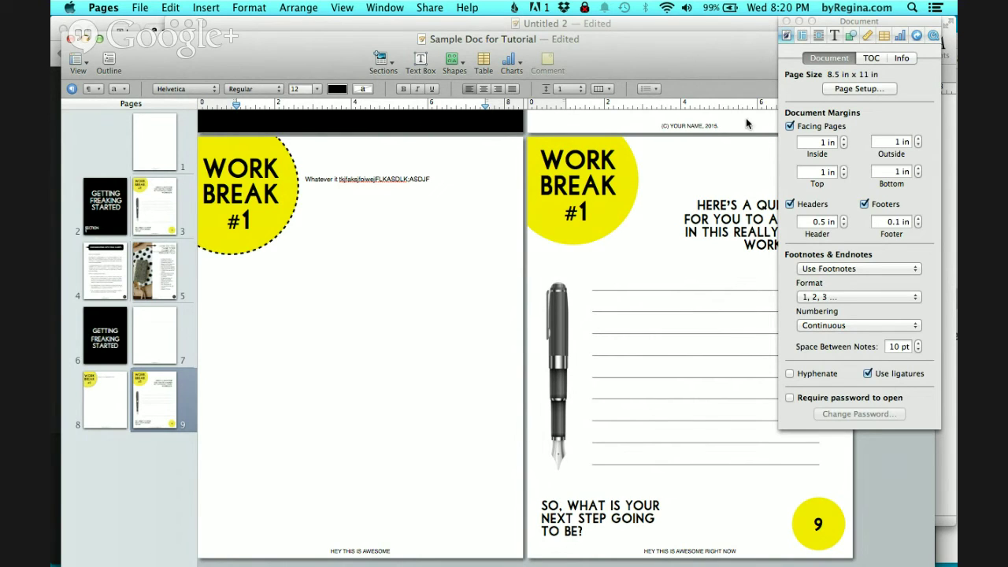
{"action": "left_click", "coordinate": [711, 149]}
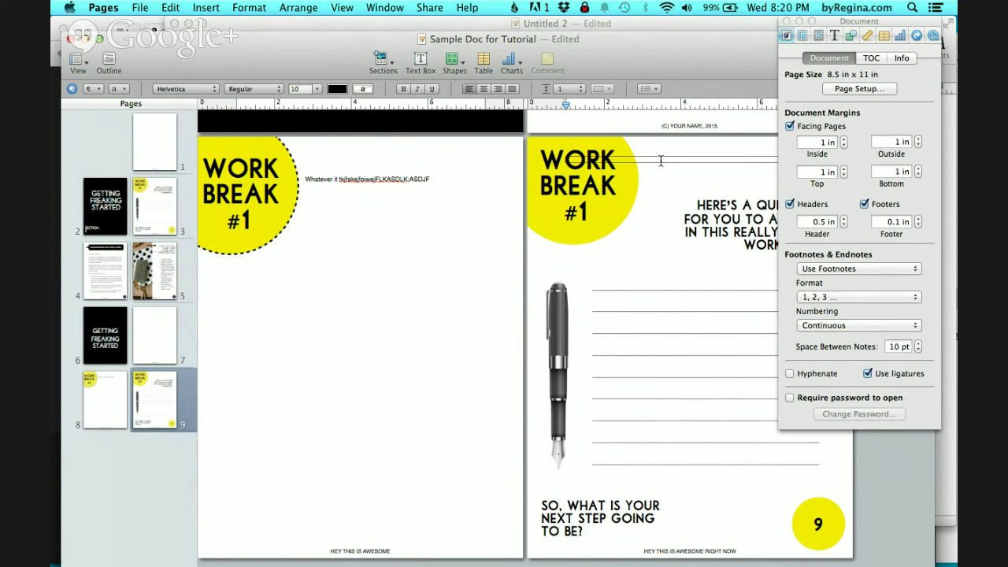
{"action": "left_click", "coordinate": [408, 336]}
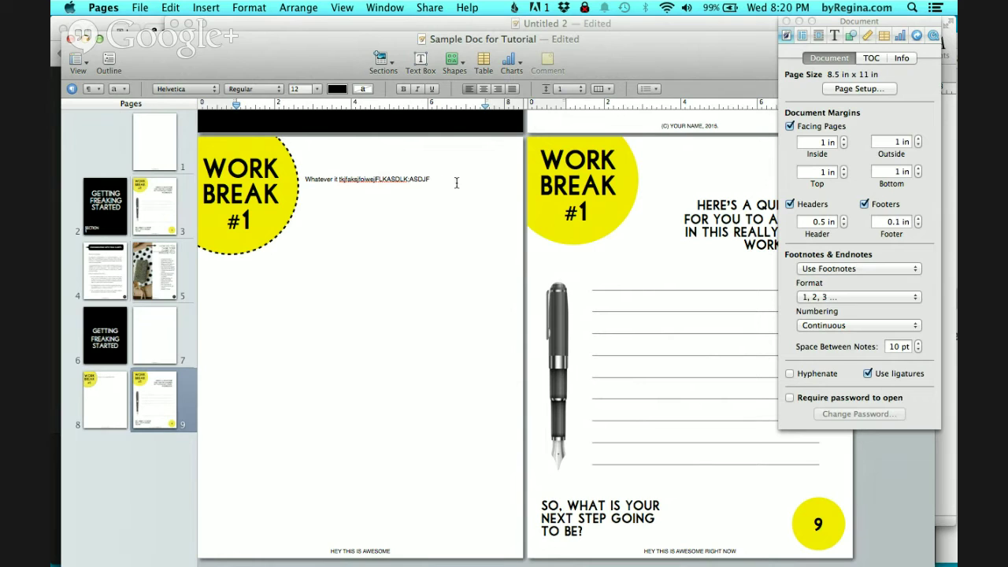
{"action": "scroll", "coordinate": [353, 385], "scroll_direction": "down", "scroll_amount": 2}
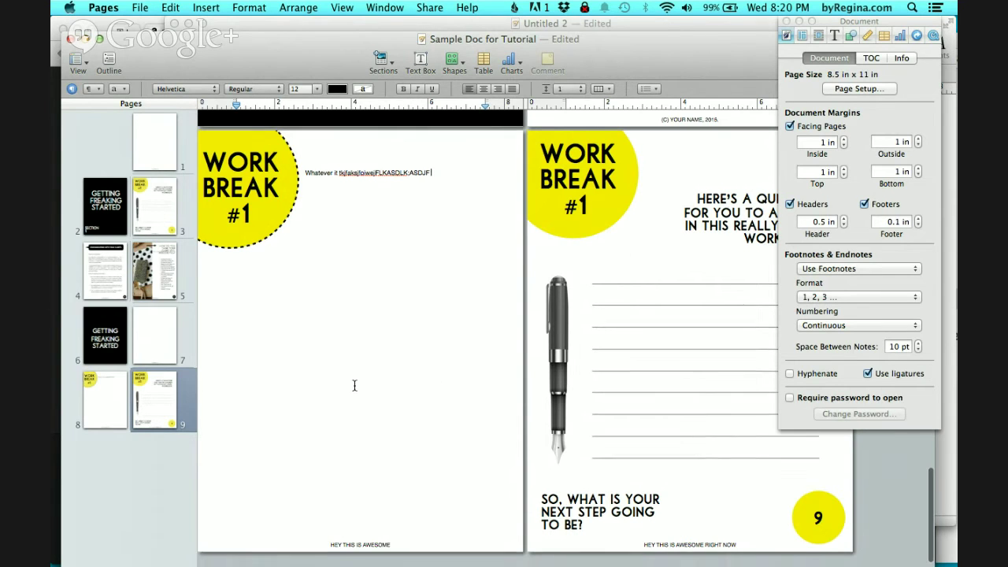
Step: Insert the image Stellar-Content-Plan-Workbook-cover.png, move it onto page 8 below the body text, and delete it again
{"action": "left_click", "coordinate": [557, 302]}
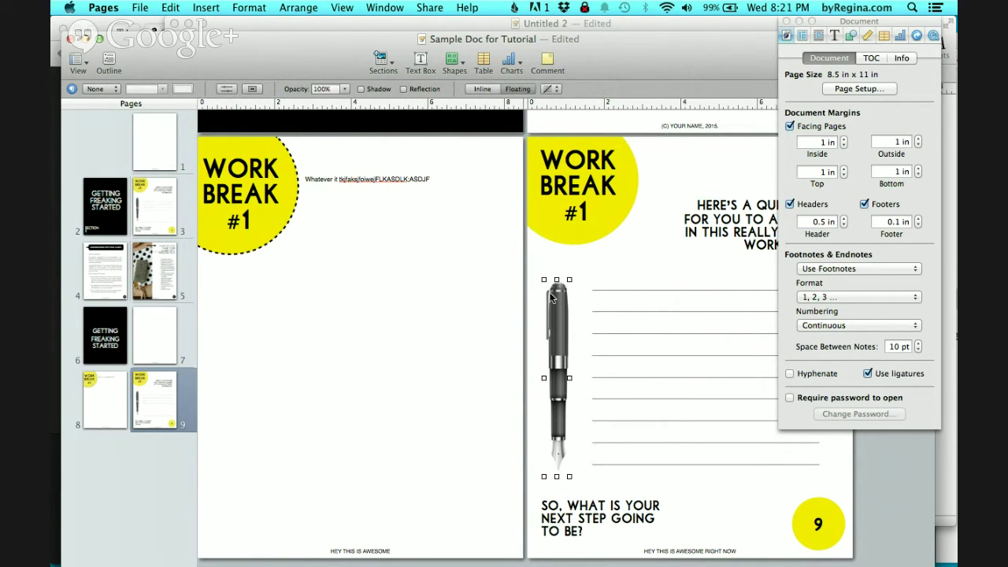
{"action": "left_click", "coordinate": [200, 7]}
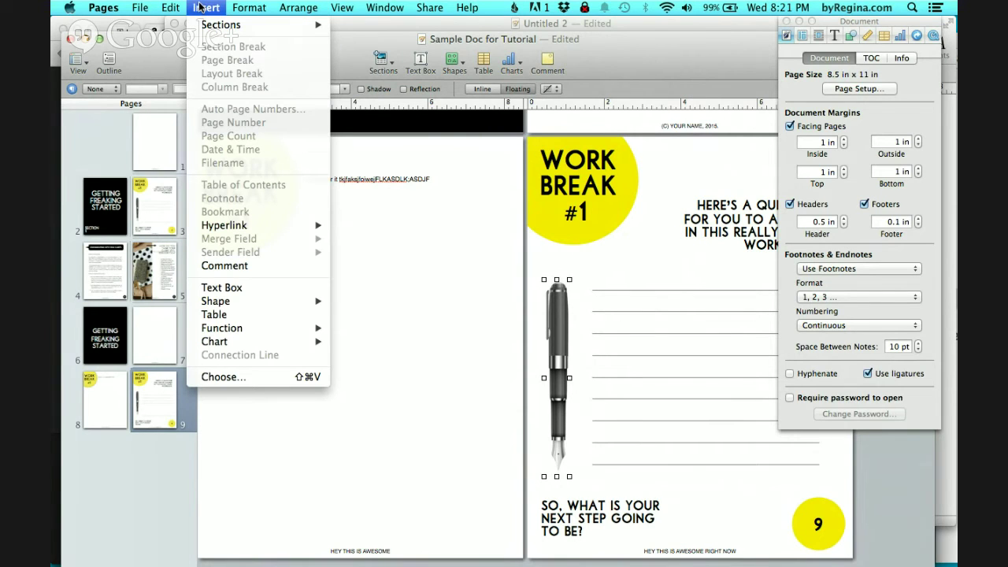
{"action": "left_click", "coordinate": [218, 378]}
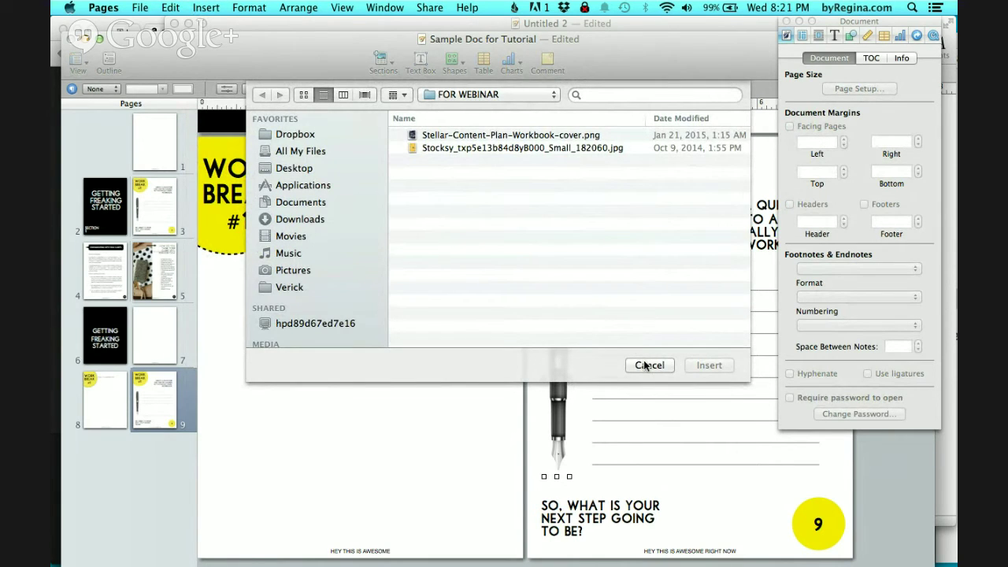
{"action": "left_click", "coordinate": [539, 135]}
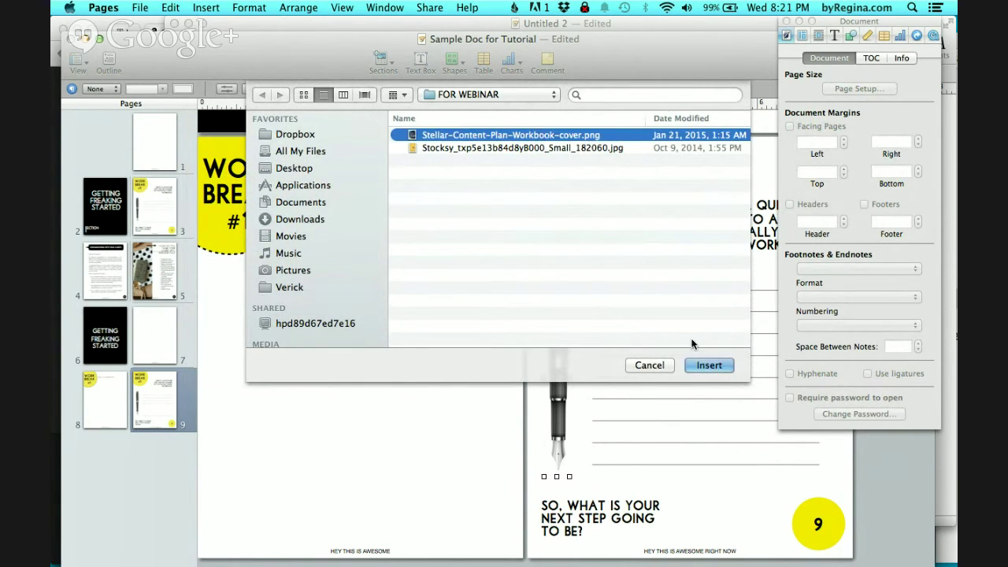
{"action": "left_click", "coordinate": [709, 365]}
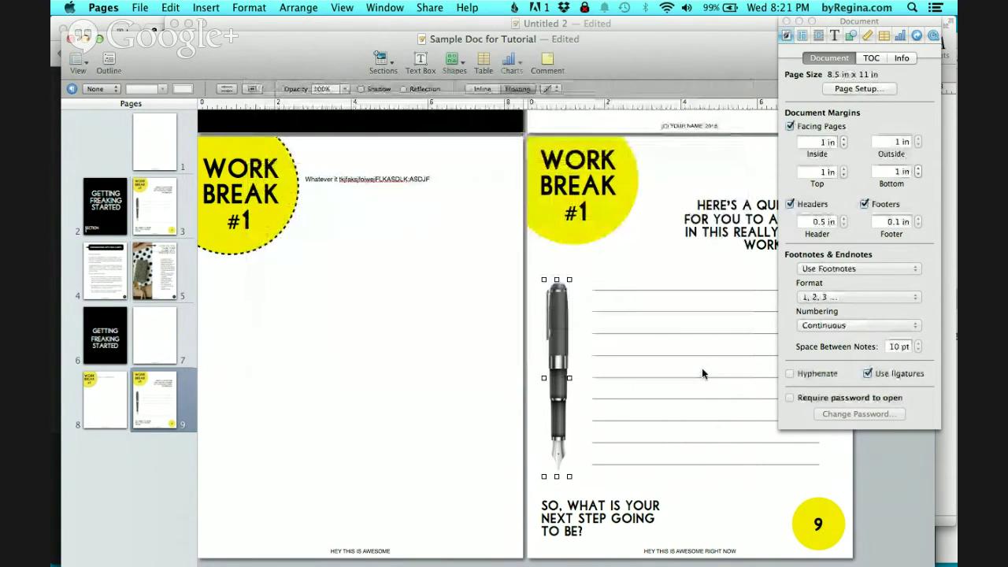
{"action": "left_click_drag", "start_coordinate": [698, 326], "coordinate": [389, 344]}
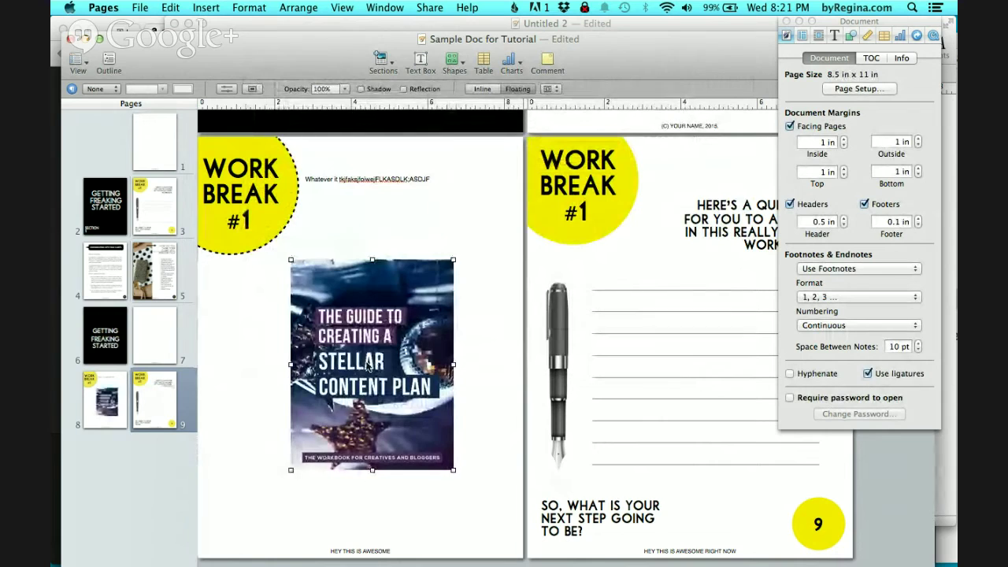
{"action": "key", "text": "Delete"}
Step: Copy the pen image from page 9 and paste it inline at the start of the placeholder text on page 8
{"action": "left_click", "coordinate": [559, 326]}
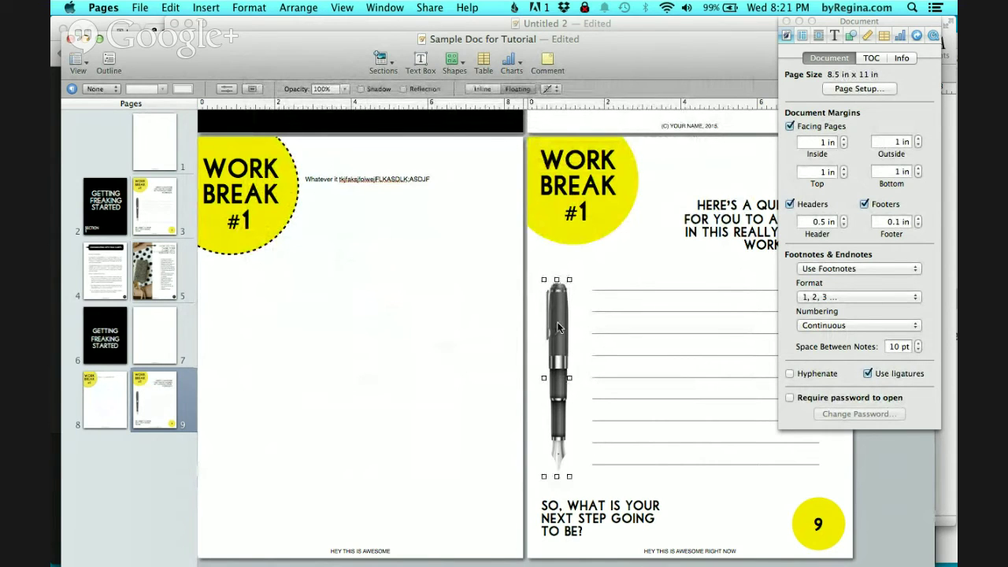
{"action": "right_click", "coordinate": [558, 327]}
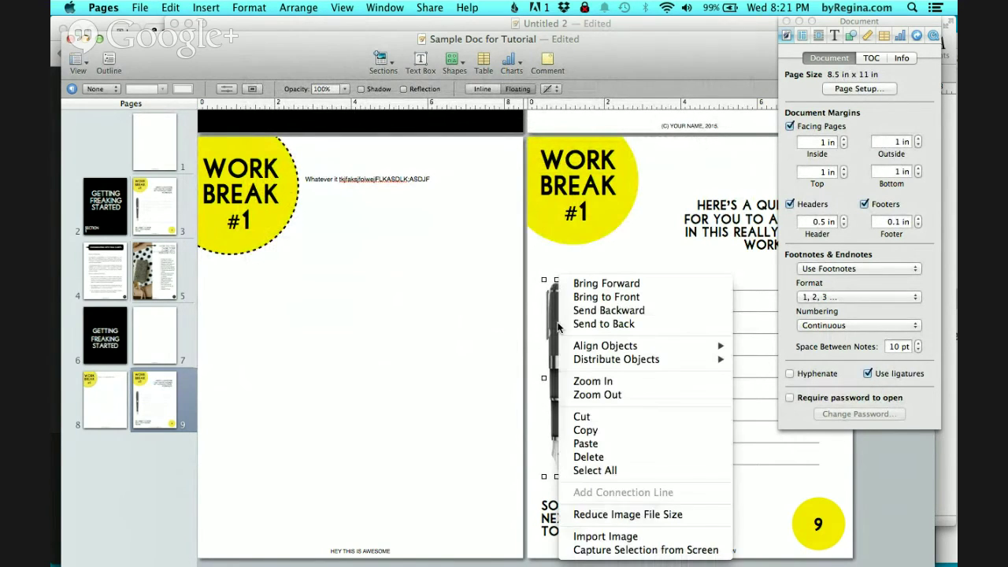
{"action": "left_click", "coordinate": [604, 431]}
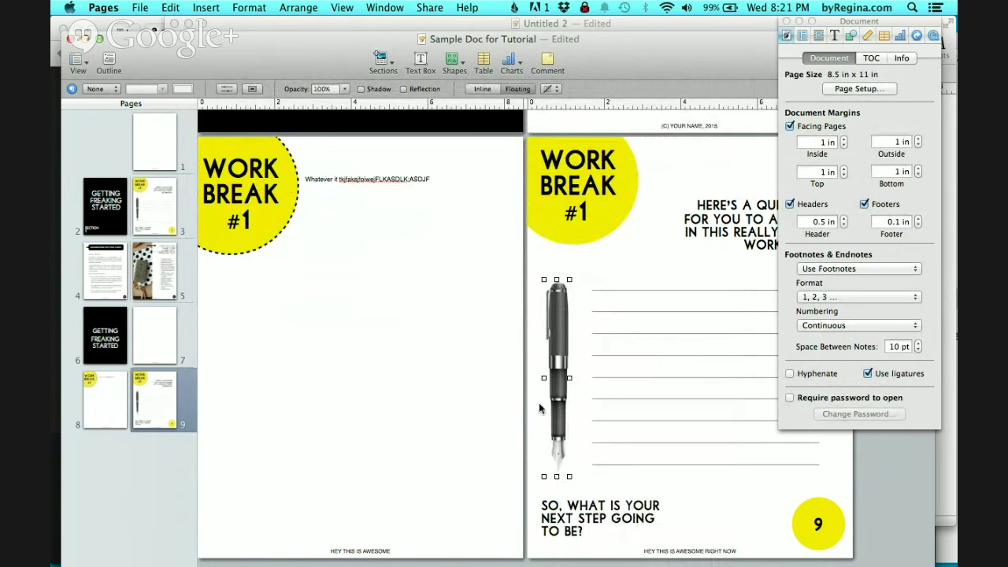
{"action": "left_click", "coordinate": [361, 338]}
{"action": "right_click", "coordinate": [362, 338]}
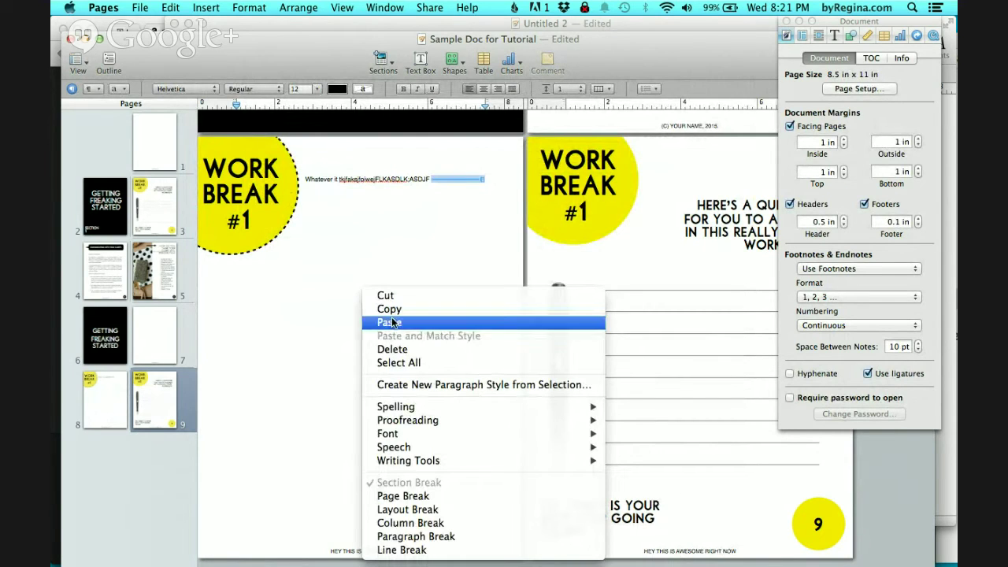
{"action": "left_click", "coordinate": [305, 171]}
{"action": "left_click", "coordinate": [306, 180]}
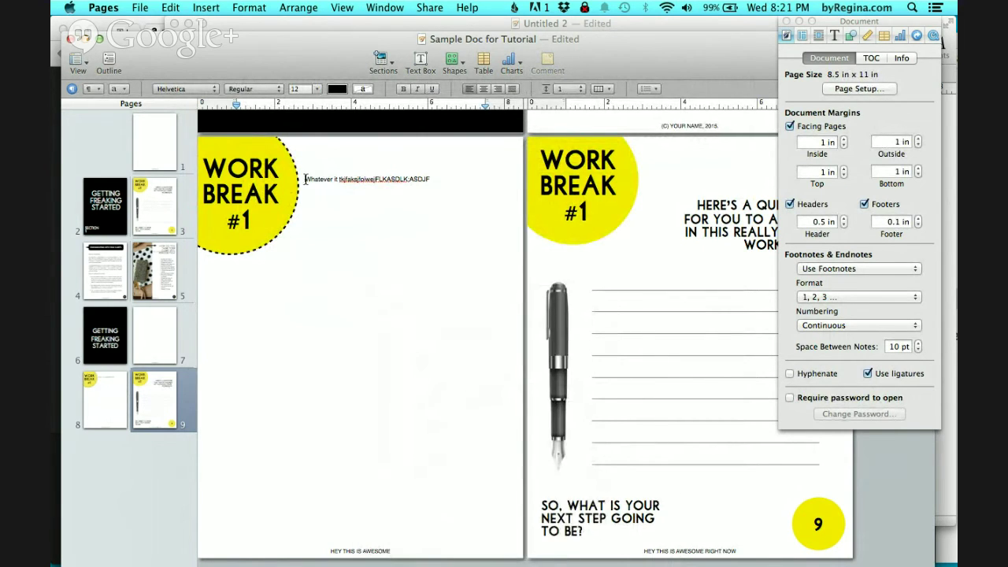
{"action": "left_click", "coordinate": [171, 8]}
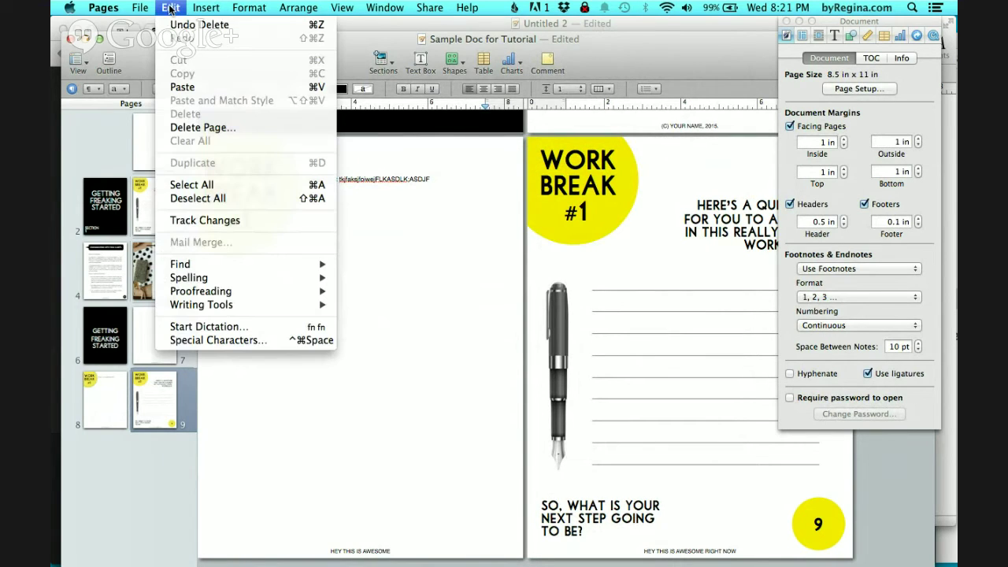
{"action": "left_click", "coordinate": [187, 89]}
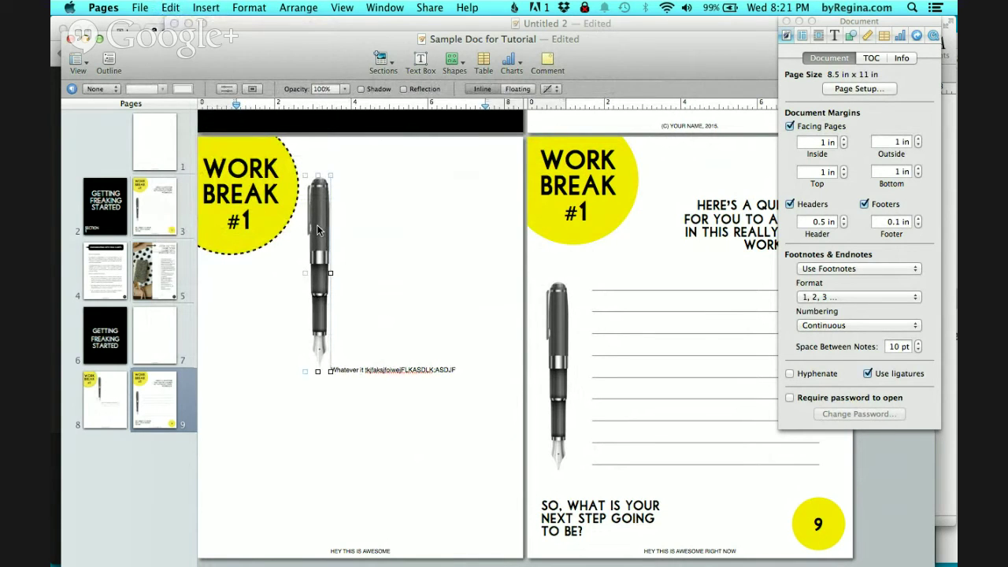
Step: Change the pen image on page 8 to floating placement and move it near the page's left edge, below the yellow circle
{"action": "mouse_move", "coordinate": [318, 229]}
{"action": "left_mouse_down"}
{"action": "mouse_move", "coordinate": [319, 320]}
{"action": "mouse_move", "coordinate": [292, 394]}
{"action": "mouse_move", "coordinate": [255, 363]}
{"action": "mouse_move", "coordinate": [332, 235]}
{"action": "mouse_move", "coordinate": [378, 237]}
{"action": "mouse_move", "coordinate": [301, 240]}
{"action": "mouse_move", "coordinate": [322, 243]}
{"action": "left_mouse_up"}
{"action": "left_click", "coordinate": [819, 37]}
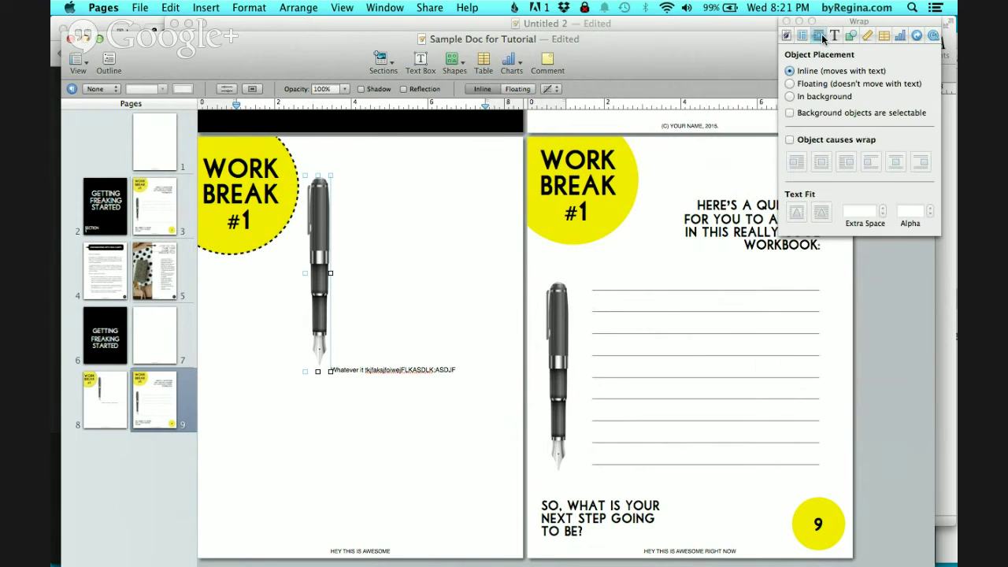
{"action": "left_click", "coordinate": [789, 71]}
{"action": "left_click", "coordinate": [789, 84]}
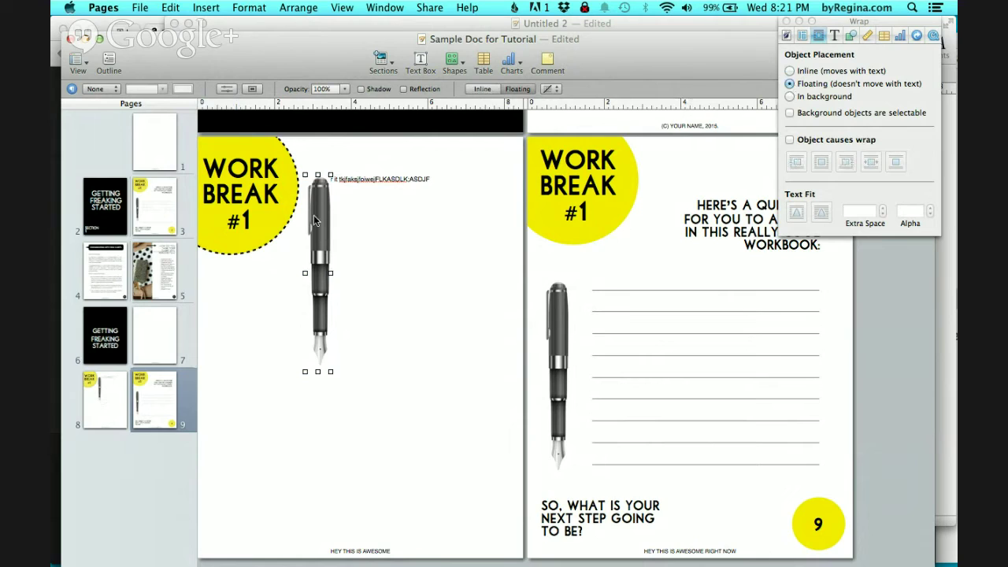
{"action": "left_click_drag", "start_coordinate": [313, 218], "coordinate": [225, 333]}
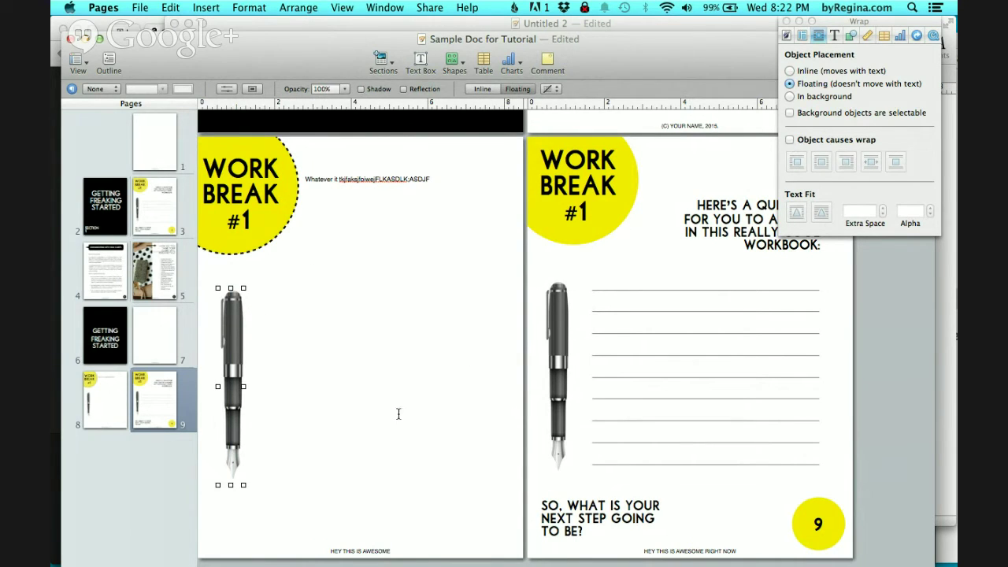
{"action": "left_click_drag", "start_coordinate": [231, 335], "coordinate": [227, 338]}
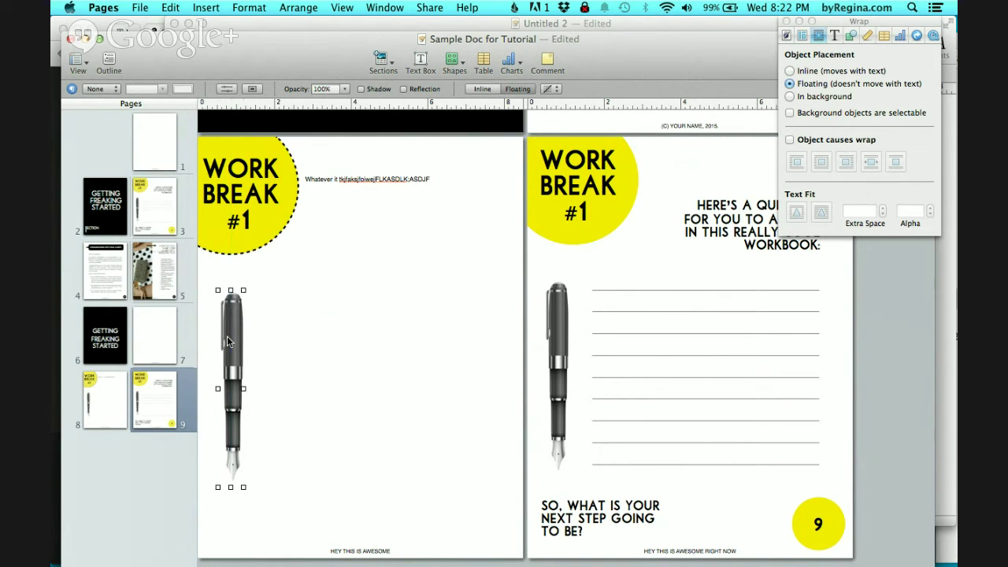
Step: Add a text box beside the pen on page 8, enlarge it, and replace its placeholder text with one full-width writing line
{"action": "left_click", "coordinate": [415, 69]}
{"action": "left_click", "coordinate": [363, 364]}
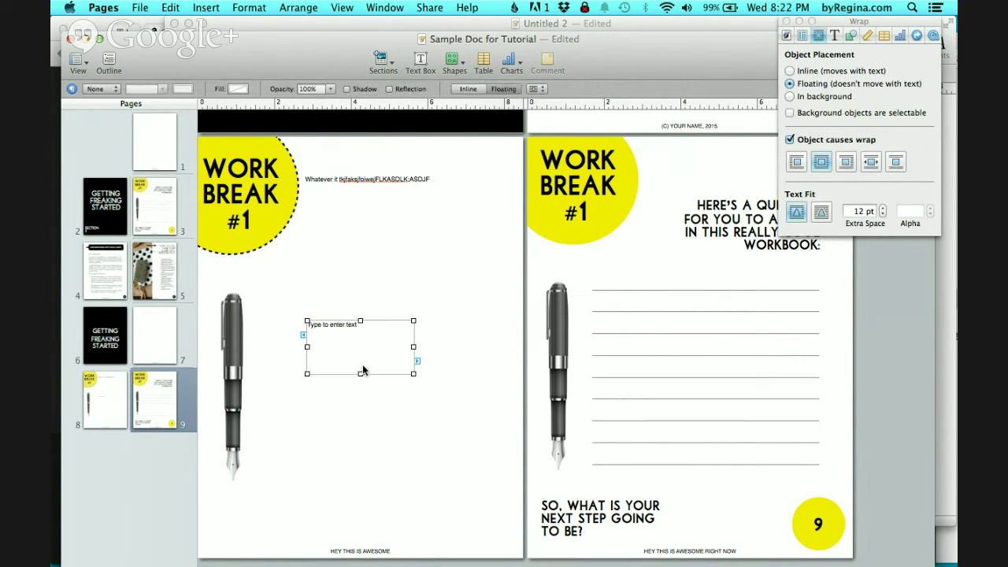
{"action": "left_click_drag", "start_coordinate": [363, 364], "coordinate": [512, 484]}
{"action": "left_click", "coordinate": [327, 301]}
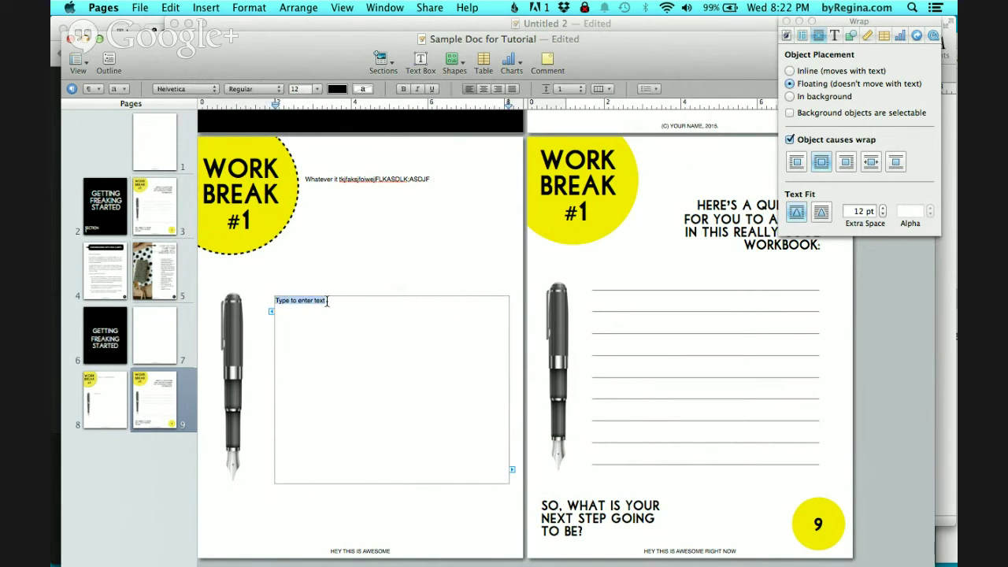
{"action": "key", "text": "BackSpace"}
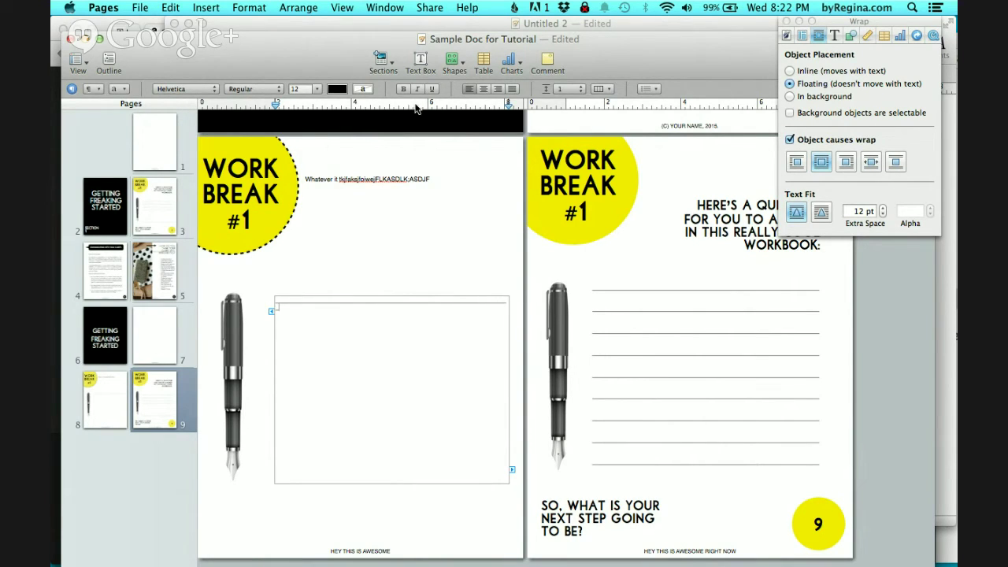
Step: Repeat the writing line in page 8's text box on separate paragraphs until there are nine lines
{"action": "left_click", "coordinate": [464, 63]}
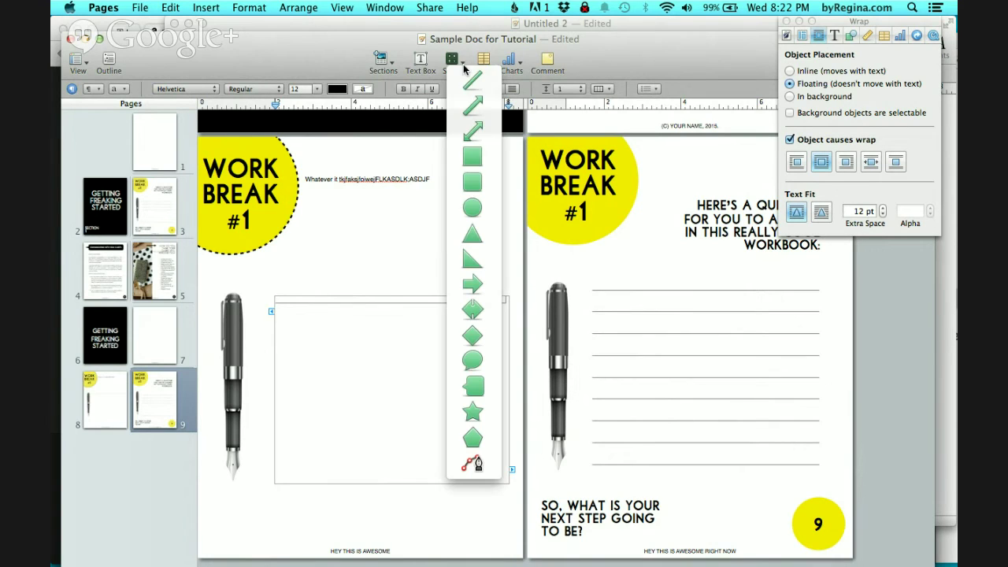
{"action": "left_click", "coordinate": [362, 360]}
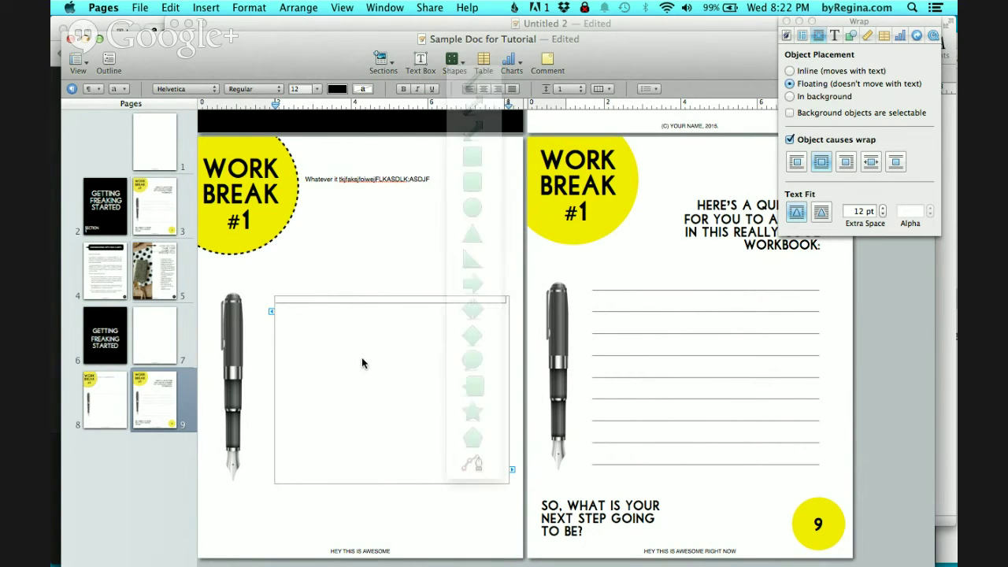
{"action": "double_click", "coordinate": [386, 305]}
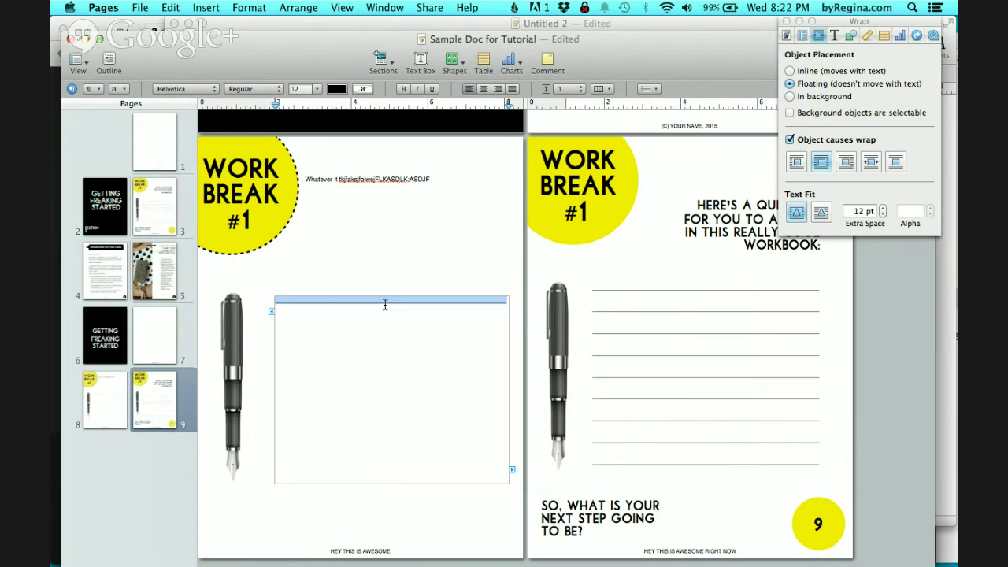
{"action": "key", "text": "Right"}
{"action": "left_click", "coordinate": [385, 305]}
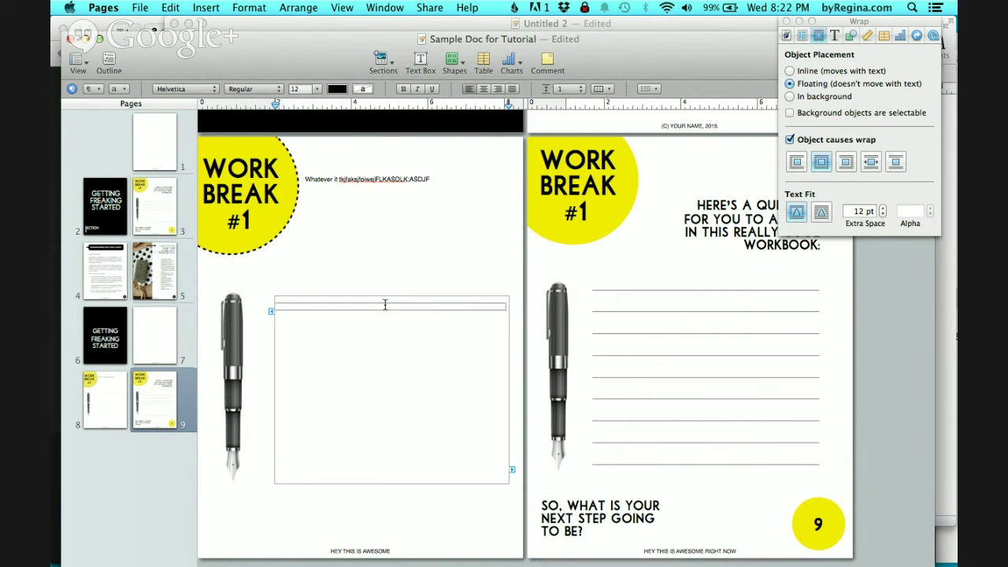
{"action": "key", "text": "Return"}
{"action": "key", "text": "Return"}
{"action": "key", "text": "Return"}
{"action": "key", "text": "Return"}
{"action": "key", "text": "Return"}
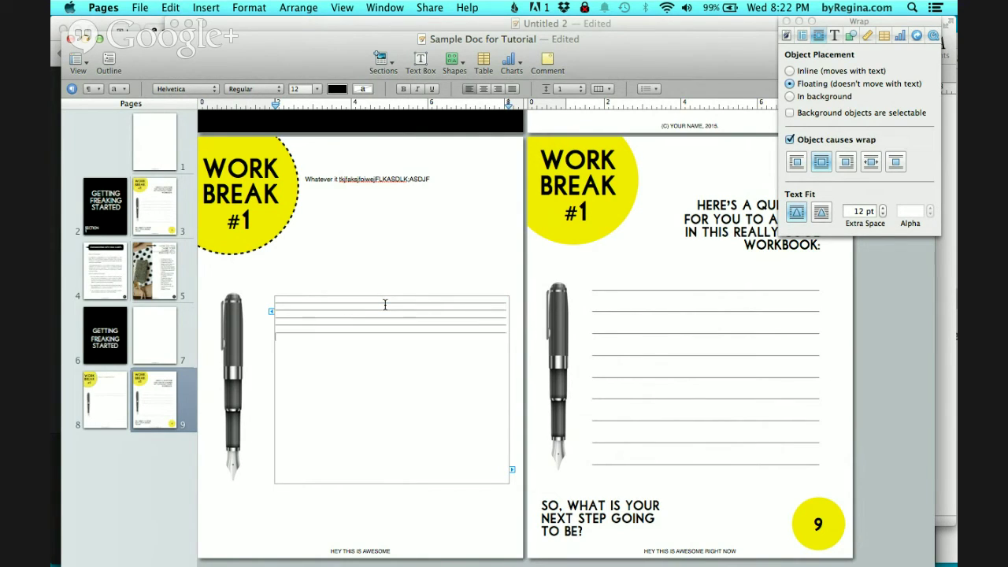
{"action": "key", "text": "Return"}
{"action": "key", "text": "Return"}
{"action": "key", "text": "Escape"}
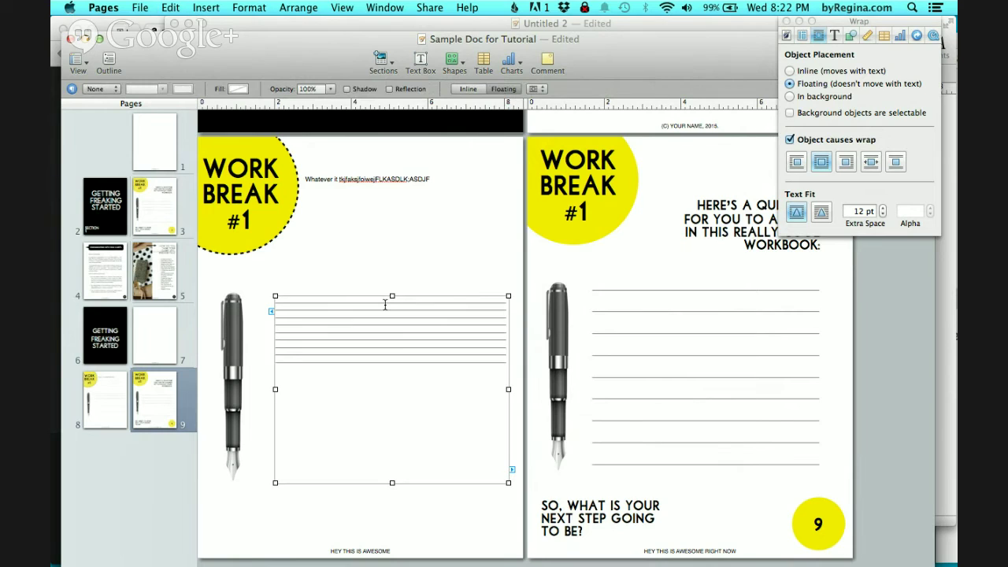
Step: Set the spacing after paragraph to 24 pt for all the writing lines in page 8's text box
{"action": "double_click", "coordinate": [383, 361]}
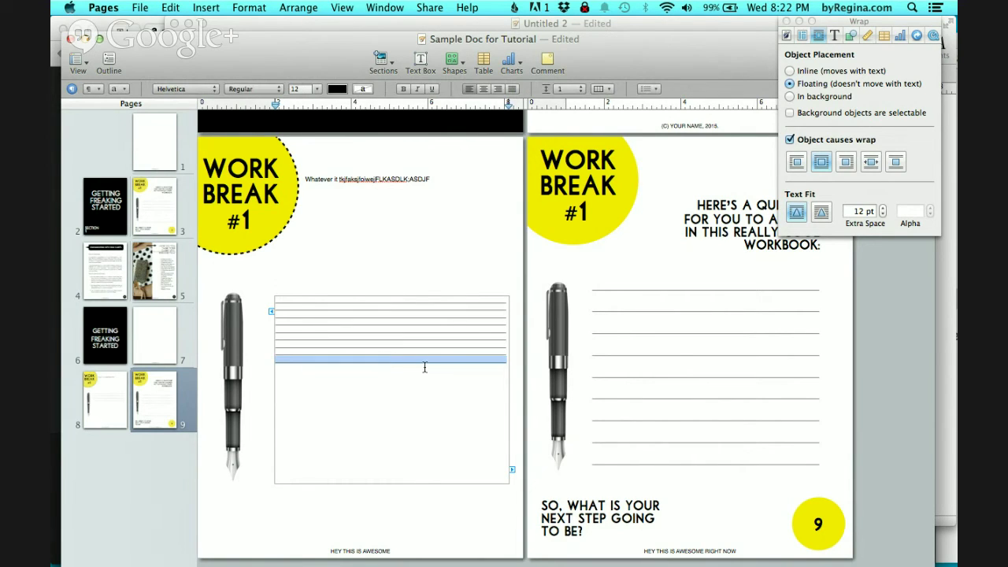
{"action": "left_click", "coordinate": [484, 370]}
{"action": "left_click_drag", "start_coordinate": [506, 360], "coordinate": [267, 288]}
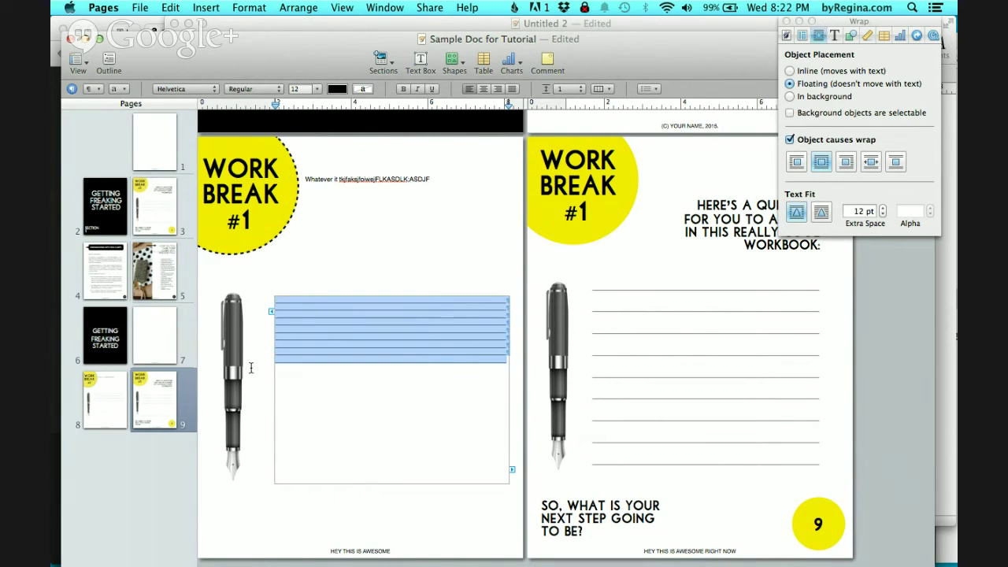
{"action": "left_click", "coordinate": [834, 36]}
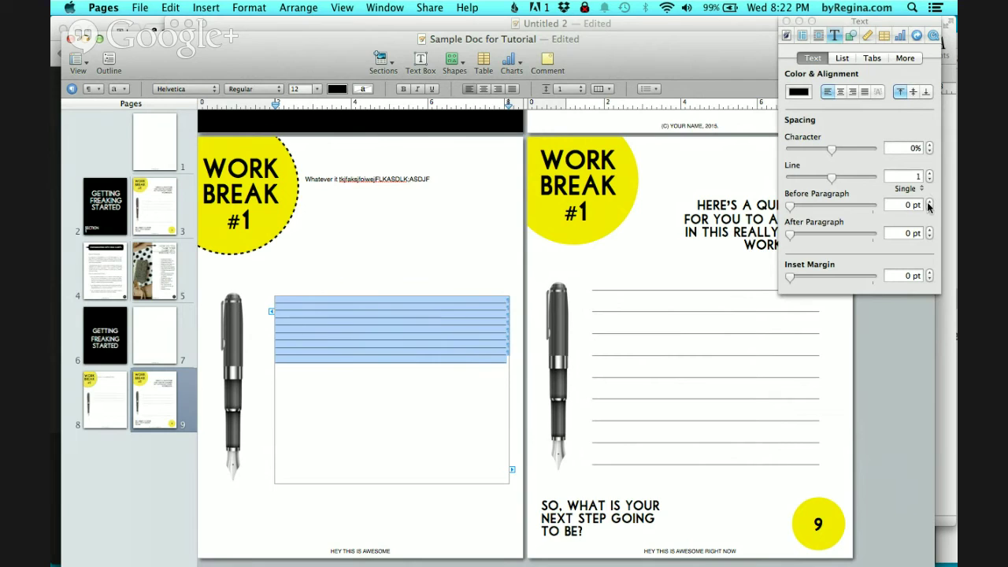
{"action": "left_click", "coordinate": [930, 230]}
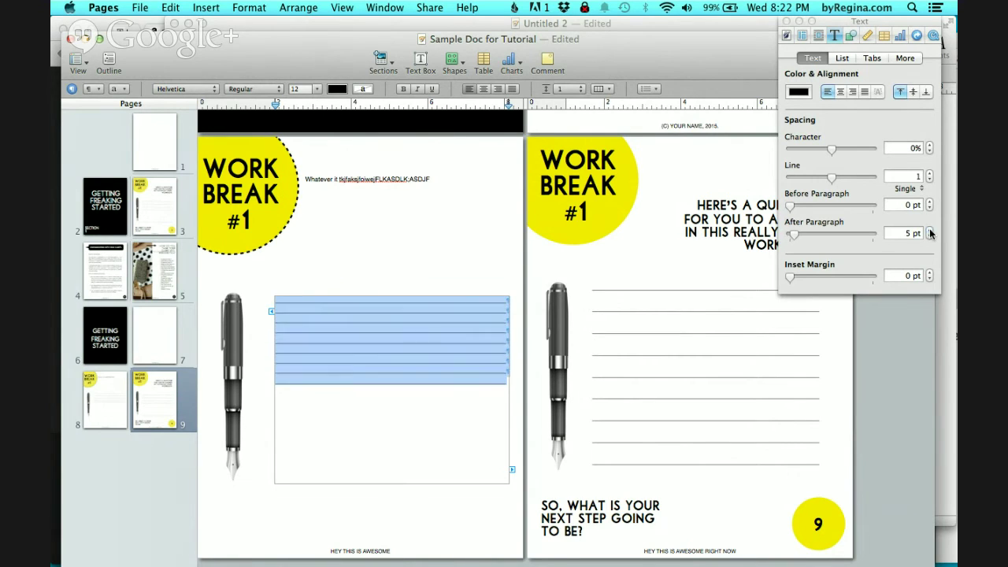
{"action": "left_click_drag", "start_coordinate": [930, 231], "coordinate": [930, 231]}
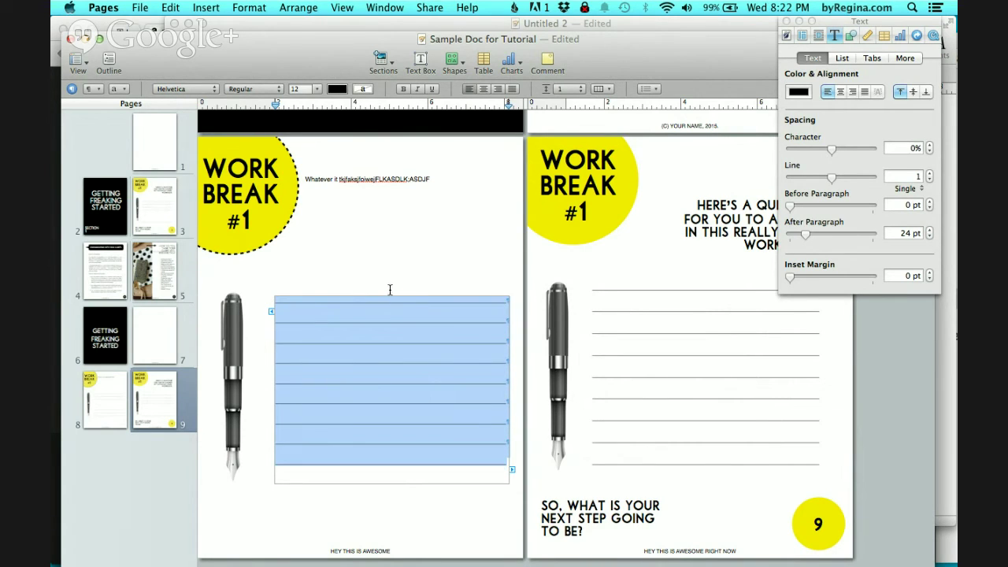
{"action": "left_click", "coordinate": [394, 247]}
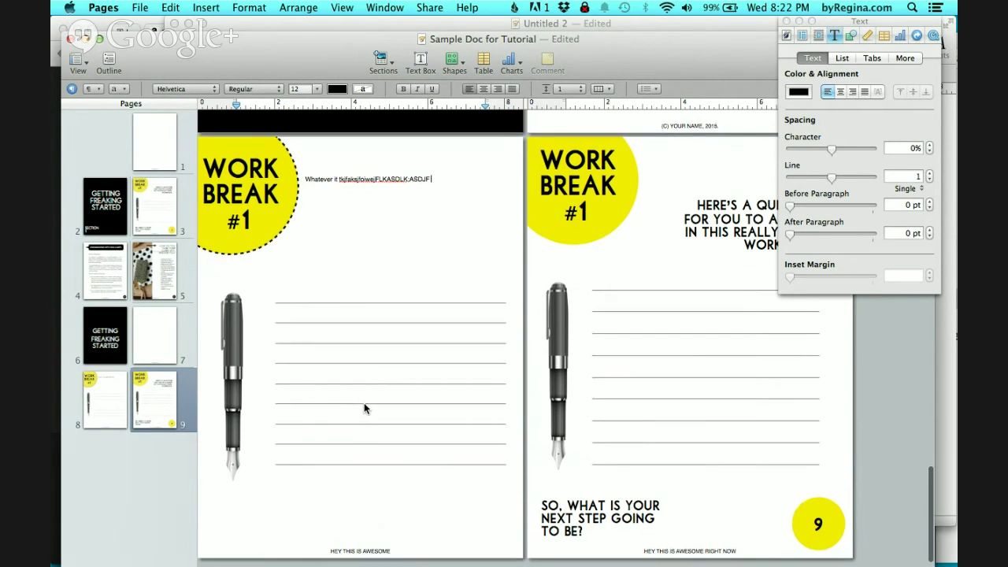
Step: Move the text box of writing lines on page 8 slightly up and closer to the pen
{"action": "left_click", "coordinate": [371, 385]}
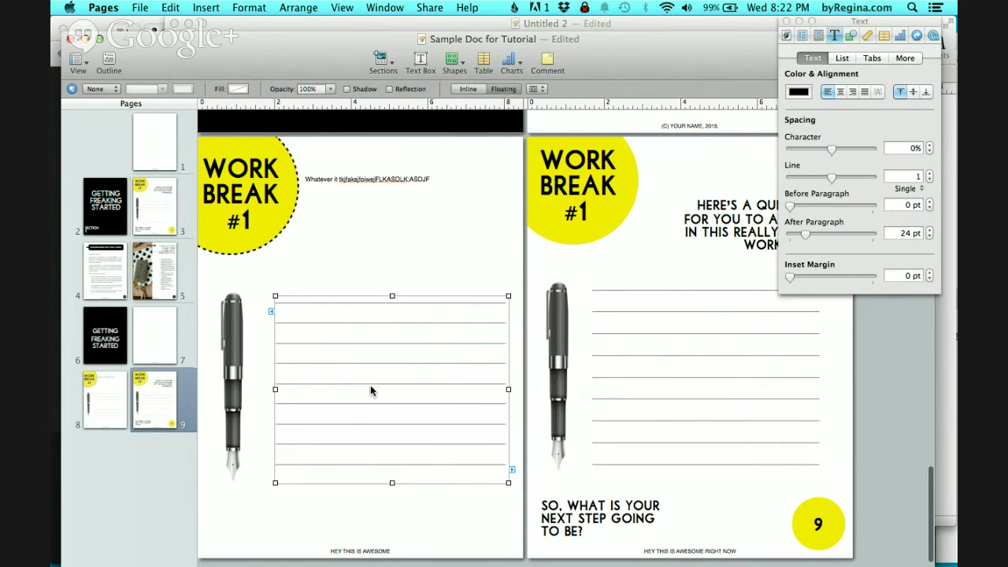
{"action": "mouse_move", "coordinate": [370, 385]}
{"action": "left_mouse_down"}
{"action": "mouse_move", "coordinate": [359, 346]}
{"action": "mouse_move", "coordinate": [338, 347]}
{"action": "mouse_move", "coordinate": [354, 348]}
{"action": "mouse_move", "coordinate": [339, 337]}
{"action": "mouse_move", "coordinate": [342, 367]}
{"action": "mouse_move", "coordinate": [359, 387]}
{"action": "left_mouse_up"}
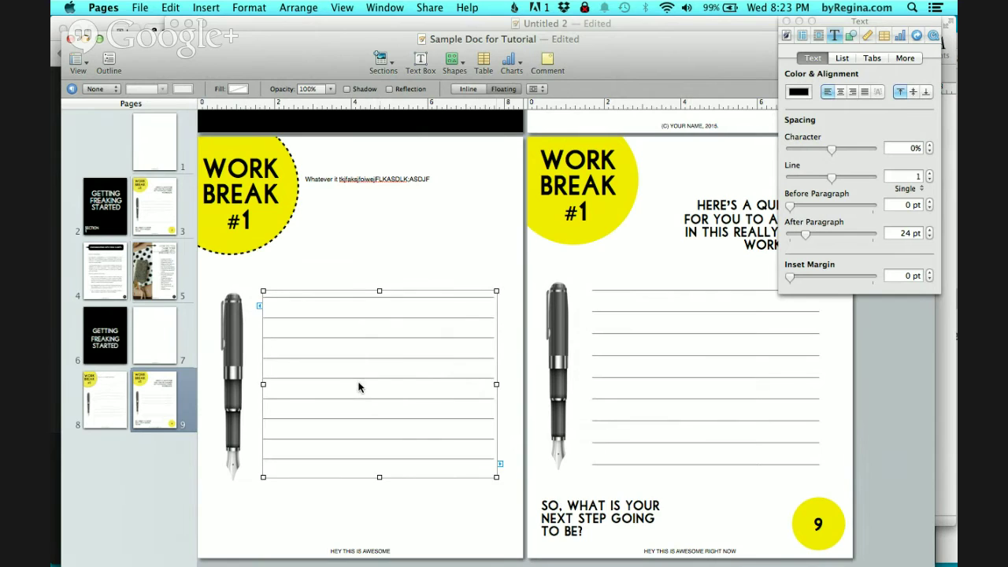
{"action": "left_click", "coordinate": [390, 513]}
Step: Delete the line of placeholder body text at the top of page 8
{"action": "triple_click", "coordinate": [400, 178]}
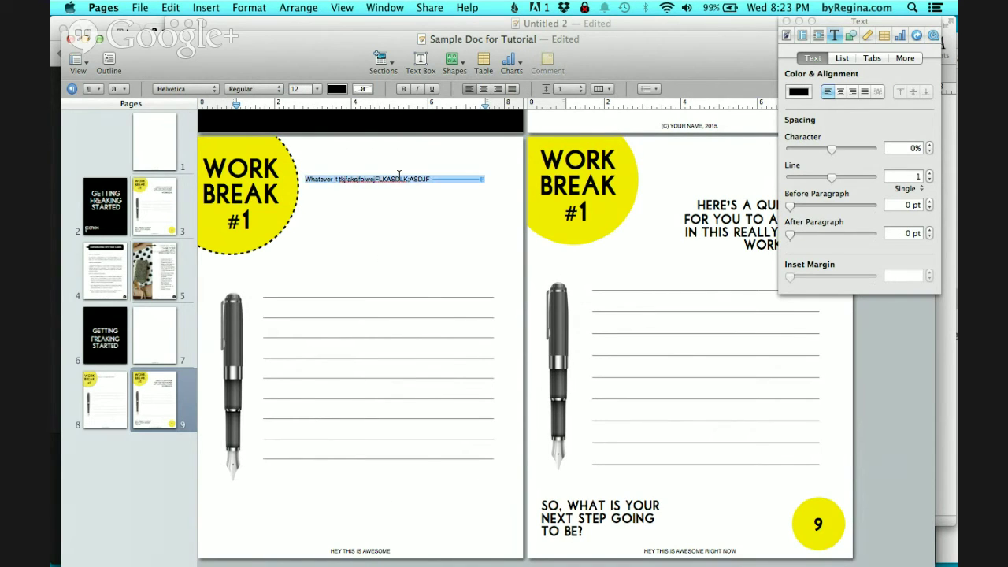
{"action": "left_click", "coordinate": [422, 178]}
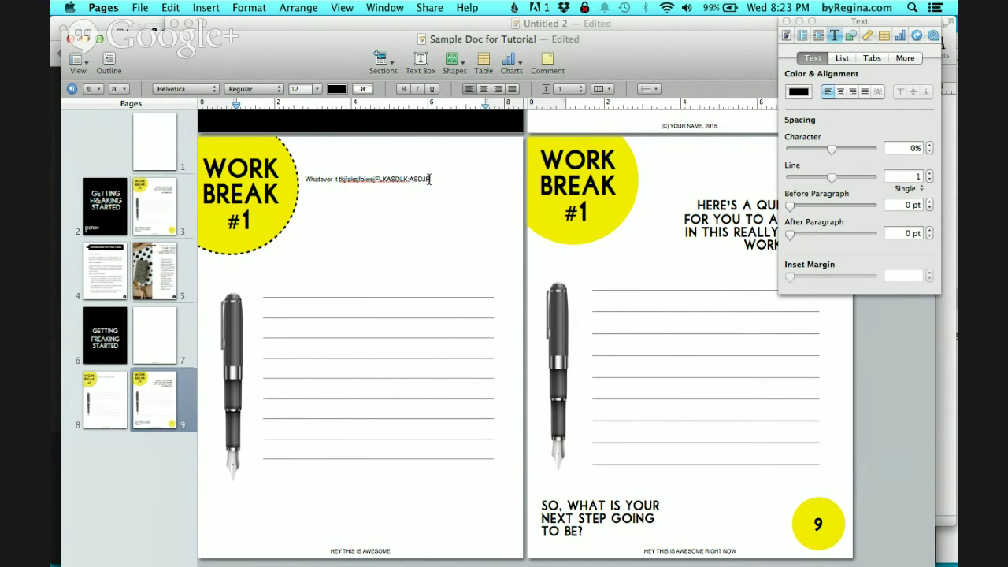
{"action": "left_click_drag", "start_coordinate": [430, 179], "coordinate": [304, 179]}
{"action": "key", "text": "BackSpace"}
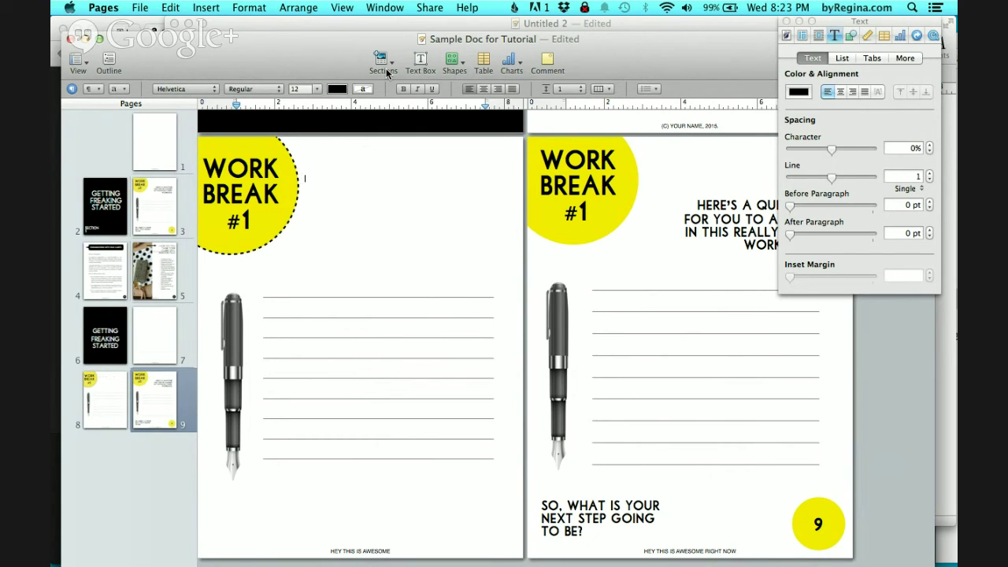
Step: Insert another text box, move it to the top of page 8 beside the yellow circle, and enlarge it
{"action": "left_click", "coordinate": [422, 63]}
{"action": "left_click", "coordinate": [777, 354]}
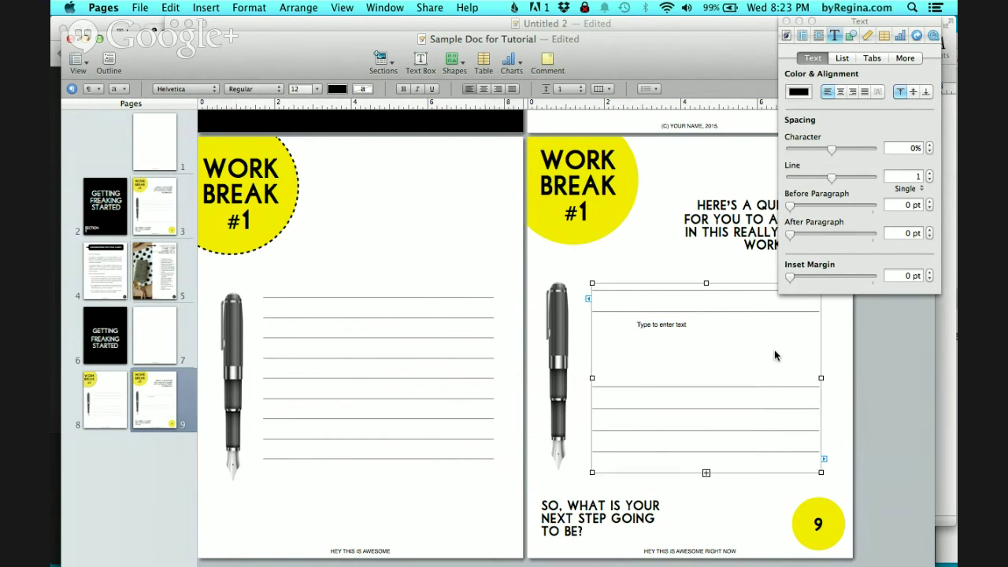
{"action": "left_click", "coordinate": [693, 346]}
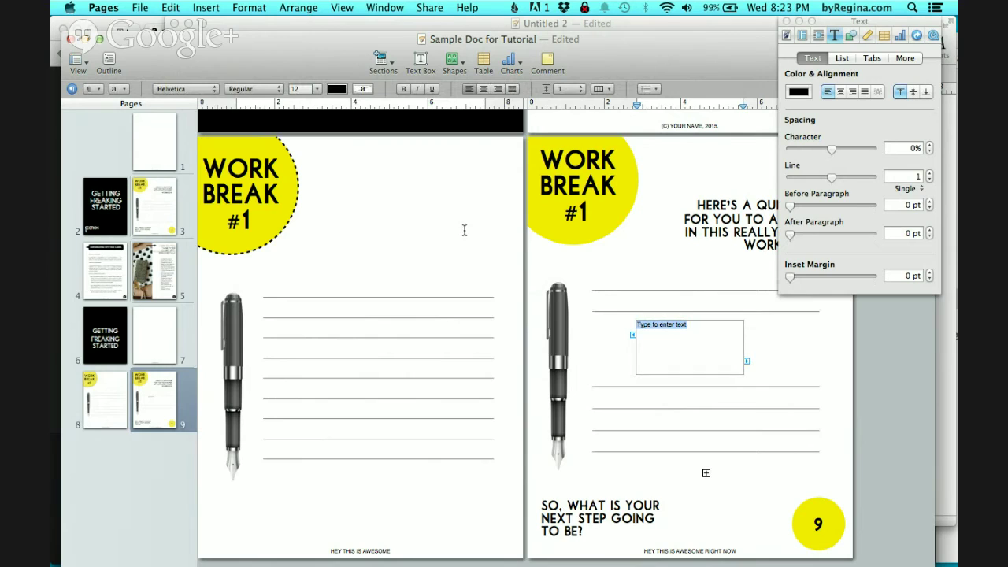
{"action": "left_click", "coordinate": [715, 354]}
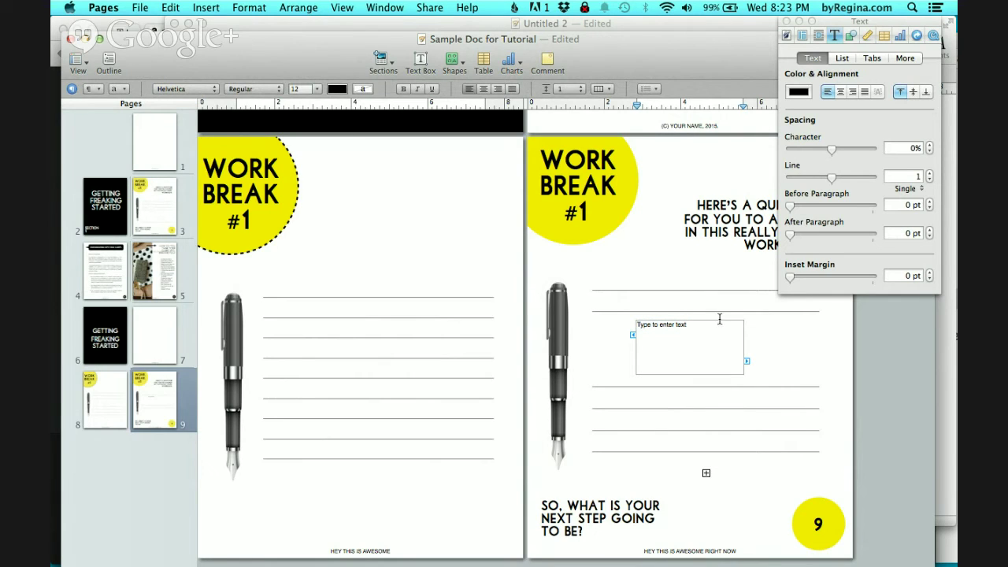
{"action": "left_click", "coordinate": [720, 321]}
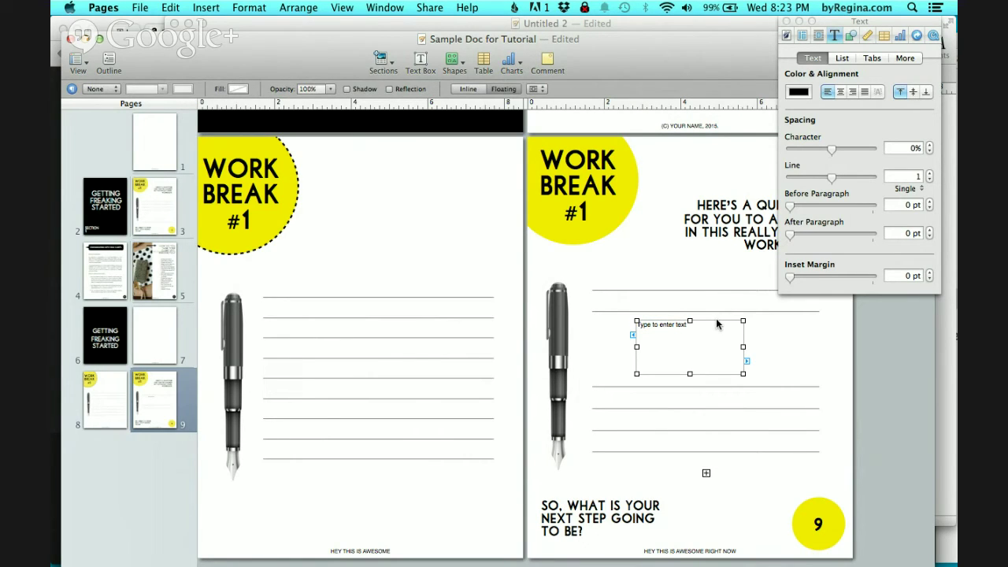
{"action": "left_click_drag", "start_coordinate": [717, 323], "coordinate": [417, 163]}
{"action": "left_click_drag", "start_coordinate": [441, 213], "coordinate": [511, 238]}
{"action": "double_click", "coordinate": [385, 163]}
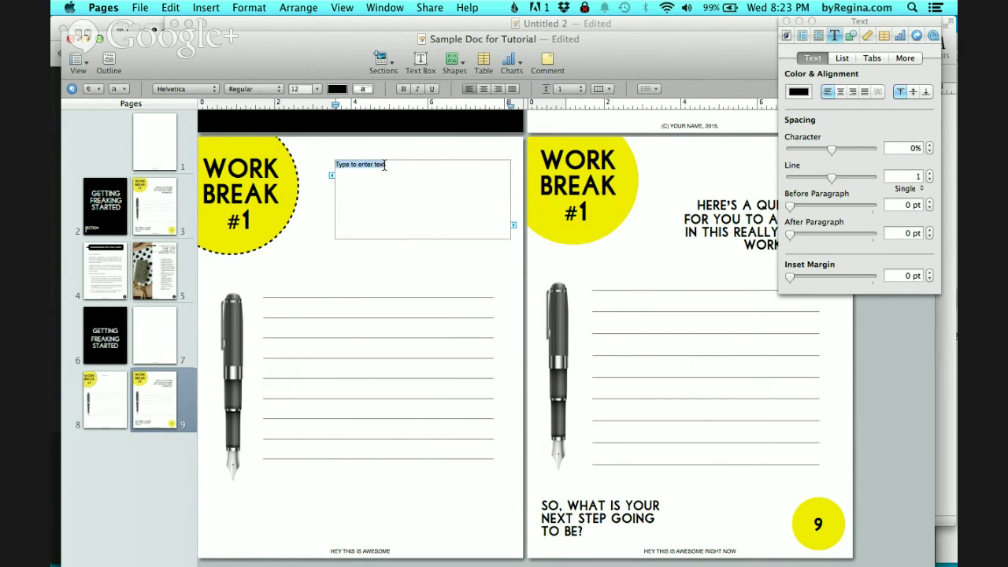
Step: Copy "FOR YOU TO ANSWER" from page 9's heading into page 8's new text box and complete it as "QUESTIONS FOR YOU TO ANSWER:"
{"action": "left_click", "coordinate": [740, 220]}
{"action": "triple_click", "coordinate": [745, 223]}
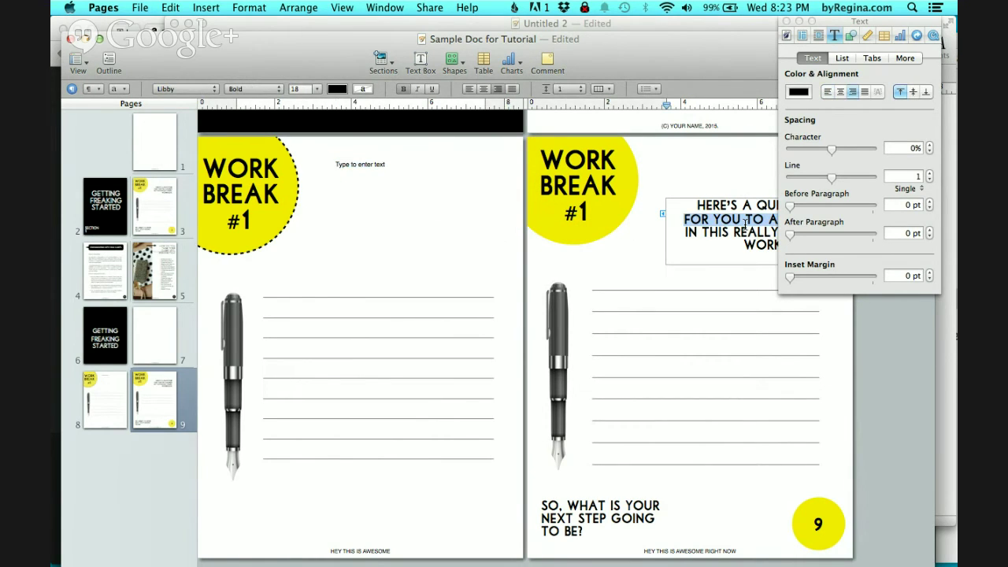
{"action": "left_click", "coordinate": [375, 184]}
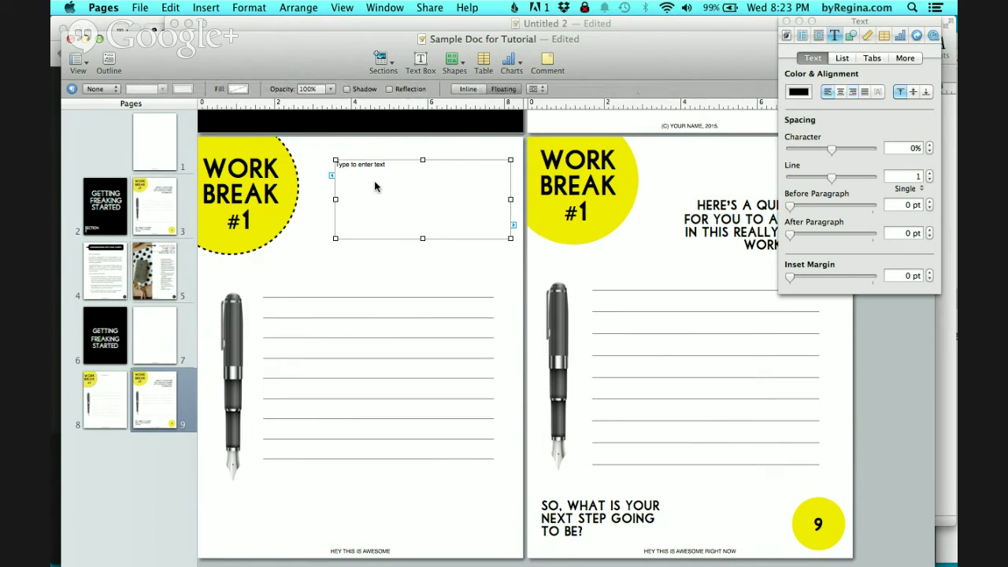
{"action": "left_click", "coordinate": [375, 165]}
{"action": "type", "text": "FOR YOU TO ANSWER"}
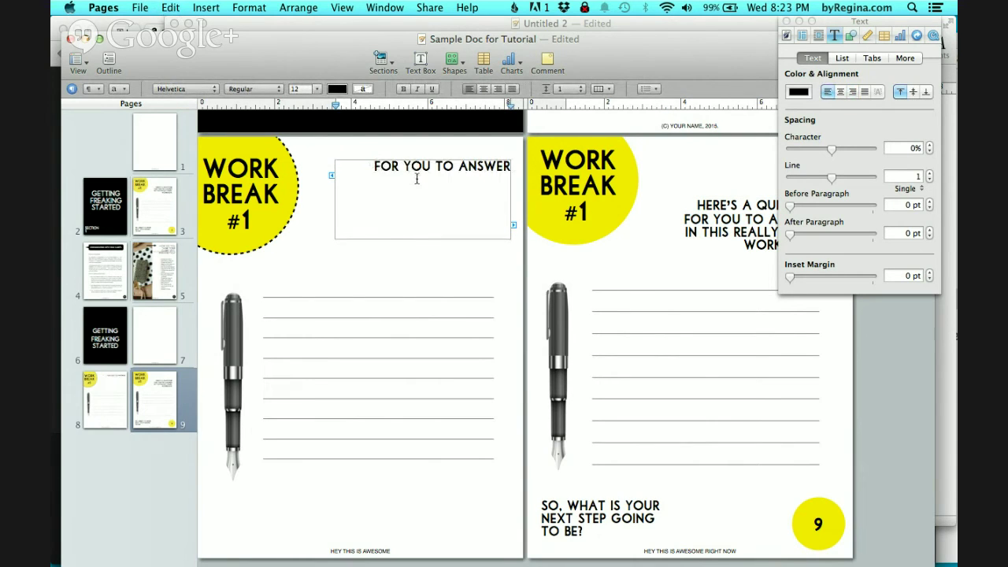
{"action": "left_click", "coordinate": [378, 166]}
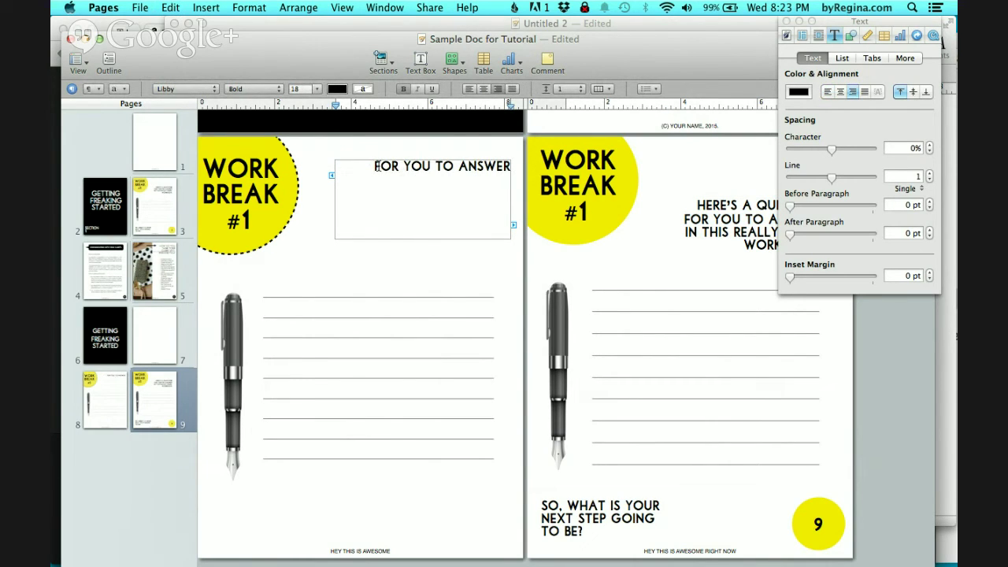
{"action": "type", "text": "QUESTIONS "}
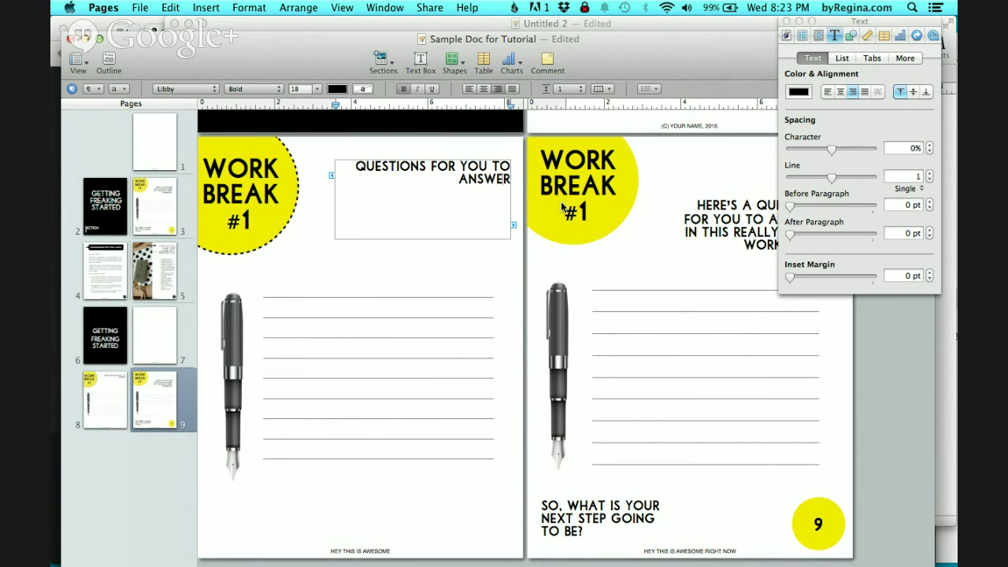
{"action": "type", "text": ":"}
{"action": "left_click", "coordinate": [591, 510]}
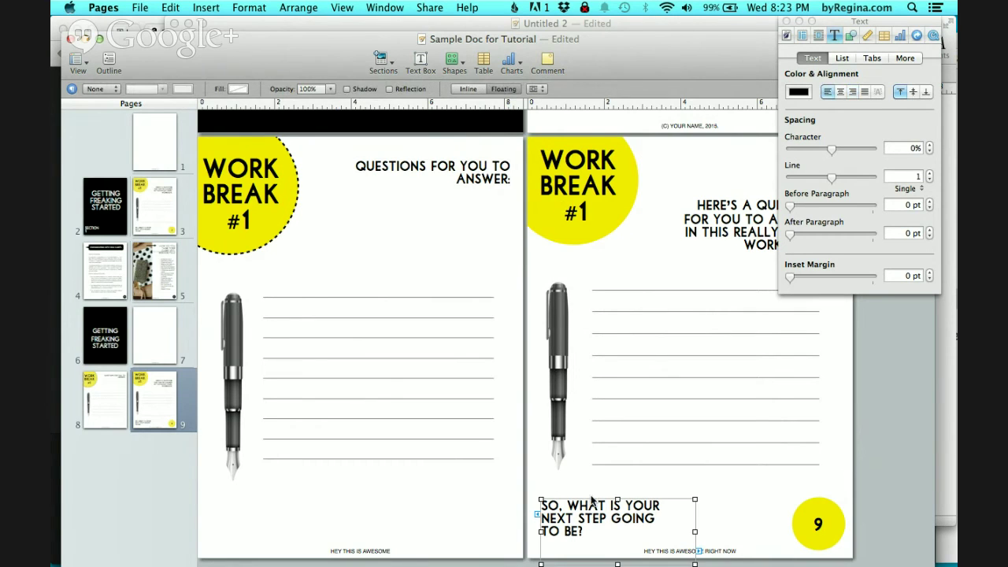
{"action": "left_click", "coordinate": [249, 504]}
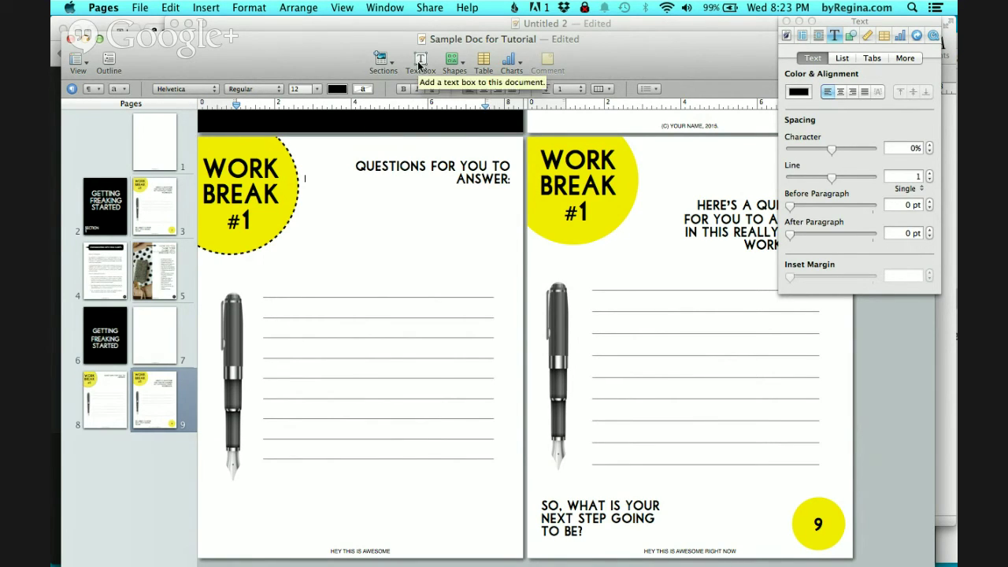
{"action": "left_click", "coordinate": [454, 61]}
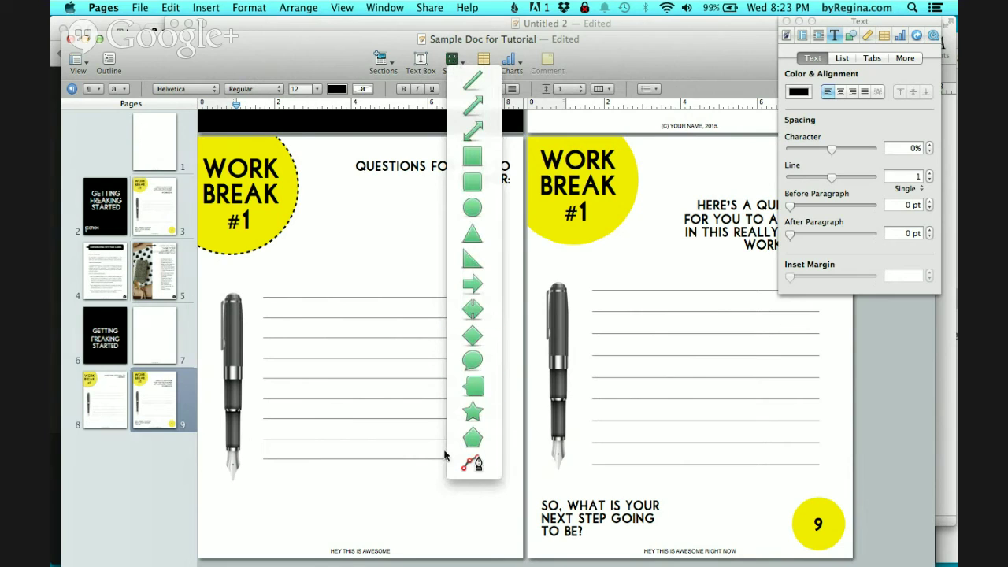
{"action": "left_click", "coordinate": [640, 62]}
{"action": "scroll", "coordinate": [456, 371], "scroll_direction": "down", "scroll_amount": 2}
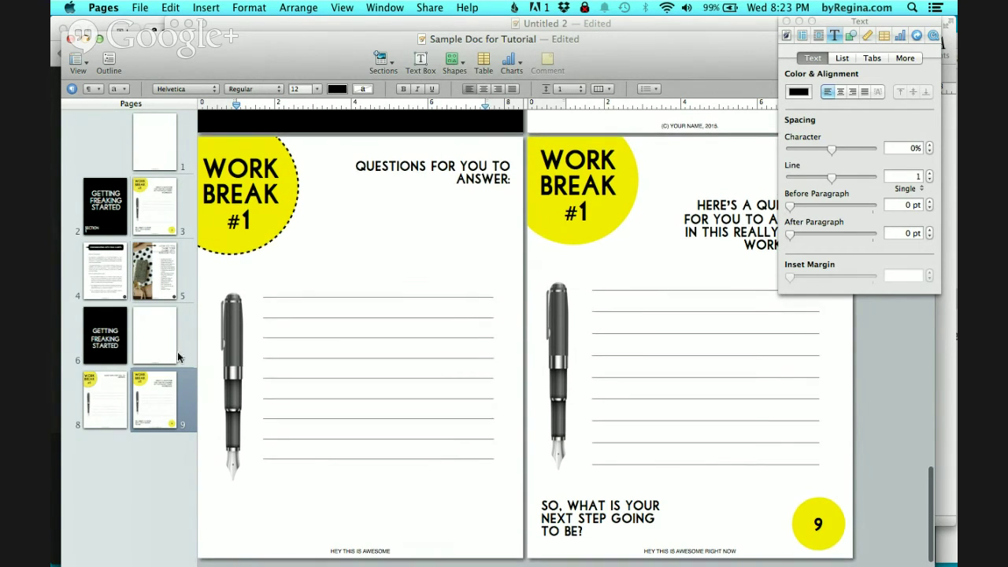
Step: Delete the section containing pages 6 and 7, with the "Getting Freaking Started" page and the blank page
{"action": "left_click", "coordinate": [178, 357]}
{"action": "scroll", "coordinate": [563, 331], "scroll_direction": "up", "scroll_amount": 3}
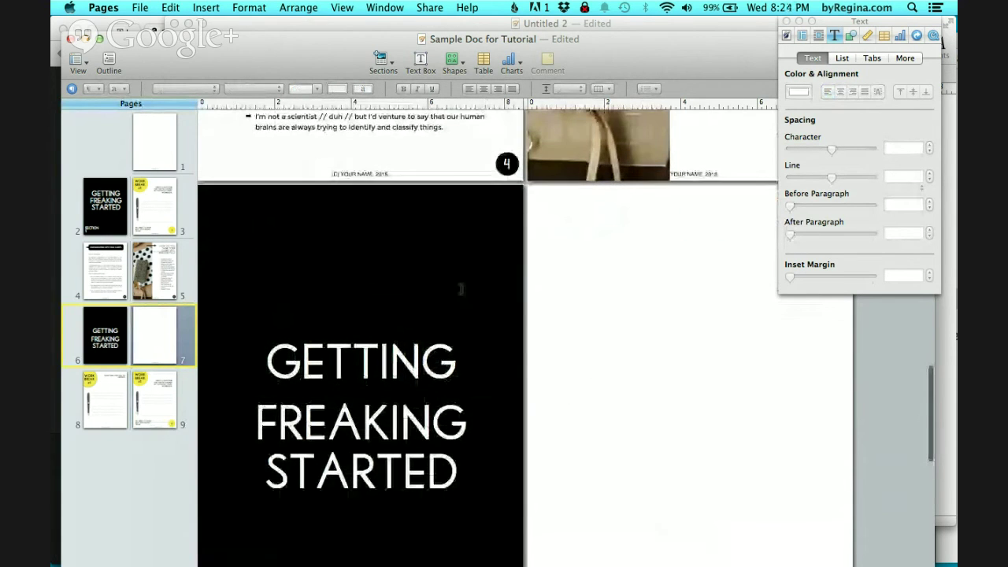
{"action": "left_click", "coordinate": [113, 335]}
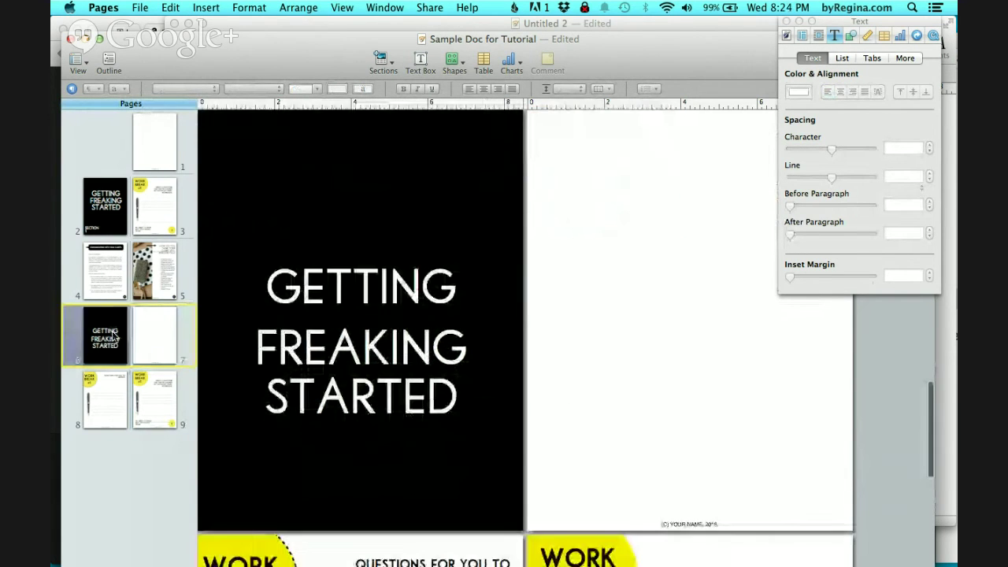
{"action": "key", "text": "Delete"}
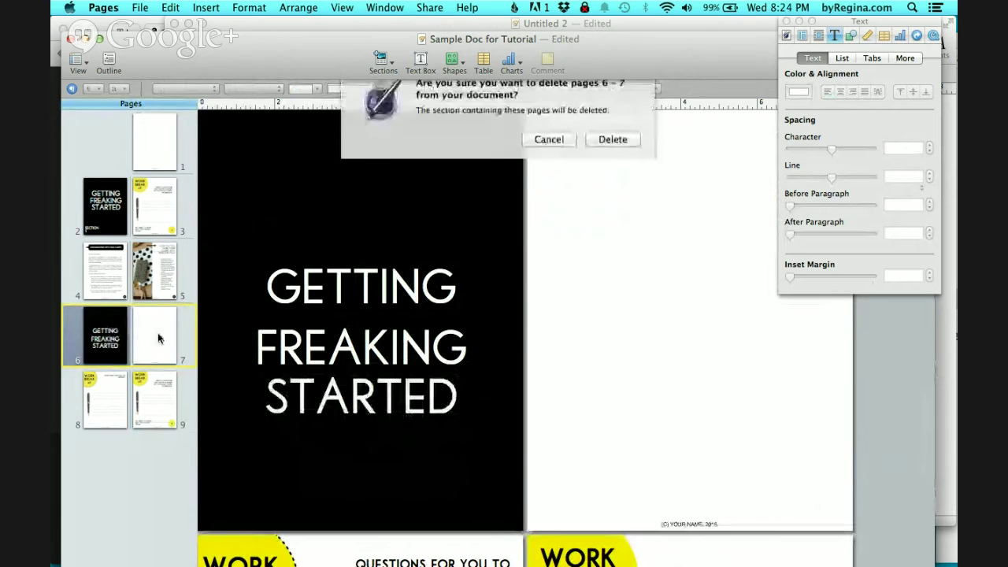
{"action": "left_click", "coordinate": [597, 147]}
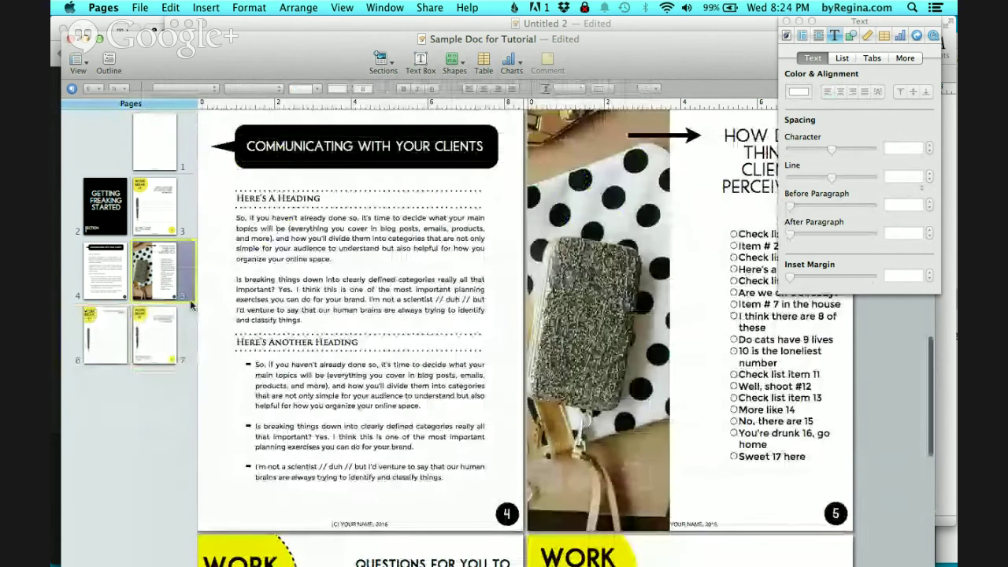
Step: Delete the text box of writing lines from the Work Break page that is now page 6
{"action": "left_click", "coordinate": [88, 345]}
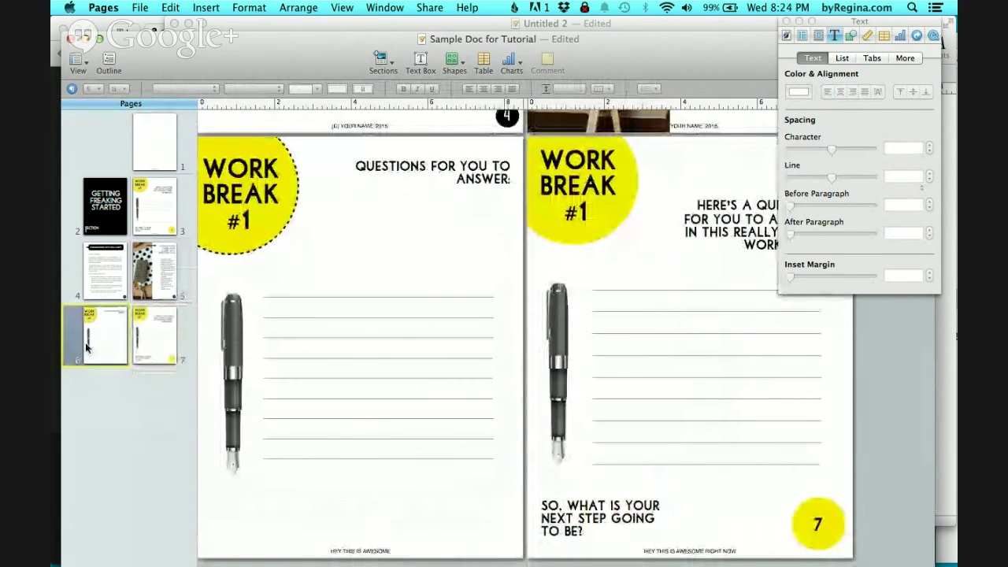
{"action": "left_click", "coordinate": [341, 340]}
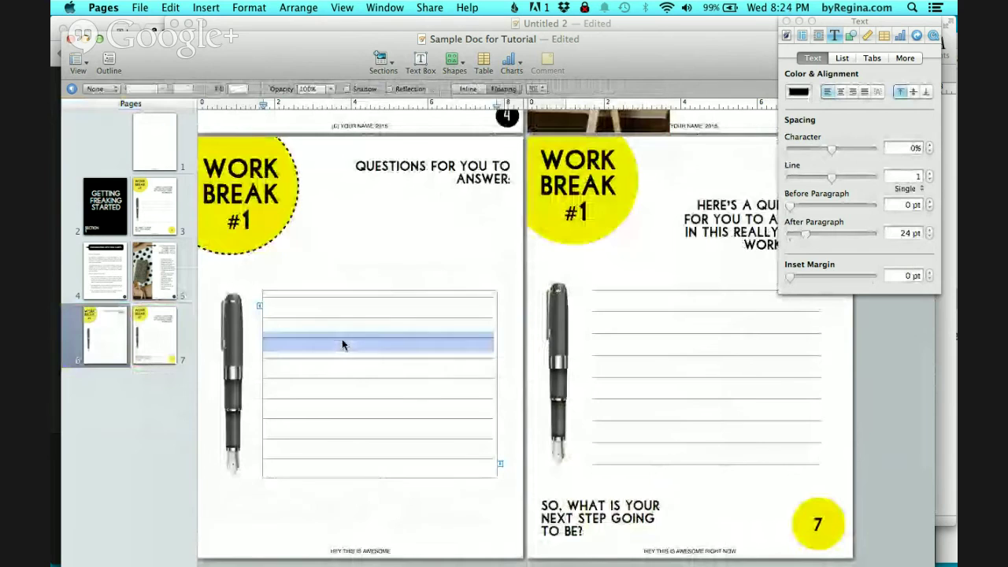
{"action": "left_click", "coordinate": [402, 502]}
{"action": "left_click", "coordinate": [383, 302]}
{"action": "key", "text": "Delete"}
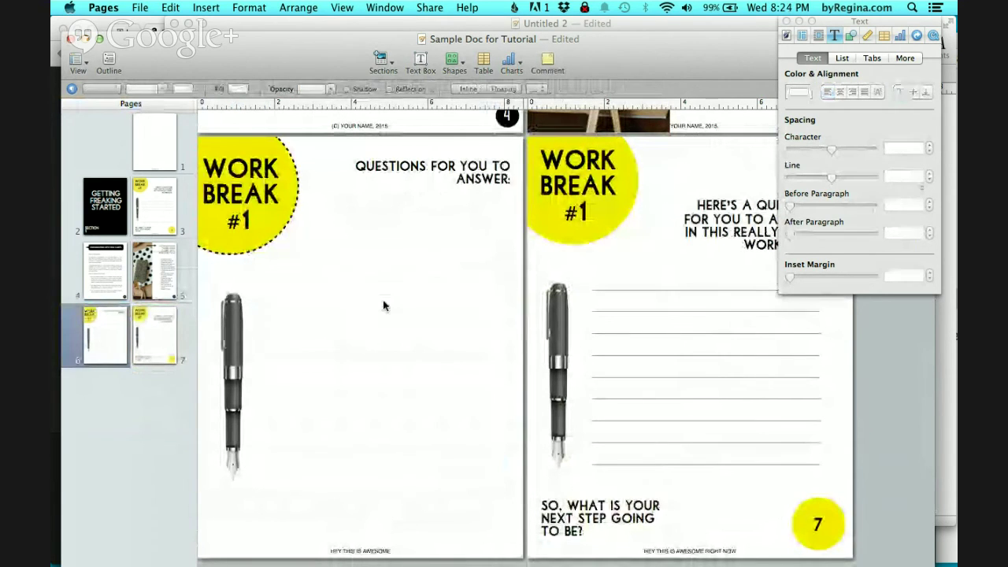
Step: Delete the pen image and the "QUESTIONS FOR YOU TO ANSWER:" text box from page 6
{"action": "left_click", "coordinate": [235, 370]}
{"action": "key", "text": "Delete"}
{"action": "left_click", "coordinate": [472, 169]}
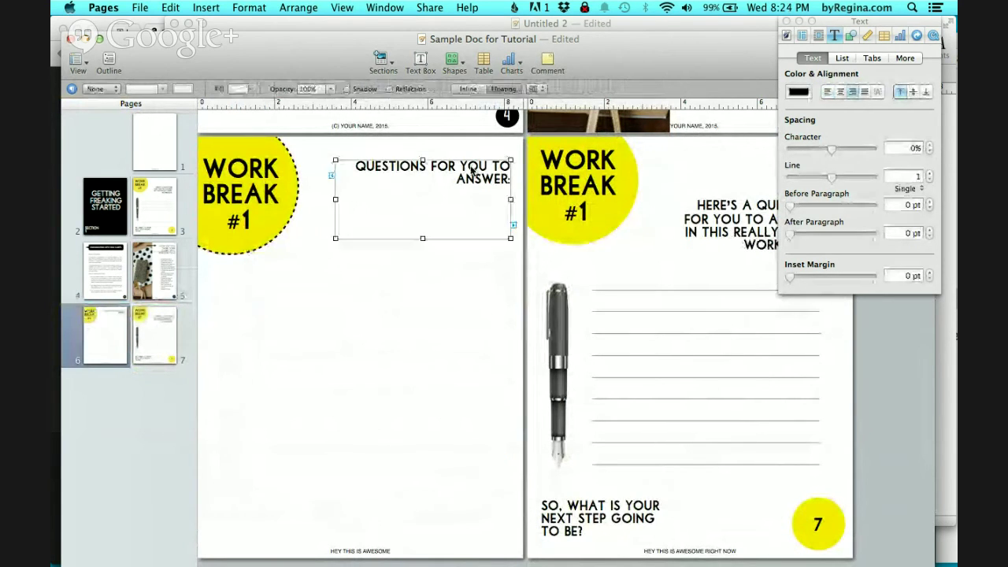
{"action": "key", "text": "Delete"}
Step: Insert a table in the body of page 6 with 16 body rows and 3 body columns
{"action": "left_click", "coordinate": [374, 315]}
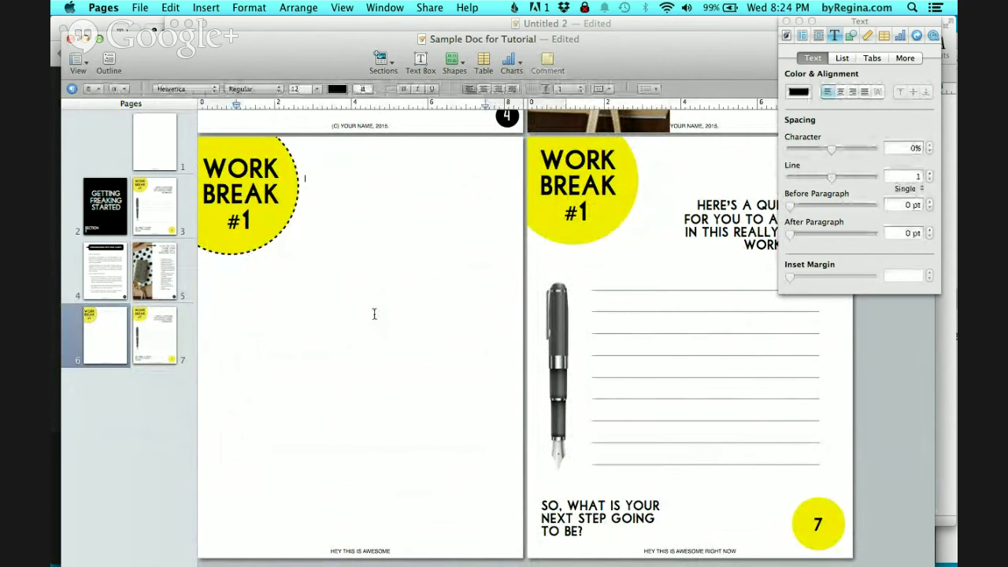
{"action": "left_click", "coordinate": [484, 63]}
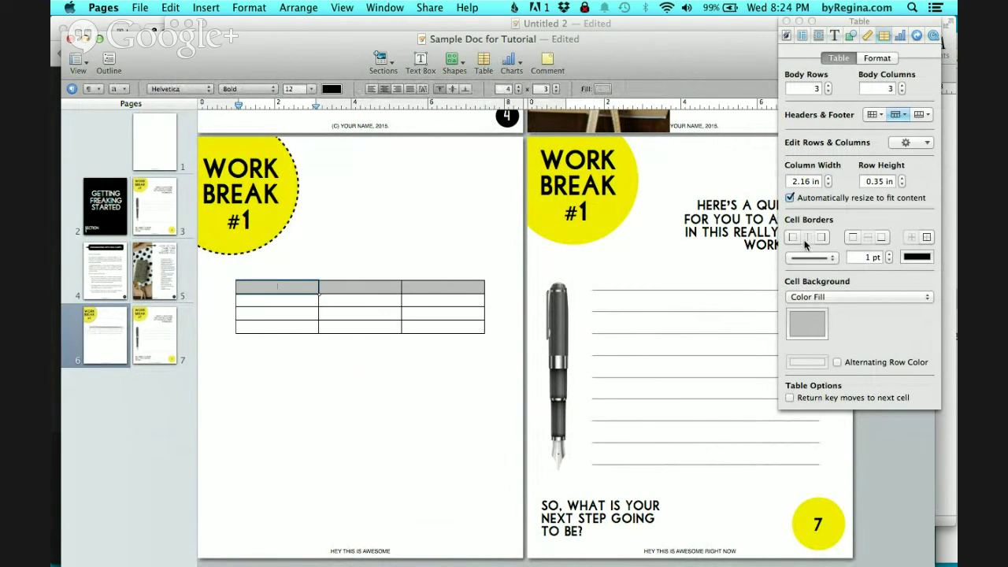
{"action": "left_click", "coordinate": [828, 85]}
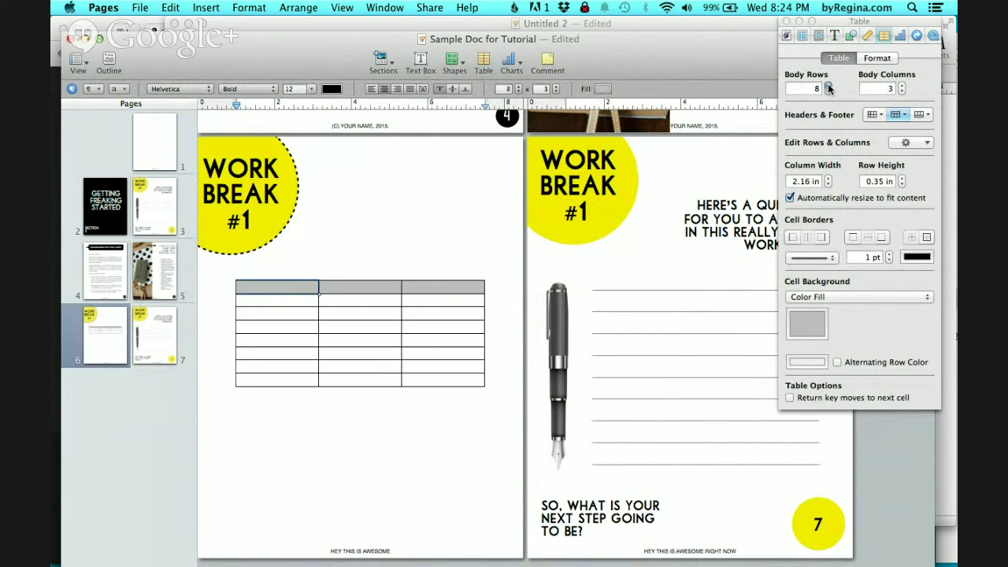
{"action": "left_click", "coordinate": [826, 85]}
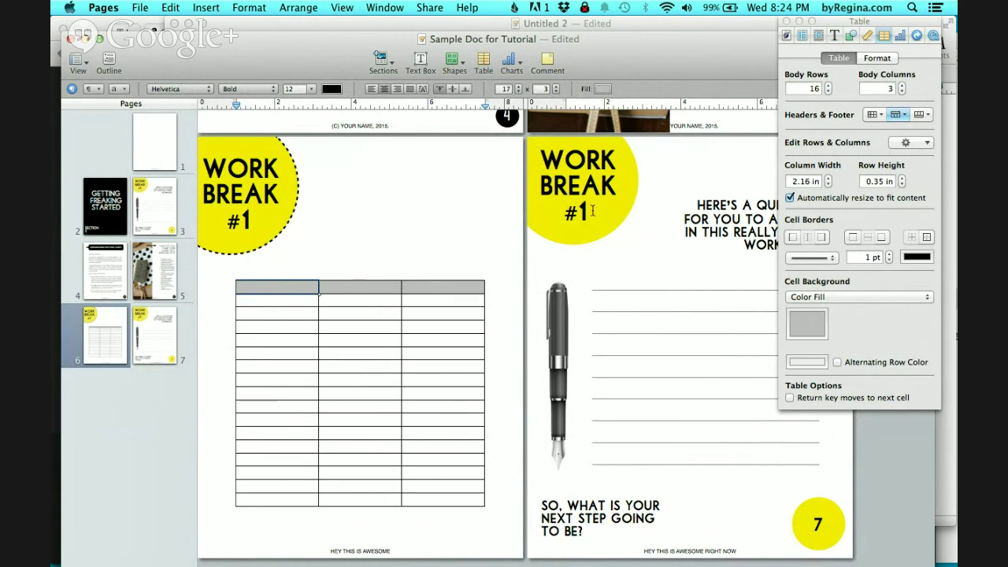
{"action": "left_click", "coordinate": [900, 93]}
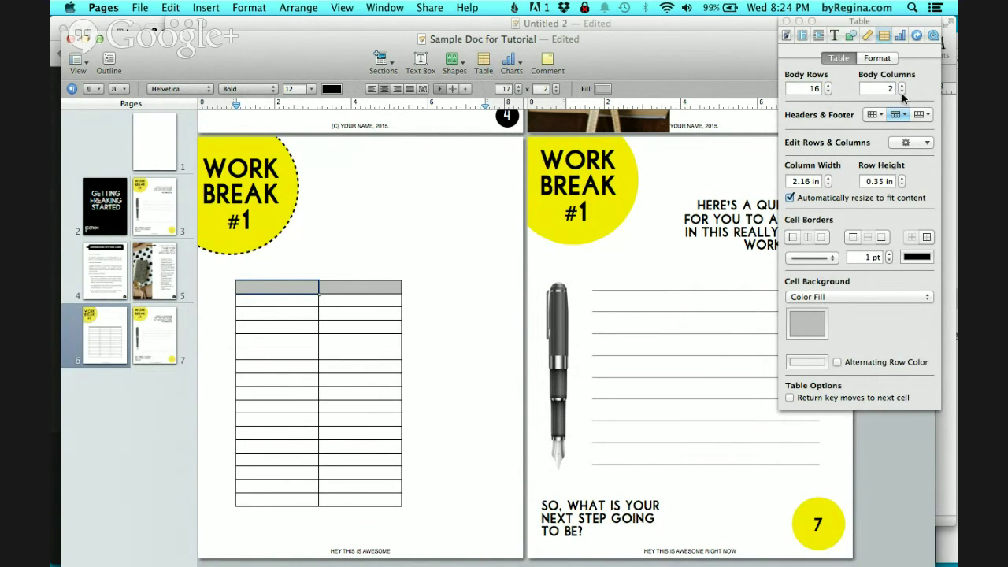
{"action": "left_click", "coordinate": [903, 87]}
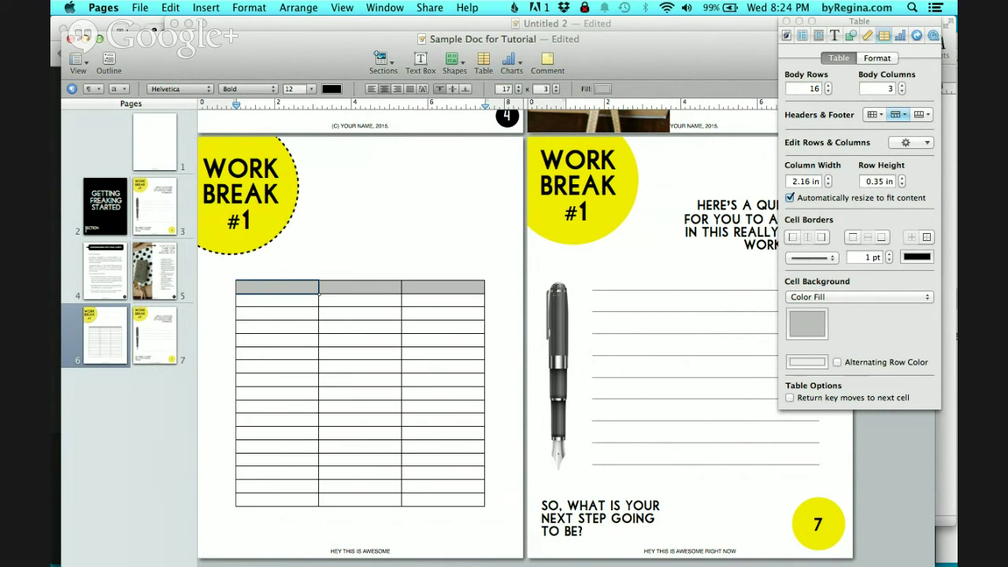
Step: Select all the table's cells and try a row height of 0.45 in before restoring 0.35 in
{"action": "left_click", "coordinate": [280, 286]}
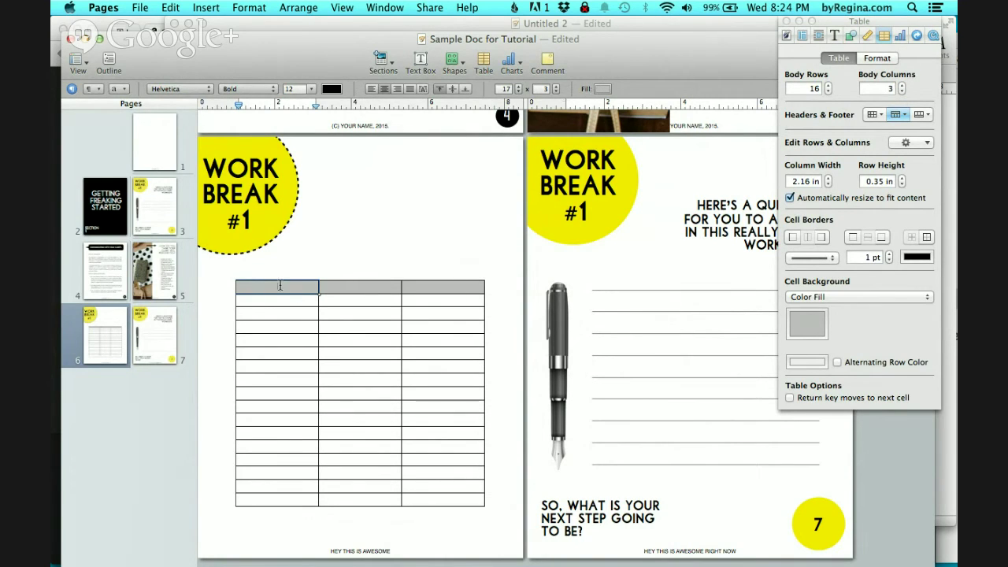
{"action": "key", "text": "shift+Right"}
{"action": "key", "text": "shift+Right"}
{"action": "key", "text": "shift+Down"}
{"action": "key", "text": "shift+Down"}
{"action": "key", "text": "shift+Down"}
{"action": "key", "text": "shift+Down"}
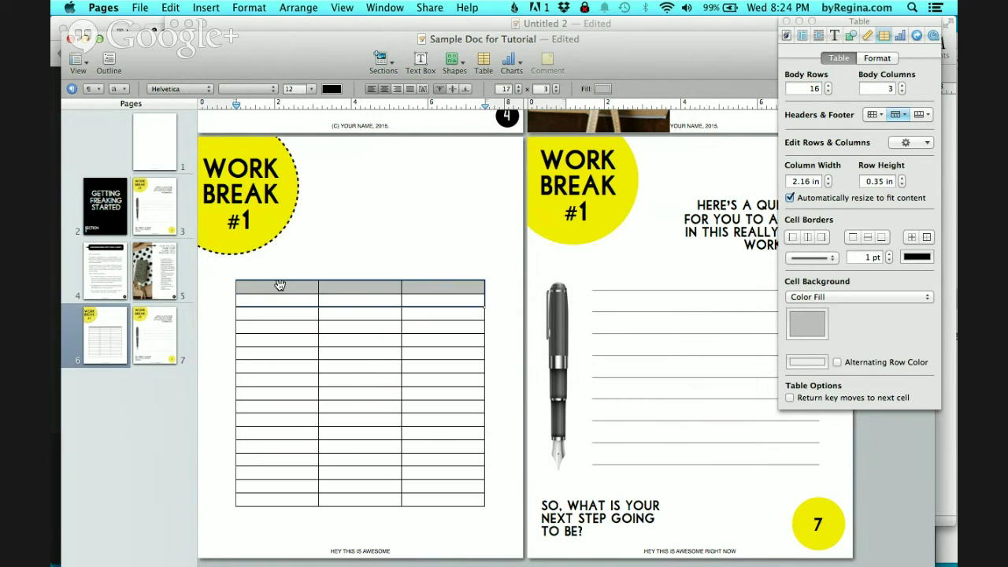
{"action": "key", "text": "shift+Down"}
{"action": "key", "text": "shift+Down"}
{"action": "key", "text": "shift+Down"}
{"action": "key", "text": "shift+Down"}
{"action": "key", "text": "shift+Down"}
{"action": "key", "text": "shift+Down"}
{"action": "key", "text": "shift+Down"}
{"action": "key", "text": "shift+Down"}
{"action": "key", "text": "shift+Down"}
{"action": "key", "text": "shift+Down"}
{"action": "key", "text": "shift+Down"}
{"action": "key", "text": "shift+Down"}
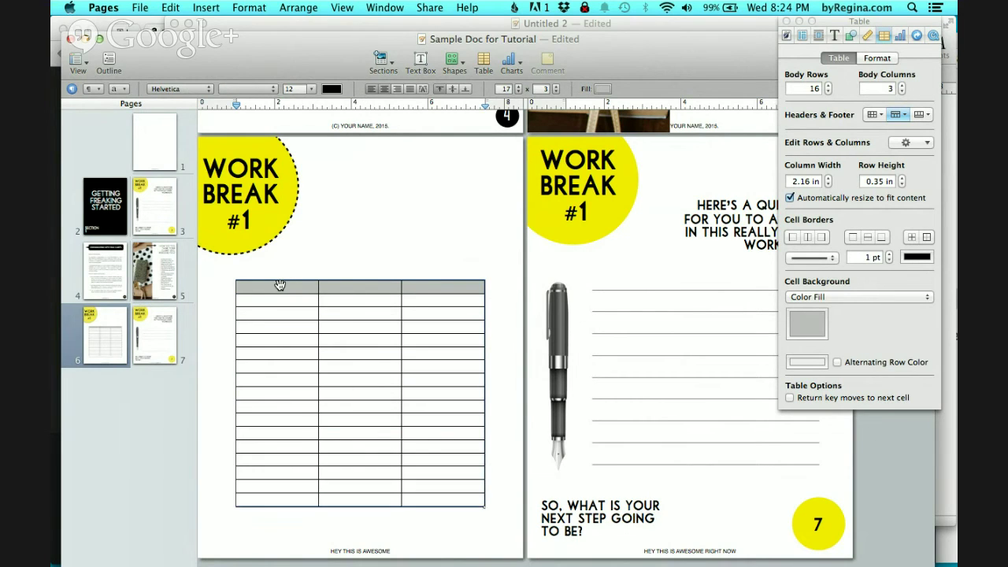
{"action": "left_click", "coordinate": [902, 180]}
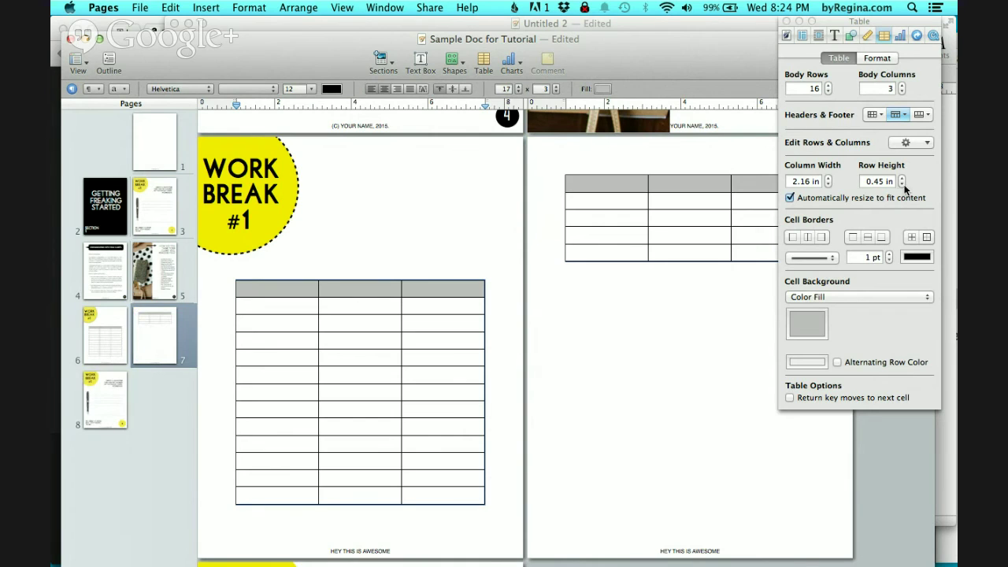
{"action": "left_click", "coordinate": [903, 185]}
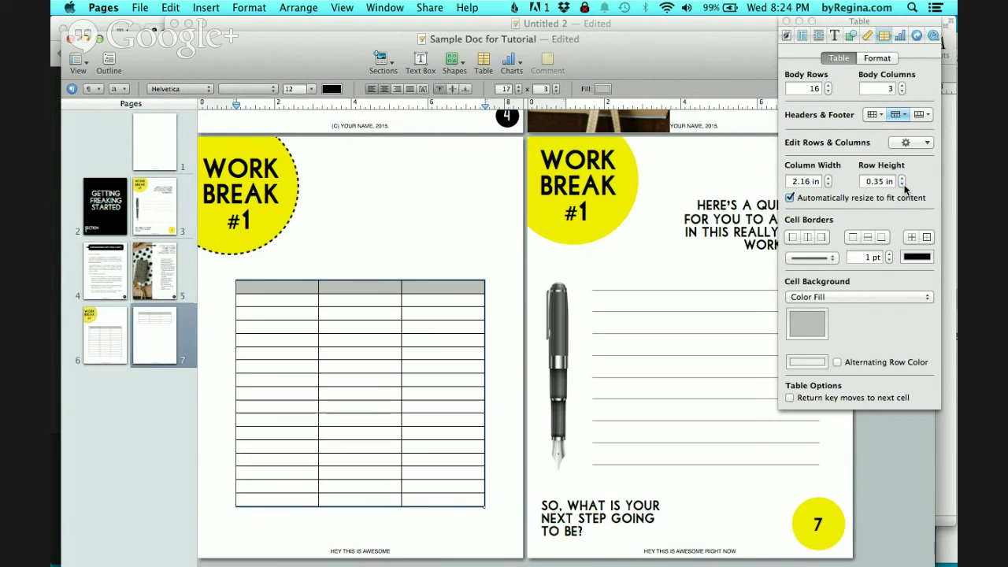
Step: Narrow all three table columns equally to about 2 in wide
{"action": "left_click", "coordinate": [829, 184]}
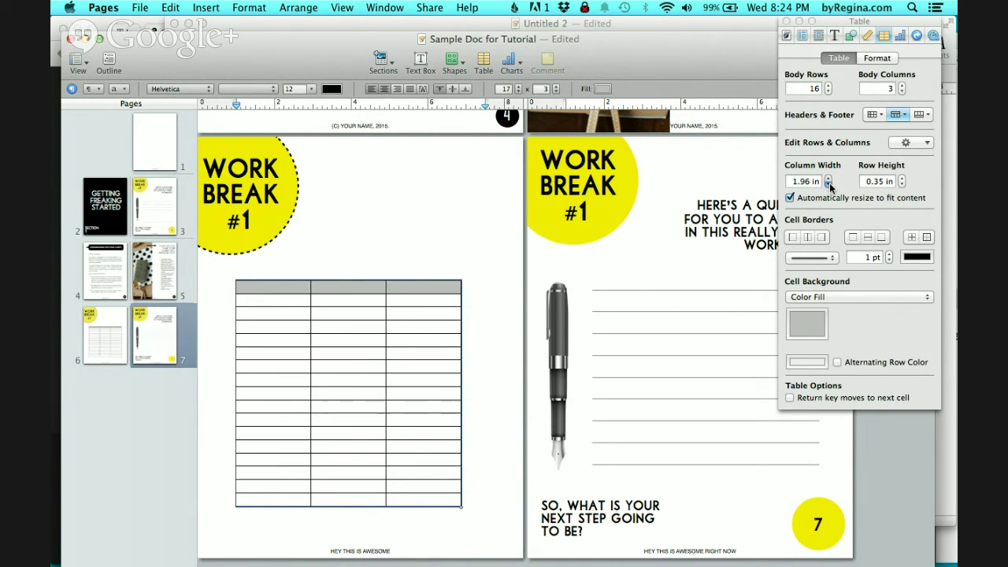
{"action": "left_click", "coordinate": [829, 184]}
{"action": "left_click", "coordinate": [829, 185]}
{"action": "left_click", "coordinate": [829, 184]}
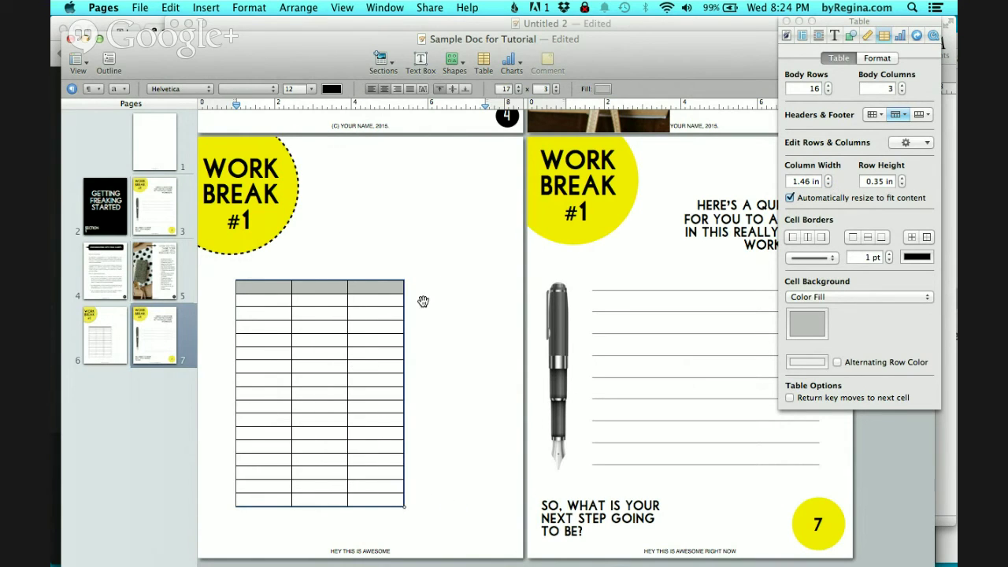
{"action": "left_click", "coordinate": [829, 178]}
{"action": "left_click", "coordinate": [828, 177]}
{"action": "left_click", "coordinate": [828, 178]}
{"action": "left_click", "coordinate": [828, 178]}
{"action": "left_click", "coordinate": [829, 178]}
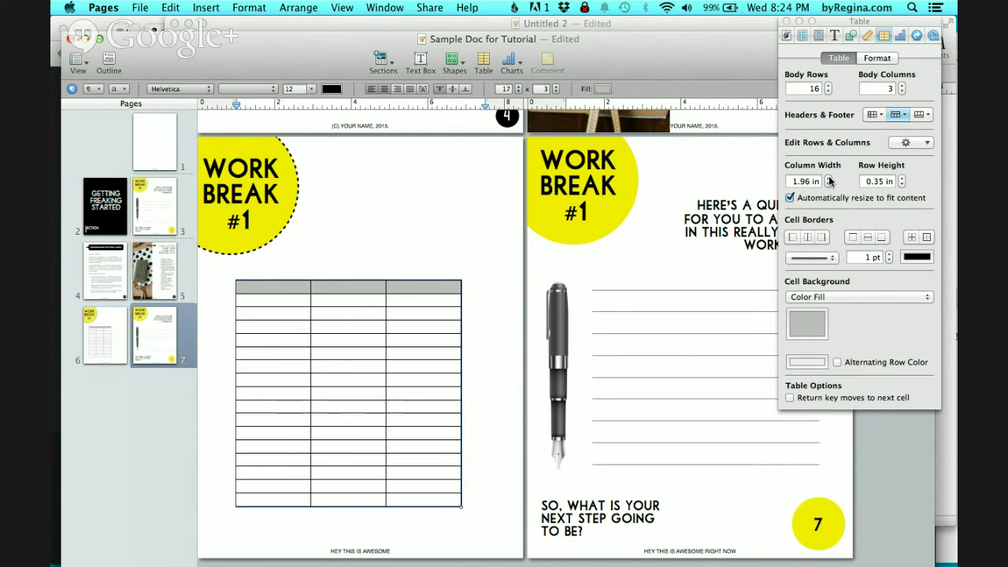
{"action": "left_click", "coordinate": [829, 178]}
Step: Move the border between the first and second columns to narrow the first and make the second 2.39 in wide
{"action": "left_click", "coordinate": [270, 373]}
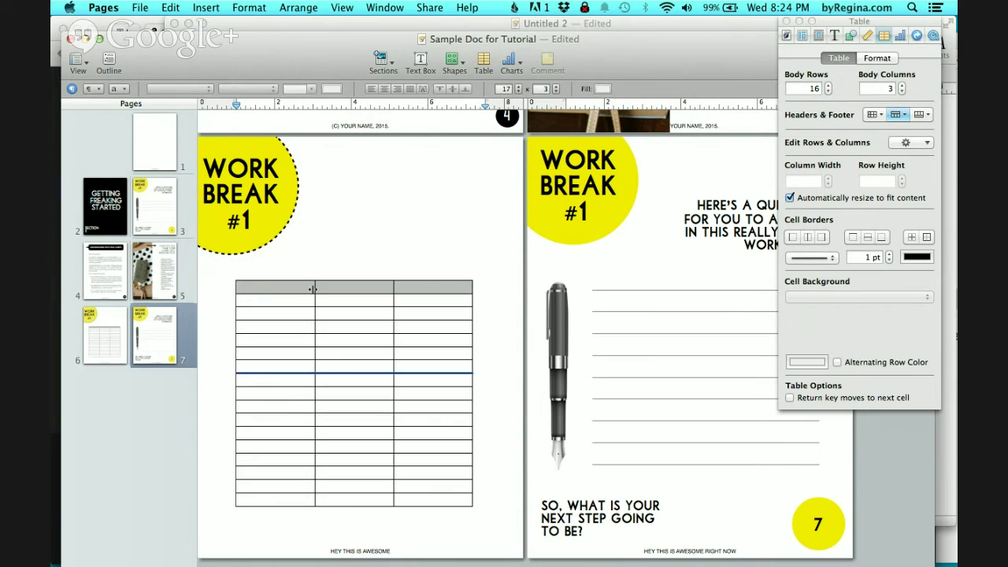
{"action": "left_click", "coordinate": [315, 288]}
{"action": "left_click", "coordinate": [356, 281]}
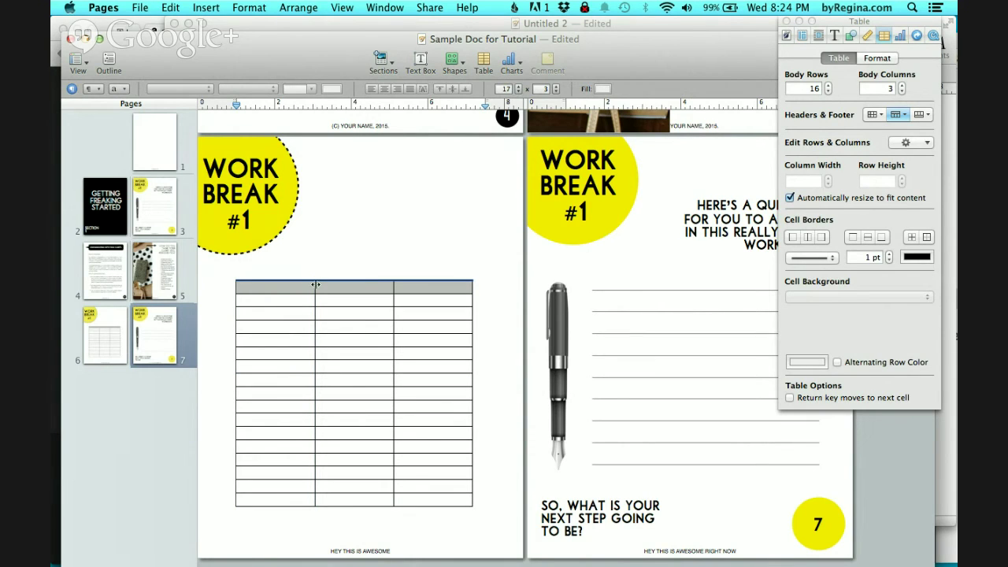
{"action": "mouse_move", "coordinate": [315, 282]}
{"action": "left_mouse_down"}
{"action": "mouse_move", "coordinate": [290, 284]}
{"action": "mouse_move", "coordinate": [317, 282]}
{"action": "mouse_move", "coordinate": [302, 281]}
{"action": "left_mouse_up"}
{"action": "left_click", "coordinate": [385, 324]}
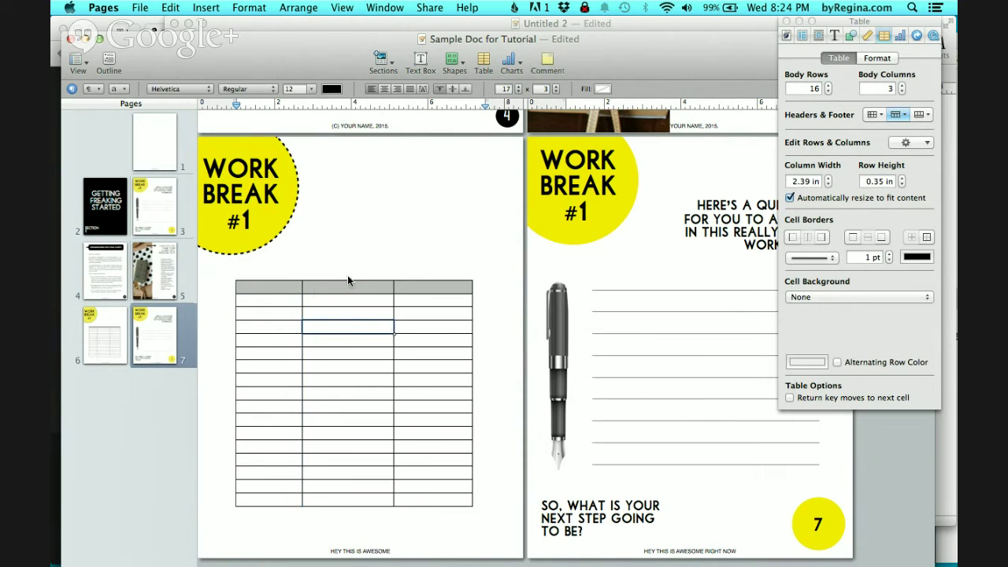
Step: Select the table's grey header row and set the number of header rows to 0
{"action": "left_click", "coordinate": [283, 284]}
{"action": "key", "text": "shift+Right"}
{"action": "key", "text": "shift+Right"}
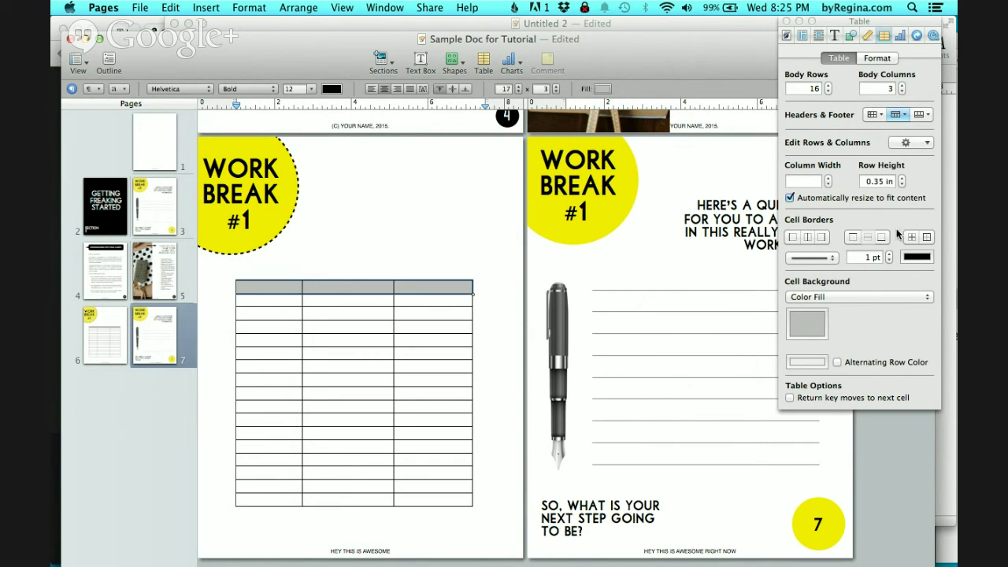
{"action": "left_click", "coordinate": [903, 114]}
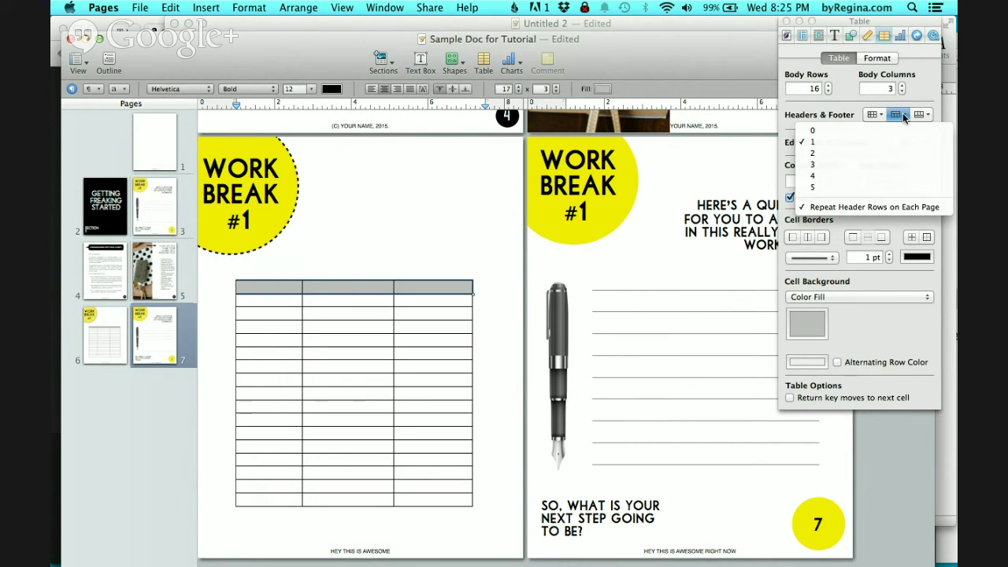
{"action": "left_click", "coordinate": [816, 130]}
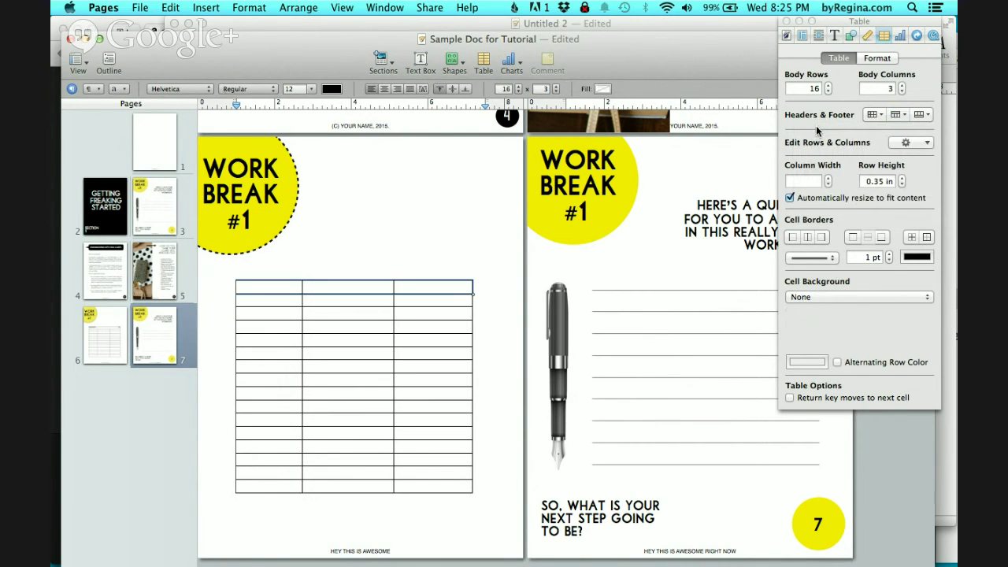
Step: Try 5 header rows on the table and return the number of header rows to 0
{"action": "left_click", "coordinate": [900, 115]}
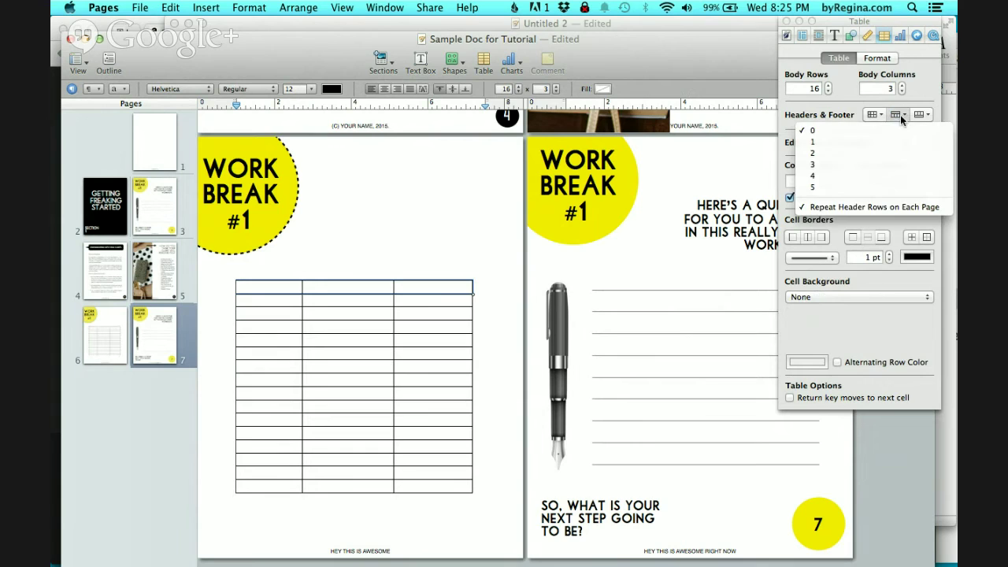
{"action": "left_click", "coordinate": [862, 188]}
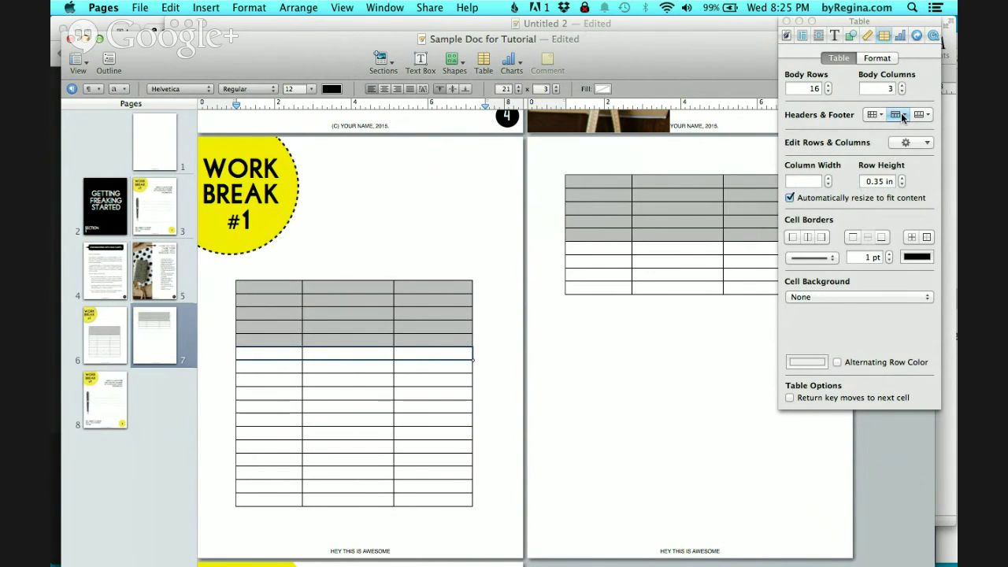
{"action": "left_click", "coordinate": [899, 115]}
{"action": "left_click", "coordinate": [849, 132]}
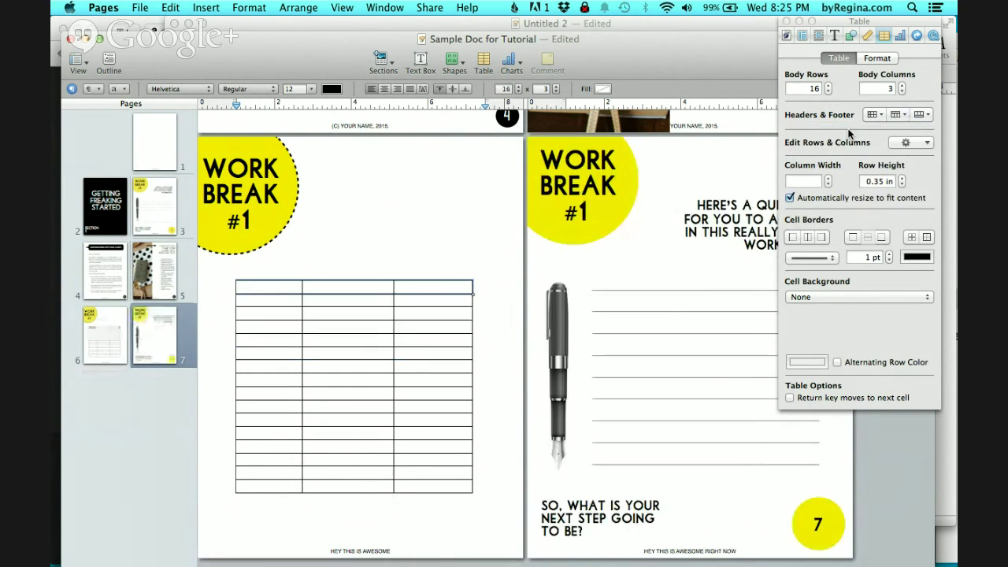
{"action": "left_click", "coordinate": [923, 142]}
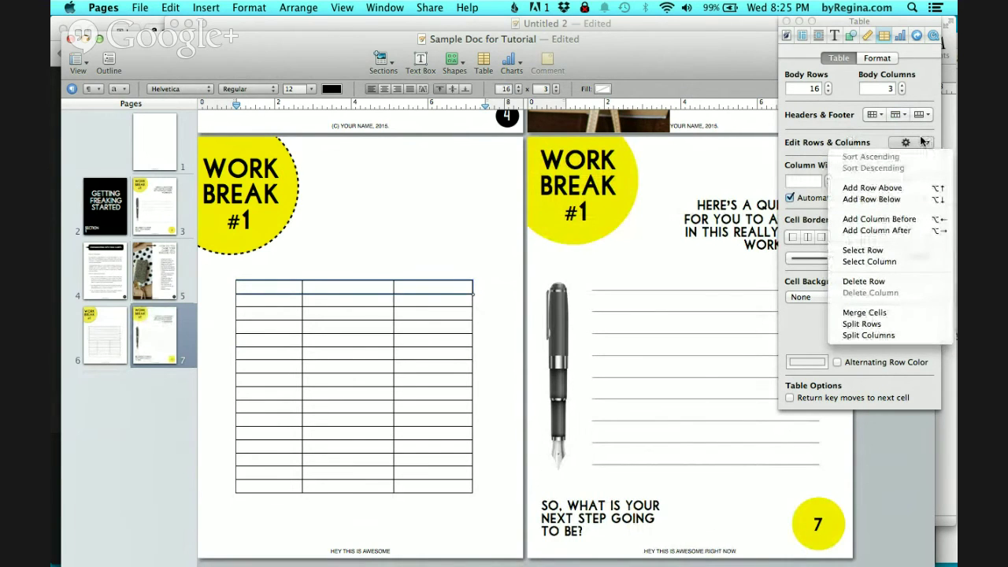
{"action": "left_click", "coordinate": [915, 140]}
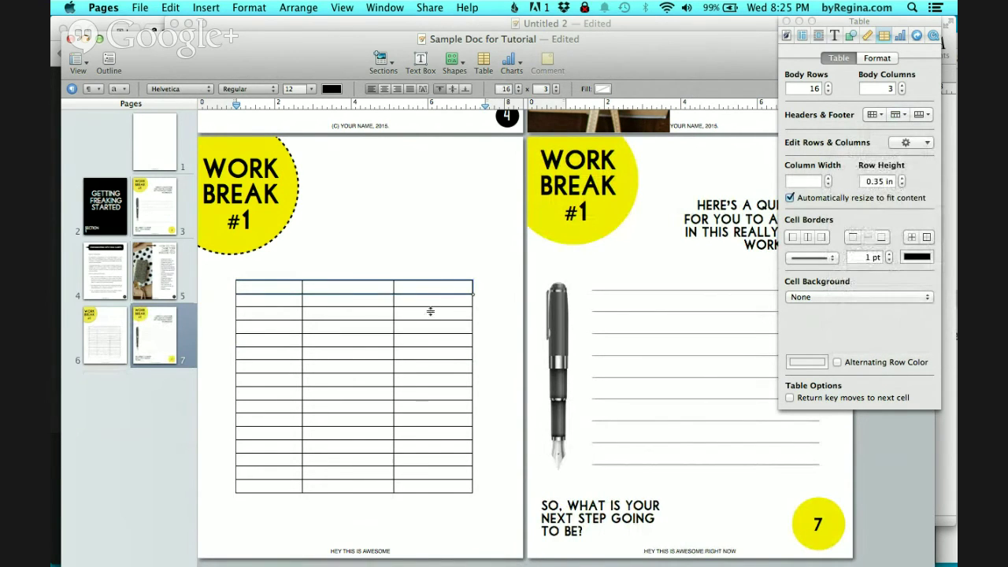
Step: Select the table's top nine rows across all three columns, starting from the first cell
{"action": "left_click", "coordinate": [263, 286]}
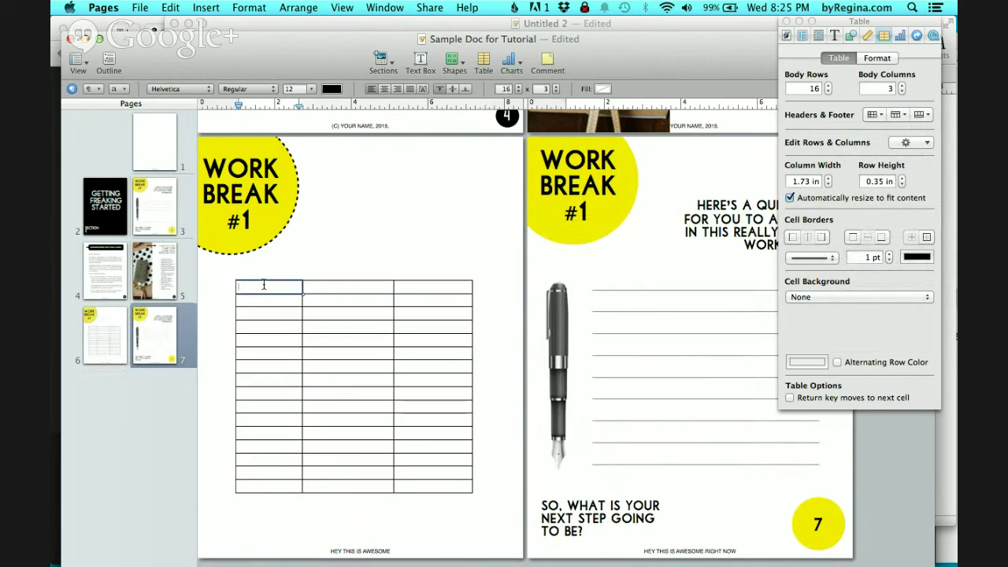
{"action": "key", "text": "shift+Right"}
{"action": "key", "text": "shift+Right"}
{"action": "key", "text": "shift+Down"}
{"action": "key", "text": "shift+Down"}
{"action": "key", "text": "shift+Down"}
{"action": "key", "text": "shift+Down"}
{"action": "key", "text": "shift+Down"}
{"action": "key", "text": "shift+Down"}
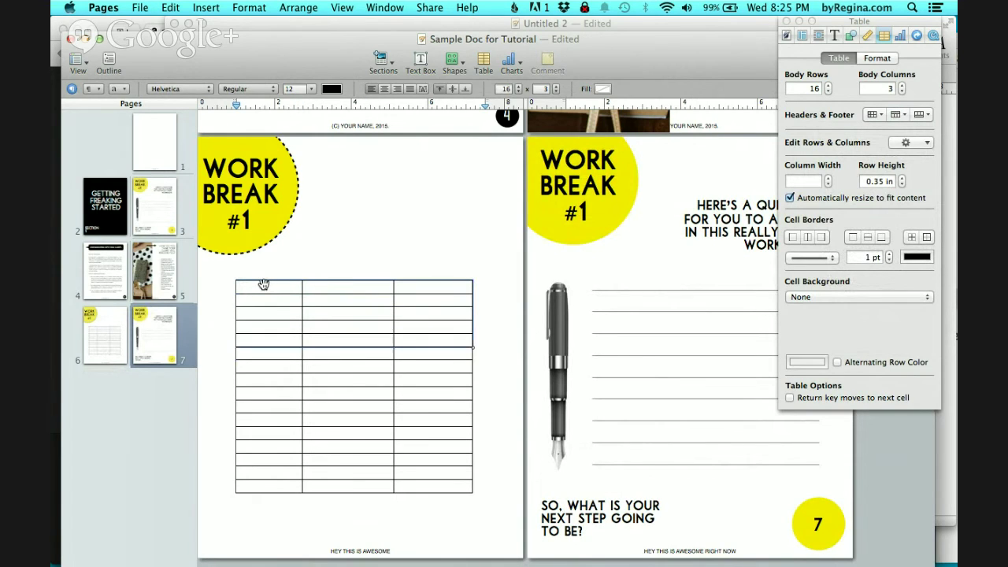
{"action": "key", "text": "shift+Down"}
{"action": "key", "text": "shift+Down"}
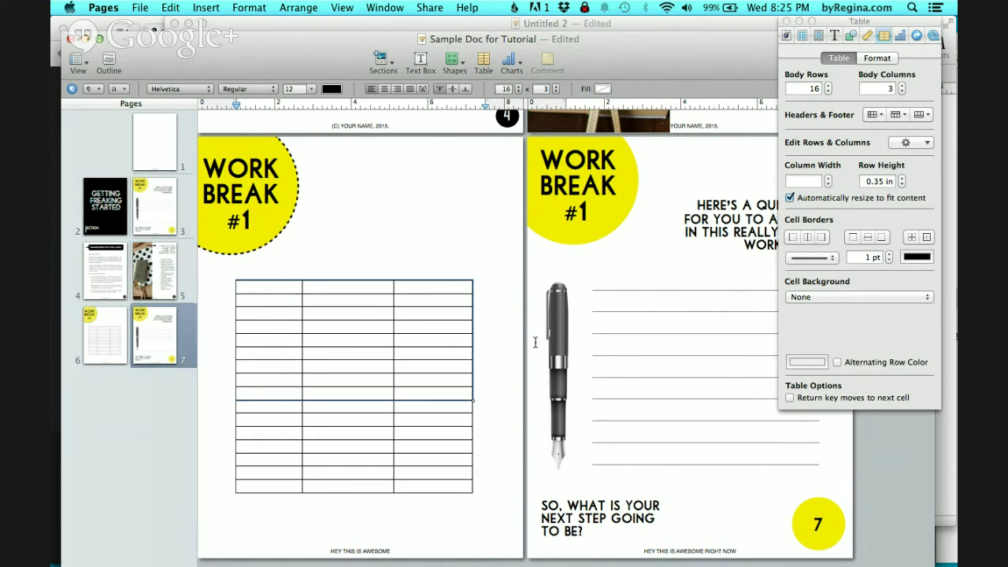
{"action": "left_click", "coordinate": [371, 371]}
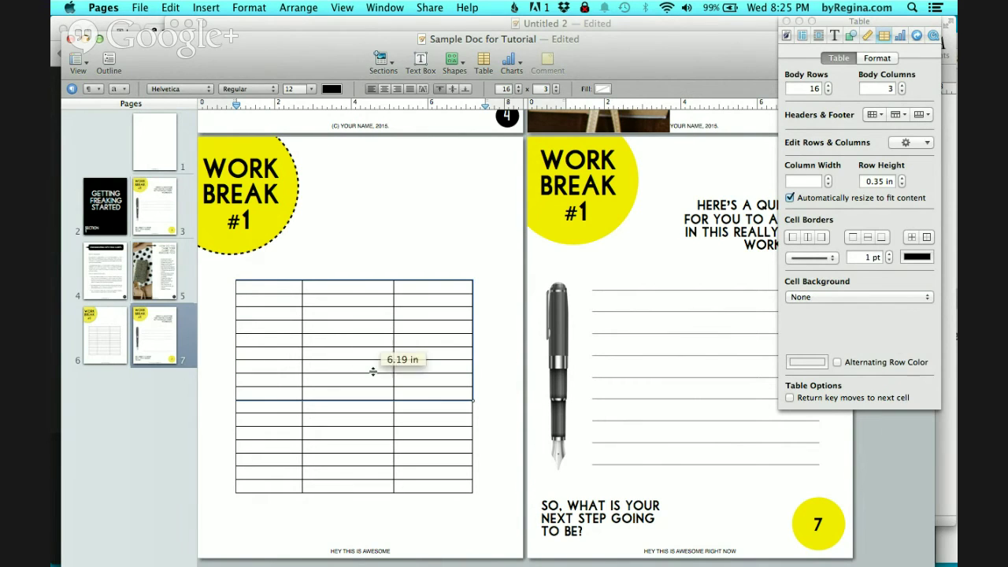
Step: Enter the column headings TASK, NOTES and DATE in the table's first row
{"action": "left_click", "coordinate": [284, 287]}
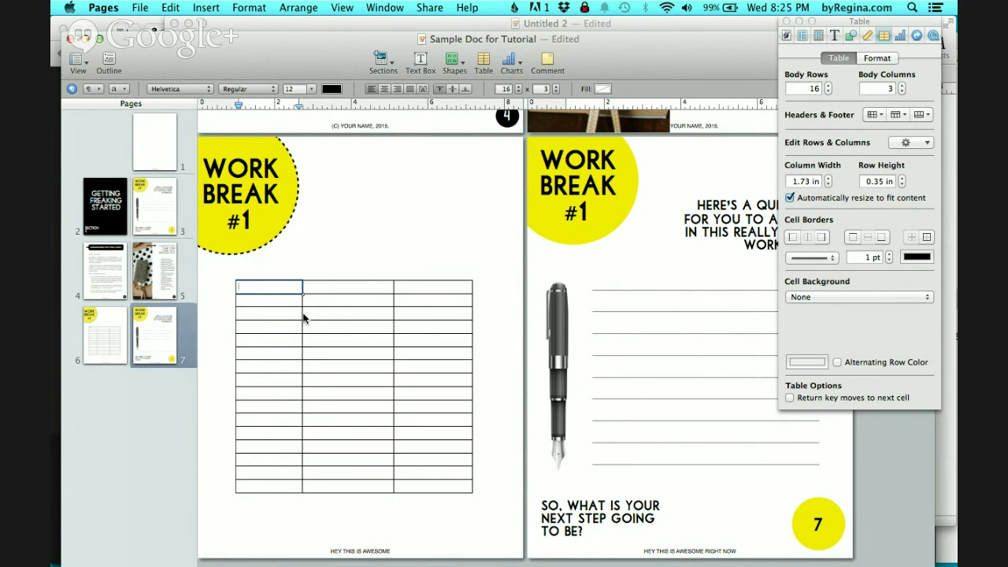
{"action": "type", "text": "TASK"}
{"action": "key", "text": "Tab"}
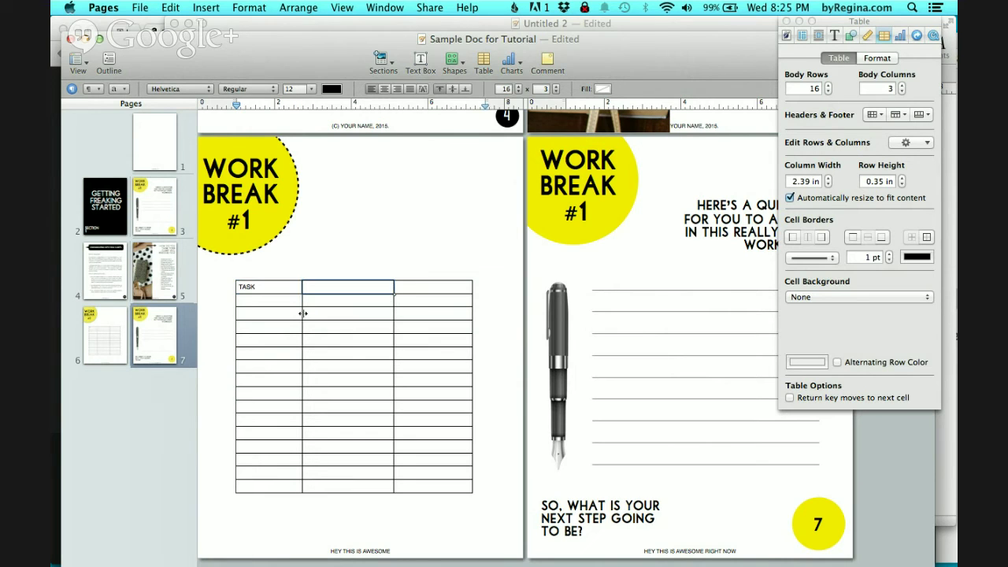
{"action": "key", "text": "Tab"}
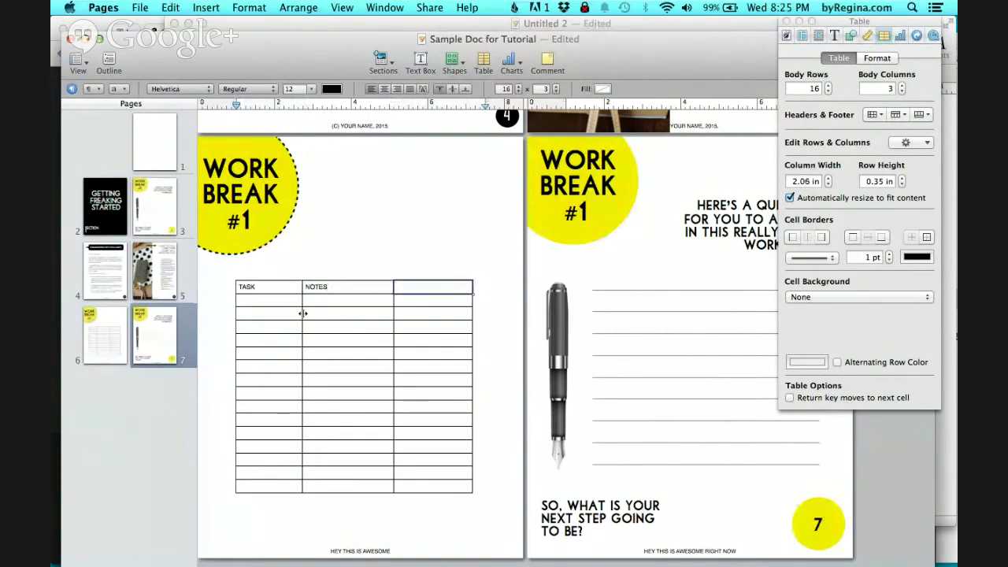
{"action": "type", "text": "DATE"}
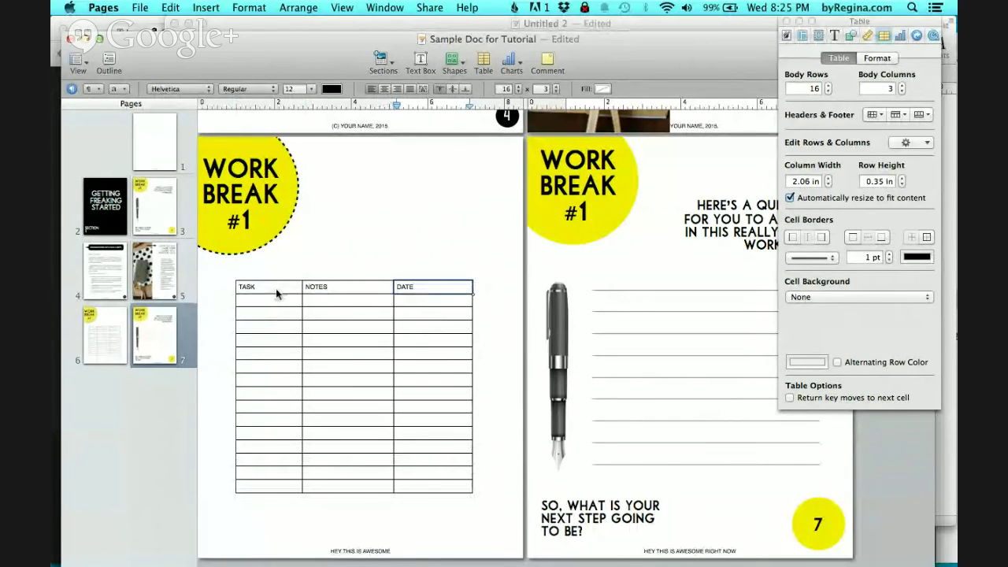
Step: Set the font of the table's three heading cells to Libby
{"action": "left_click", "coordinate": [276, 289]}
{"action": "key", "text": "shift+Right"}
{"action": "key", "text": "shift+Right"}
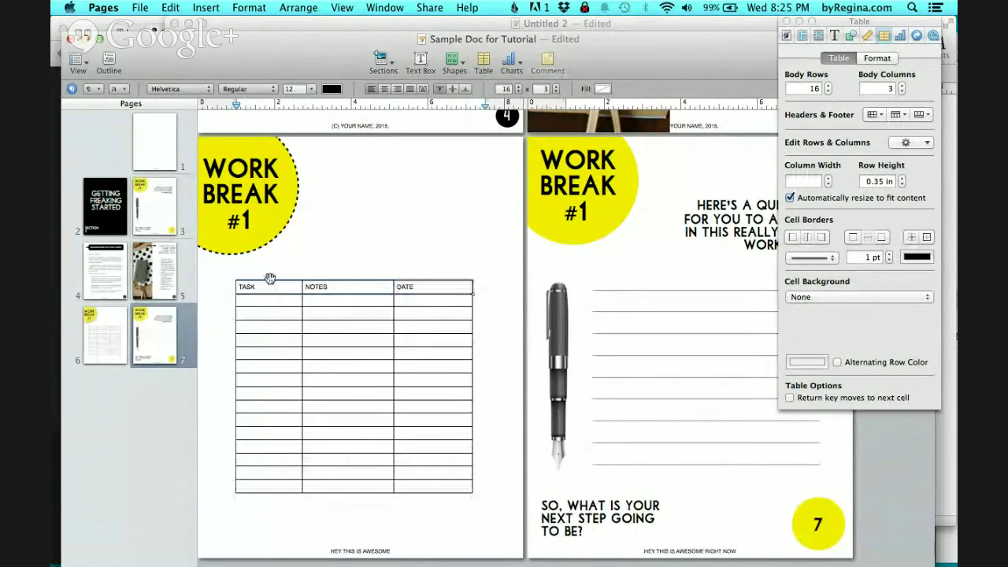
{"action": "left_click", "coordinate": [190, 89]}
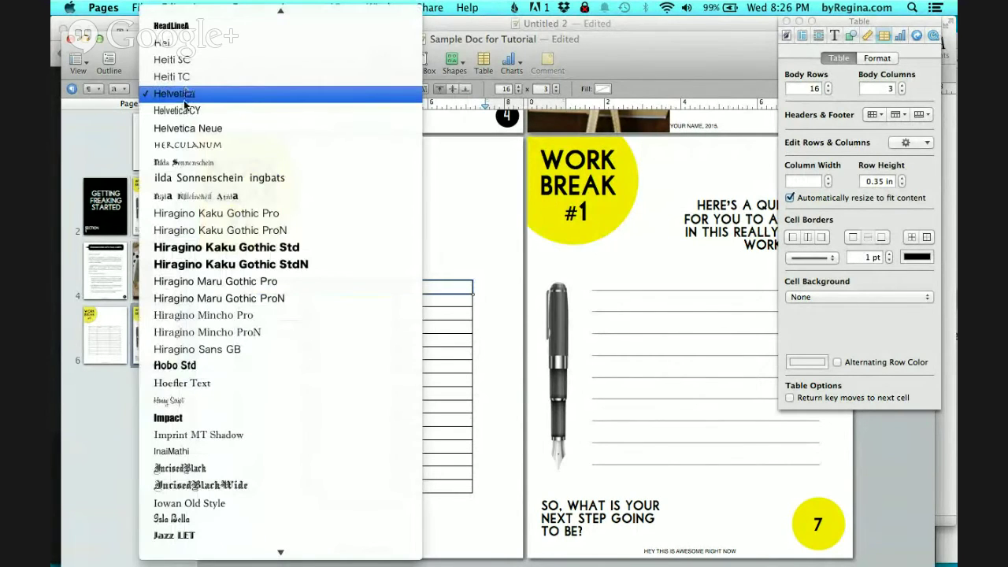
{"action": "scroll", "coordinate": [203, 315], "scroll_direction": "up", "scroll_amount": 15}
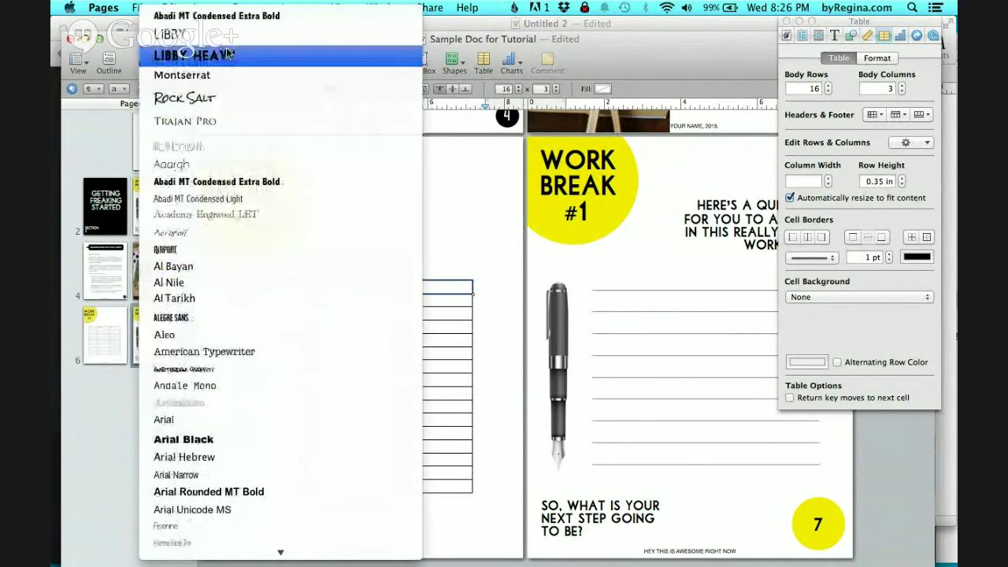
{"action": "left_click", "coordinate": [212, 40]}
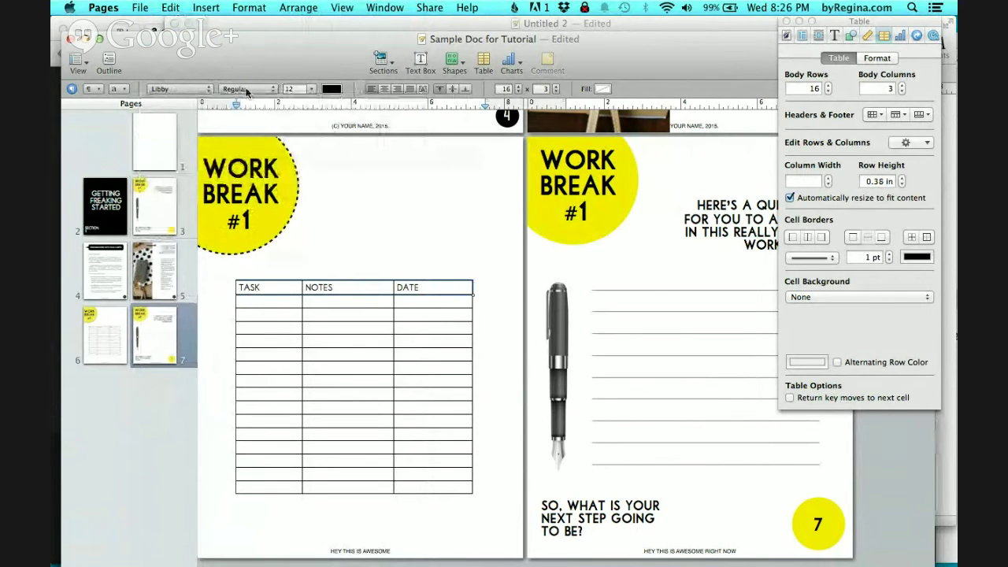
Step: Try different text alignments on the table's heading row, centre the headings in their cells and deselect the table
{"action": "left_click", "coordinate": [384, 89]}
{"action": "left_click", "coordinate": [398, 89]}
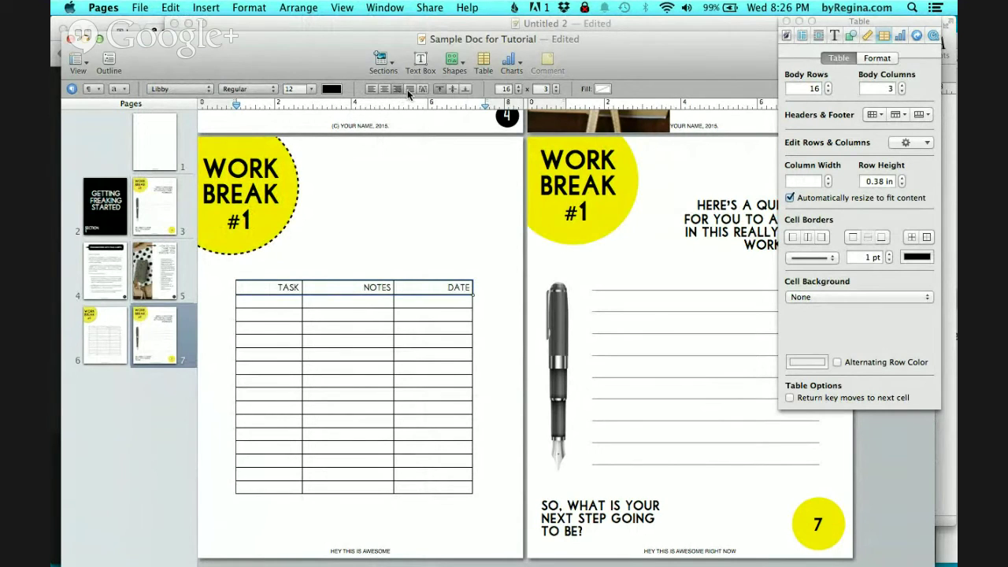
{"action": "left_click", "coordinate": [409, 89]}
{"action": "left_click", "coordinate": [397, 89]}
{"action": "left_click", "coordinate": [384, 89]}
{"action": "left_click", "coordinate": [371, 89]}
{"action": "left_click", "coordinate": [384, 89]}
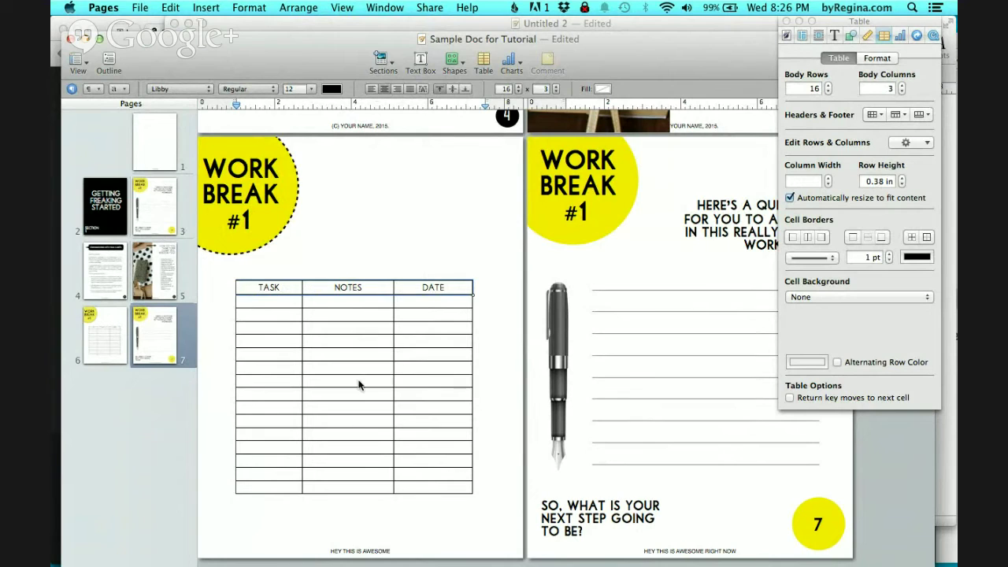
{"action": "left_click", "coordinate": [358, 287]}
{"action": "left_click", "coordinate": [378, 260]}
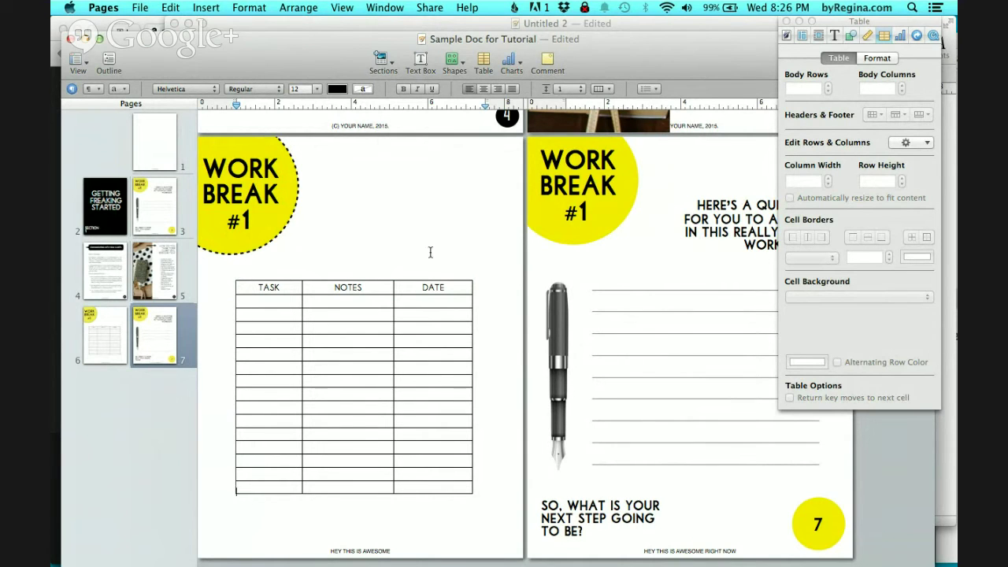
Step: Review the workbook's section title, text and checklist pages together with the Work Break pages for consistent styling
{"action": "scroll", "coordinate": [441, 249], "scroll_direction": "up", "scroll_amount": 2}
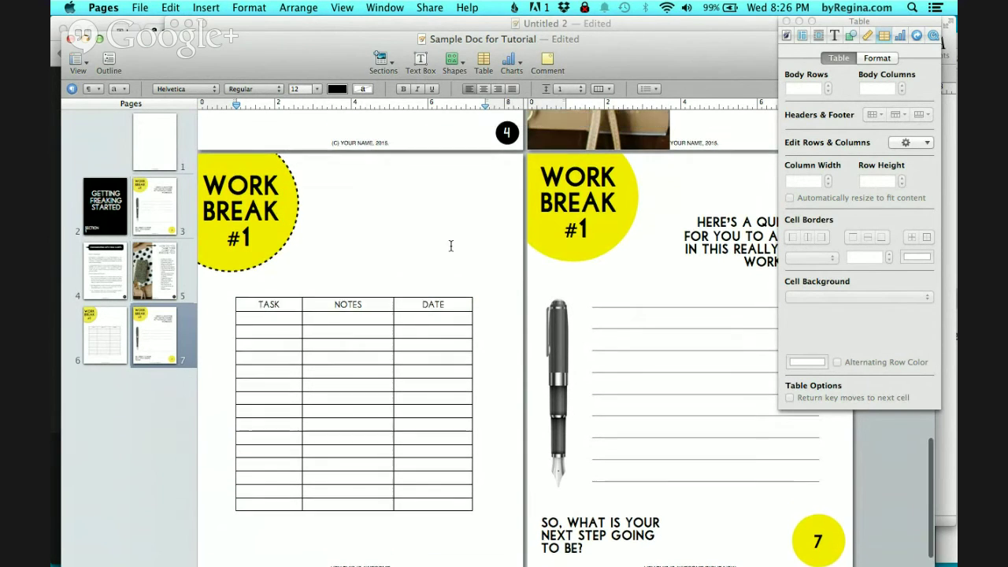
{"action": "scroll", "coordinate": [452, 246], "scroll_direction": "up", "scroll_amount": 8}
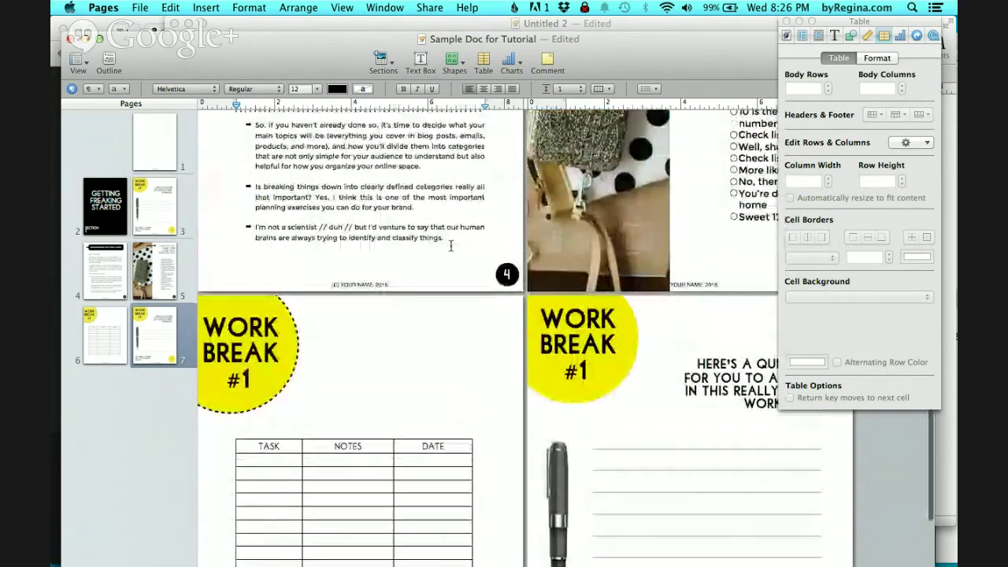
{"action": "scroll", "coordinate": [451, 246], "scroll_direction": "up", "scroll_amount": 12}
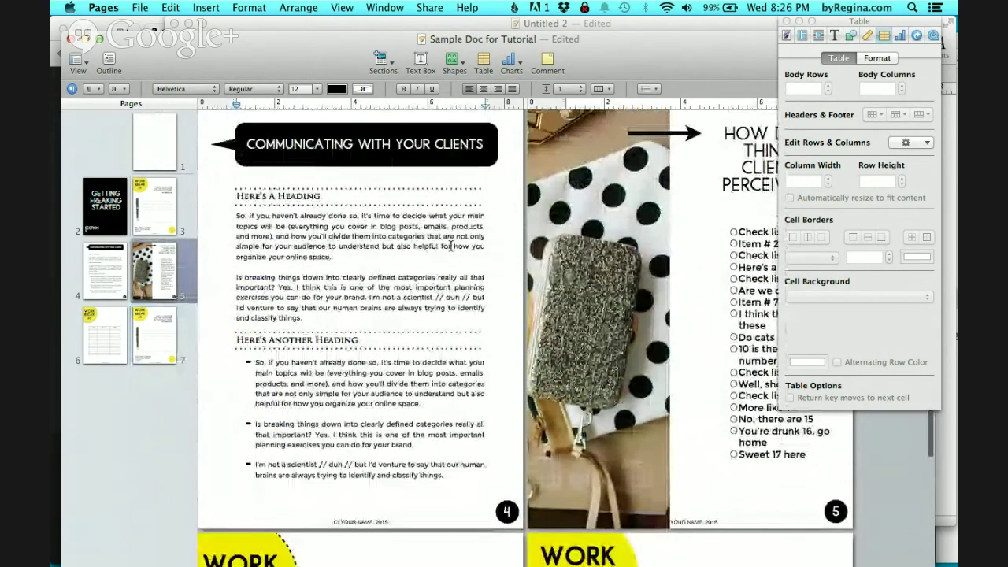
{"action": "scroll", "coordinate": [451, 245], "scroll_direction": "up", "scroll_amount": 2}
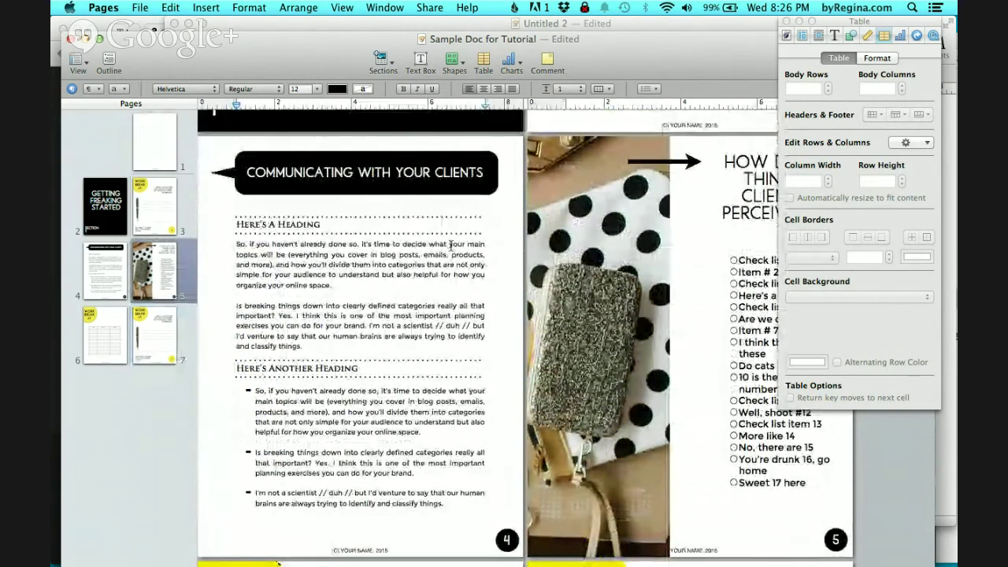
{"action": "scroll", "coordinate": [364, 367], "scroll_direction": "down", "scroll_amount": 1}
{"action": "left_click", "coordinate": [364, 355]}
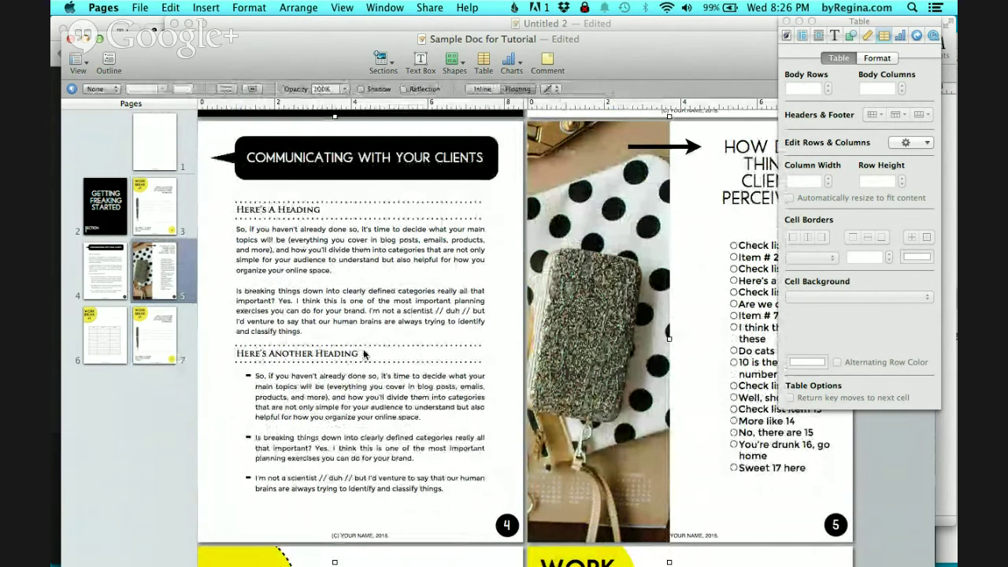
{"action": "scroll", "coordinate": [350, 355], "scroll_direction": "down", "scroll_amount": 3}
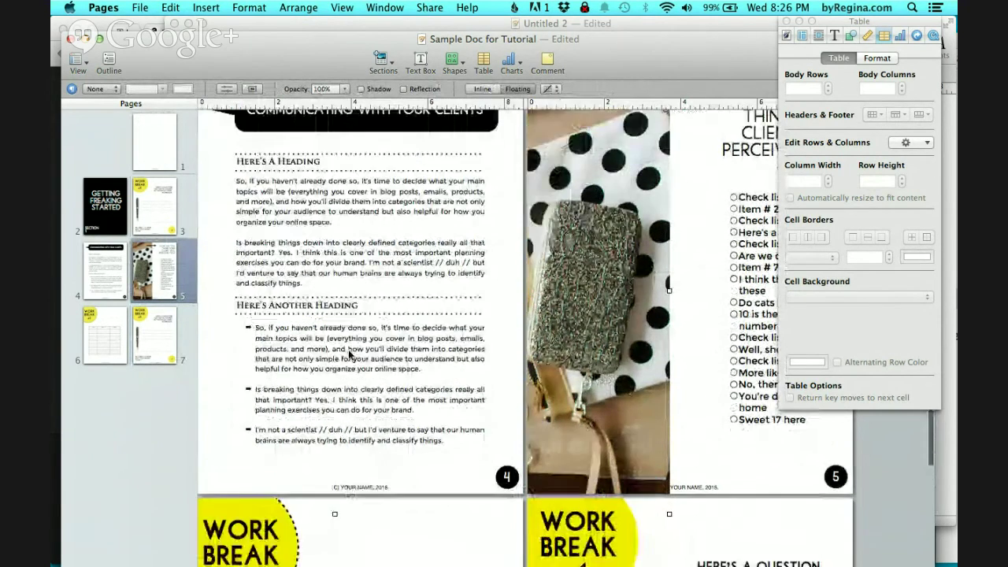
{"action": "scroll", "coordinate": [350, 356], "scroll_direction": "down", "scroll_amount": 10}
{"action": "scroll", "coordinate": [382, 378], "scroll_direction": "down", "scroll_amount": 5}
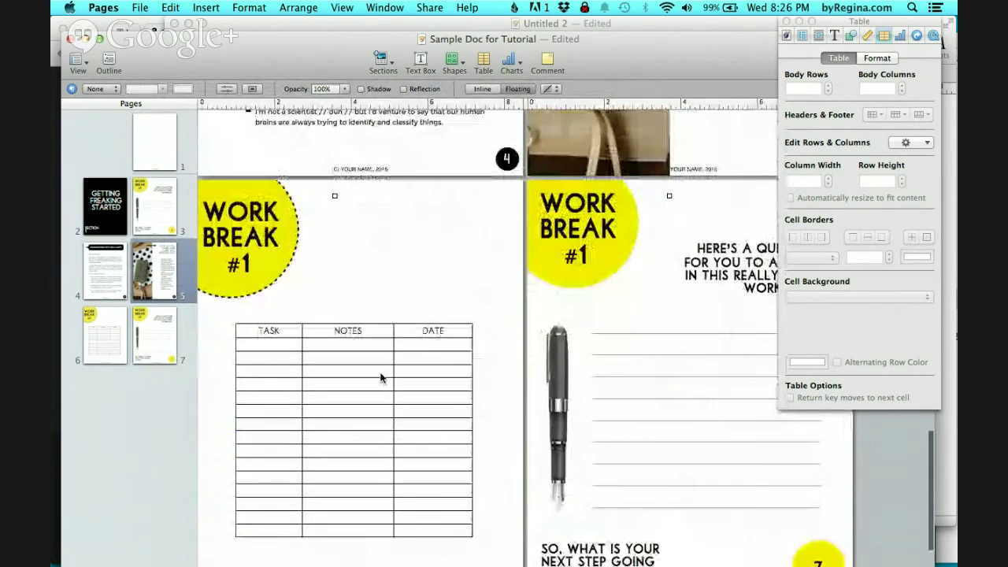
{"action": "scroll", "coordinate": [382, 378], "scroll_direction": "down", "scroll_amount": 2}
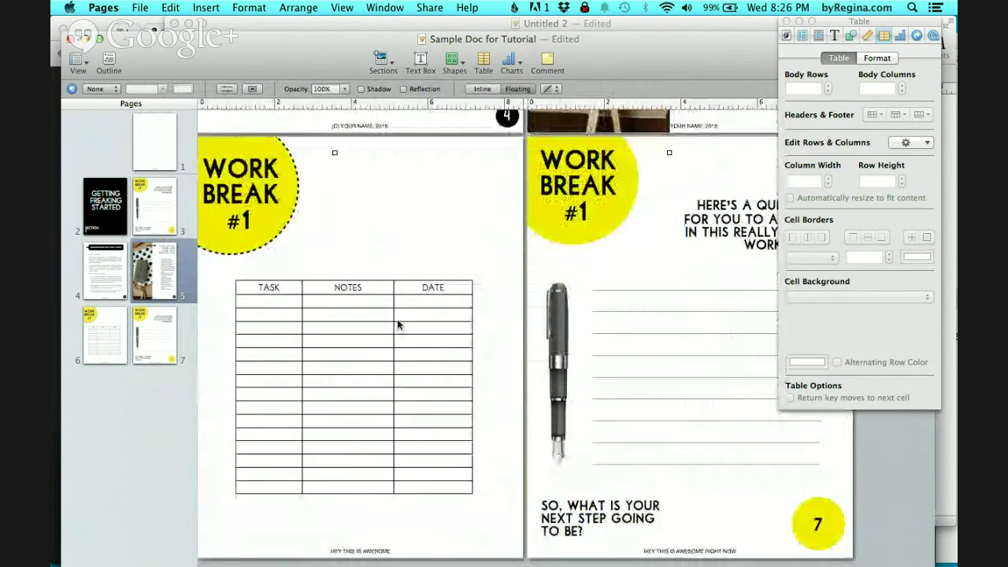
{"action": "scroll", "coordinate": [404, 318], "scroll_direction": "up", "scroll_amount": 20}
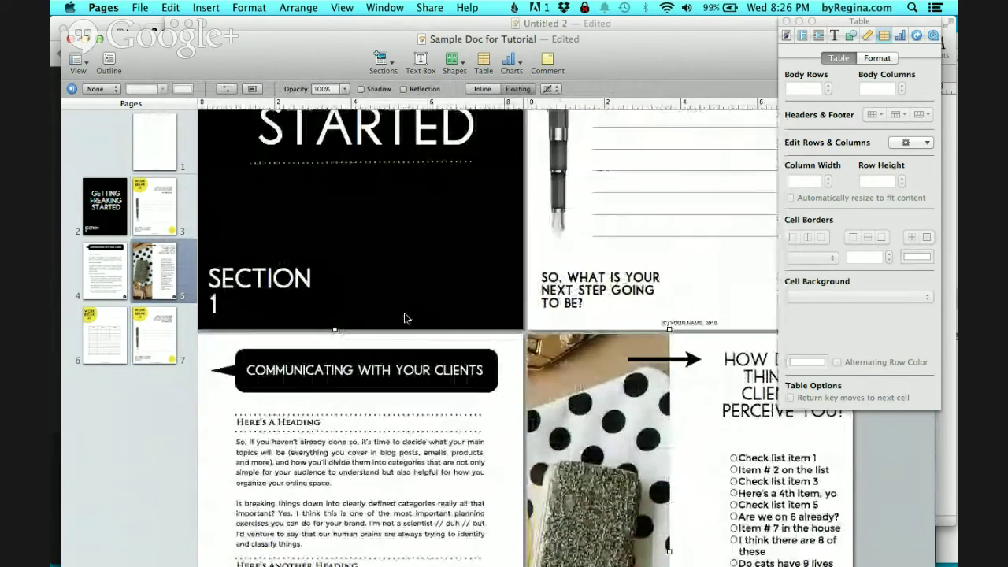
{"action": "scroll", "coordinate": [404, 318], "scroll_direction": "up", "scroll_amount": 6}
{"action": "left_click", "coordinate": [376, 182]}
{"action": "double_click", "coordinate": [377, 182]}
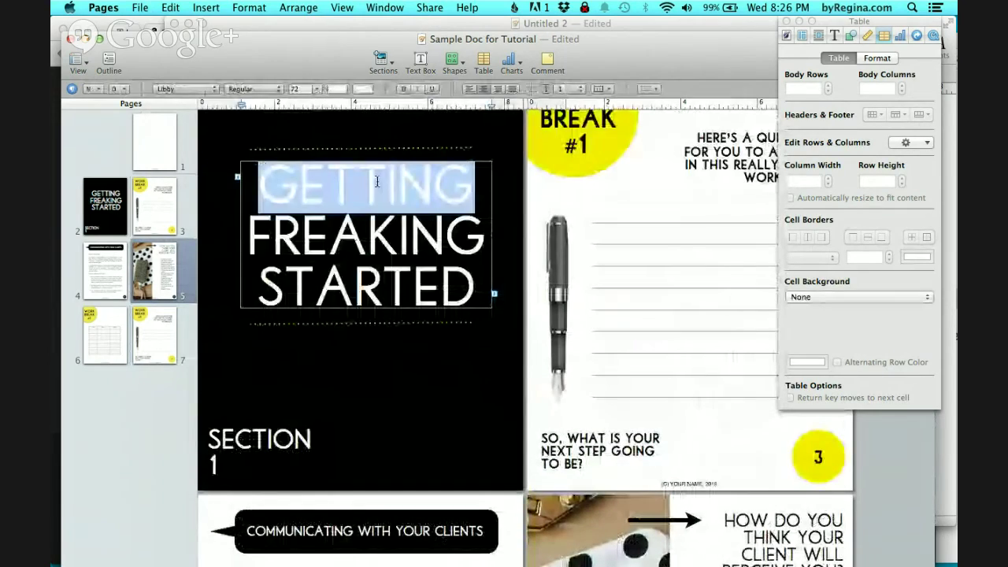
{"action": "scroll", "coordinate": [398, 308], "scroll_direction": "down", "scroll_amount": 18}
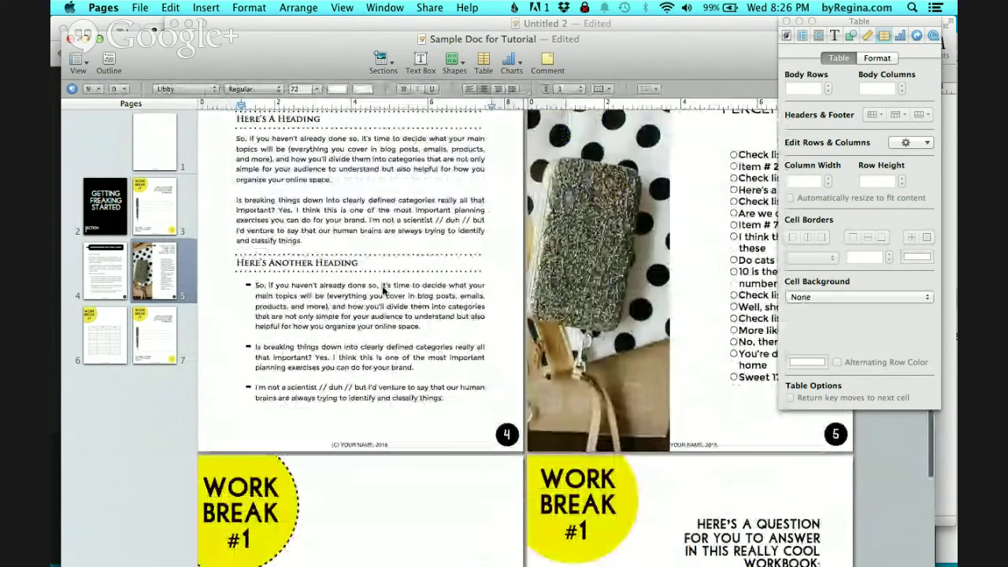
{"action": "scroll", "coordinate": [313, 180], "scroll_direction": "up", "scroll_amount": 5}
{"action": "scroll", "coordinate": [313, 180], "scroll_direction": "down", "scroll_amount": 11}
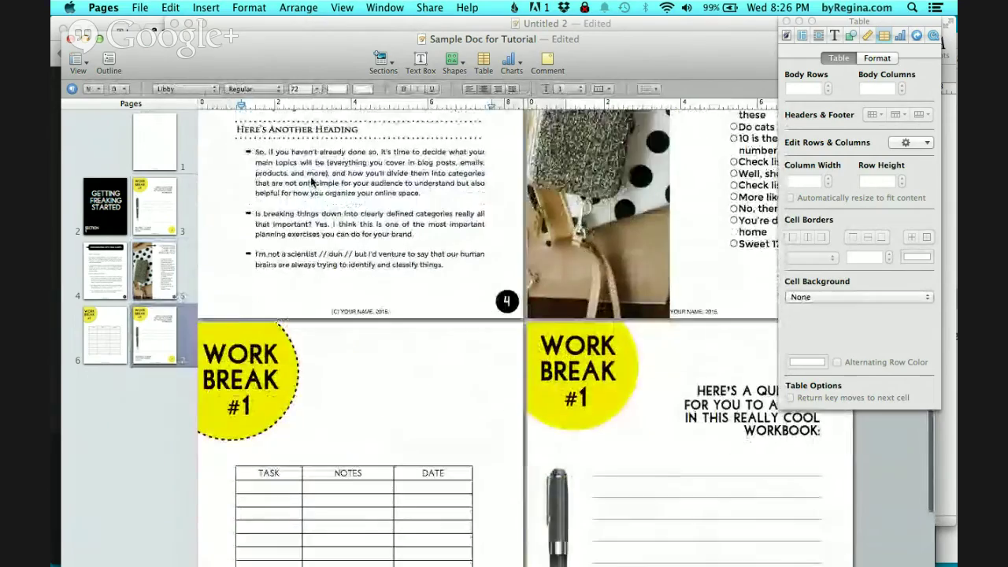
{"action": "scroll", "coordinate": [313, 182], "scroll_direction": "down", "scroll_amount": 8}
{"action": "scroll", "coordinate": [312, 181], "scroll_direction": "up", "scroll_amount": 15}
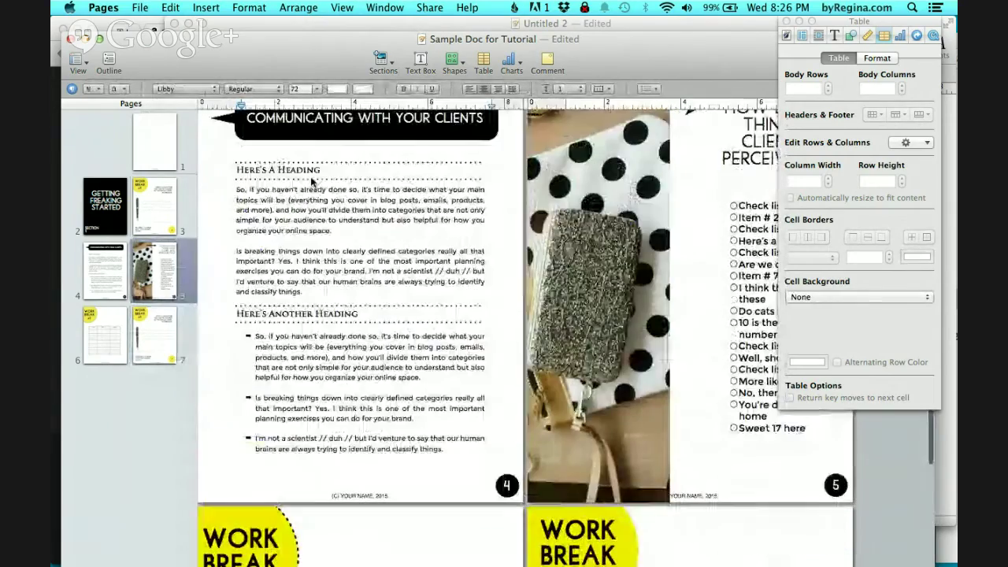
{"action": "scroll", "coordinate": [311, 181], "scroll_direction": "up", "scroll_amount": 2}
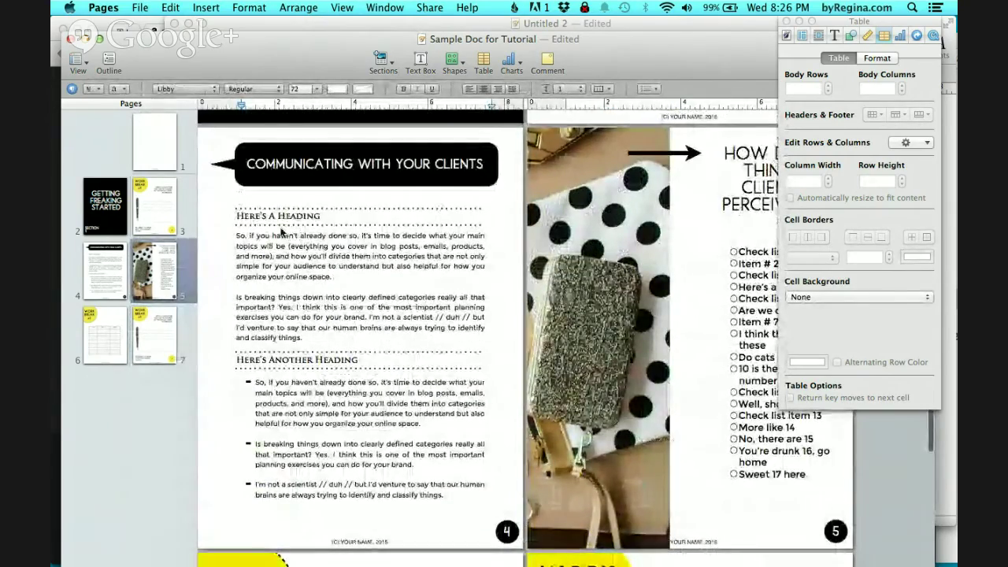
{"action": "scroll", "coordinate": [282, 232], "scroll_direction": "down", "scroll_amount": 10}
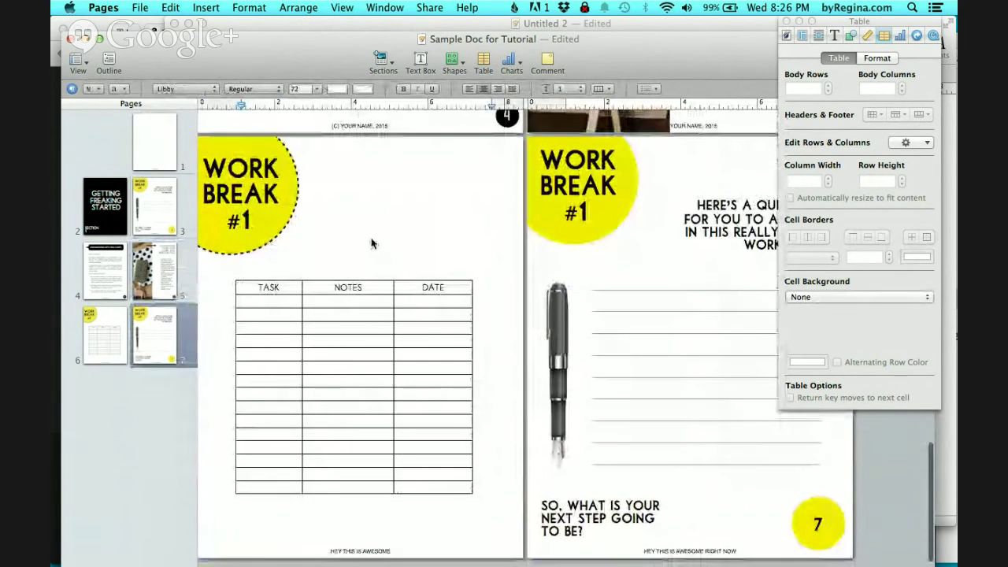
Step: Insert a new blank page after page 7 and enter the text HEADING 1 on it
{"action": "left_click", "coordinate": [371, 243]}
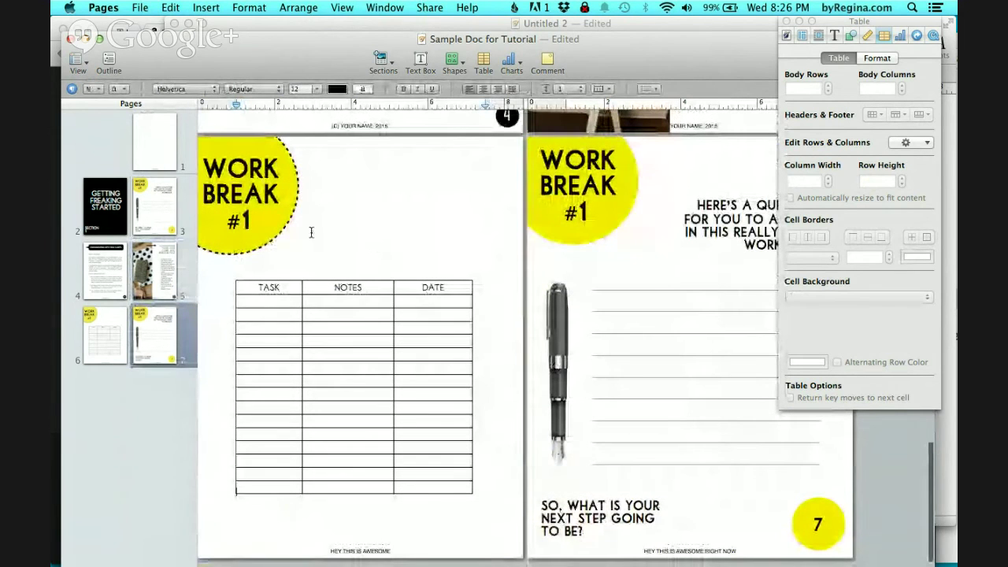
{"action": "left_click", "coordinate": [164, 330]}
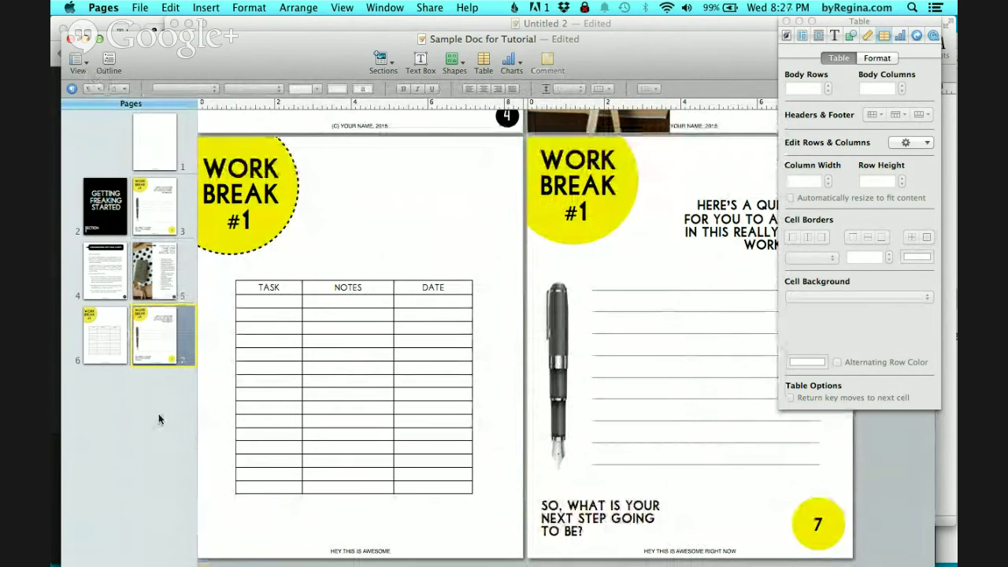
{"action": "left_click", "coordinate": [206, 7]}
{"action": "left_click", "coordinate": [378, 84]}
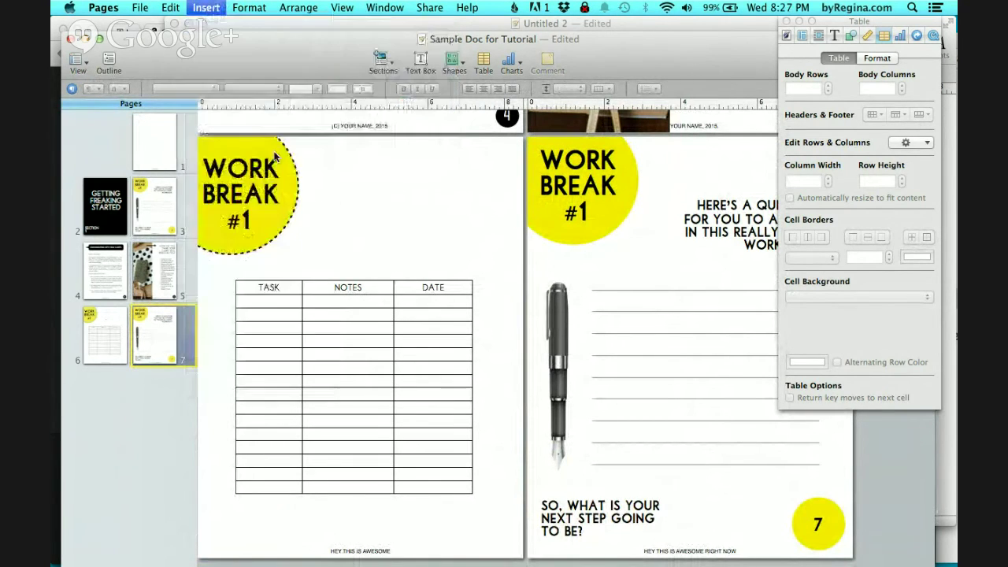
{"action": "left_click", "coordinate": [317, 204]}
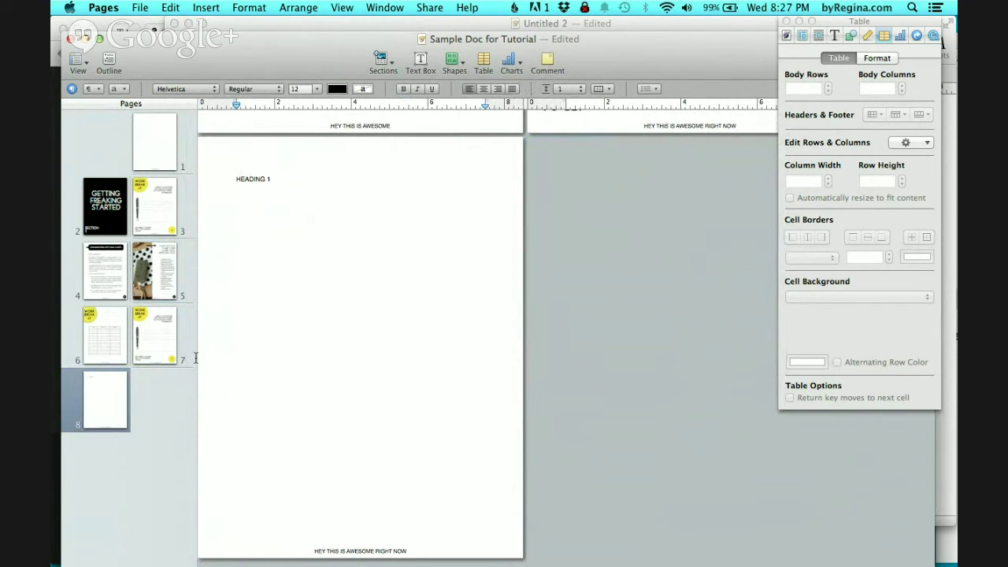
Step: Copy page 8 and paste the copy after it as page 9
{"action": "right_click", "coordinate": [105, 394]}
{"action": "left_click", "coordinate": [122, 415]}
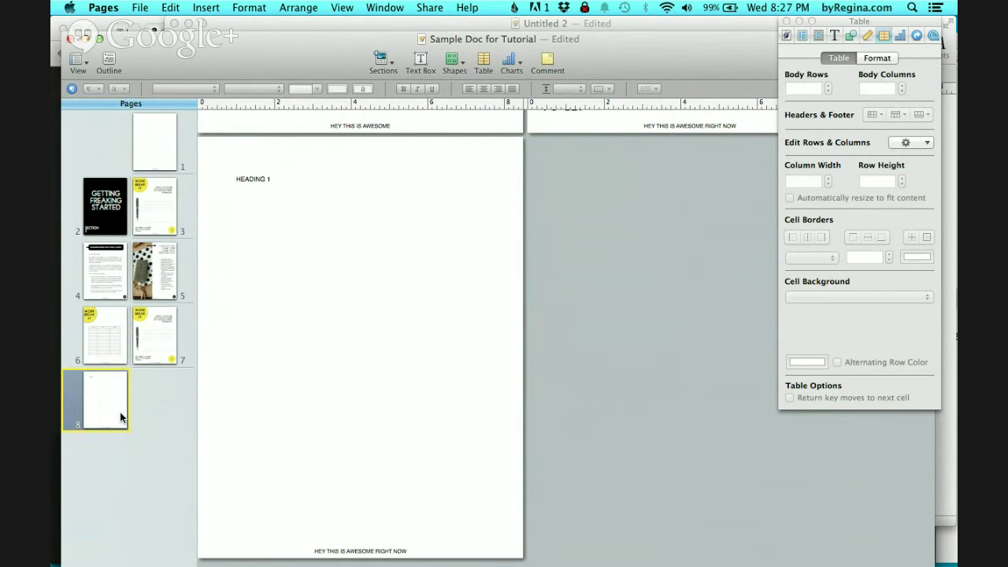
{"action": "right_click", "coordinate": [108, 405]}
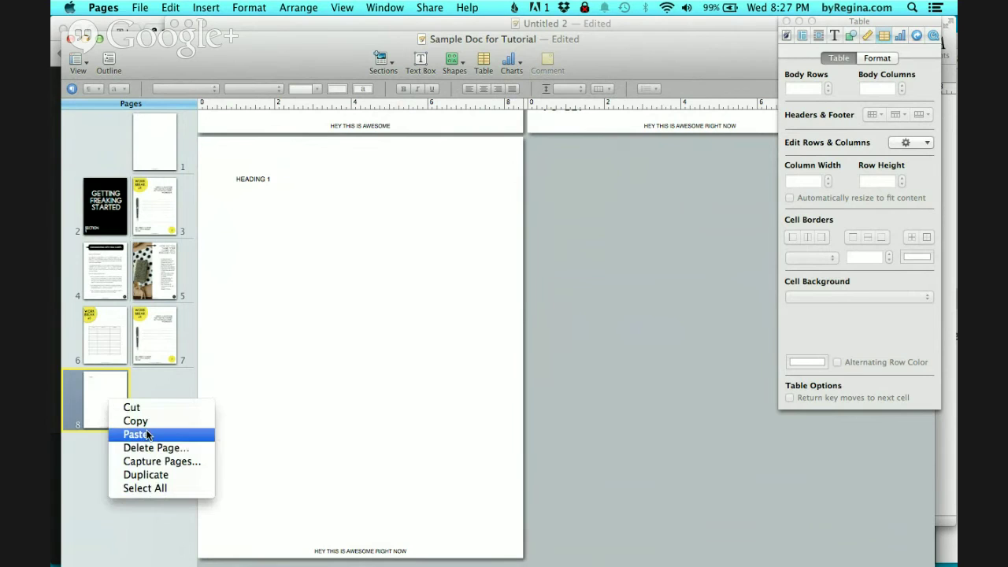
{"action": "left_click", "coordinate": [140, 433]}
Step: Format the HEADING 1 text on page 8 in Libby Heavy at 18 pt
{"action": "triple_click", "coordinate": [257, 179]}
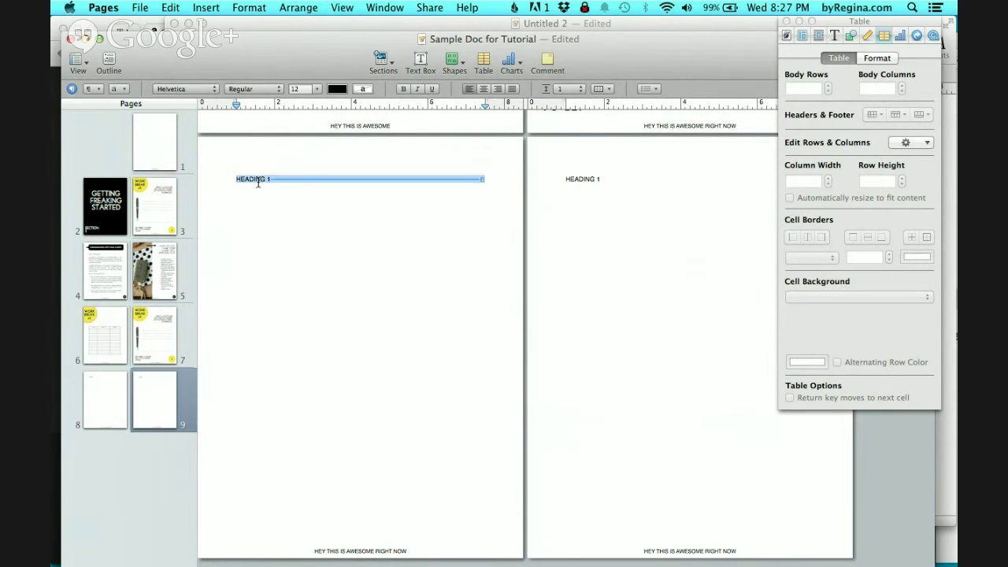
{"action": "double_click", "coordinate": [259, 180]}
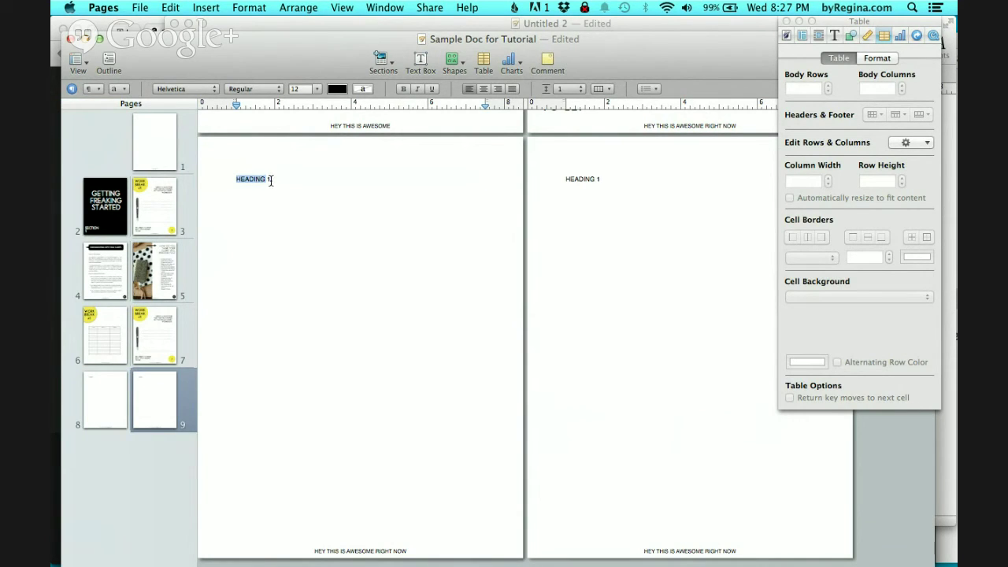
{"action": "left_click_drag", "start_coordinate": [271, 181], "coordinate": [220, 180]}
{"action": "left_click", "coordinate": [197, 85]}
{"action": "scroll", "coordinate": [197, 86], "scroll_direction": "up", "scroll_amount": 15}
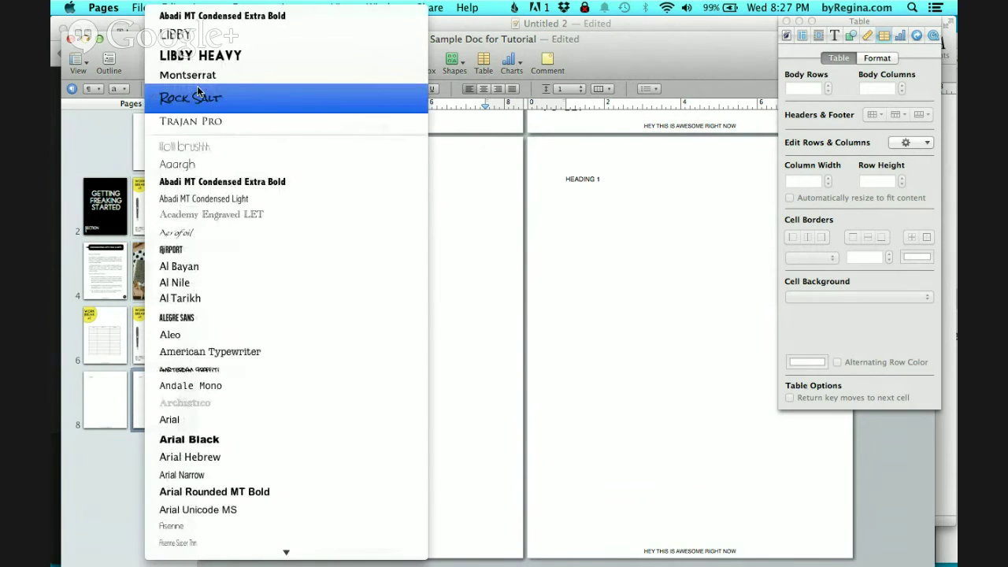
{"action": "left_click", "coordinate": [201, 53]}
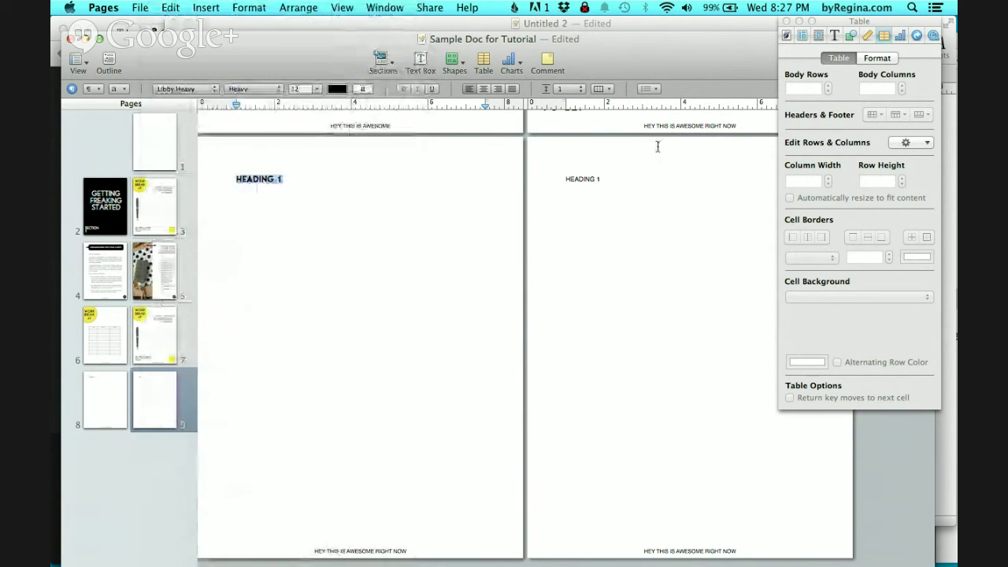
{"action": "left_click", "coordinate": [315, 88]}
{"action": "left_click", "coordinate": [313, 160]}
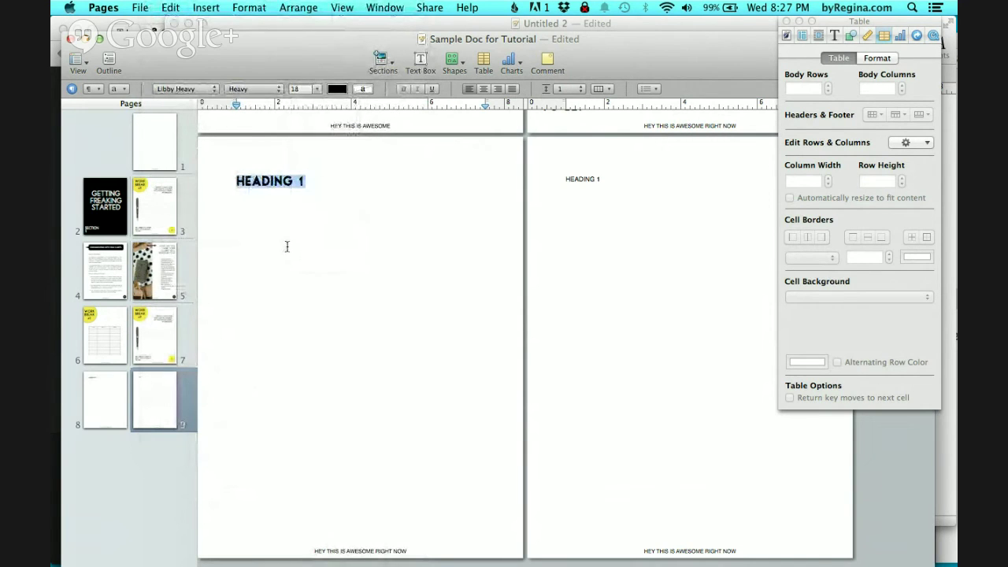
{"action": "left_click", "coordinate": [353, 202]}
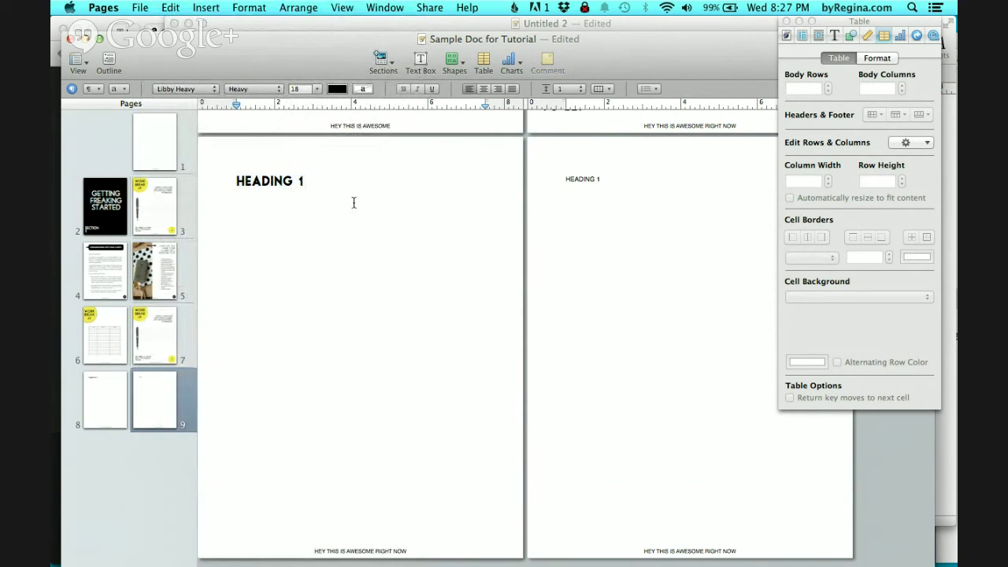
Step: Create a new paragraph style named CHAPTER PAGES from page 8's heading, applying it on creation
{"action": "triple_click", "coordinate": [271, 183]}
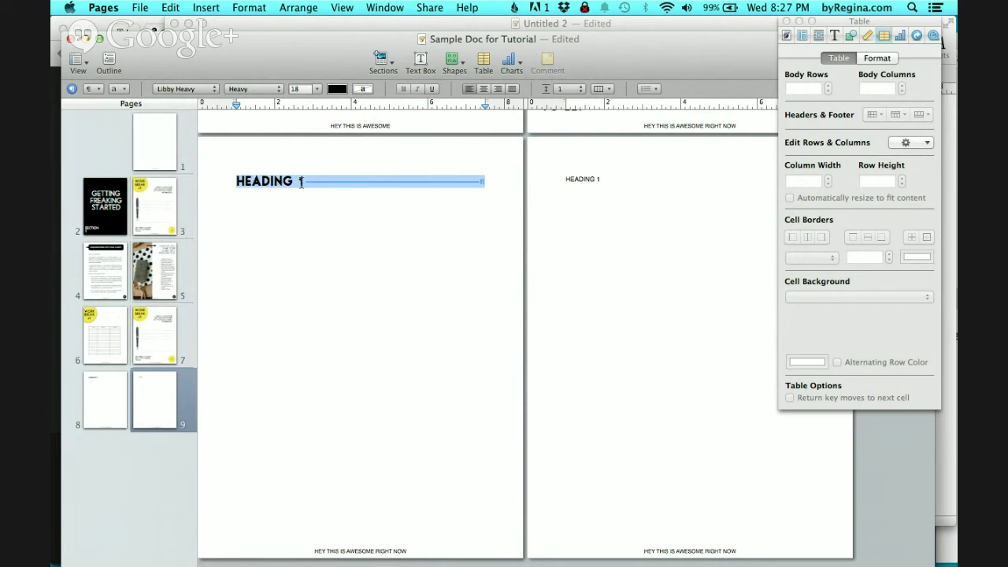
{"action": "left_click", "coordinate": [300, 182]}
{"action": "left_click_drag", "start_coordinate": [301, 182], "coordinate": [228, 182]}
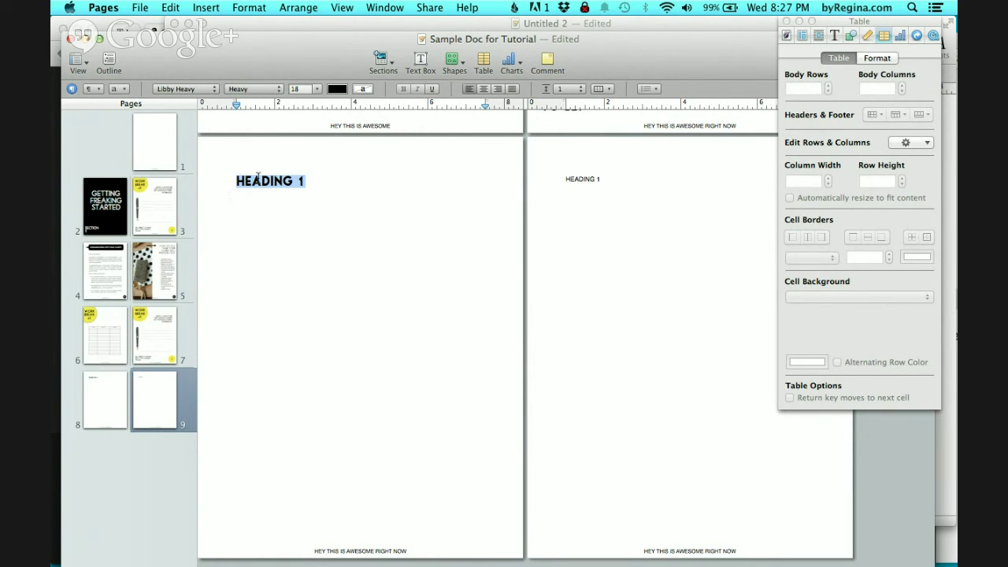
{"action": "left_click", "coordinate": [249, 7]}
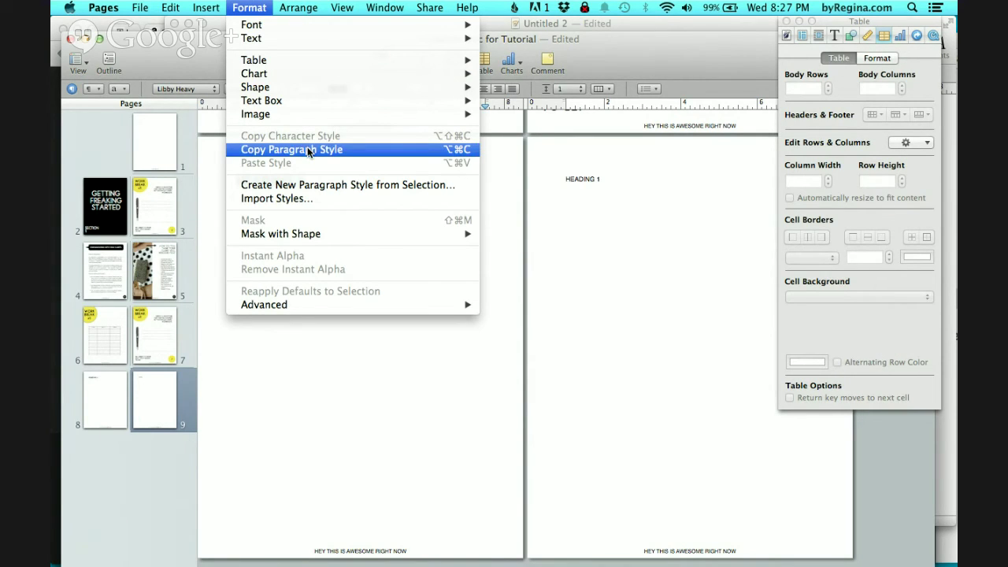
{"action": "left_click", "coordinate": [307, 189]}
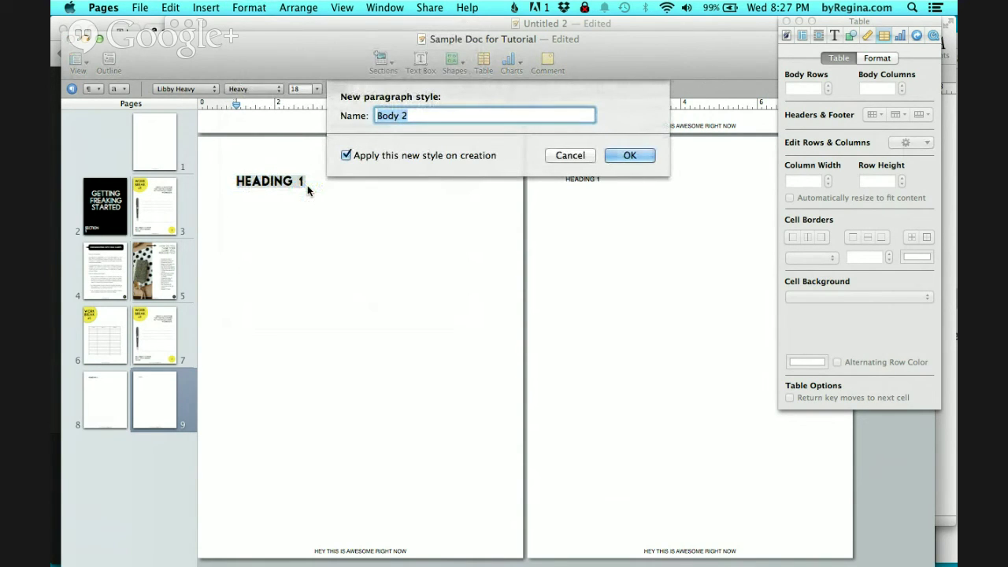
{"action": "type", "text": "CHAPTER PAGES"}
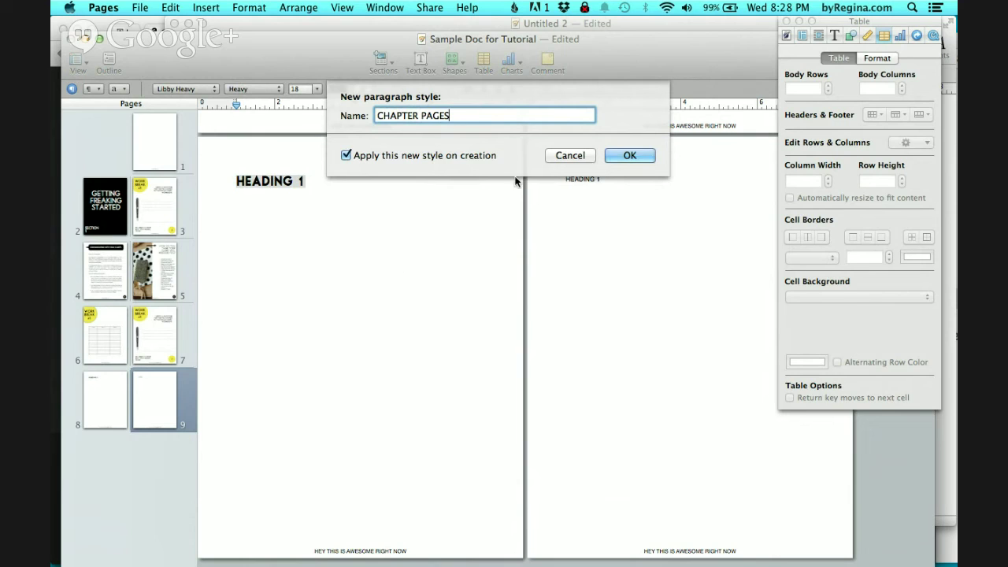
{"action": "left_click", "coordinate": [639, 156]}
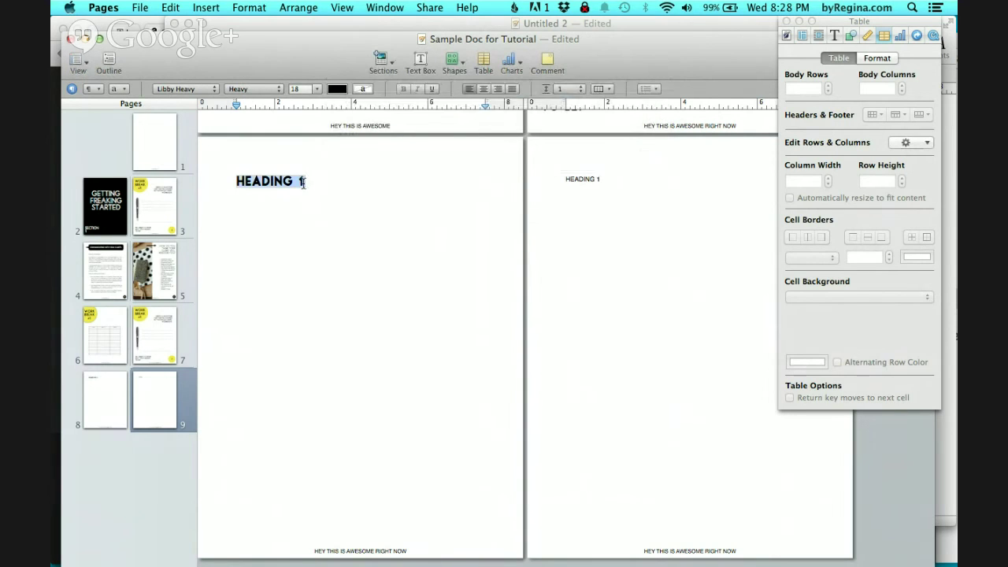
Step: Apply the CHAPTER PAGES paragraph style to page 9's heading and change its text to HEADING 2
{"action": "triple_click", "coordinate": [251, 182]}
{"action": "left_click", "coordinate": [260, 182]}
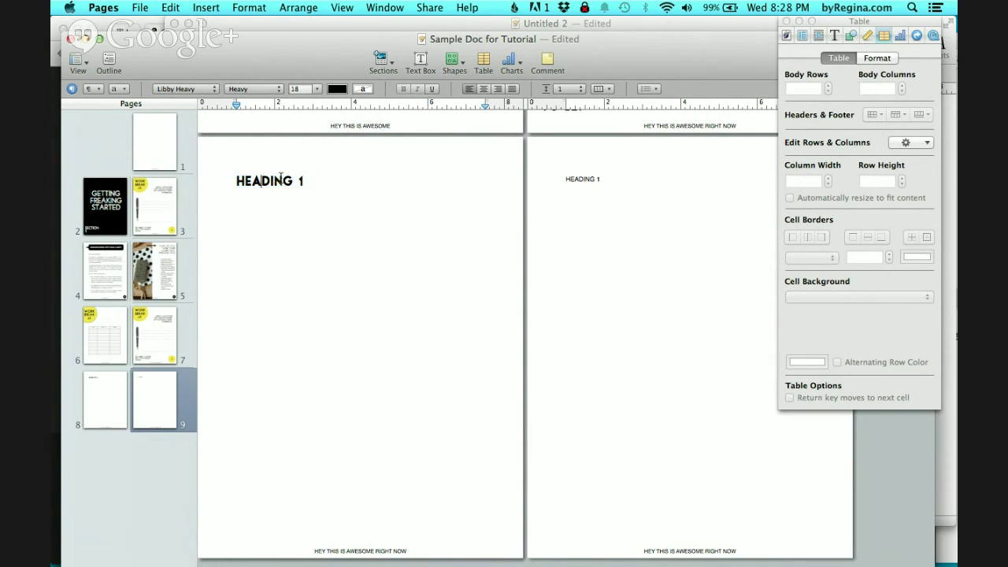
{"action": "triple_click", "coordinate": [256, 179]}
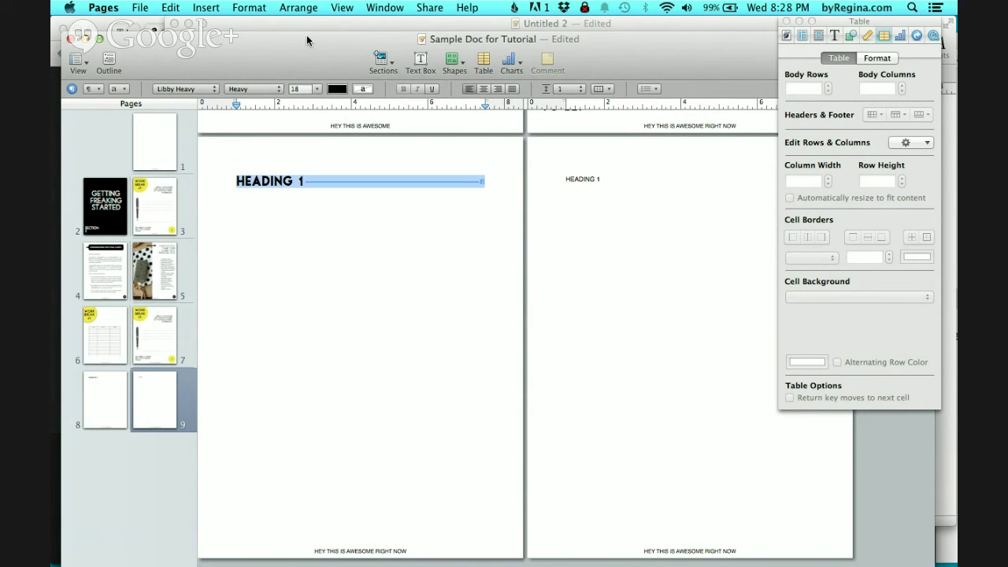
{"action": "triple_click", "coordinate": [588, 176]}
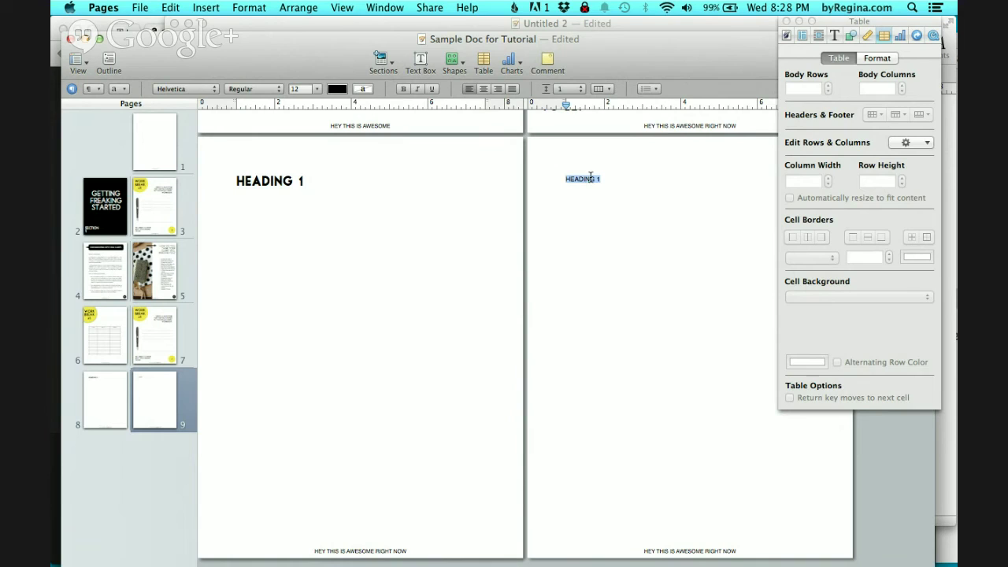
{"action": "left_click", "coordinate": [93, 89]}
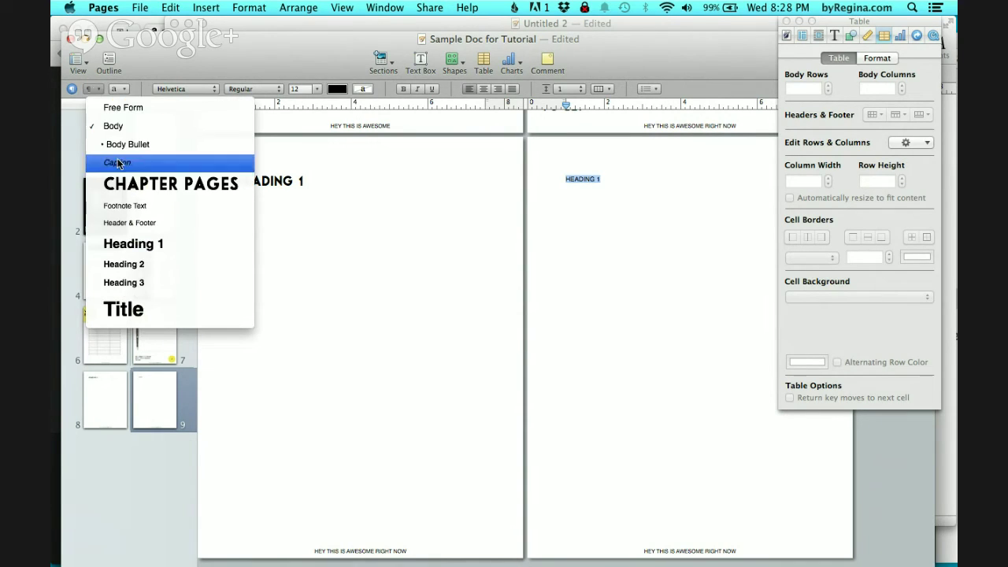
{"action": "left_click", "coordinate": [97, 92]}
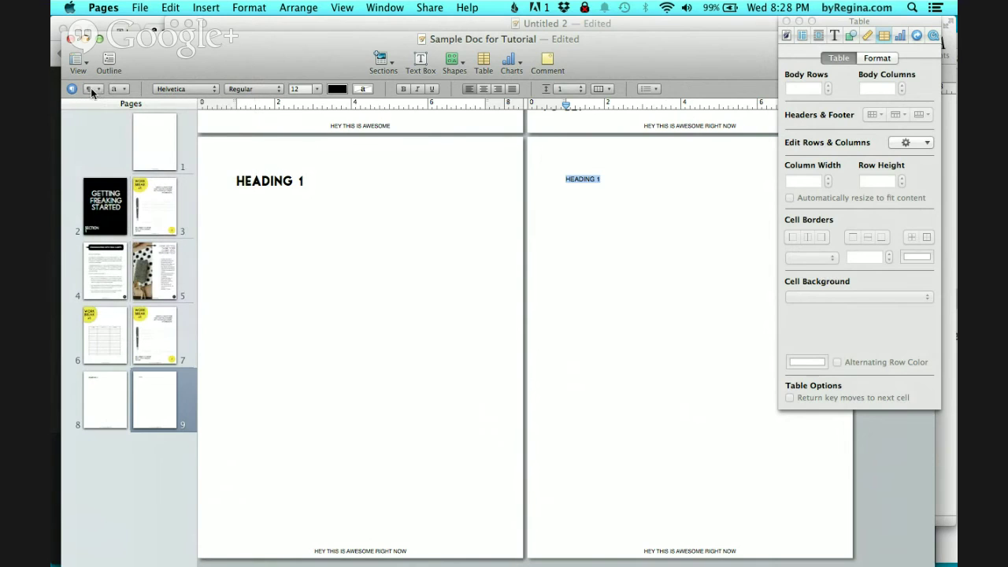
{"action": "left_click", "coordinate": [92, 91]}
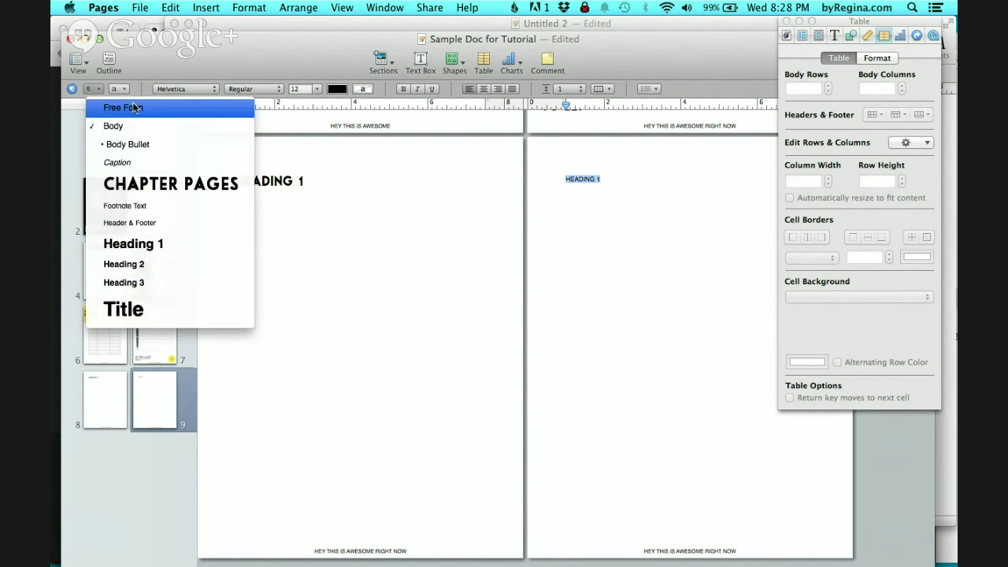
{"action": "left_click", "coordinate": [149, 186]}
{"action": "left_click", "coordinate": [597, 207]}
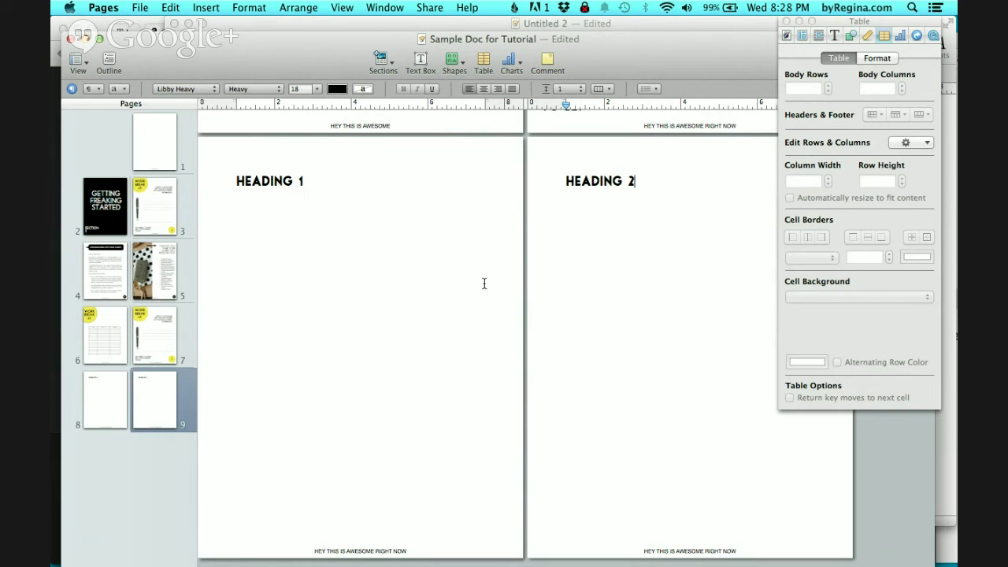
Step: Delete the task table and the WORK BREAK #1 text from page 6, keeping the yellow circle
{"action": "scroll", "coordinate": [434, 229], "scroll_direction": "up", "scroll_amount": 3}
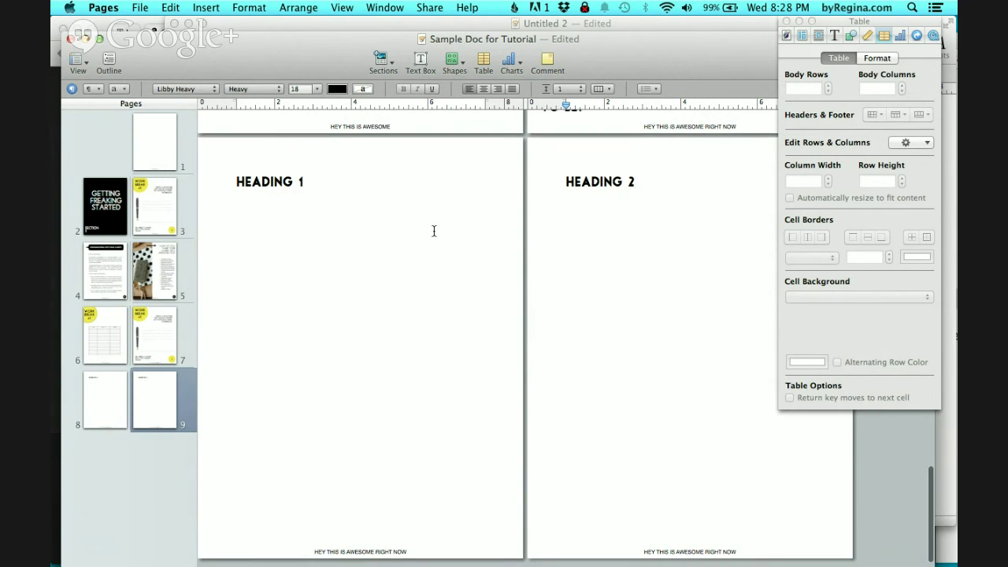
{"action": "left_click", "coordinate": [114, 341]}
{"action": "left_click", "coordinate": [348, 310]}
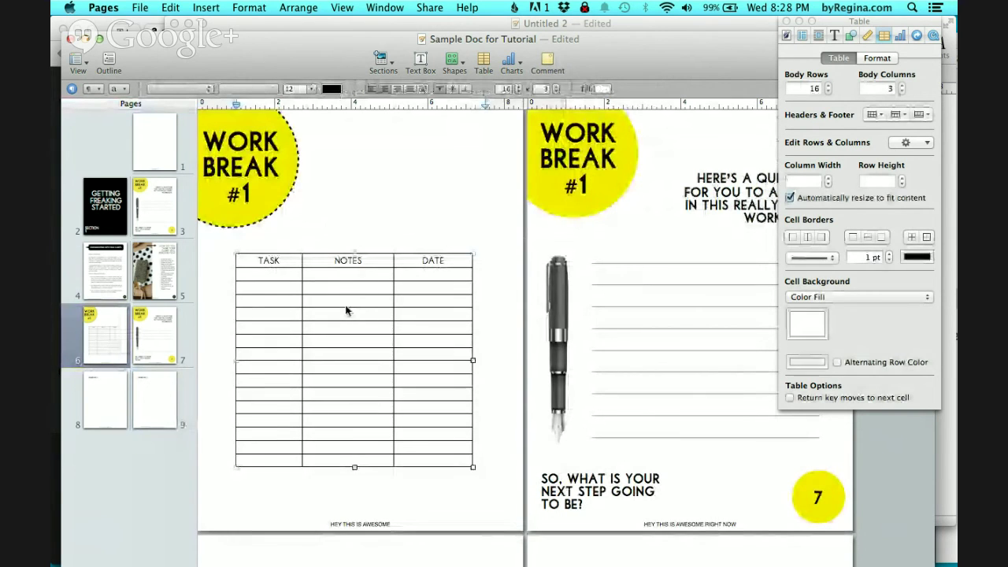
{"action": "key", "text": "Delete"}
{"action": "left_click", "coordinate": [256, 171]}
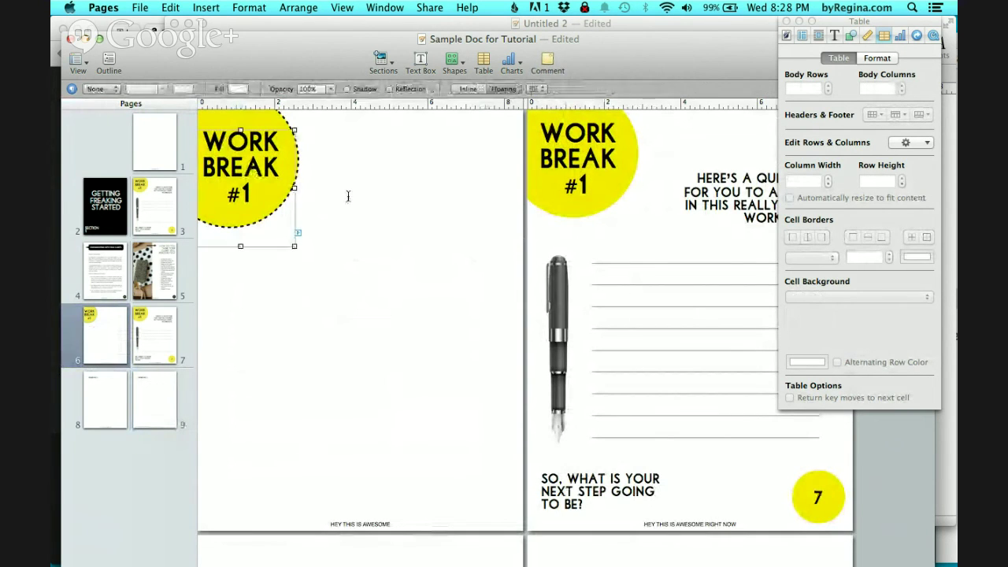
{"action": "key", "text": "Delete"}
{"action": "left_click", "coordinate": [248, 153]}
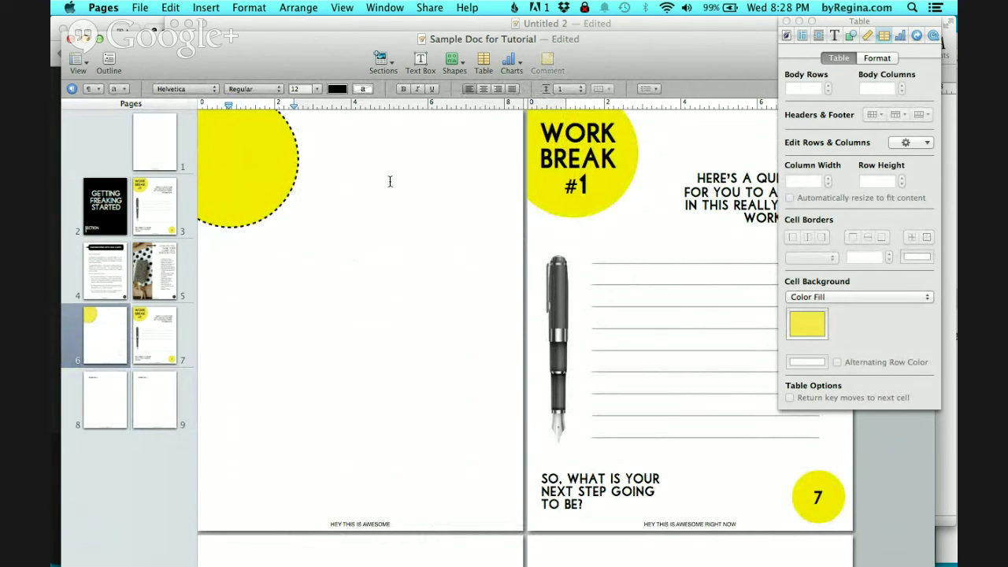
Step: Show the document's table of contents settings and insert a table of contents beside the yellow circle on page 6
{"action": "left_click", "coordinate": [359, 243]}
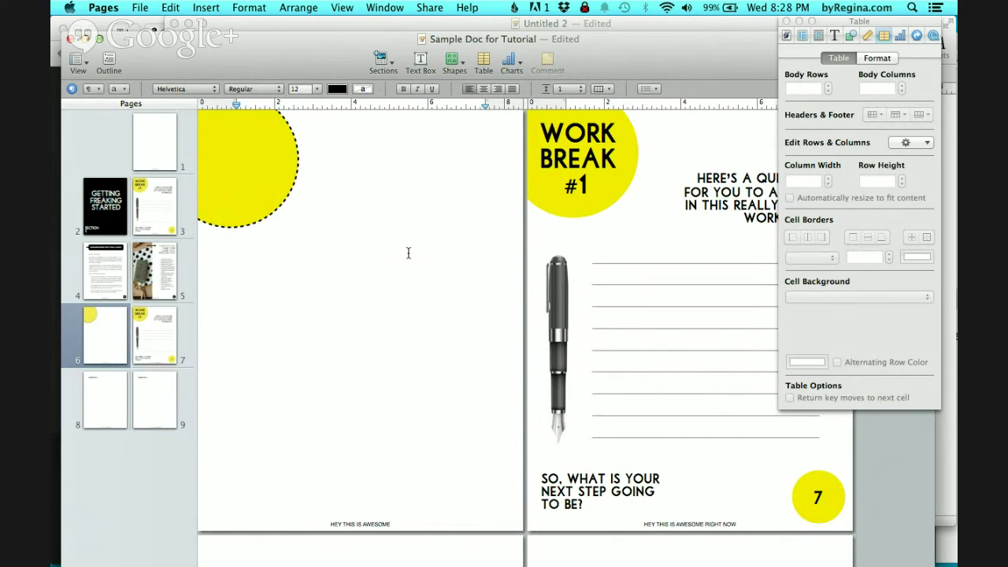
{"action": "left_click", "coordinate": [787, 35]}
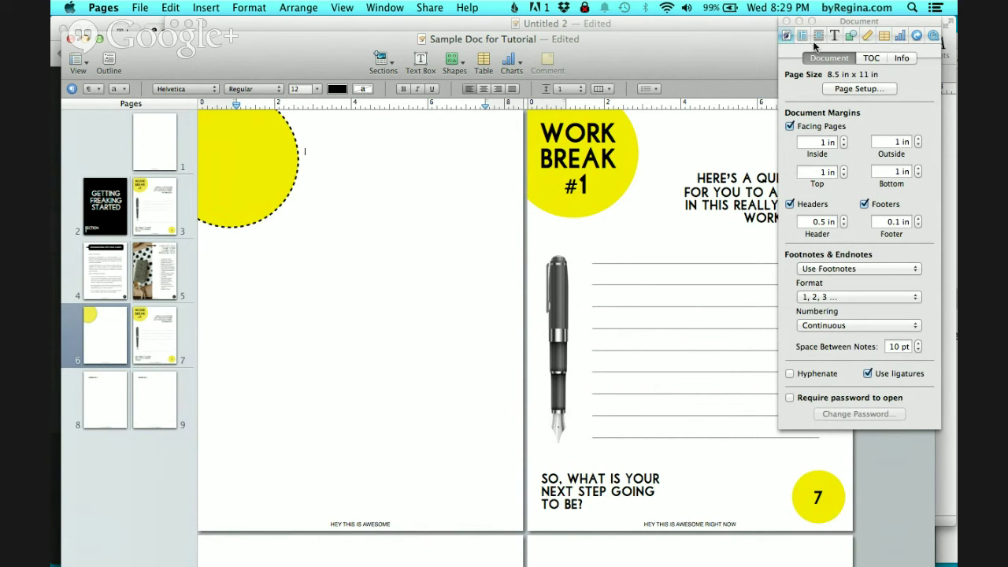
{"action": "mouse_move", "coordinate": [833, 25]}
{"action": "left_mouse_down"}
{"action": "mouse_move", "coordinate": [804, 101]}
{"action": "mouse_move", "coordinate": [832, 91]}
{"action": "mouse_move", "coordinate": [832, 23]}
{"action": "left_mouse_up"}
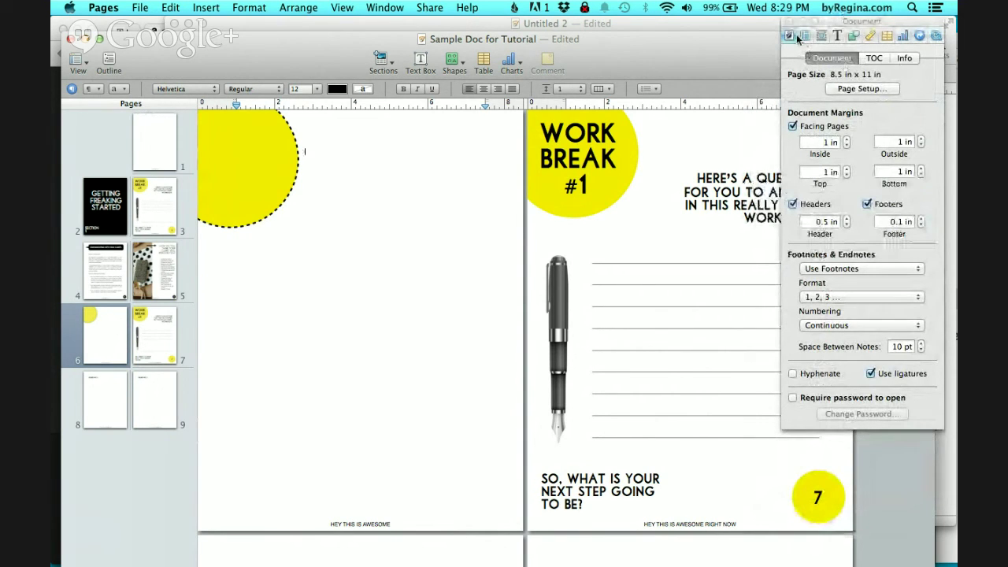
{"action": "left_click", "coordinate": [874, 58]}
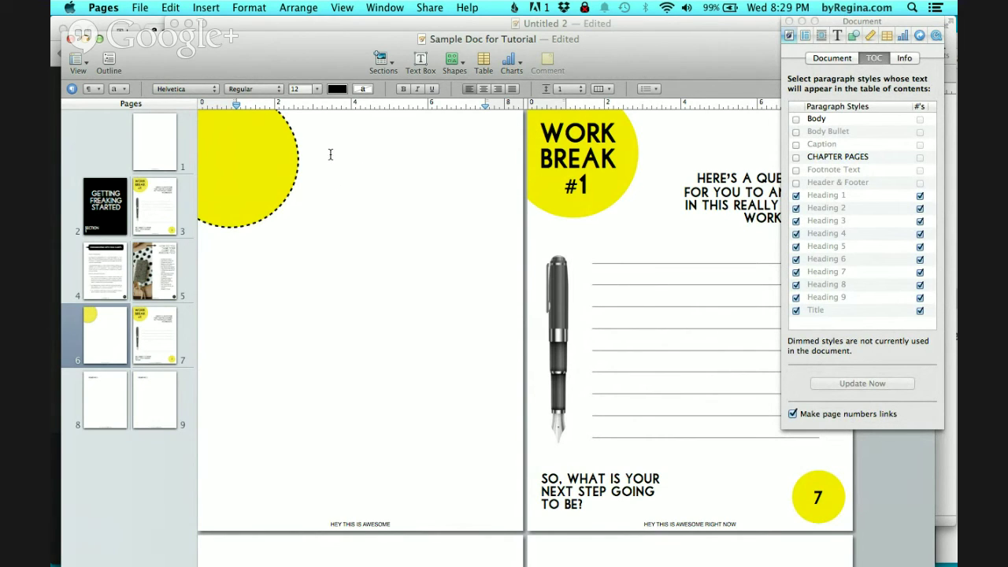
{"action": "left_click", "coordinate": [203, 7]}
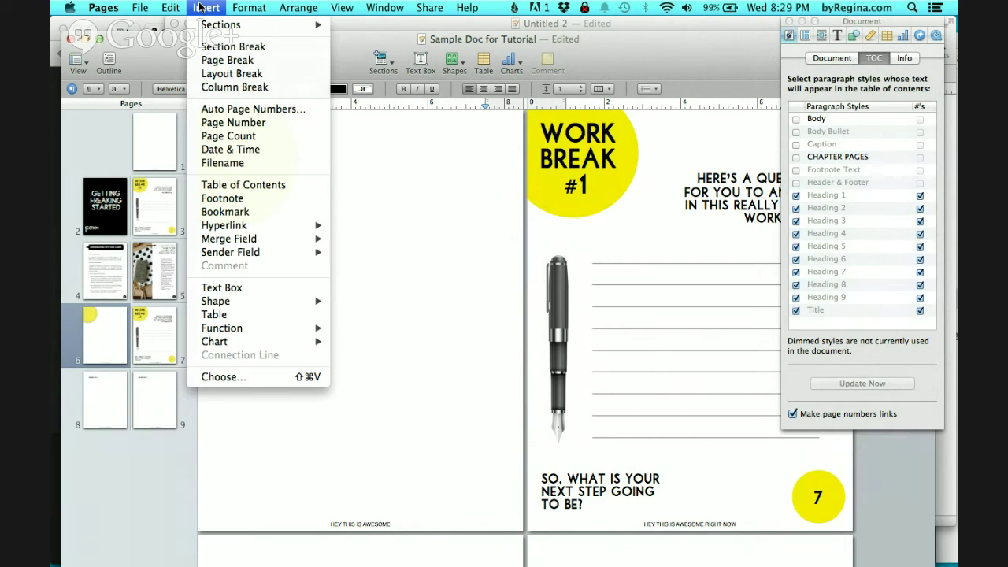
{"action": "left_click", "coordinate": [243, 185]}
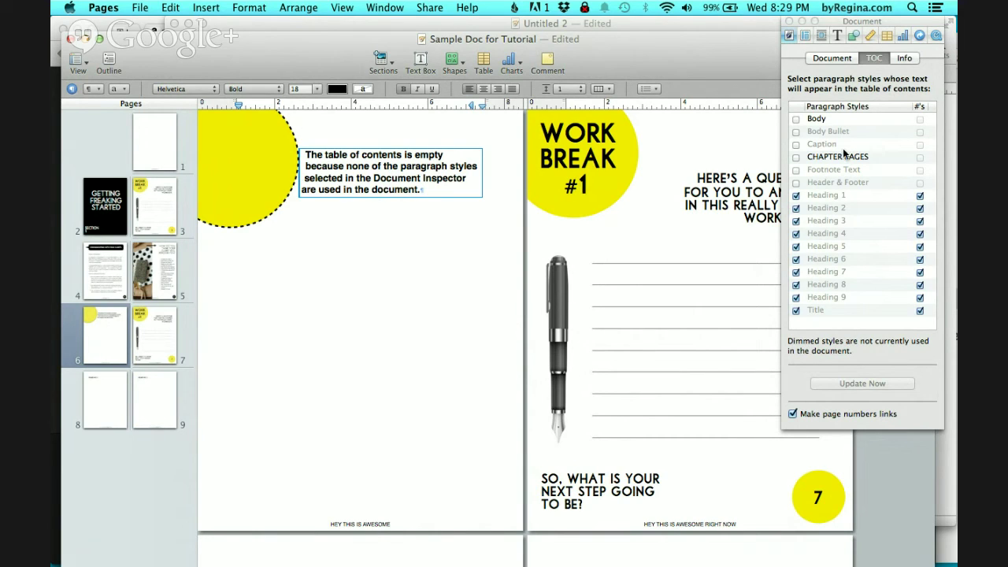
Step: Include the CHAPTER PAGES paragraph style in the table of contents
{"action": "left_click", "coordinate": [796, 157]}
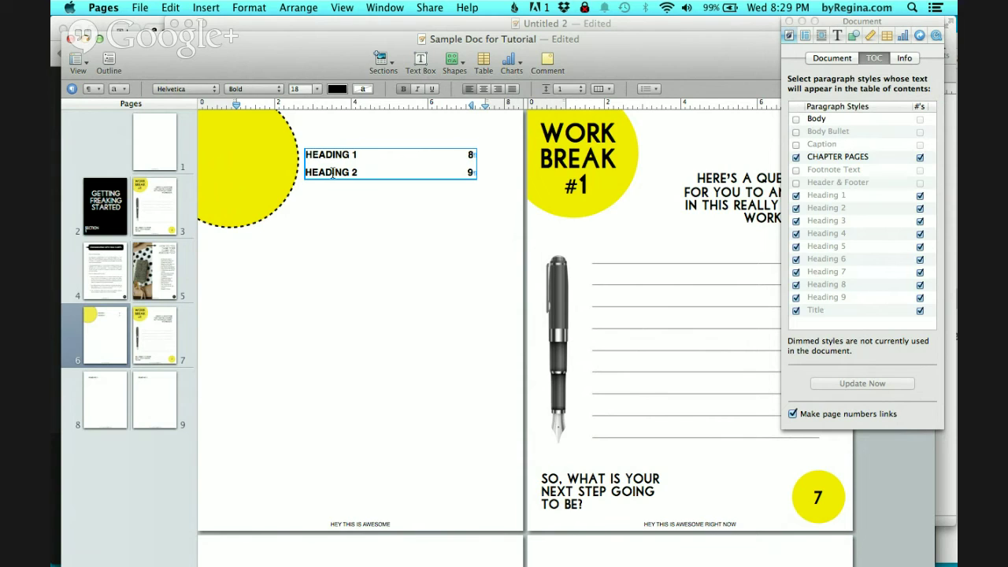
{"action": "scroll", "coordinate": [396, 315], "scroll_direction": "down", "scroll_amount": 5}
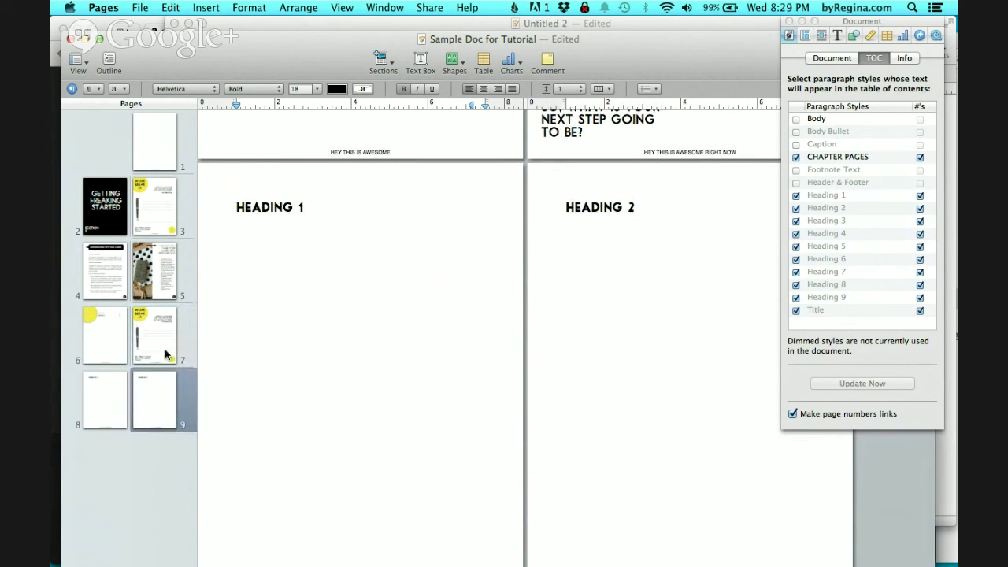
Step: Move the WORK BREAK #1 page from page 7 to after the HEADING 1 page, and check the table of contents entries
{"action": "left_click", "coordinate": [148, 322]}
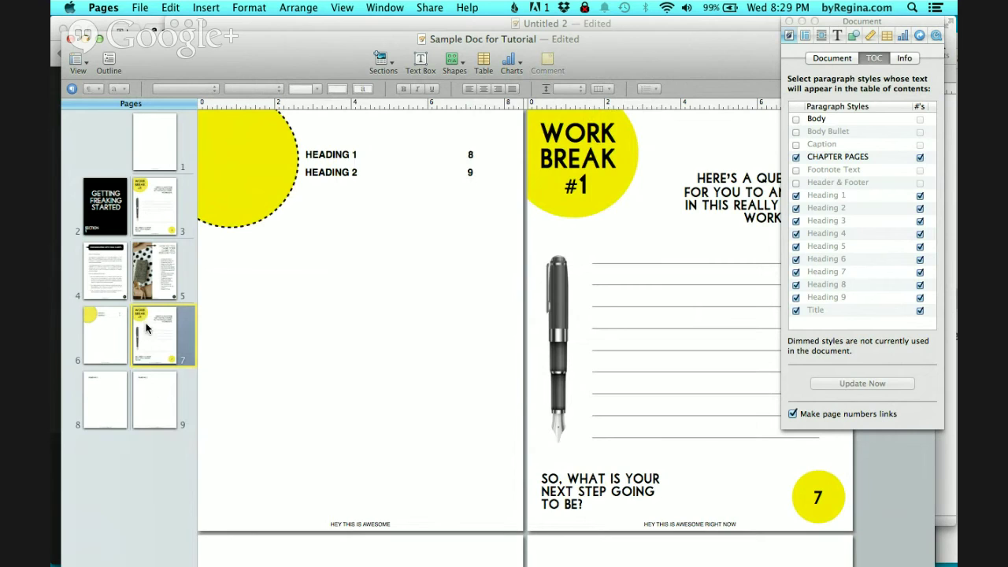
{"action": "left_click_drag", "start_coordinate": [146, 329], "coordinate": [88, 398]}
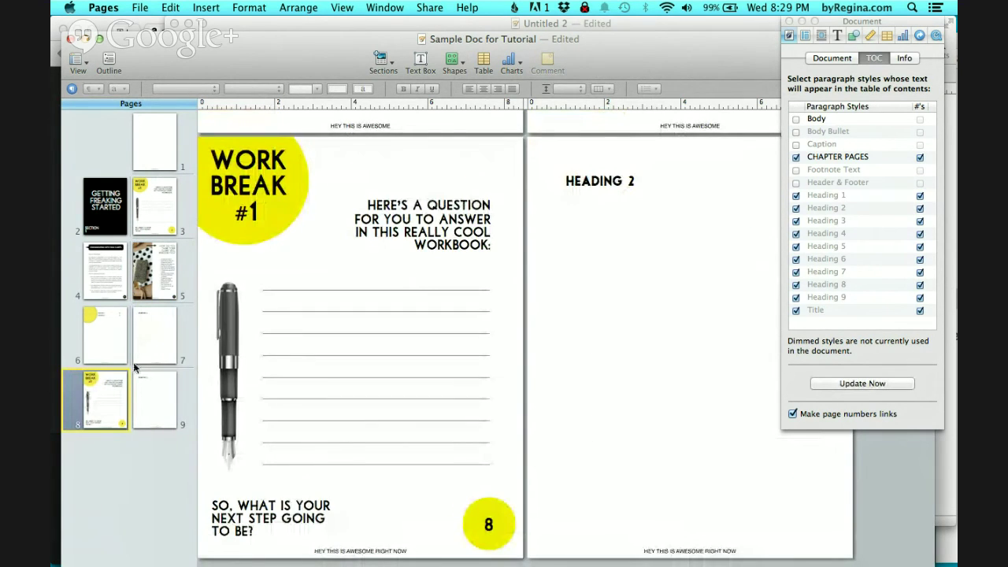
{"action": "left_click", "coordinate": [152, 333]}
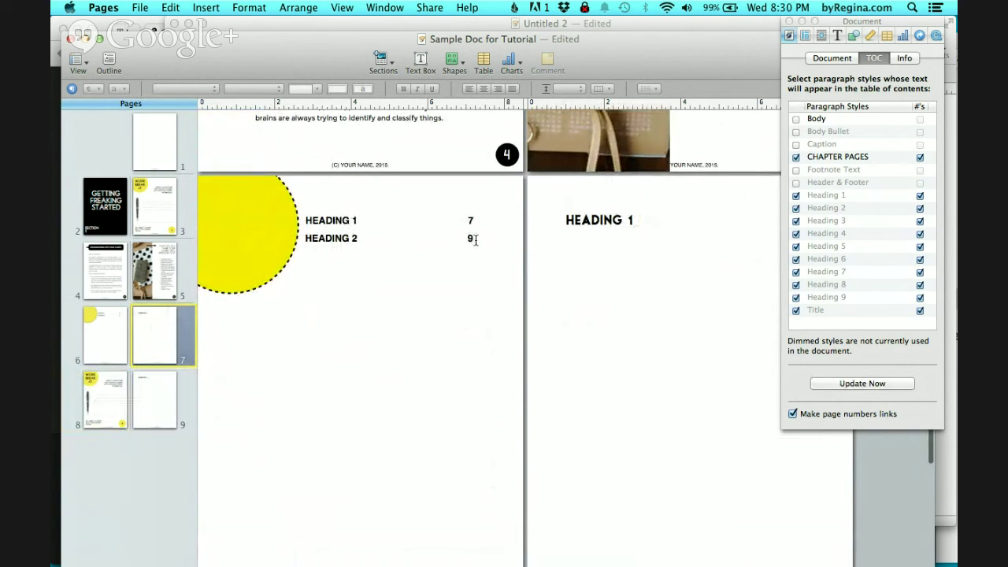
{"action": "left_click", "coordinate": [142, 404]}
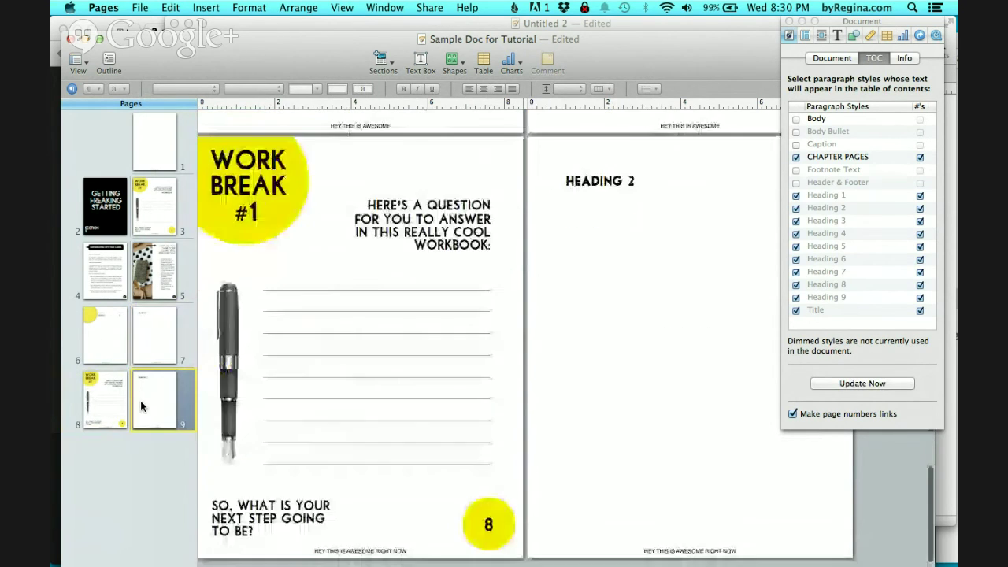
{"action": "scroll", "coordinate": [444, 264], "scroll_direction": "up", "scroll_amount": 8}
{"action": "scroll", "coordinate": [444, 264], "scroll_direction": "up", "scroll_amount": 2}
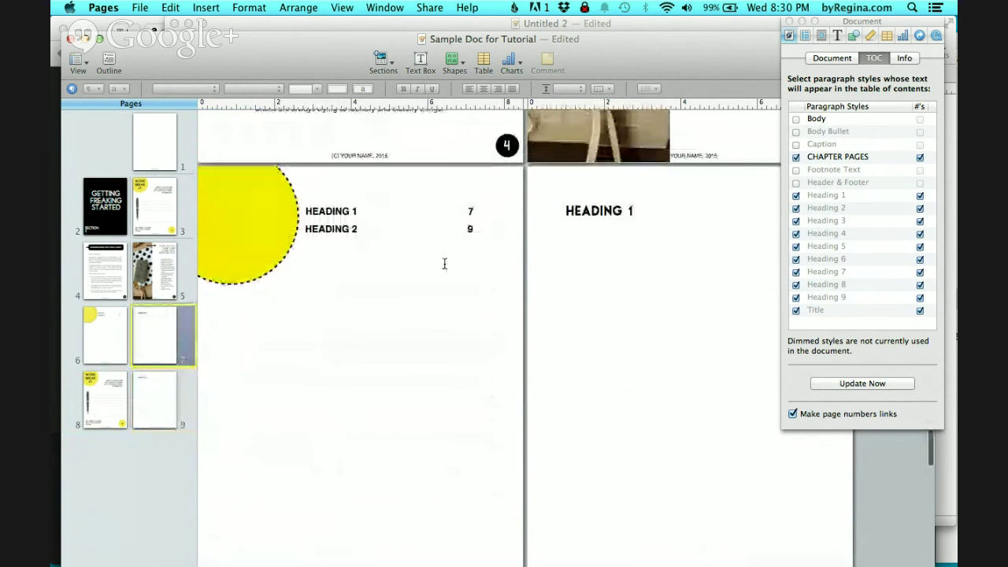
{"action": "left_click", "coordinate": [351, 211]}
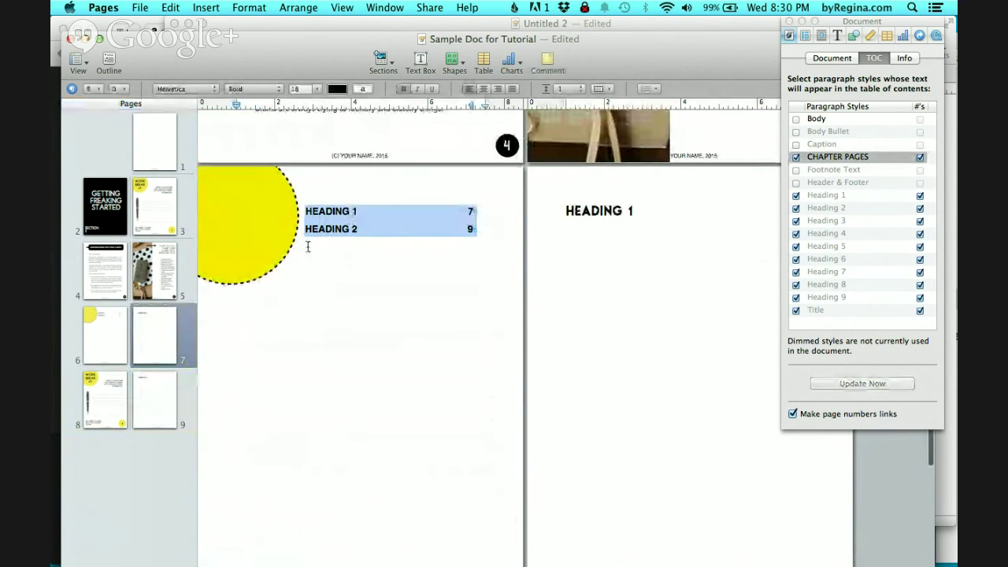
Step: Switch to Preview and examine the table of contents on page 3 of Grow Your Blog Traffic with Social Media
{"action": "mouse_move", "coordinate": [622, 551]}
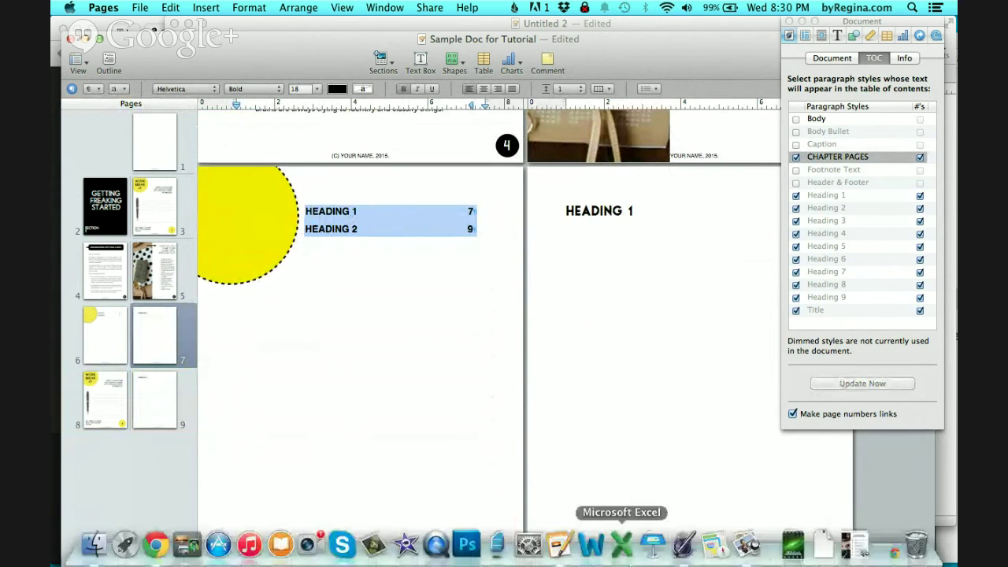
{"action": "left_click", "coordinate": [744, 543]}
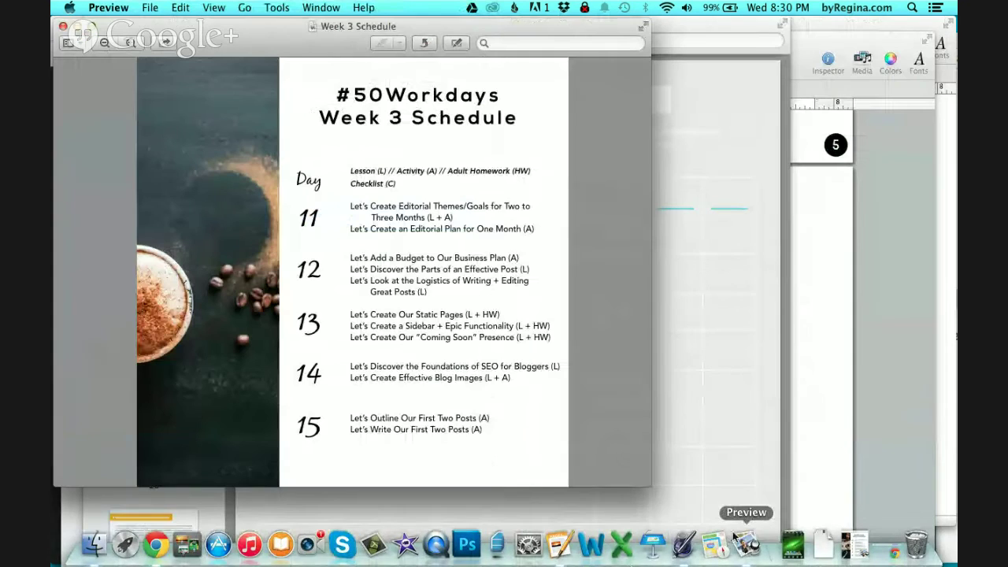
{"action": "left_click", "coordinate": [713, 240]}
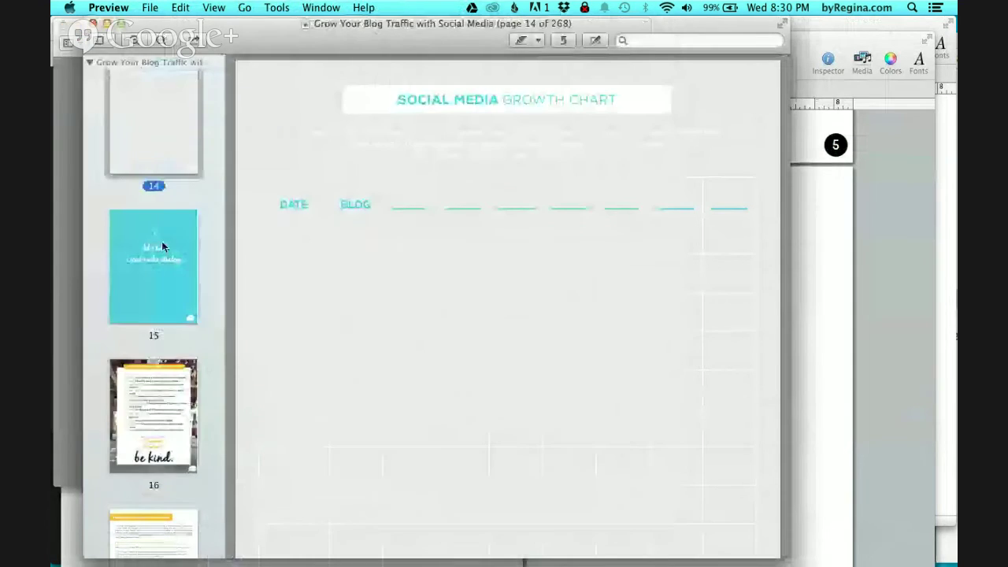
{"action": "left_click", "coordinate": [56, 289]}
{"action": "left_click", "coordinate": [141, 545]}
{"action": "scroll", "coordinate": [140, 330], "scroll_direction": "up", "scroll_amount": 15}
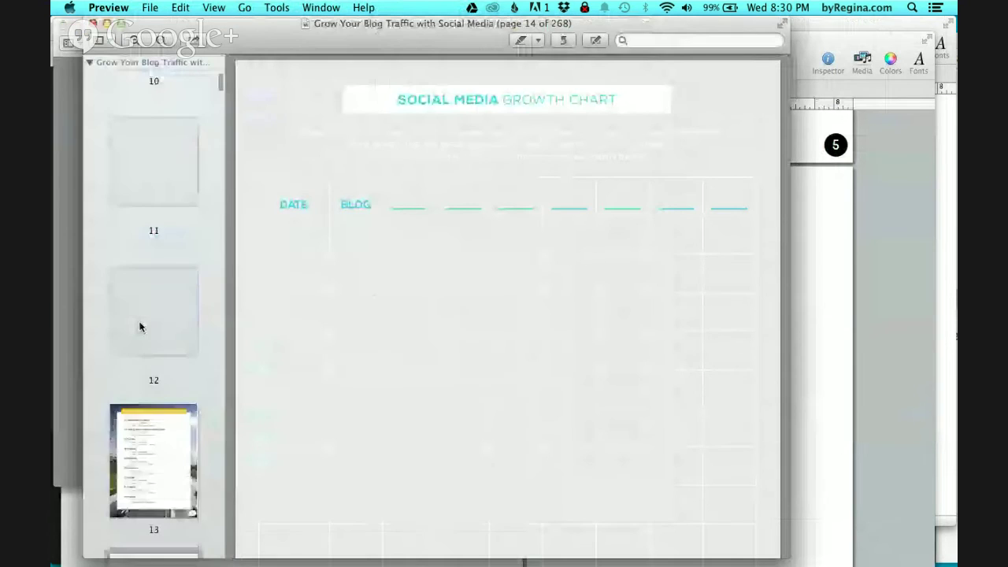
{"action": "left_click", "coordinate": [146, 429]}
{"action": "scroll", "coordinate": [448, 428], "scroll_direction": "down", "scroll_amount": 6}
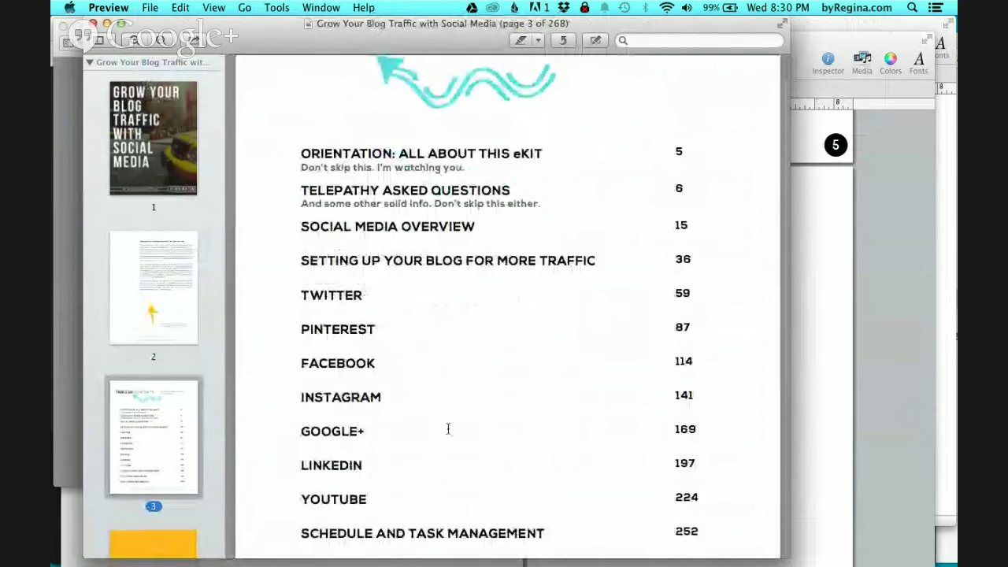
{"action": "scroll", "coordinate": [448, 427], "scroll_direction": "up", "scroll_amount": 2}
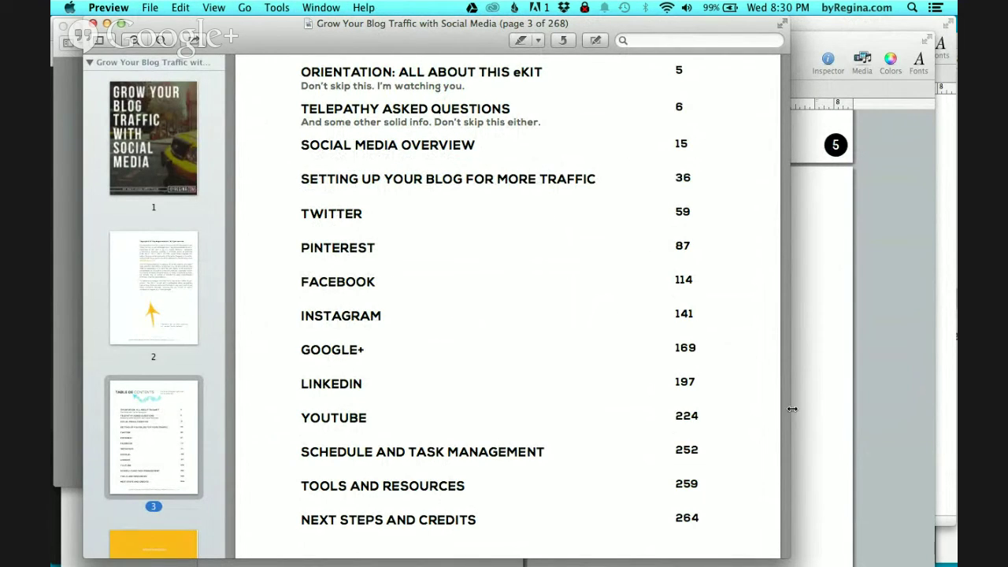
Step: Switch back to Pages and look at the page numbers in page 6's table of contents and at blank page 1
{"action": "left_click", "coordinate": [834, 308]}
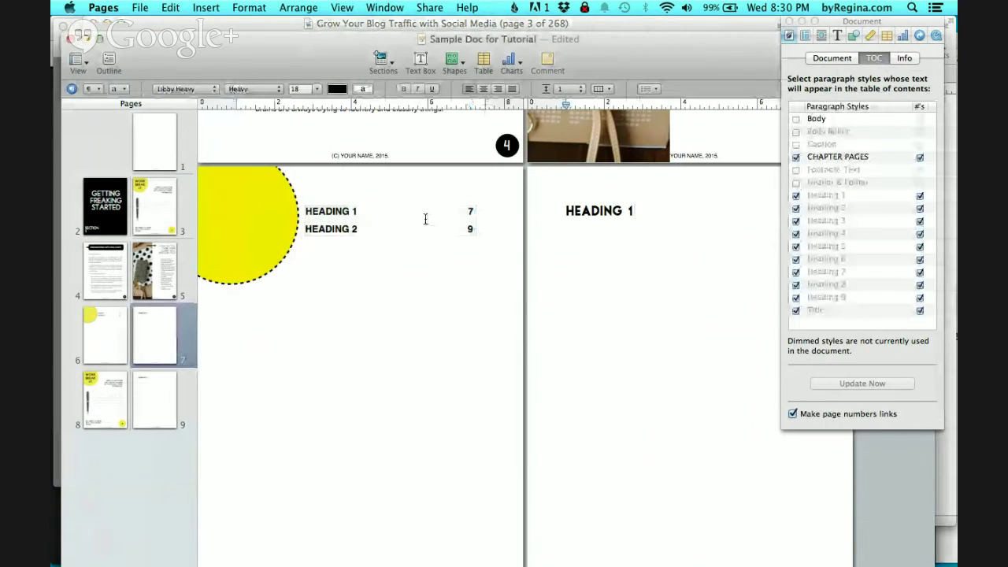
{"action": "left_click", "coordinate": [470, 210]}
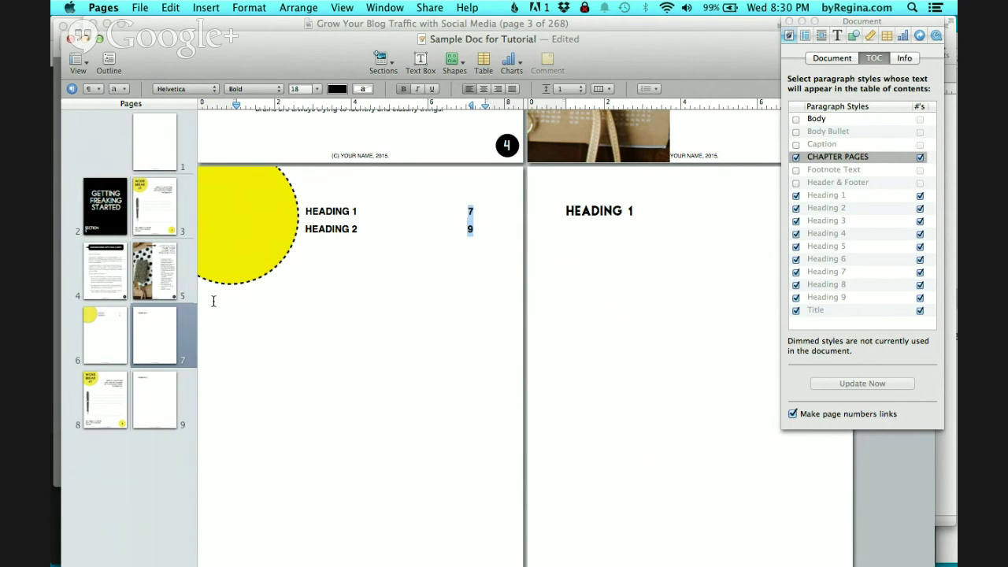
{"action": "scroll", "coordinate": [465, 310], "scroll_direction": "up", "scroll_amount": 15}
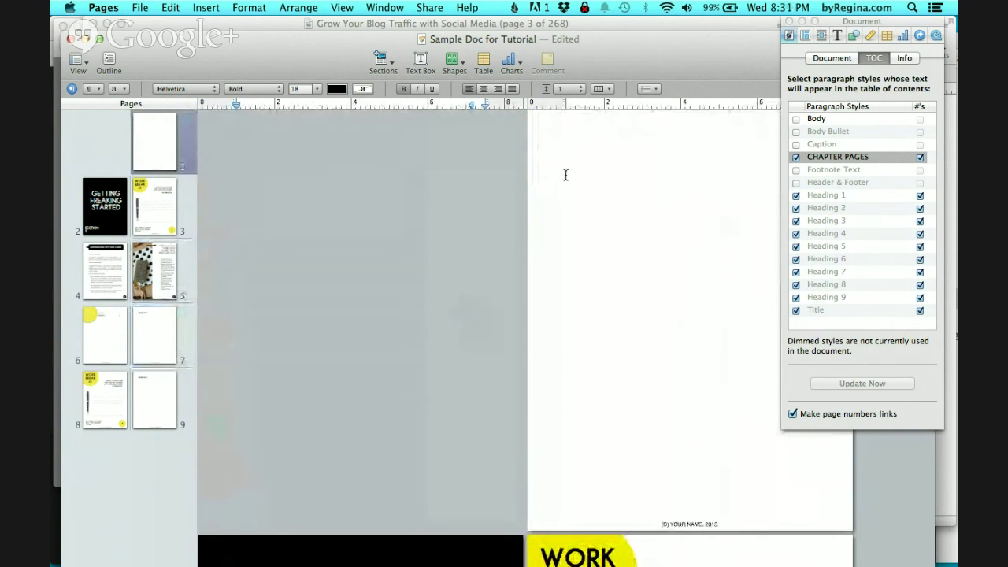
{"action": "left_click", "coordinate": [153, 161]}
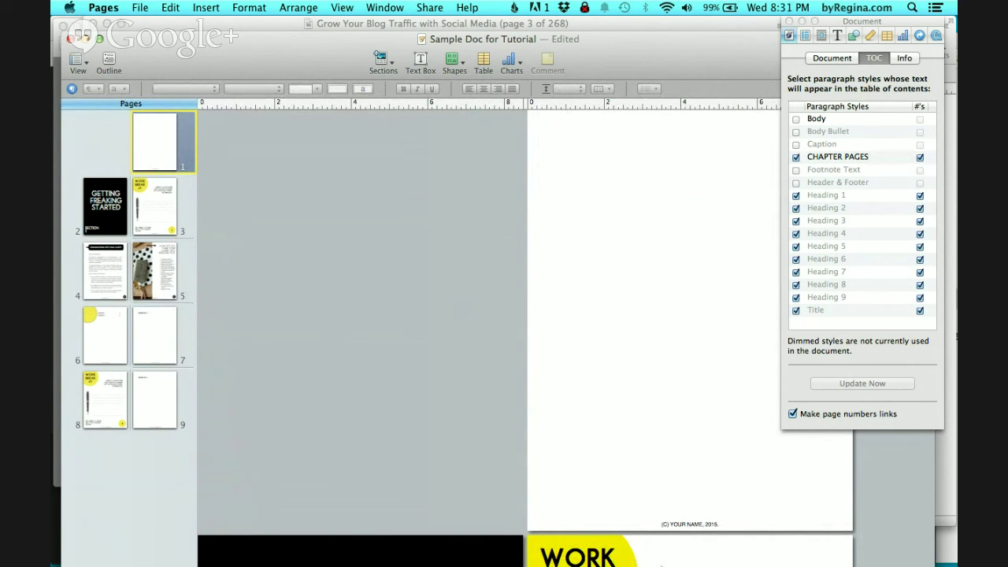
Step: Switch to Preview and view the full-page cover of Grow Your Blog Traffic with Social Media as an example
{"action": "left_click", "coordinate": [747, 551]}
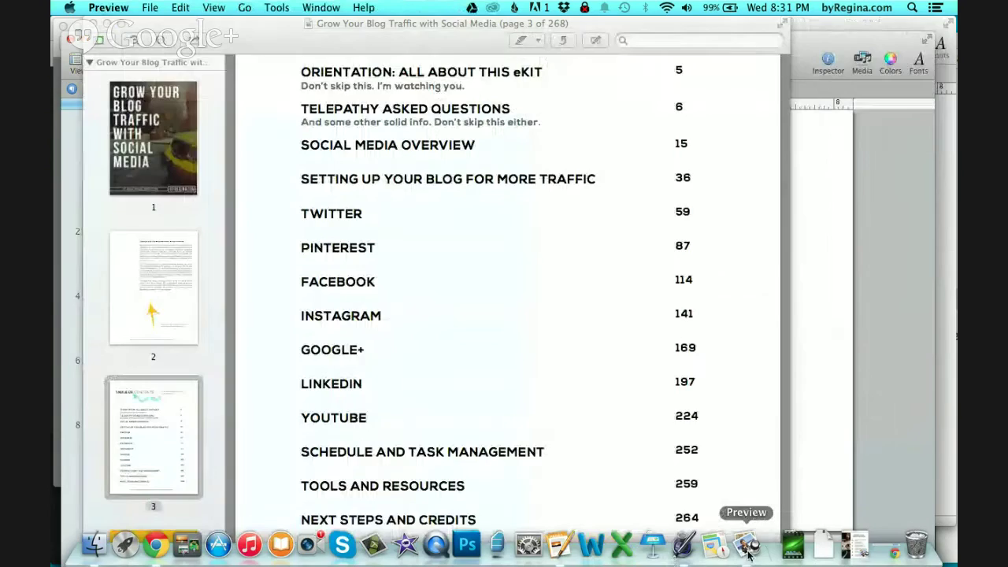
{"action": "left_click", "coordinate": [183, 156]}
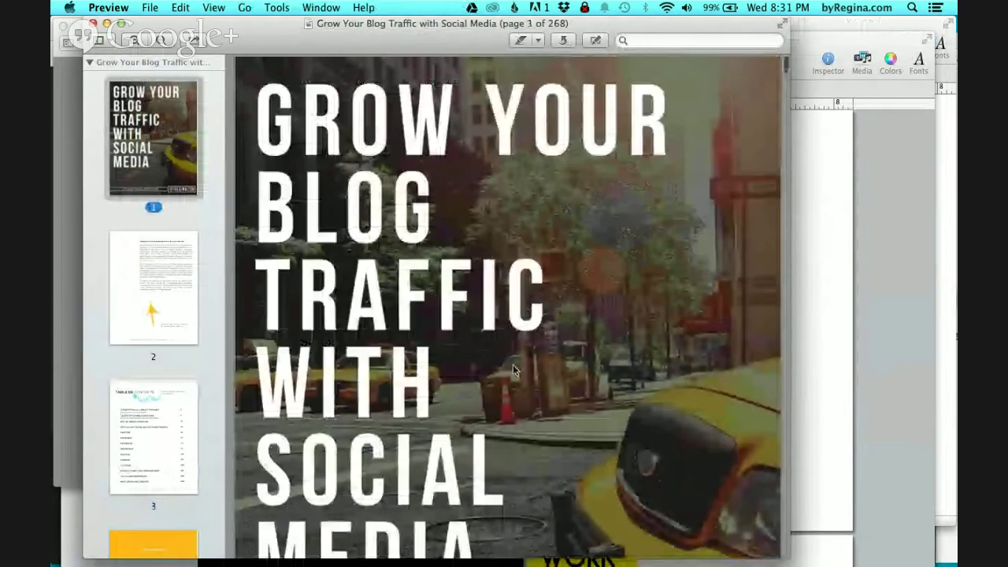
{"action": "scroll", "coordinate": [514, 370], "scroll_direction": "down", "scroll_amount": 10}
{"action": "scroll", "coordinate": [528, 382], "scroll_direction": "up", "scroll_amount": 10}
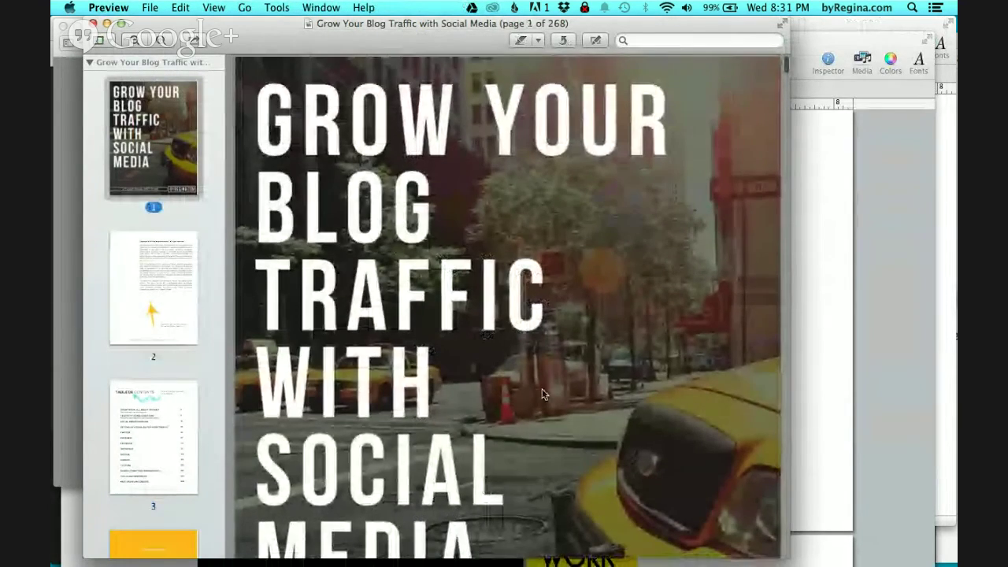
Step: Switch back to Pages and insert the image Stellar-Content-Plan-Workbook-cover.png on blank page 1
{"action": "left_click", "coordinate": [821, 260]}
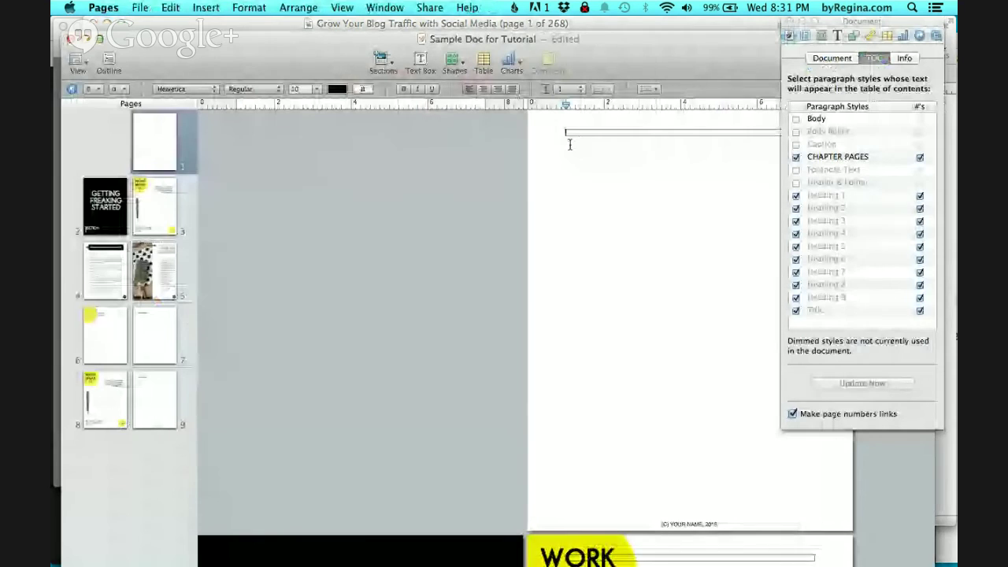
{"action": "left_click", "coordinate": [207, 8]}
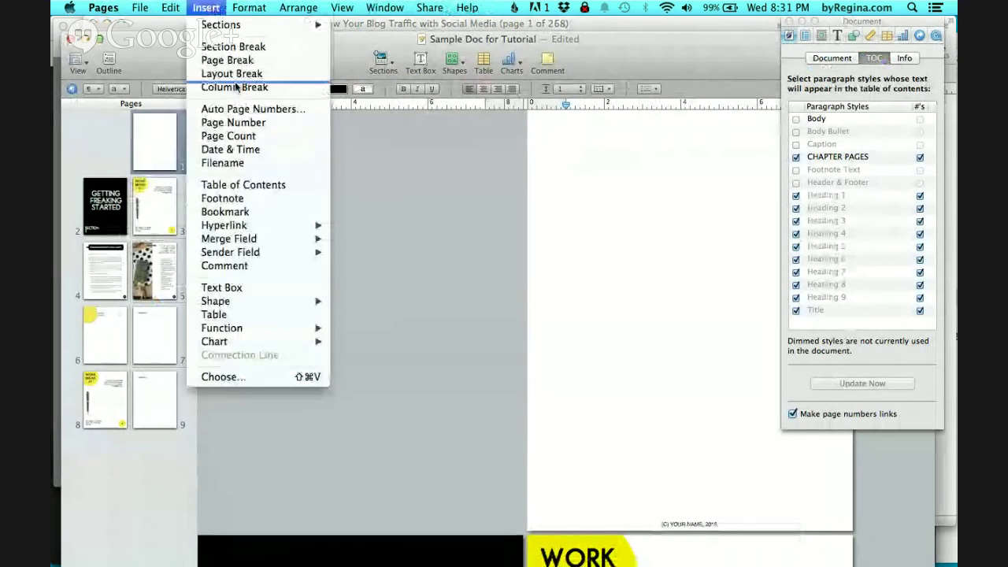
{"action": "left_click", "coordinate": [220, 377]}
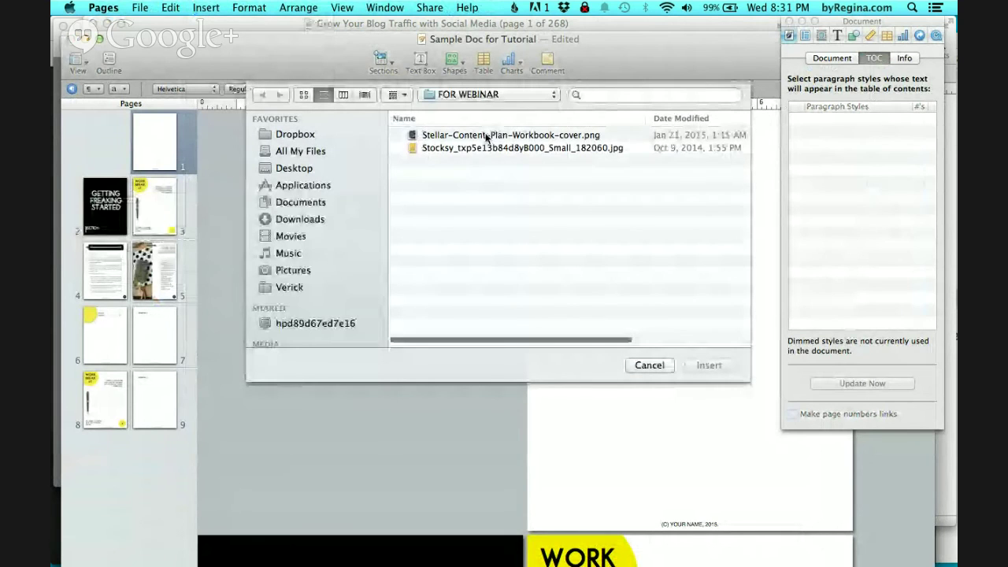
{"action": "left_click", "coordinate": [486, 136]}
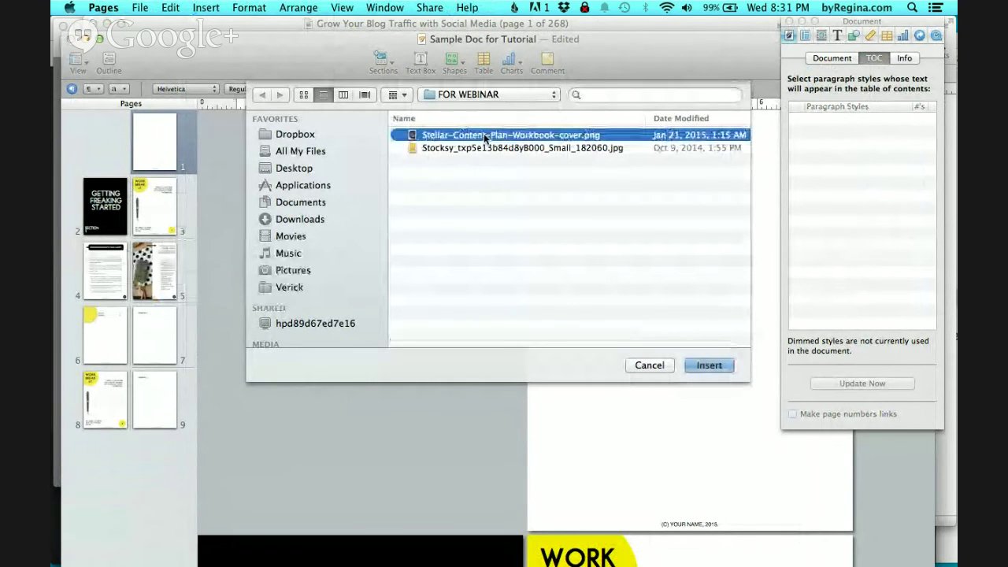
{"action": "left_click", "coordinate": [733, 367]}
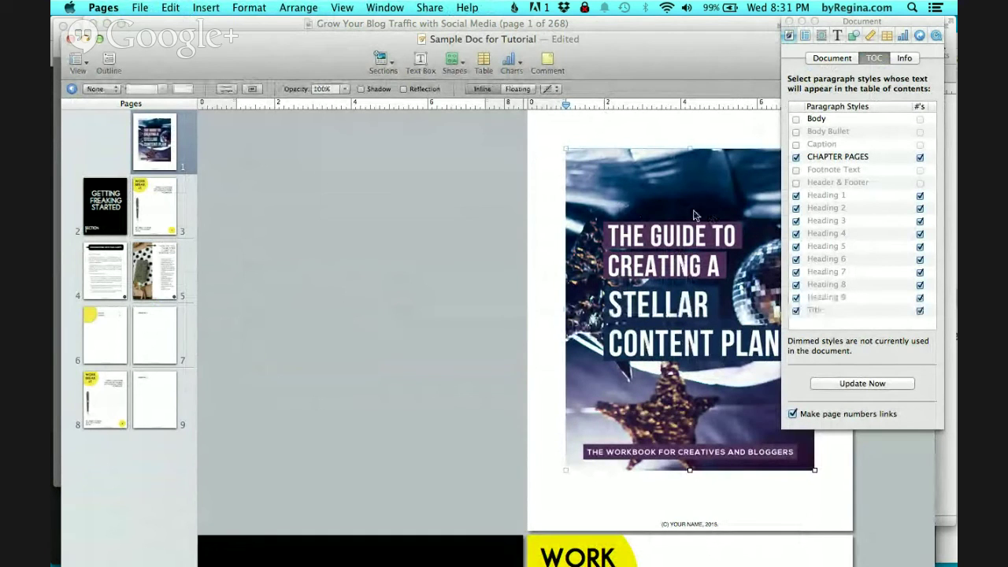
Step: Set the cover image's placement to floating, then align it with page 1's upper corner and enlarge it to fill the page
{"action": "left_click", "coordinate": [821, 36]}
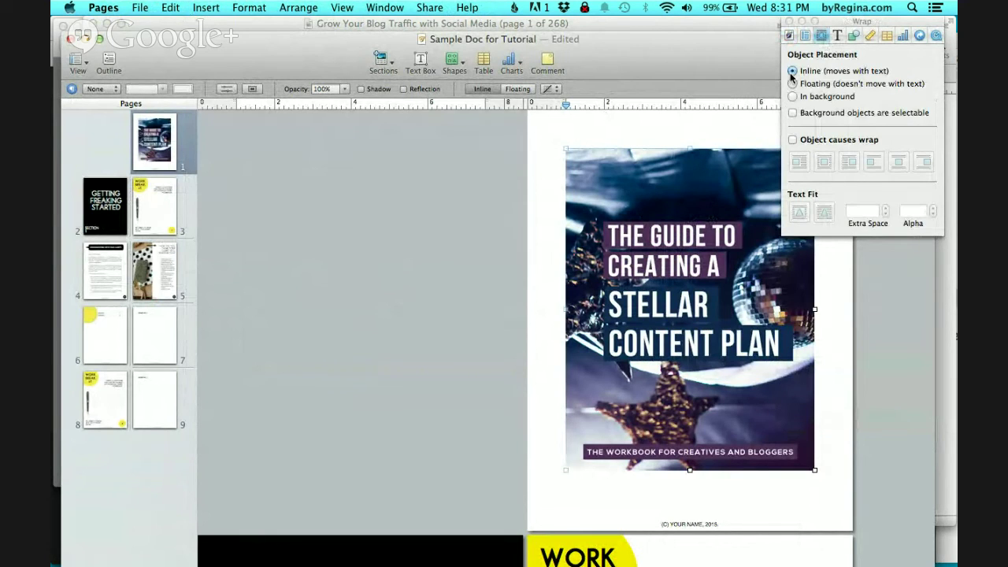
{"action": "left_click", "coordinate": [792, 84]}
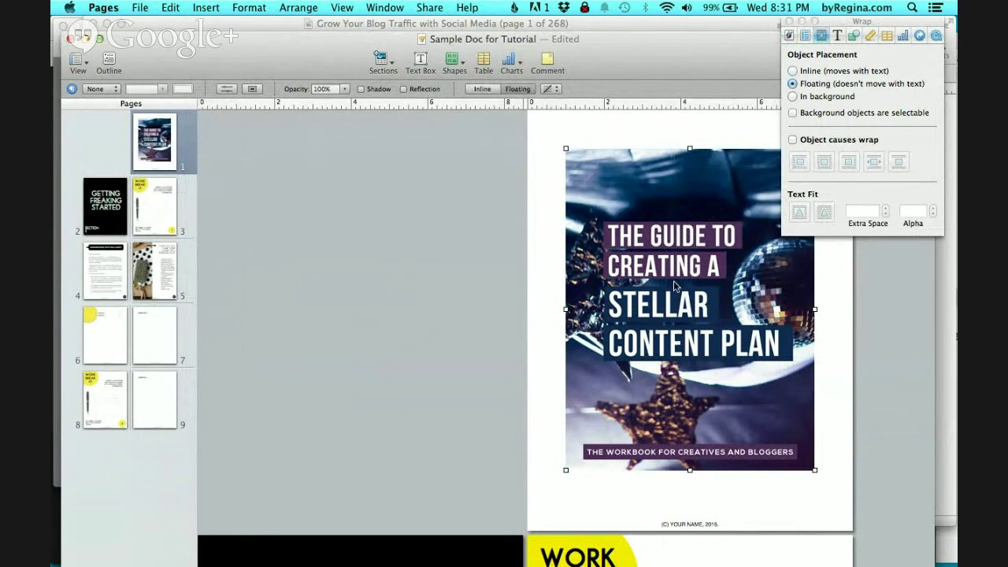
{"action": "left_click_drag", "start_coordinate": [674, 281], "coordinate": [635, 243]}
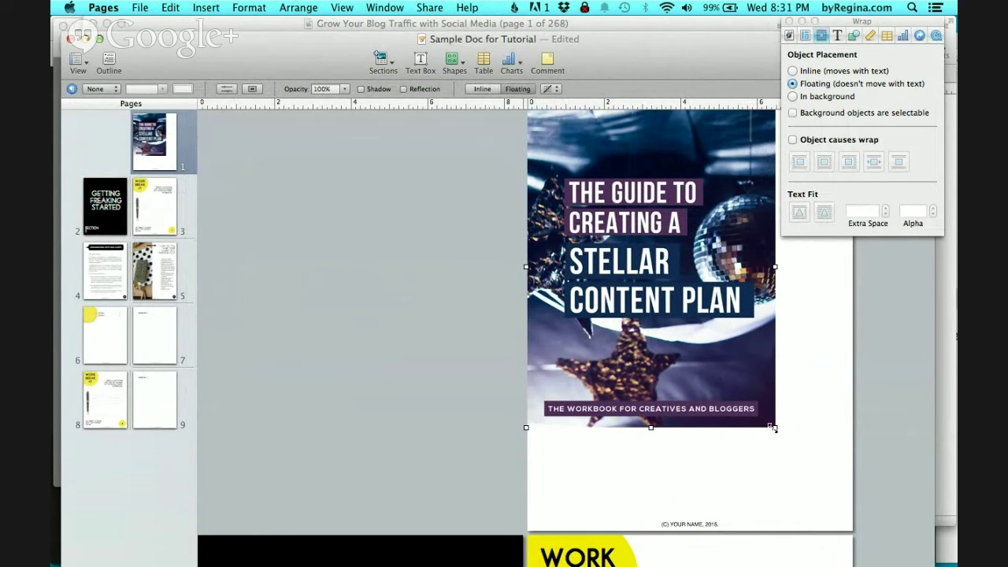
{"action": "left_click_drag", "start_coordinate": [772, 427], "coordinate": [856, 526]}
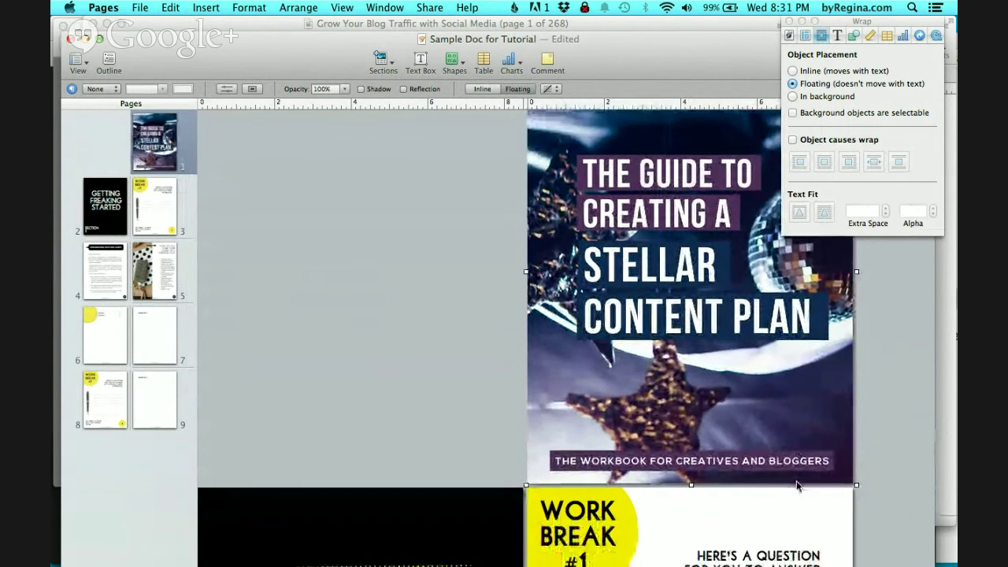
Step: Check the fit of the cover image on page 1 and show the GETTING FREAKING STARTED section page
{"action": "scroll", "coordinate": [707, 380], "scroll_direction": "down", "scroll_amount": 5}
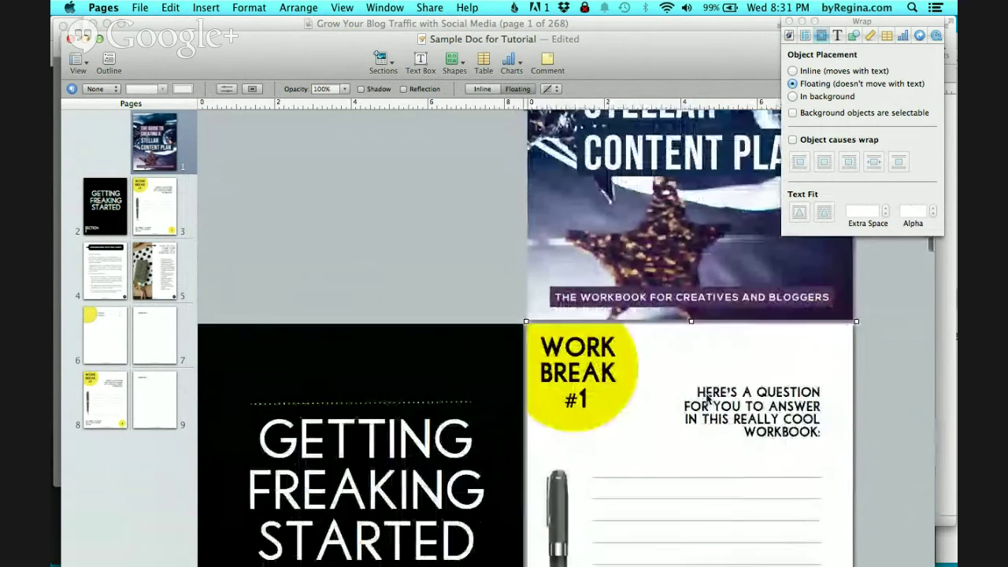
{"action": "scroll", "coordinate": [706, 400], "scroll_direction": "up", "scroll_amount": 5}
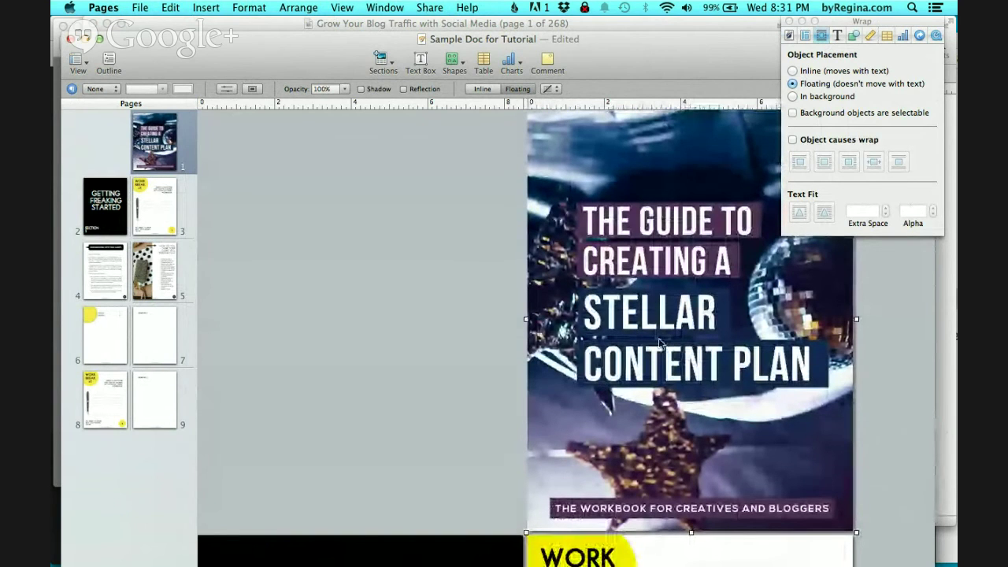
{"action": "scroll", "coordinate": [718, 380], "scroll_direction": "down", "scroll_amount": 1}
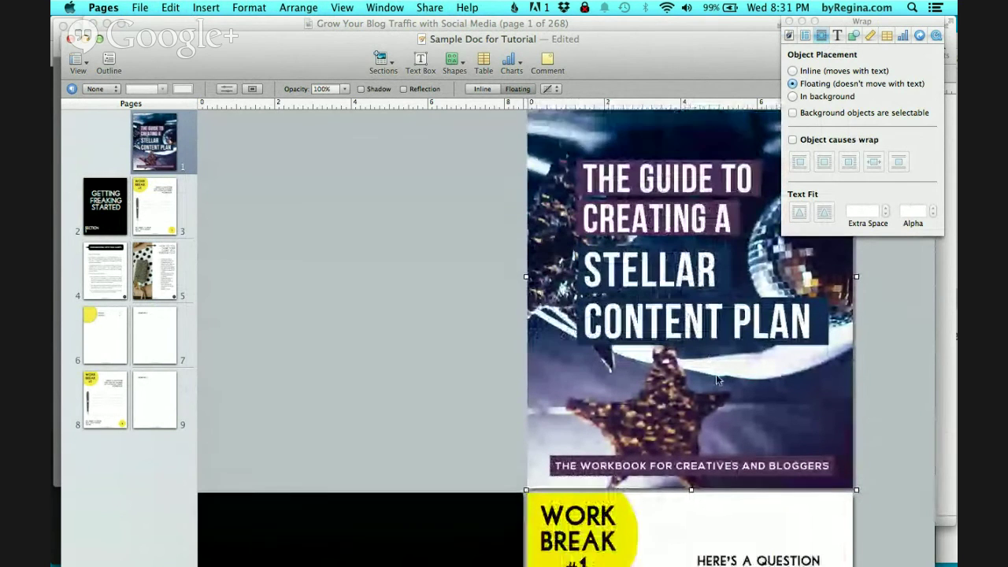
{"action": "scroll", "coordinate": [718, 381], "scroll_direction": "up", "scroll_amount": 1}
{"action": "scroll", "coordinate": [718, 380], "scroll_direction": "down", "scroll_amount": 1}
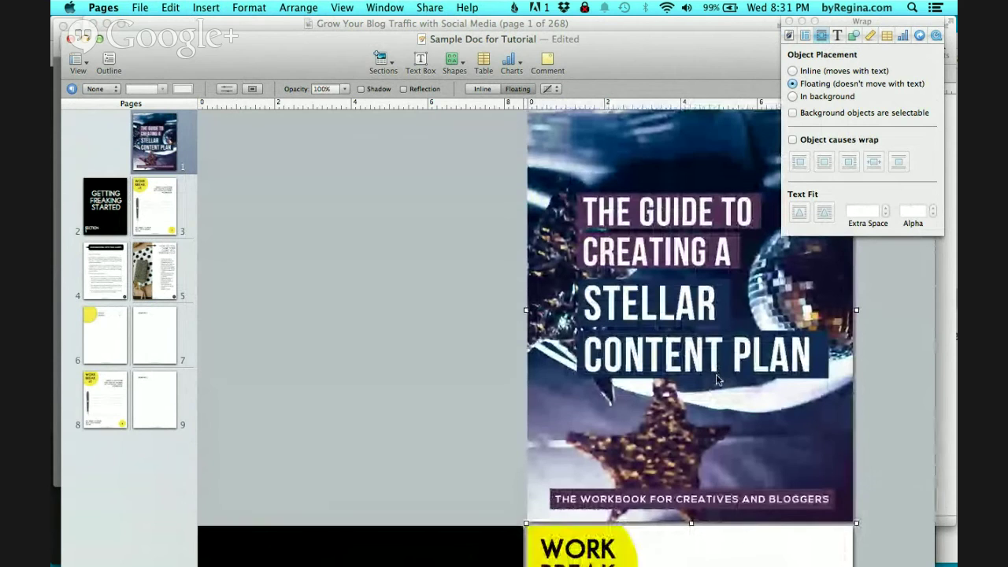
{"action": "left_click", "coordinate": [103, 204]}
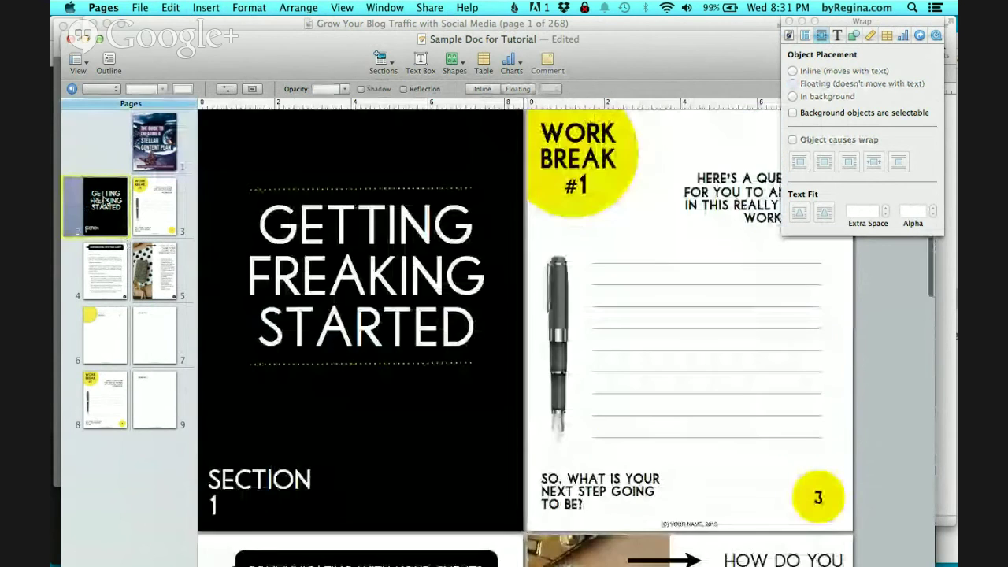
Step: Copy the GETTING FREAKING STARTED section page
{"action": "left_click", "coordinate": [155, 207]}
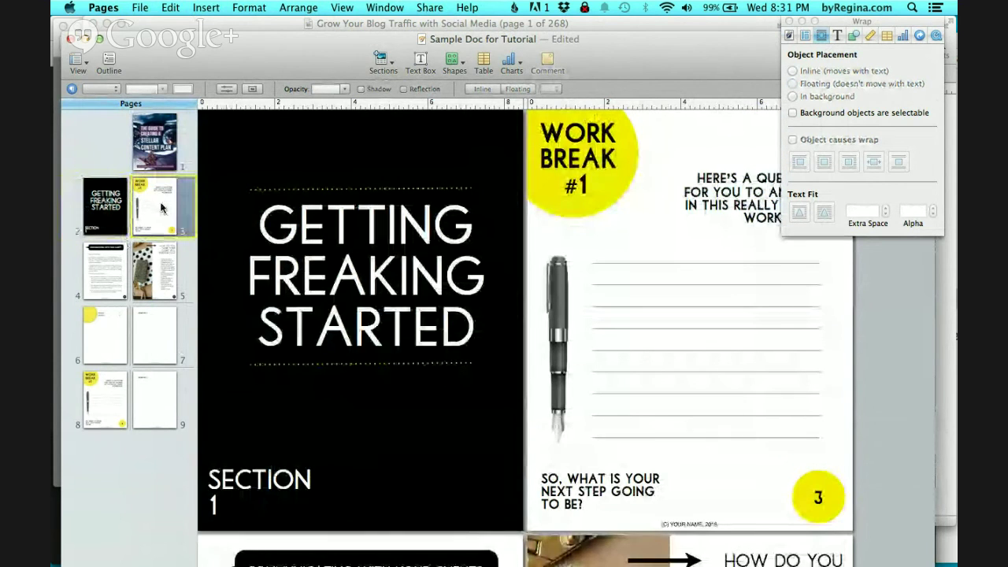
{"action": "left_click", "coordinate": [110, 279]}
{"action": "left_click", "coordinate": [104, 193]}
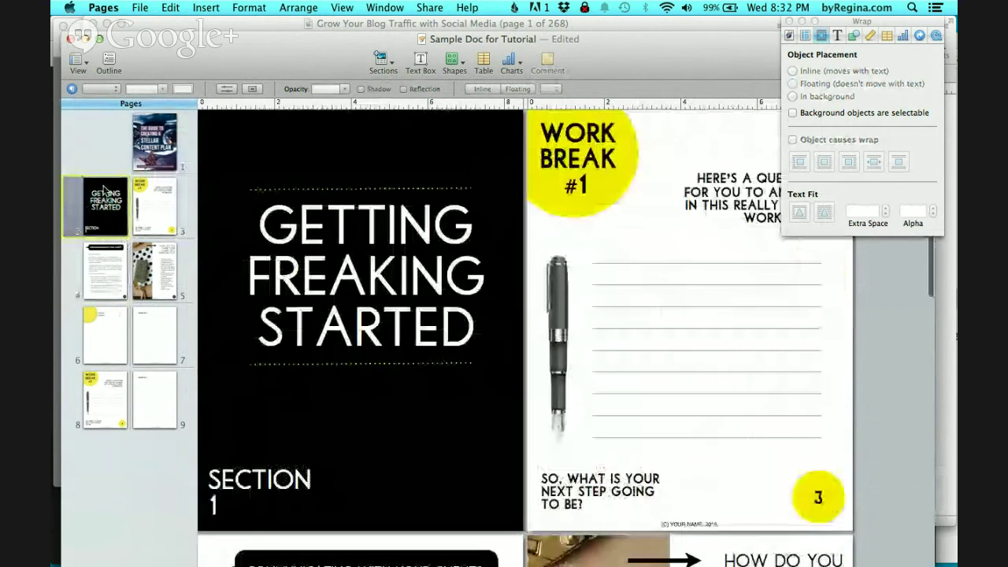
{"action": "right_click", "coordinate": [110, 211]}
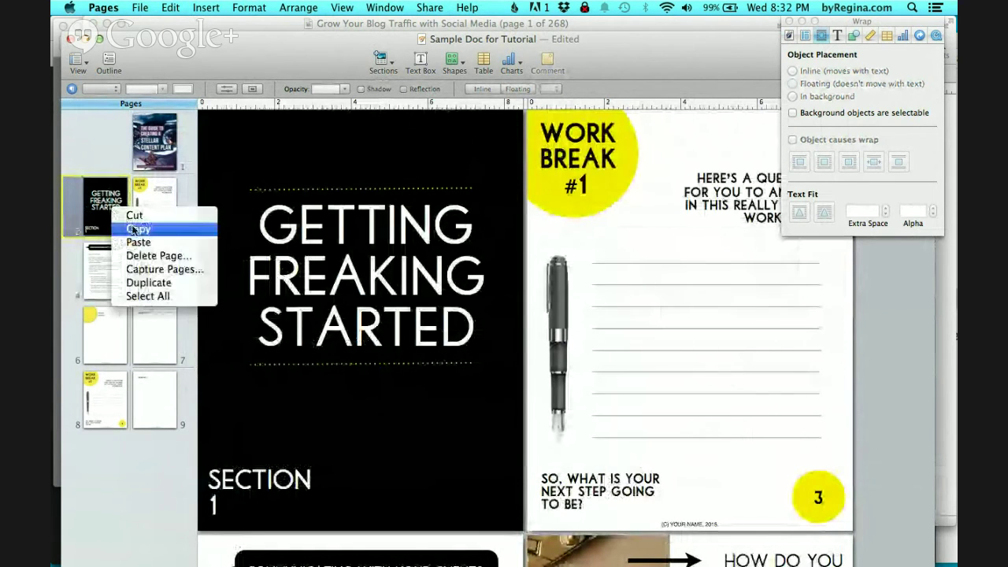
{"action": "left_click", "coordinate": [138, 228]}
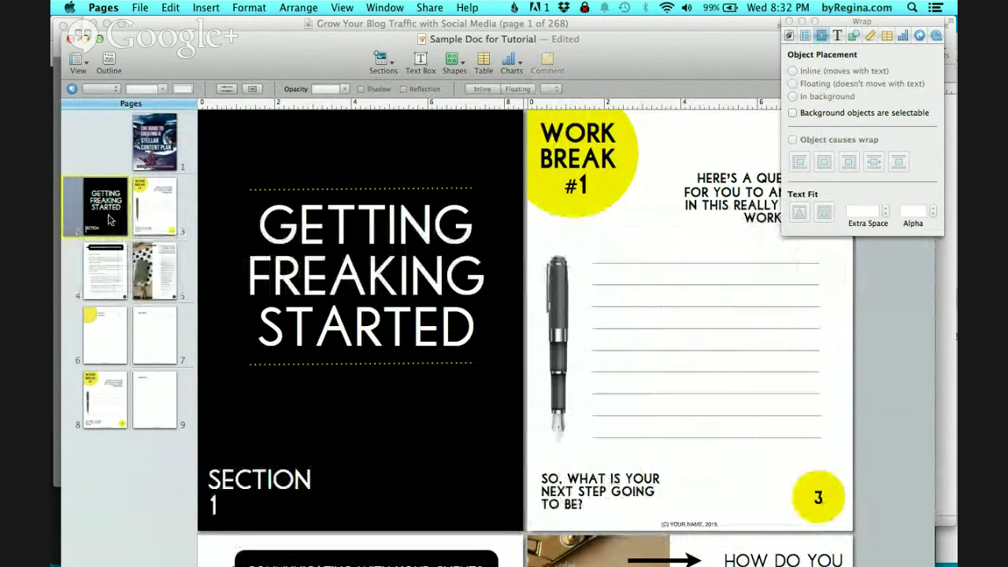
Step: Copy pages 2 to 5 together and paste the duplicates directly after page 5
{"action": "left_click", "coordinate": [97, 269]}
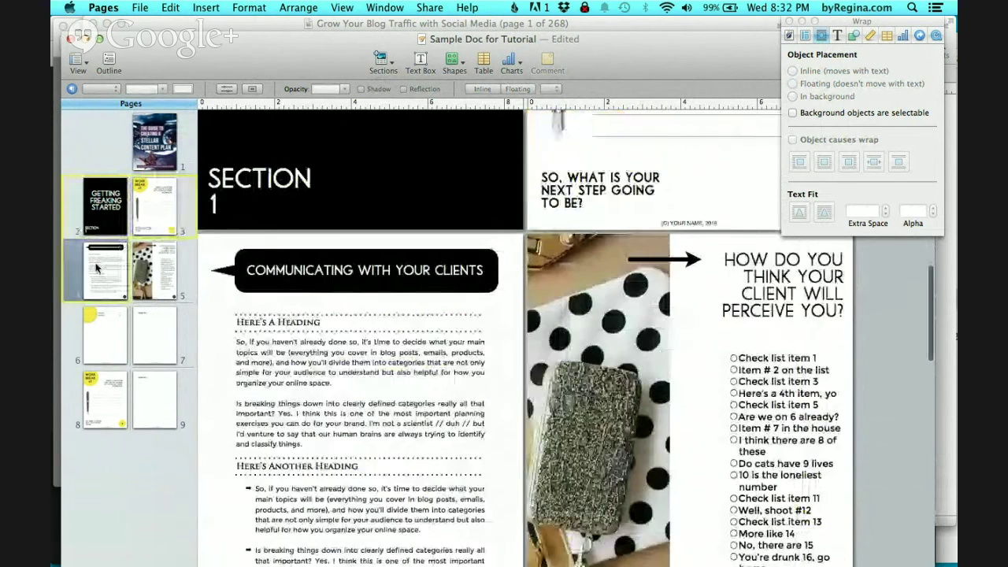
{"action": "left_click", "coordinate": [101, 207], "text": "shift"}
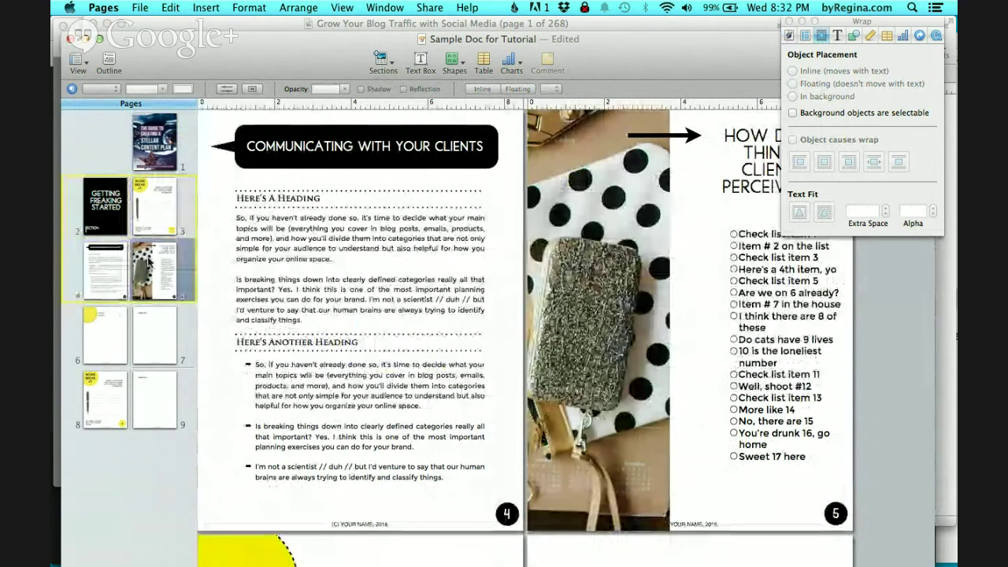
{"action": "left_click", "coordinate": [100, 207]}
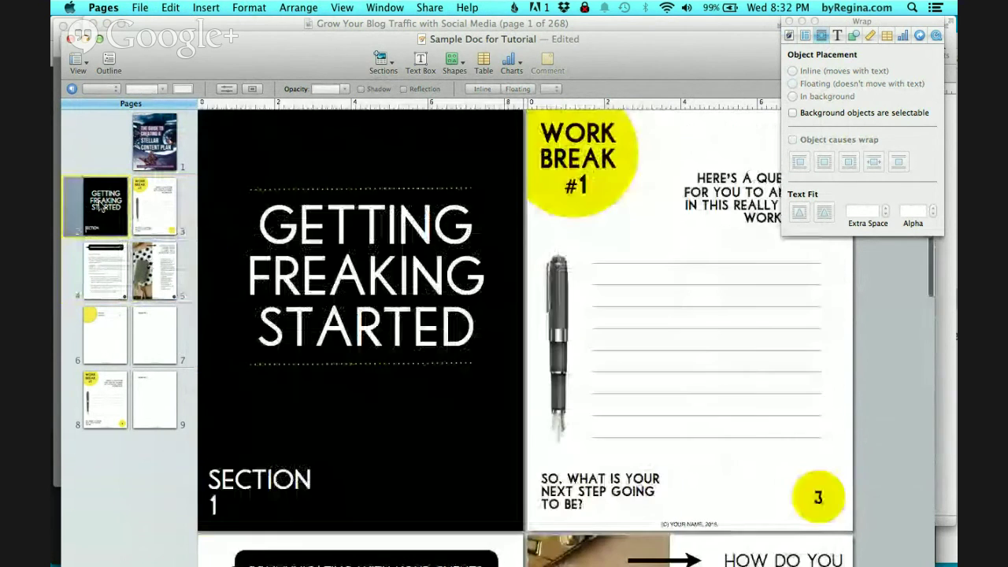
{"action": "left_click", "coordinate": [163, 278], "text": "shift"}
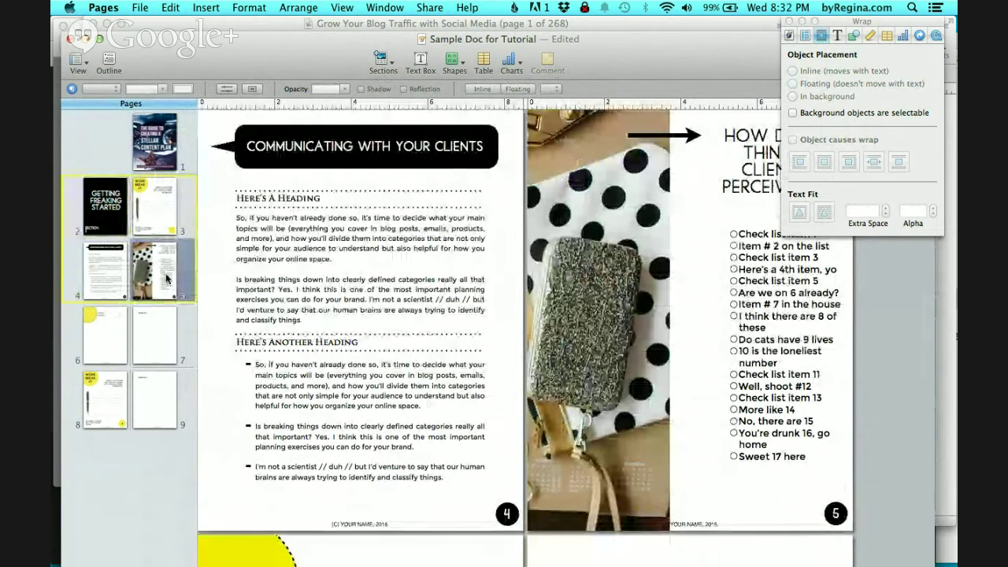
{"action": "right_click", "coordinate": [167, 276]}
{"action": "left_click", "coordinate": [190, 296]}
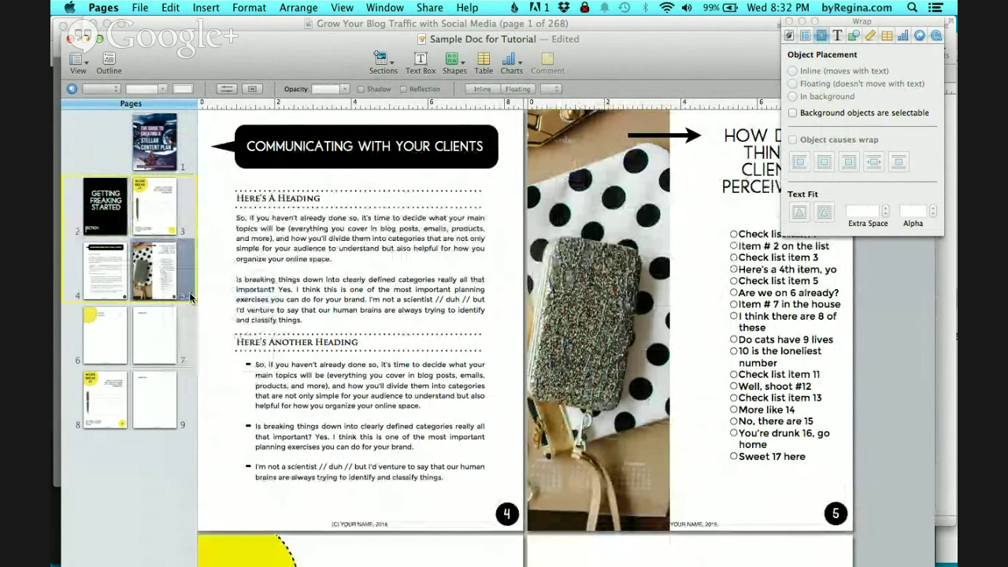
{"action": "right_click", "coordinate": [167, 282]}
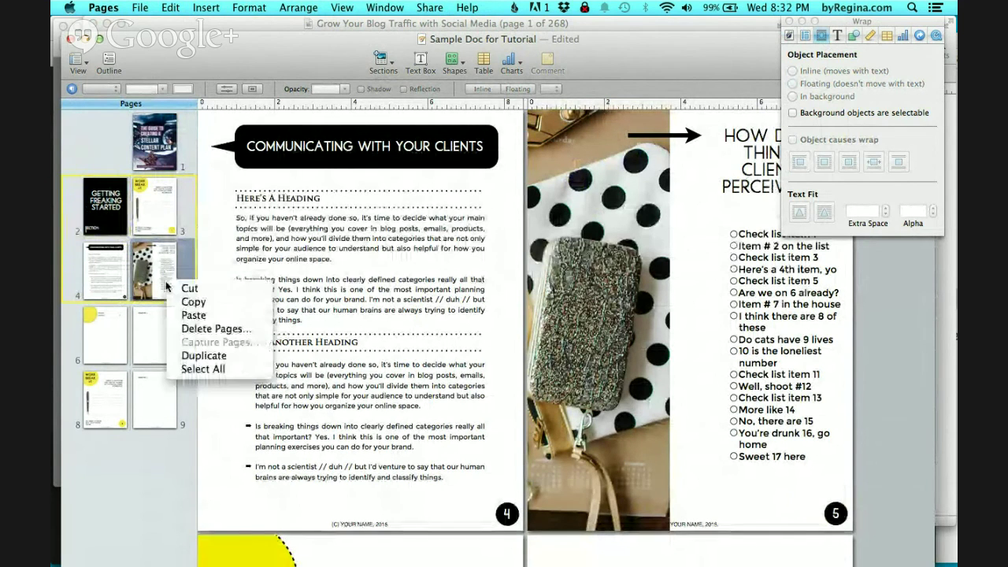
{"action": "left_click", "coordinate": [192, 316]}
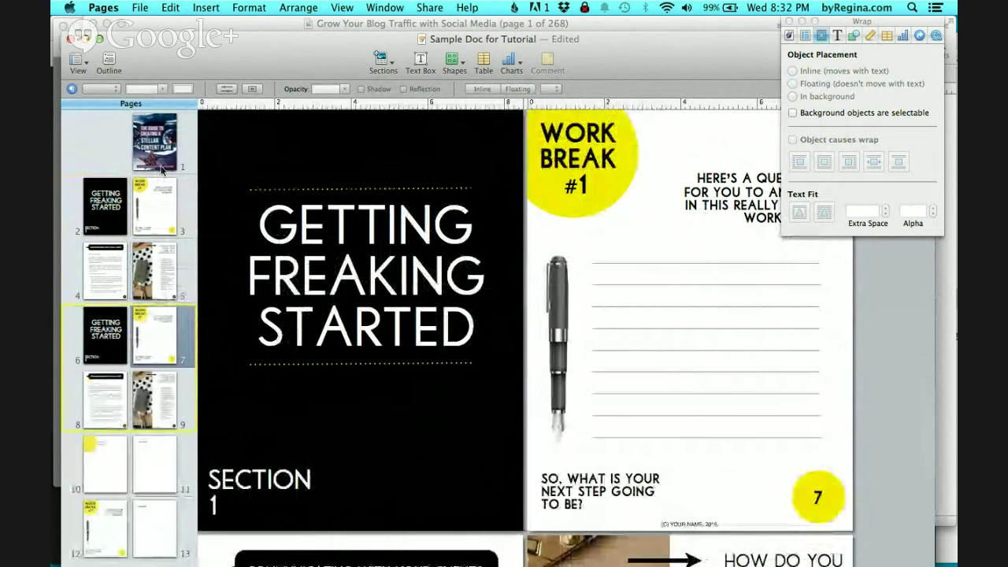
Step: Change the work break number on duplicated page 7 to #2
{"action": "left_click", "coordinate": [154, 206]}
{"action": "left_click", "coordinate": [155, 323]}
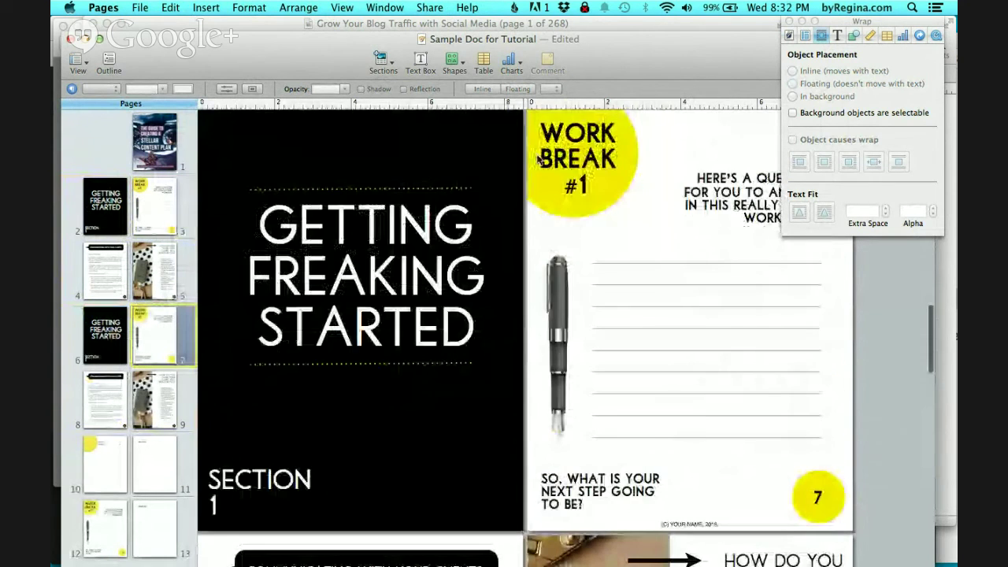
{"action": "double_click", "coordinate": [581, 186]}
{"action": "type", "text": "2"}
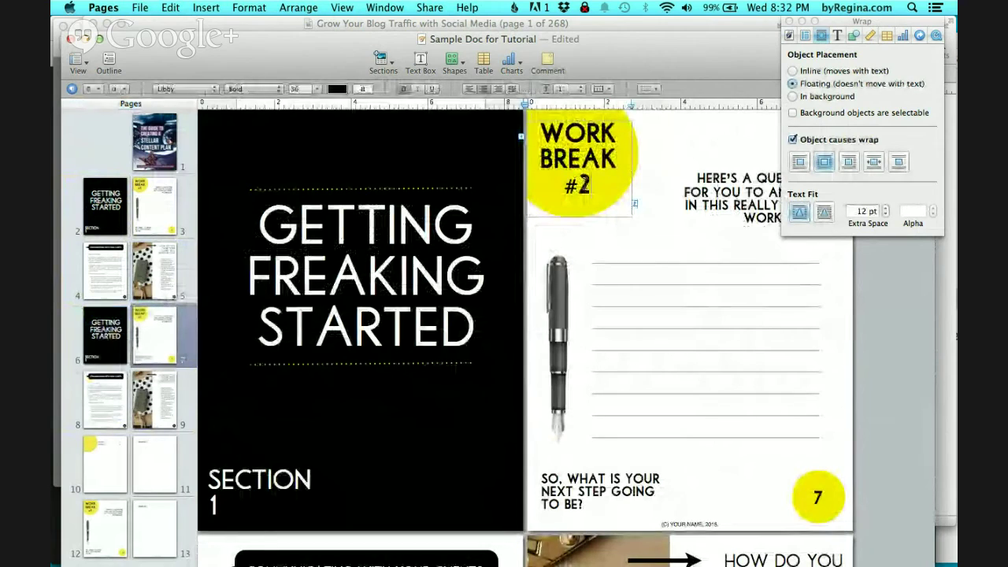
{"action": "left_click", "coordinate": [658, 282]}
Step: Insert automatic page numbers for the whole document in the footer, right-aligned in 1,2,3 format, including the first page
{"action": "scroll", "coordinate": [626, 400], "scroll_direction": "down", "scroll_amount": 3}
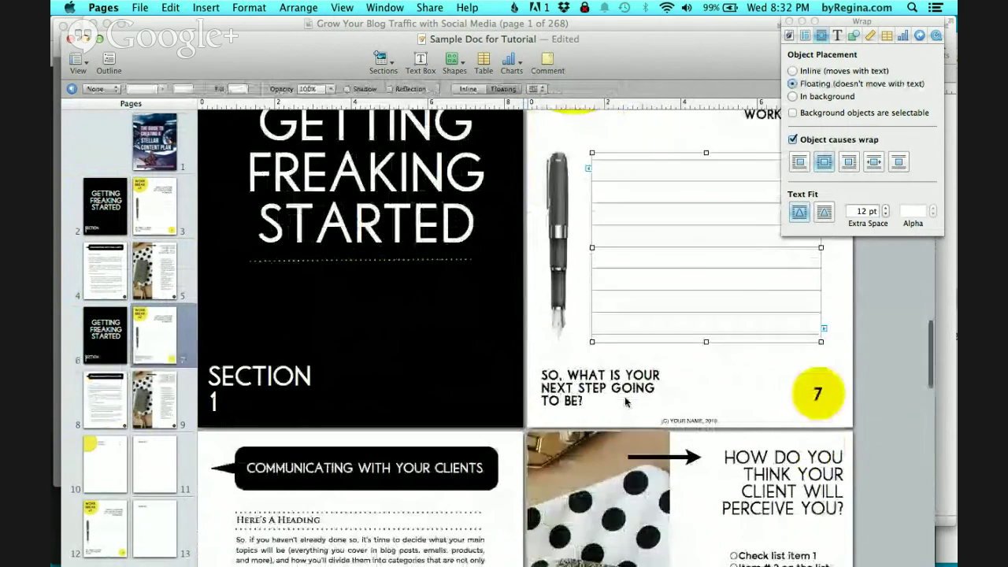
{"action": "scroll", "coordinate": [626, 402], "scroll_direction": "down", "scroll_amount": 15}
{"action": "scroll", "coordinate": [630, 401], "scroll_direction": "up", "scroll_amount": 15}
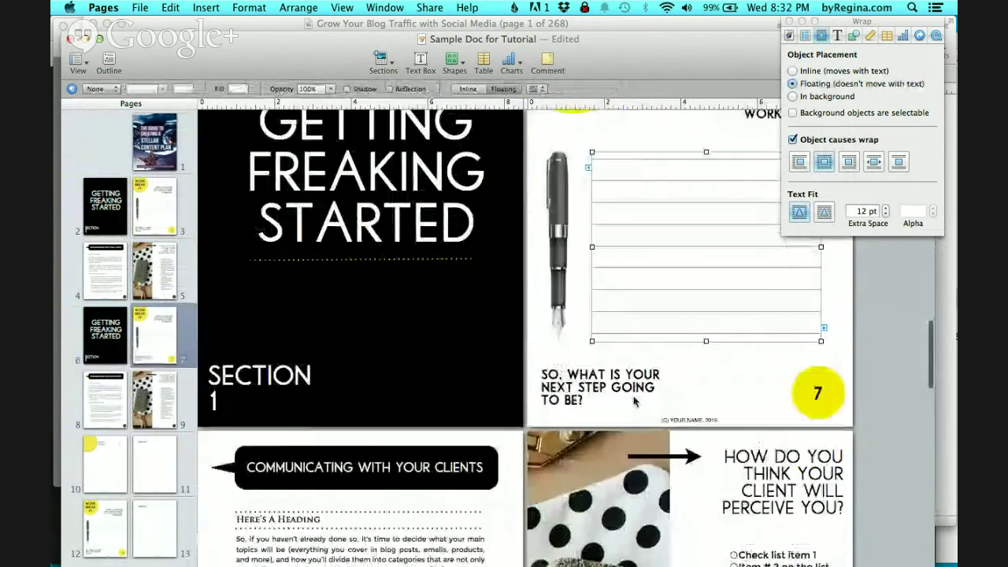
{"action": "scroll", "coordinate": [638, 388], "scroll_direction": "down", "scroll_amount": 15}
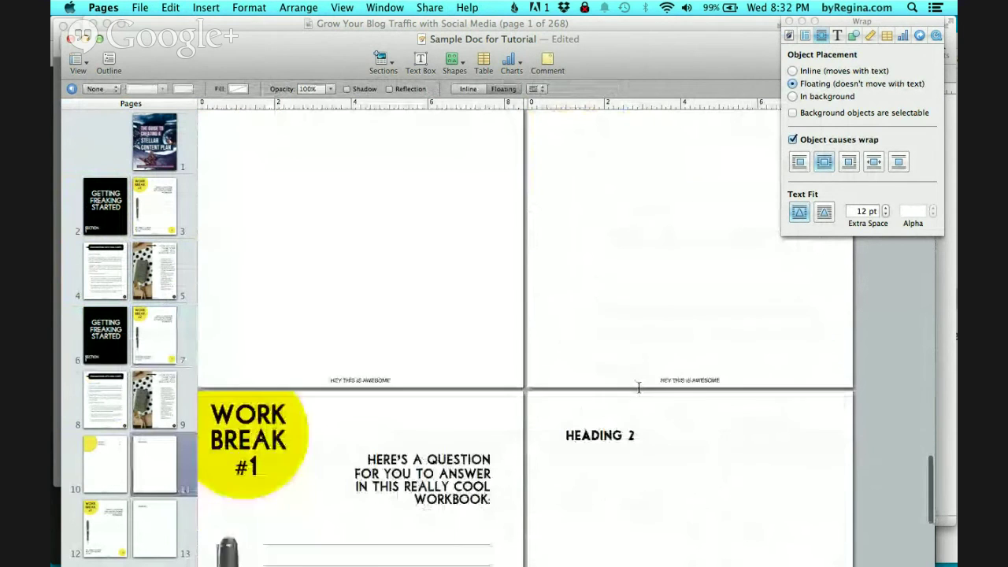
{"action": "scroll", "coordinate": [638, 387], "scroll_direction": "down", "scroll_amount": 2}
{"action": "scroll", "coordinate": [639, 388], "scroll_direction": "up", "scroll_amount": 5}
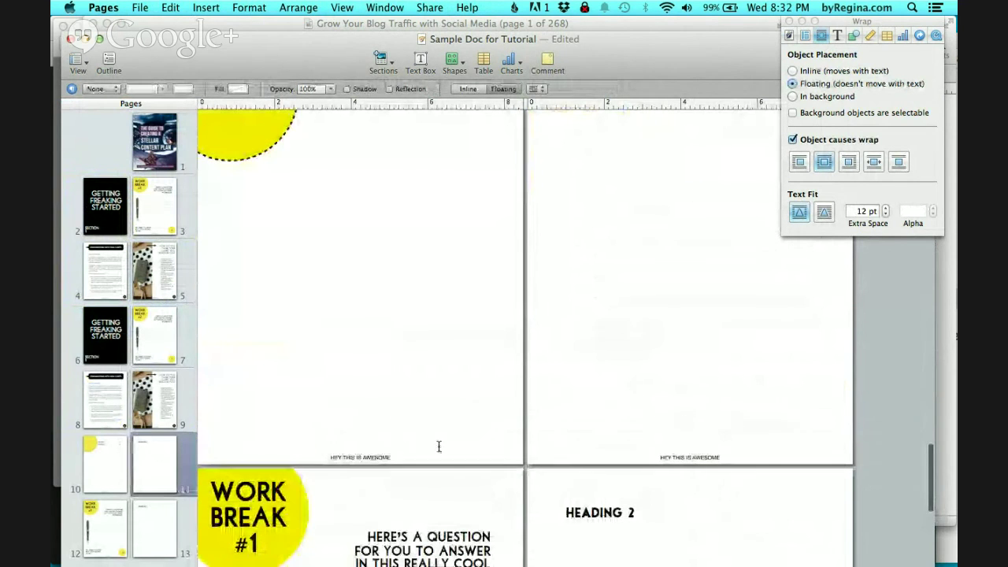
{"action": "left_click", "coordinate": [422, 455]}
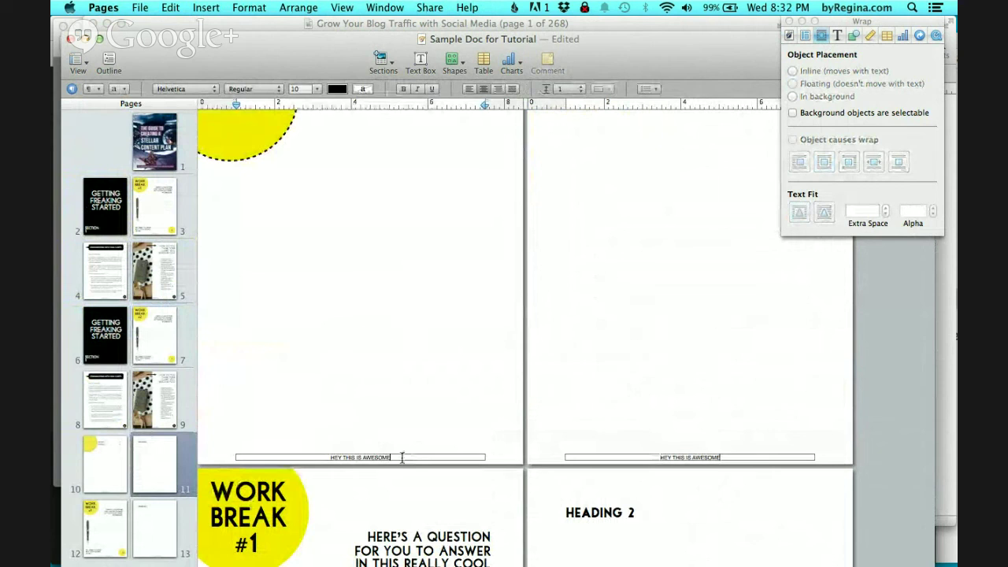
{"action": "left_click", "coordinate": [205, 7]}
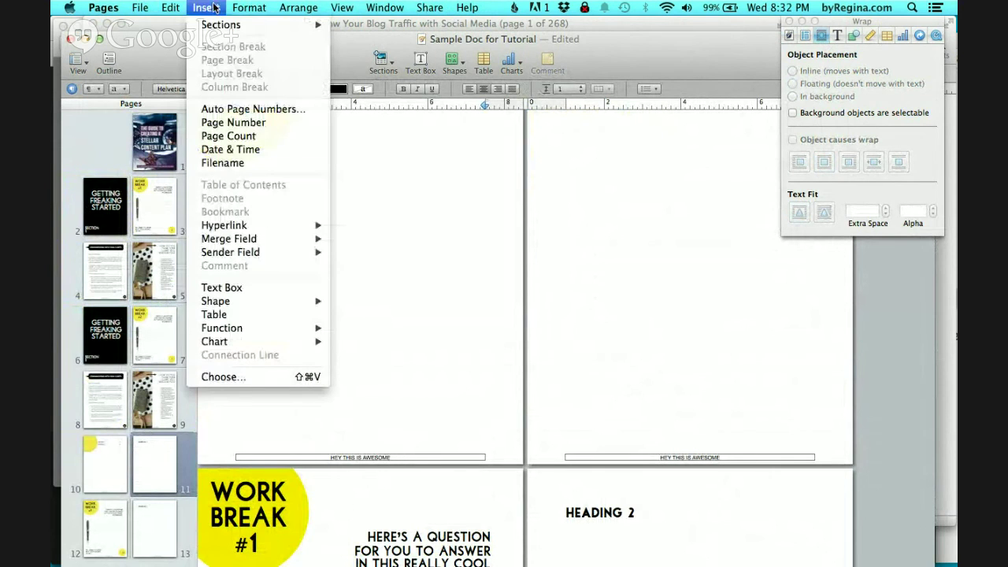
{"action": "left_click", "coordinate": [226, 110]}
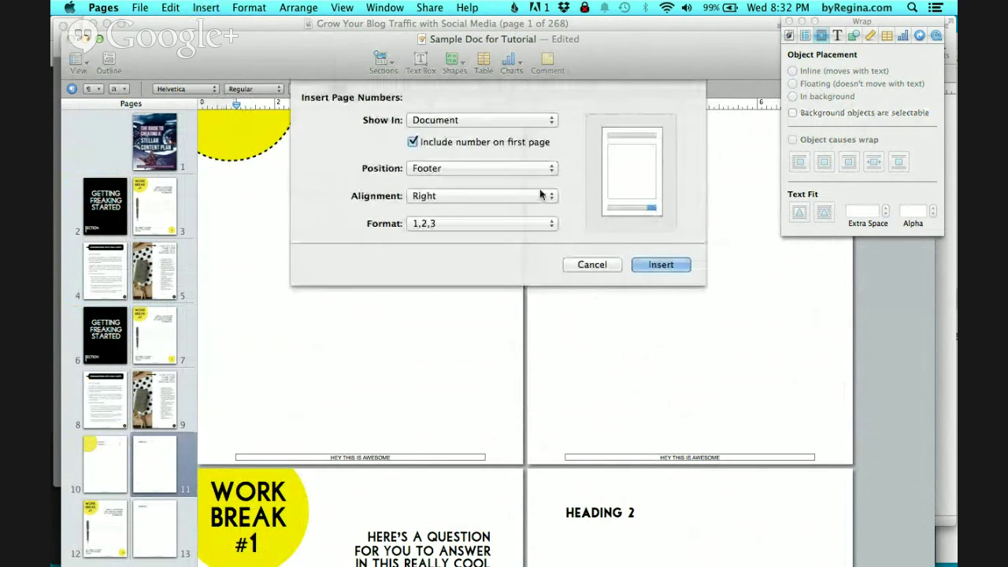
{"action": "left_click", "coordinate": [444, 223]}
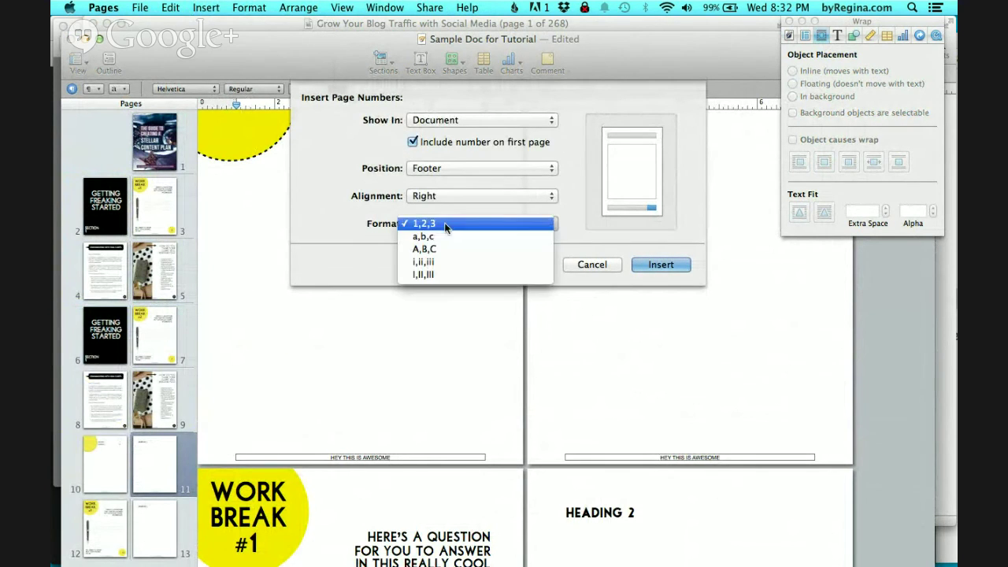
{"action": "left_click", "coordinate": [465, 190]}
{"action": "left_click", "coordinate": [452, 194]}
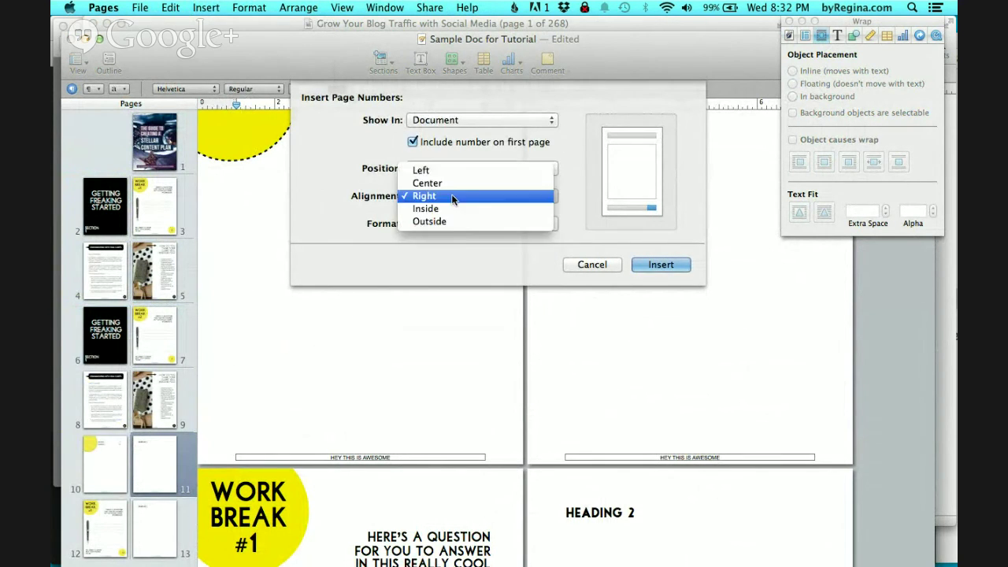
{"action": "left_click", "coordinate": [452, 196]}
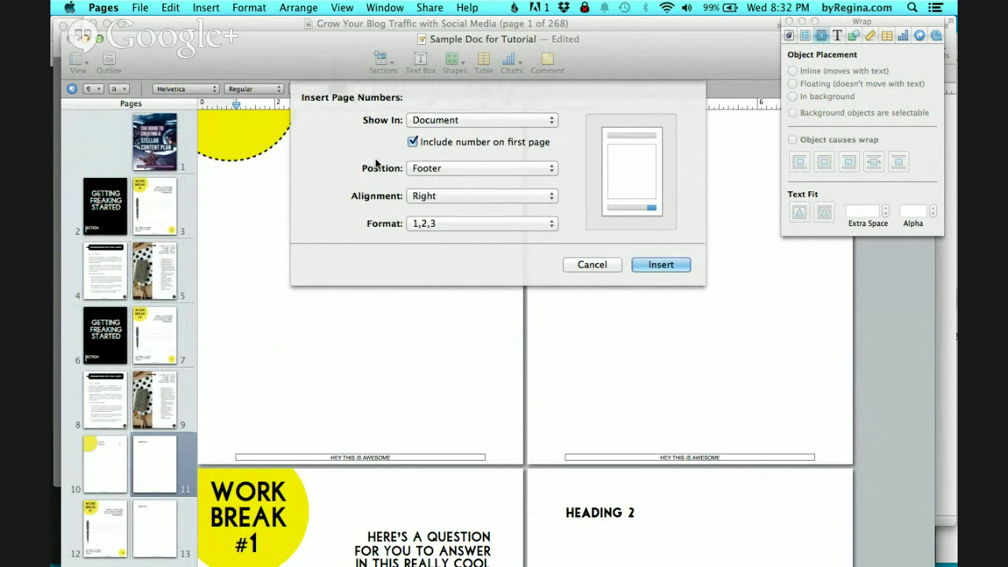
{"action": "left_click", "coordinate": [661, 265]}
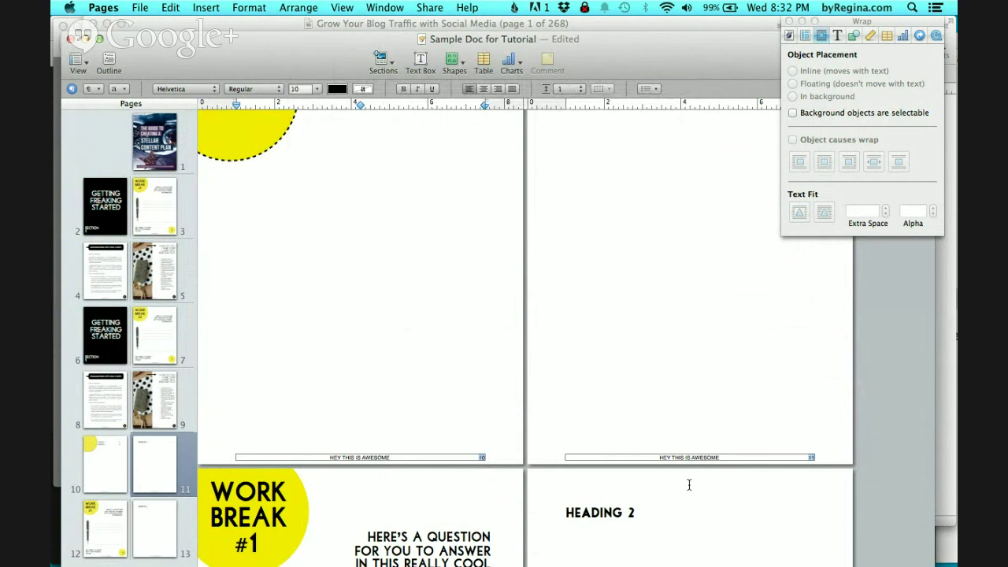
Step: Check the footer page numbers on the last pages and the separate number box on page 12's yellow circle
{"action": "scroll", "coordinate": [689, 484], "scroll_direction": "down", "scroll_amount": 10}
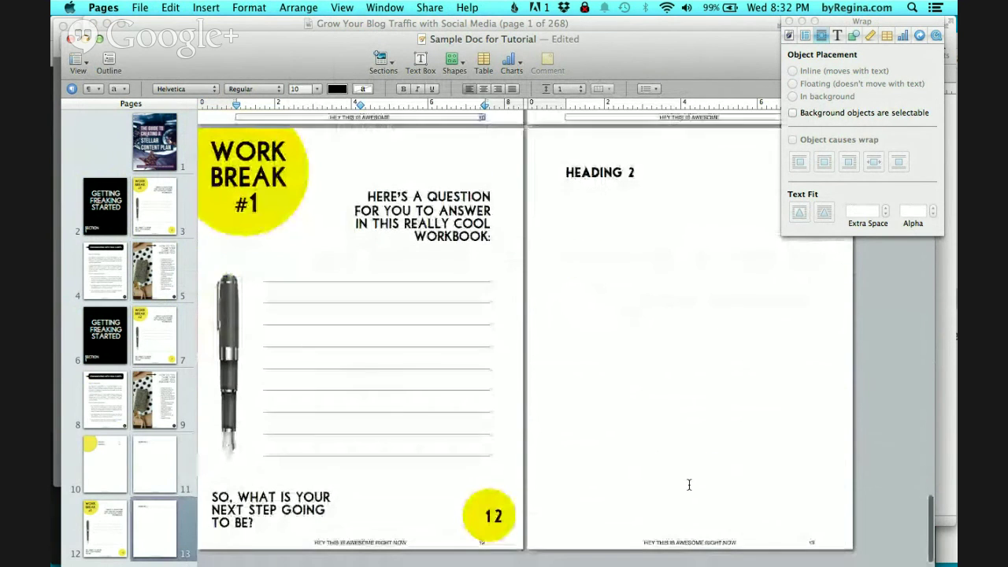
{"action": "left_click", "coordinate": [437, 505]}
{"action": "left_click", "coordinate": [491, 529]}
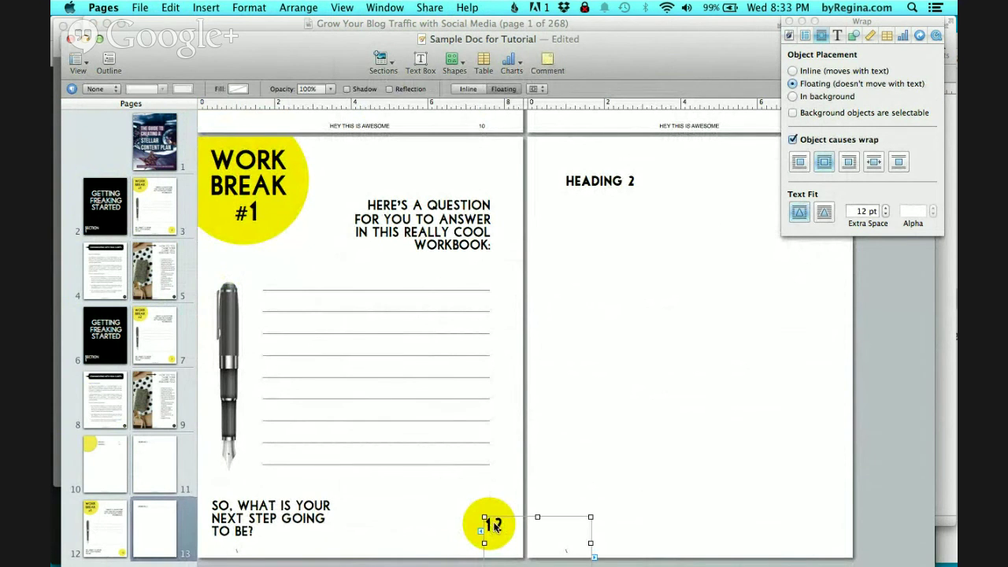
{"action": "scroll", "coordinate": [494, 483], "scroll_direction": "up", "scroll_amount": 10}
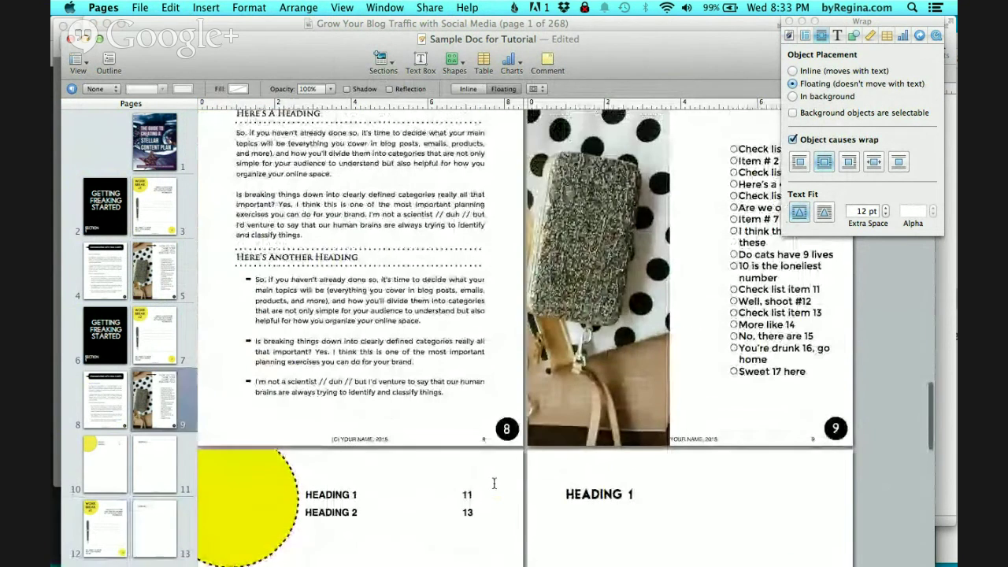
{"action": "scroll", "coordinate": [496, 473], "scroll_direction": "down", "scroll_amount": 5}
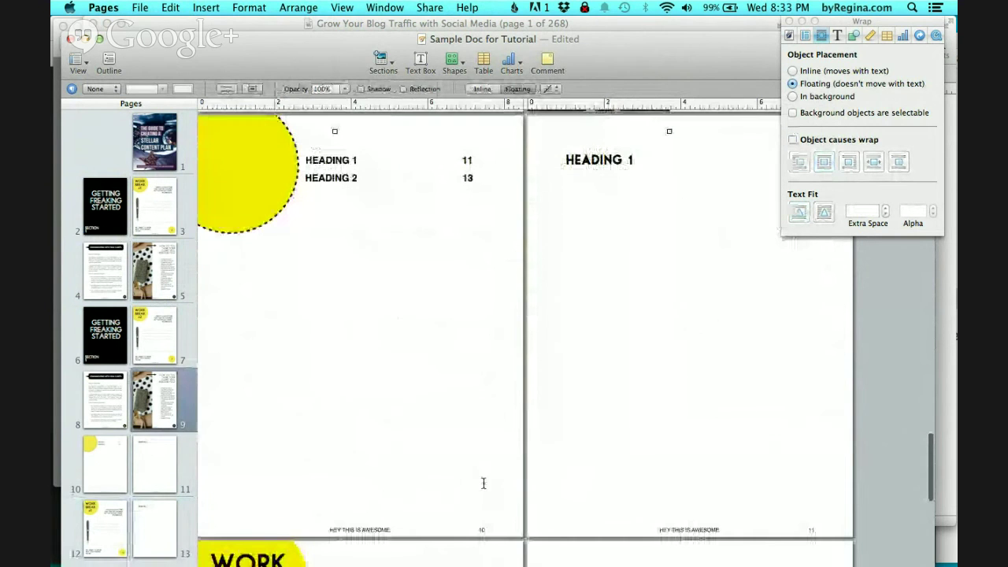
{"action": "left_click", "coordinate": [484, 474]}
{"action": "scroll", "coordinate": [484, 474], "scroll_direction": "up", "scroll_amount": 3}
Step: Add a floating text box and move it onto the yellow circle on page 10
{"action": "left_click", "coordinate": [228, 268]}
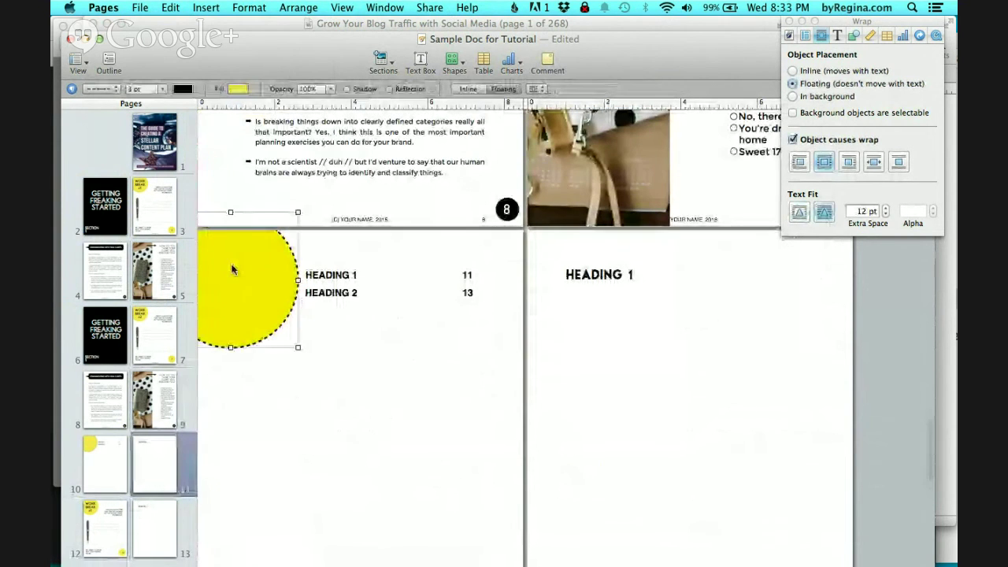
{"action": "left_click", "coordinate": [358, 324]}
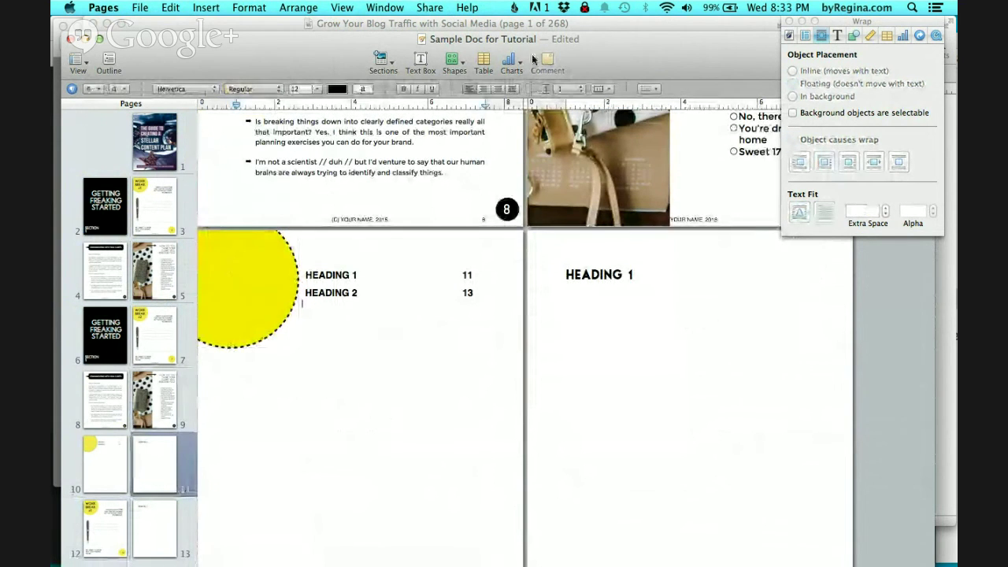
{"action": "left_click", "coordinate": [421, 62]}
{"action": "left_click", "coordinate": [684, 413]}
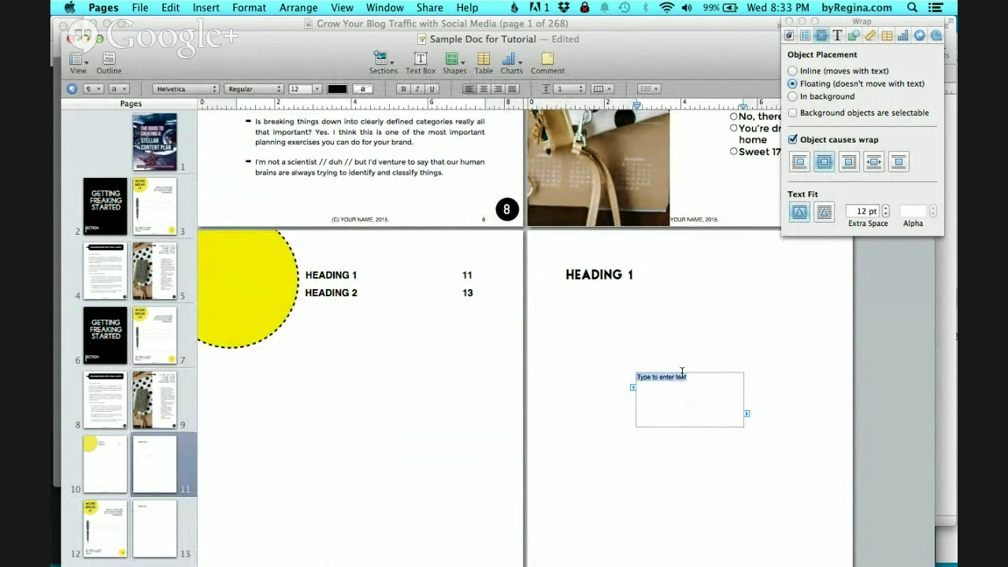
{"action": "left_click_drag", "start_coordinate": [682, 372], "coordinate": [290, 269]}
{"action": "left_click", "coordinate": [265, 267]}
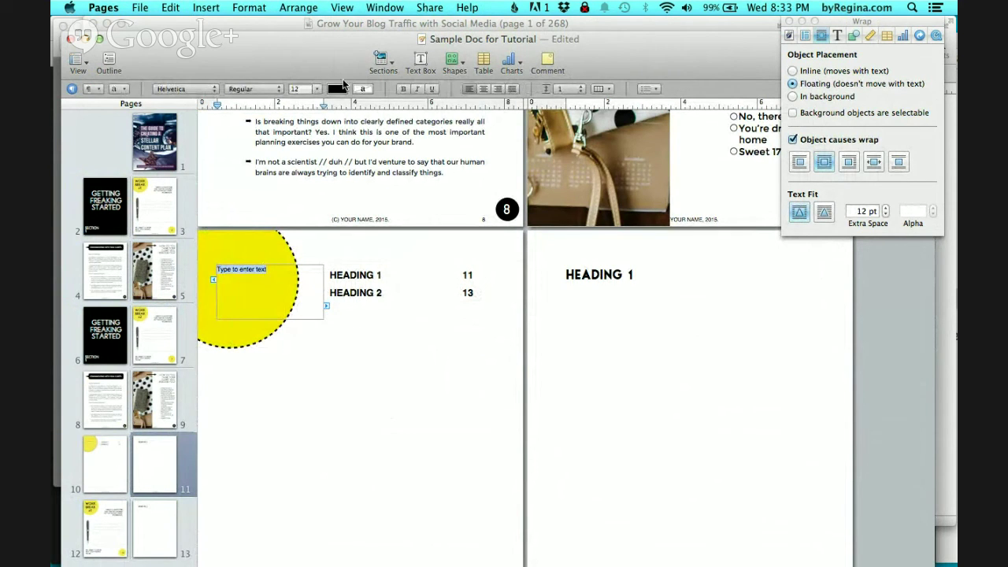
Step: Insert an automatic page number into the text box on page 10's yellow circle and set its font size to 72
{"action": "left_click", "coordinate": [207, 7]}
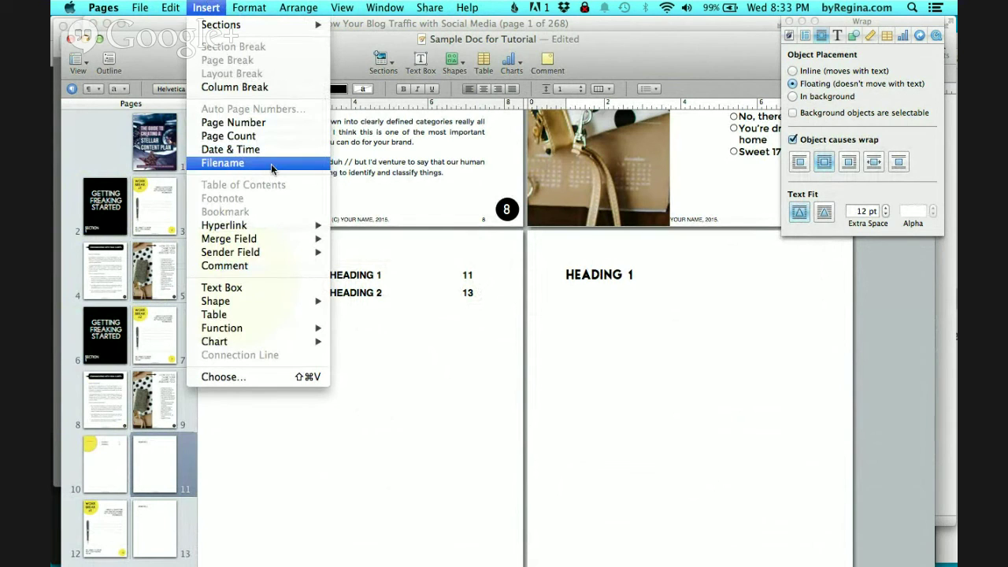
{"action": "left_click", "coordinate": [268, 124]}
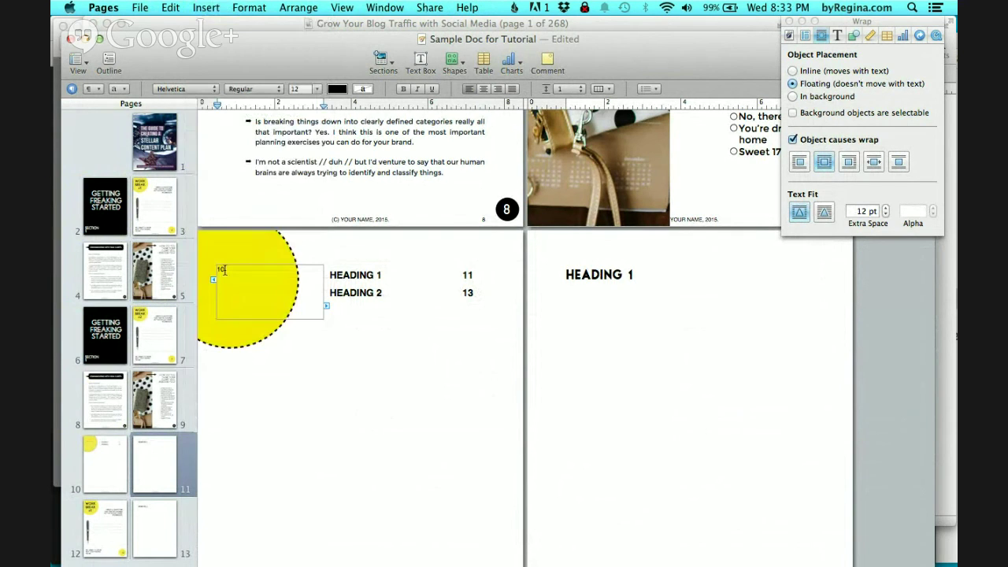
{"action": "left_click", "coordinate": [318, 89]}
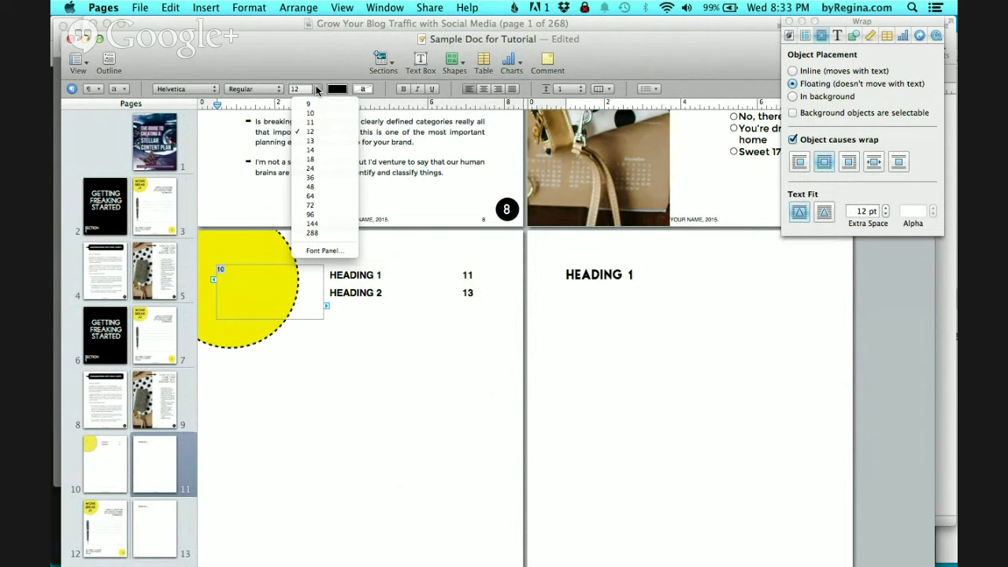
{"action": "left_click", "coordinate": [312, 204]}
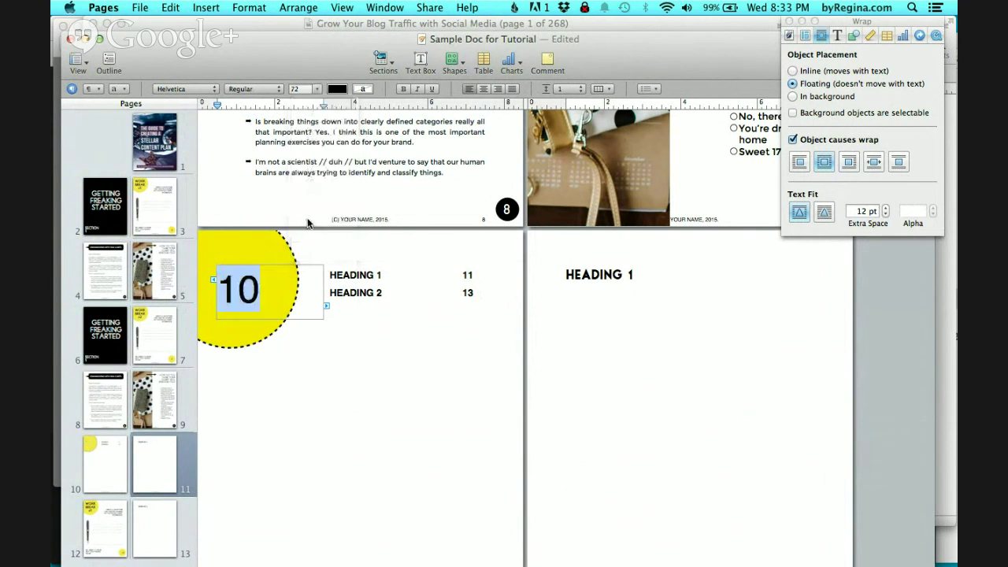
Step: Reposition the page number text box within page 10's yellow circle and narrow it to fit inside the circle
{"action": "left_click", "coordinate": [287, 360]}
{"action": "left_click", "coordinate": [248, 295]}
{"action": "left_click_drag", "start_coordinate": [248, 296], "coordinate": [240, 282]}
{"action": "double_click", "coordinate": [240, 280]}
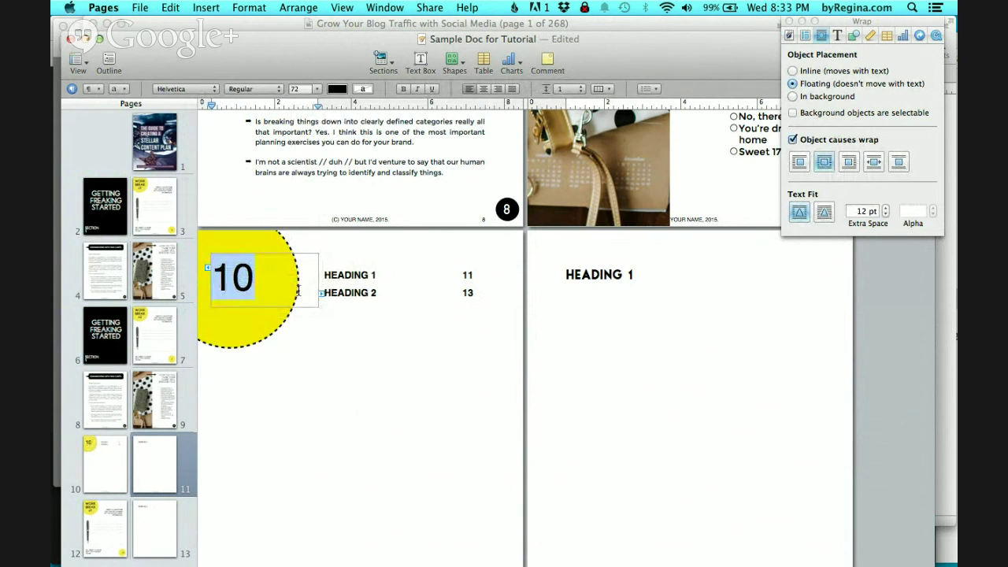
{"action": "left_click", "coordinate": [301, 247]}
{"action": "left_click", "coordinate": [308, 274]}
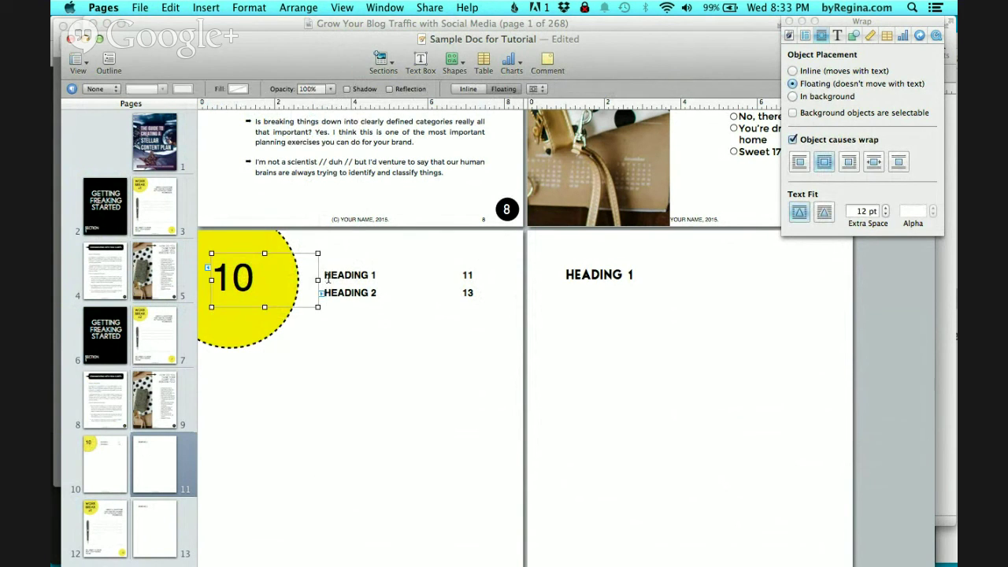
{"action": "left_click_drag", "start_coordinate": [318, 279], "coordinate": [273, 279]}
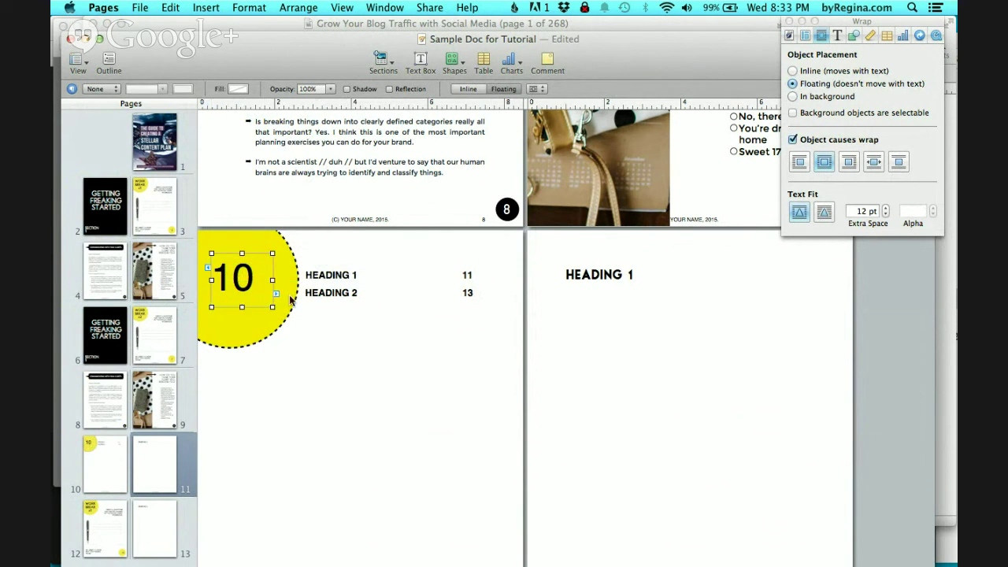
{"action": "left_click", "coordinate": [358, 390]}
Step: Compare the footer page numbers on pages 10 and 11 with the large number in page 10's yellow circle
{"action": "scroll", "coordinate": [350, 384], "scroll_direction": "down", "scroll_amount": 10}
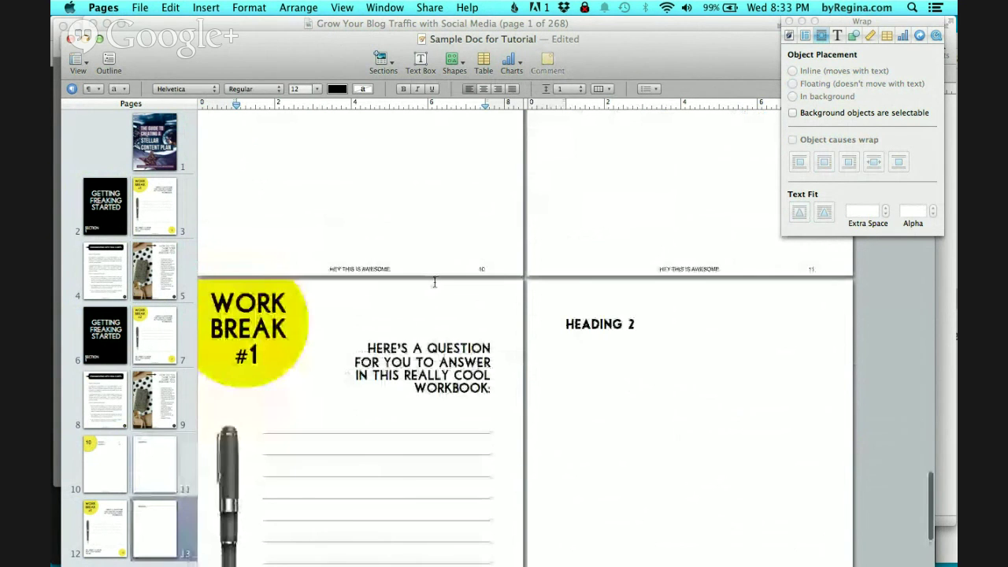
{"action": "left_click", "coordinate": [433, 268]}
{"action": "scroll", "coordinate": [431, 260], "scroll_direction": "up", "scroll_amount": 4}
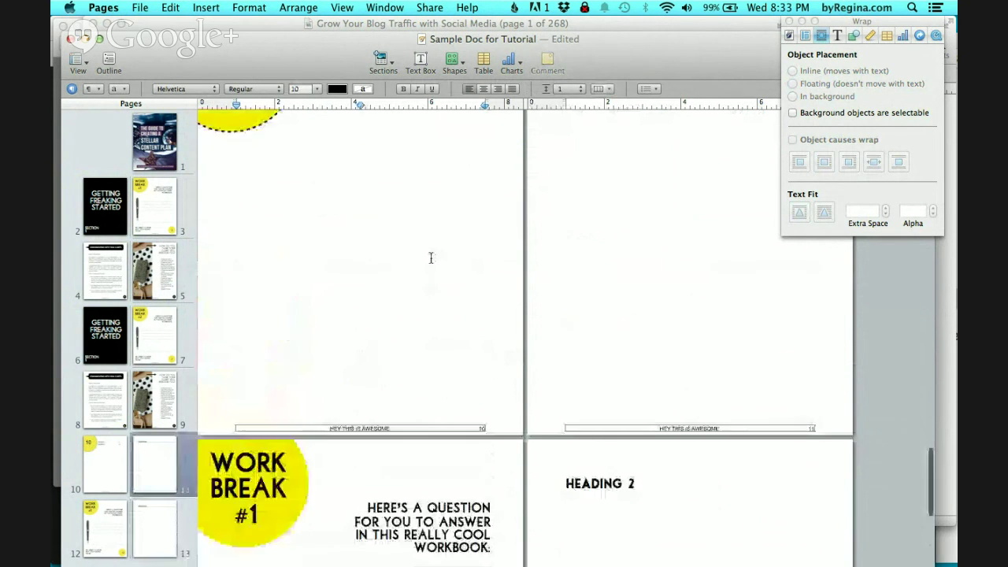
{"action": "scroll", "coordinate": [430, 257], "scroll_direction": "up", "scroll_amount": 6}
{"action": "left_click", "coordinate": [225, 283]}
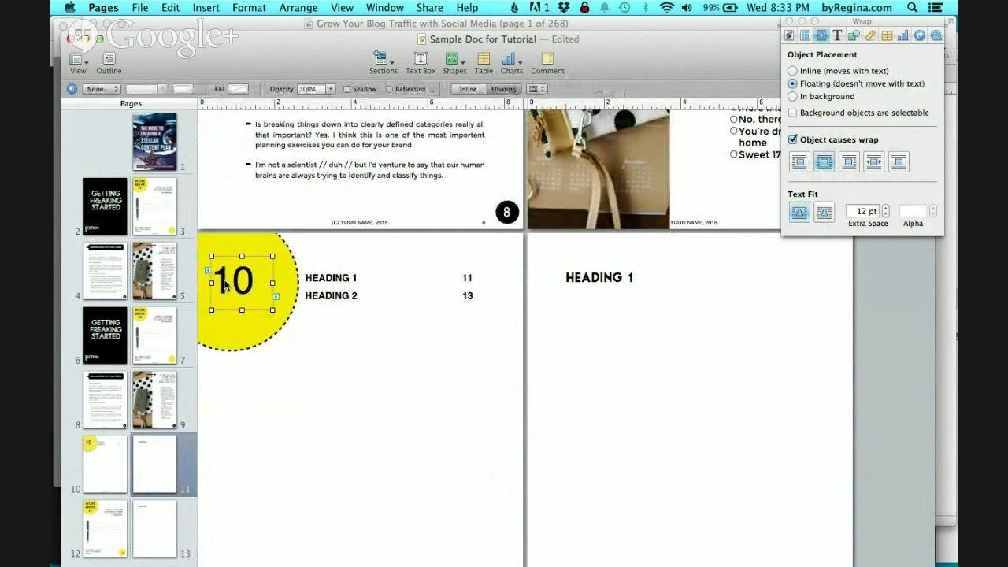
Step: Return to the cover page and save the document
{"action": "scroll", "coordinate": [224, 284], "scroll_direction": "up", "scroll_amount": 20}
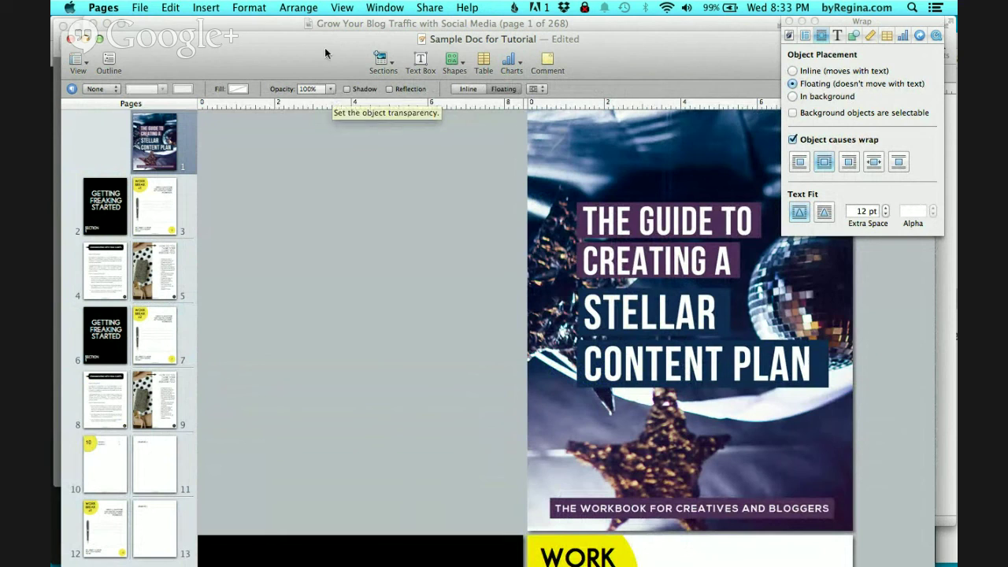
{"action": "left_click", "coordinate": [141, 8]}
{"action": "left_click", "coordinate": [152, 109]}
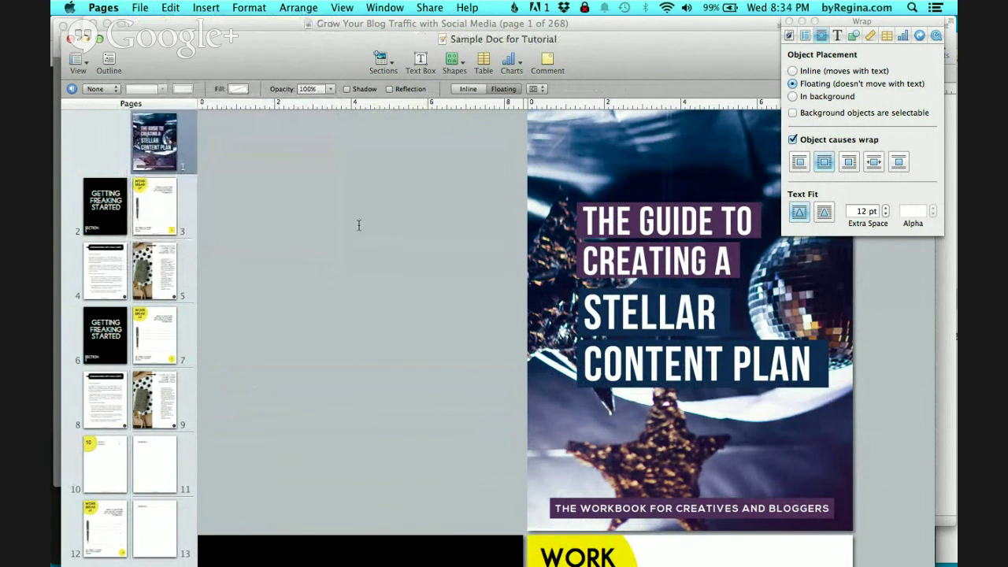
Step: Review the PDF export options and image quality setting for Sample Doc for Tutorial, and leave without exporting
{"action": "left_click", "coordinate": [427, 9]}
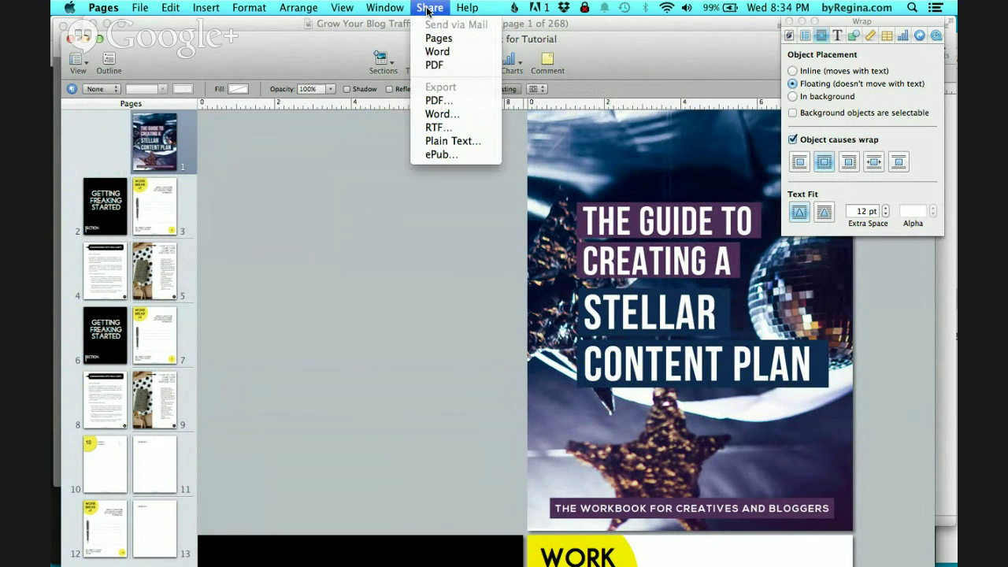
{"action": "left_click", "coordinate": [437, 102]}
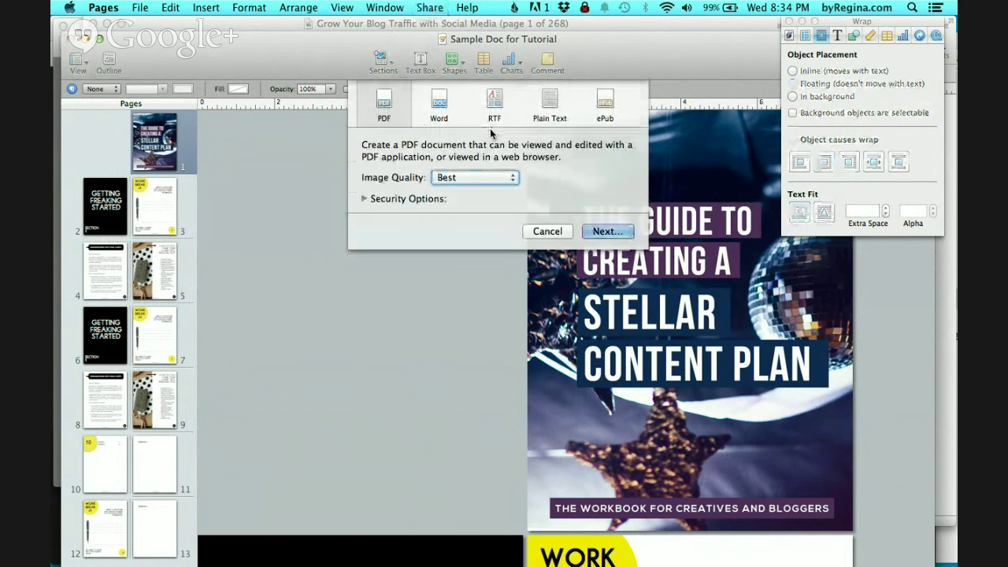
{"action": "left_click", "coordinate": [473, 178]}
{"action": "left_click", "coordinate": [476, 178]}
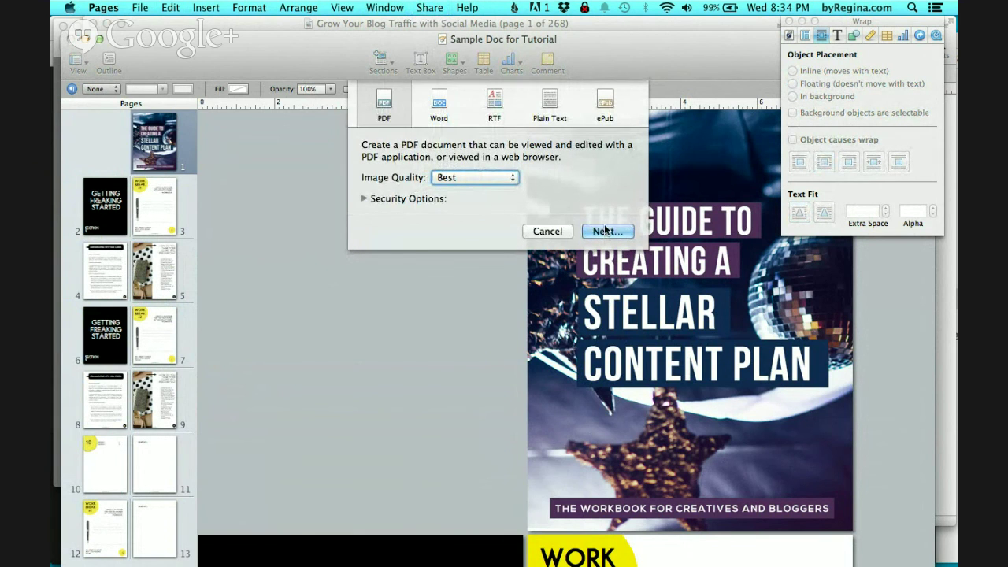
{"action": "left_click", "coordinate": [547, 231]}
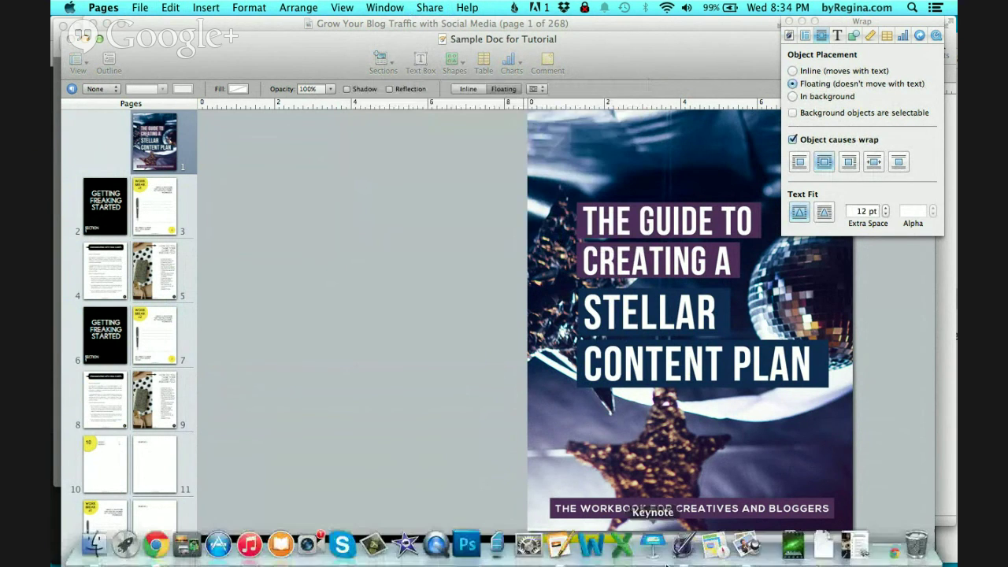
Step: Switch to Sample Doc for Tutorial-NEW PAGES in the newer Pages and set up a PDF export with Best image quality
{"action": "left_click", "coordinate": [580, 545]}
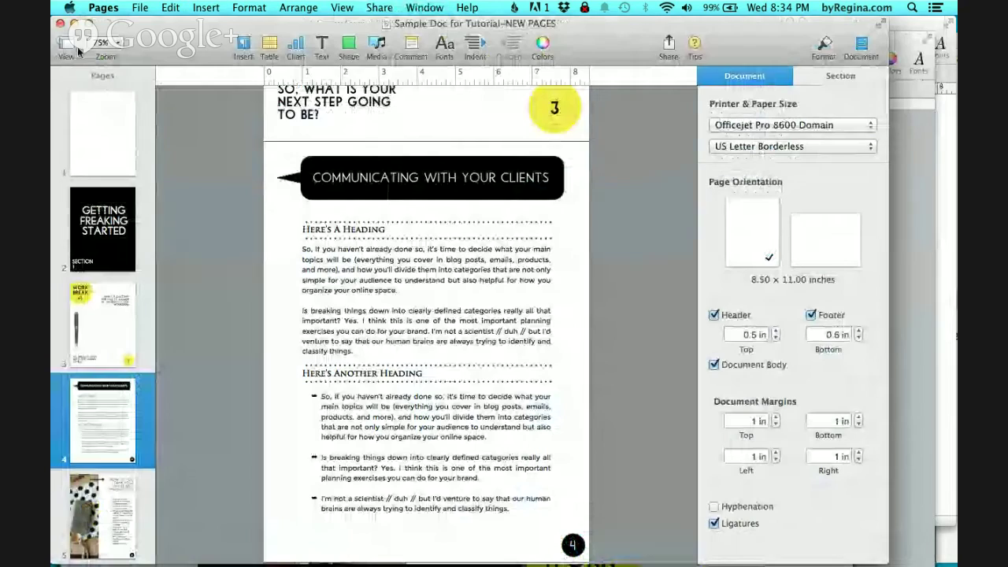
{"action": "left_click", "coordinate": [379, 8]}
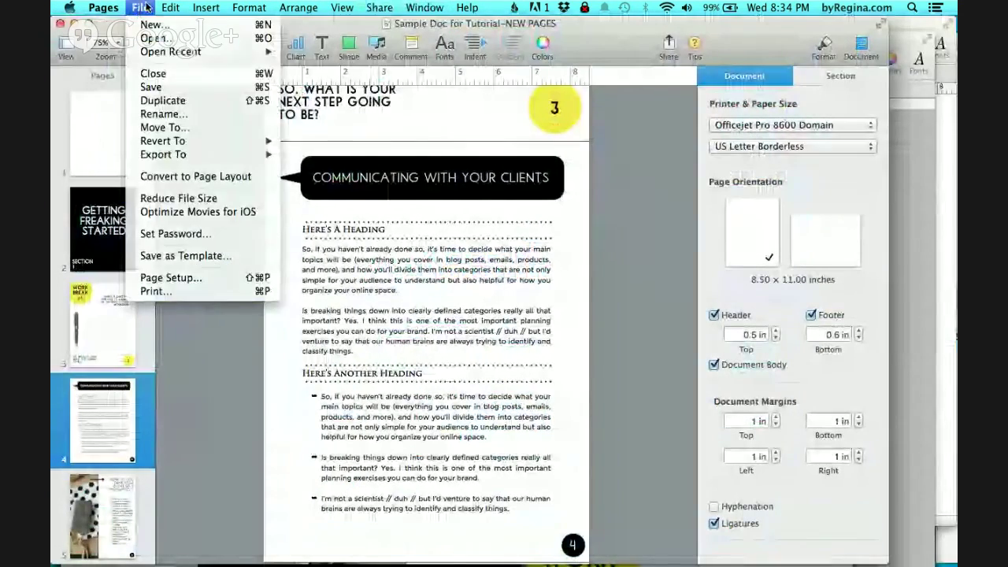
{"action": "left_click", "coordinate": [146, 7]}
{"action": "left_click", "coordinate": [141, 7]}
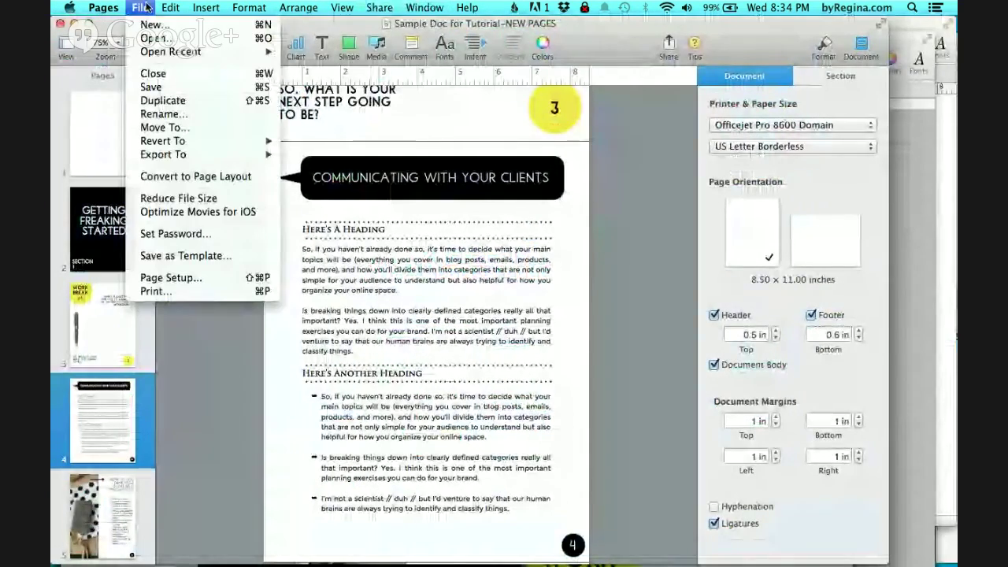
{"action": "mouse_move", "coordinate": [236, 155]}
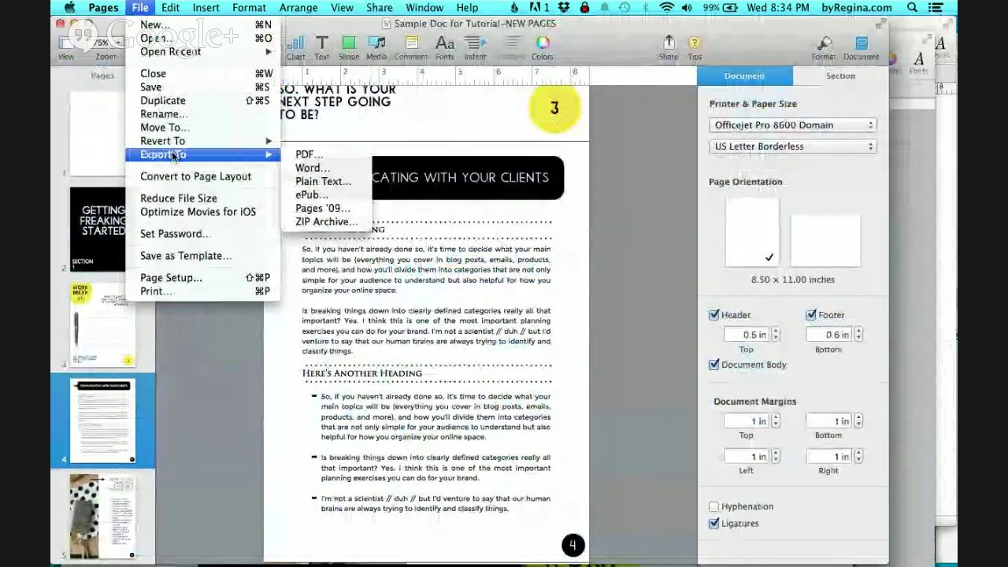
{"action": "left_click", "coordinate": [318, 156]}
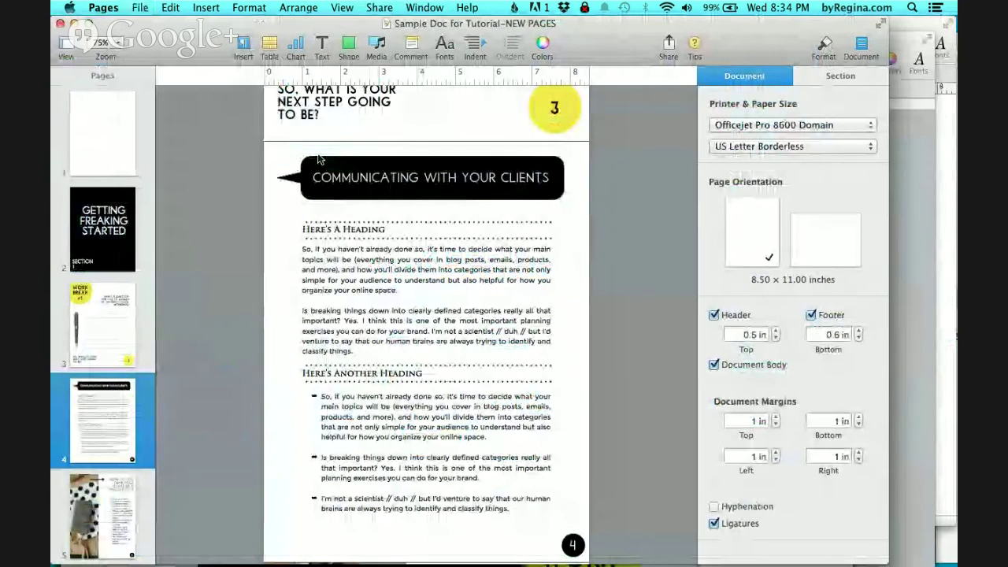
{"action": "left_click", "coordinate": [401, 180]}
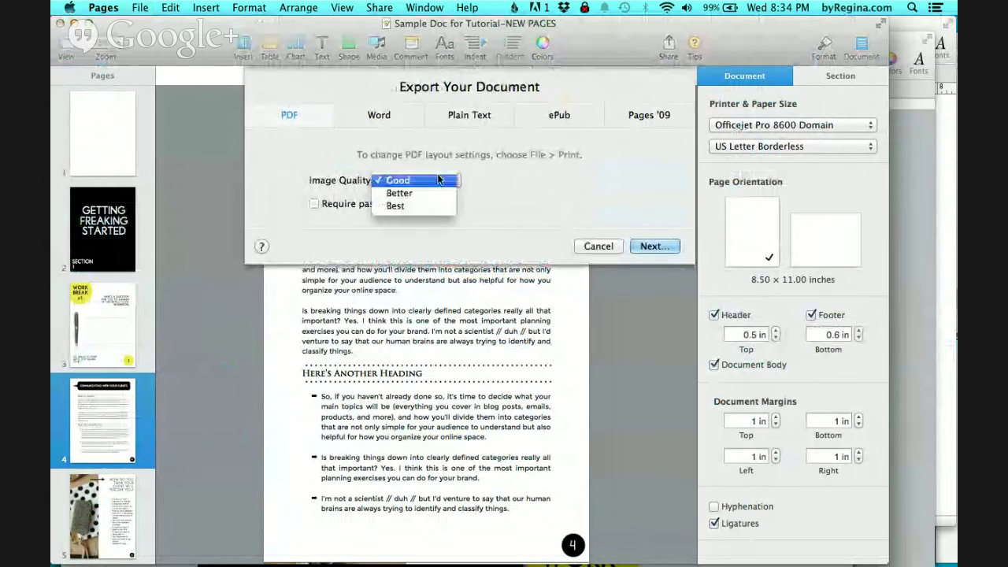
{"action": "left_click", "coordinate": [395, 206]}
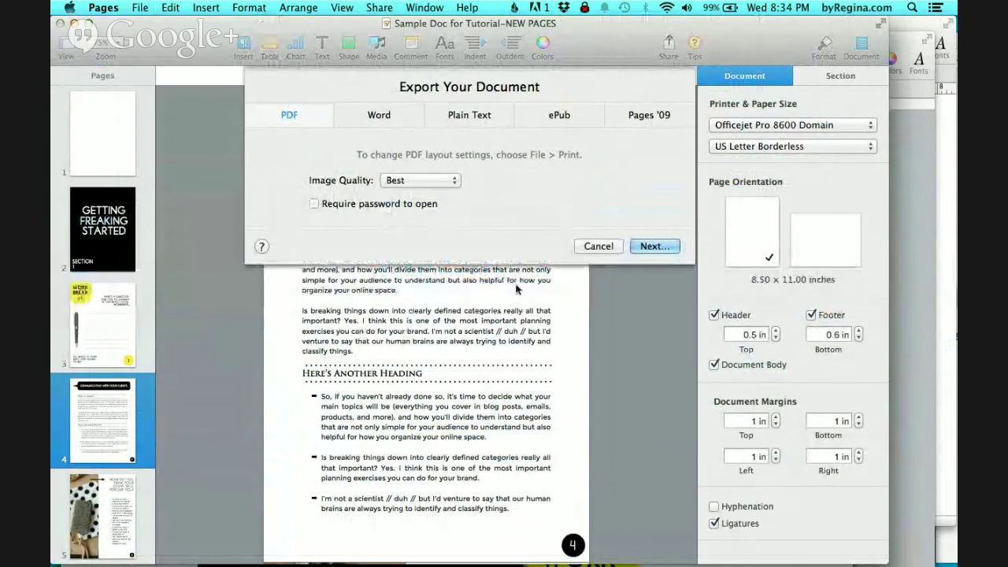
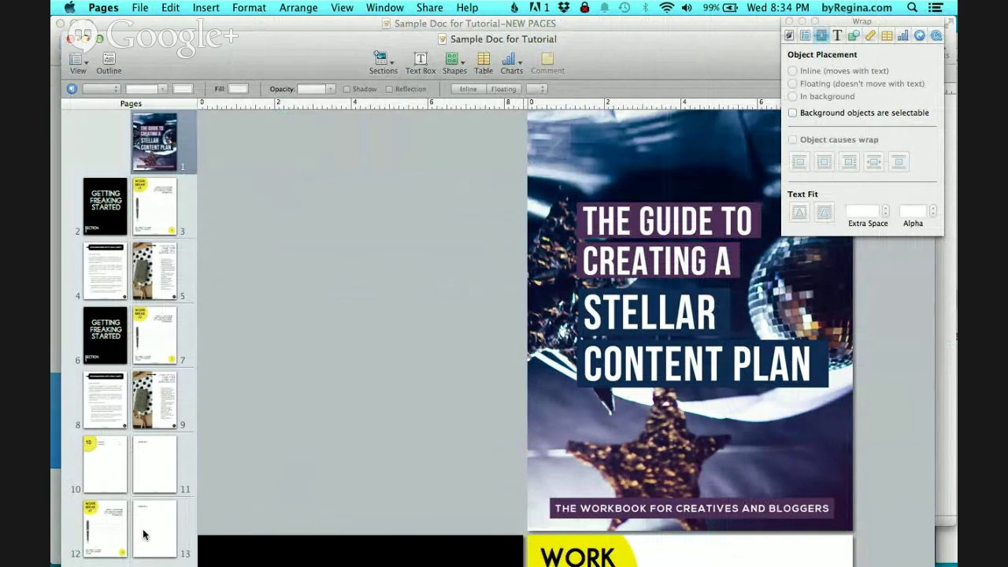
Step: Switch to Chrome and look through the open Adobe Color, Creative Market, Canva, CreateSpace and GotPrint pages
{"action": "mouse_move", "coordinate": [52, 565]}
{"action": "left_click", "coordinate": [361, 296]}
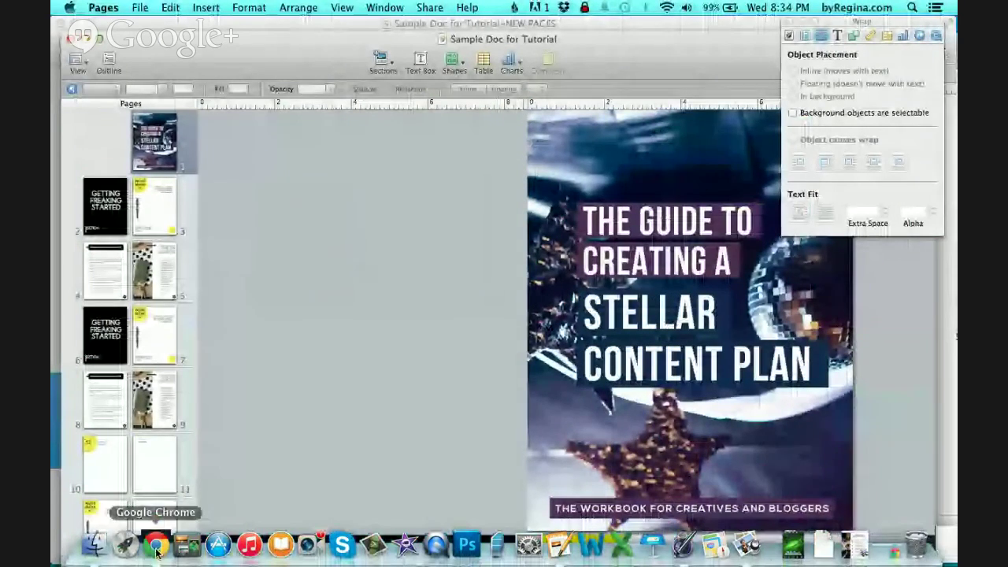
{"action": "left_click", "coordinate": [156, 549]}
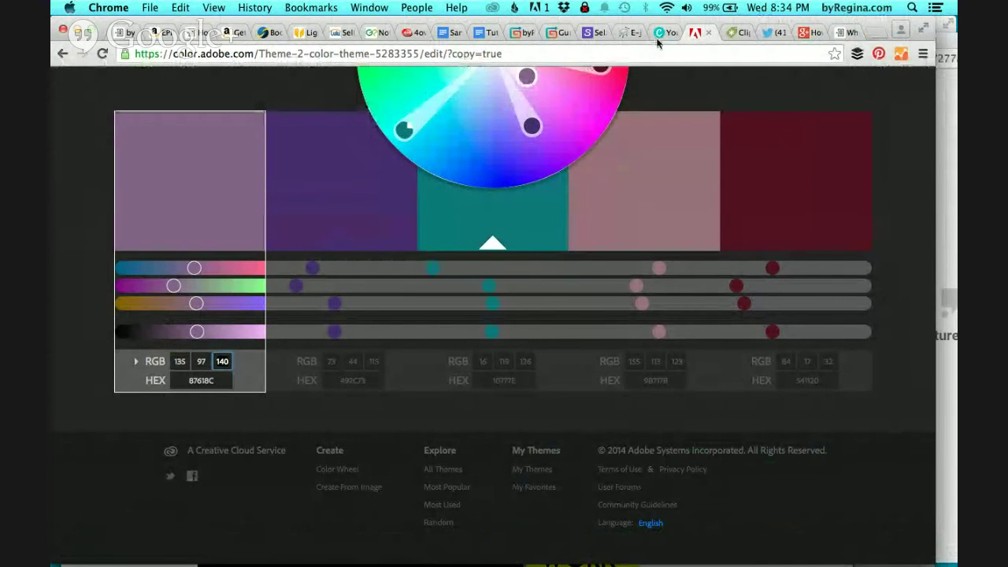
{"action": "left_click", "coordinate": [734, 33]}
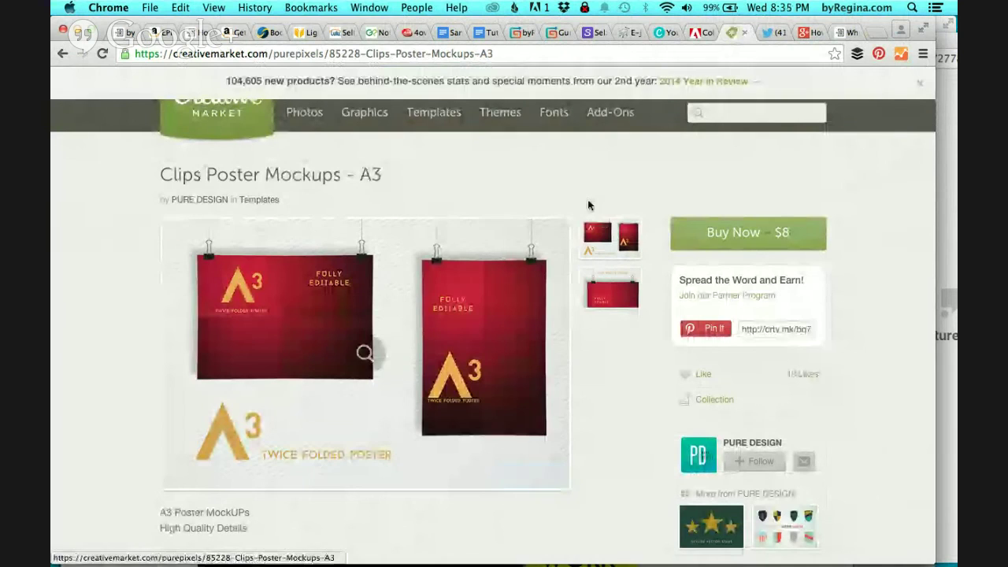
{"action": "left_click", "coordinate": [660, 32]}
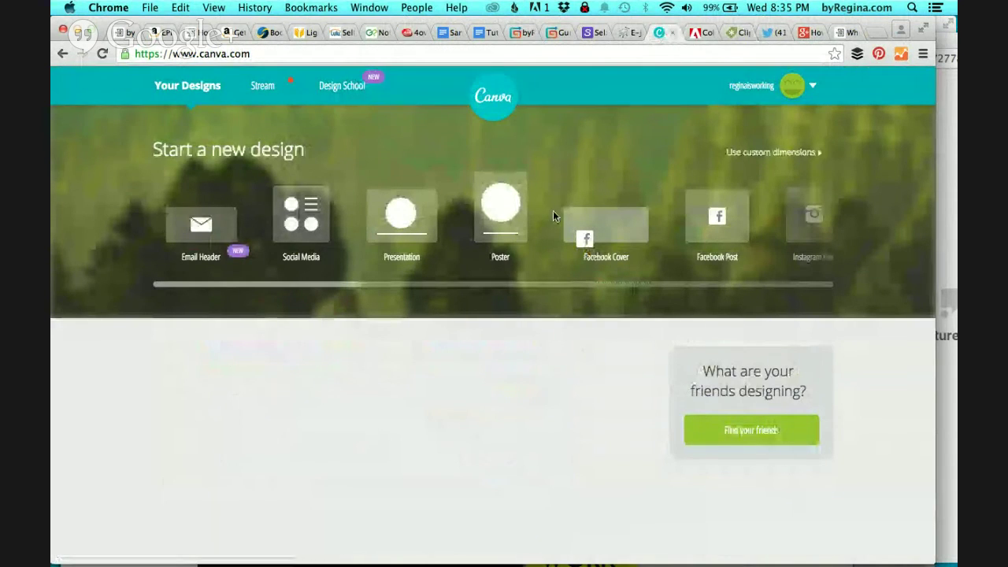
{"action": "left_click", "coordinate": [297, 34]}
{"action": "left_click", "coordinate": [332, 34]}
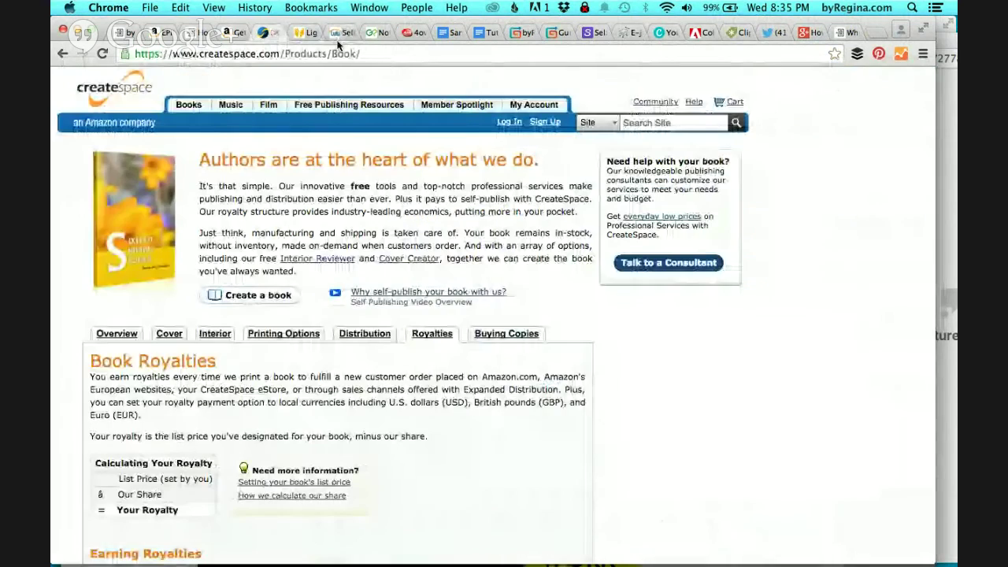
{"action": "left_click", "coordinate": [372, 34]}
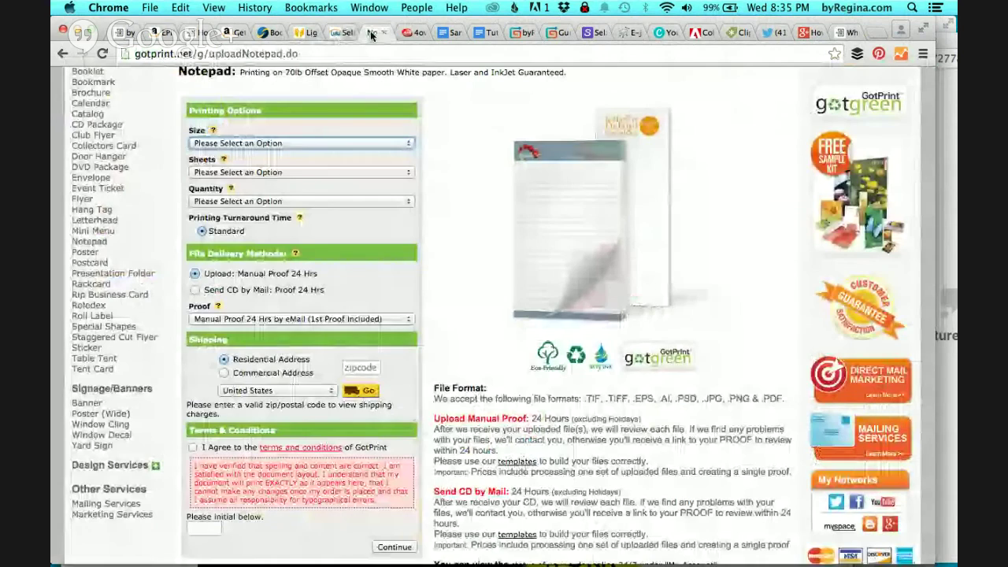
Step: View the Sample Copyright Text and Tutorial Links documents, highlighting the byregina.com/tutoriallinks and Apple Pages byregina.com/tutorialdoc links
{"action": "left_click", "coordinate": [442, 32]}
{"action": "scroll", "coordinate": [482, 218], "scroll_direction": "up", "scroll_amount": 2}
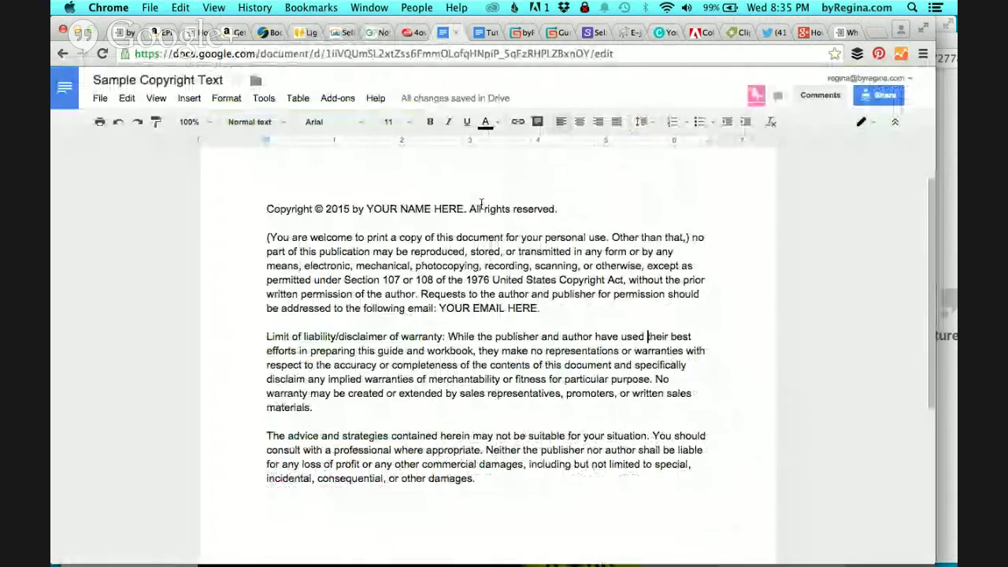
{"action": "left_click", "coordinate": [475, 32]}
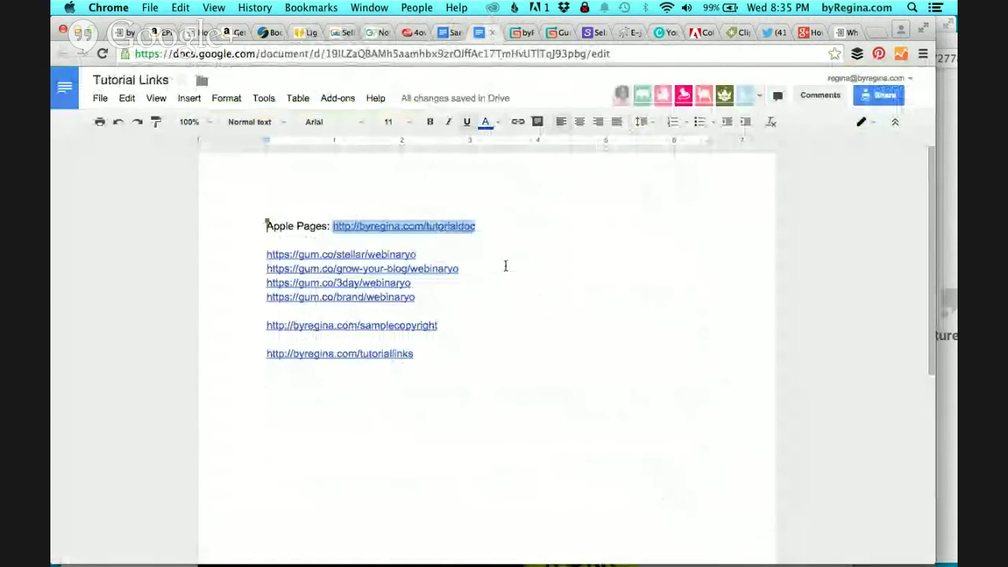
{"action": "left_click_drag", "start_coordinate": [425, 359], "coordinate": [262, 353]}
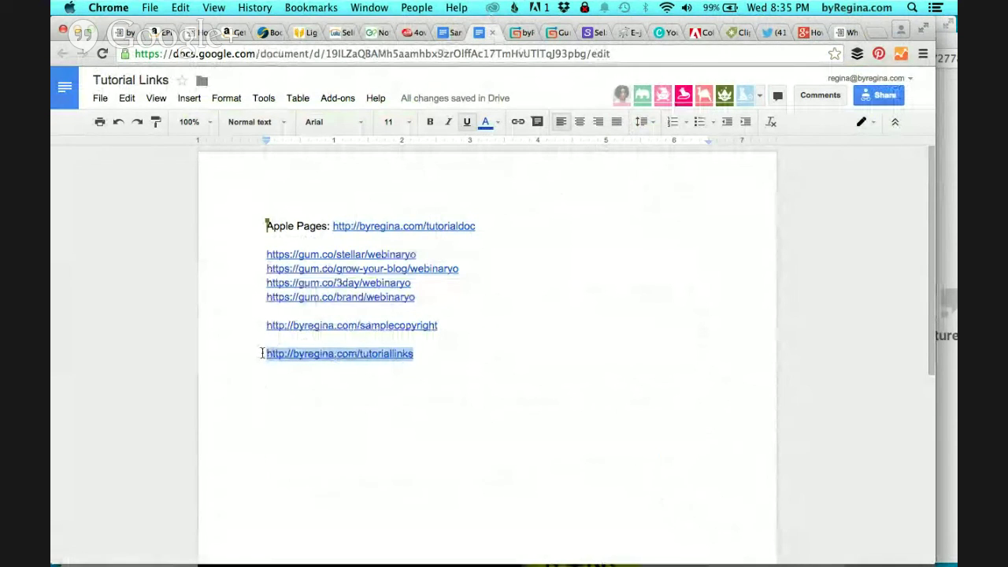
{"action": "left_click", "coordinate": [507, 360]}
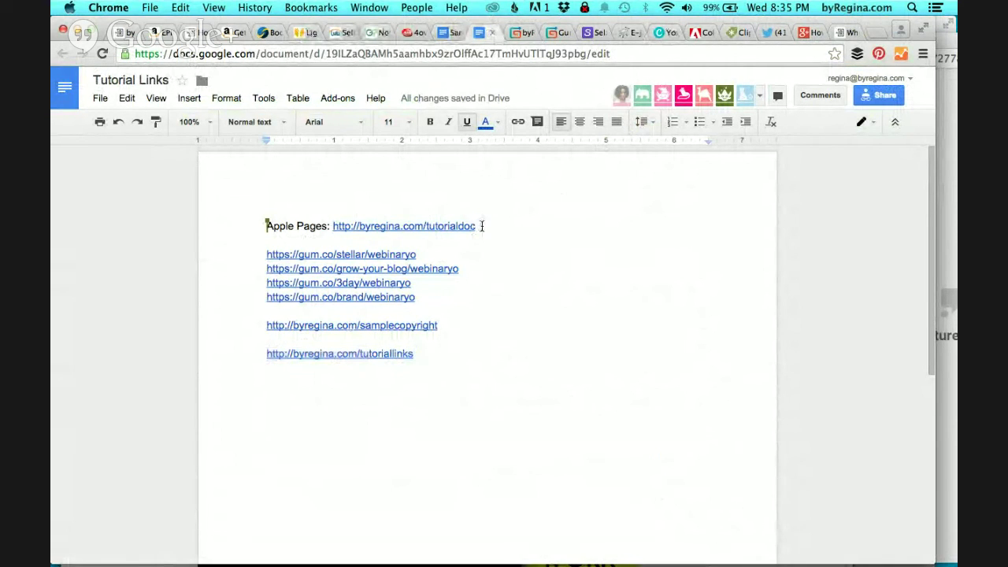
{"action": "left_click_drag", "start_coordinate": [475, 226], "coordinate": [334, 226]}
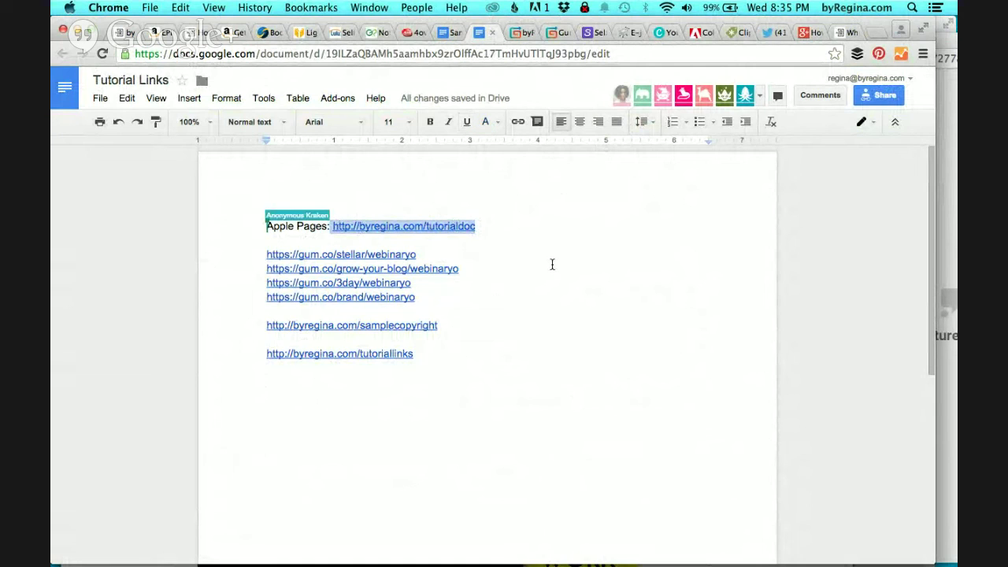
Step: Highlight the four gum.co webinar links in Tutorial Links and view the Epic Brand Identity, Blog Traffic and Stellar Content Plan products on Gumroad
{"action": "left_click_drag", "start_coordinate": [426, 298], "coordinate": [259, 255]}
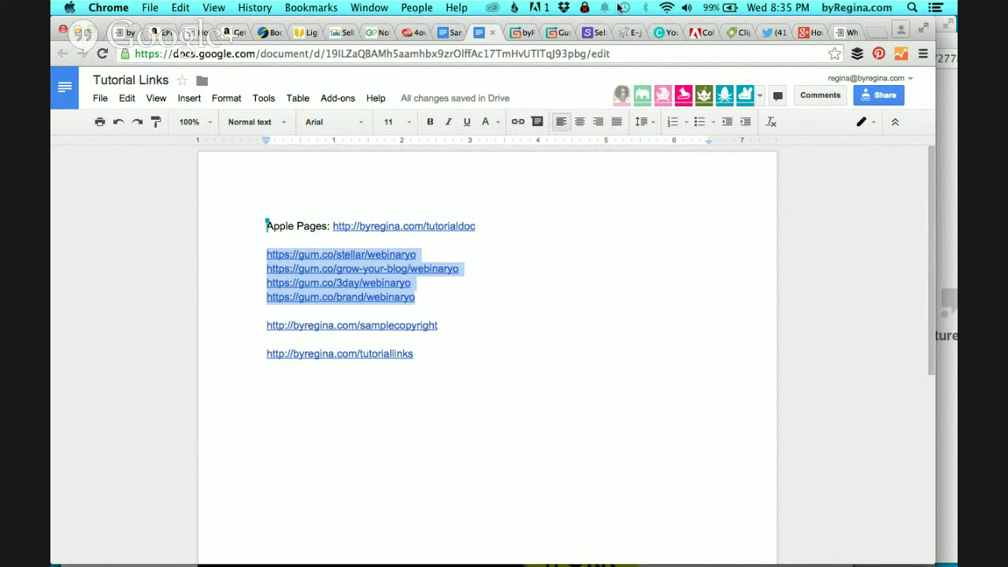
{"action": "left_click", "coordinate": [513, 32]}
{"action": "scroll", "coordinate": [512, 312], "scroll_direction": "up", "scroll_amount": 3}
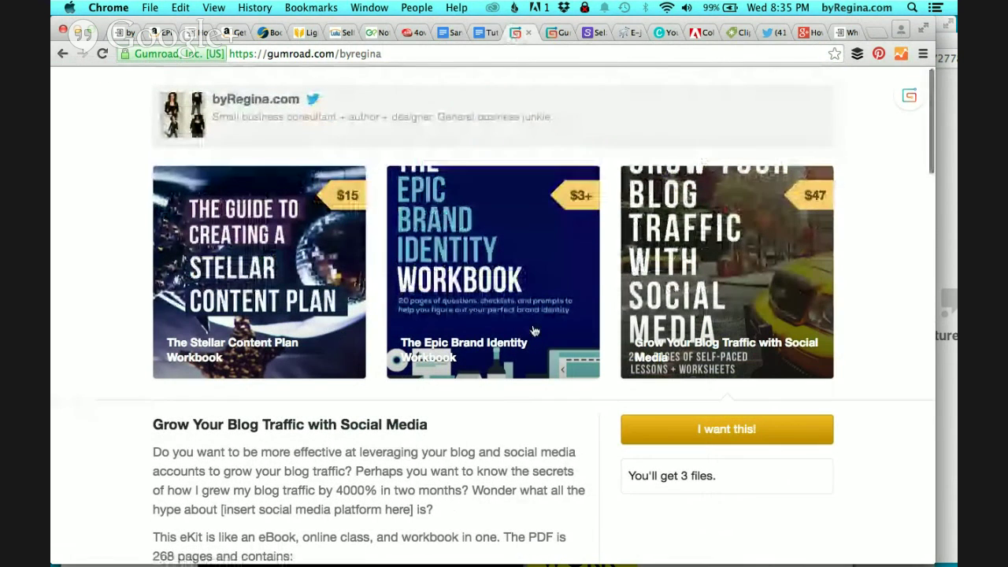
{"action": "scroll", "coordinate": [533, 331], "scroll_direction": "down", "scroll_amount": 1}
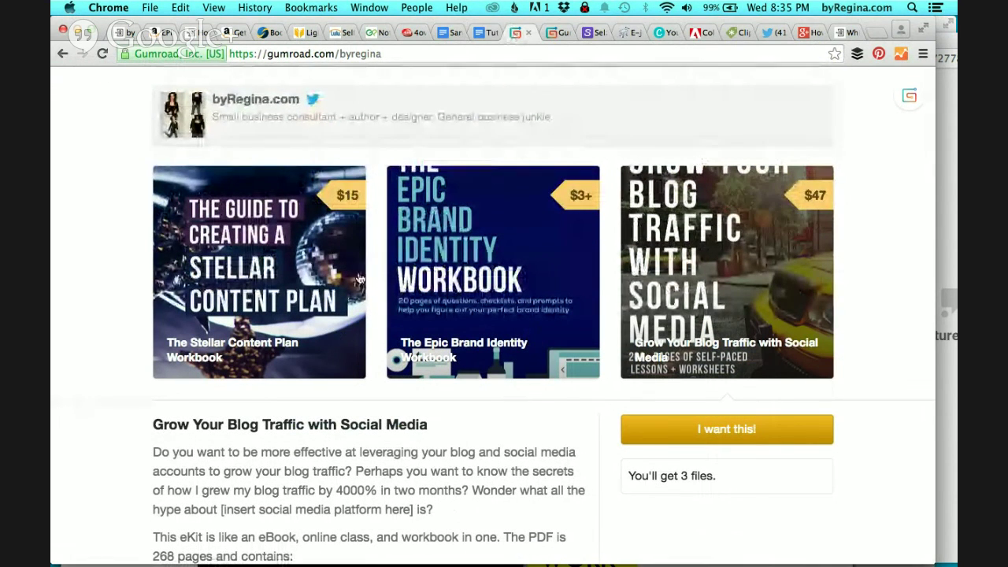
{"action": "left_click", "coordinate": [494, 276]}
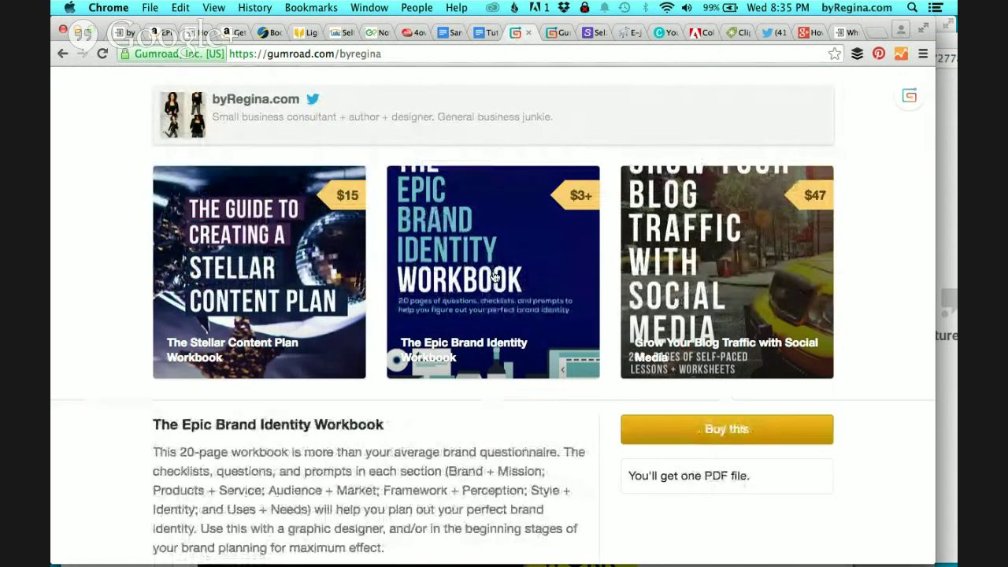
{"action": "scroll", "coordinate": [720, 264], "scroll_direction": "down", "scroll_amount": 2}
{"action": "left_click", "coordinate": [718, 262]}
{"action": "left_click", "coordinate": [221, 280]}
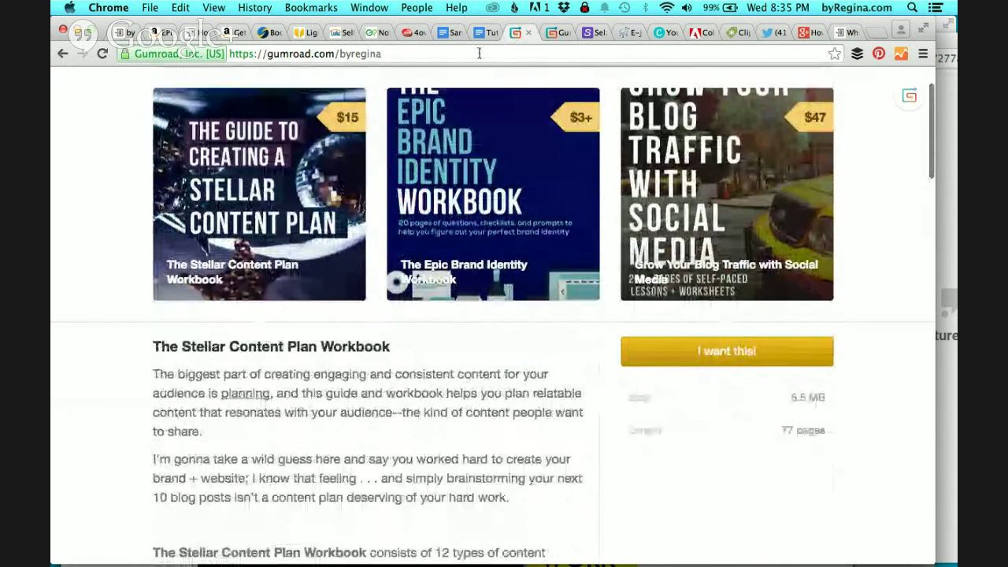
{"action": "left_click", "coordinate": [479, 34]}
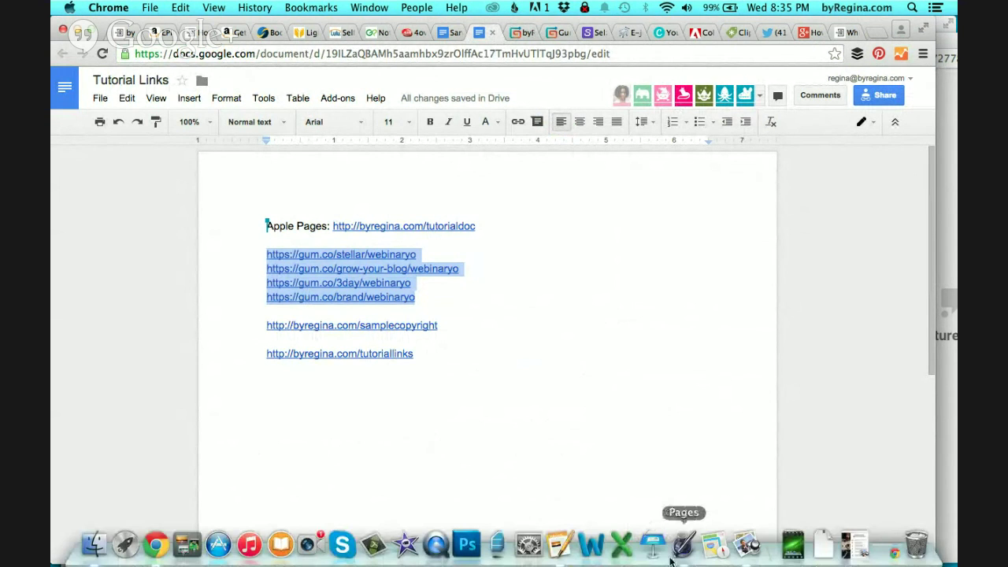
Step: Switch to the Google+ Hangouts window and stop sharing the screen
{"action": "left_click", "coordinate": [942, 270]}
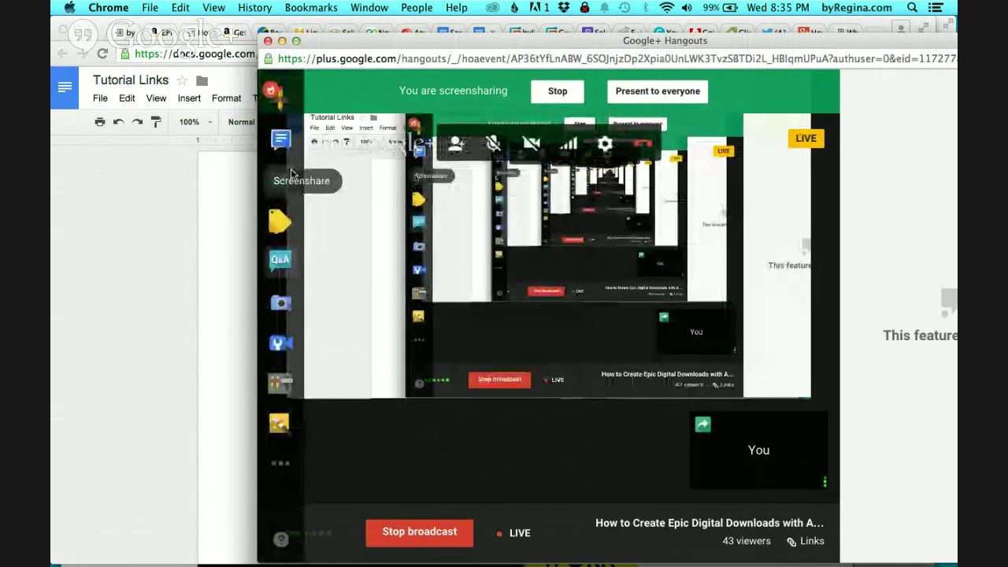
{"action": "left_click", "coordinate": [556, 93]}
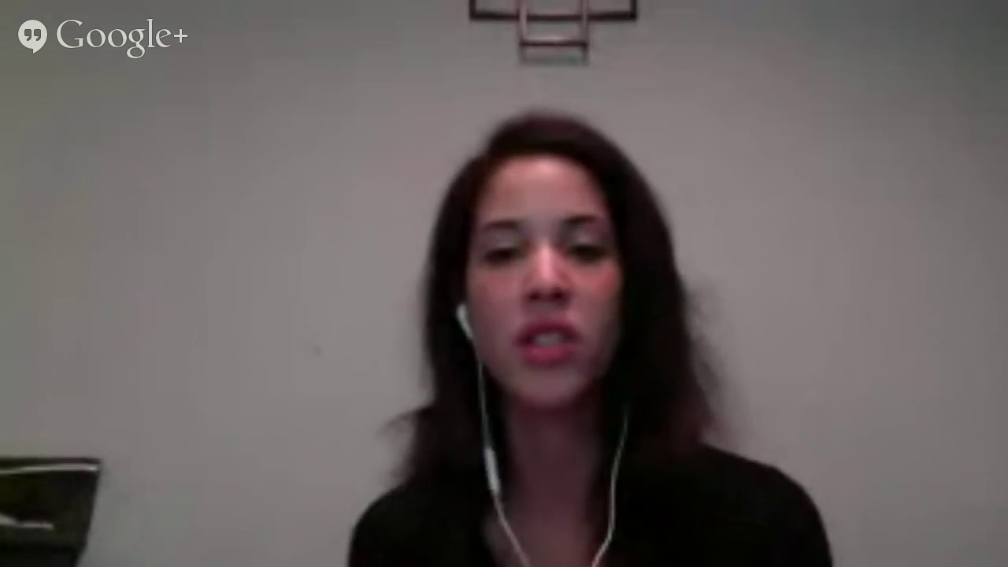